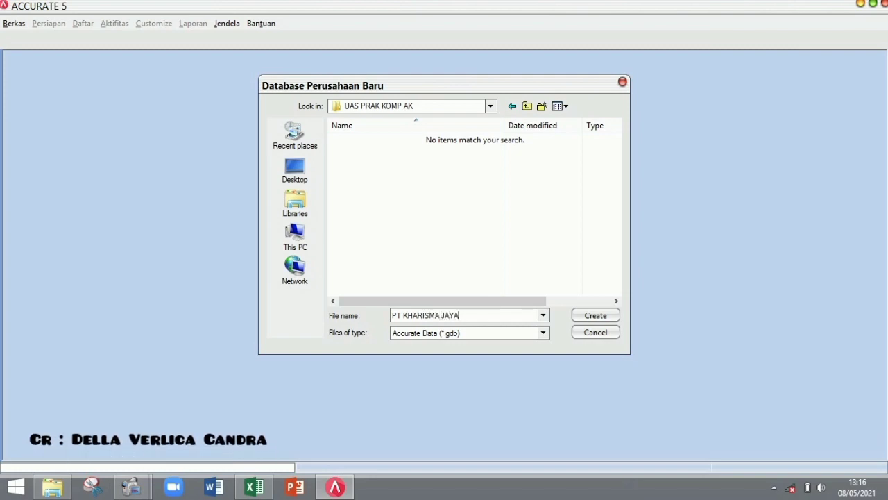
- Create the PT KHARISMA JAYA database file and confirm its creation
left_click(589, 316)
left_click(476, 293)
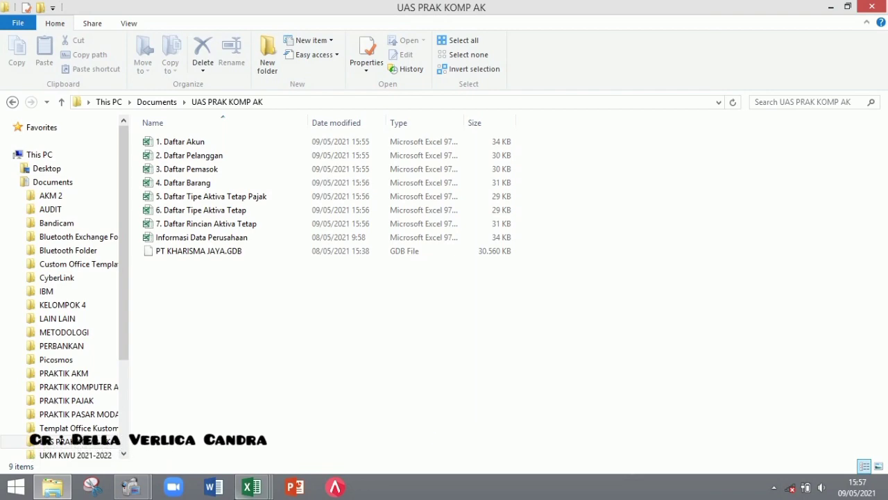
- Look through workbooks 1. Daftar Akun, 2. Daftar Pelanggan and 3. Daftar Pemasok in Excel
left_click(251, 487)
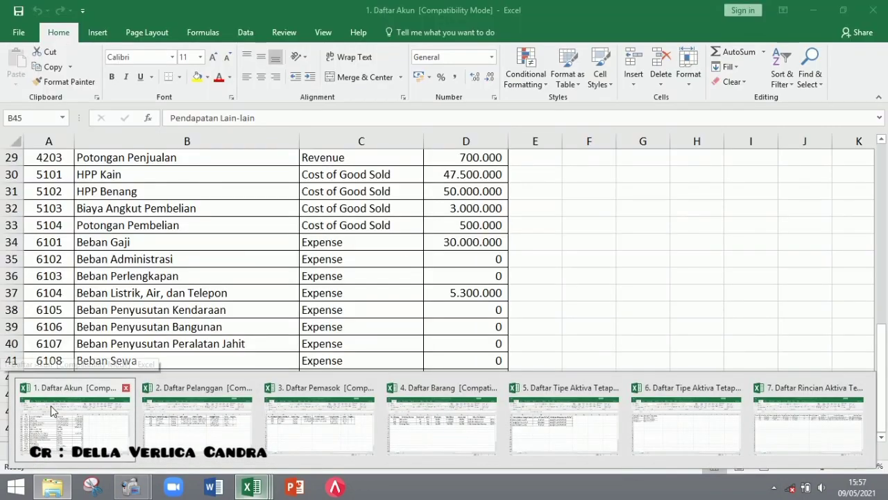
left_click(54, 410)
scroll(867, 209, "up", 9)
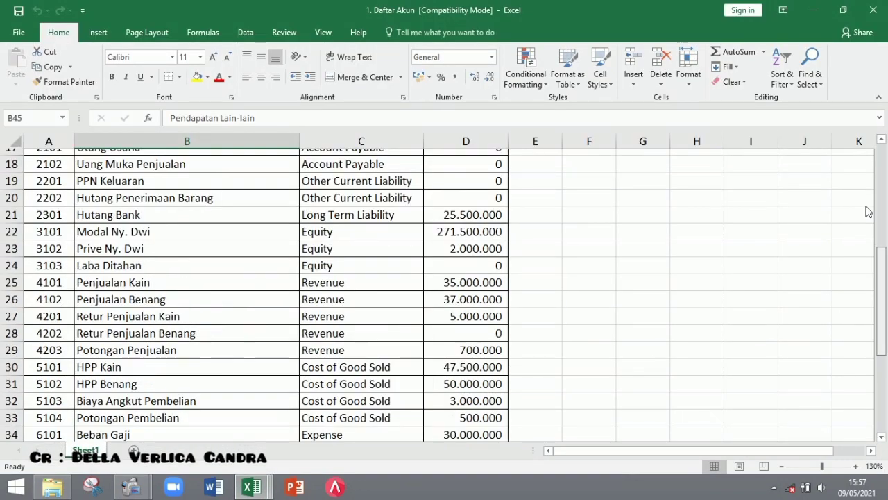
scroll(868, 313, "down", 9)
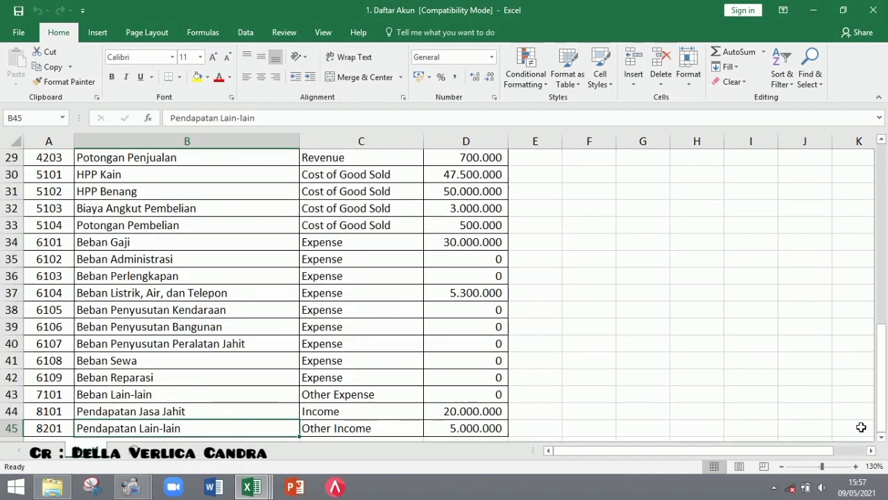
left_click(249, 487)
left_click(208, 422)
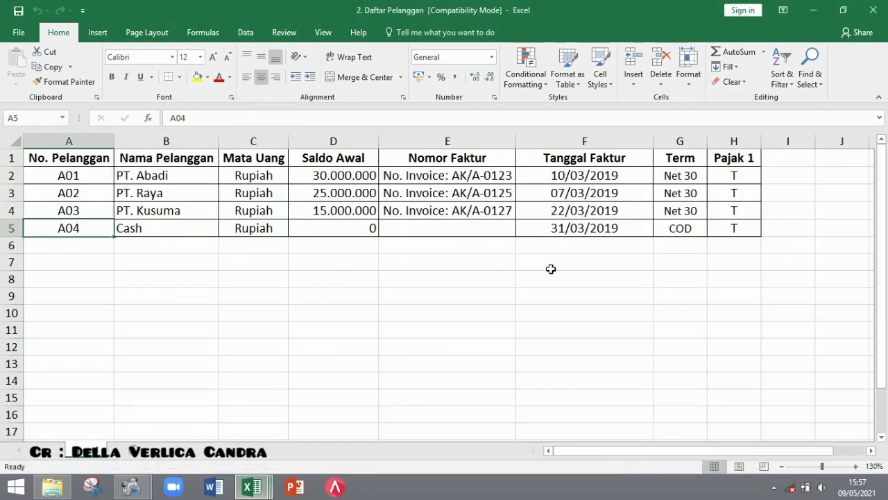
left_click(250, 488)
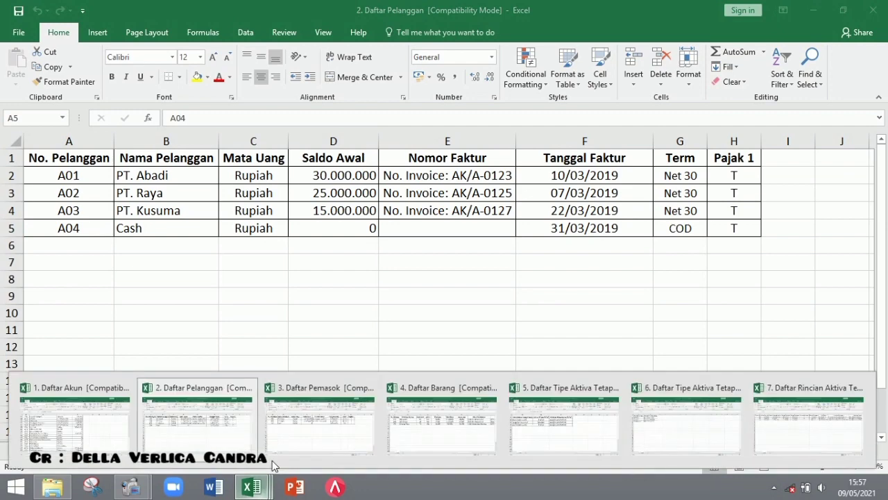
left_click(331, 405)
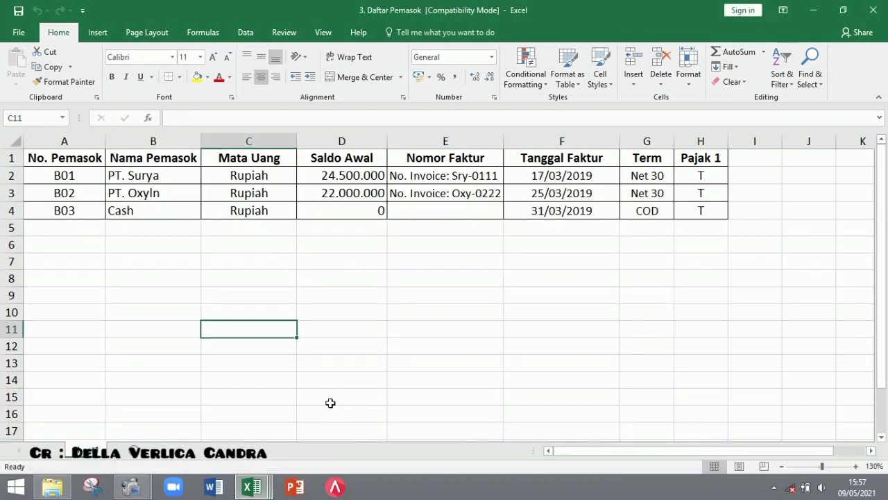
- Look through workbooks 4 to 7, ending on 7. Daftar Rincian Aktiva Tetap
left_click(250, 488)
left_click(426, 429)
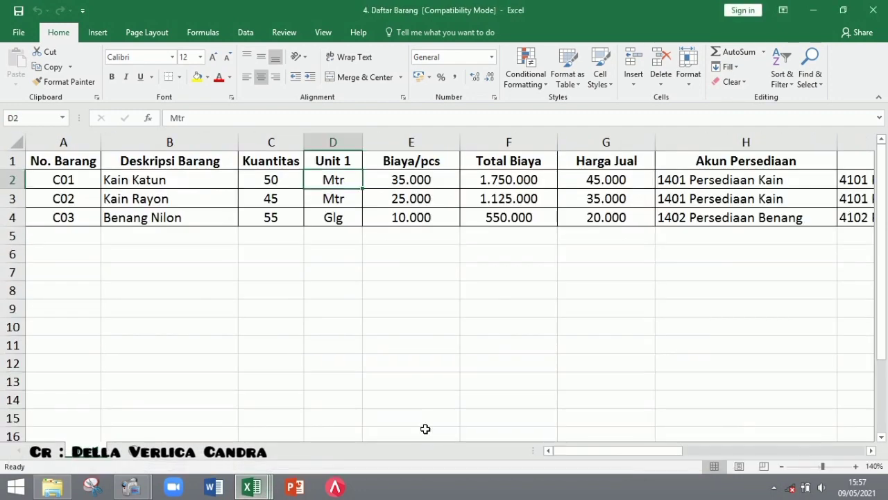
left_click(263, 488)
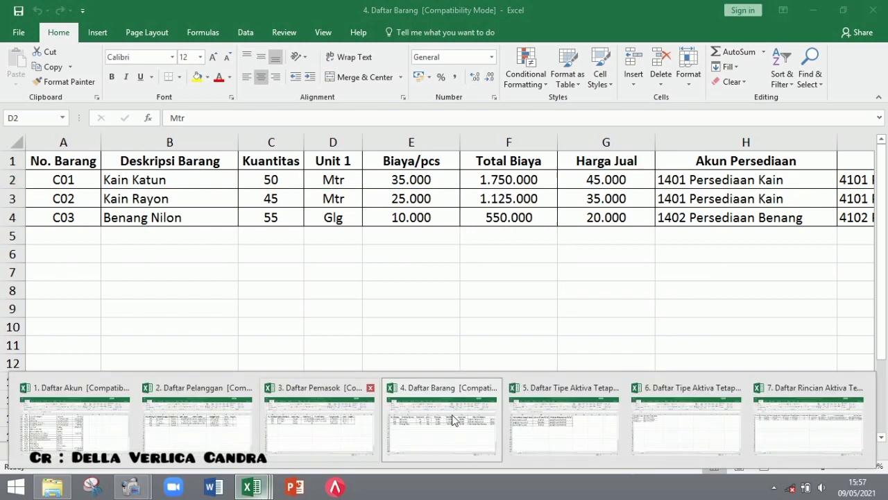
left_click(524, 432)
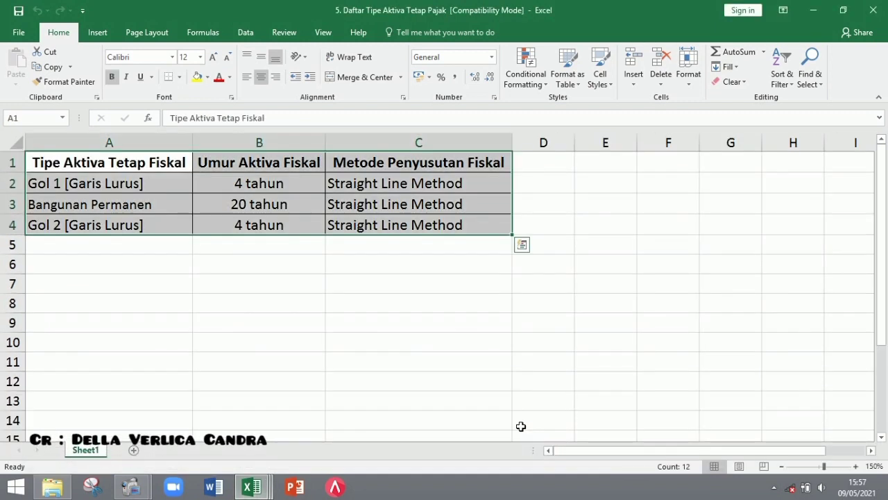
left_click(263, 490)
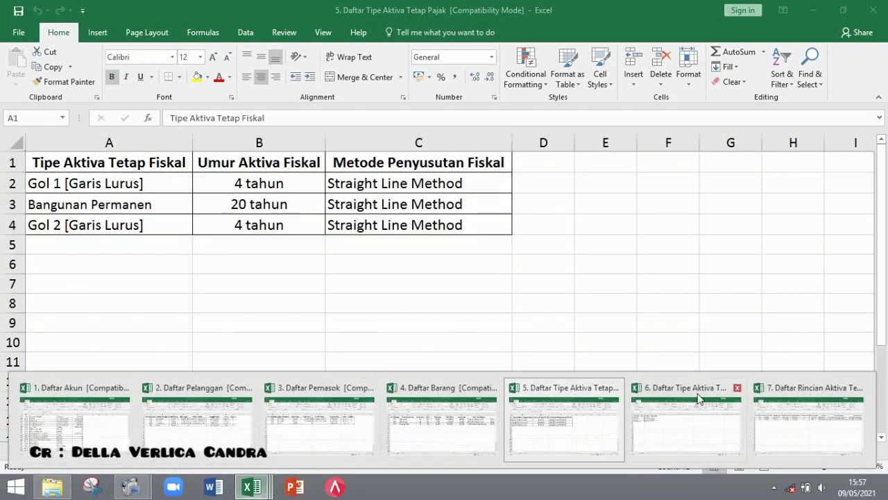
left_click(704, 419)
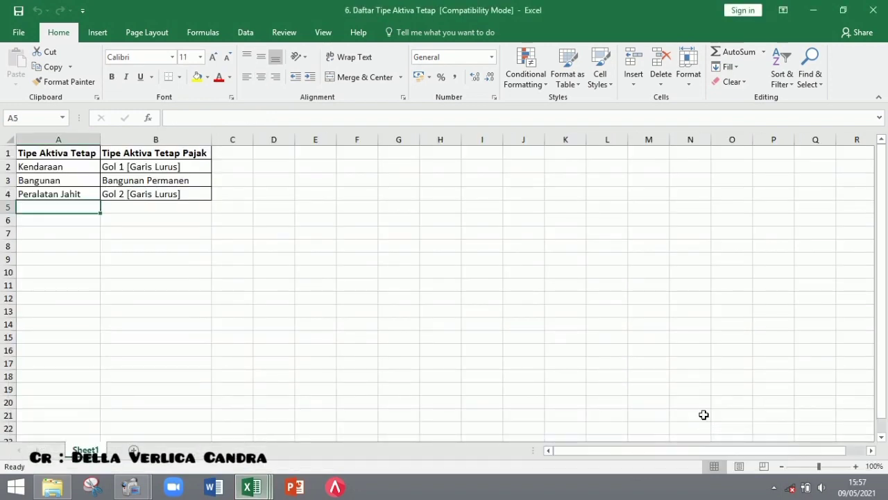
left_click(251, 487)
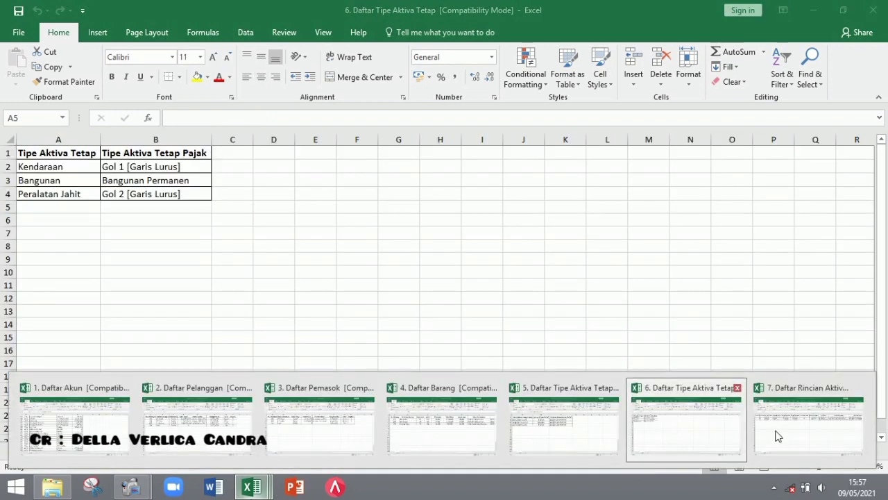
left_click(781, 431)
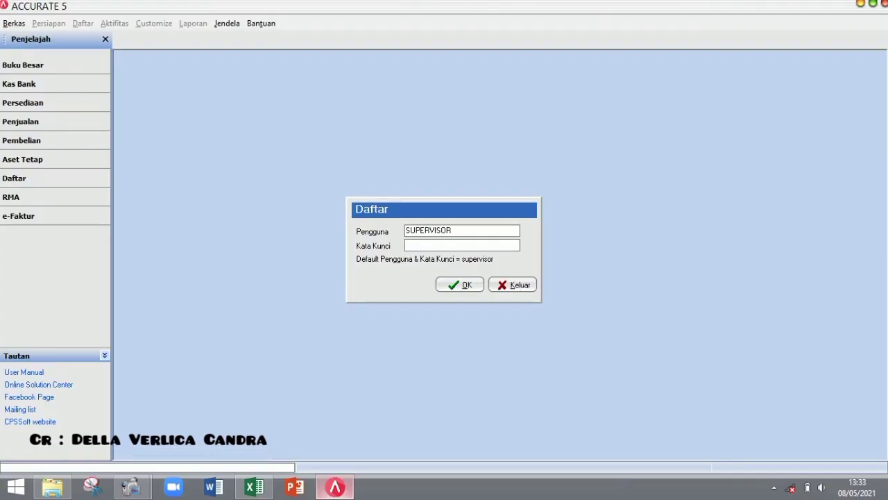
- Log in as supervisor, keep Indonesian, and start the Persiapan Mahir setup
type("upervisor")
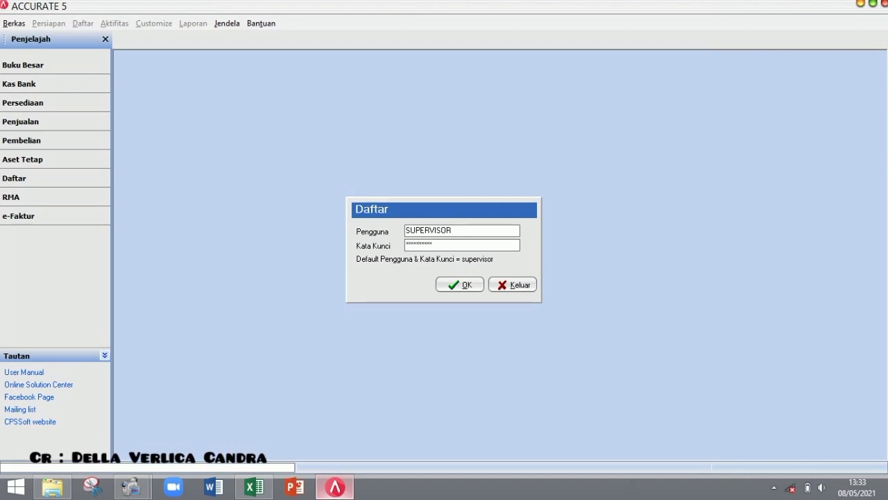
key("Return")
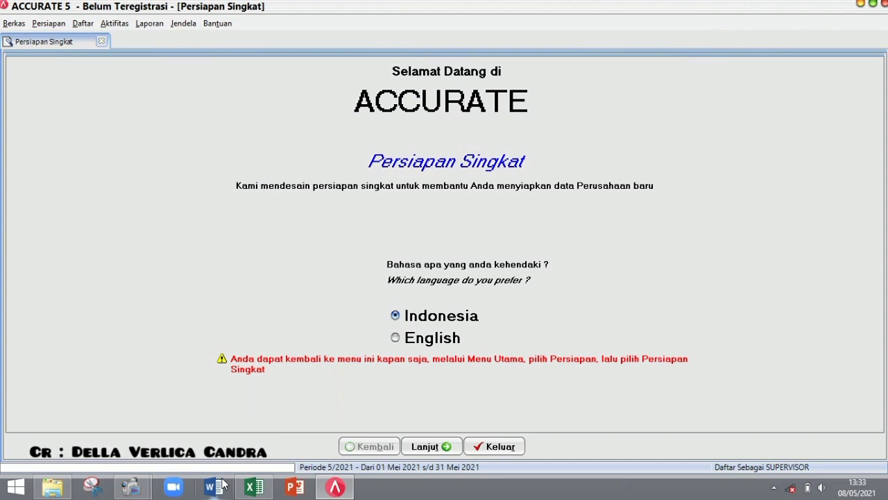
left_click(426, 446)
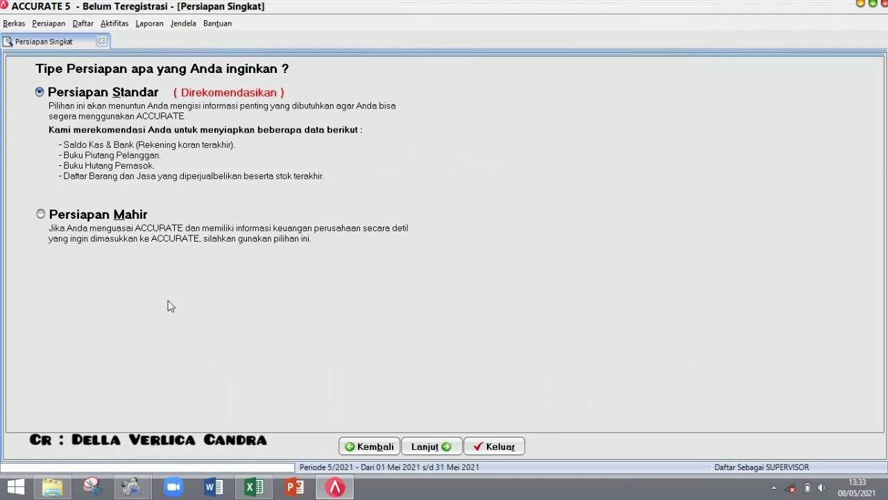
left_click(84, 231)
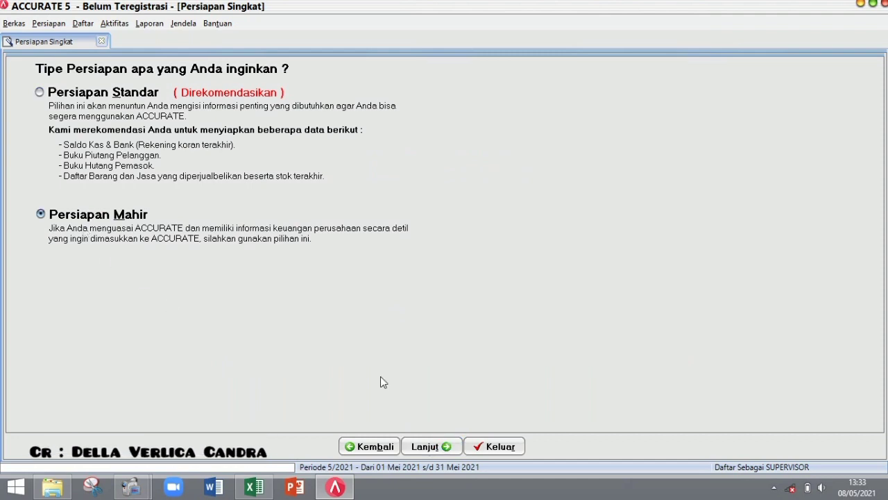
left_click(429, 446)
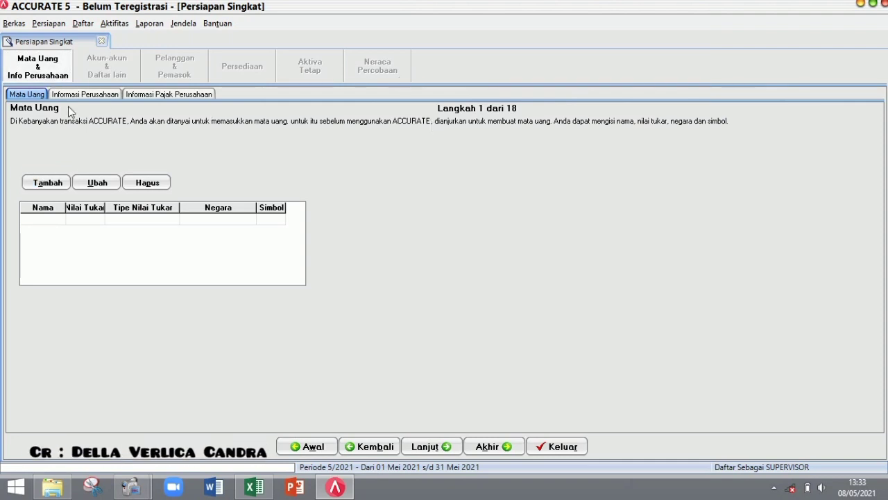
- Add the Rupiah currency with exchange rate 1 and make it the default currency
left_click(50, 178)
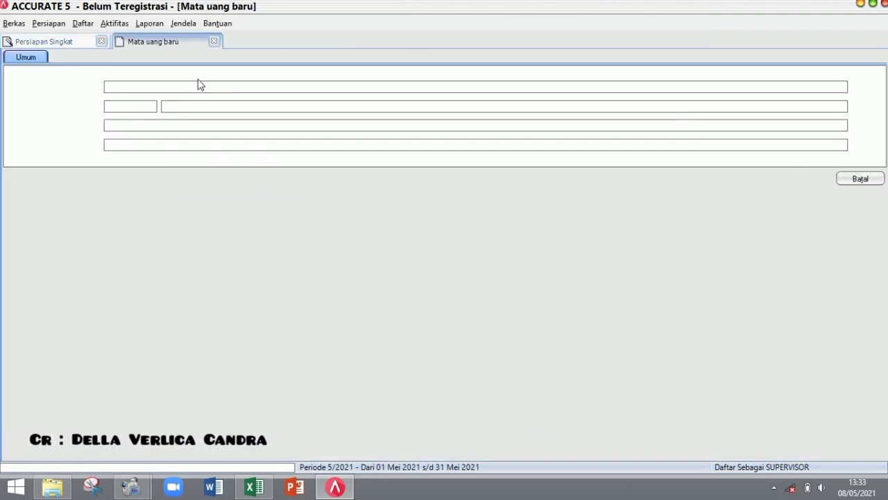
type("Rupiah")
key("Tab")
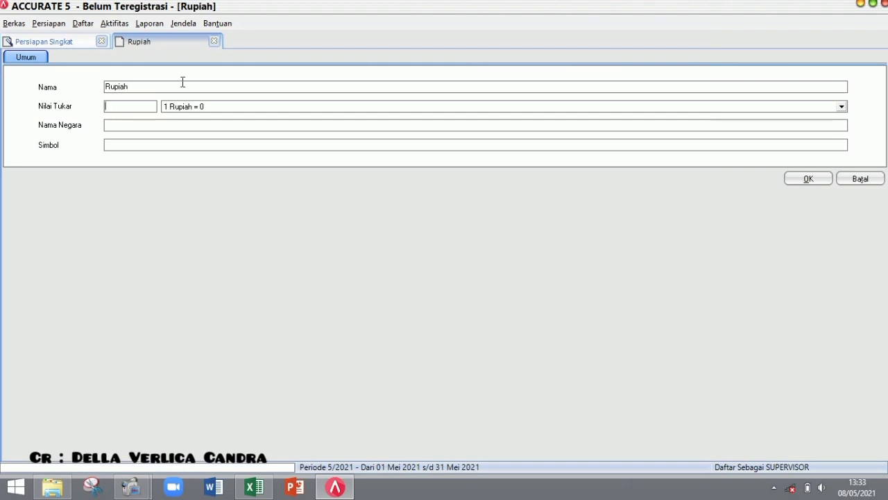
type("1")
key("Tab")
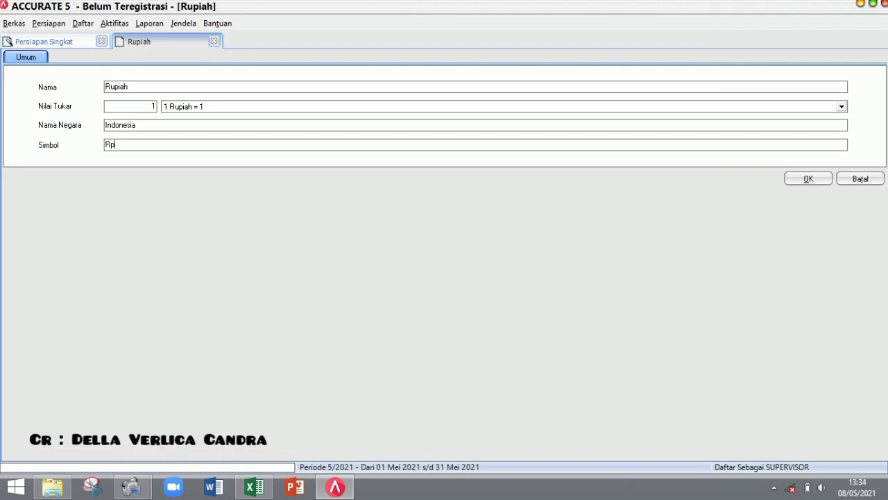
left_click(808, 178)
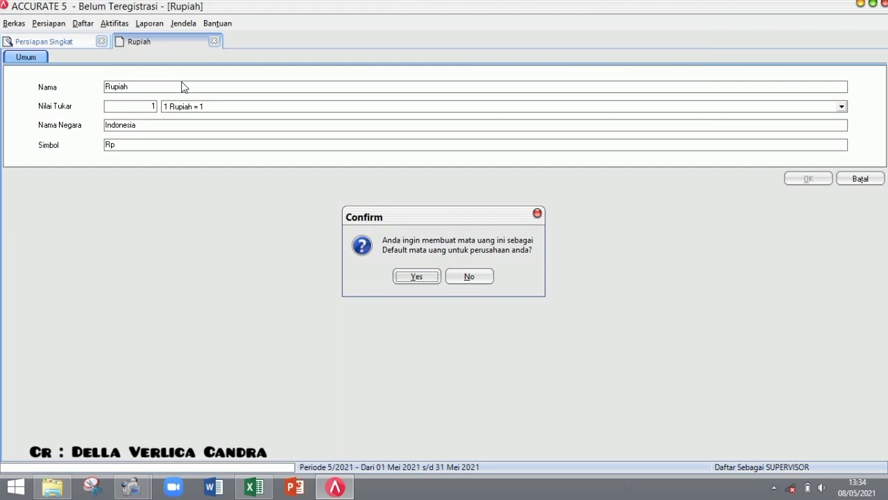
key("Return")
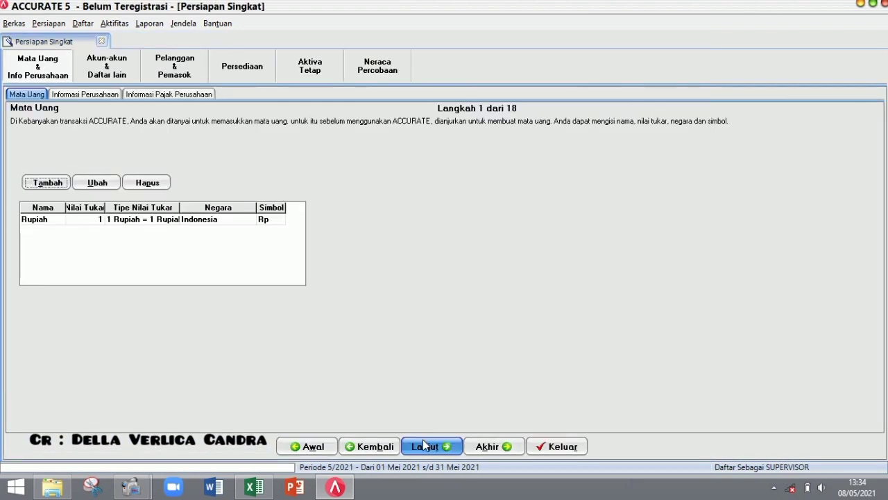
- Enter the company name PT KHARISMA JAYA and the company address
left_click(425, 445)
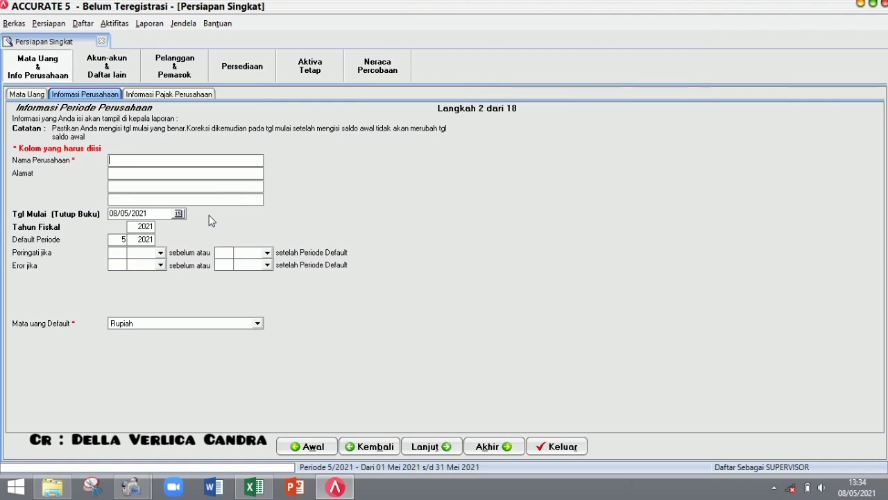
type("PT K")
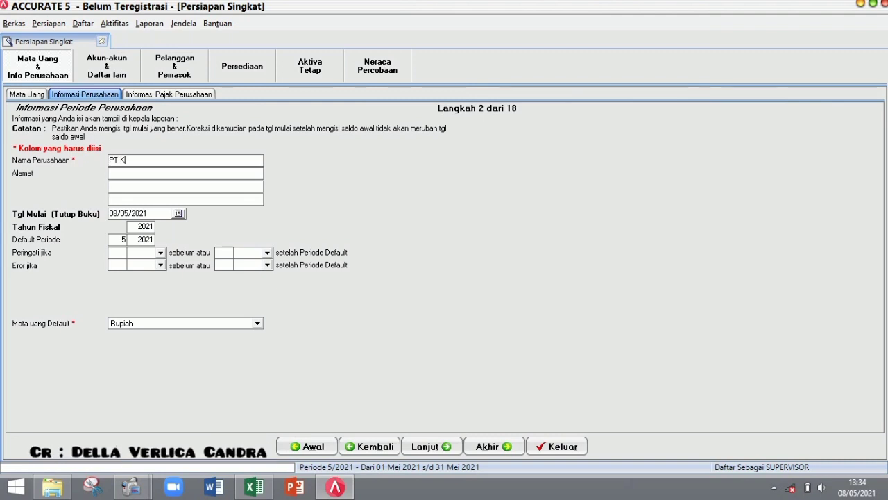
type("HARISMA JAYA")
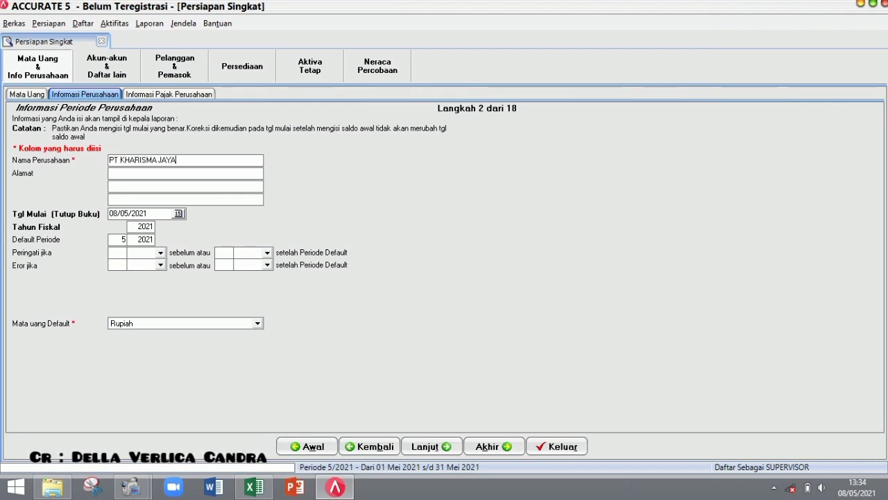
key("Tab")
type("Jalan pah")
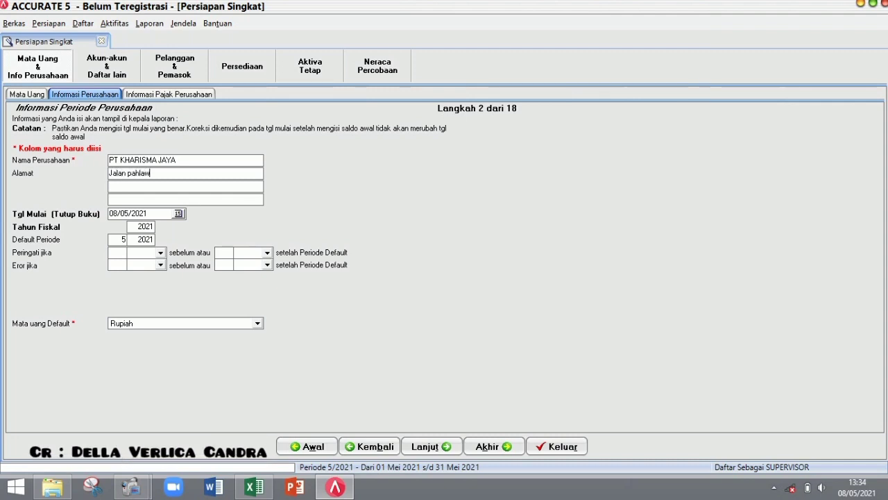
type("bekasi")
left_click(186, 199)
- Set start date 31/03/2019, fiscal year 2019 and default period month 3
left_click_drag(159, 218, 84, 216)
type("31/0")
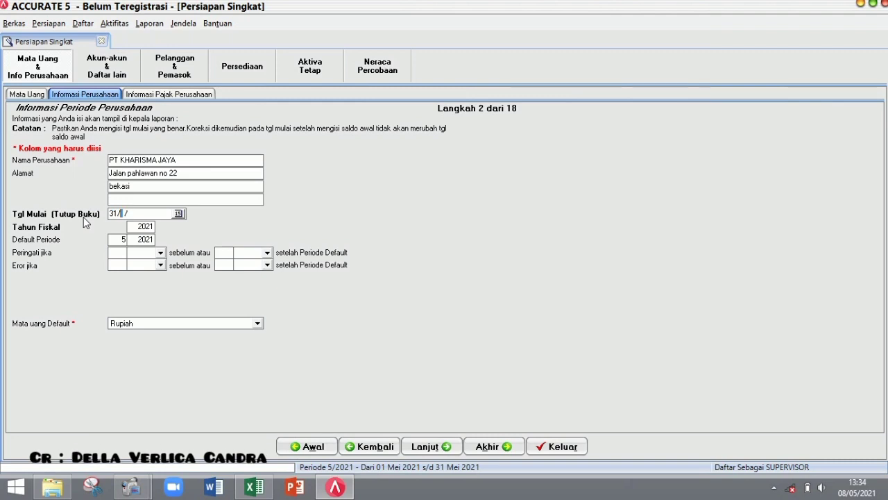
type("3/2019")
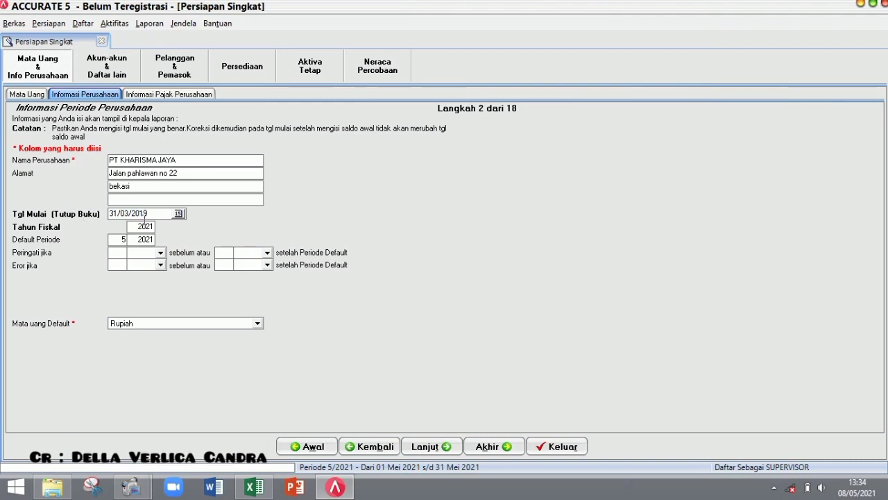
left_click(146, 225)
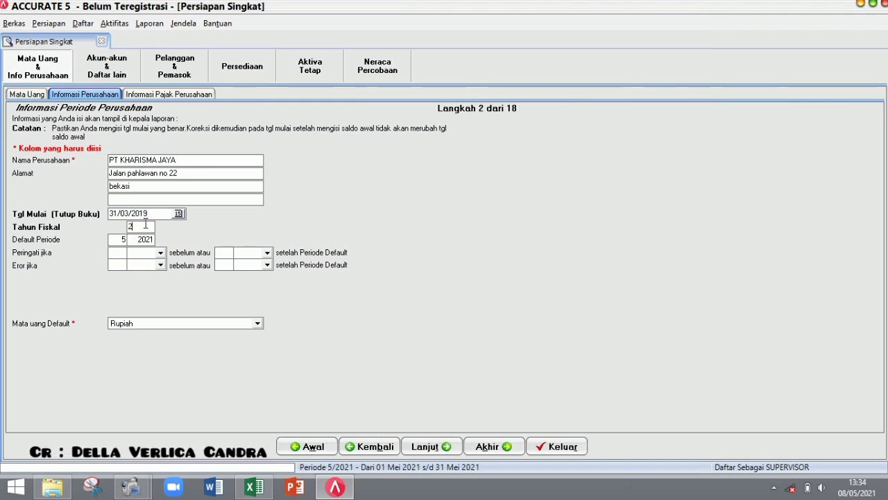
key("BackSpace")
type("2019")
key("Tab")
type("3")
key("Tab")
- Copy the tax invoice serial number from Excel cell B8 into the form, adding dot separators
left_click(430, 446)
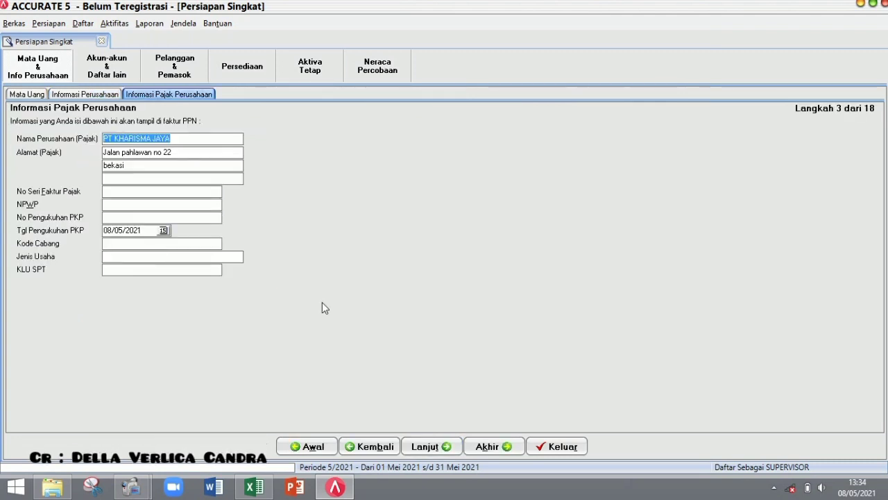
left_click(138, 192)
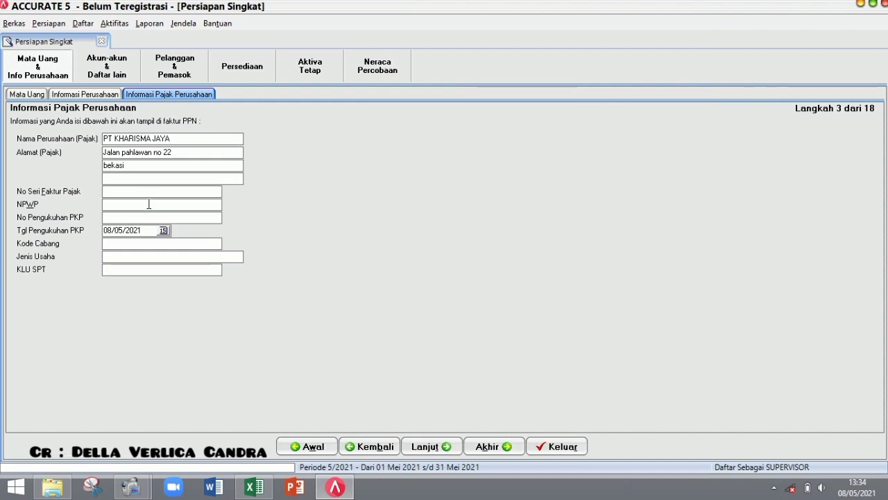
left_click(254, 490)
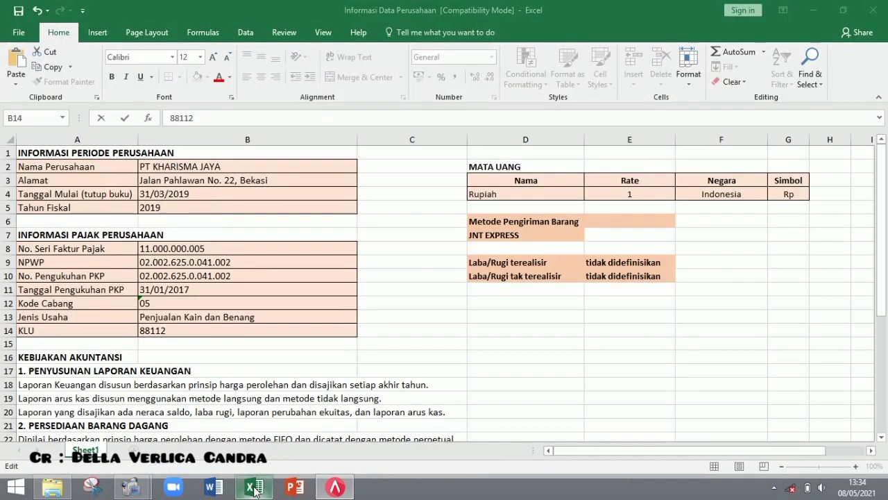
left_click(142, 248)
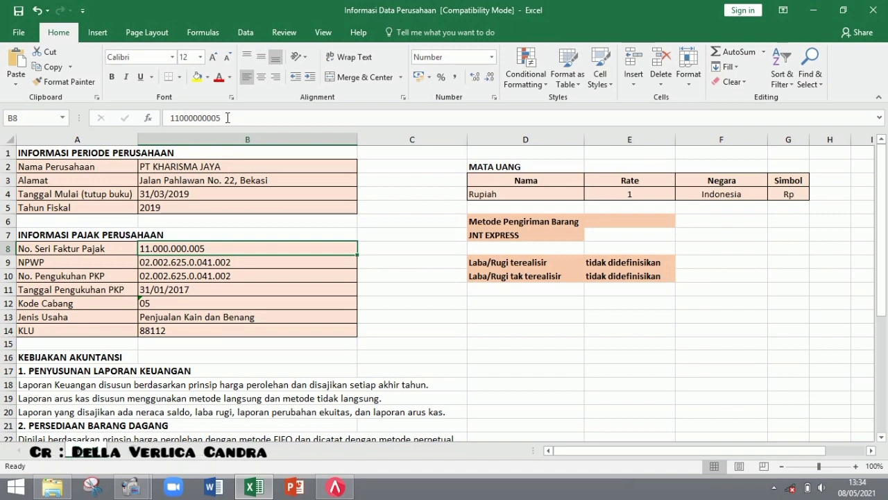
left_click_drag(228, 118, 144, 115)
key("ctrl+c")
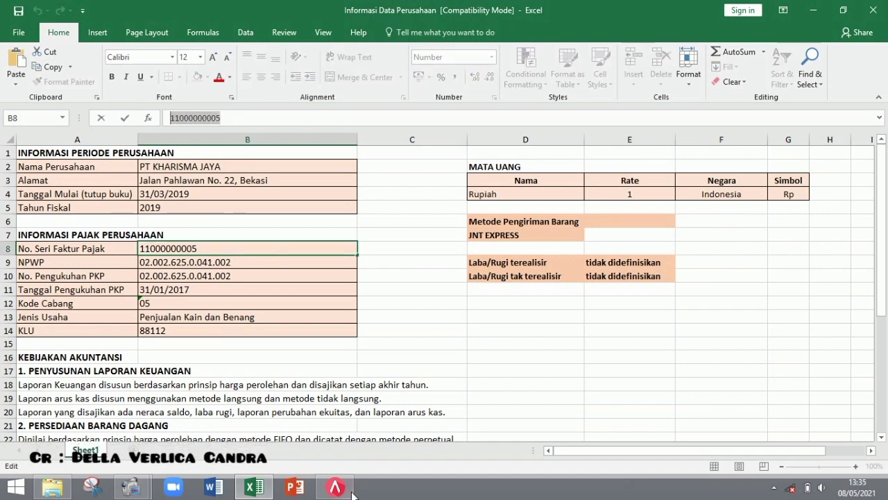
left_click(351, 492)
key("ctrl+v")
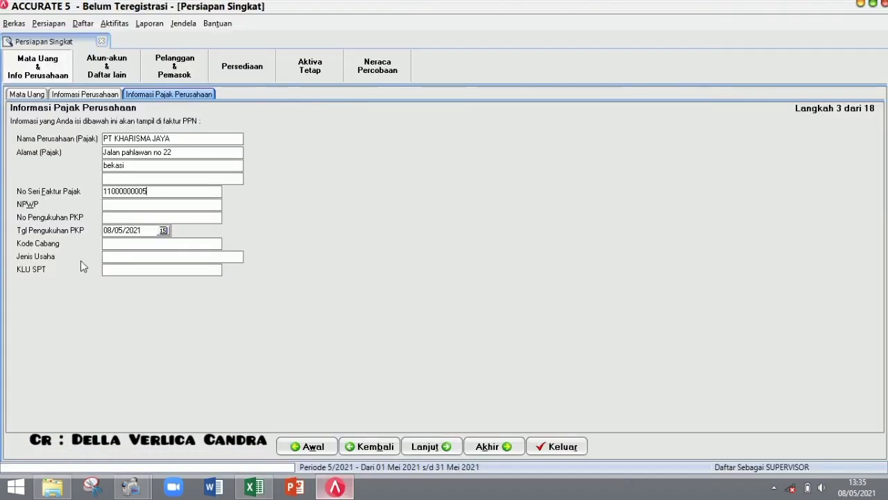
type(".")
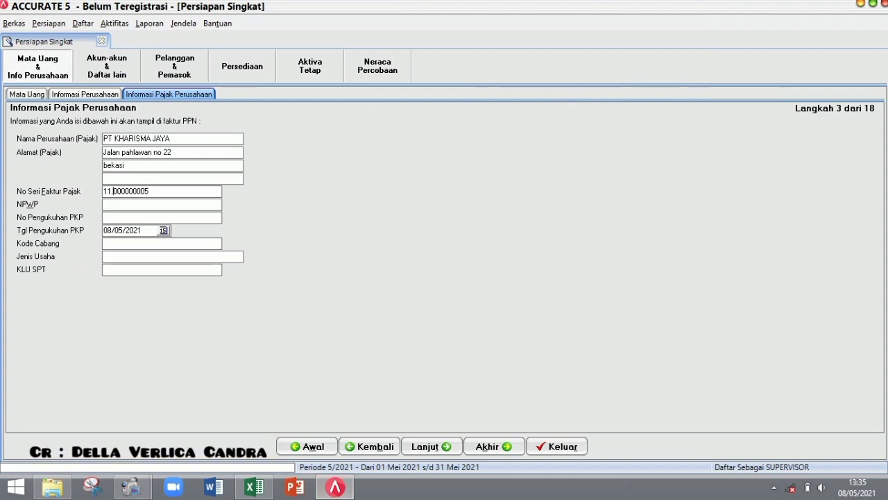
left_click(126, 192)
type(".")
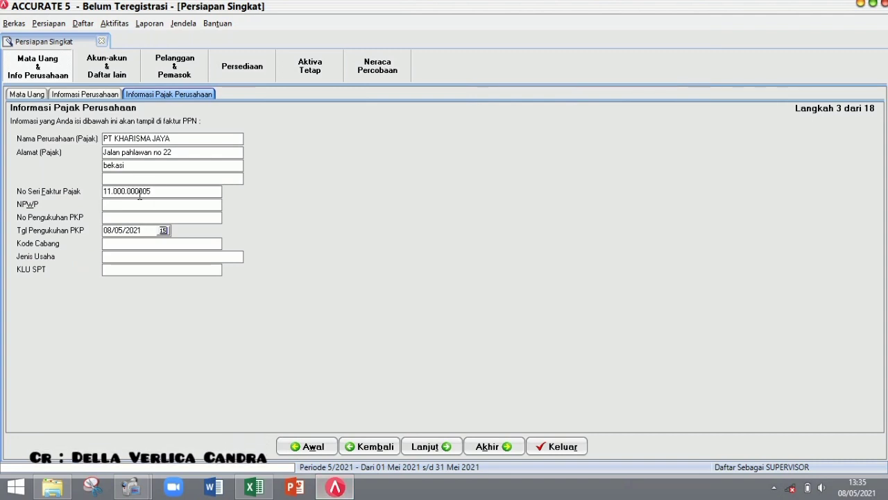
left_click(143, 191)
type(".")
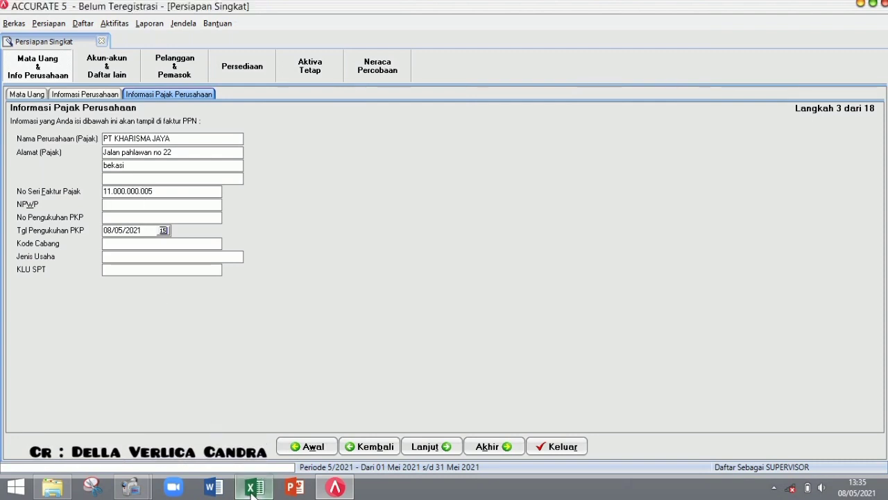
- Copy the NPWP from cell B9 into both the NPWP and PKP number fields
left_click(254, 487)
left_click(254, 262)
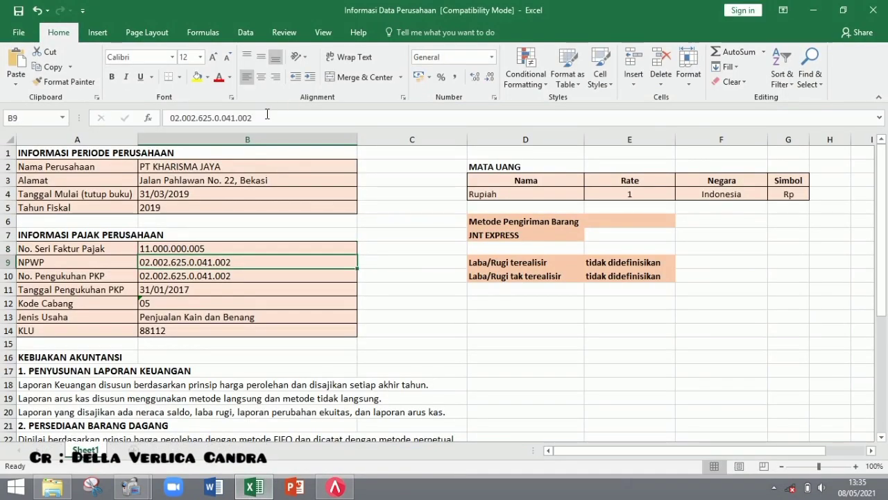
double_click(230, 118)
key("ctrl+c")
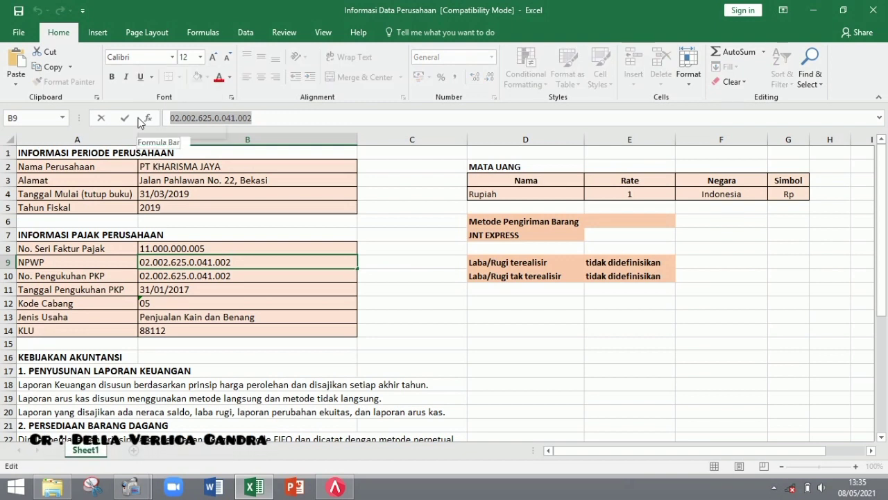
left_click(336, 487)
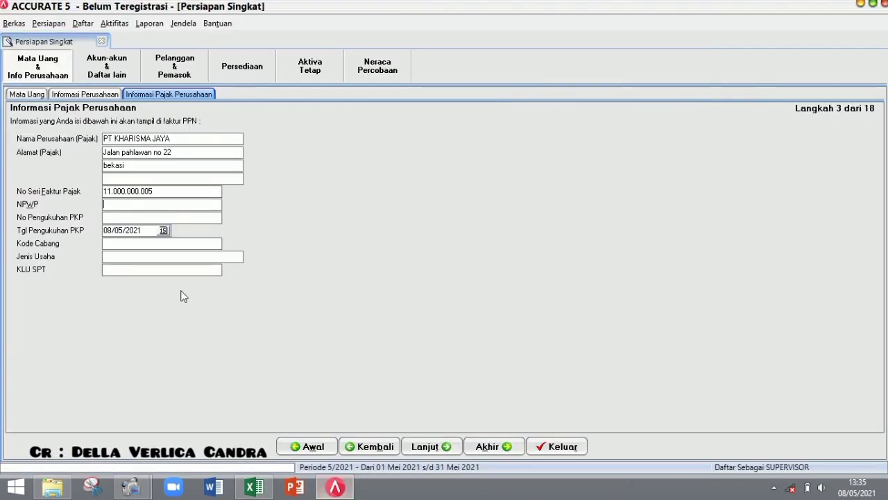
left_click(143, 206)
key("ctrl+v")
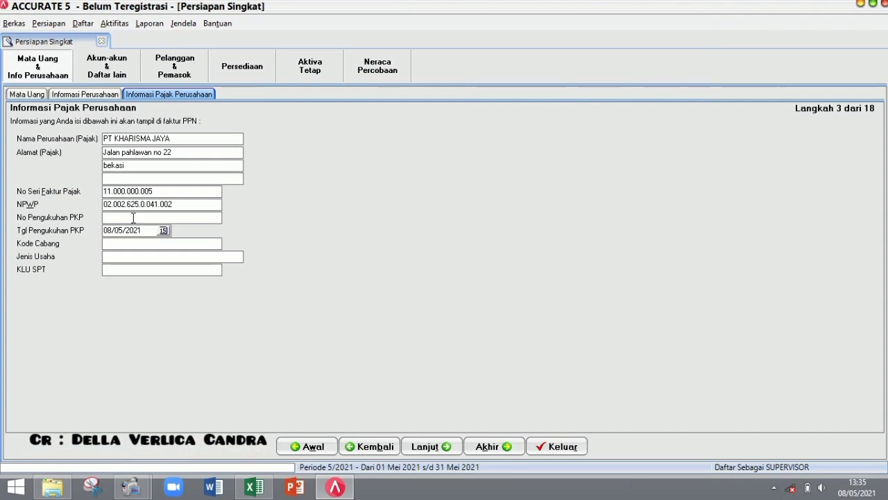
key("ctrl+v")
- Set PKP date 31/01/2017, the business type, and KLU SPT 88112
double_click(115, 231)
type("31/")
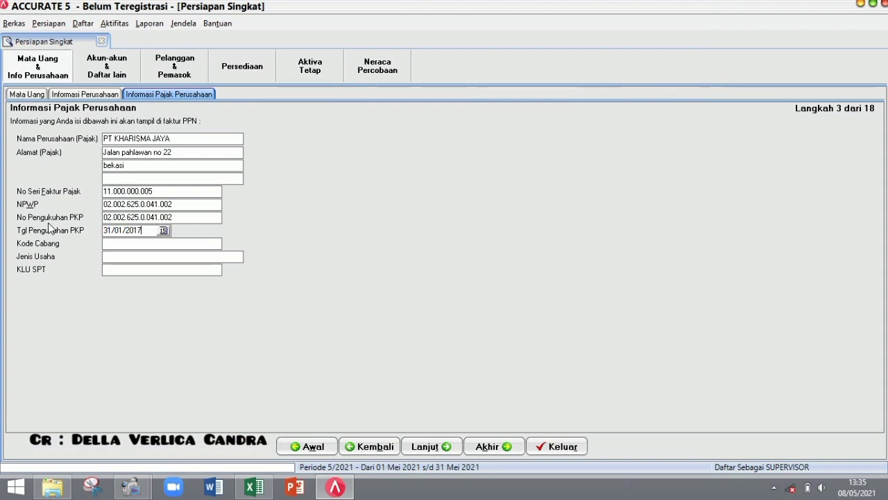
type("05")
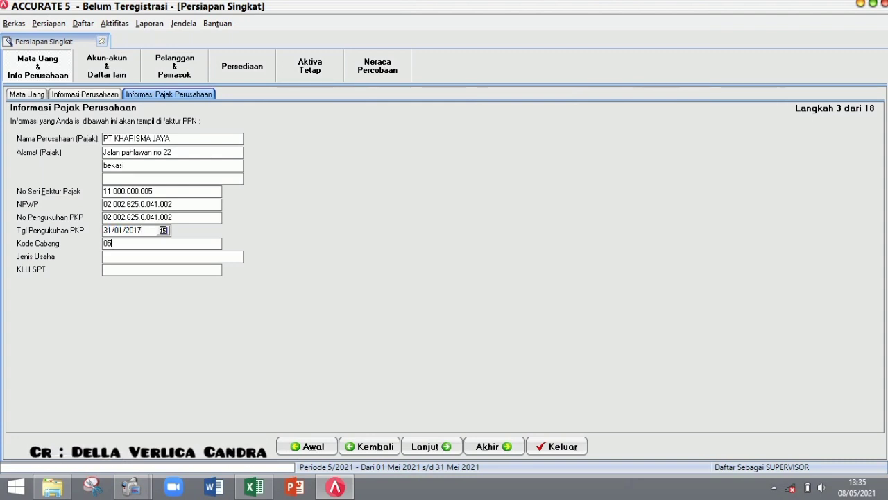
key("Tab")
type("P")
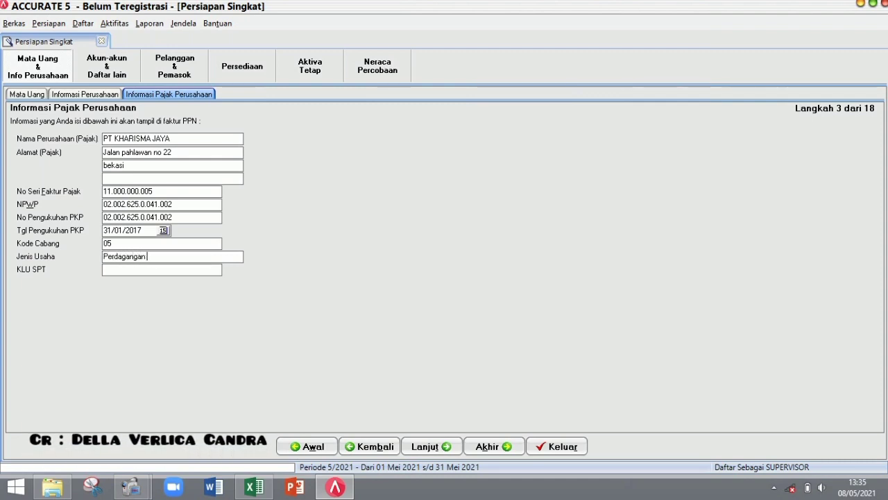
type("erdagangan kain dan e")
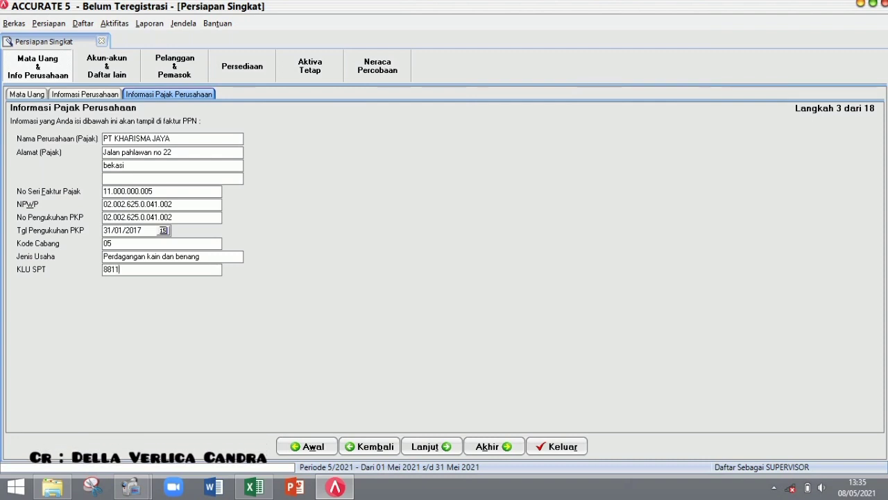
left_click(425, 446)
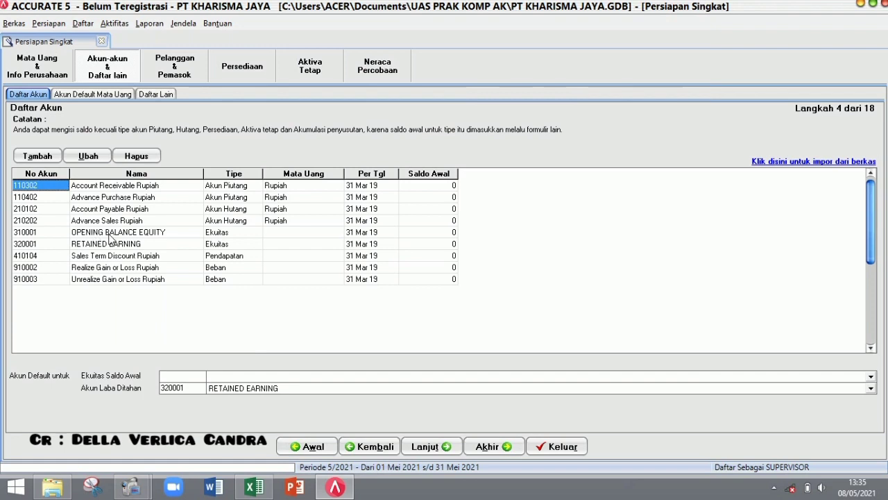
- Delete accounts 110302, 110402, 210102, 210202 and 310001
left_click(136, 157)
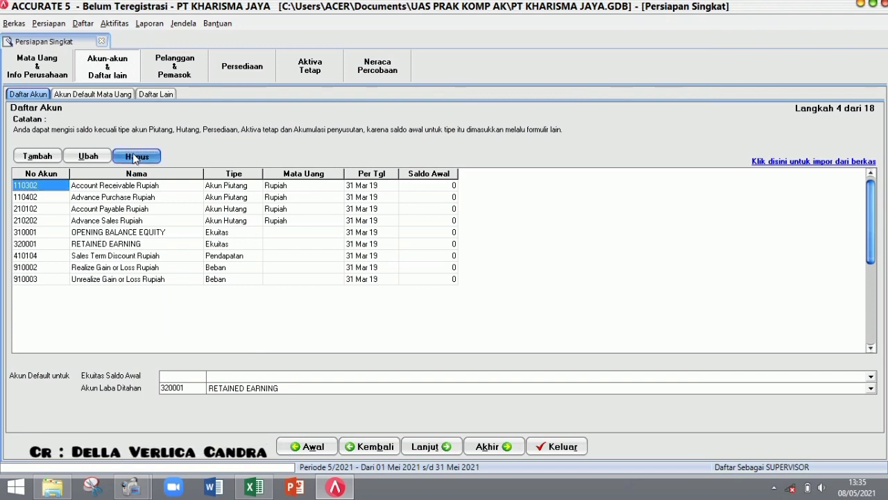
key("Return")
left_click(135, 157)
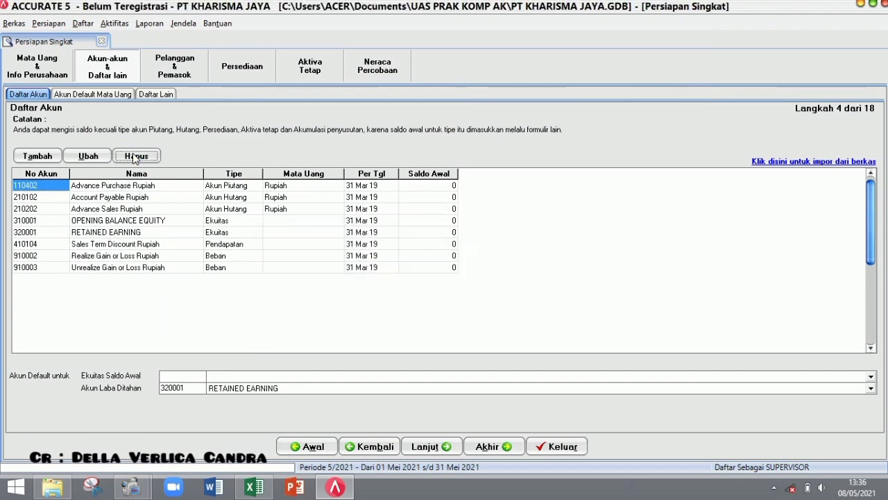
key("Return")
left_click(135, 157)
key("Return")
left_click(135, 157)
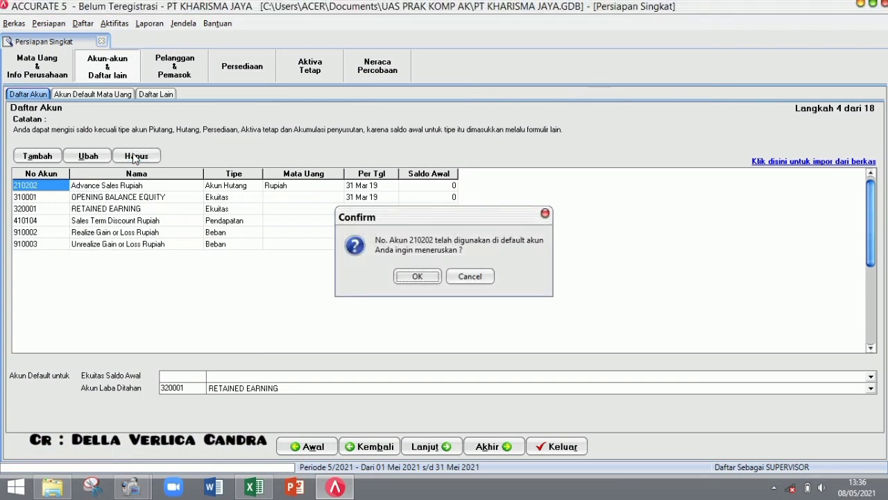
key("Return")
left_click(135, 157)
key("Return")
key("Return")
- Delete accounts 410104, 910002 and 910003; 320001 cannot be deleted
left_click(66, 198)
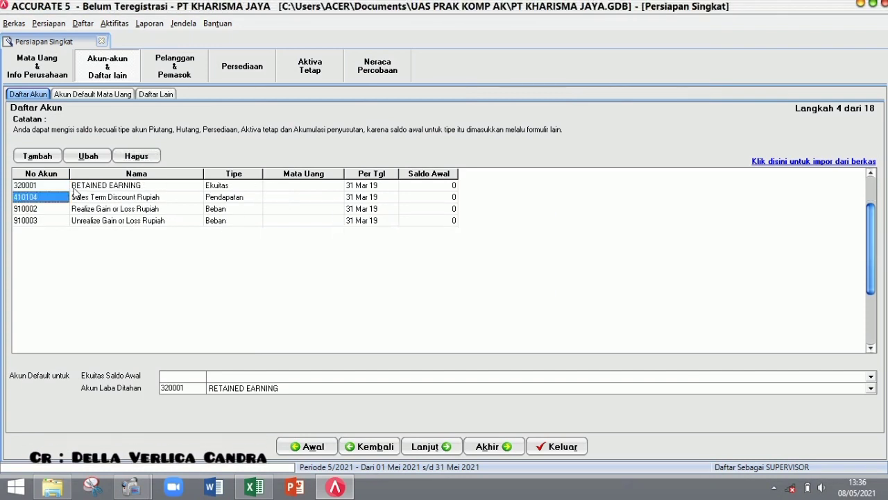
left_click(136, 157)
key("Return")
left_click(132, 158)
key("Return")
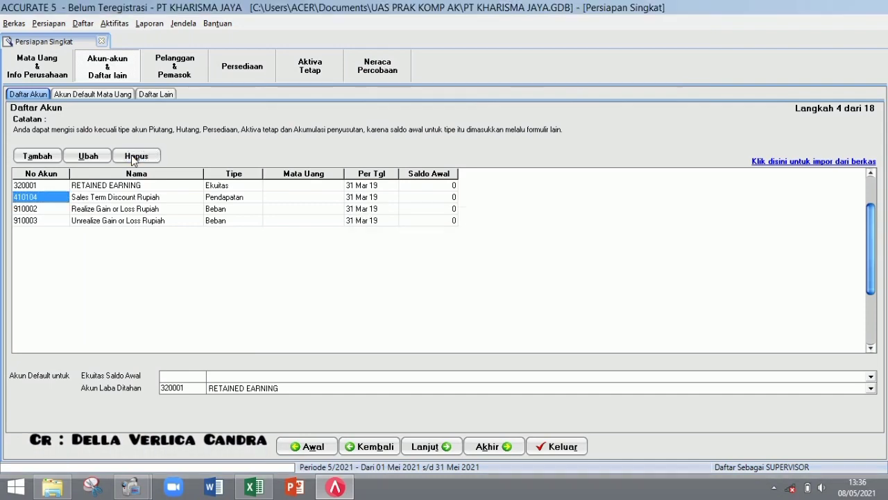
left_click(133, 160)
key("Return")
left_click(132, 160)
key("Return")
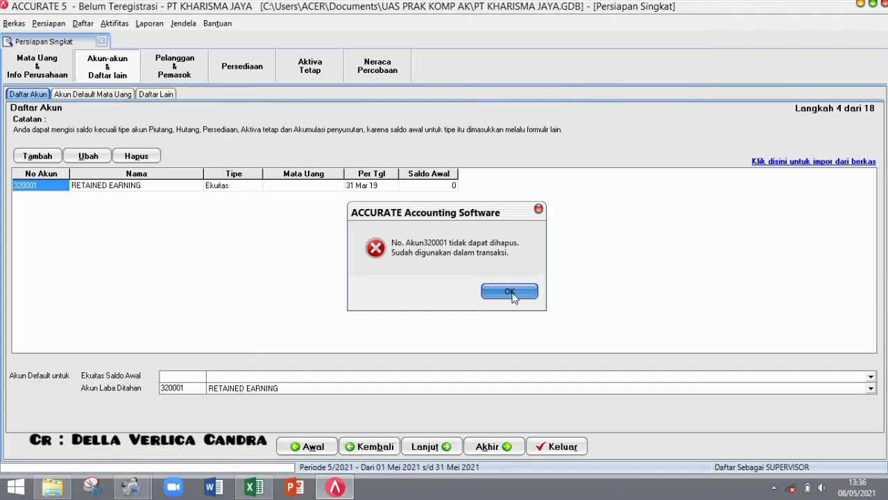
left_click(513, 291)
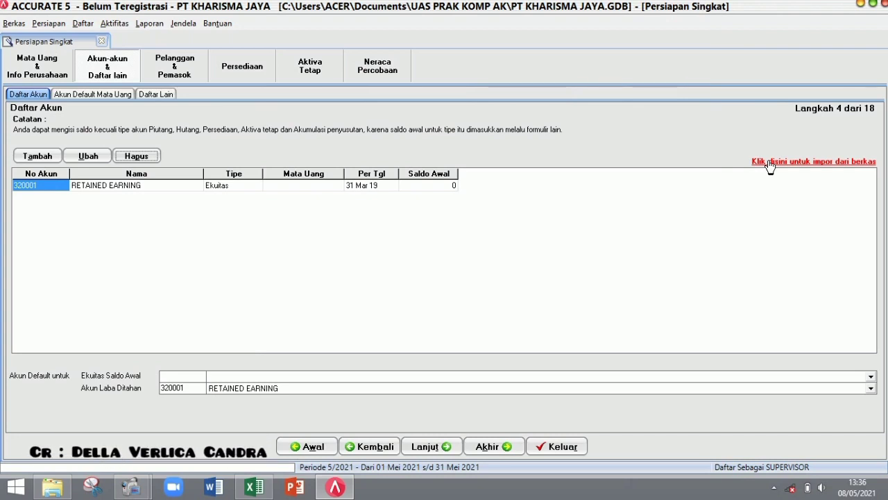
- Load the Excel file 1. Daftar Akun.xls into the account import form
left_click(771, 162)
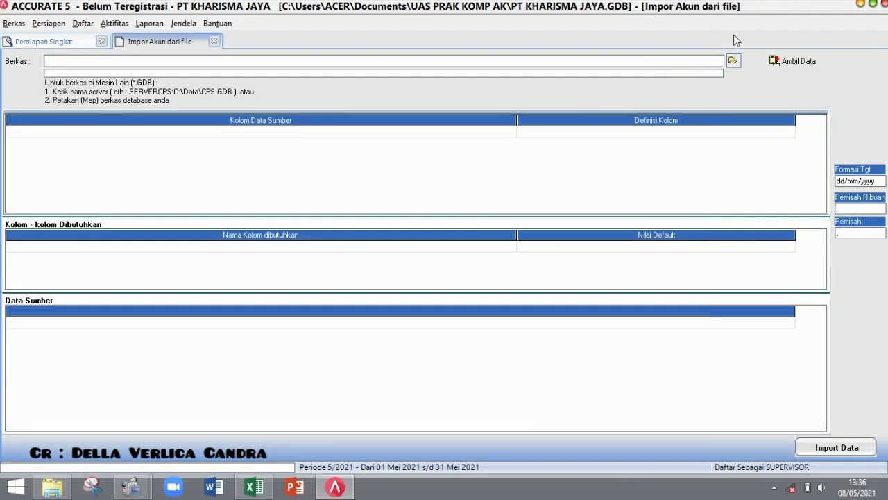
left_click(733, 61)
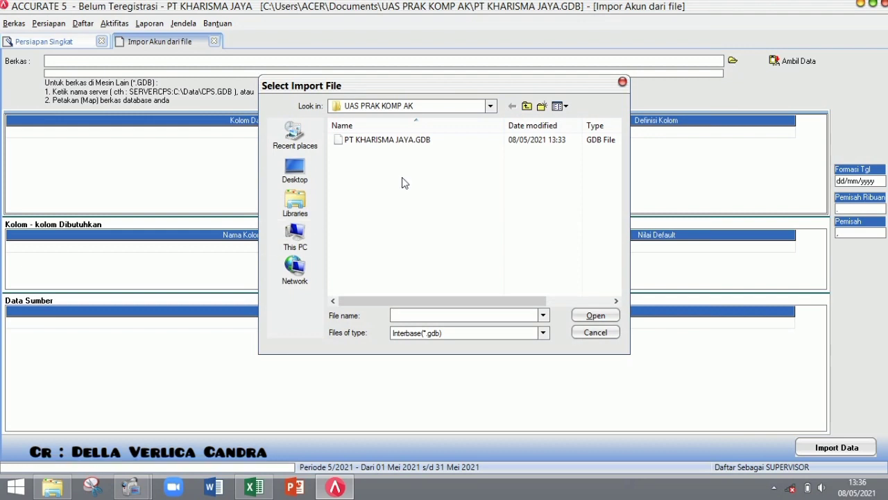
left_click(498, 334)
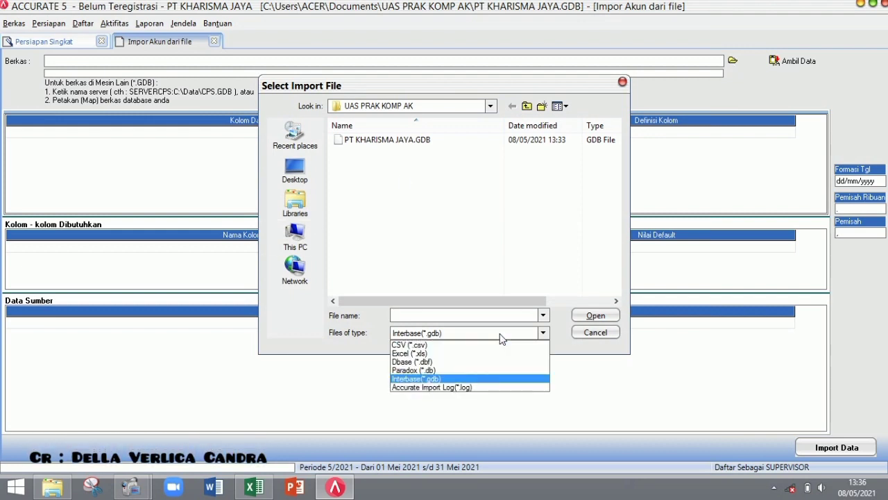
left_click(458, 354)
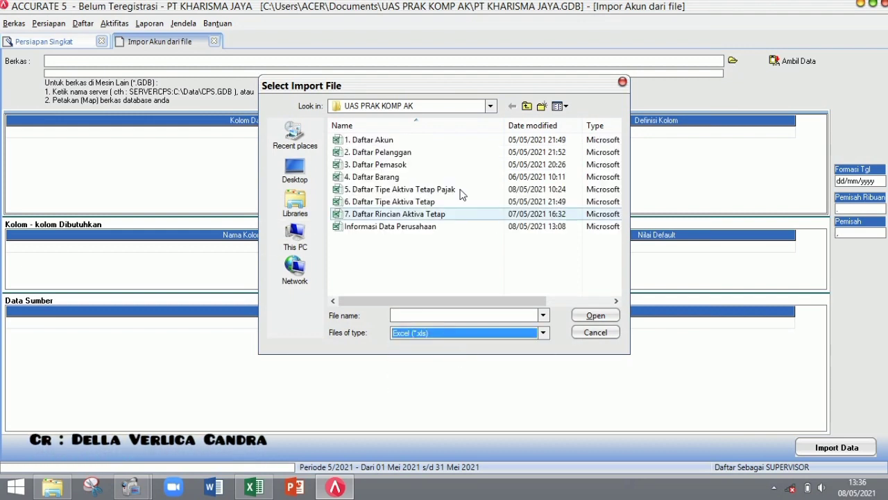
double_click(433, 139)
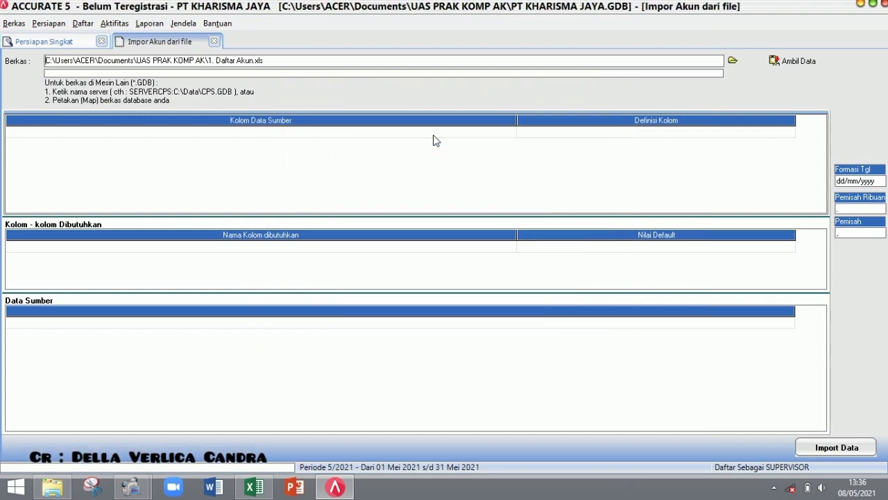
left_click(798, 62)
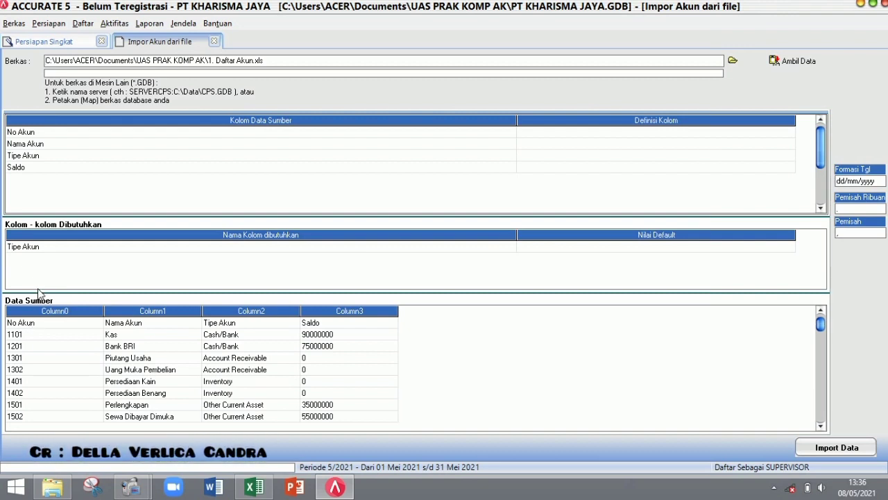
- Delete the No Akun header row and map the No Akun column to No. Akun
right_click(36, 323)
left_click(62, 347)
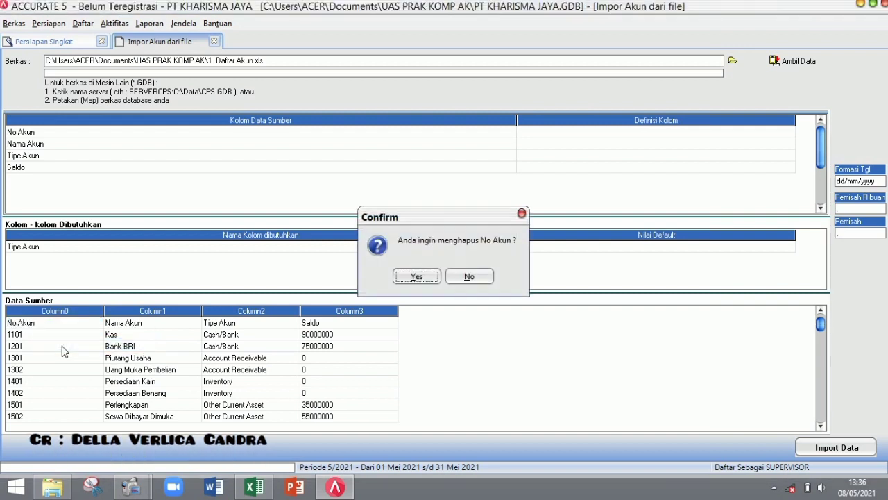
key("Return")
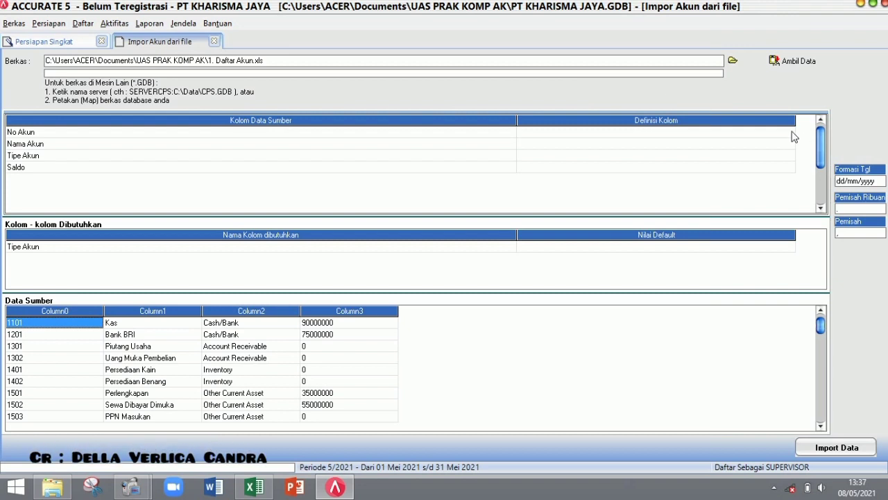
left_click(791, 132)
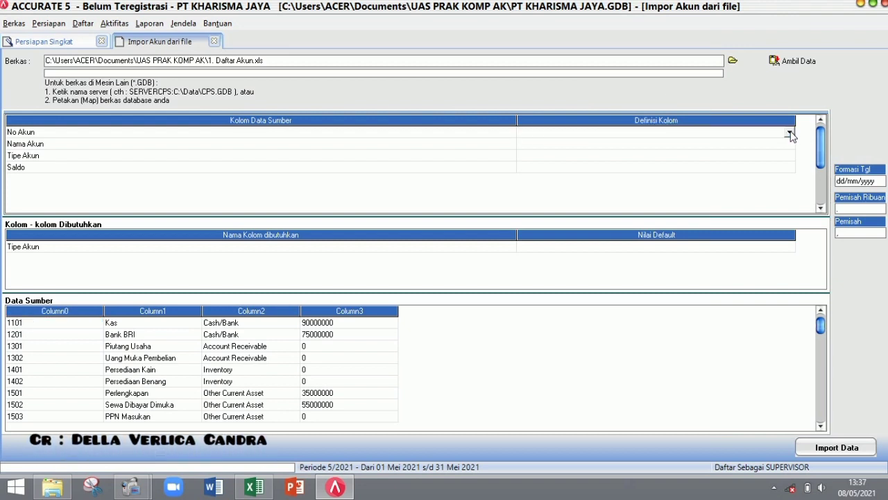
left_click(789, 133)
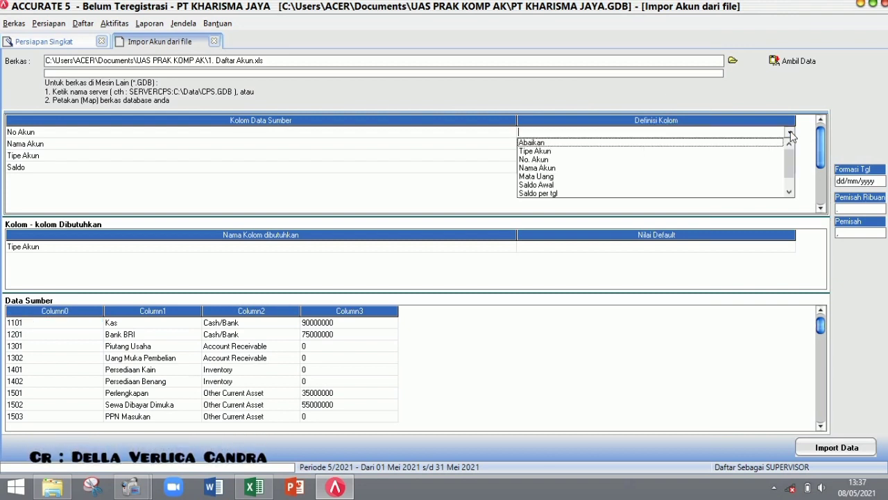
left_click(755, 151)
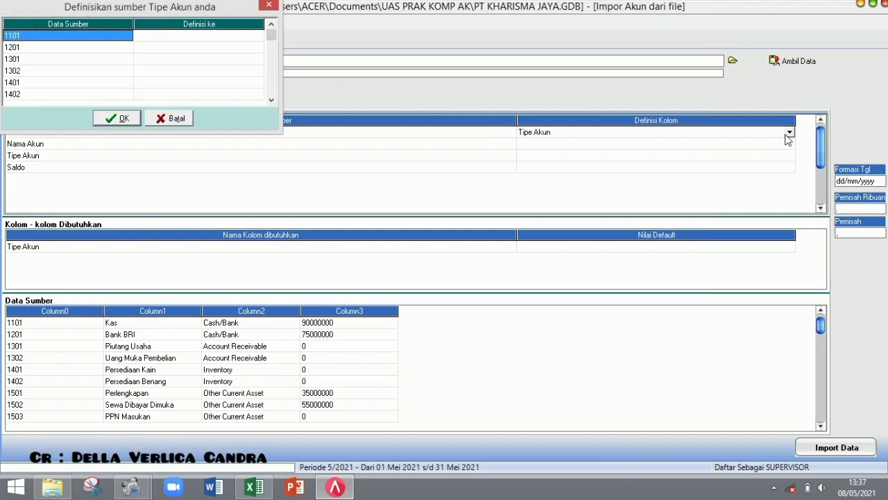
left_click(184, 123)
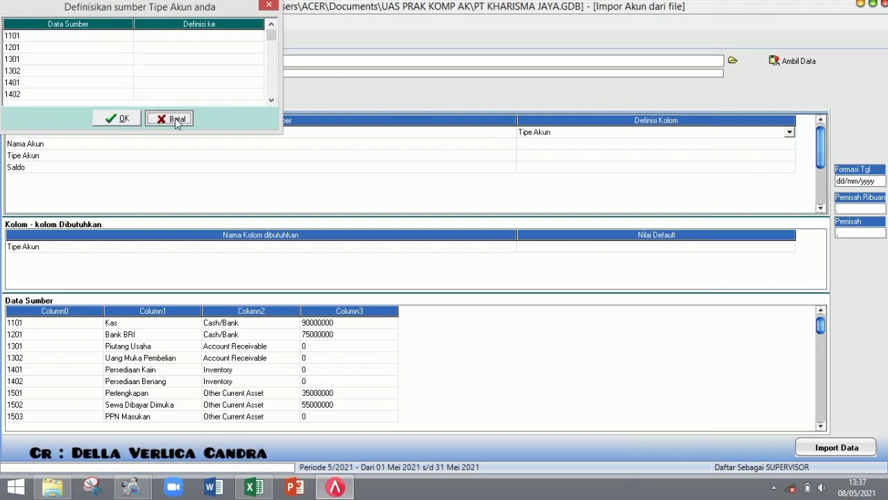
left_click(790, 133)
left_click(737, 159)
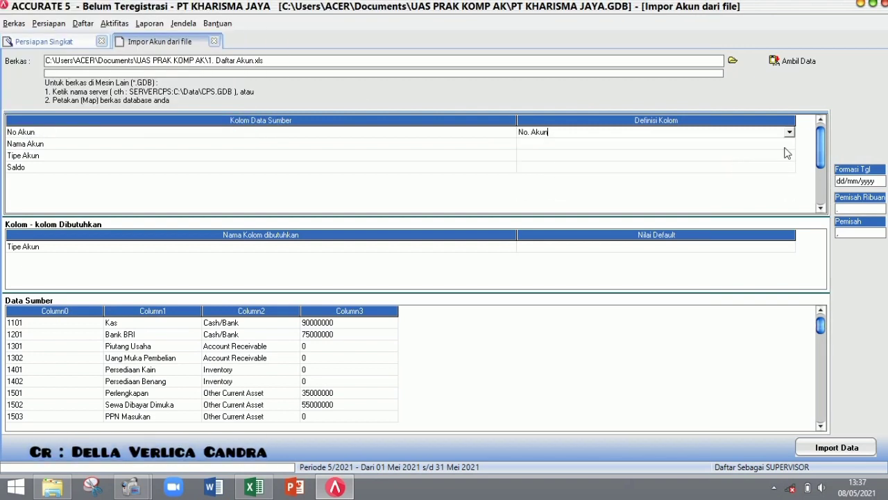
- Map the Nama Akun and Tipe Akun columns to Nama Akun and Tipe Akun
left_click(793, 146)
left_click(792, 144)
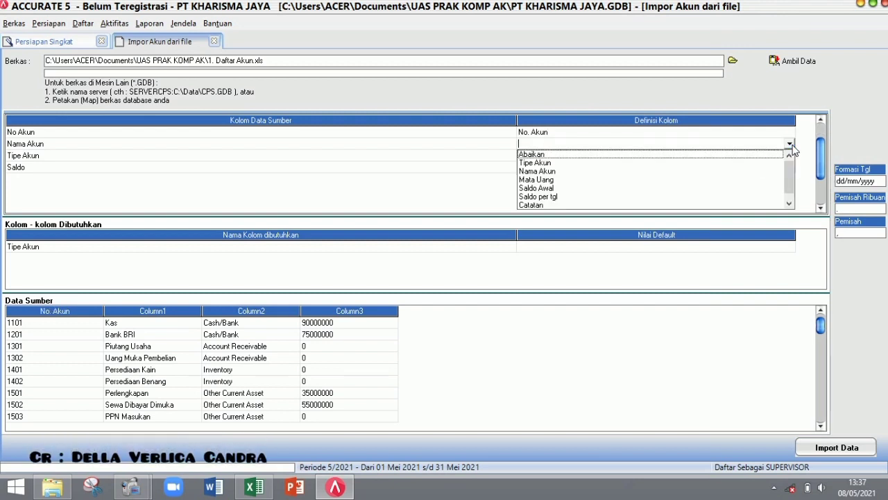
left_click(754, 171)
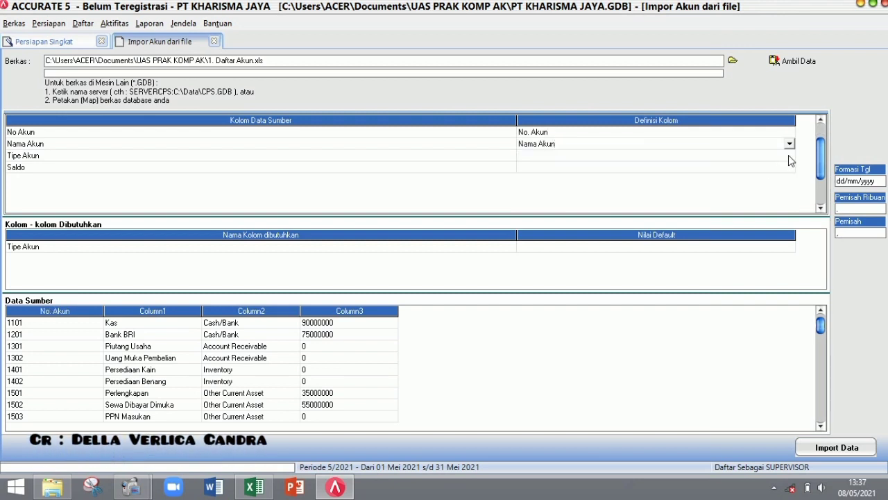
left_click(789, 159)
left_click(790, 157)
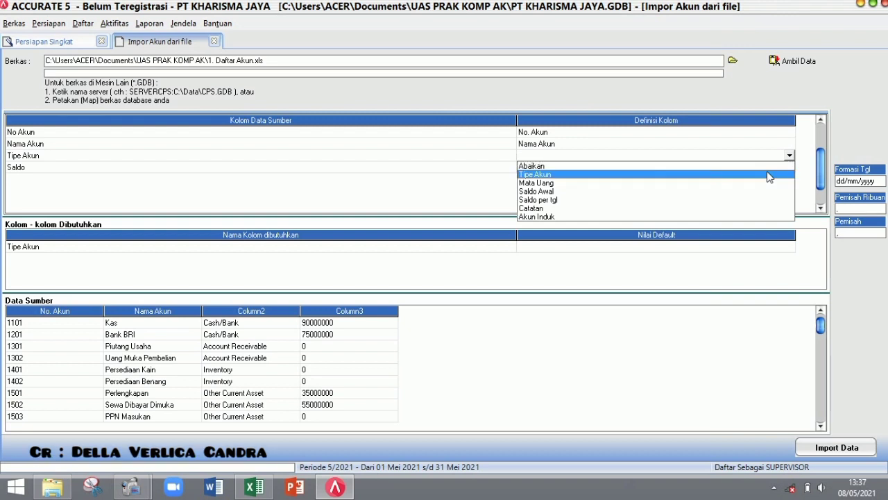
left_click(769, 175)
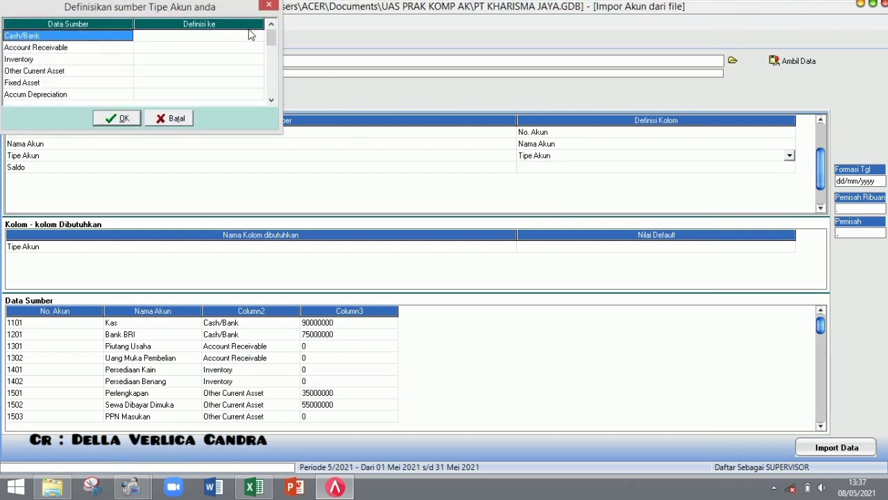
- Map Cash/Bank to Kas/Bank, Account Receivable to Akun Piutang and Inventory to Persediaan
left_click(263, 37)
left_click(259, 40)
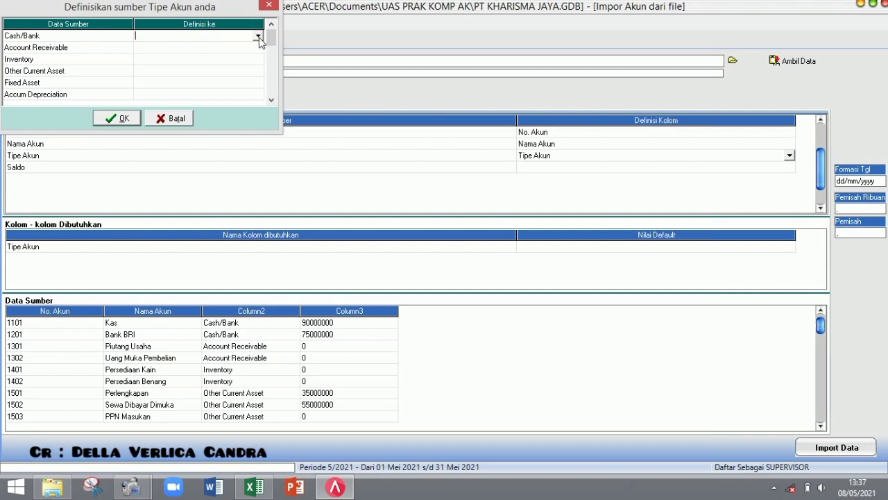
left_click(257, 36)
left_click(248, 46)
left_click(262, 49)
left_click(261, 48)
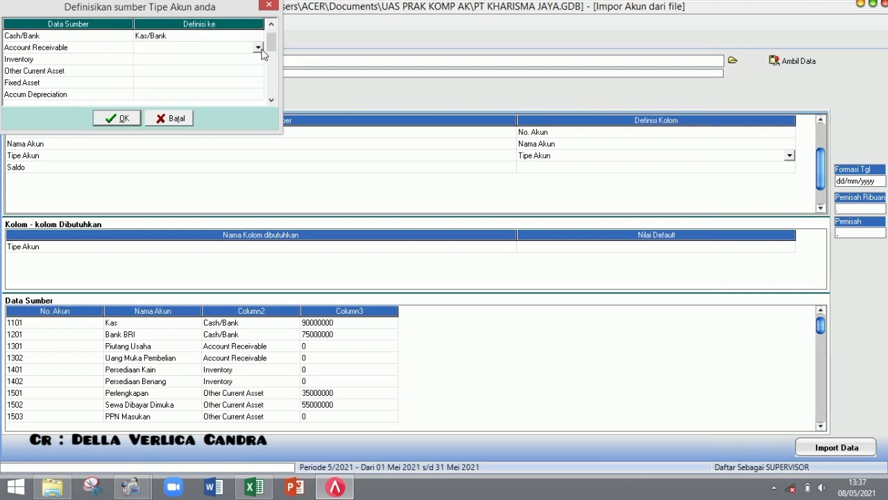
left_click(259, 48)
left_click(233, 66)
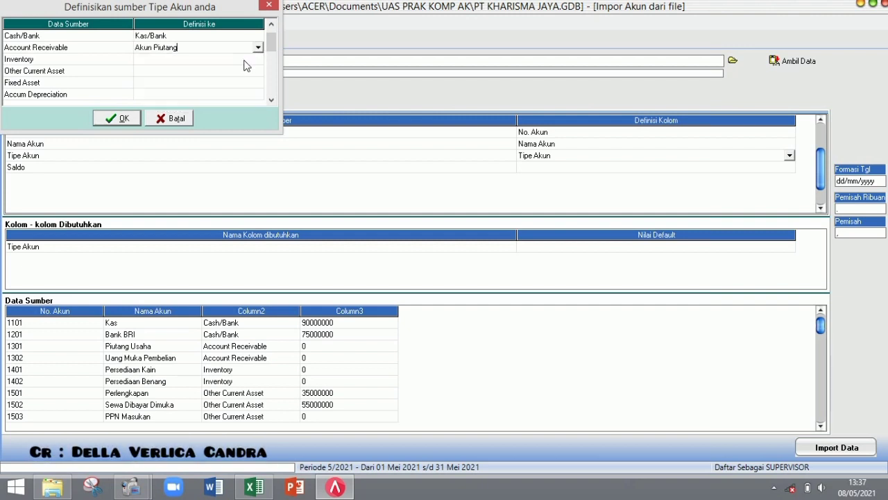
left_click(258, 60)
left_click(258, 61)
left_click(257, 59)
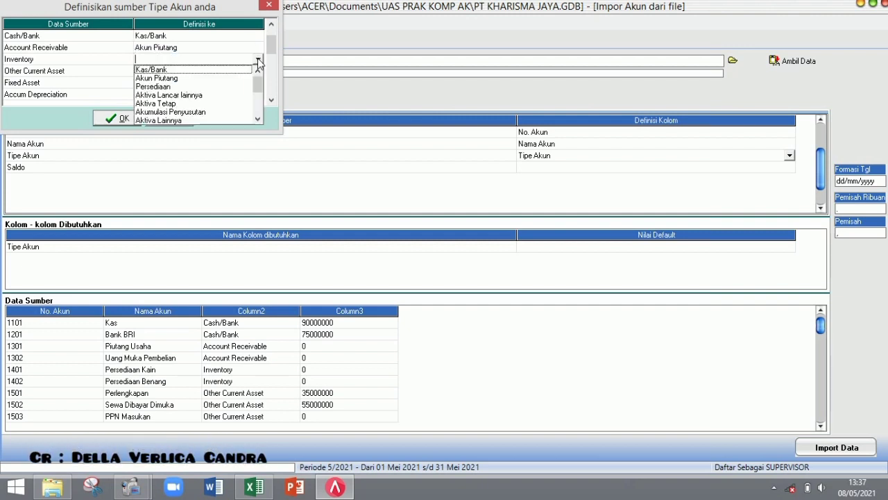
left_click(233, 86)
- Map Other Current Asset, Fixed Asset and Accum Depreciation to Aktiva Lancar lainnya, Aktiva Tetap, Akumulasi Penyusutan
left_click(258, 74)
left_click(258, 73)
left_click(258, 72)
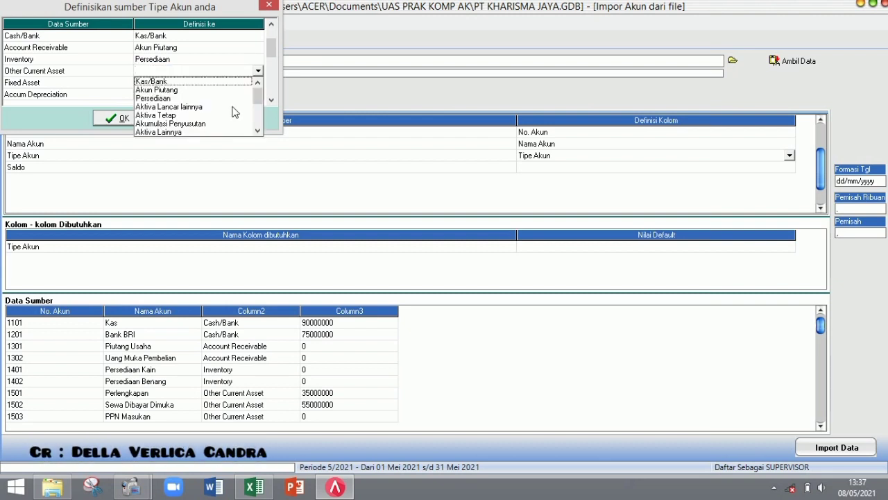
left_click(233, 108)
left_click(257, 84)
left_click(257, 85)
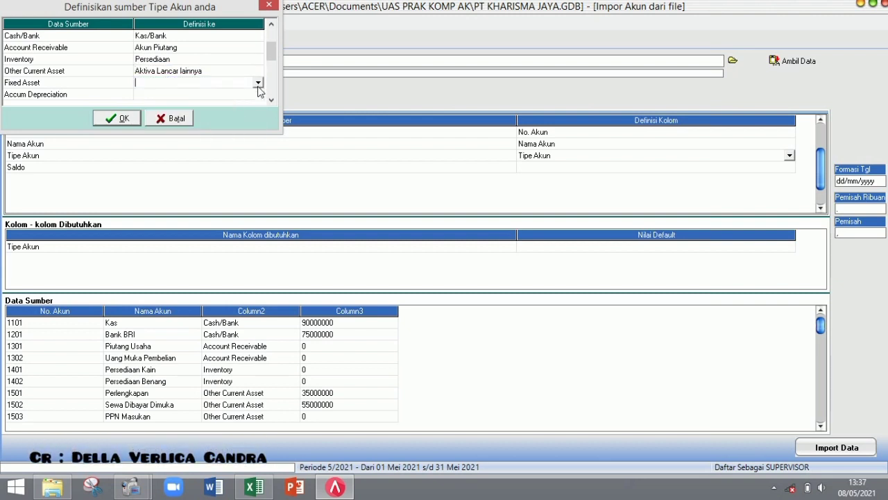
left_click(257, 83)
left_click(221, 127)
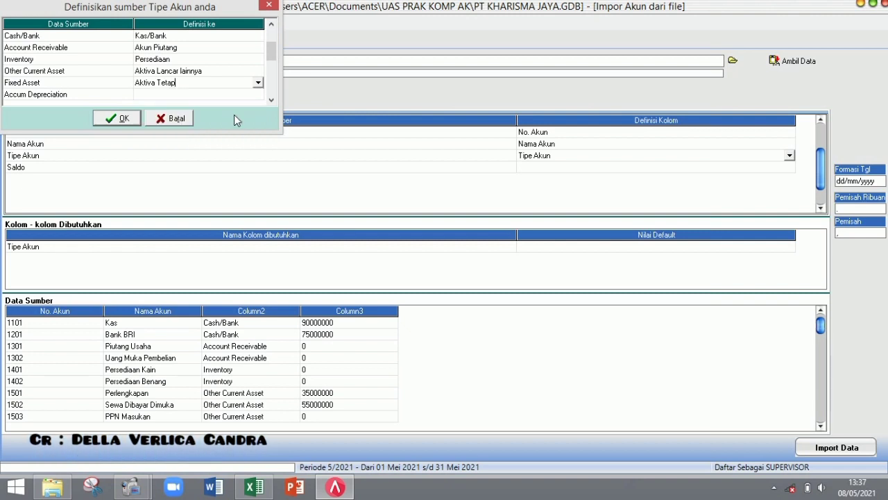
left_click(255, 96)
left_click(257, 95)
left_click(257, 94)
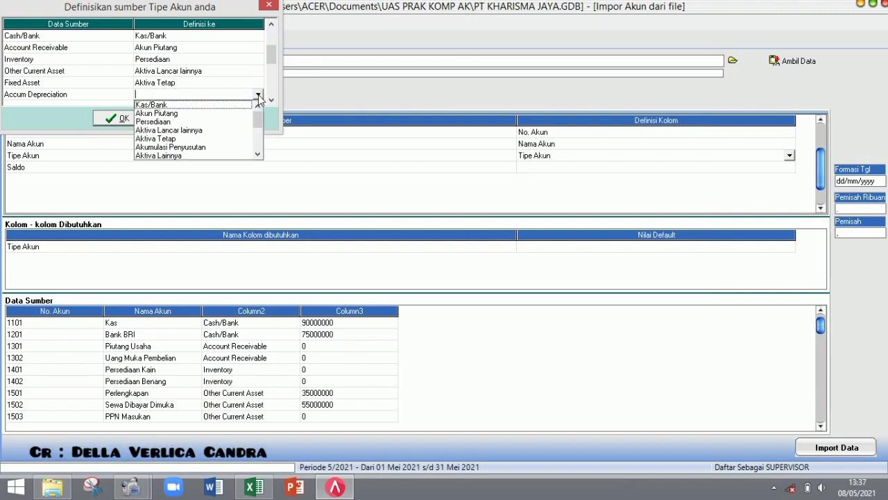
left_click(225, 147)
left_click(271, 100)
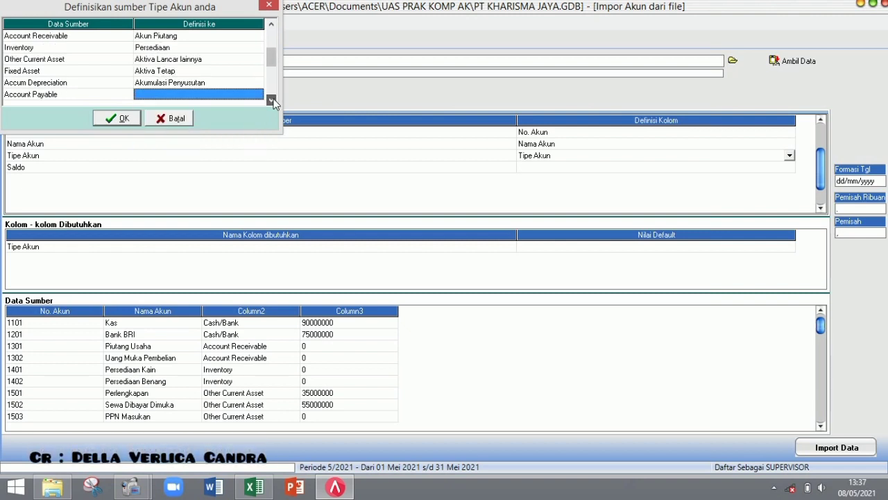
left_click(271, 100)
left_click(271, 100)
- Map Account Payable, Other Current Liability and Long Term Liability to Akun Hutang, Hutang lancar lainnya, Hutang Jangka Panjang
left_click(257, 72)
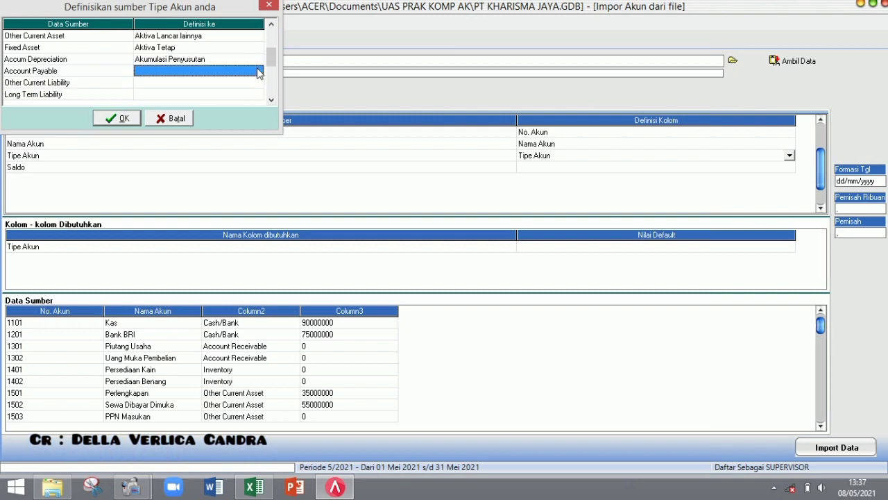
left_click(257, 72)
left_click(257, 70)
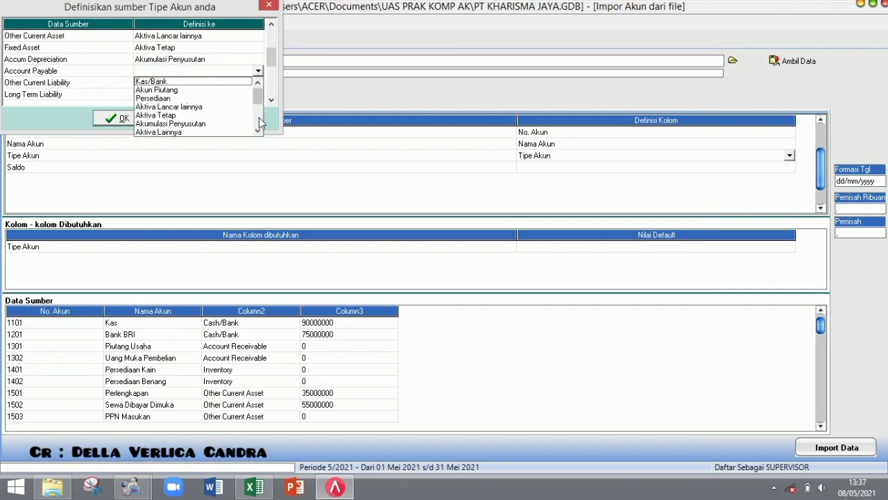
scroll(213, 118, "down", 2)
left_click(209, 91)
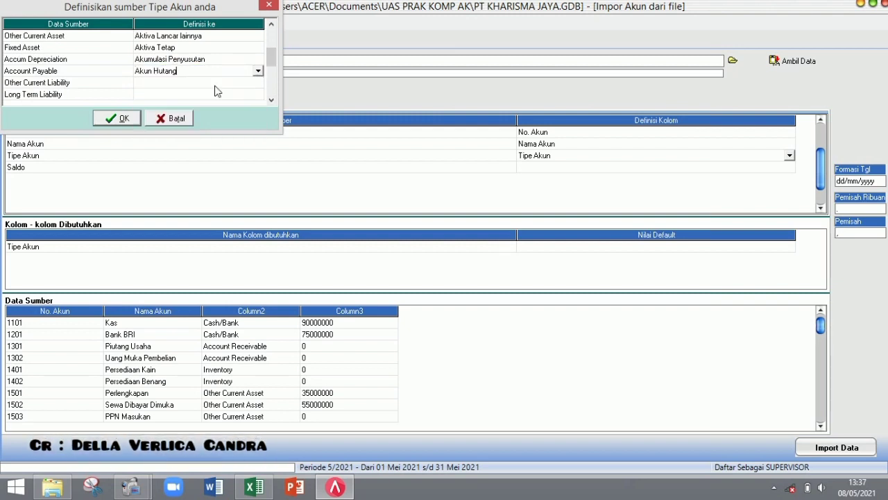
left_click(258, 82)
left_click(259, 82)
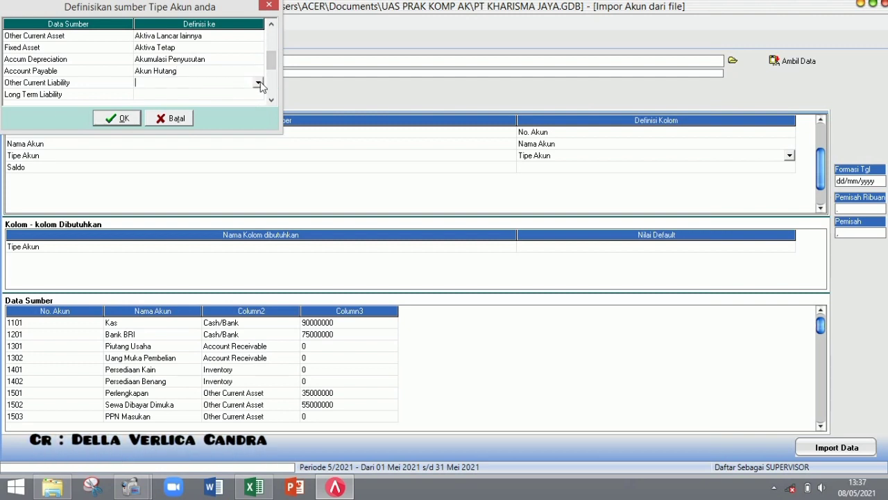
left_click(259, 82)
scroll(236, 129, "down", 2)
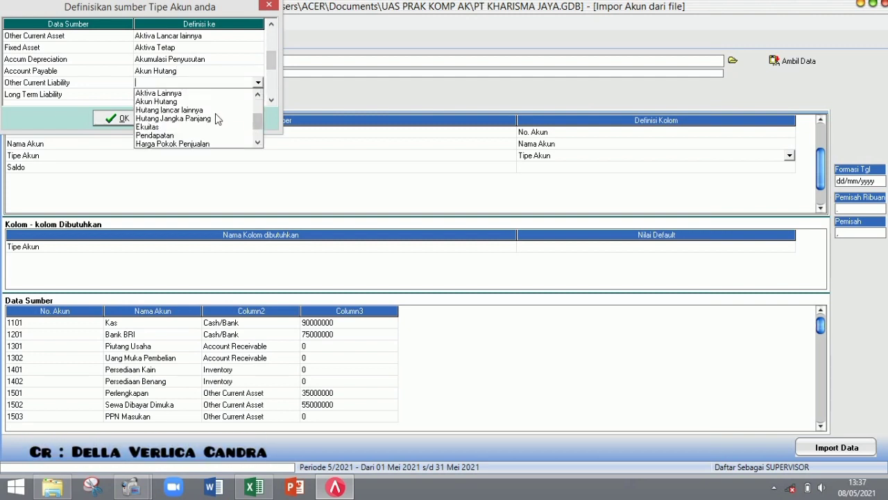
left_click(216, 111)
left_click(258, 94)
left_click(258, 95)
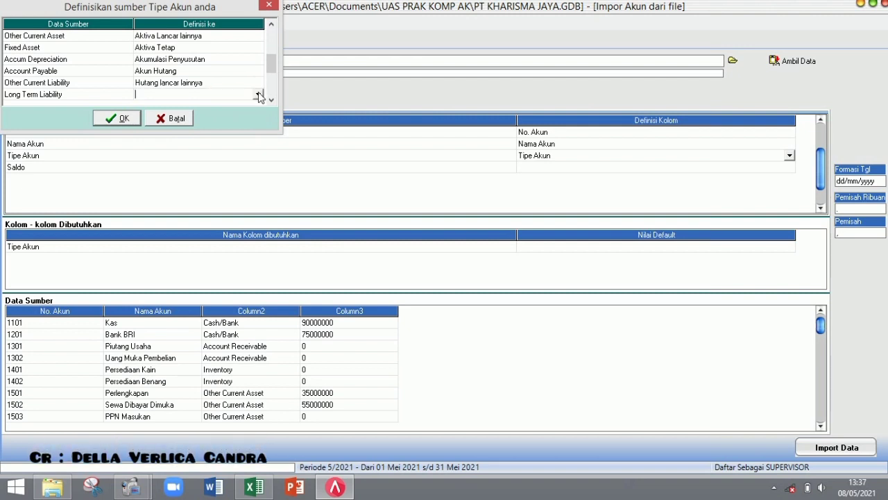
left_click(258, 95)
scroll(256, 139, "down", 2)
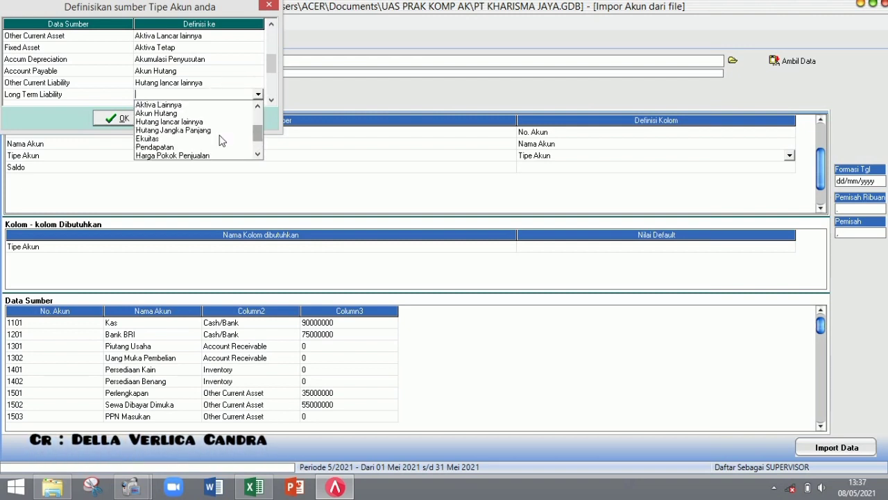
left_click(221, 130)
left_click(271, 85)
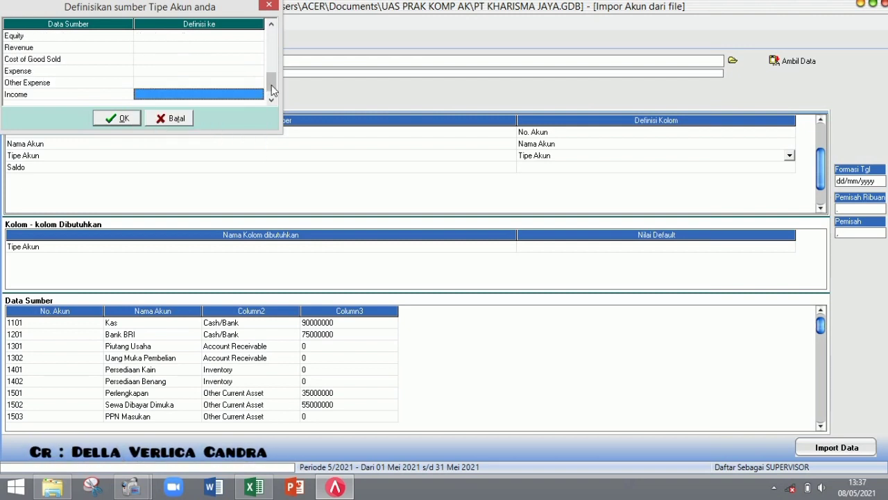
- Map Equity to Ekuitas, Revenue to Pendapatan and Cost of Good Sold to Harga Pokok Penjualan
left_click(260, 37)
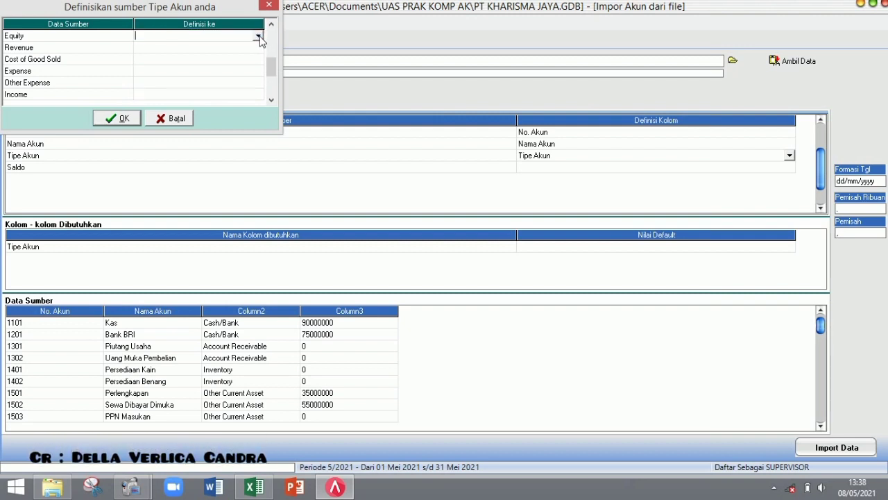
left_click(259, 37)
scroll(256, 85, "down", 2)
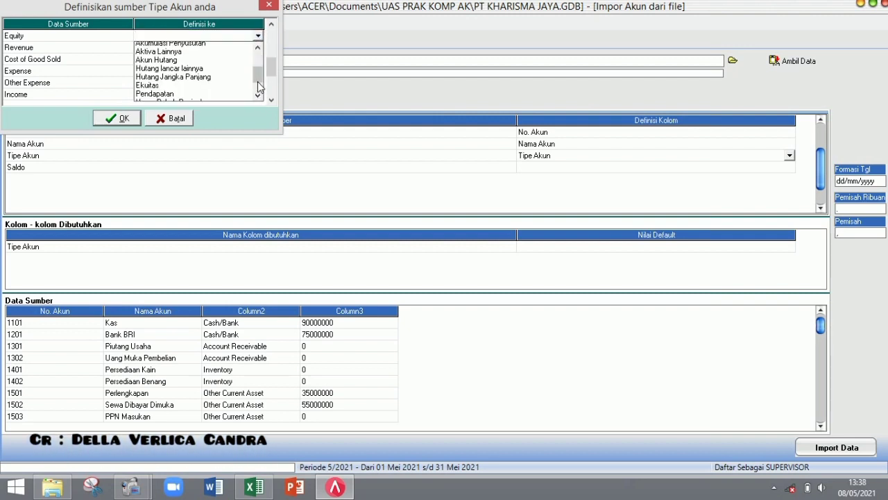
left_click(247, 80)
left_click(256, 49)
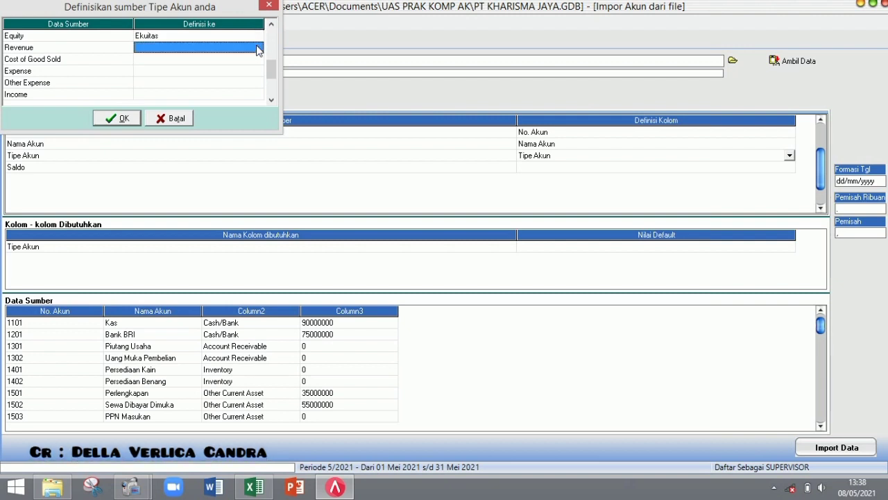
left_click(257, 48)
left_click(257, 47)
scroll(260, 94, "down", 1)
scroll(261, 94, "down", 2)
left_click(229, 100)
left_click(261, 61)
left_click(260, 61)
left_click(258, 59)
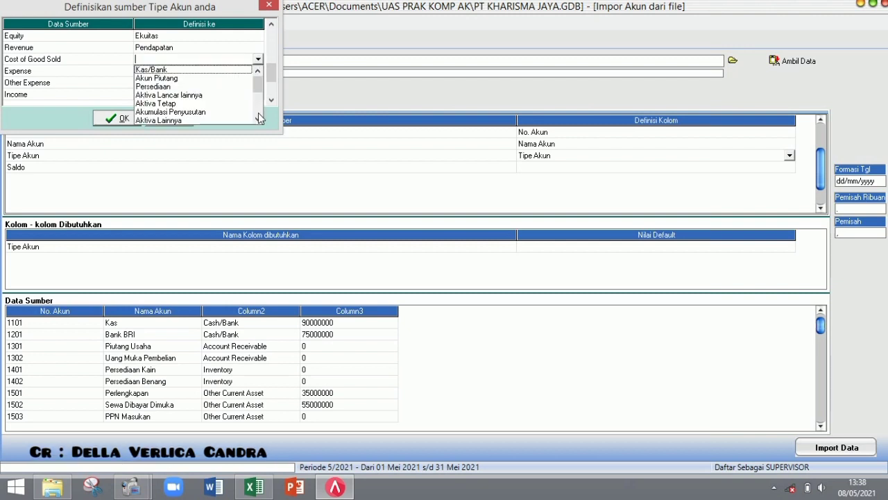
scroll(256, 104, "down", 4)
left_click(218, 98)
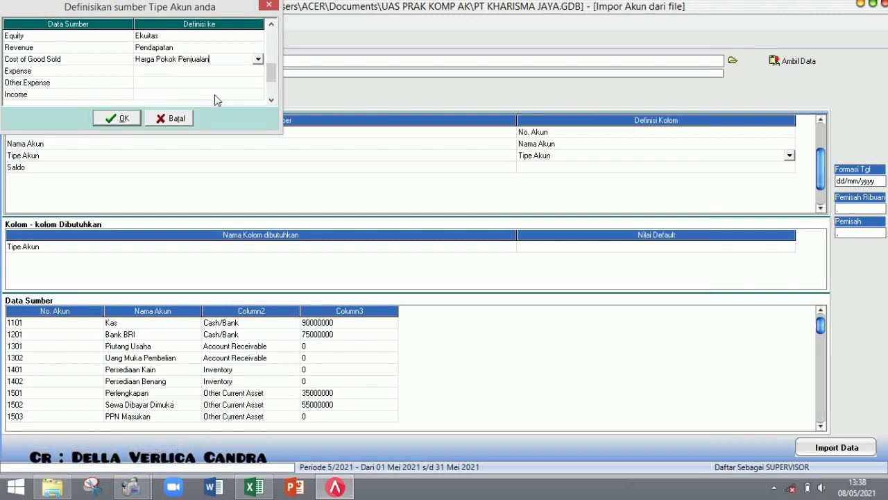
- Map Expense to Beban and Other Expense to Beban lain-lain
left_click(260, 71)
left_click(259, 71)
left_click(257, 70)
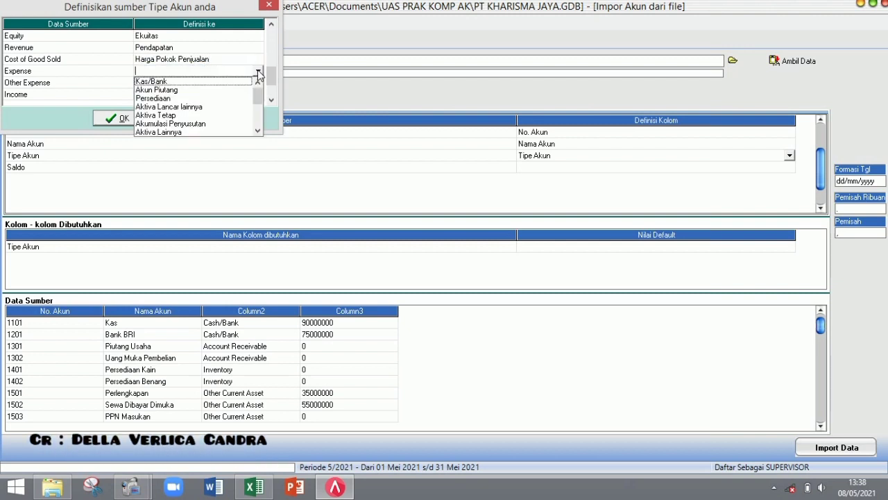
scroll(257, 125, "down", 3)
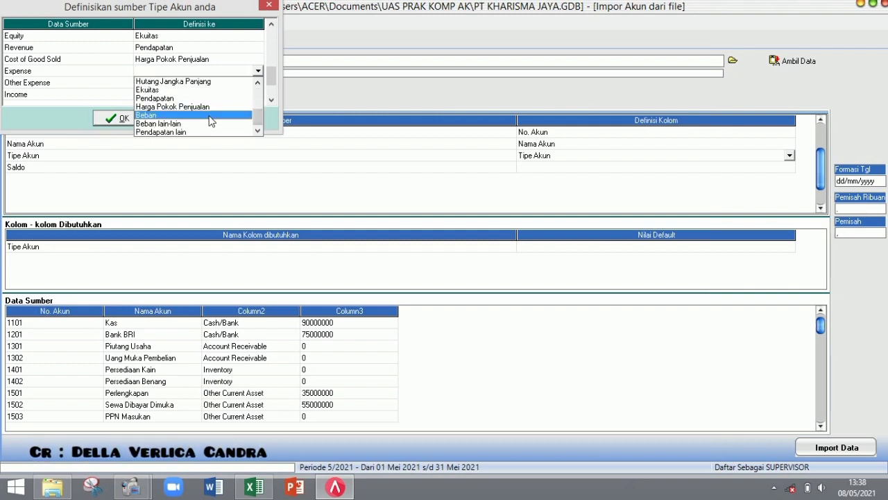
left_click(209, 115)
left_click(258, 83)
left_click(258, 83)
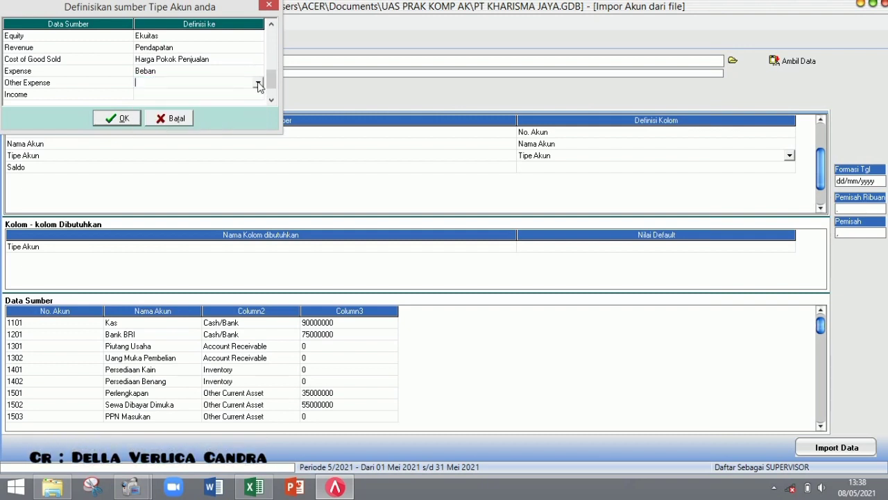
left_click(258, 83)
scroll(258, 134, "down", 2)
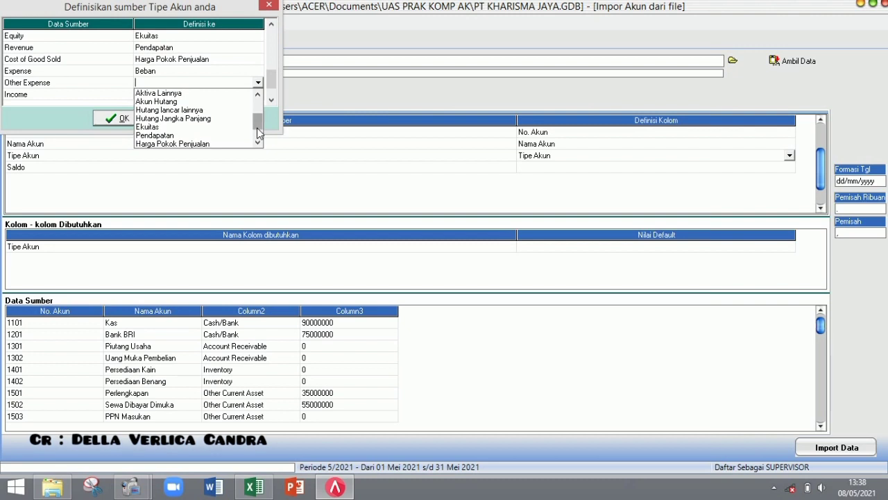
scroll(259, 135, "down", 3)
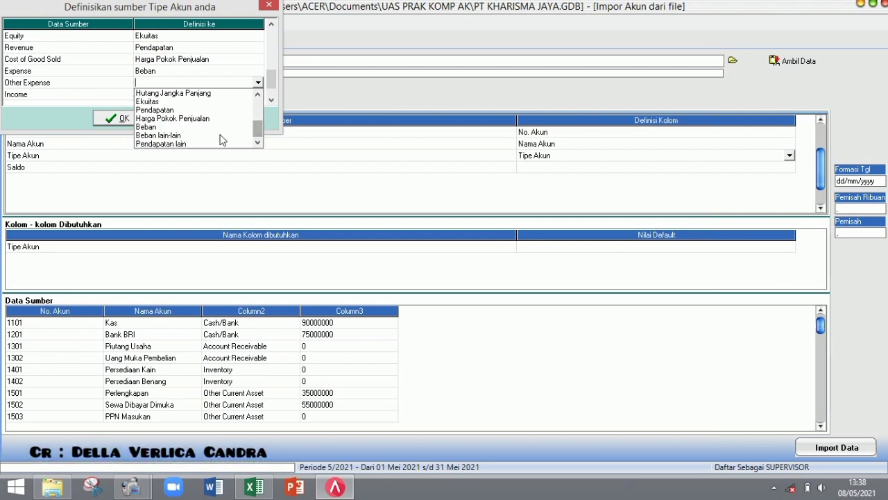
left_click(221, 135)
- Map Income to Pendapatan and Other Income to Pendapatan lain, then confirm the mapping
left_click(259, 95)
left_click(258, 96)
left_click(258, 95)
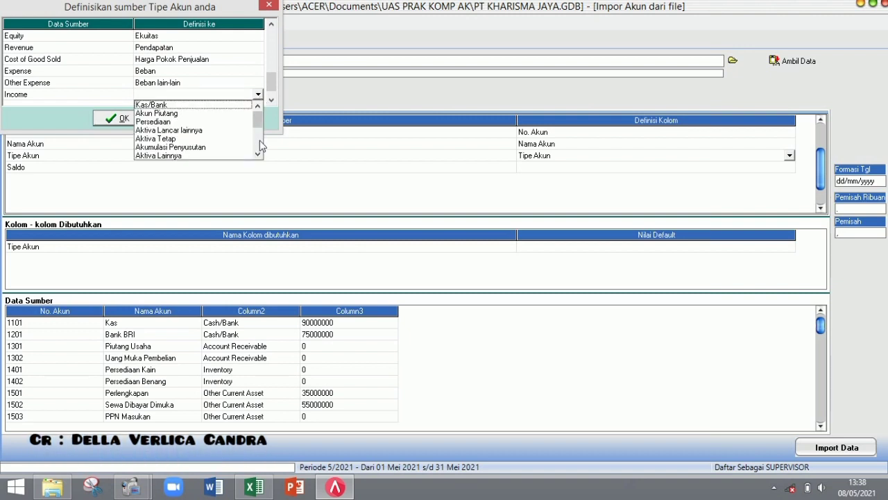
scroll(229, 139, "down", 2)
left_click(206, 147)
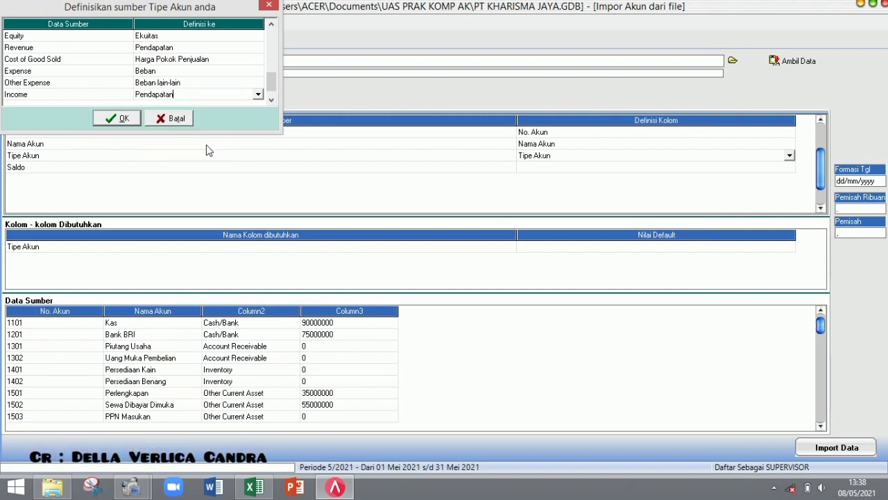
left_click(272, 100)
left_click(258, 96)
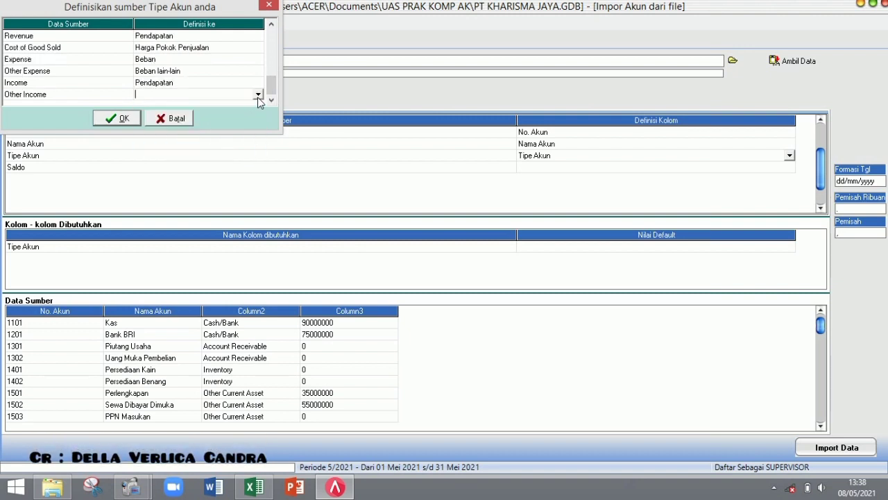
left_click(257, 95)
scroll(260, 148, "down", 4)
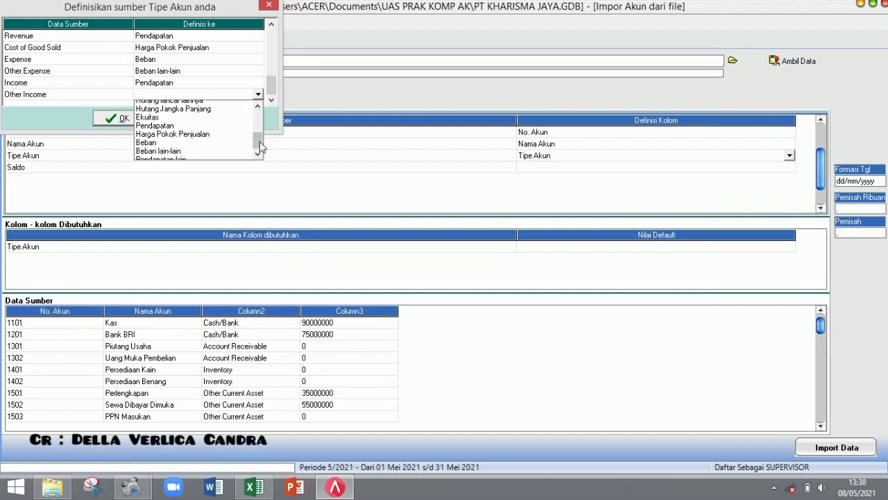
left_click(214, 156)
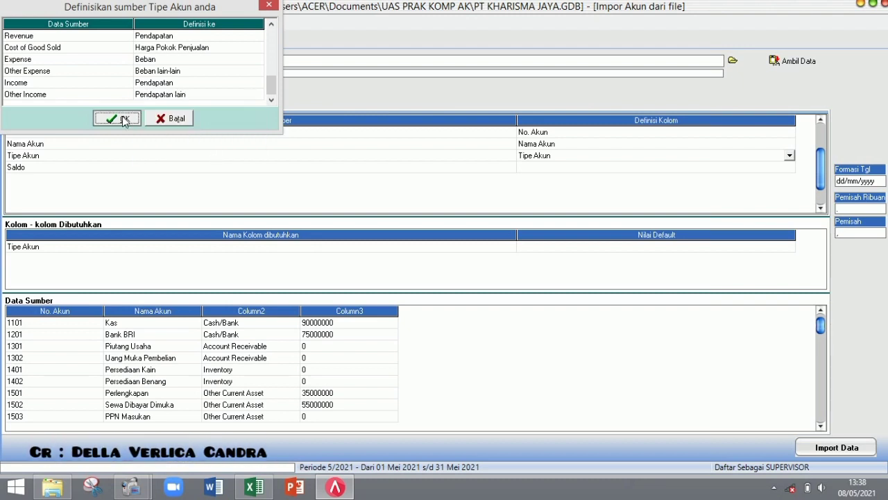
left_click(123, 119)
- Define the Saldo column as Saldo Awal and import all 44 accounts with no failures
left_click(791, 169)
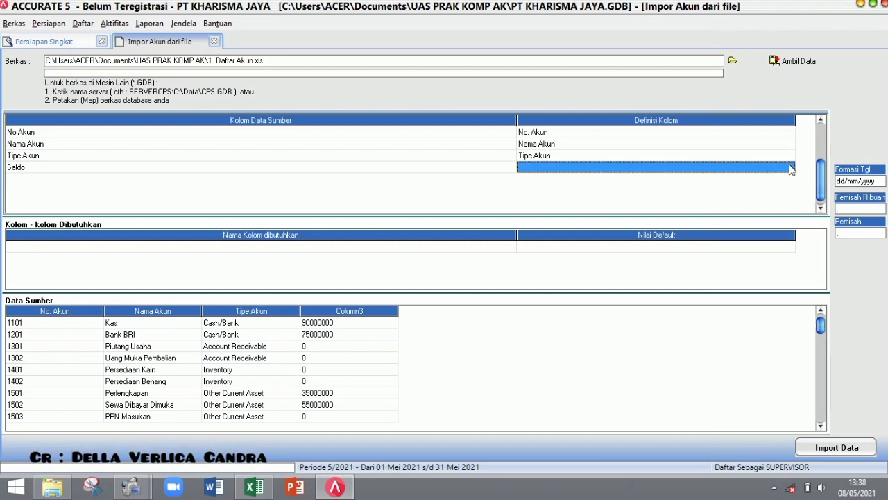
left_click(790, 168)
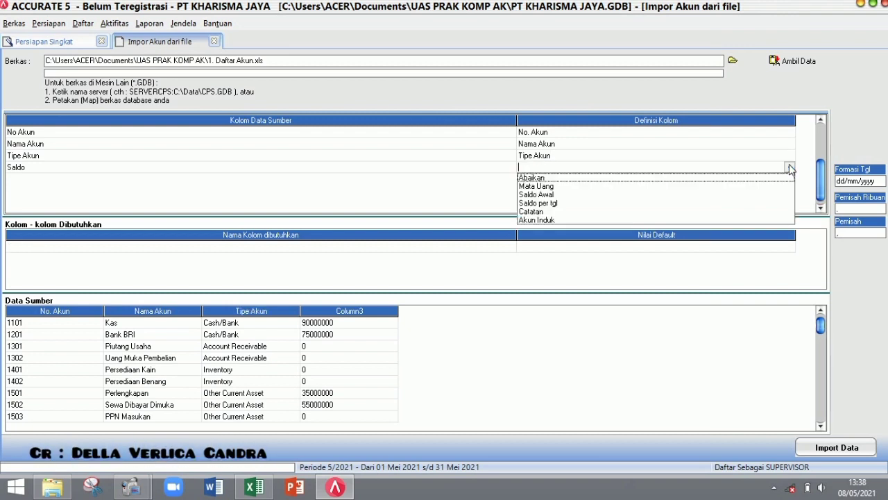
left_click(728, 195)
left_click(679, 248)
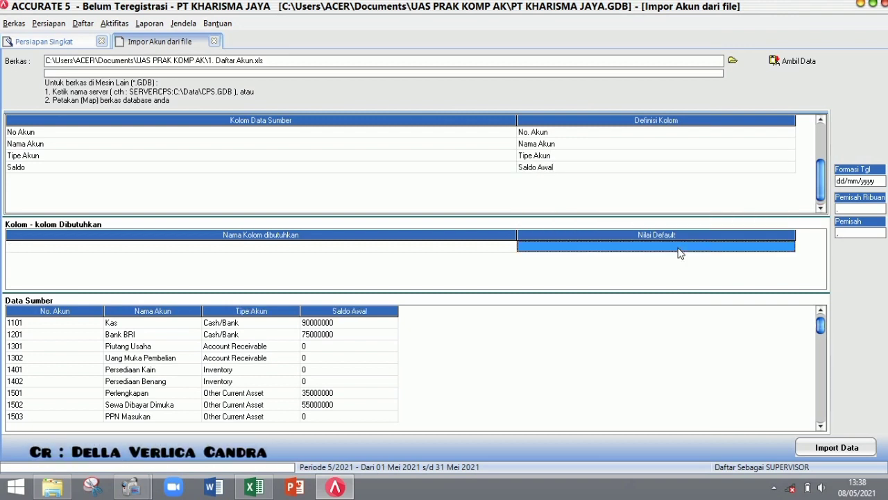
left_click(822, 449)
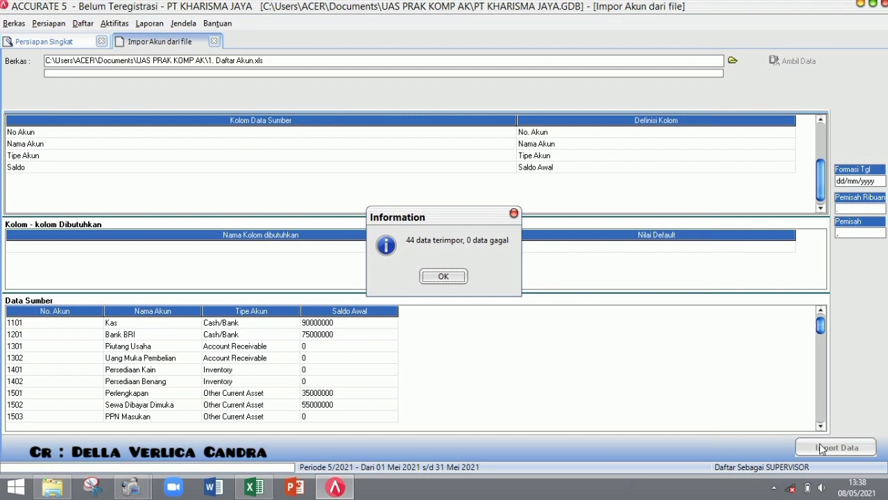
left_click(448, 279)
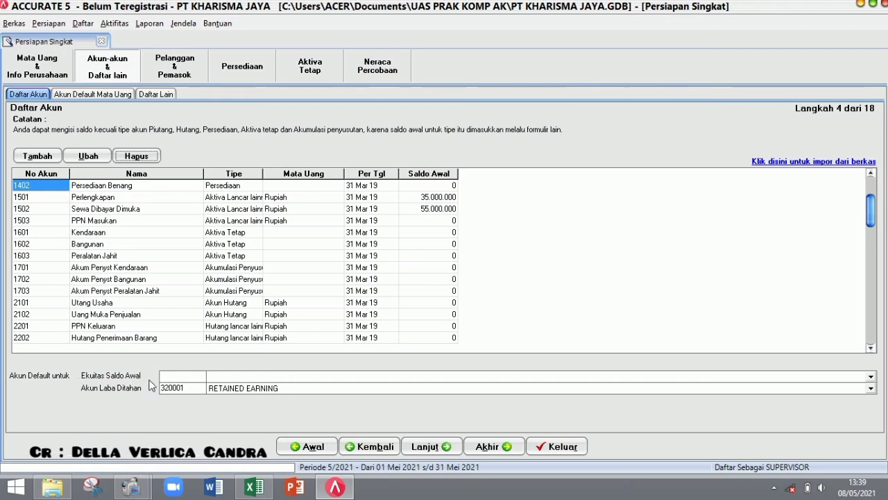
- Set both Ekuitas Saldo Awal and Akun Laba Ditahan to 3103 Laba Ditahan and continue to step 5
left_click(234, 388)
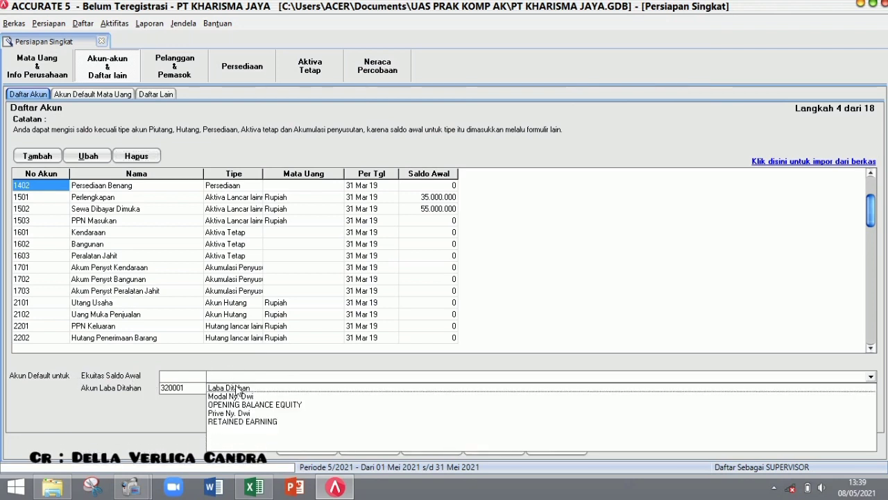
left_click(234, 387)
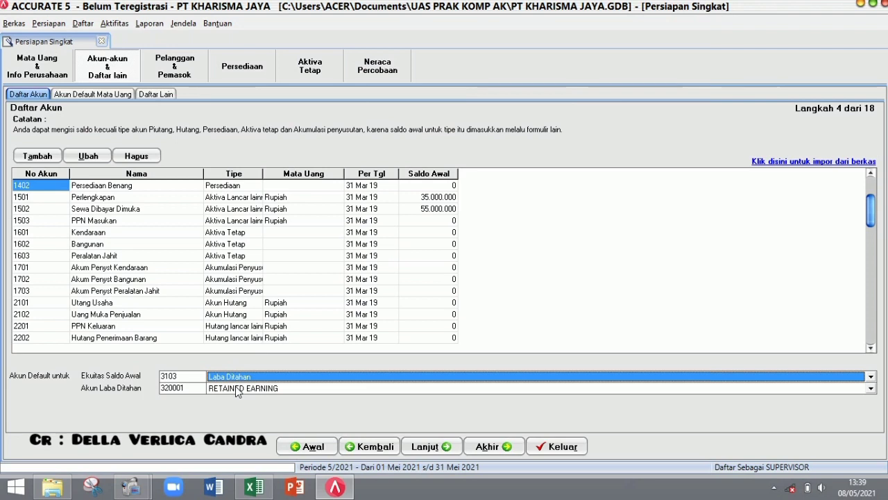
left_click(236, 387)
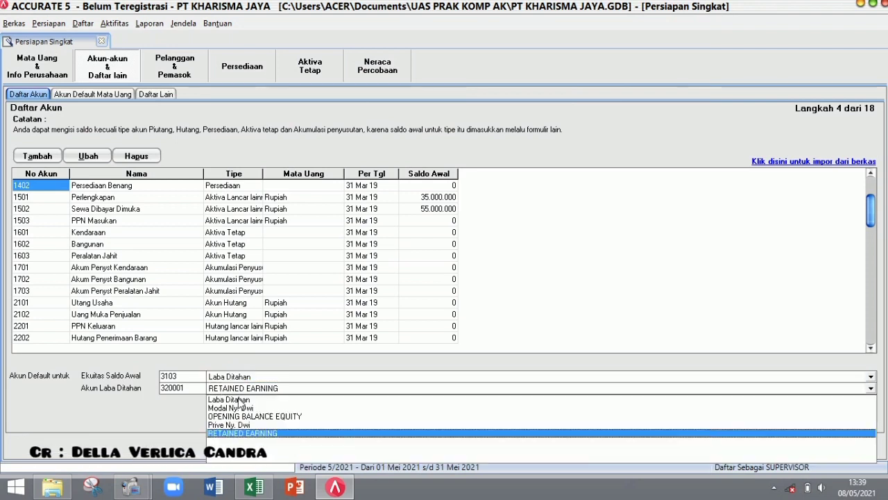
left_click(230, 399)
left_click(437, 449)
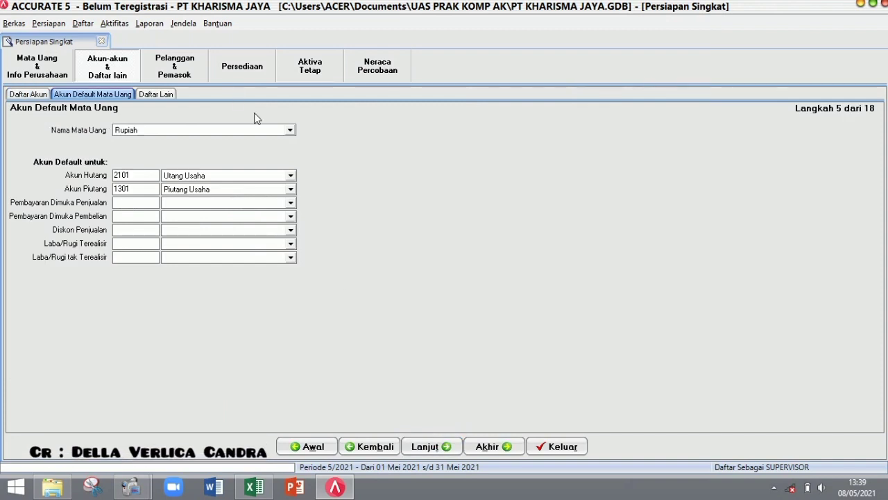
- Set Rupiah defaults to Uang Muka Penjualan, Uang Muka Pembelian and Potongan Penjualan, then continue to Daftar Lain
left_click(291, 203)
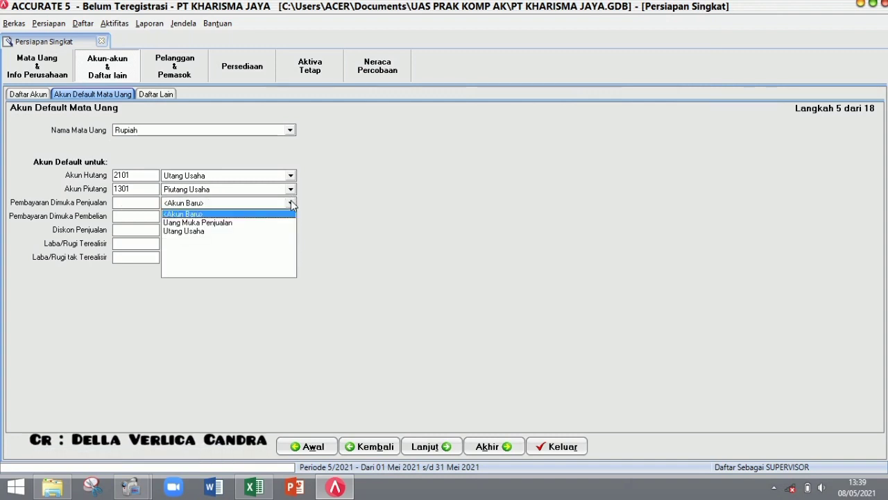
left_click(275, 224)
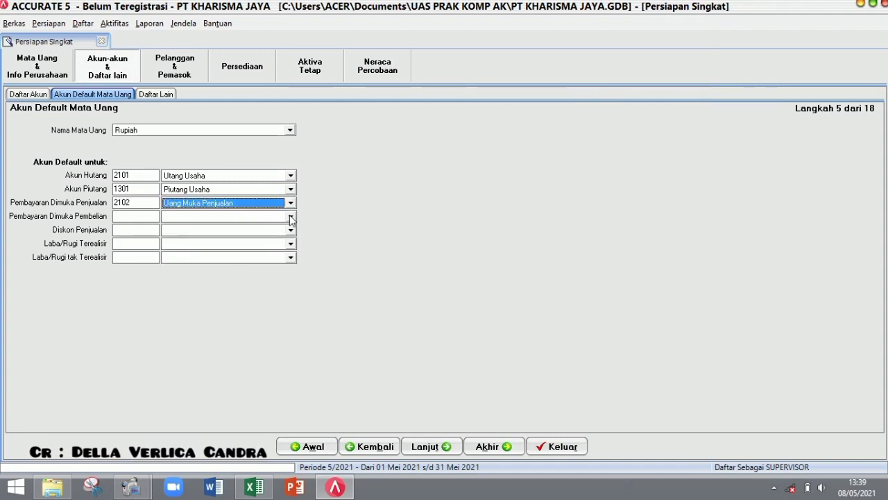
left_click(291, 217)
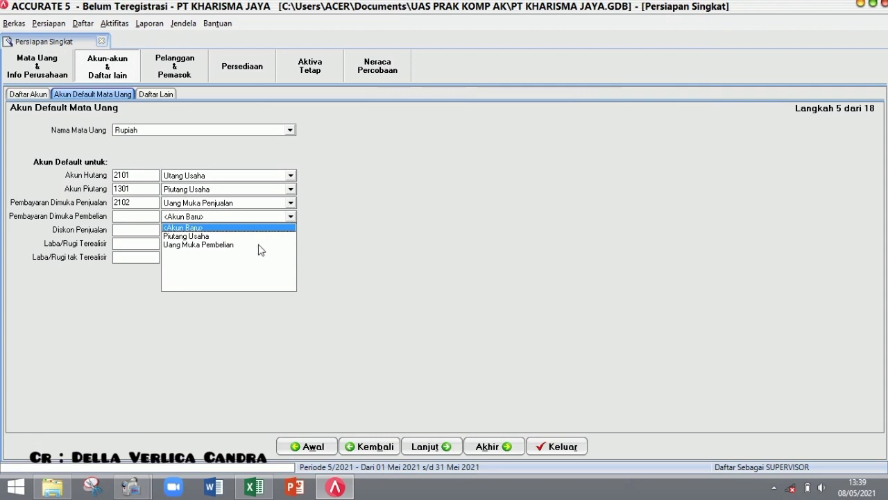
left_click(260, 245)
left_click(290, 231)
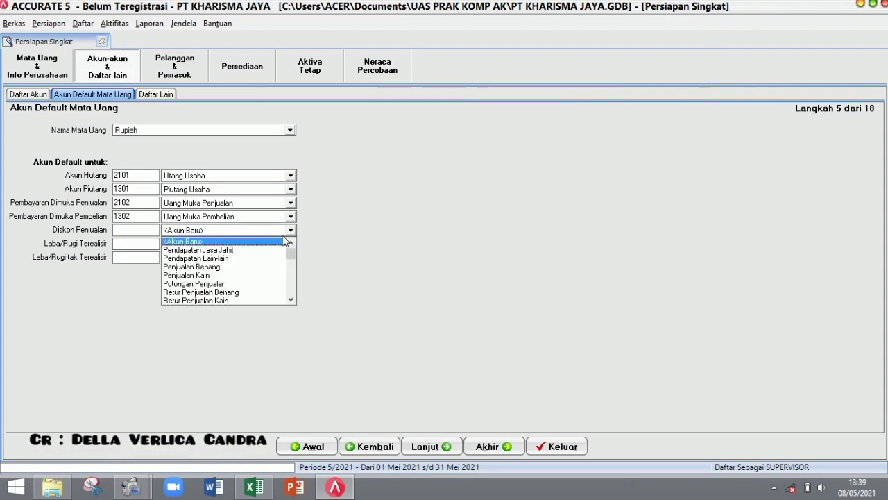
left_click(245, 283)
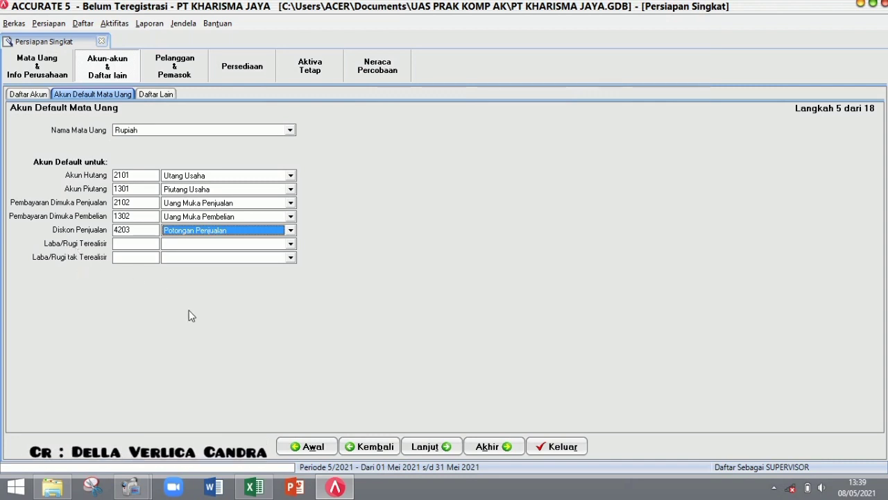
left_click(426, 440)
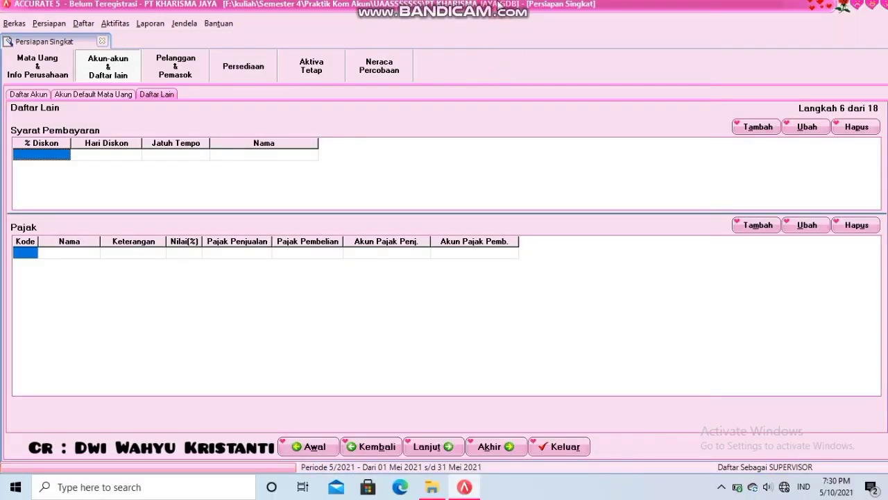
- Enter payment term Net 30 with 0 discount days and 30 due days, plus a 0-day C.O.D term
mouse_move(498, 4)
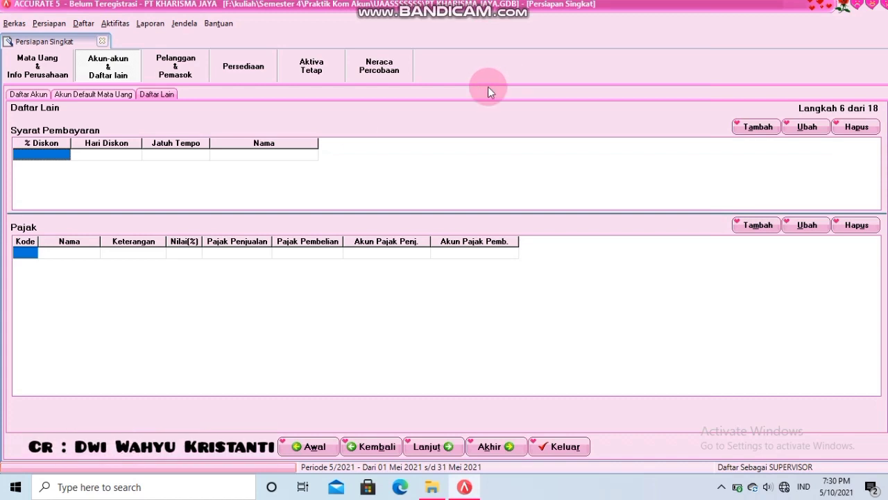
left_click(16, 154)
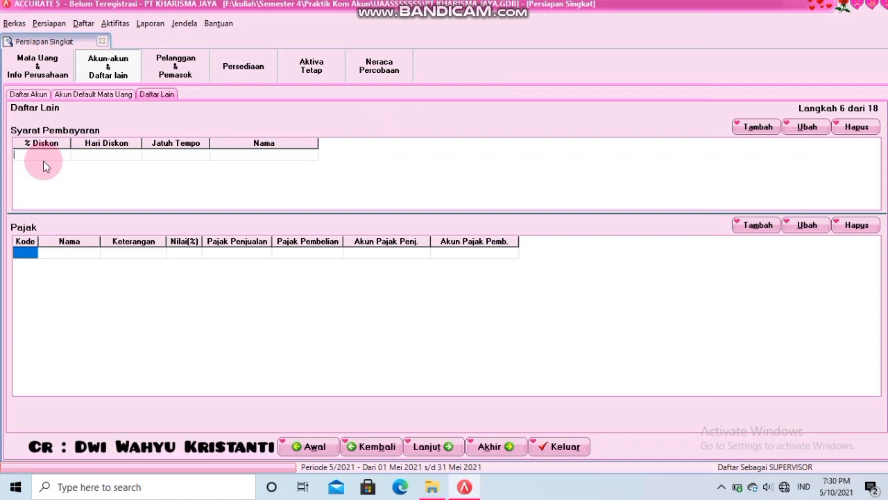
key("Tab")
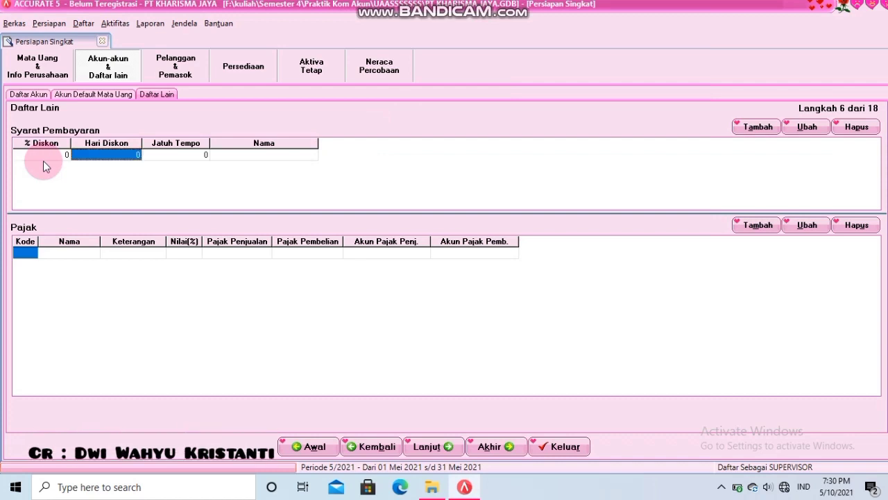
type("0")
key("Tab")
type("30")
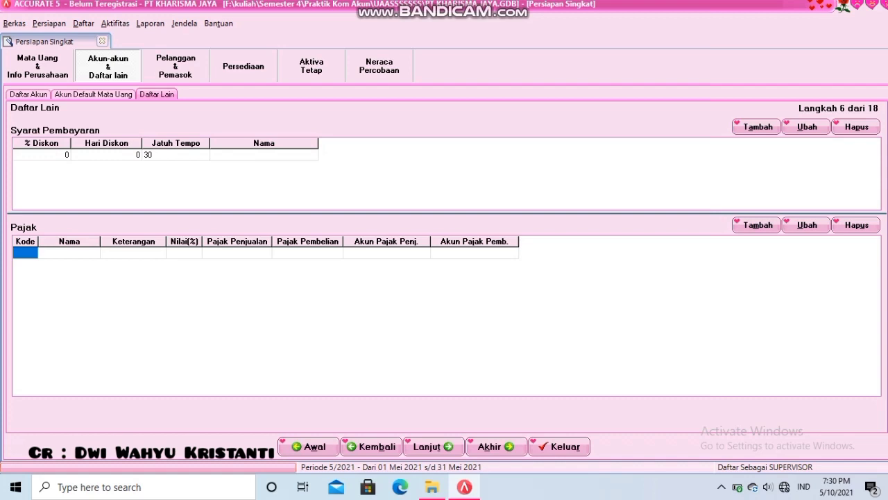
left_click(43, 165)
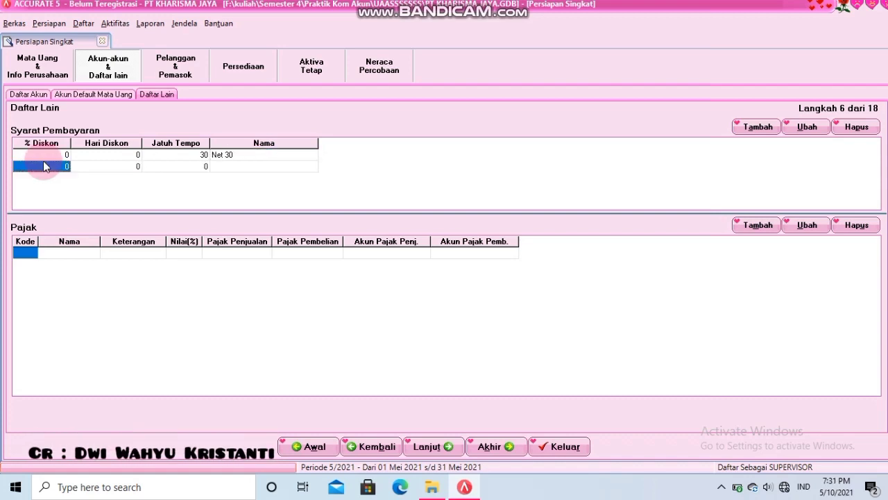
key("Tab")
key("Tab")
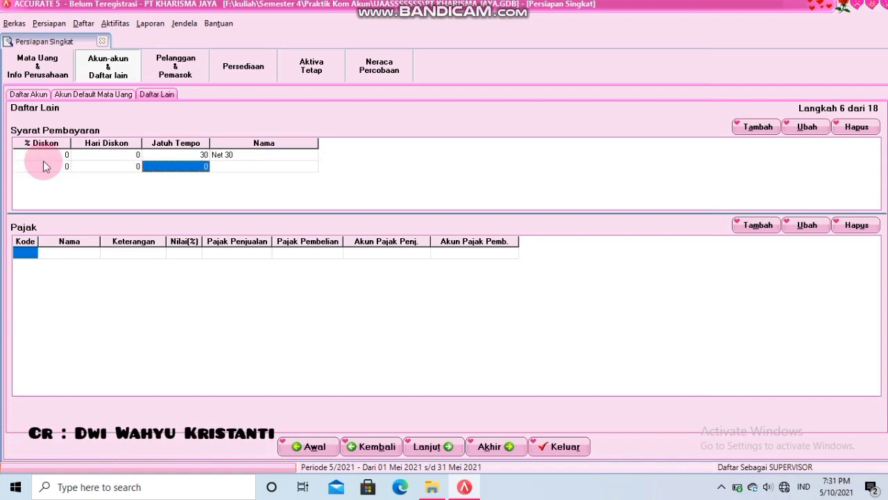
key("Tab")
key("Tab")
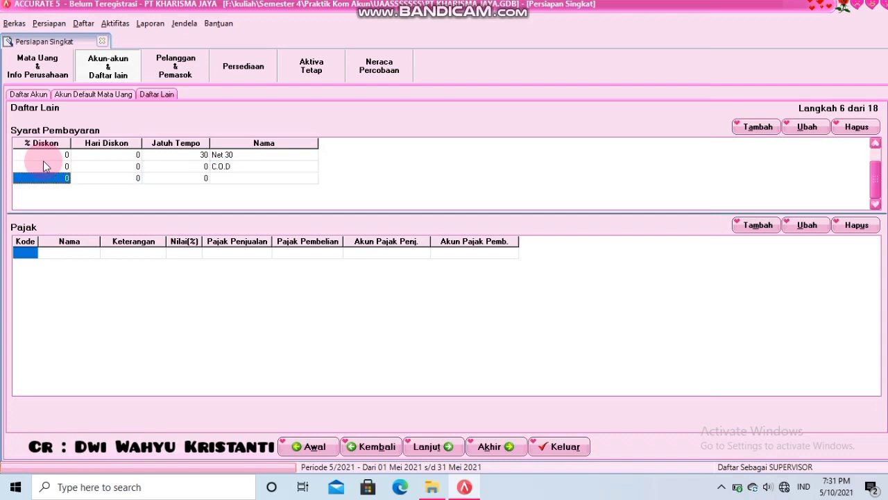
- Add tax code T, name PPN, description 'Pajak Pertambahan Nilai', rate 10
left_click(56, 254)
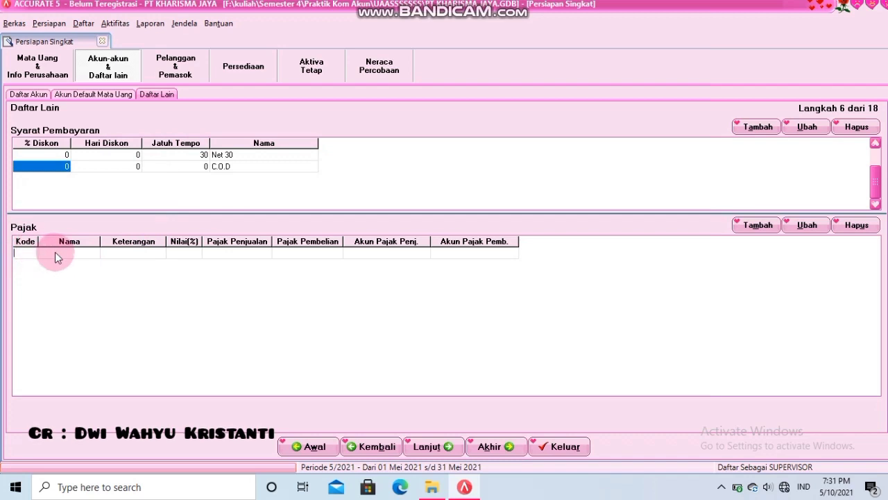
type("T")
key("Tab")
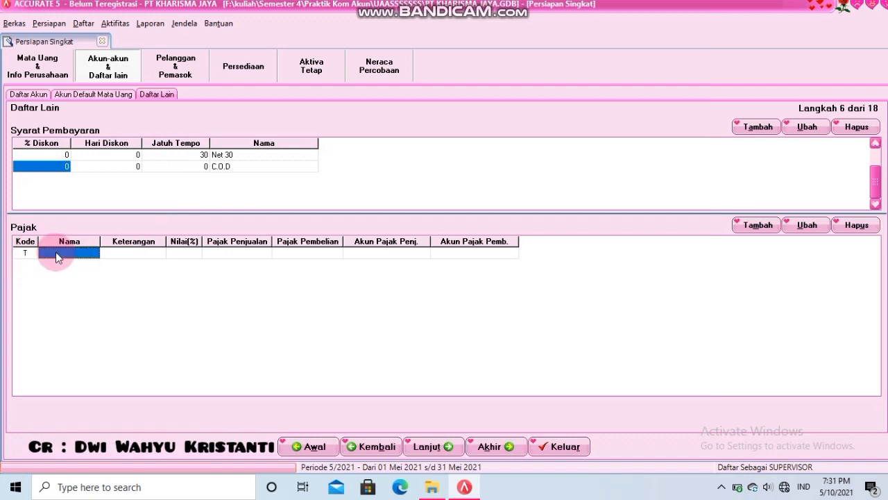
type("PPNN")
key("Tab")
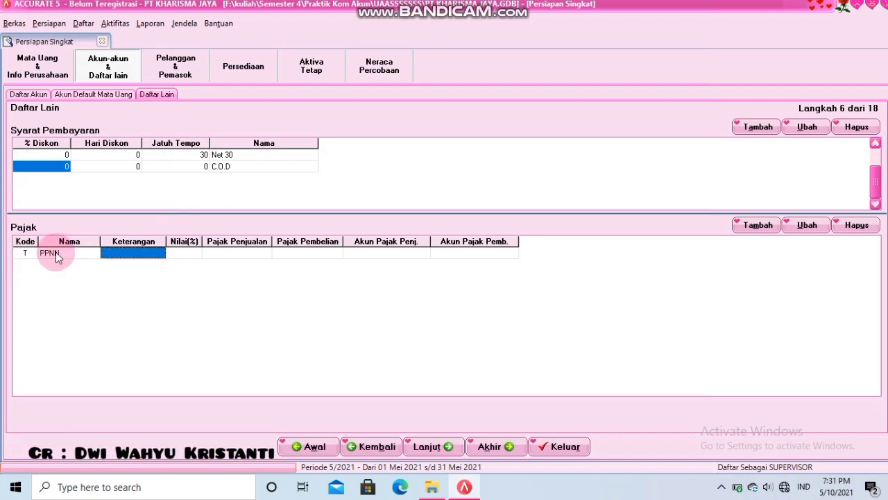
type("Pajak Pert")
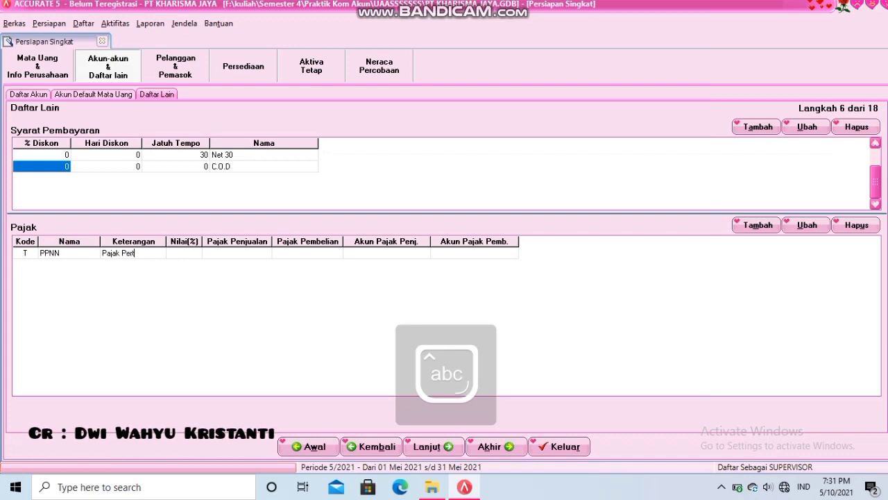
type("ambahan Nilai")
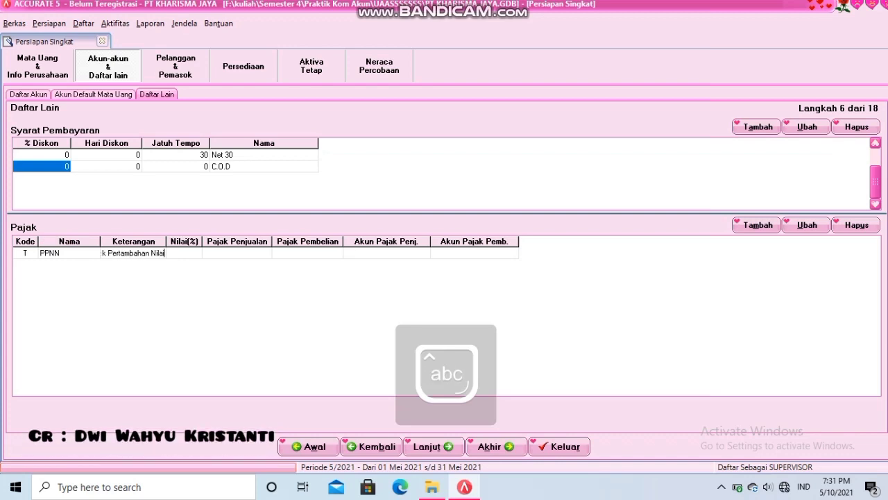
key("Tab")
type("10")
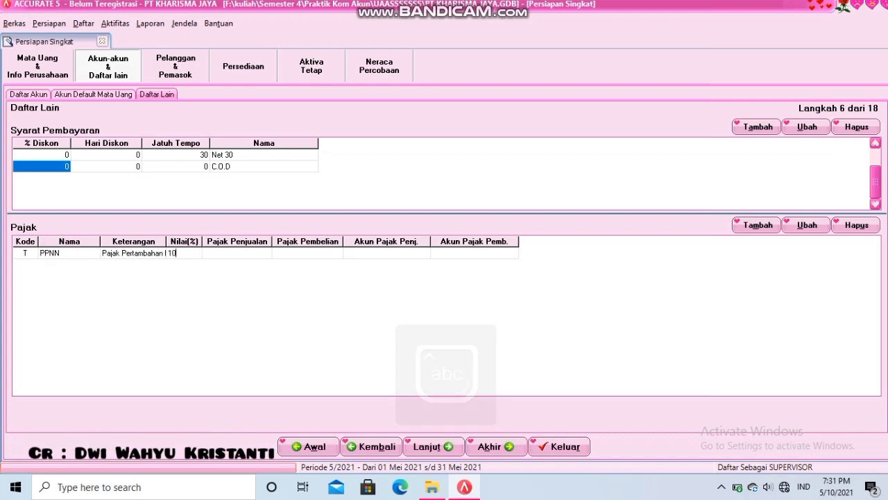
- Assign 2201 PPN Keluaran as sales and 1503 PPN Masukan as purchase tax accounts, then continue
left_click(217, 253)
left_click(236, 253)
left_click(266, 254)
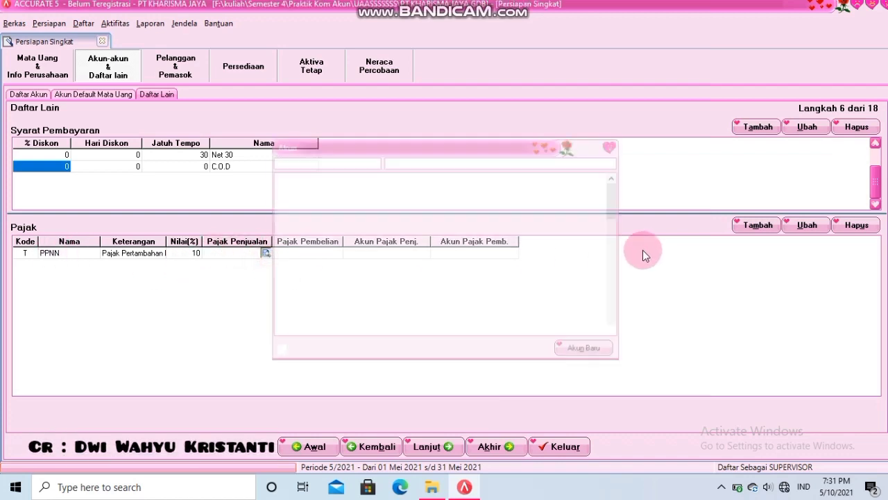
left_click_drag(621, 221, 622, 232)
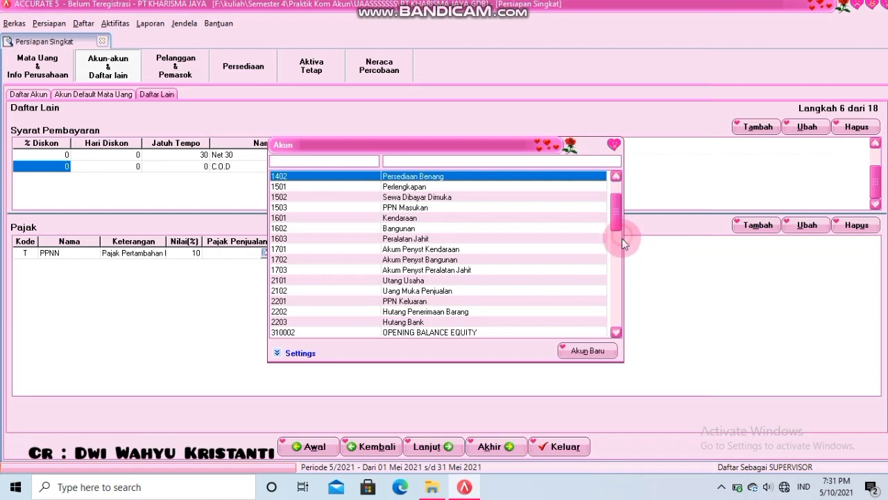
double_click(402, 301)
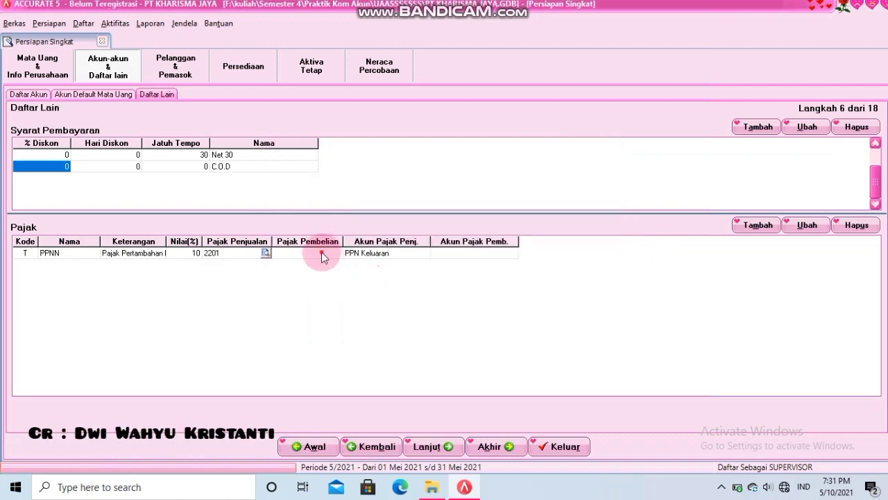
left_click(337, 253)
left_click(337, 256)
left_click(337, 253)
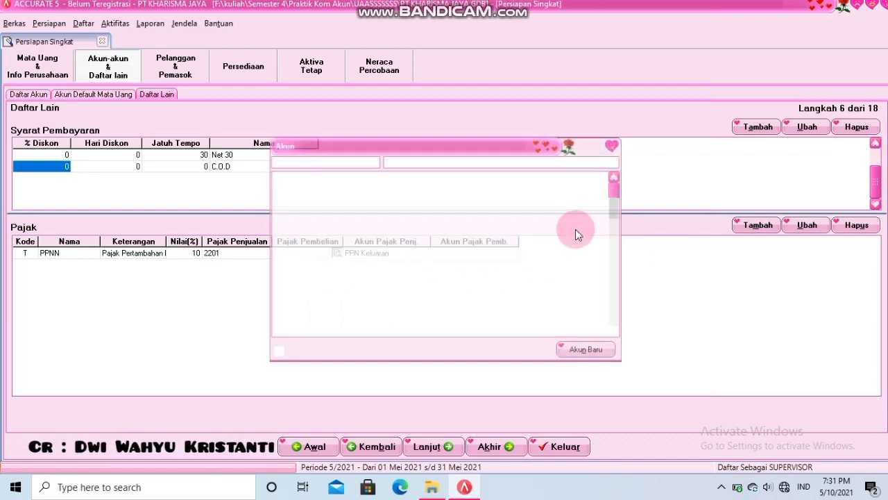
double_click(404, 259)
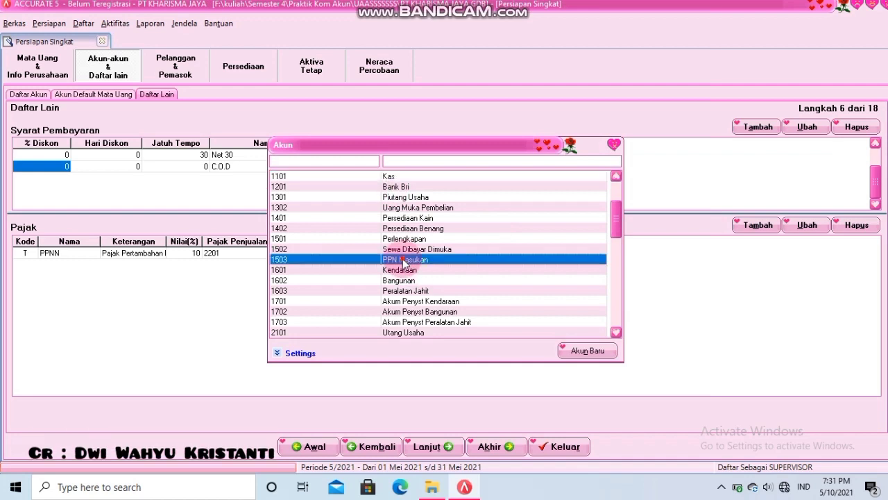
left_click(431, 448)
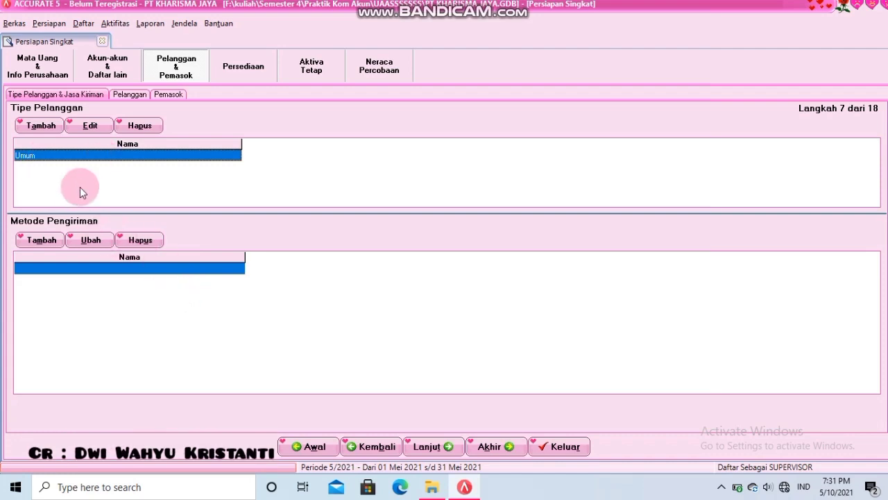
- Add TIKI as a shipping method and continue to the Pelanggan step
left_click(114, 265)
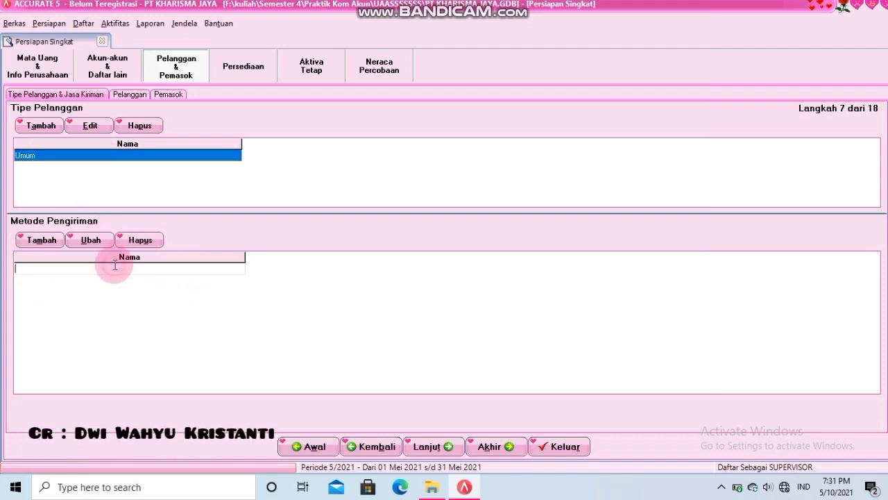
key("Caps_Lock")
type("RIKI")
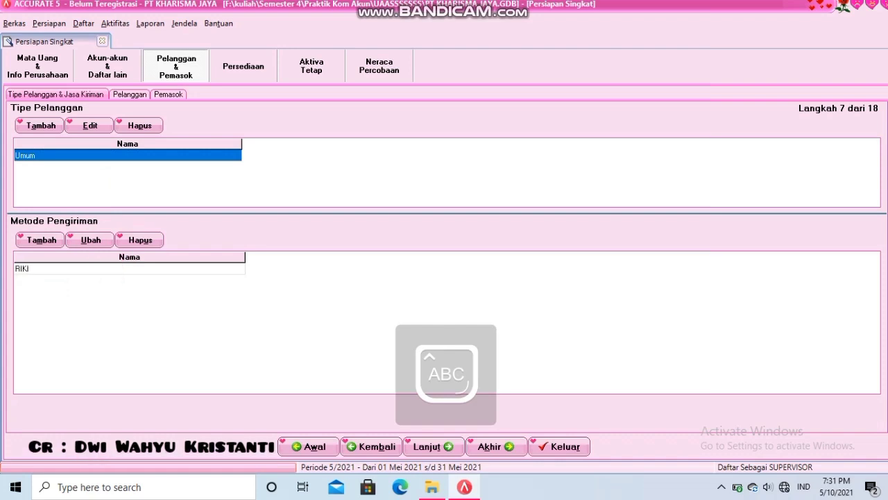
key("BackSpace")
key("BackSpace")
type("TIKI")
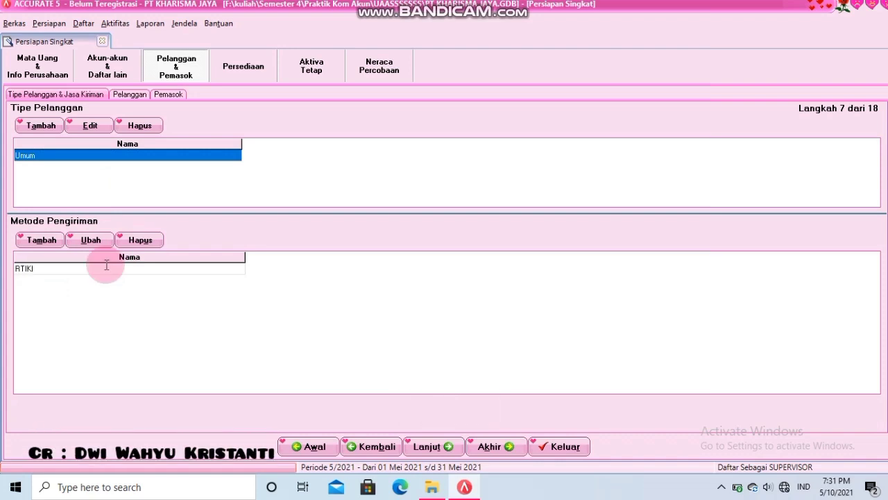
type("T")
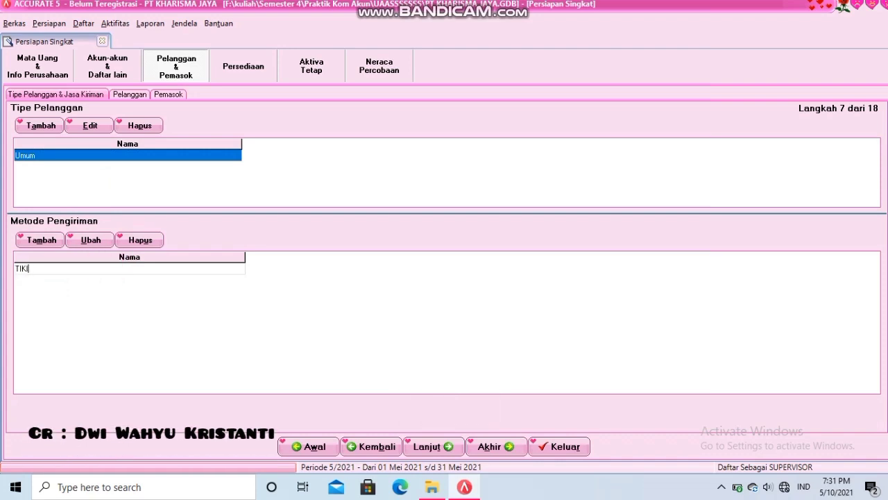
left_click(192, 165)
left_click(428, 445)
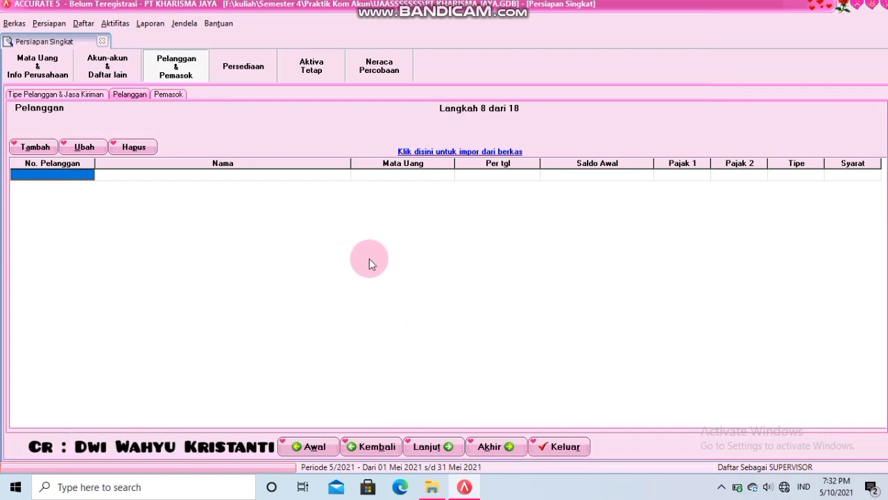
- Load the Excel file '2. DAFTAR PELANGGAN.xls' into the customer import and fetch its data
left_click(427, 157)
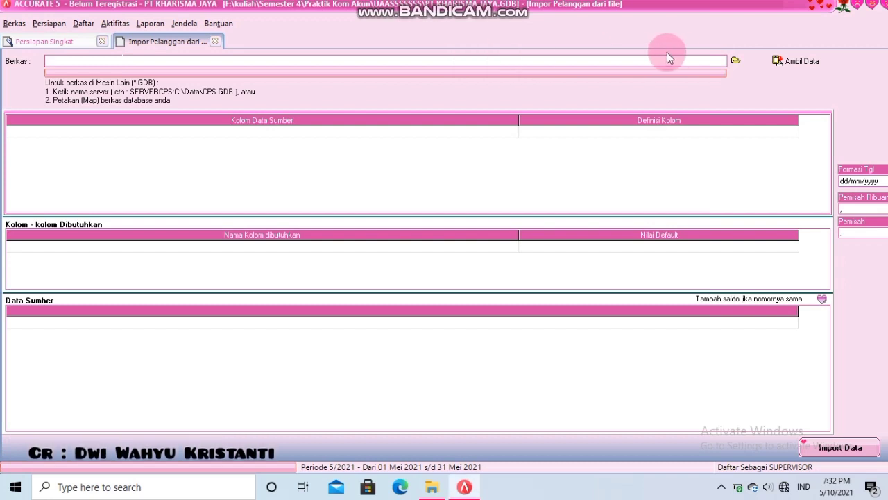
left_click(737, 61)
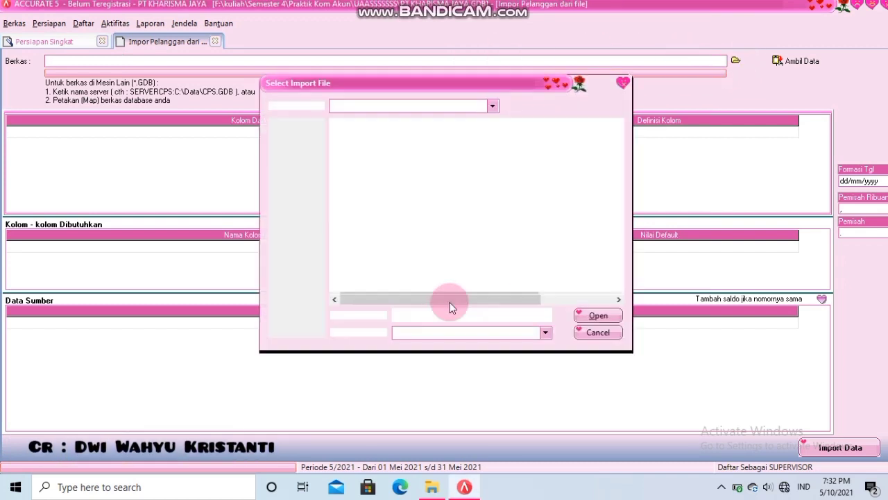
left_click(544, 333)
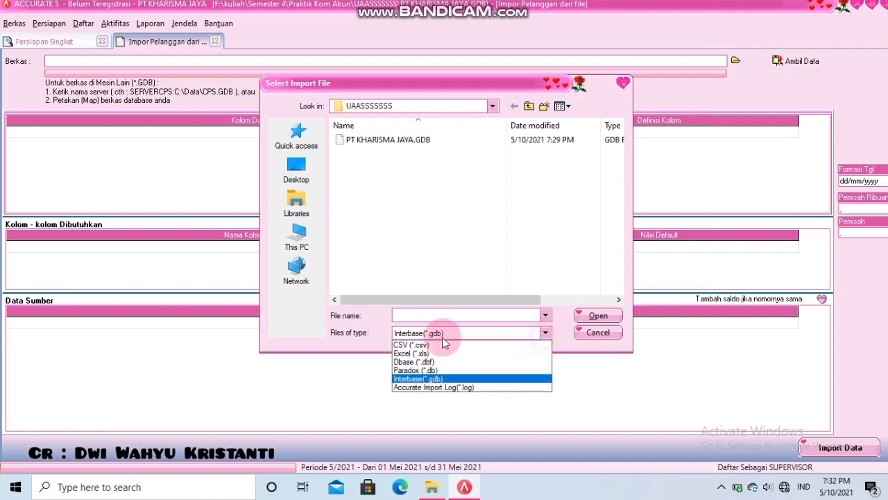
left_click(412, 354)
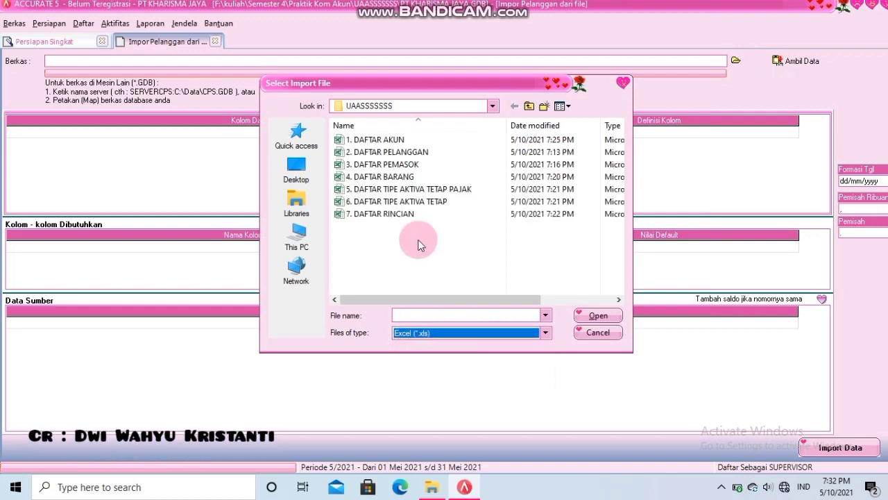
left_click(419, 159)
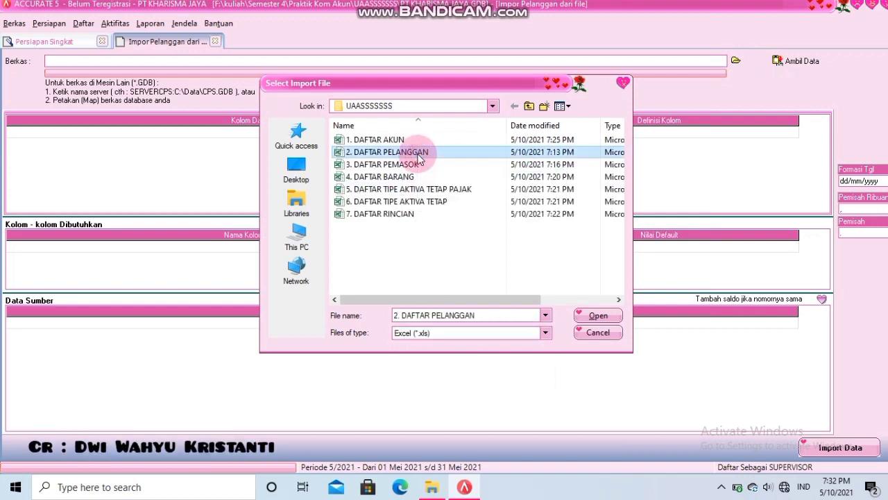
left_click(596, 316)
left_click(796, 60)
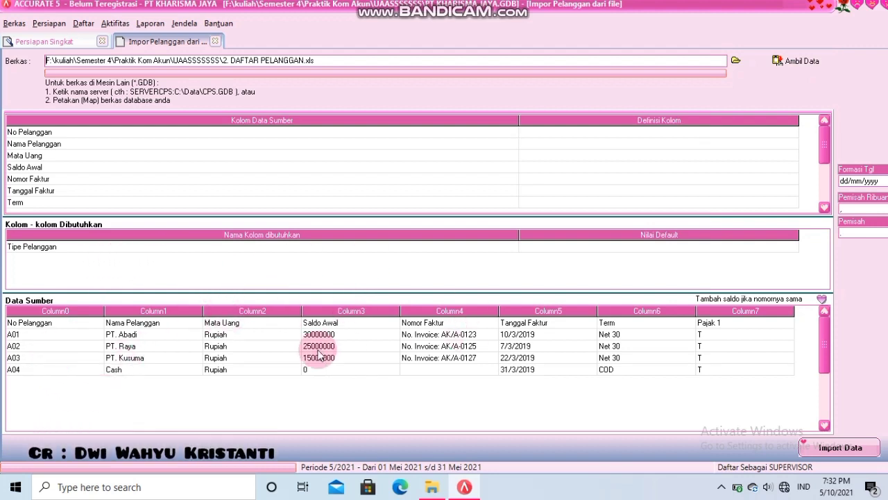
- Delete the header row from the customer source data
right_click(60, 327)
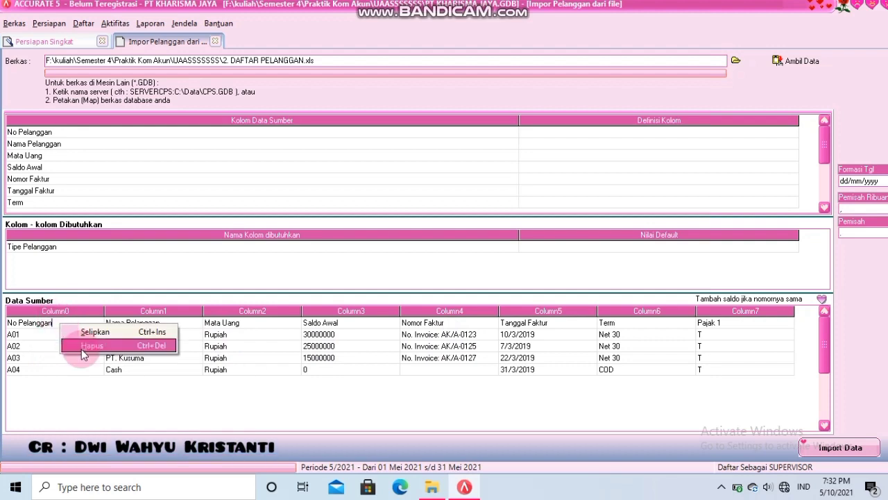
left_click(82, 346)
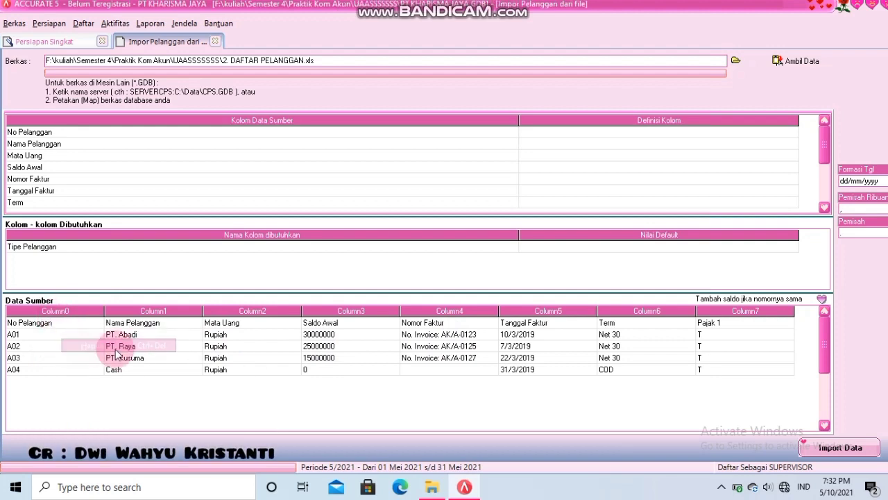
left_click(417, 275)
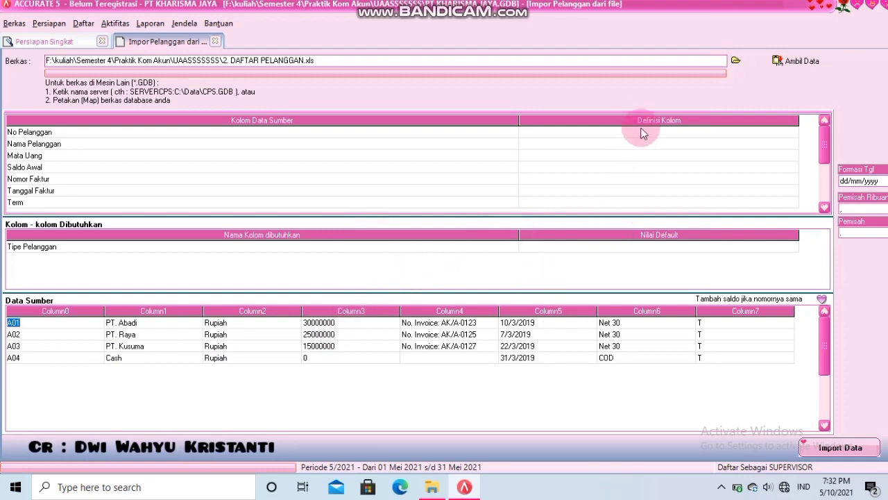
- Map source column No Pelanggan to No. Pelanggan and Nama Pelanggan to Nama Pelanggan
left_click(646, 135)
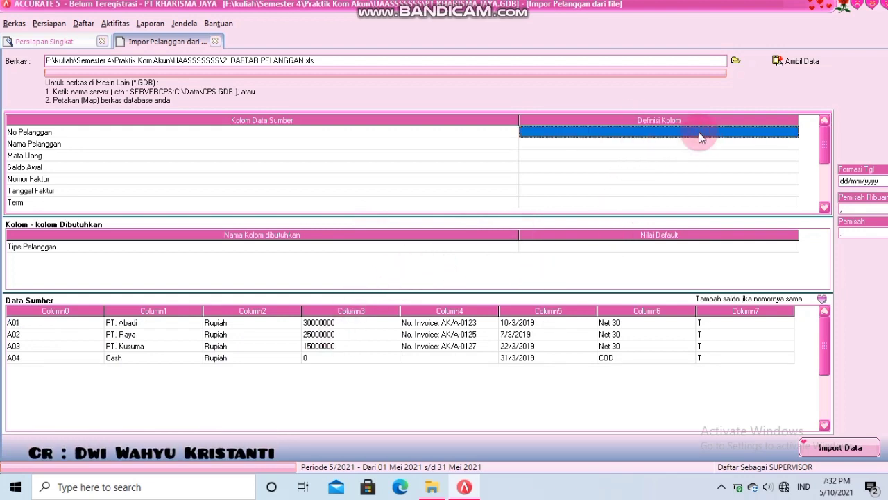
left_click(764, 134)
left_click(793, 132)
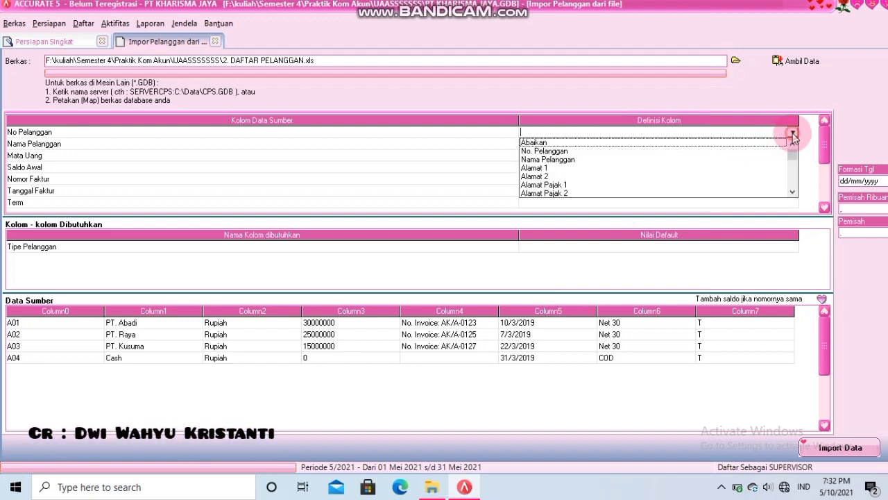
left_click(556, 151)
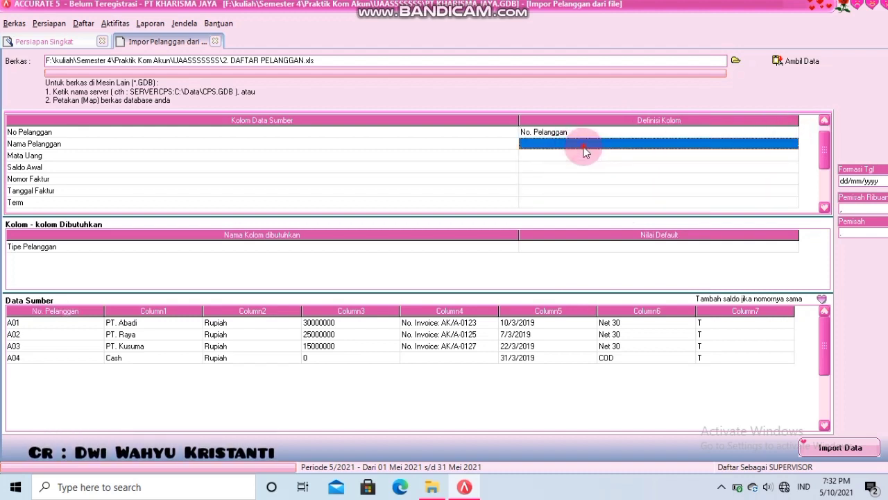
left_click(677, 147)
left_click(793, 144)
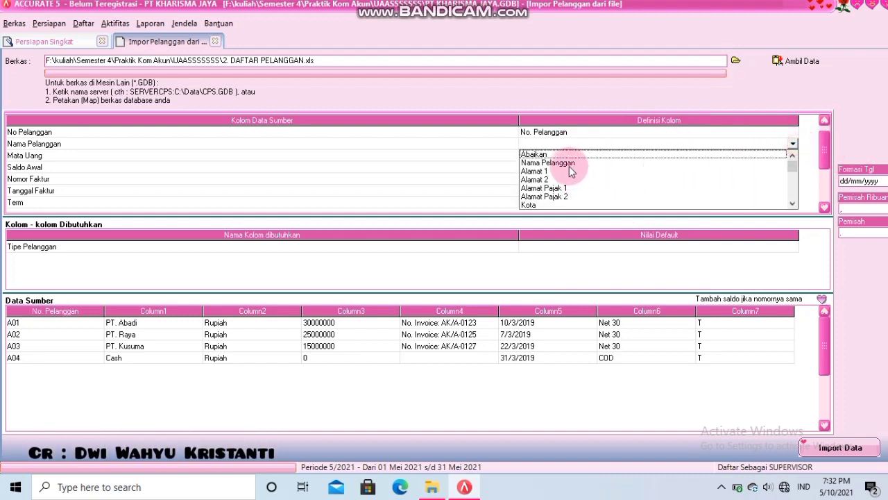
left_click(570, 162)
left_click(580, 157)
left_click(793, 155)
mouse_move(796, 178)
left_mouse_down()
mouse_move(799, 204)
mouse_move(793, 190)
left_mouse_up()
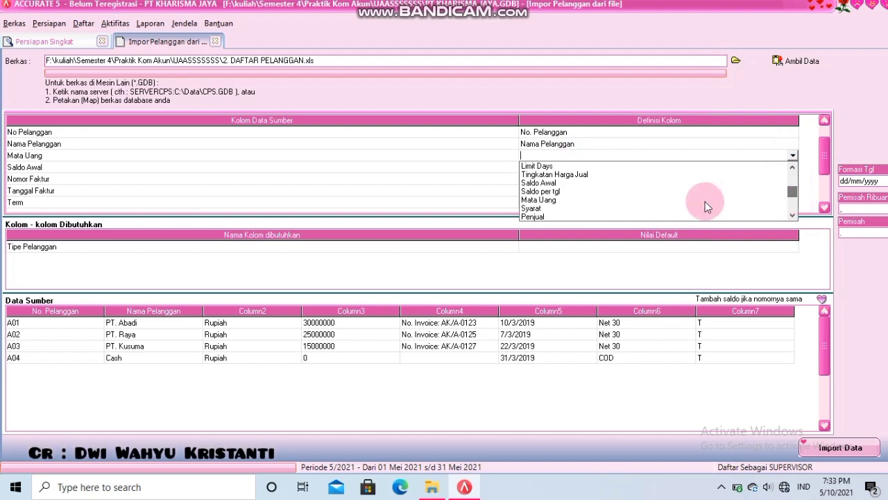
- Map Mata Uang to the Mata Uang field, matching value Rupiah to Rupiah
left_click(562, 201)
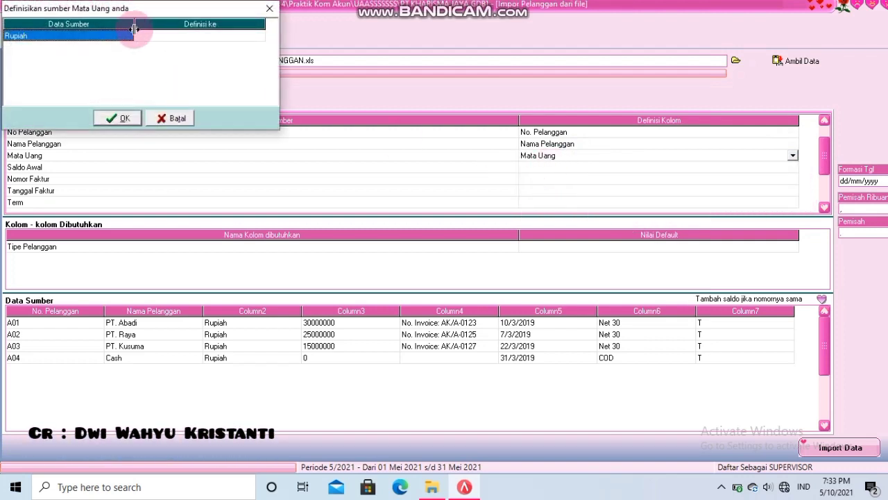
left_click(141, 42)
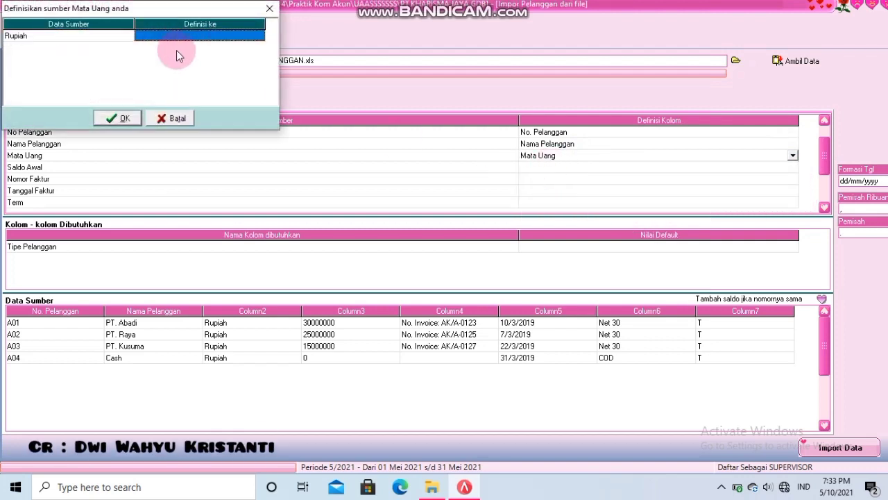
left_click(197, 35)
left_click(258, 36)
left_click(224, 46)
left_click(113, 119)
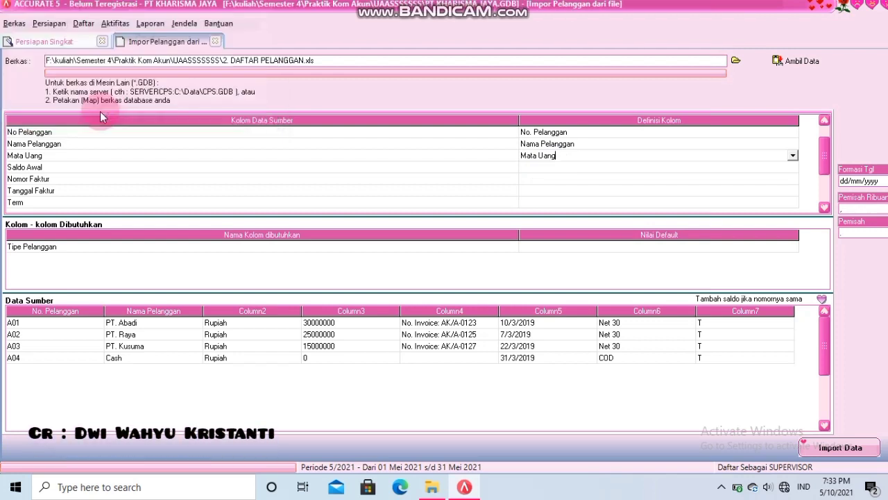
- Map Saldo Awal to Saldo Awal and Nomor Faktur to No. Faktur Saldo Awal
left_click(578, 166)
left_click(578, 166)
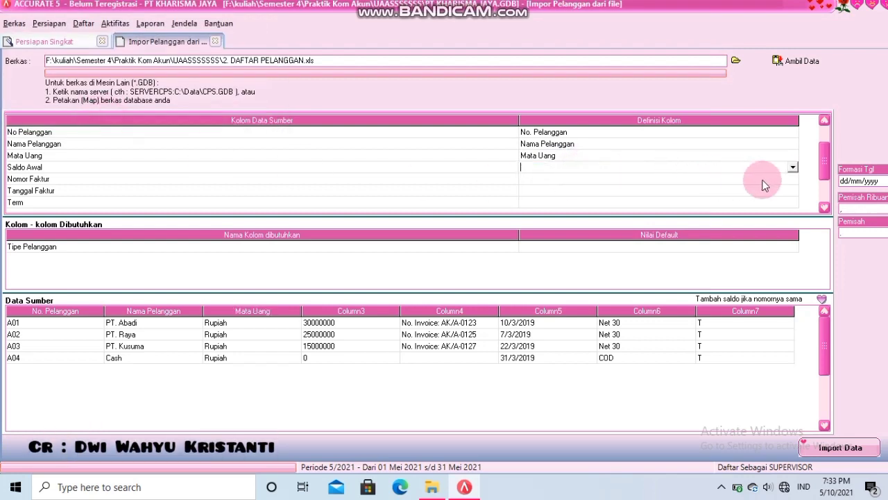
left_click(792, 167)
left_click_drag(797, 193, 793, 203)
left_click(541, 186)
left_click(543, 181)
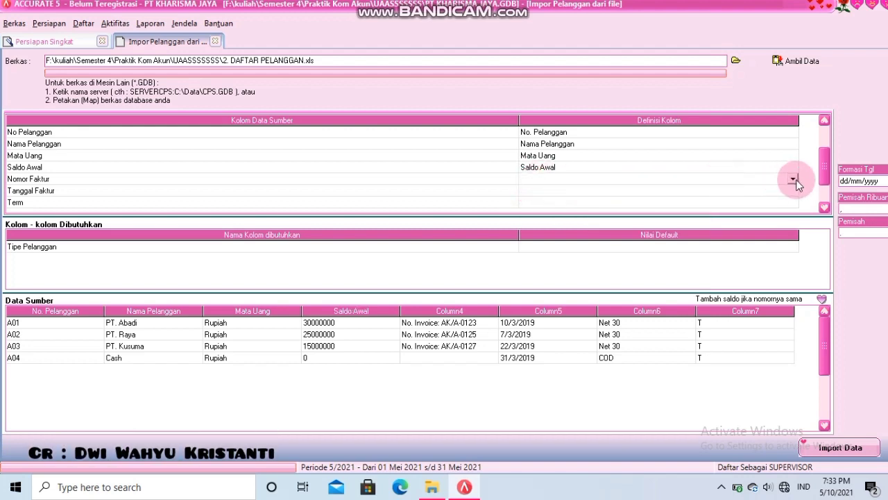
left_click(793, 179)
left_click_drag(795, 210, 793, 227)
left_click(555, 223)
- Map the Tanggal Faktur column to Cadangan Tanggal 1
left_click(553, 189)
scroll(553, 184, "down", 2)
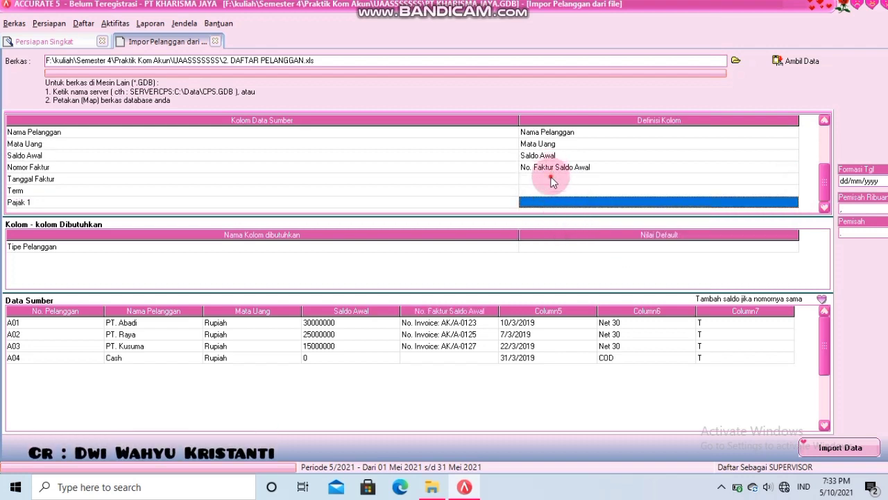
left_click(569, 179)
left_click(784, 179)
left_click(793, 179)
left_click_drag(797, 206, 793, 231)
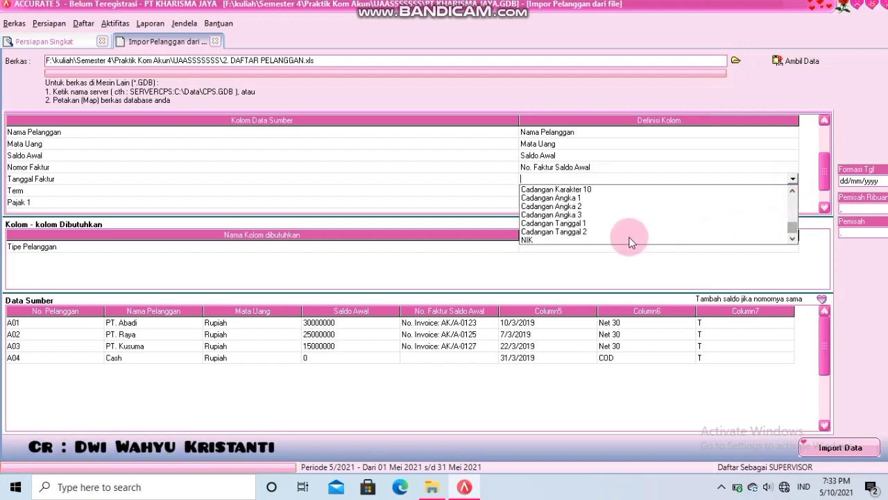
left_click(556, 224)
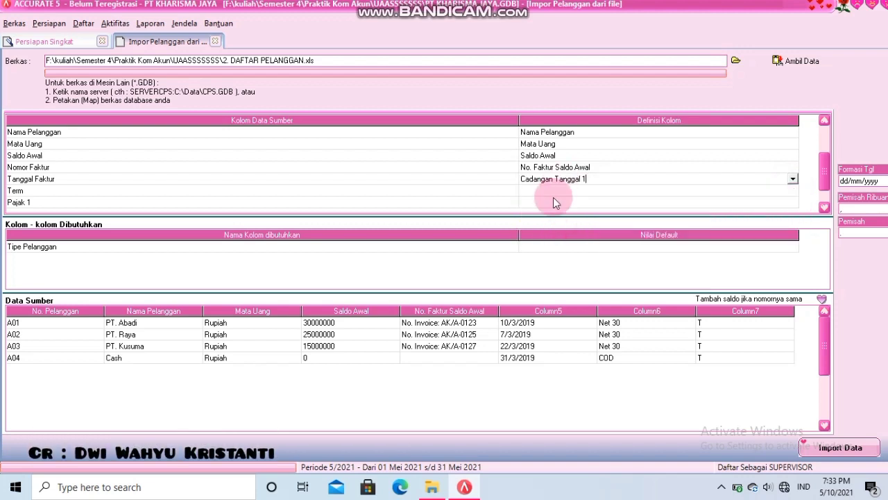
- Map Term to Syarat, matching Net 30 to Net 30 and COD to C.O.D
left_click(553, 191)
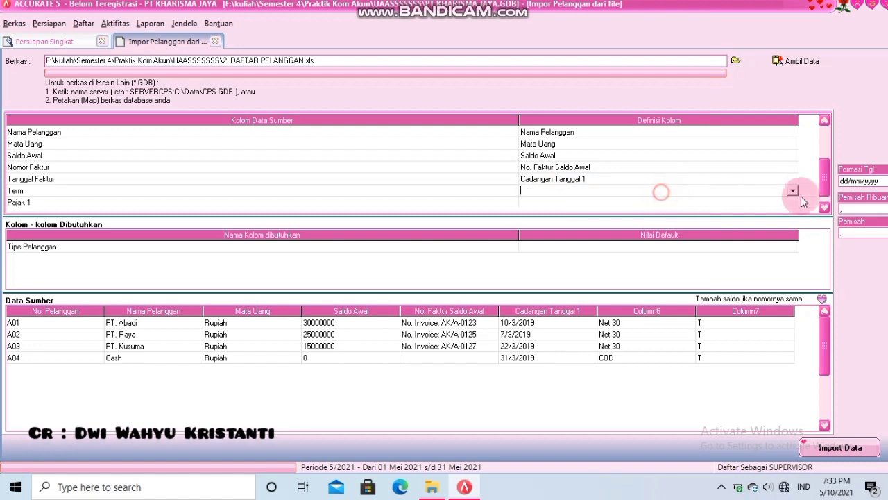
left_click(793, 191)
left_click_drag(791, 214, 789, 226)
left_click(546, 246)
left_click(200, 33)
left_click(245, 40)
left_click(259, 35)
left_click(202, 47)
left_click(215, 47)
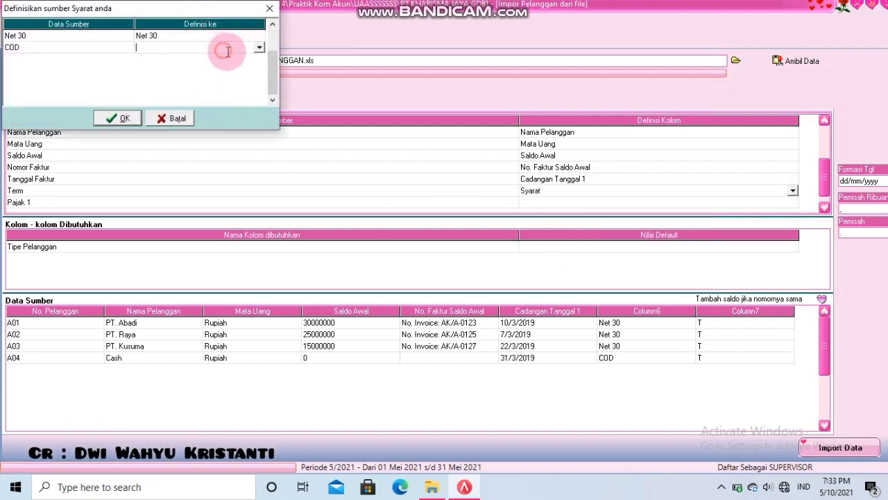
left_click(258, 47)
left_click(241, 66)
left_click(119, 118)
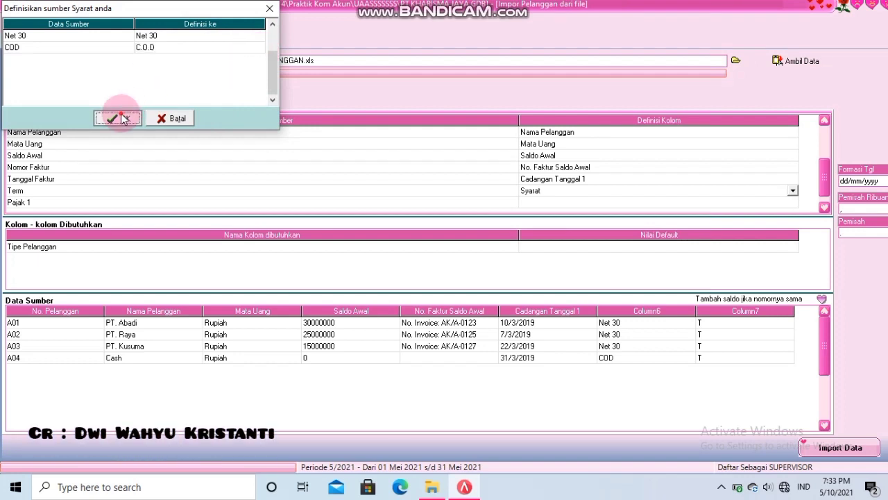
- Map Pajak 1 to Pajak pertama, matching tax code T to PPNN
left_click(562, 202)
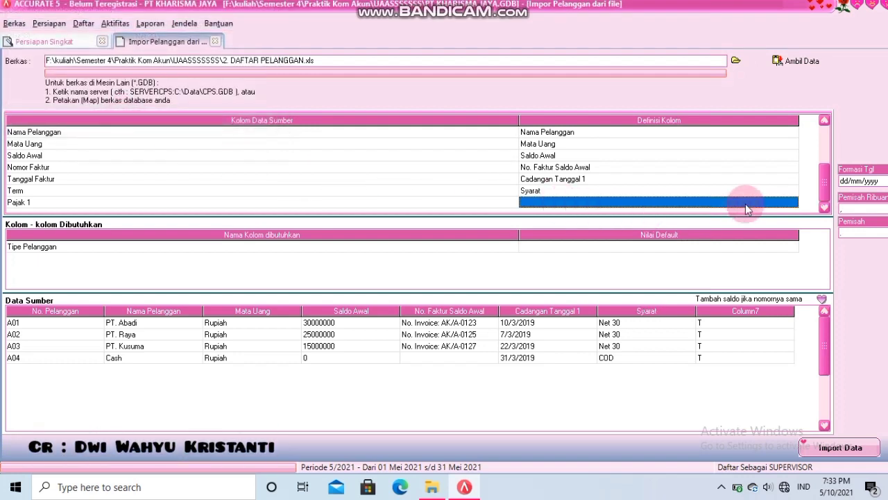
left_click(753, 202)
left_click(792, 202)
left_click_drag(796, 226, 795, 233)
left_click(552, 219)
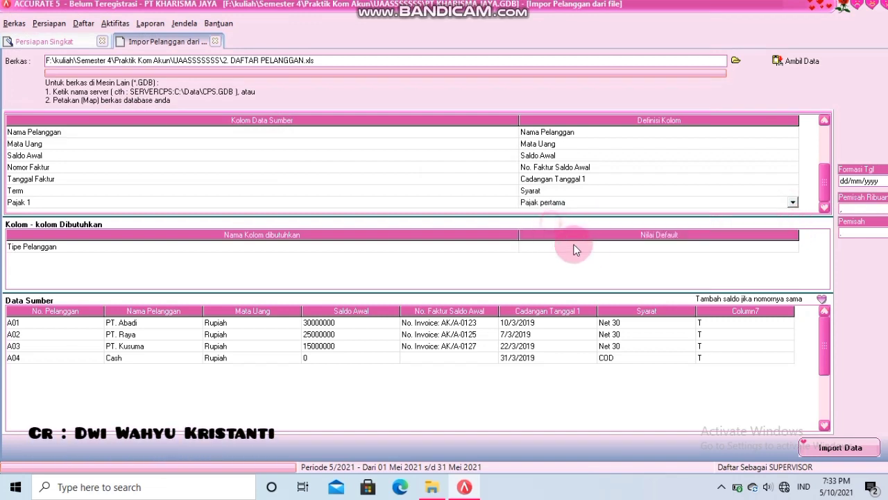
left_click(192, 39)
left_click(248, 44)
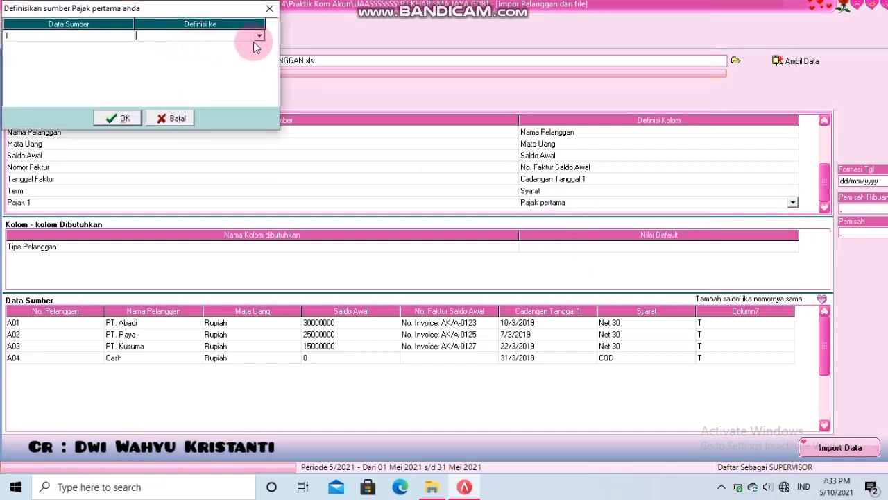
left_click(254, 44)
left_click(125, 120)
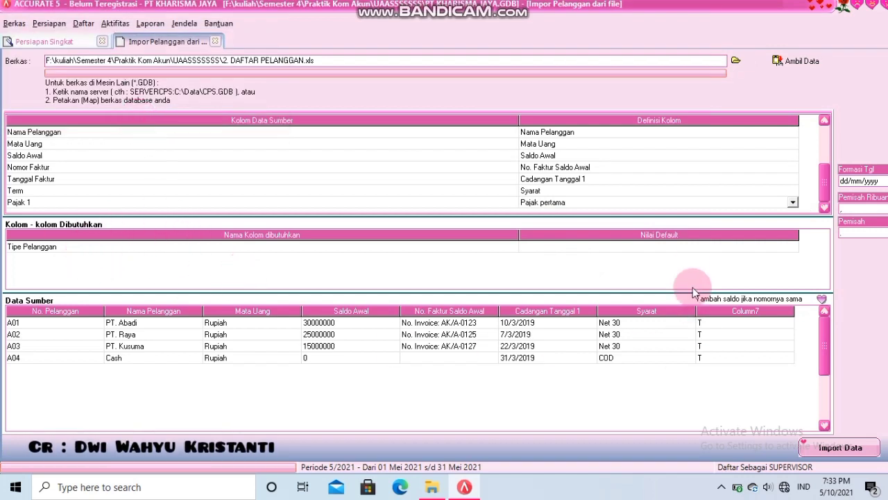
- Set the default Tipe Pelanggan to Umum
left_click(694, 249)
left_click(785, 250)
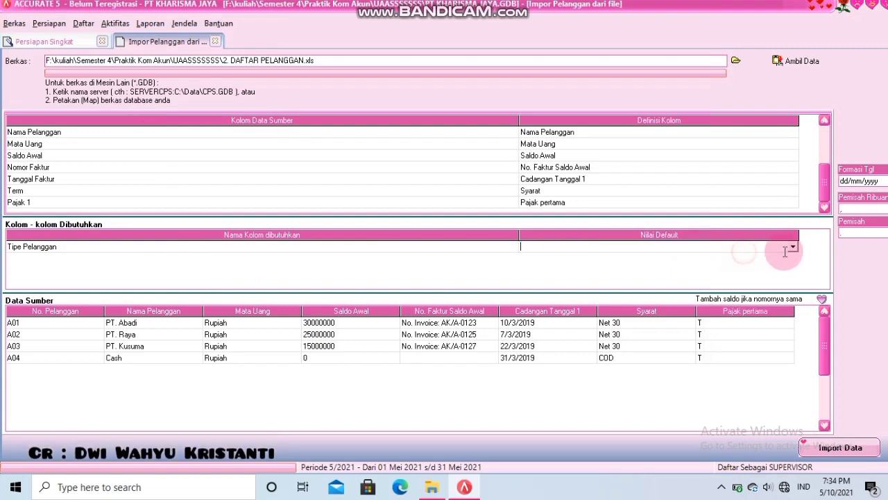
left_click(792, 248)
left_click(587, 261)
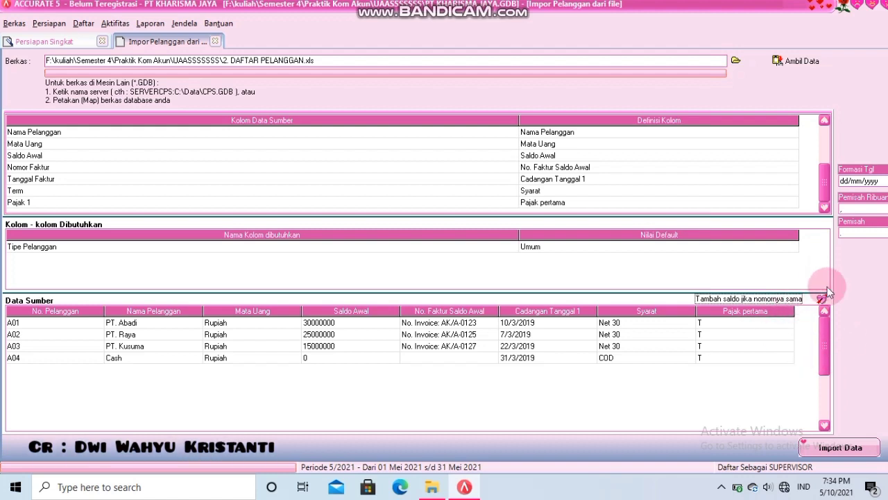
- Import the four customers and acknowledge the import result
left_click(839, 447)
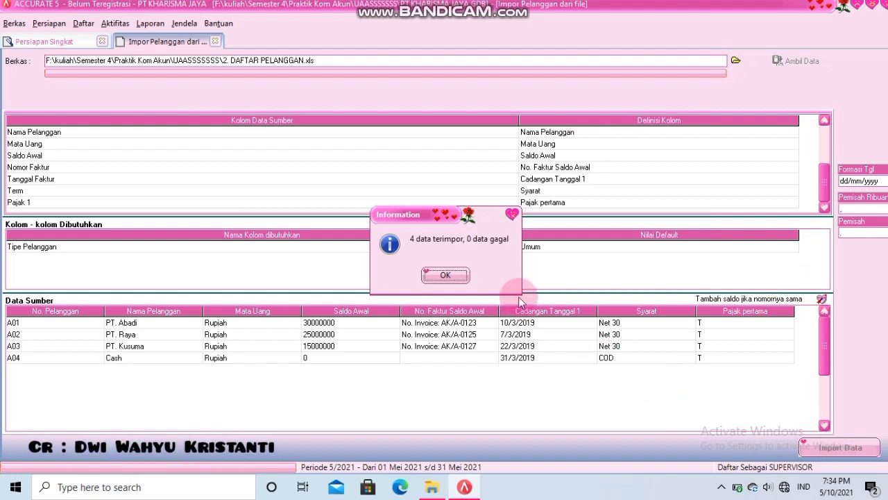
left_click(465, 278)
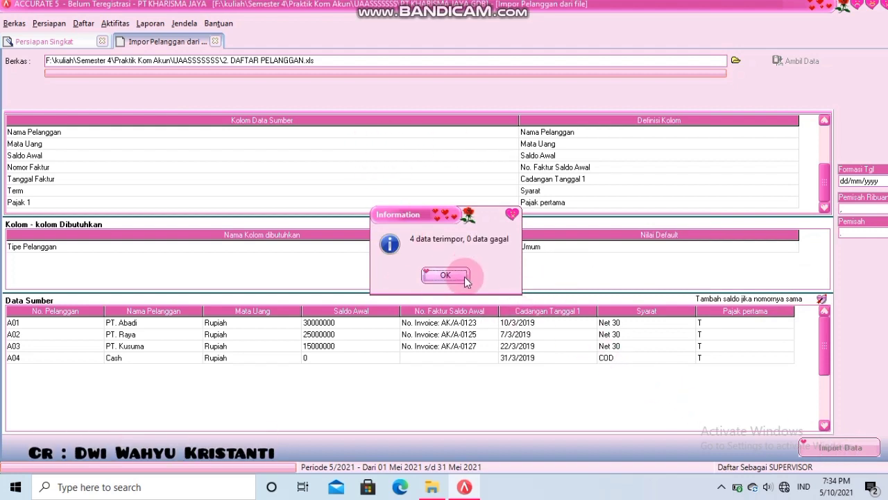
left_click(465, 276)
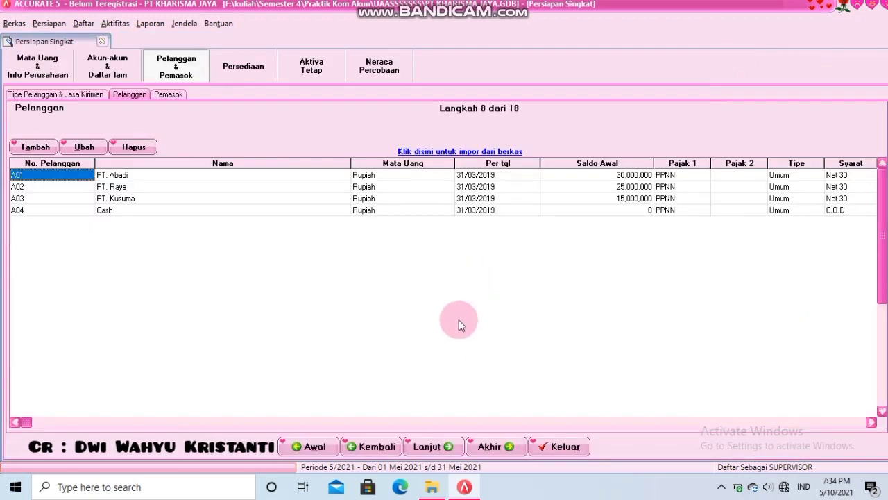
- Advance the setup wizard to step 9, Pemasok, to import suppliers from a file
left_click(436, 451)
left_click(435, 450)
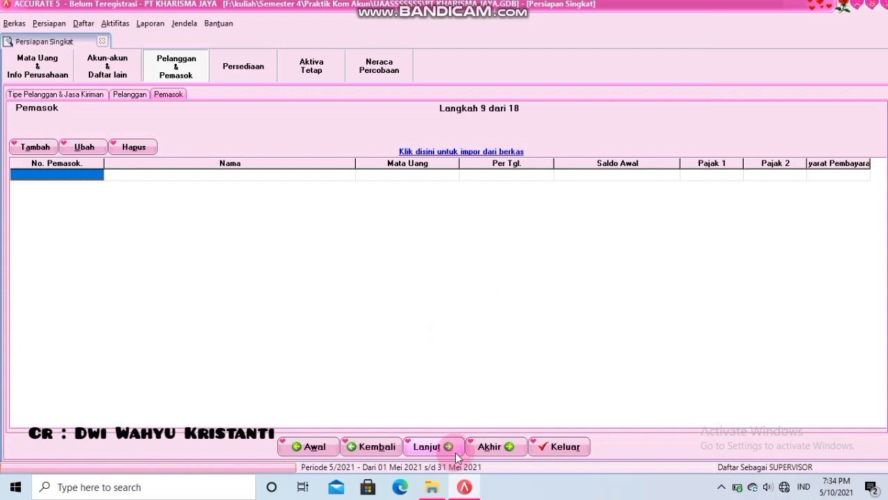
left_click(448, 152)
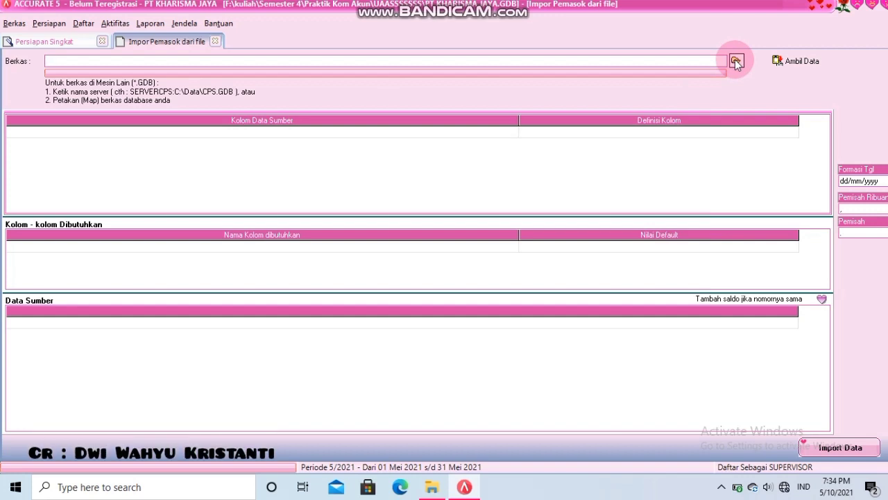
- Load the Excel (*.xls) file 3. DAFTAR PEMASOK as supplier source data
left_click(735, 60)
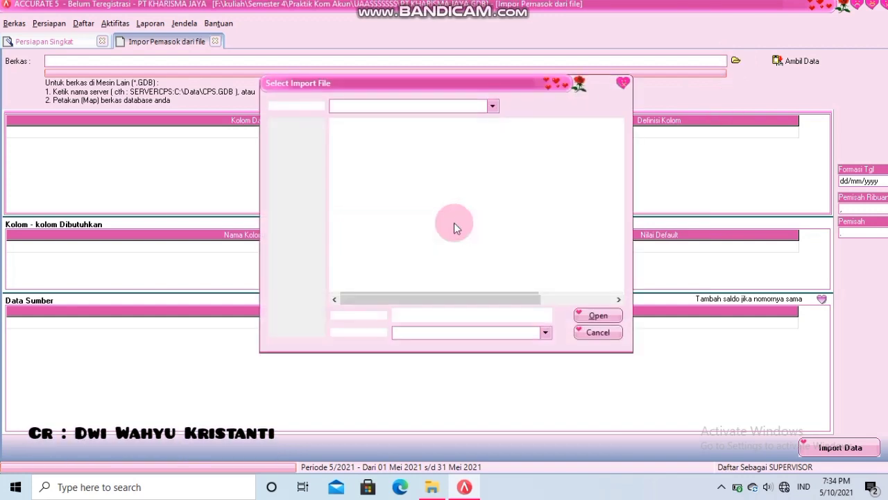
left_click(546, 332)
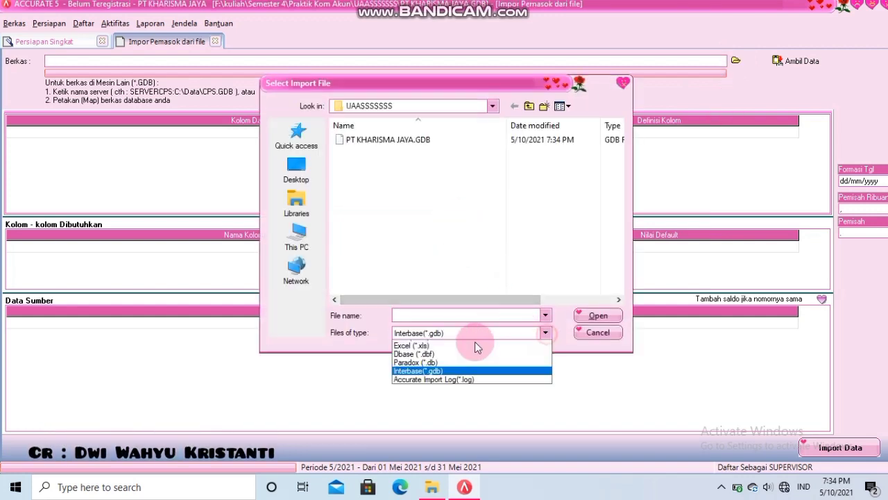
left_click(420, 350)
left_click(392, 165)
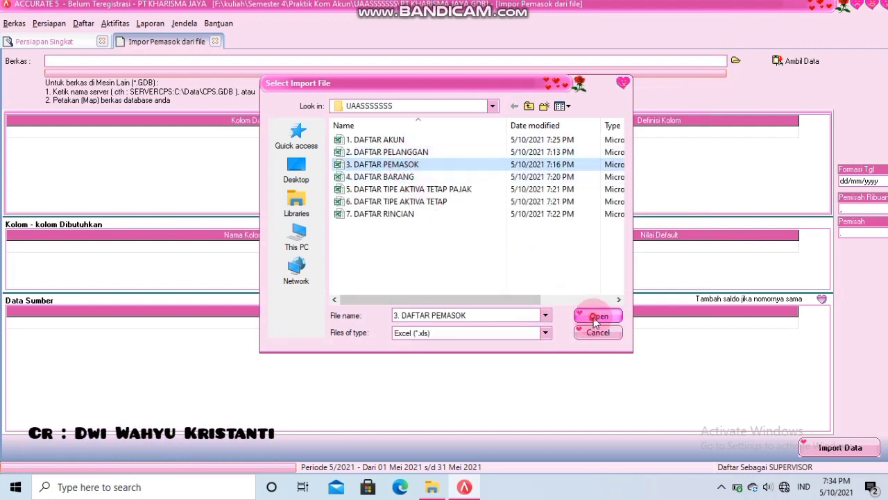
left_click(597, 316)
left_click(798, 61)
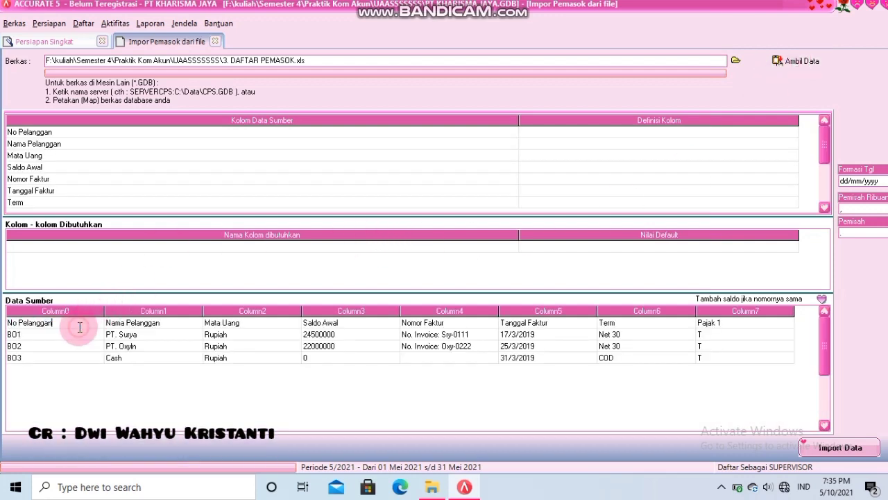
- Delete the header row from the supplier source data
right_click(78, 328)
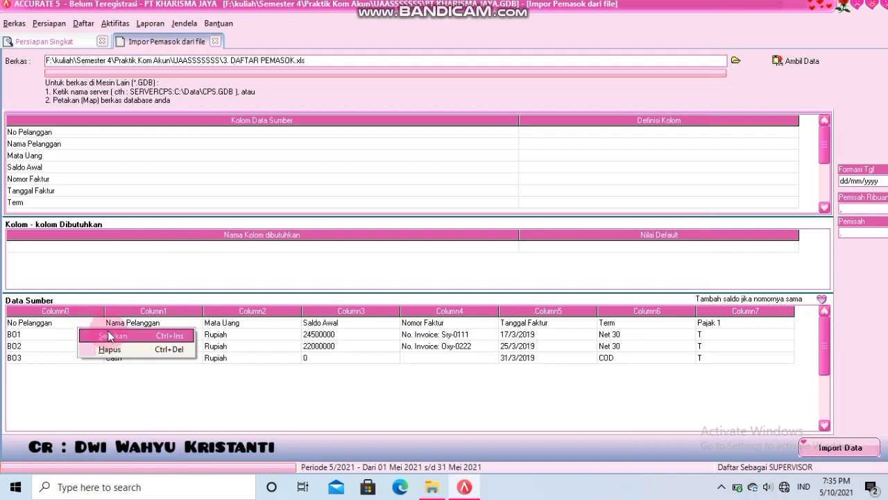
left_click(118, 350)
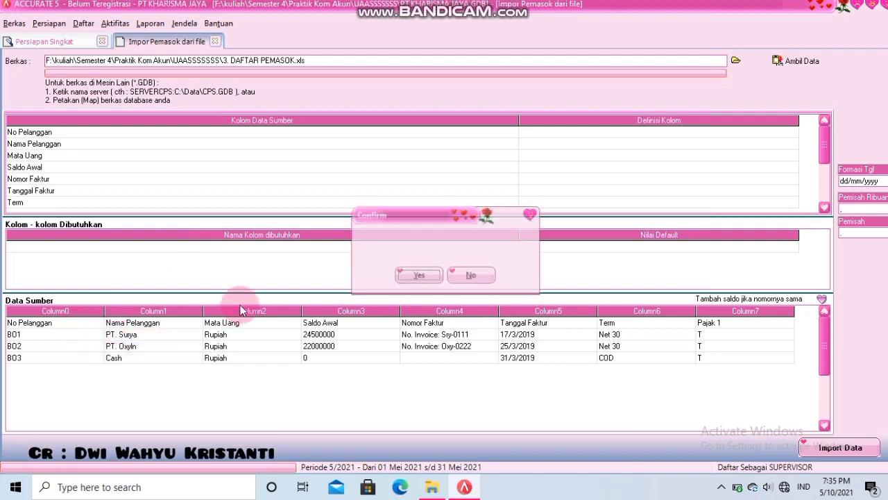
left_click(421, 273)
- Map the No Pelanggan column to No Pemasok
left_click(566, 134)
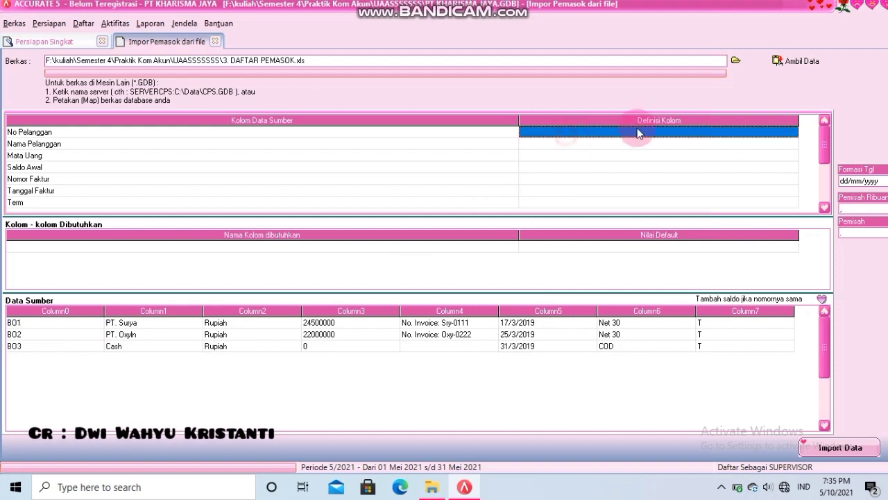
left_click(793, 131)
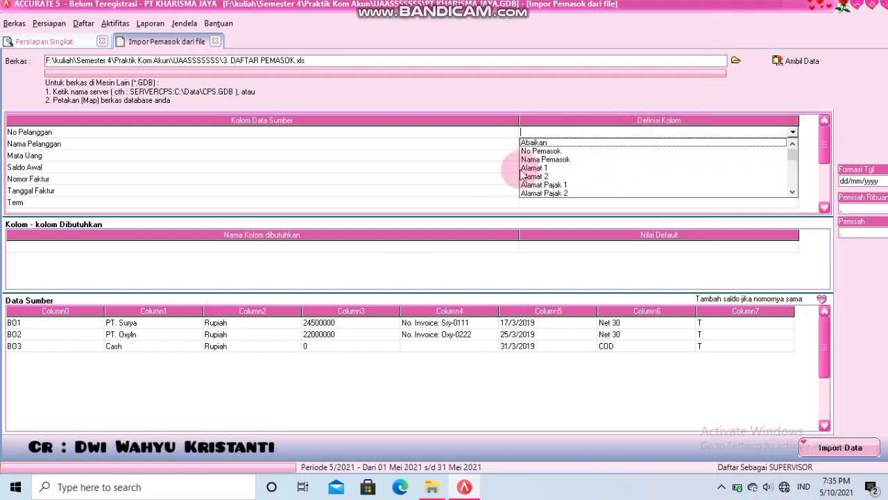
left_click(551, 151)
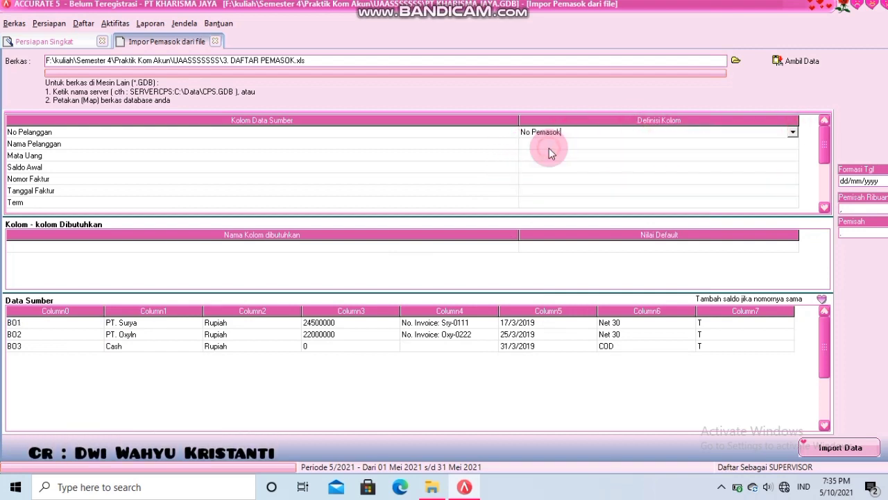
left_click(793, 132)
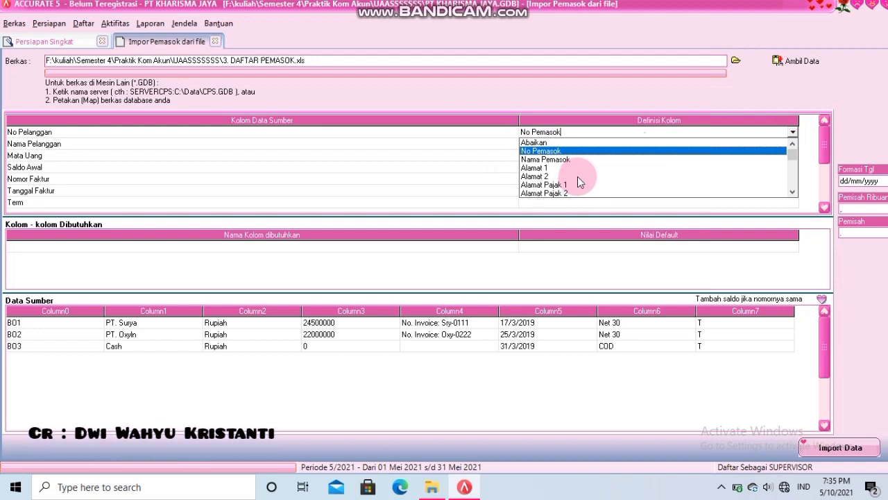
left_click(588, 151)
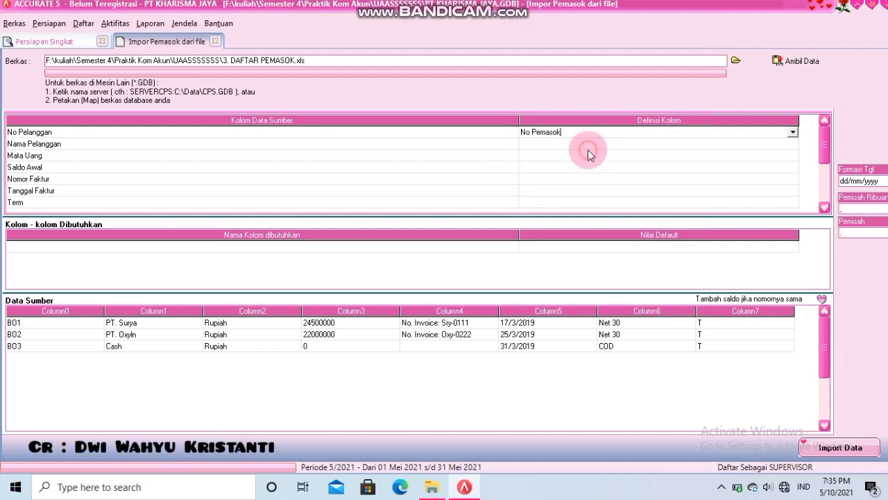
- Map Nama Pelanggan to Nama Pemasok and Mata Uang to Mata Uang
left_click(600, 144)
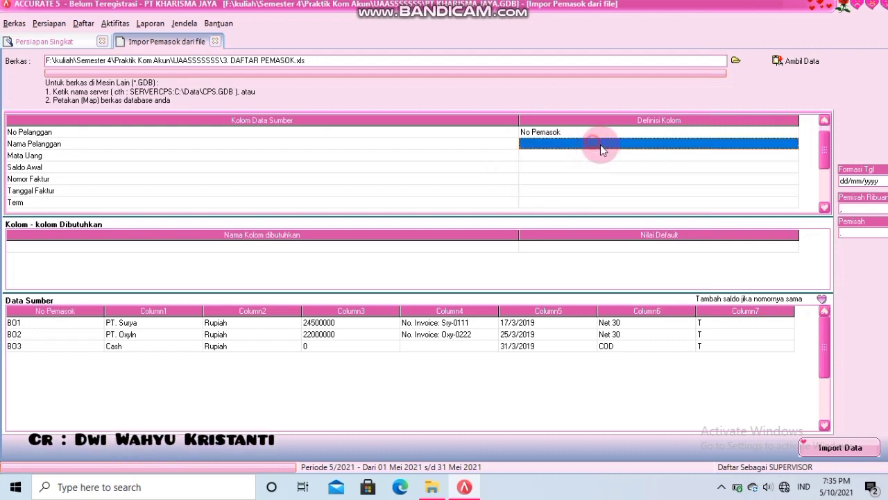
left_click(671, 147)
left_click(793, 143)
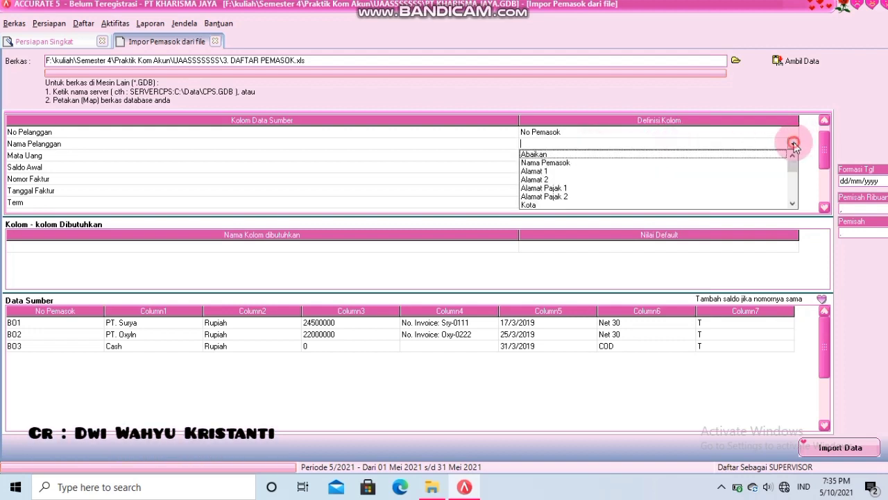
left_click(545, 163)
left_click(573, 157)
left_click(574, 158)
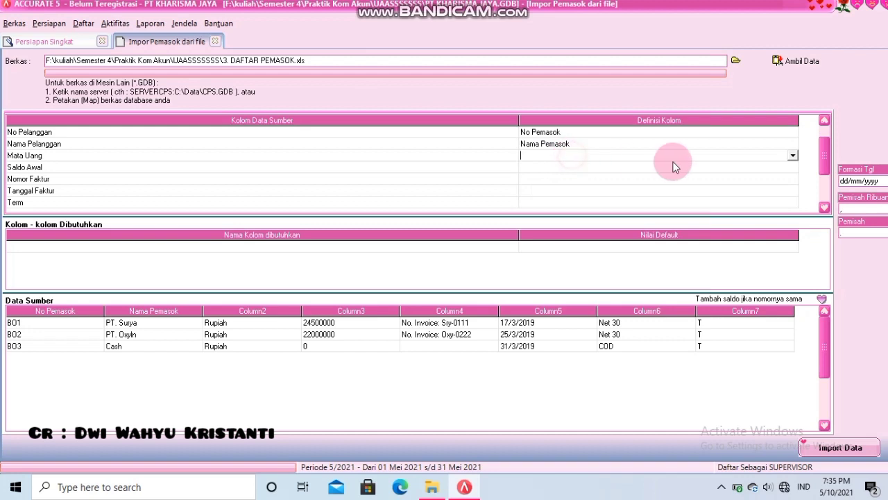
left_click(793, 156)
scroll(793, 186, "down", 7)
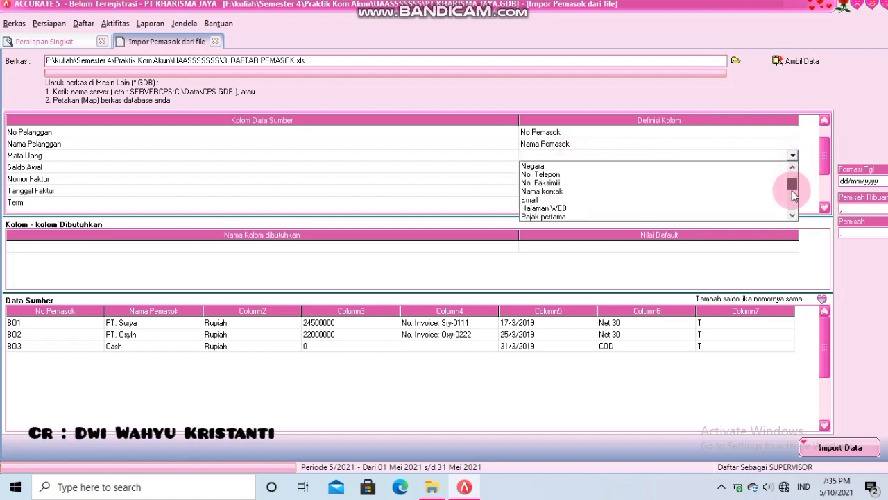
left_click(553, 192)
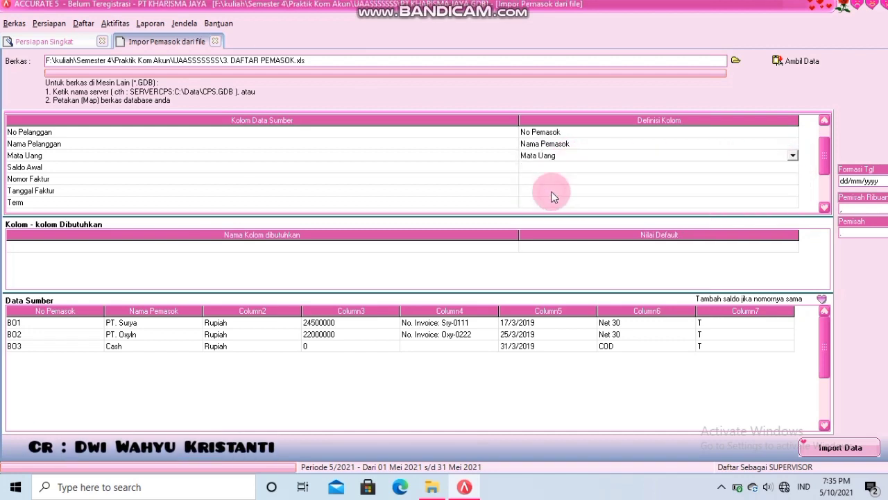
- Match supplier currency Rupiah to Rupiah and map Saldo Awal to Saldo Awal
left_click(253, 38)
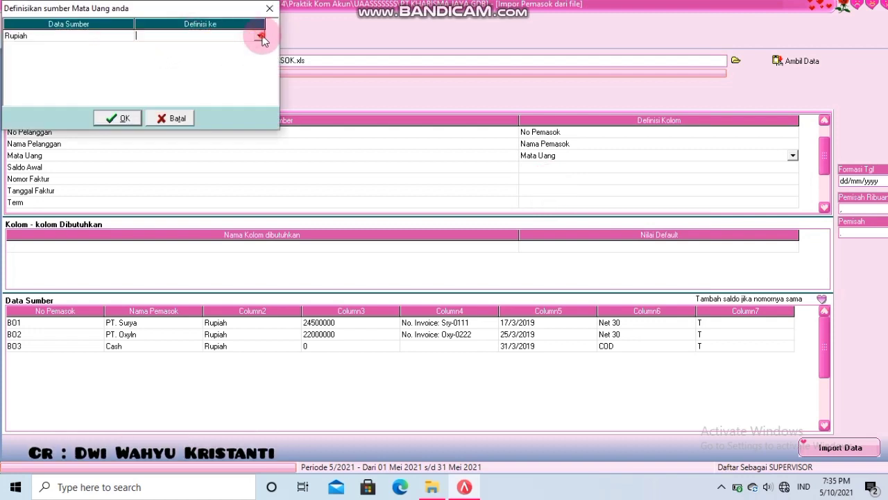
left_click(258, 36)
left_click(201, 45)
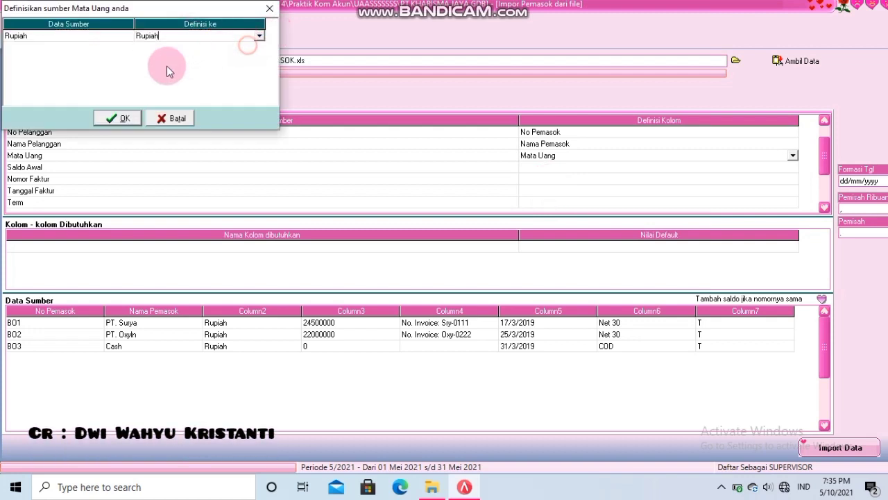
left_click(118, 118)
left_click(535, 168)
left_click(557, 167)
left_click(793, 167)
left_click_drag(793, 188, 794, 206)
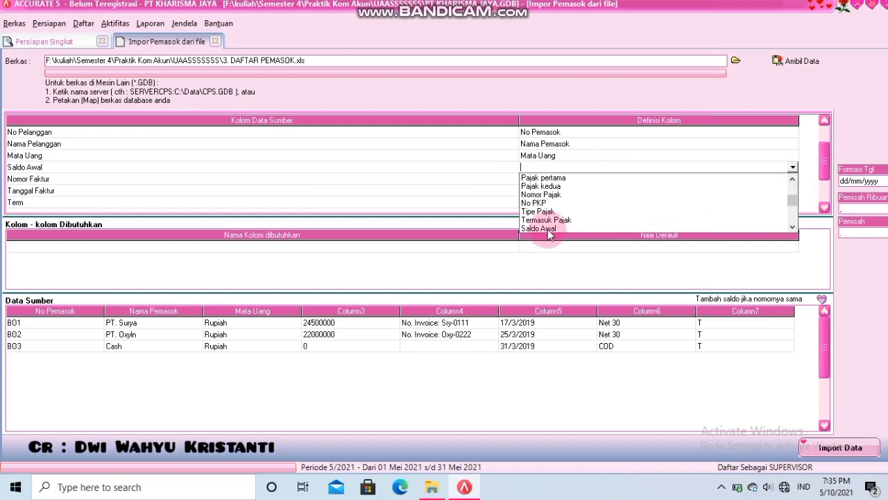
left_click(538, 227)
- Map Nomor Faktur to No. Faktur Saldo Awal and Tanggal Faktur to Cadangan Tanggal 1
left_click(561, 179)
left_click(585, 179)
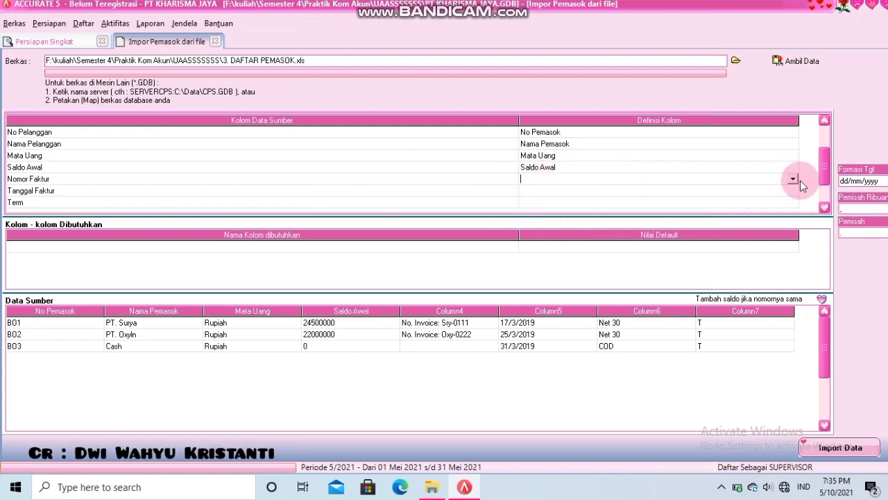
left_click(792, 179)
left_click_drag(797, 203, 802, 231)
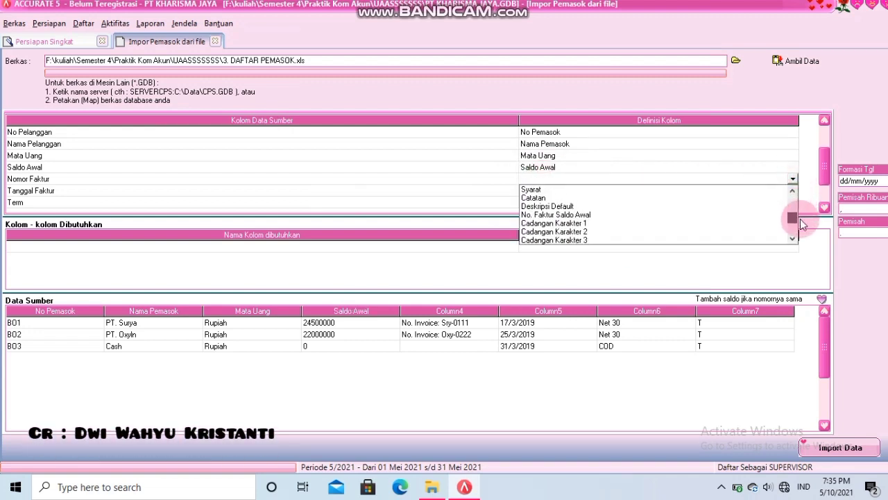
left_click(555, 216)
left_click(583, 194)
left_click(582, 195)
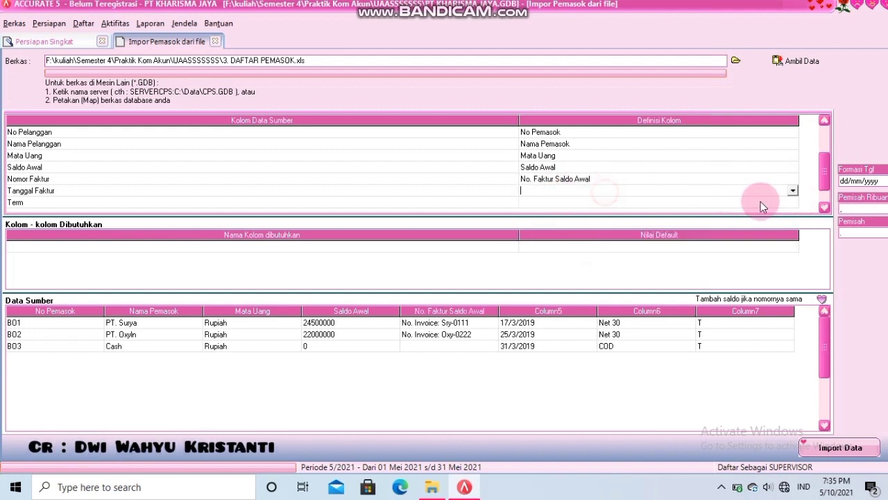
left_click(792, 190)
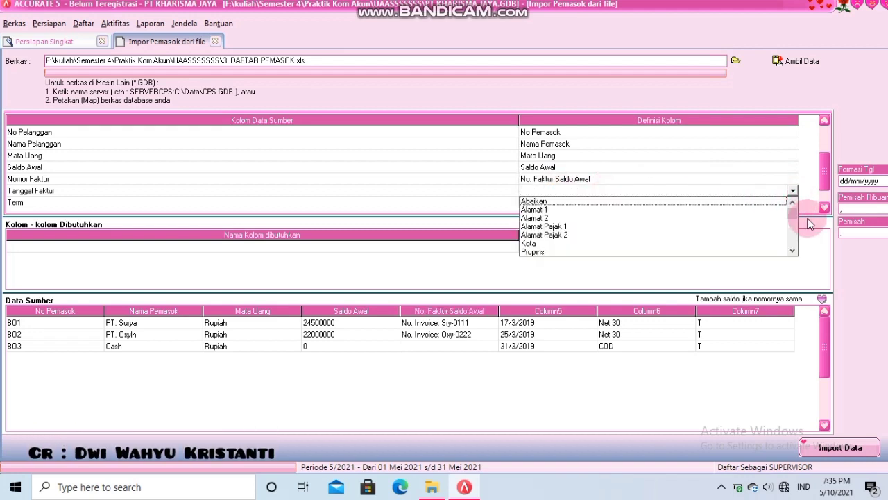
left_click_drag(797, 218, 793, 238)
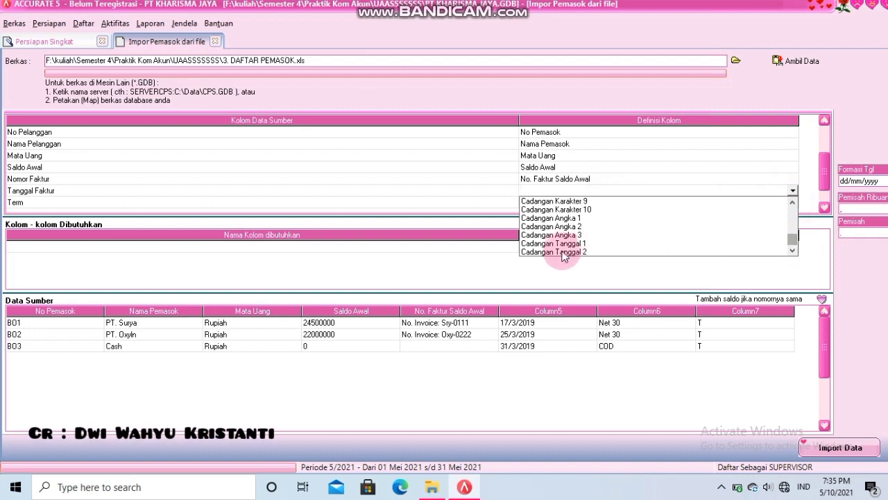
left_click(579, 239)
- Map the supplier Term column to Syarat
left_click(579, 202)
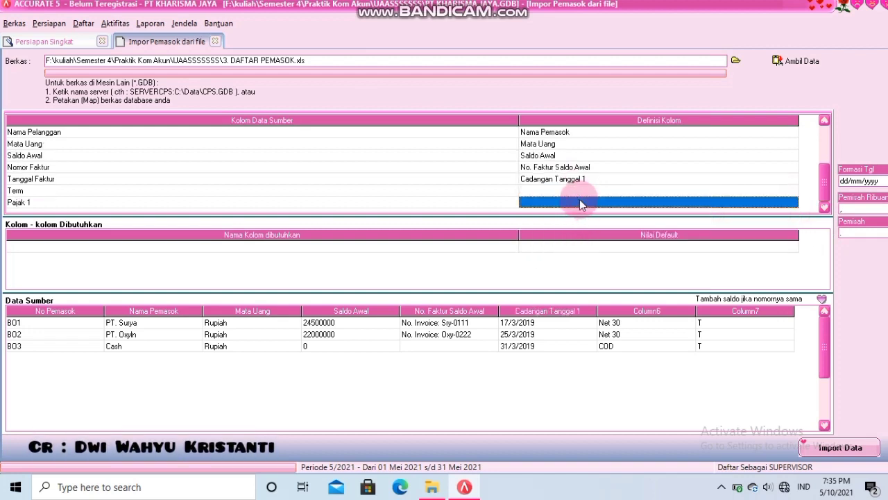
left_click(636, 189)
left_click(795, 192)
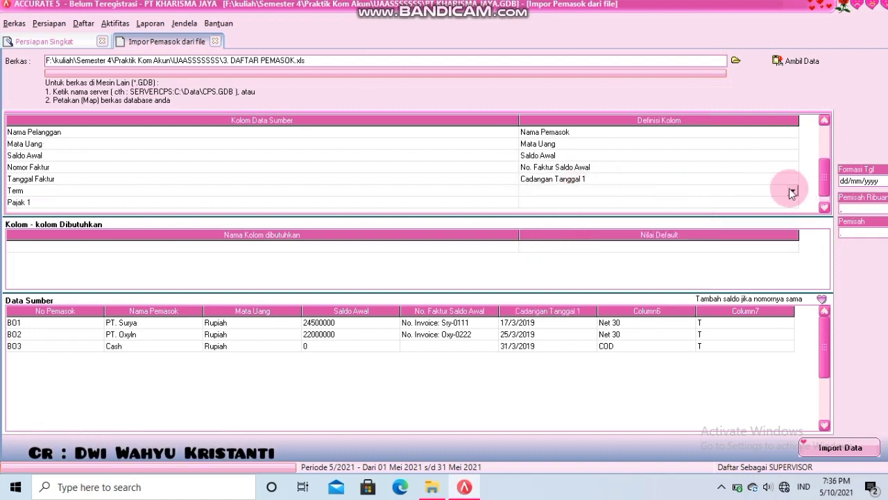
left_click(792, 221)
left_click(792, 220)
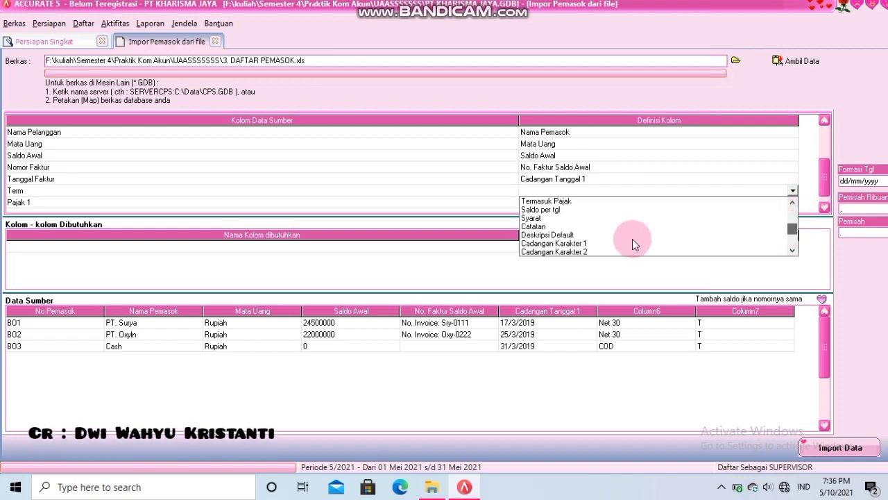
left_click(545, 216)
- Match payment term values Net 30 to Net 30 and COD to C.O.D
left_click(188, 40)
left_click(205, 38)
left_click(260, 37)
left_click(253, 41)
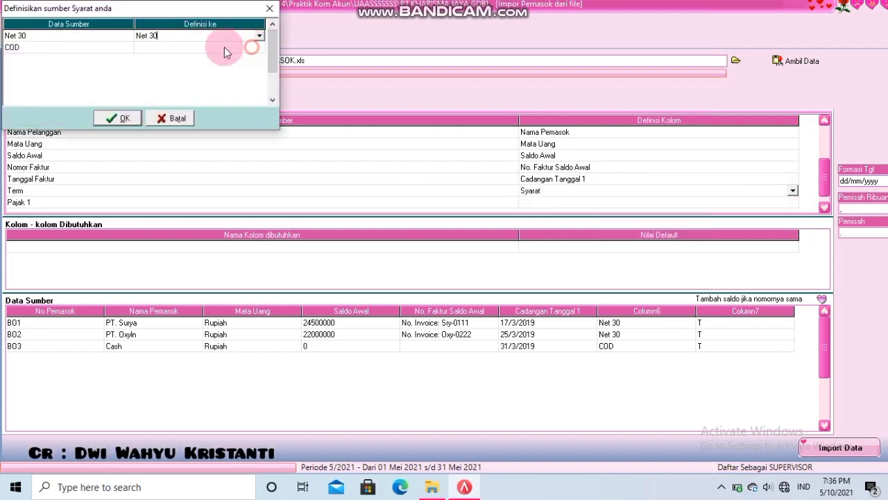
left_click(252, 47)
left_click(252, 48)
left_click(258, 47)
left_click(229, 74)
left_click(122, 118)
- Map Pajak 1 to Pajak pertama, matching tax code T to PPNN
left_click(591, 201)
left_click(591, 202)
left_click(793, 203)
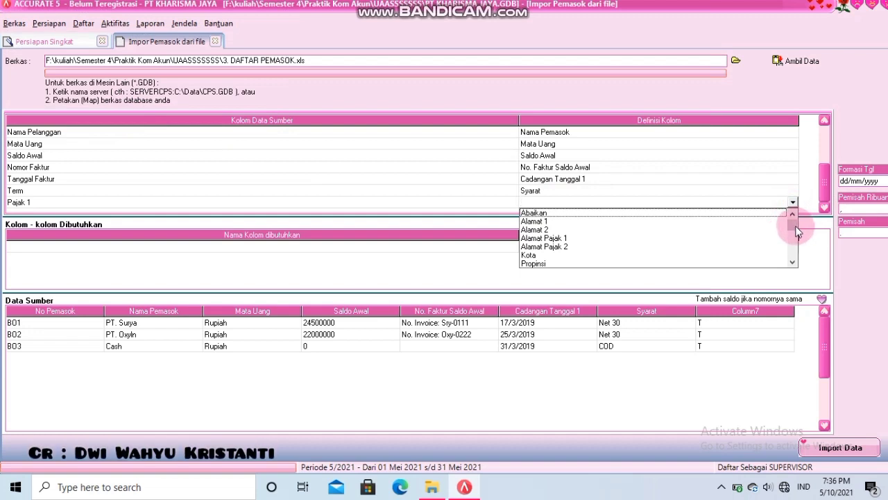
scroll(794, 232, "down", 4)
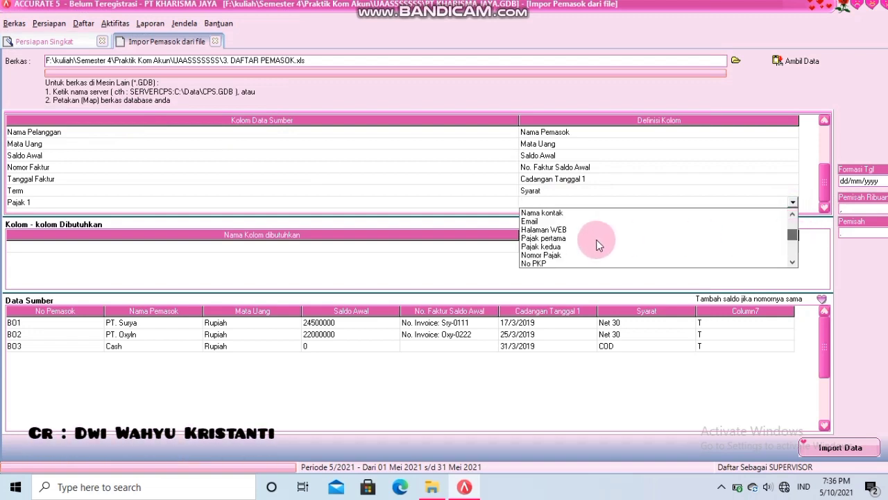
left_click(575, 240)
left_click(159, 35)
left_click(159, 35)
left_click(259, 38)
left_click(247, 44)
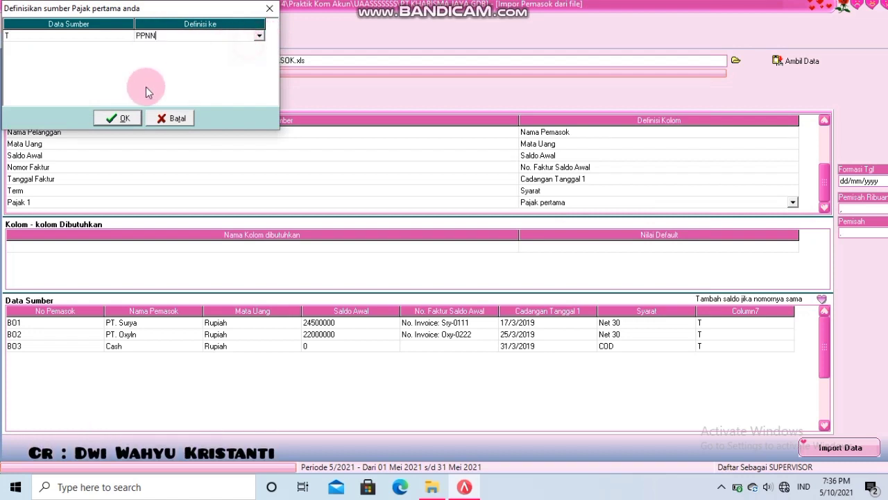
left_click(118, 118)
- Import the suppliers, adding balances for matching supplier numbers, then advance to inventory setup
left_click(525, 247)
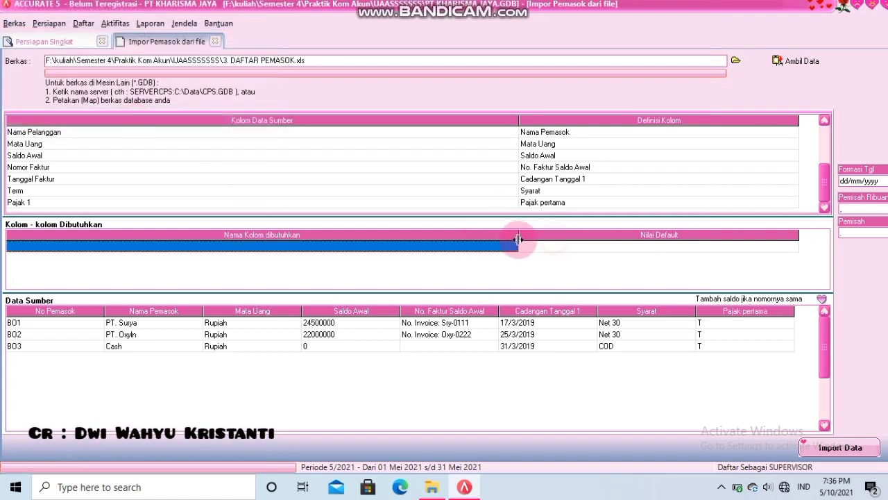
left_click(536, 249)
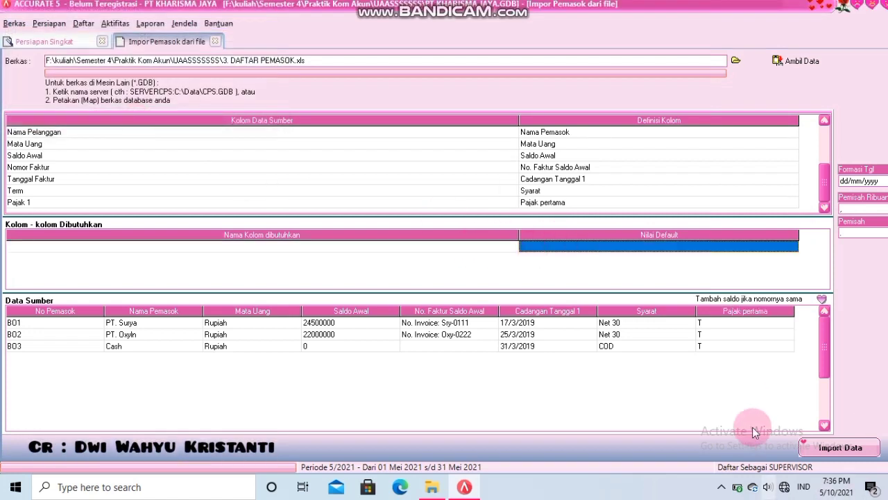
left_click(824, 299)
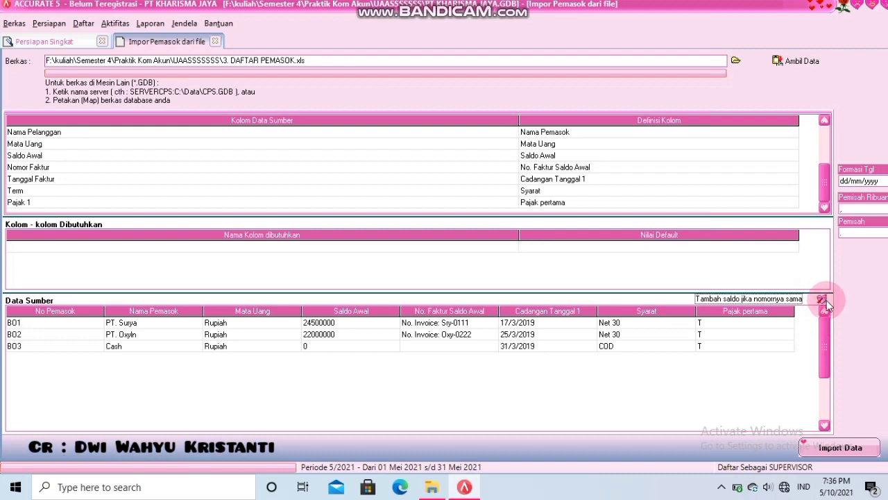
left_click(807, 448)
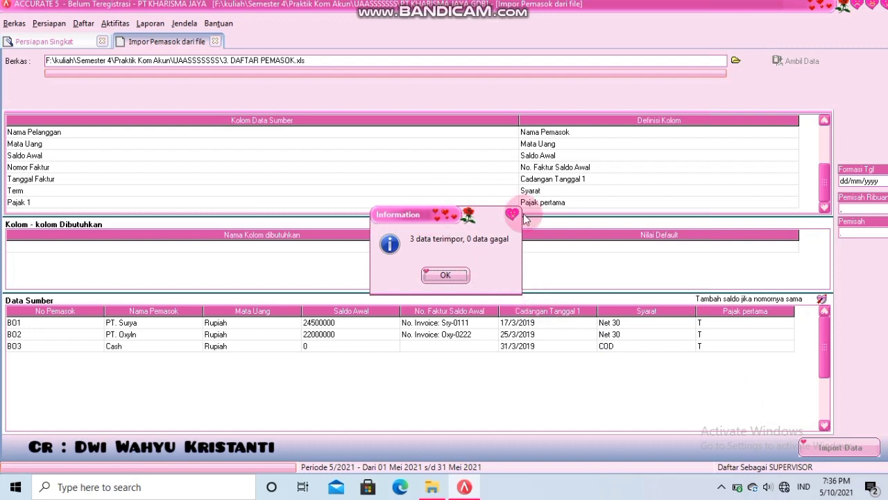
left_click(445, 276)
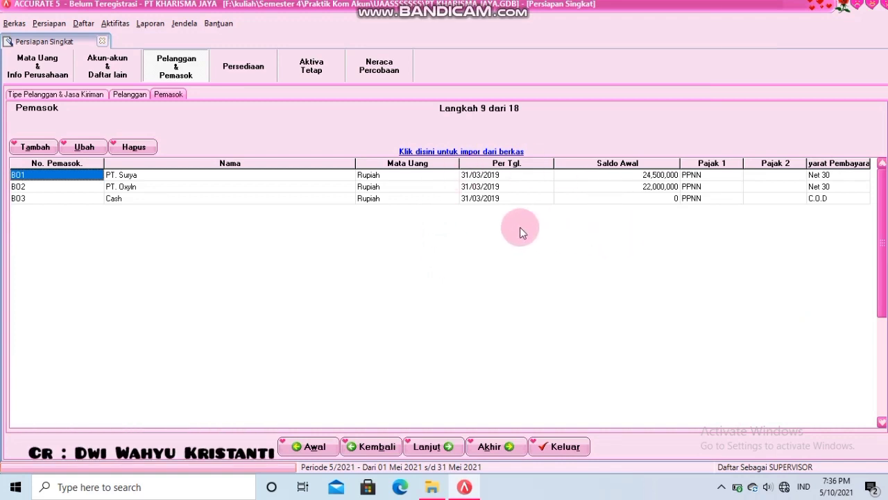
left_click(427, 448)
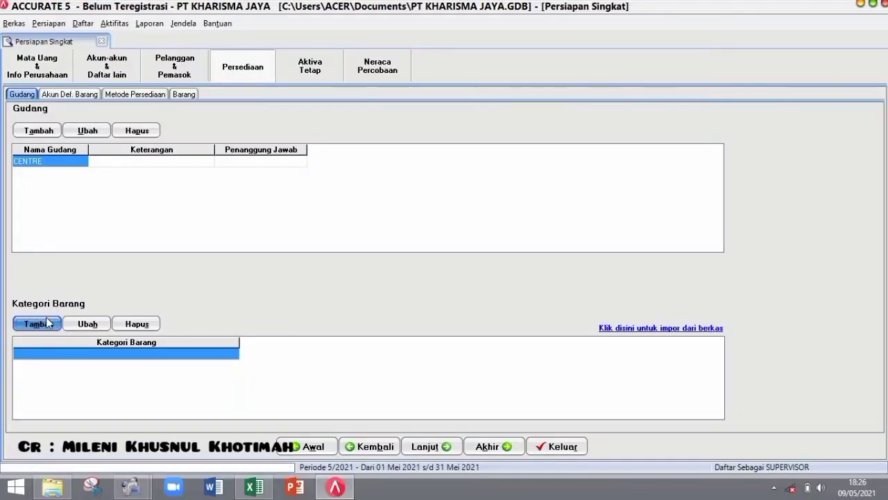
- Add the item categories Kain Katun, Kain Rayon and Benang Nilon one after another
left_click(119, 309)
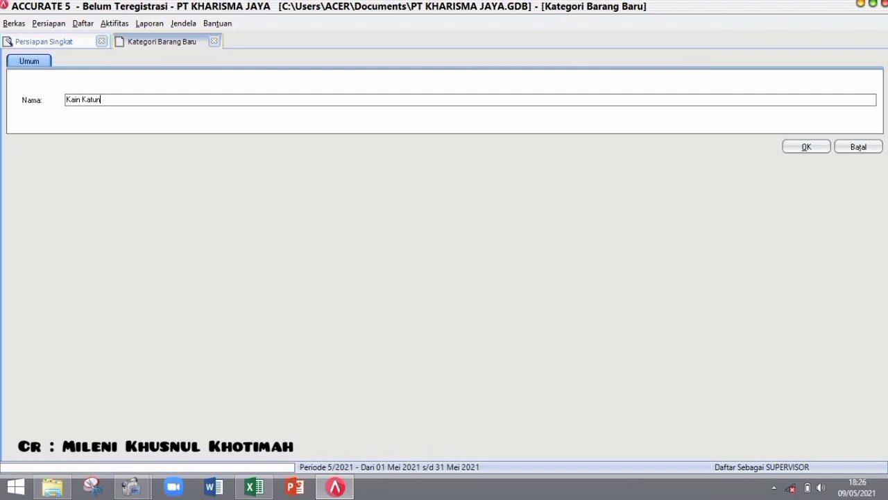
key("Return")
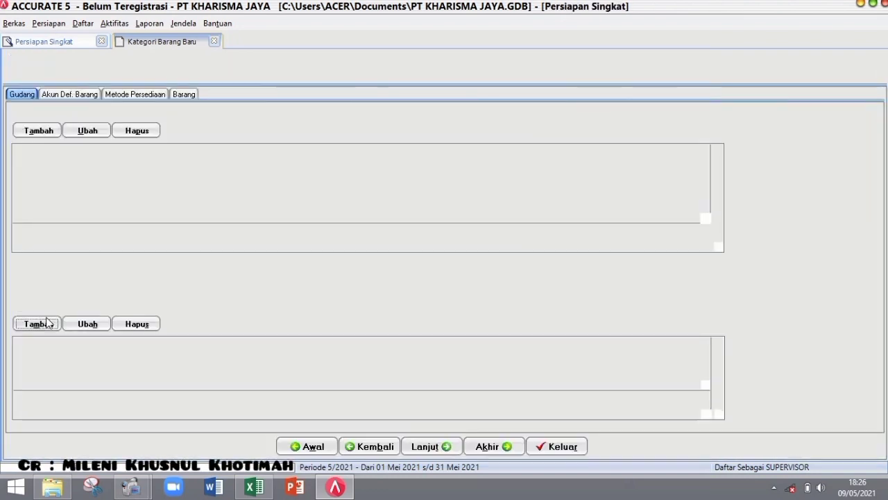
left_click(47, 322)
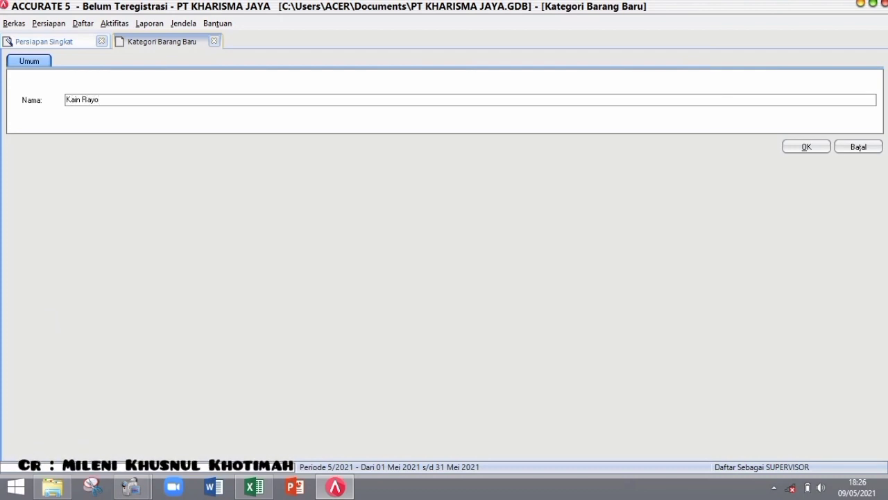
key("Return")
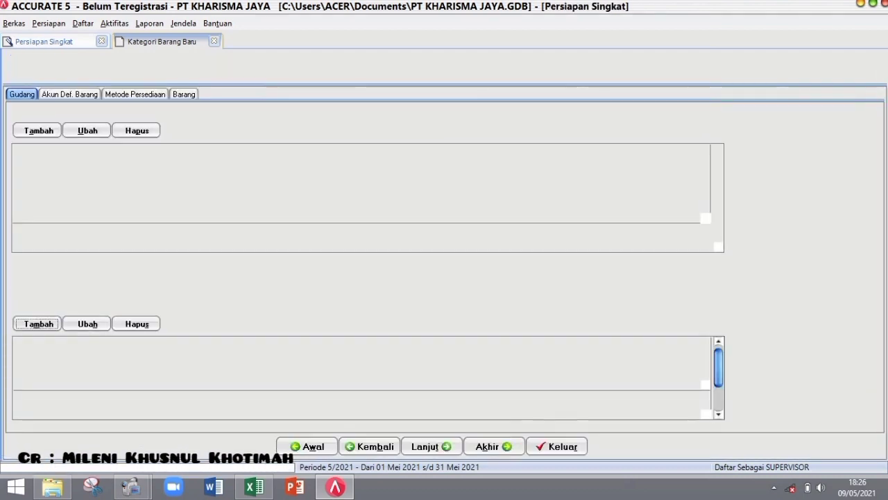
left_click(46, 322)
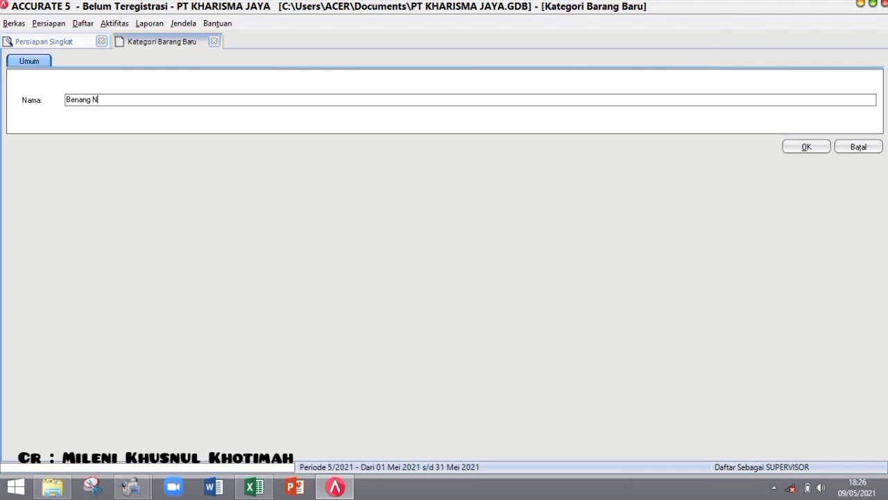
key("Return")
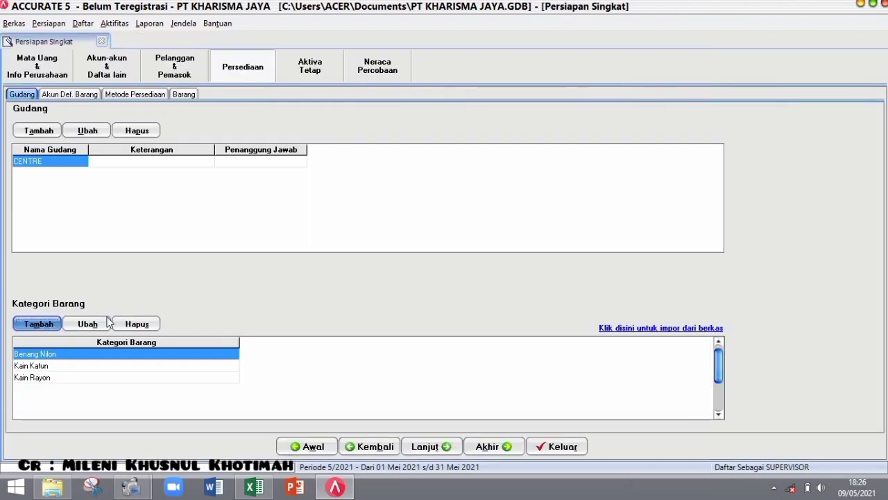
left_click(428, 445)
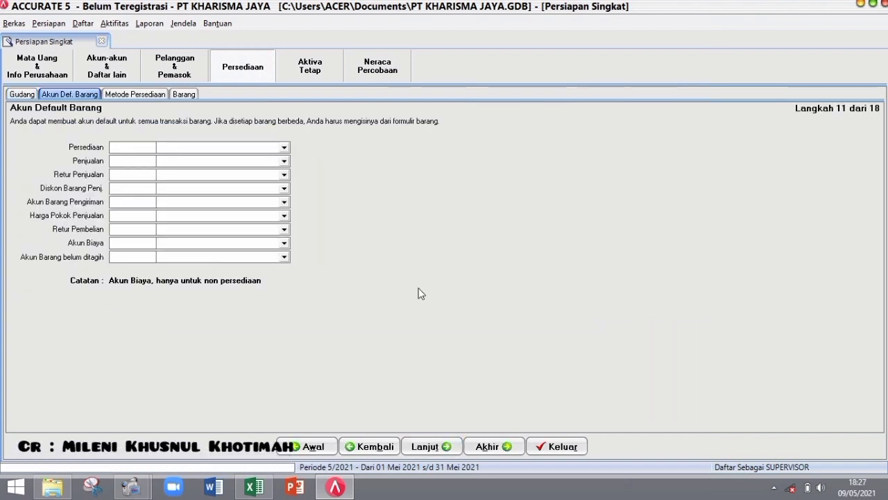
- Set inventory and shipped-item accounts to Persediaan Kain and sales to Penjualan Kain, with matching return and discount accounts
left_click(284, 148)
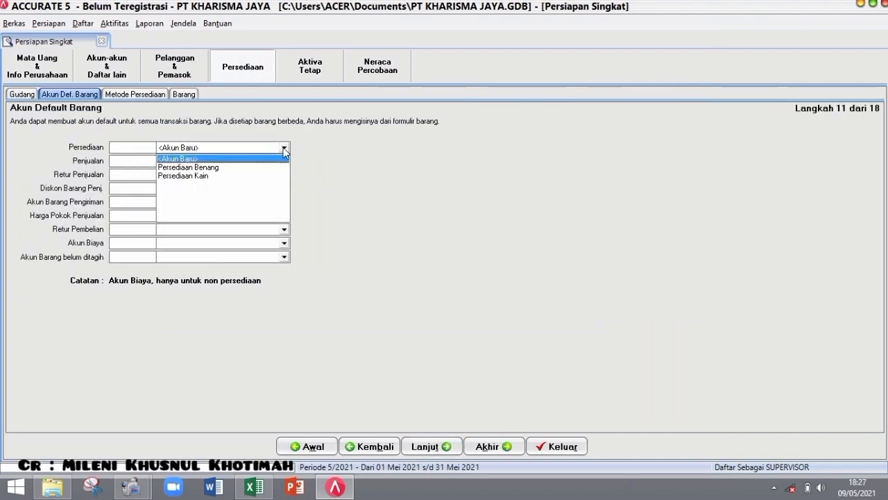
left_click(277, 176)
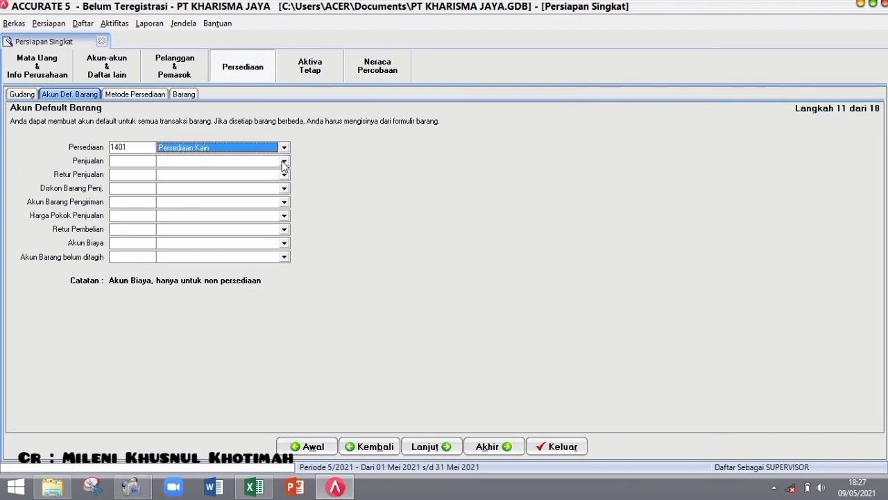
left_click(281, 165)
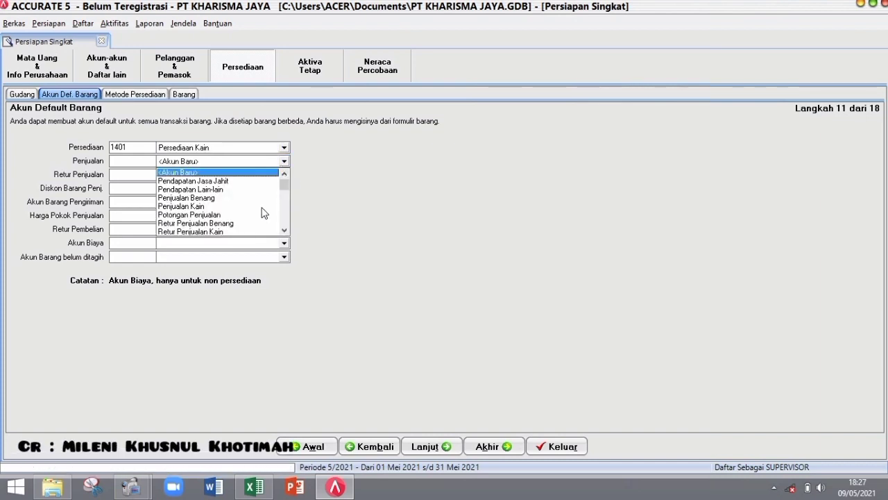
left_click(265, 206)
left_click(284, 176)
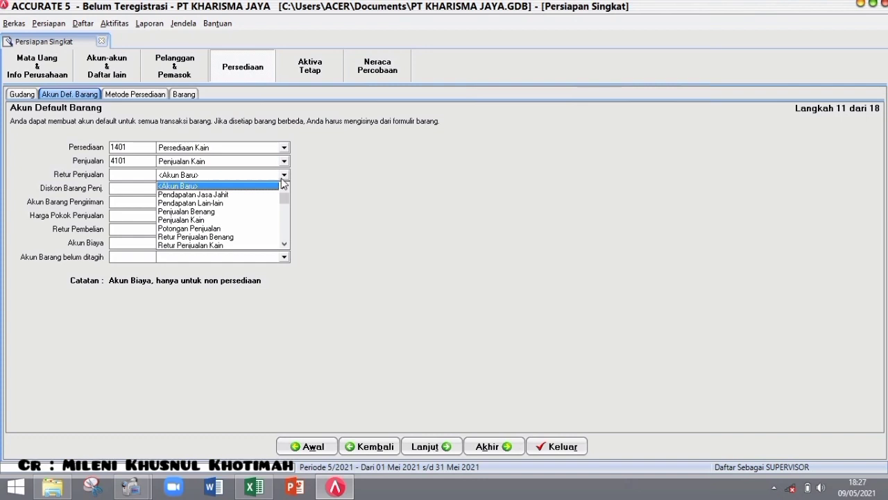
left_click(251, 247)
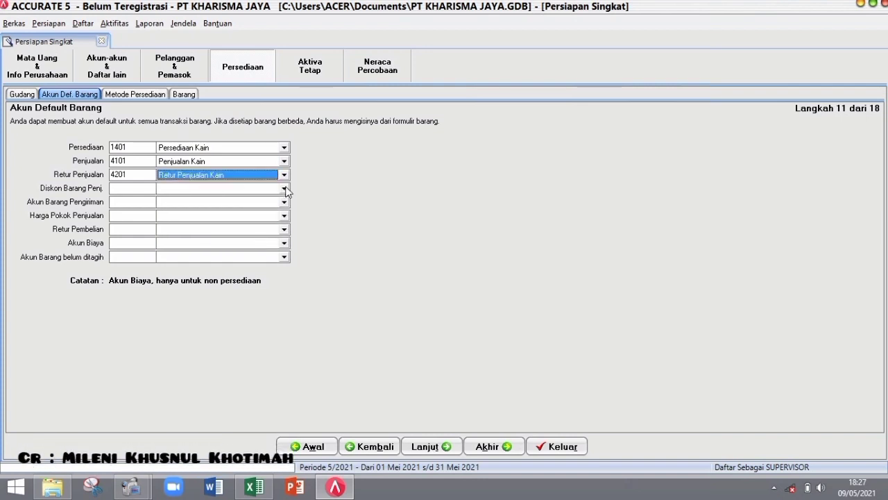
left_click(284, 189)
left_click(260, 241)
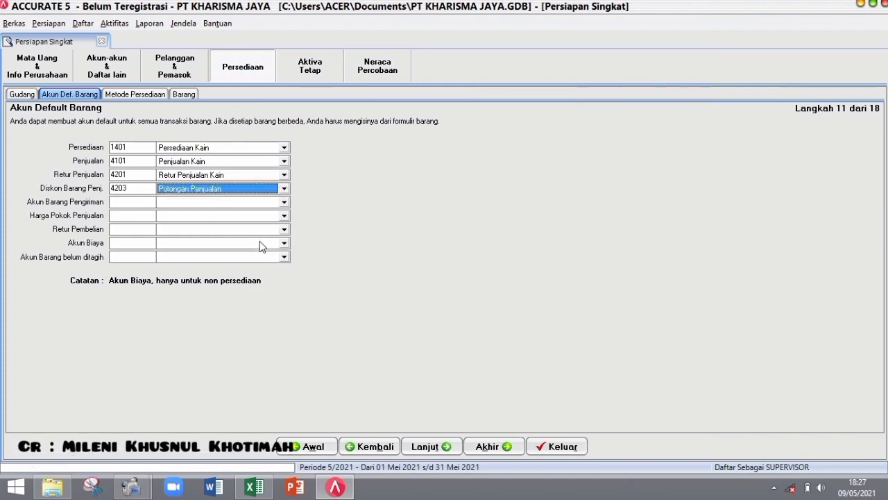
left_click(284, 202)
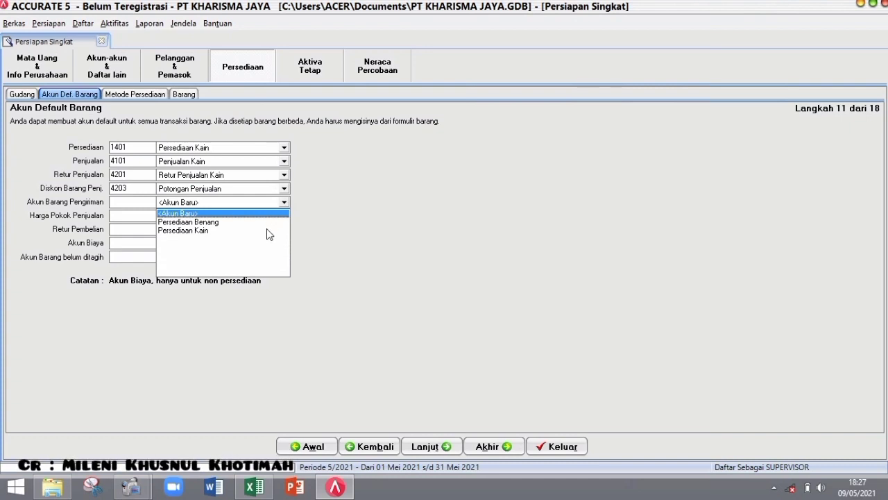
left_click(267, 230)
- Set COGS to HPP Kain, purchase returns to Persediaan Kain, expense to Beban Lain-lain, unbilled to Hutang Penerimaan Barang
left_click(284, 219)
left_click(284, 217)
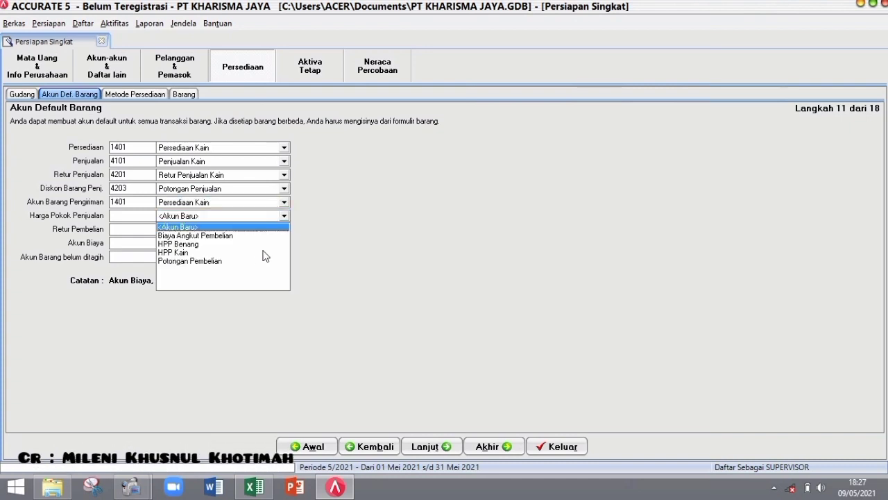
left_click(262, 253)
left_click(285, 230)
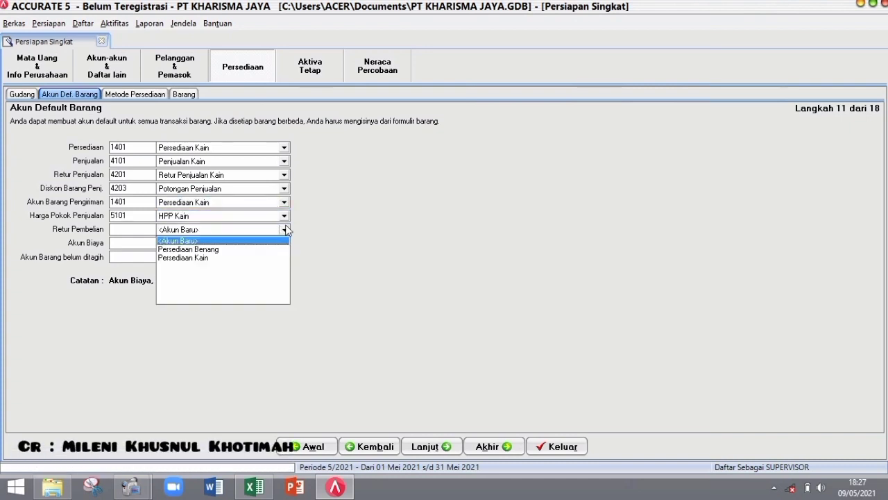
left_click(256, 257)
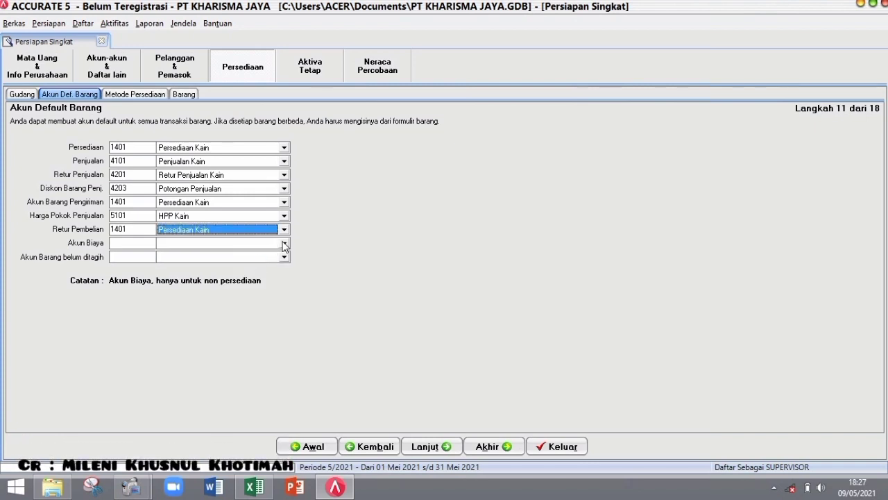
left_click(284, 244)
left_click(254, 280)
left_click(284, 257)
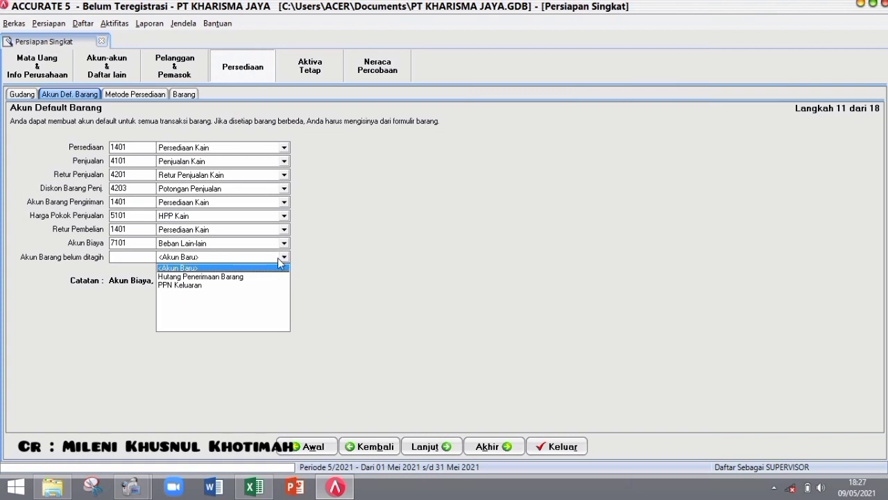
left_click(251, 286)
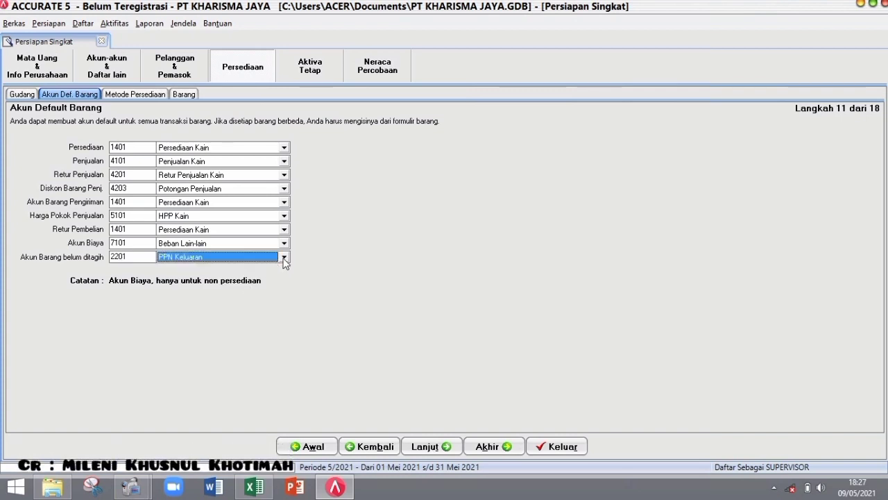
left_click(284, 260)
left_click(263, 276)
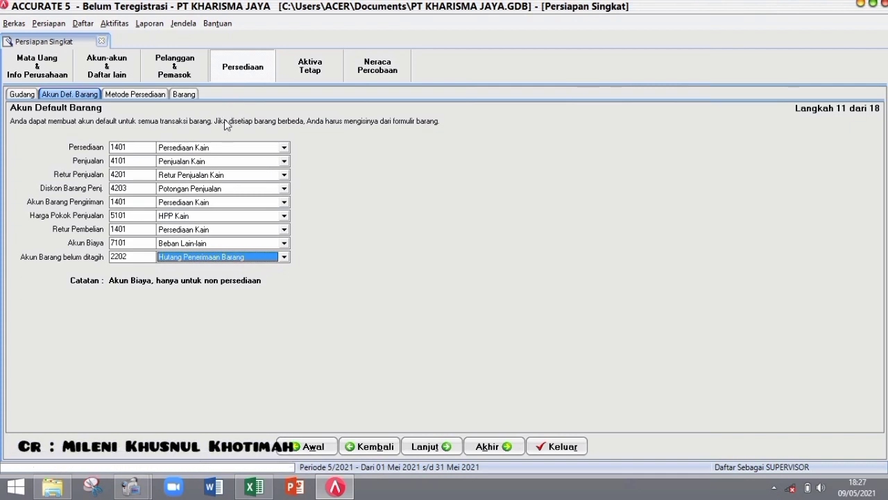
left_click(426, 446)
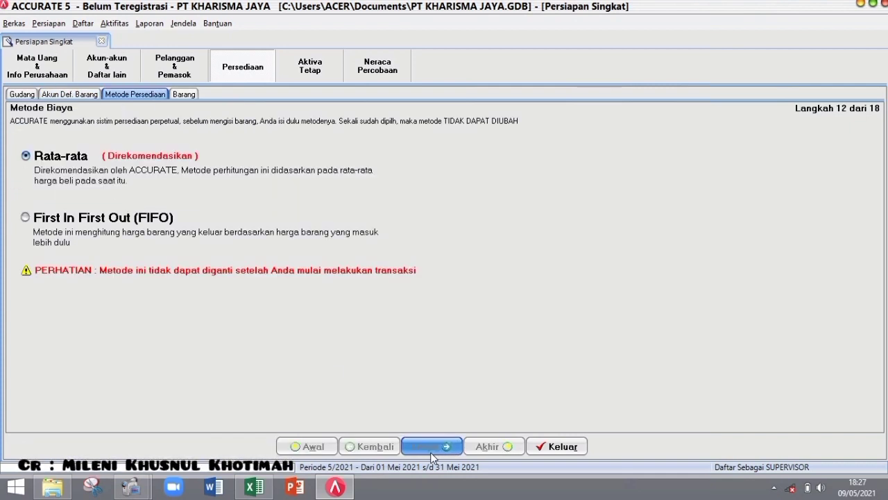
- Choose FIFO costing, then load item data from the Excel file 4. Daftar Barang.xls
left_click(105, 219)
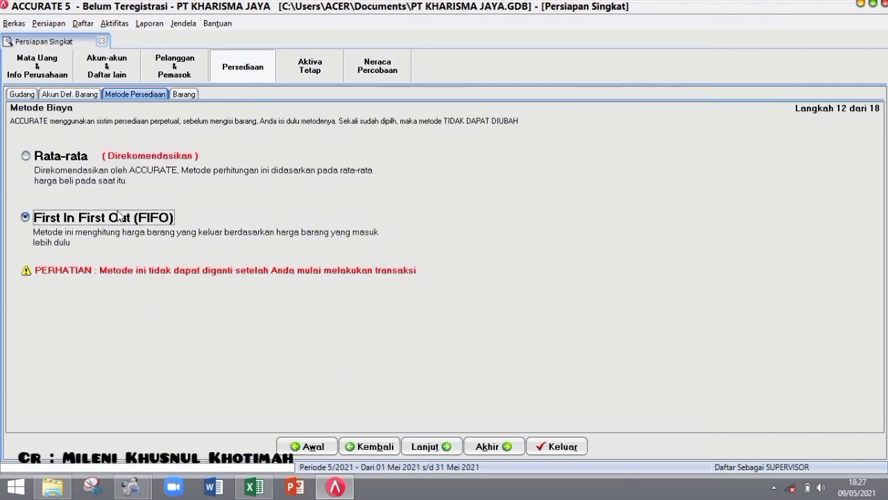
left_click(426, 444)
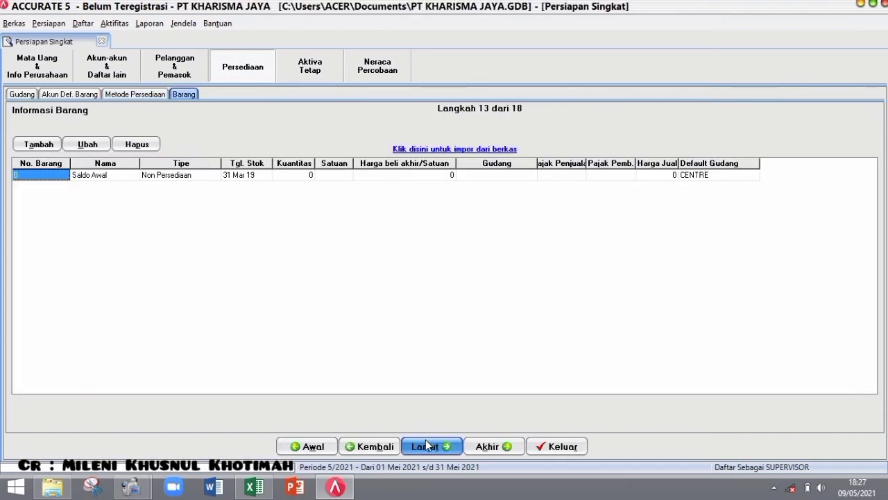
left_click(436, 149)
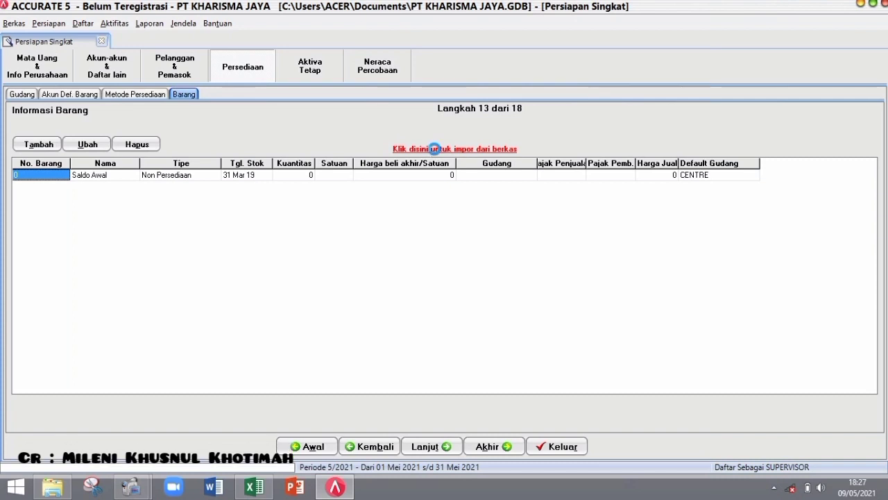
left_click(733, 61)
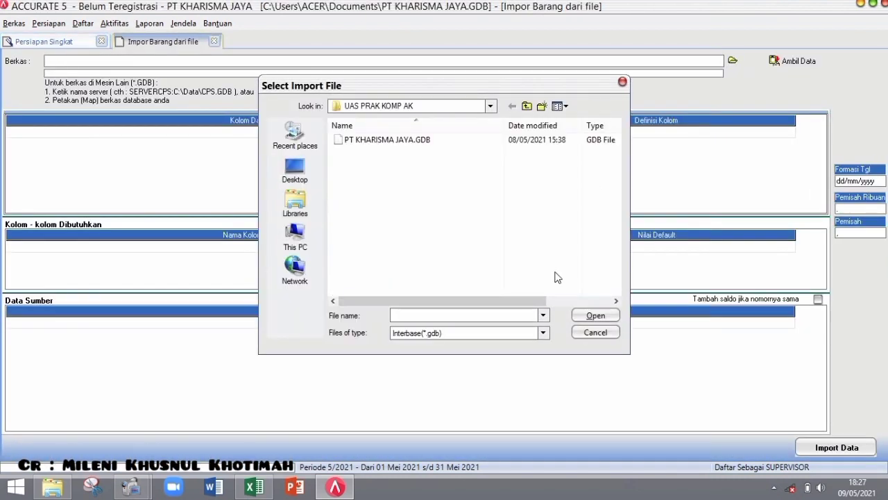
left_click(543, 333)
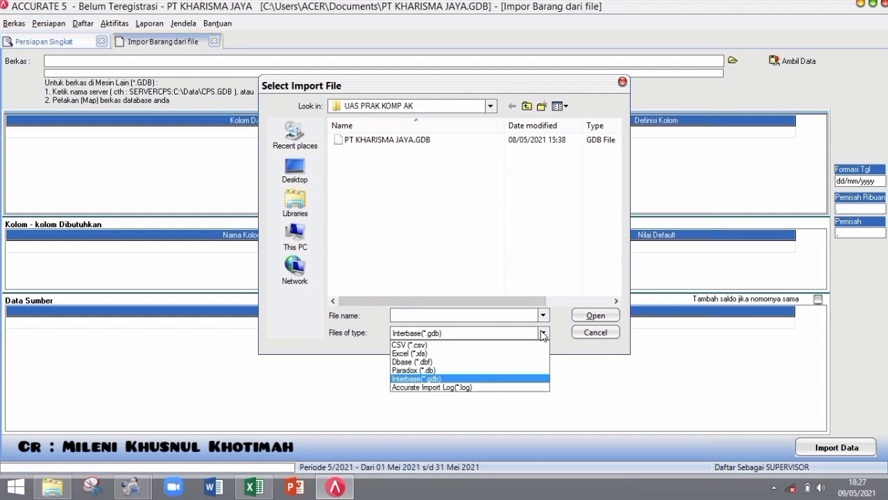
left_click(490, 359)
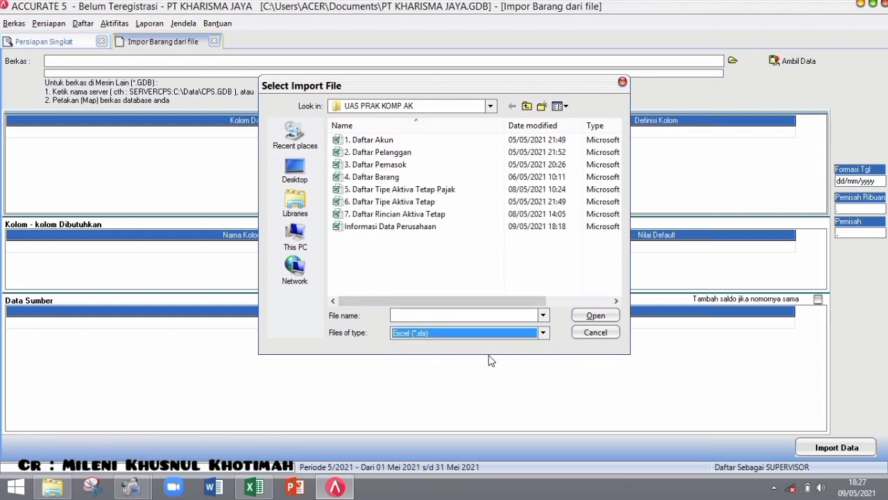
double_click(488, 177)
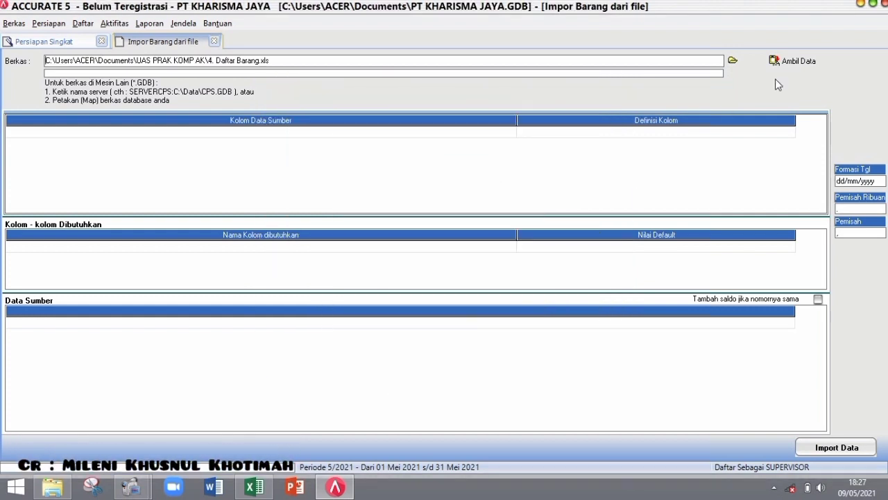
left_click(789, 63)
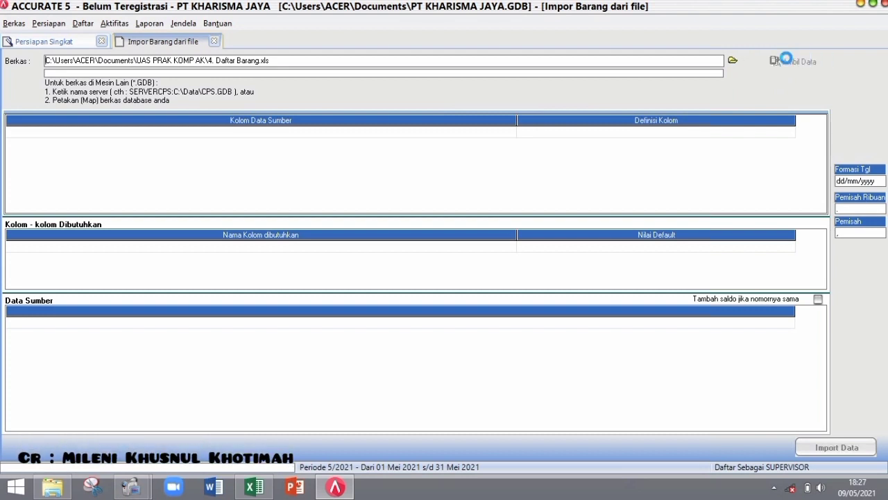
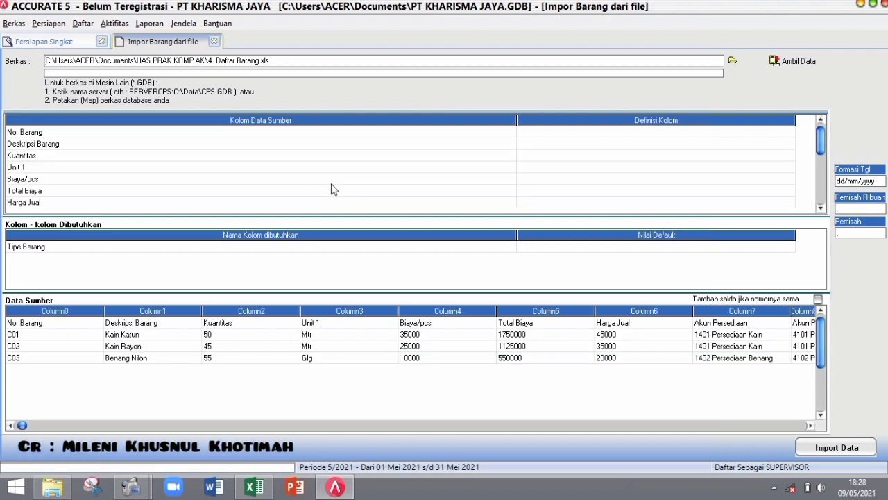
- Delete the No. Barang header row from the source data
right_click(93, 327)
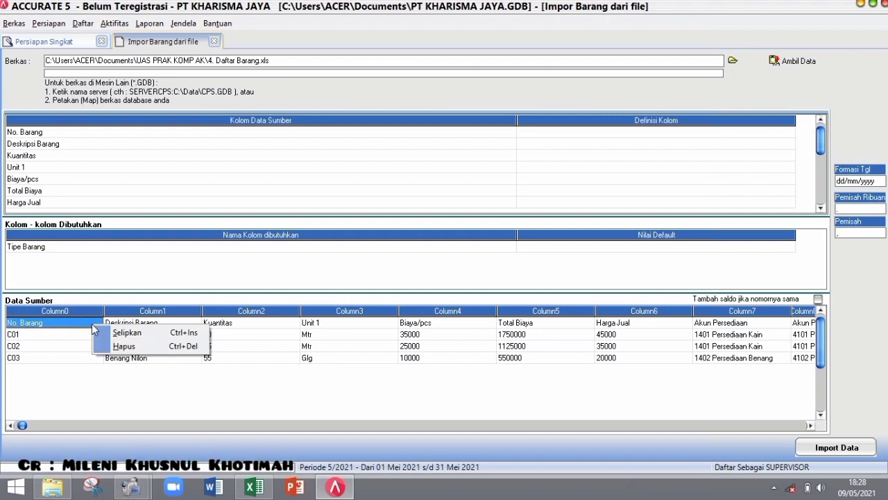
left_click(126, 345)
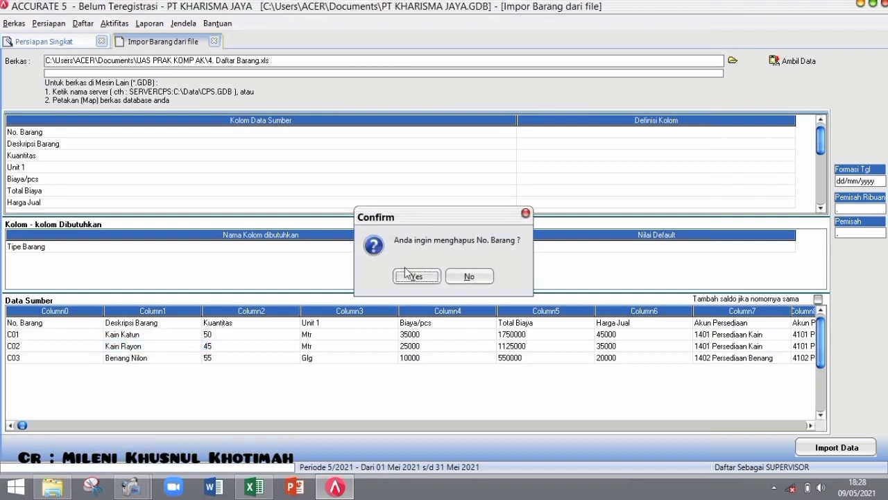
left_click(416, 276)
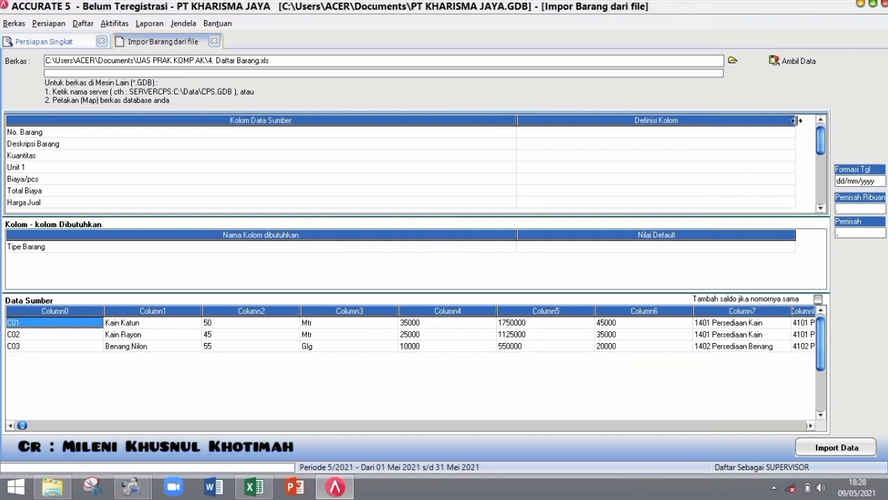
- Map the No. Barang, Deskripsi Barang, Kuantitas and Unit 1 columns to their matching definitions
left_click(792, 135)
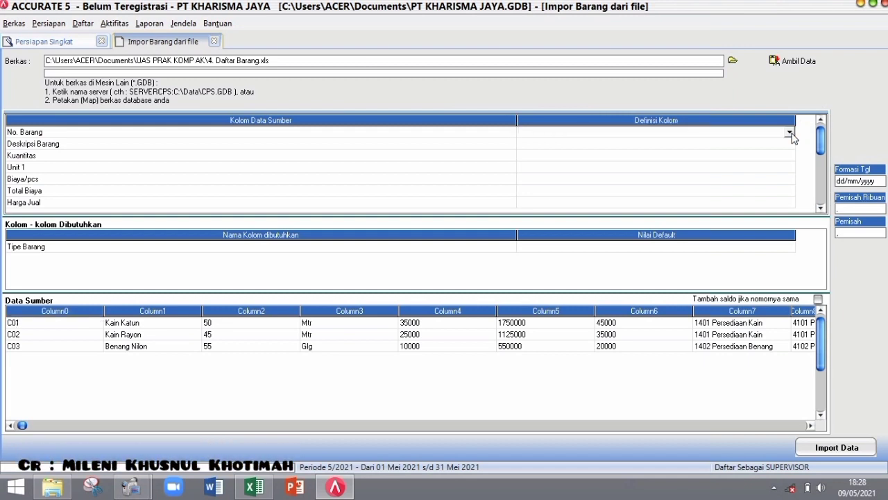
left_click(791, 133)
left_click(786, 147)
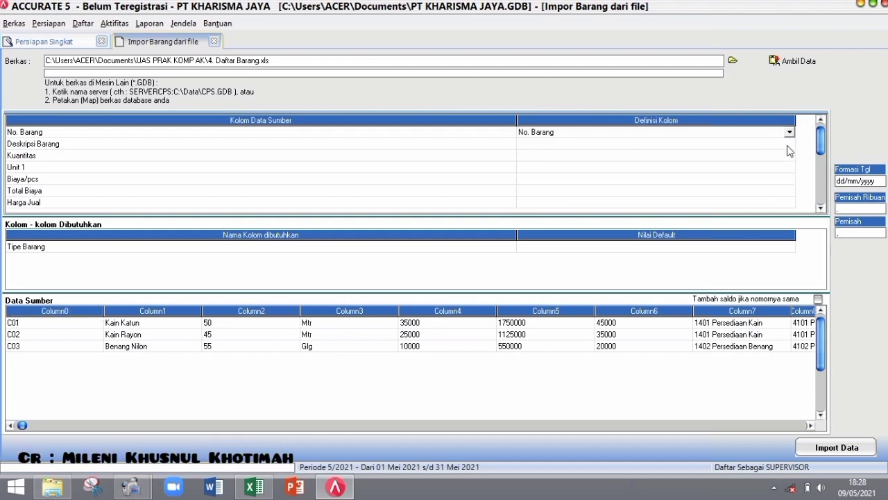
left_click(789, 146)
left_click(790, 143)
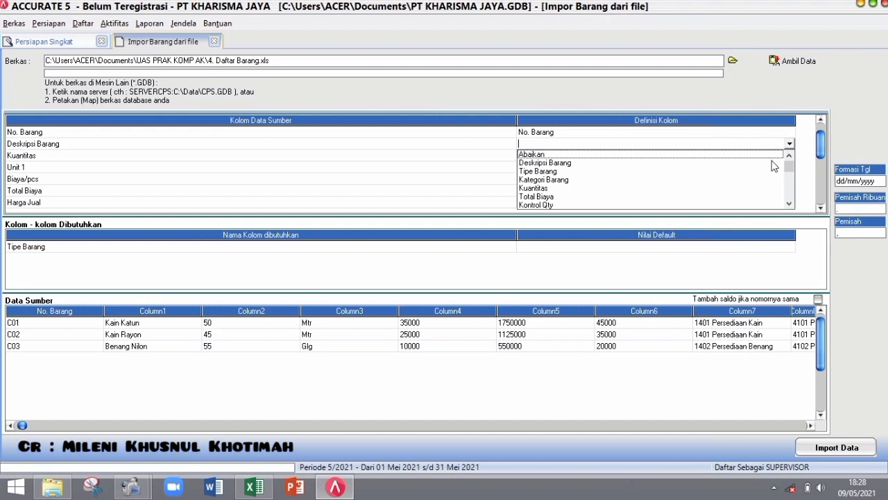
left_click(775, 163)
left_click(788, 157)
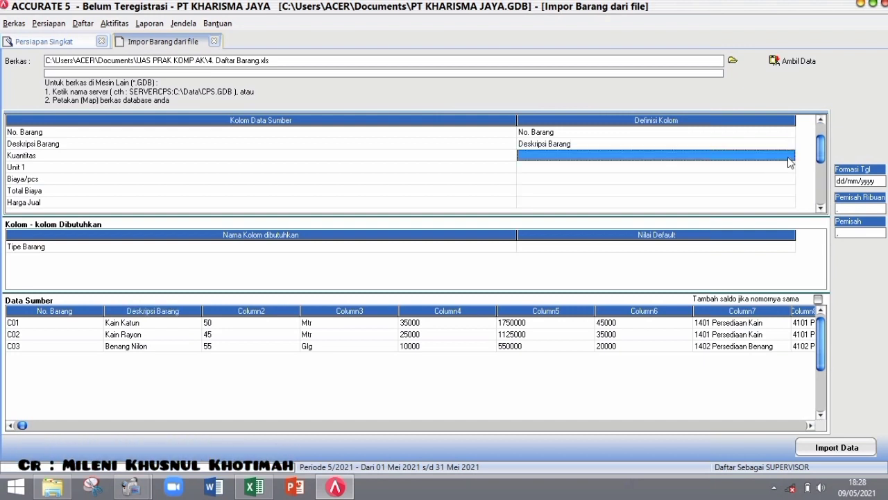
left_click(789, 157)
left_click(790, 156)
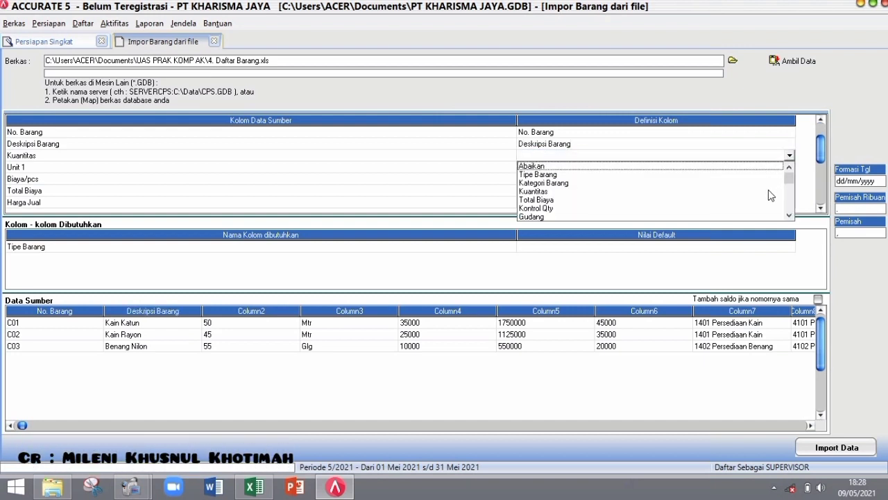
left_click(768, 190)
left_click(792, 170)
left_click(792, 171)
left_click(789, 167)
scroll(793, 216, "down", 1)
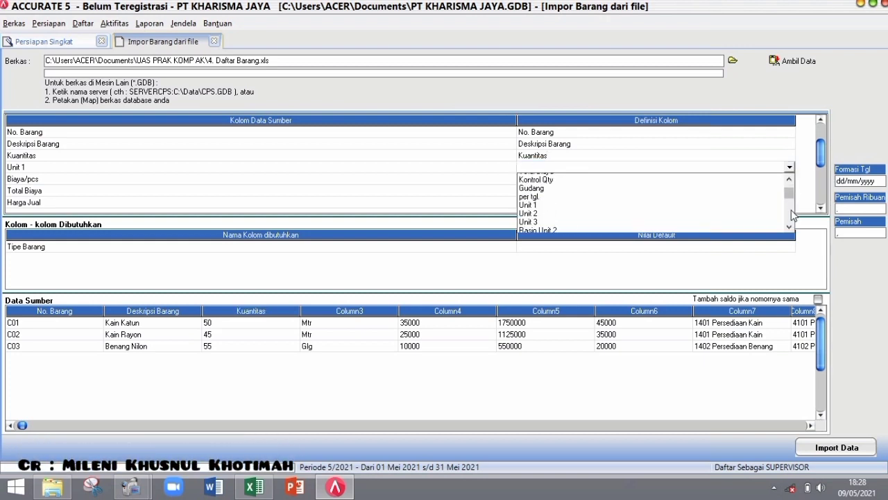
scroll(793, 215, "down", 1)
left_click(535, 188)
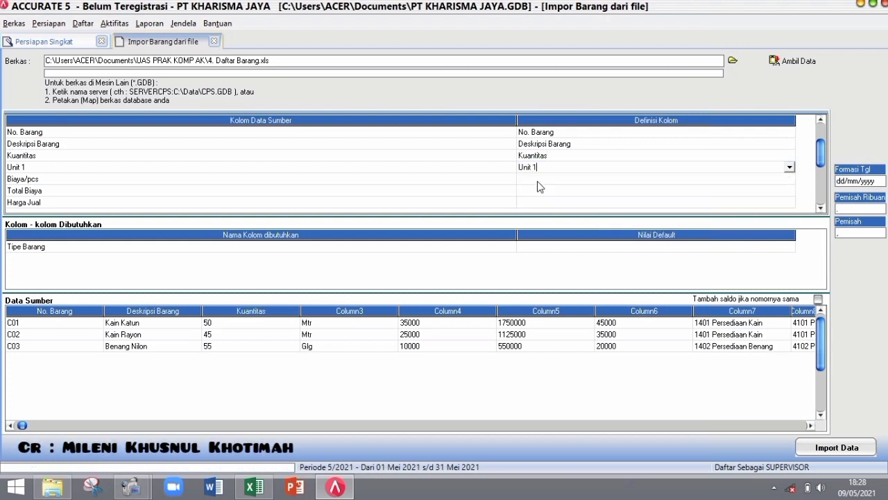
- Set Biaya/pcs to Abaikan, Total Biaya to Total Biaya, and Harga Jual to Def. Harga Jual 1
left_click(792, 179)
left_click(792, 179)
left_click(789, 179)
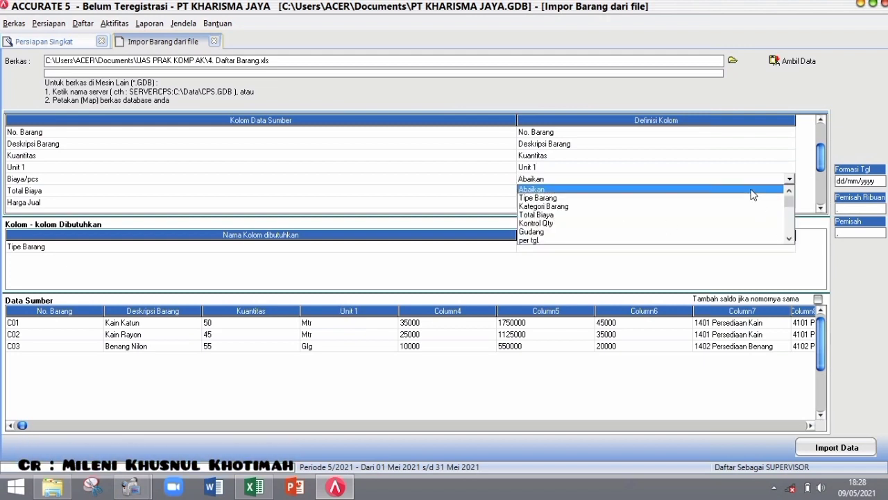
left_click(752, 189)
left_click(789, 192)
left_click(789, 191)
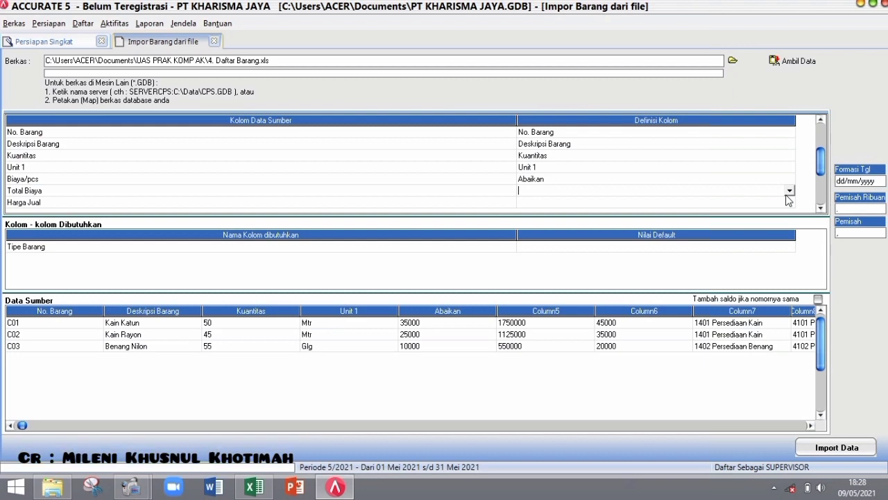
left_click(789, 190)
left_click(551, 226)
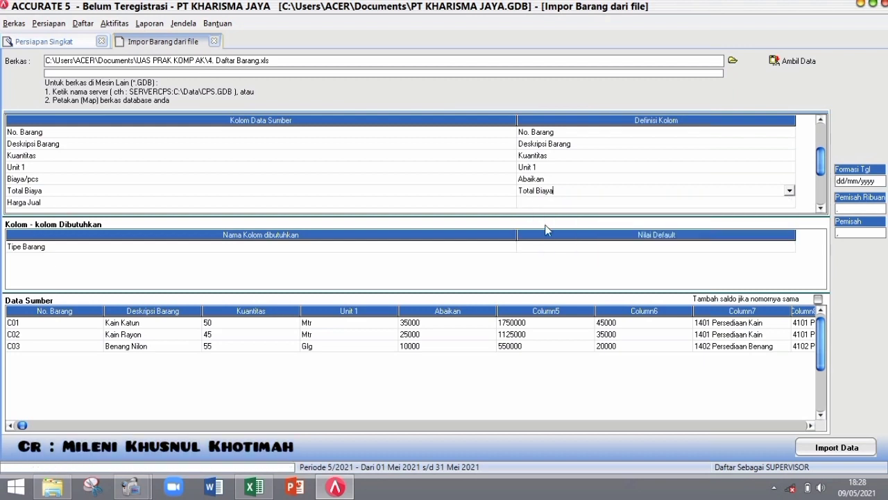
left_click(791, 202)
left_click(789, 202)
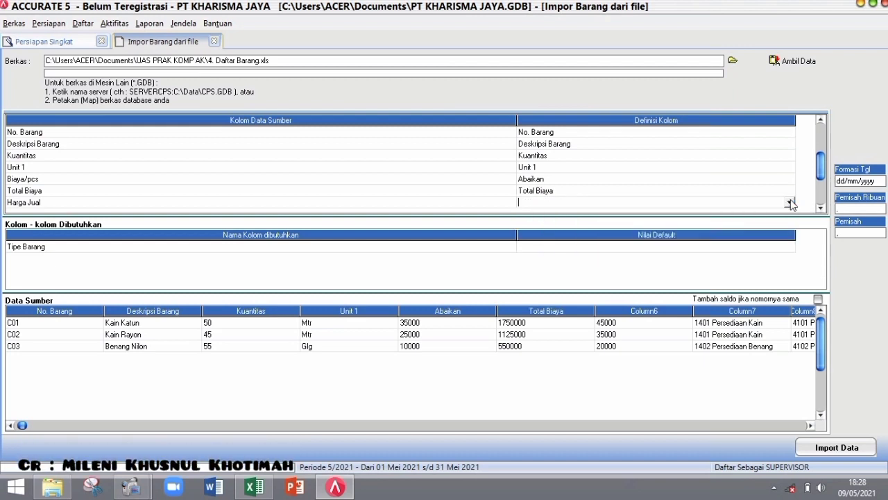
left_click(789, 202)
scroll(789, 250, "down", 6)
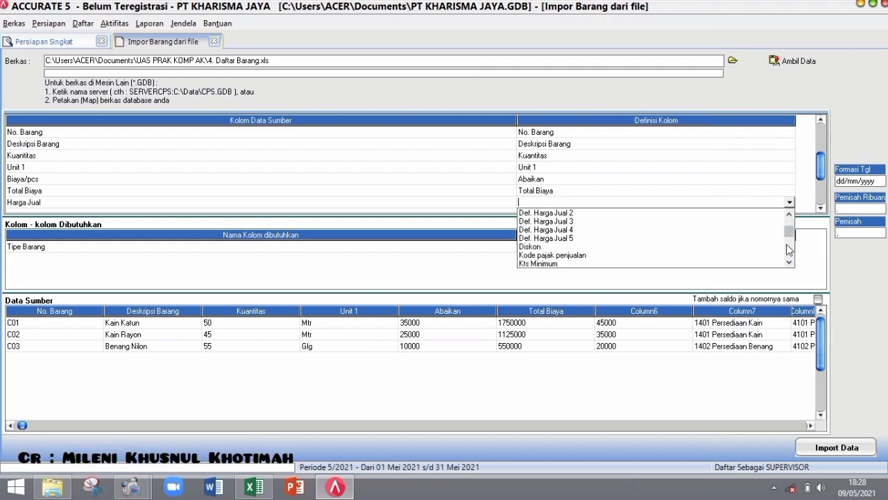
scroll(763, 232, "up", 3)
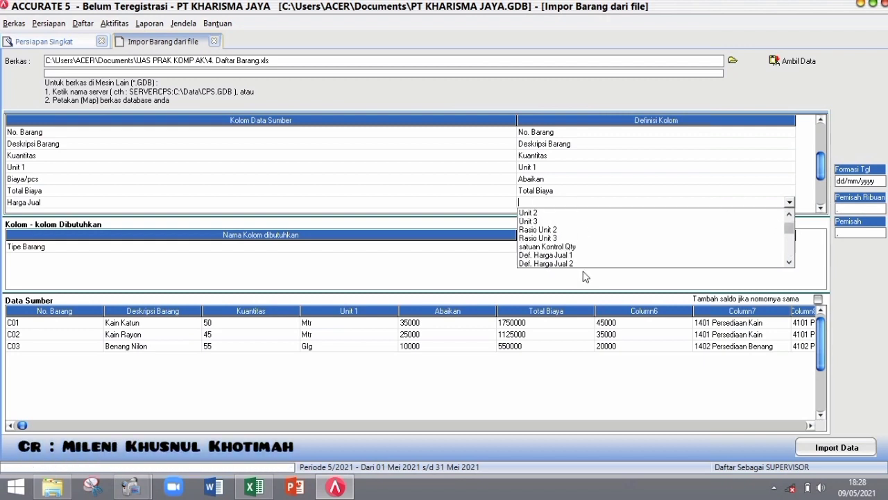
left_click(574, 256)
left_click(821, 198)
left_click(791, 155)
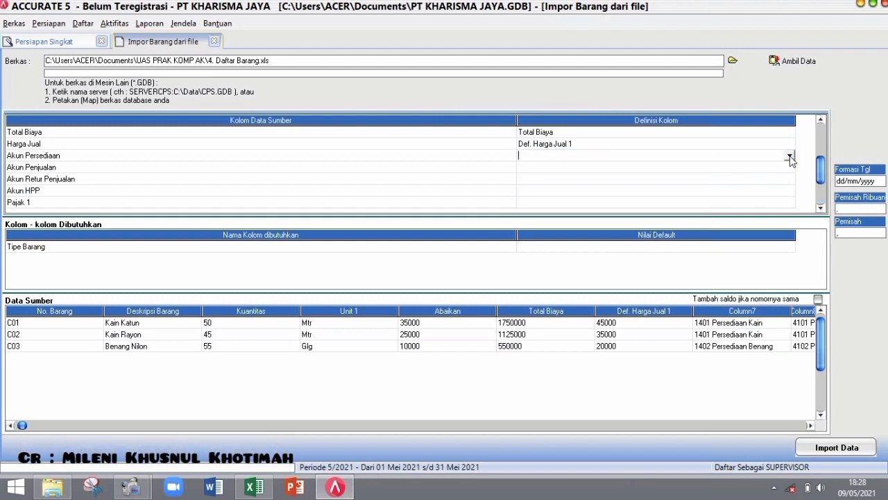
- Map Akun Persediaan to Akun persediaan/beban, linking 1401 Persediaan Kain and 1402 Persediaan Benang
left_click(789, 155)
left_click(789, 155)
left_click(791, 206)
left_click(791, 206)
left_click(791, 206)
left_click(602, 184)
left_click(261, 38)
left_click(261, 38)
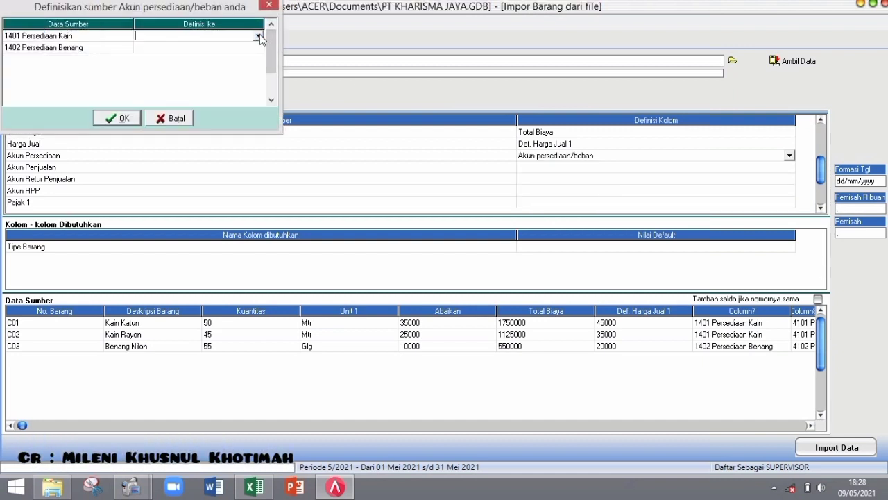
left_click(258, 35)
left_click(245, 80)
left_click(260, 49)
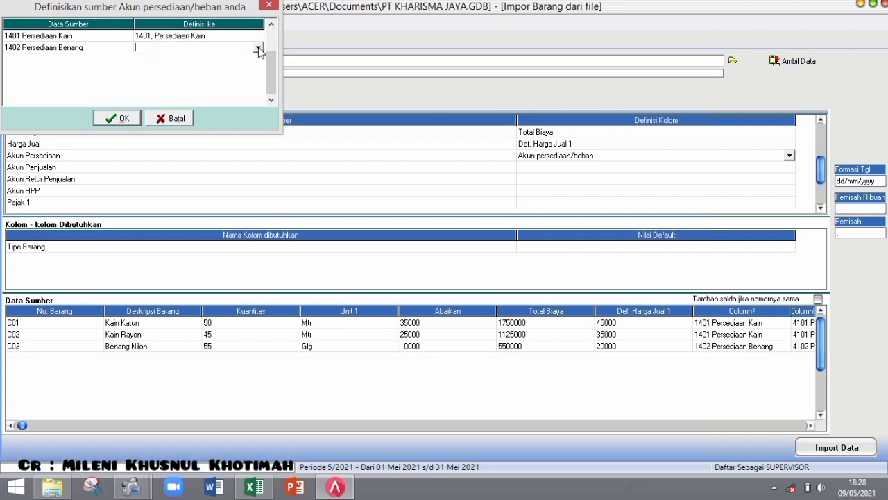
left_click(258, 49)
left_click(224, 100)
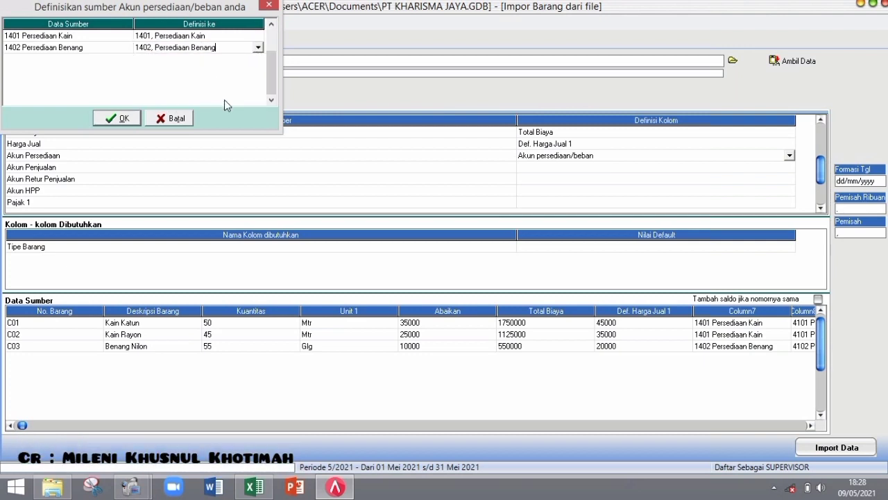
left_click(118, 127)
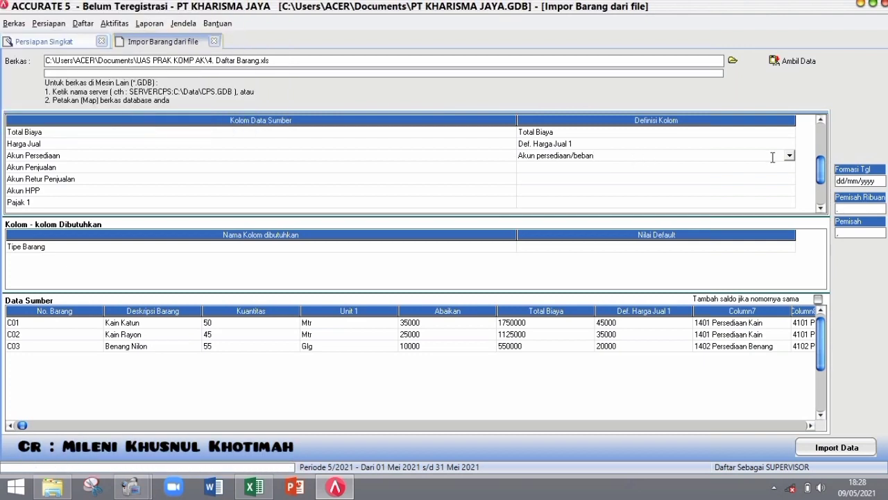
- Map Akun Penjualan, linking 4101 to Penjualan Kain and 4102 to Penjualan Benang
left_click(792, 168)
left_click(789, 167)
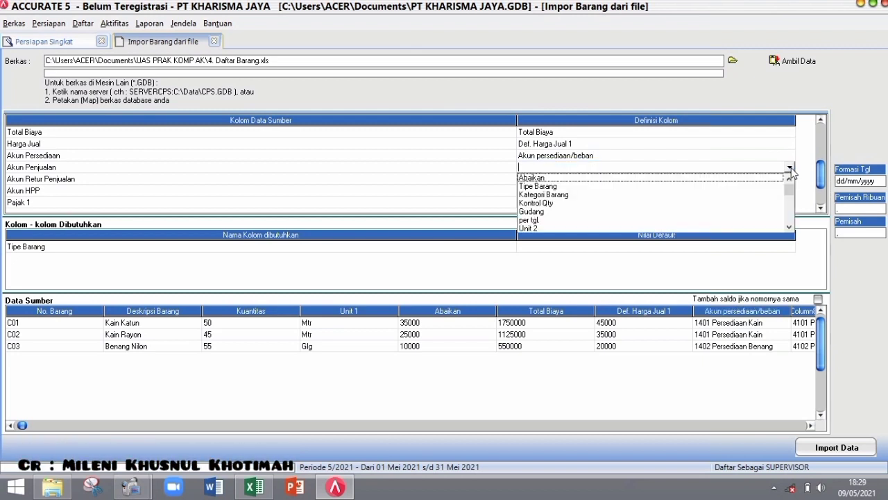
scroll(796, 220, "down", 6)
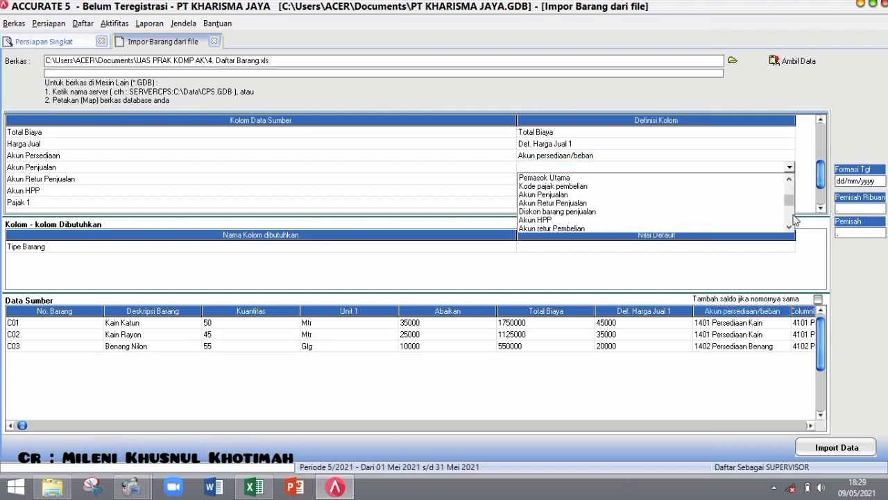
left_click(574, 195)
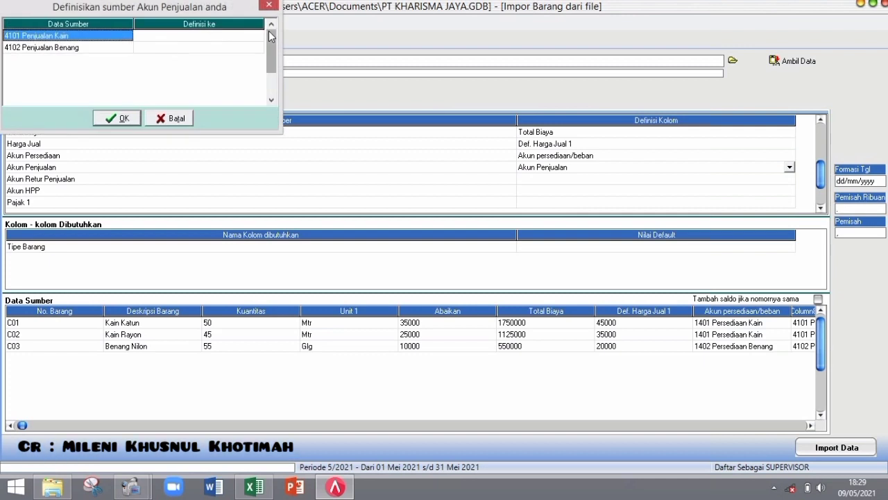
left_click(254, 39)
left_click(260, 36)
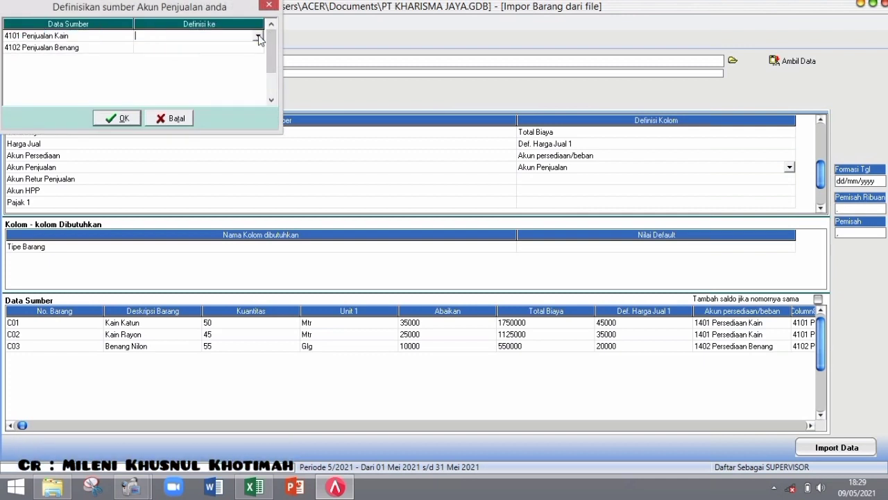
left_click(258, 36)
scroll(270, 84, "down", 7)
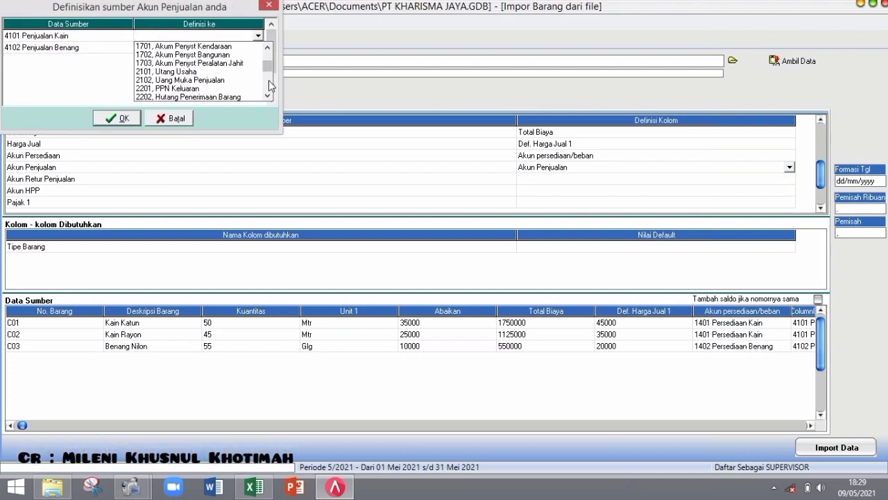
scroll(270, 85, "down", 1)
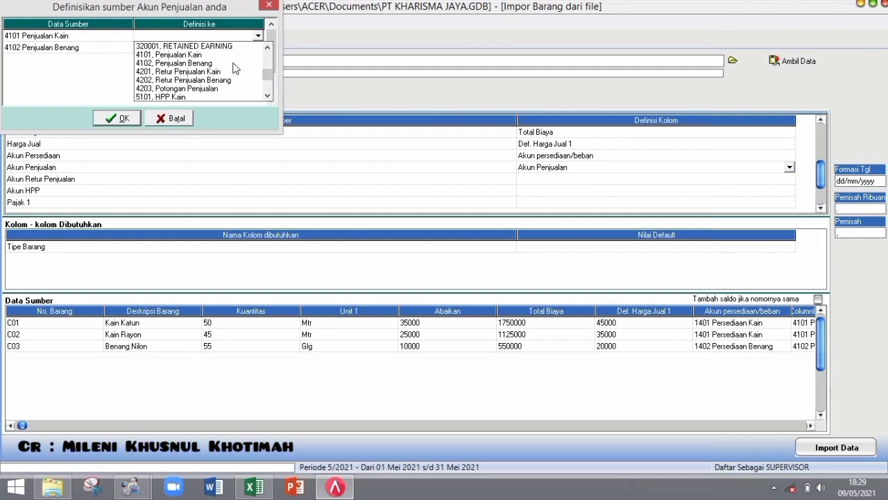
left_click(236, 55)
left_click(259, 48)
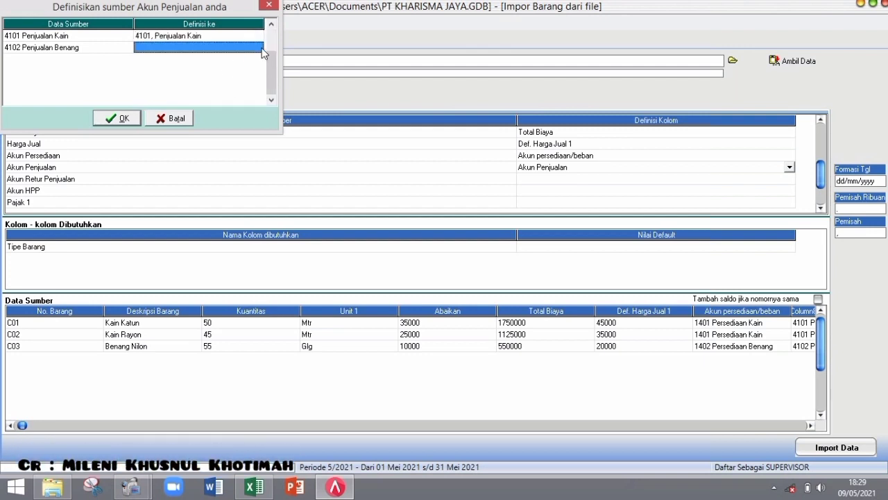
left_click(259, 48)
scroll(269, 91, "down", 5)
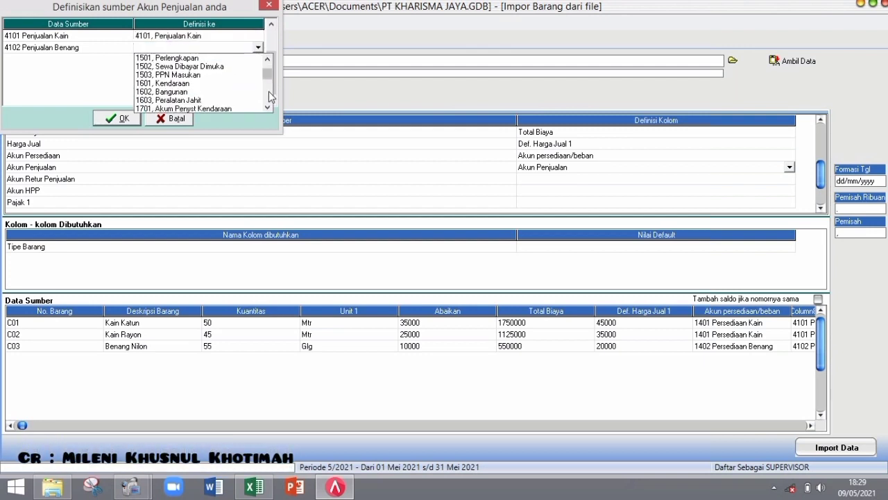
scroll(269, 91, "down", 2)
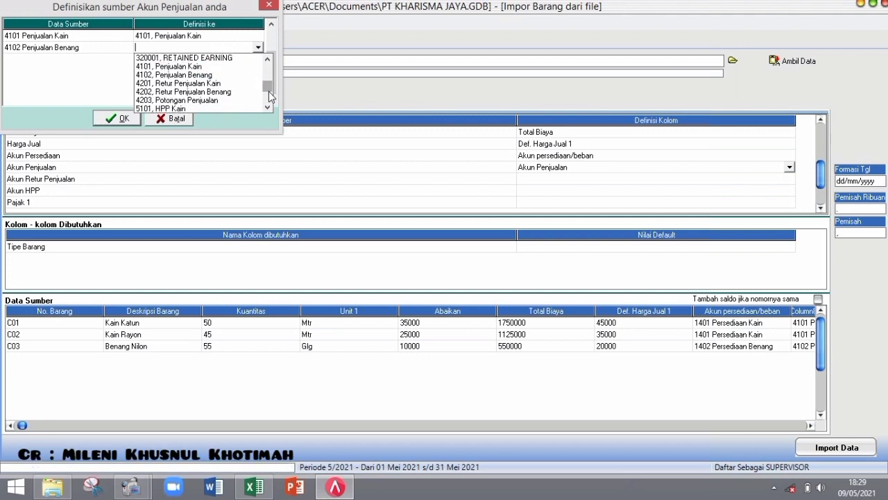
left_click(227, 75)
left_click(118, 119)
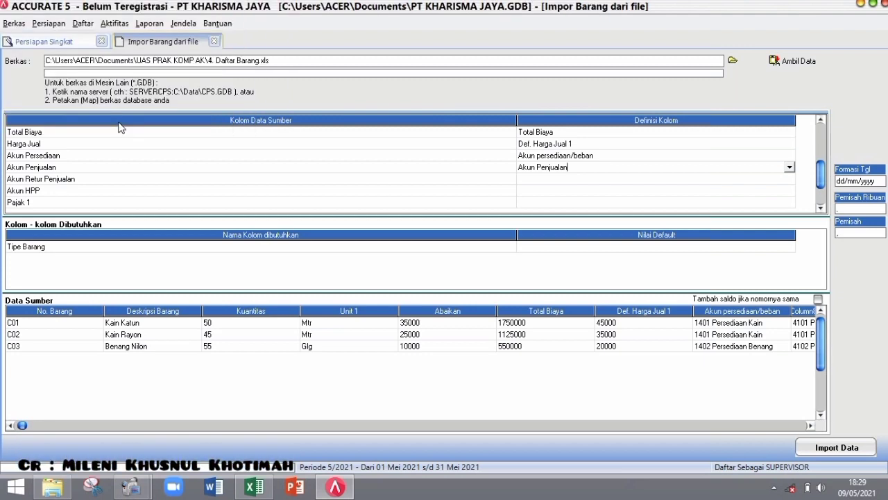
- Map Akun Retur Penjualan, linking 4201 Retur Penjualan Kain and 4202 Retur Penjualan Benang
left_click(790, 180)
left_click(791, 182)
left_click(789, 178)
left_click(789, 221)
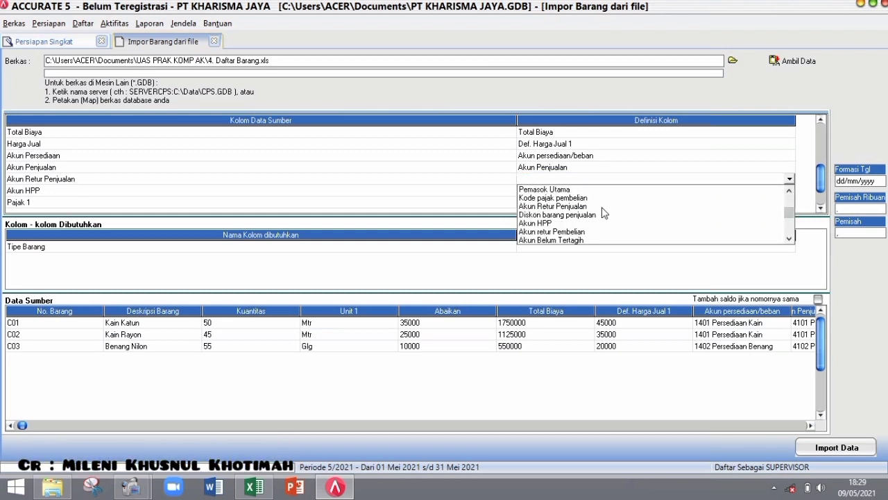
left_click(603, 207)
left_click(256, 40)
left_click(269, 94)
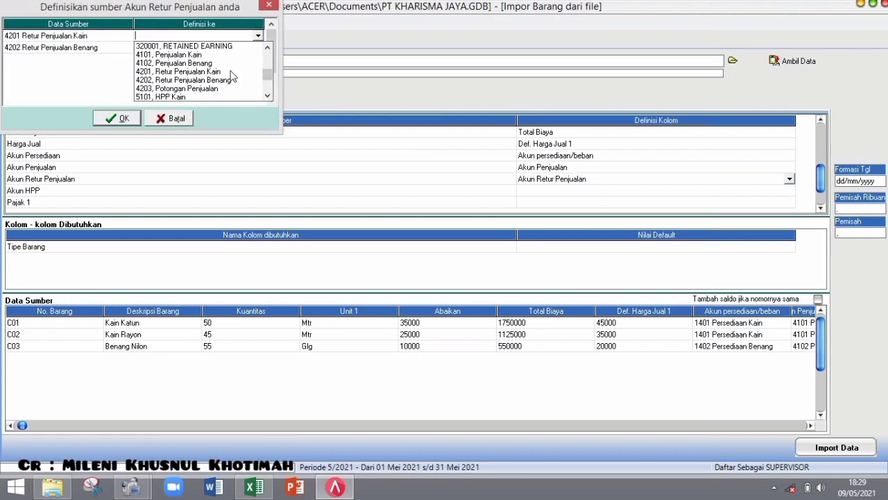
left_click(232, 71)
left_click(258, 49)
left_click(259, 50)
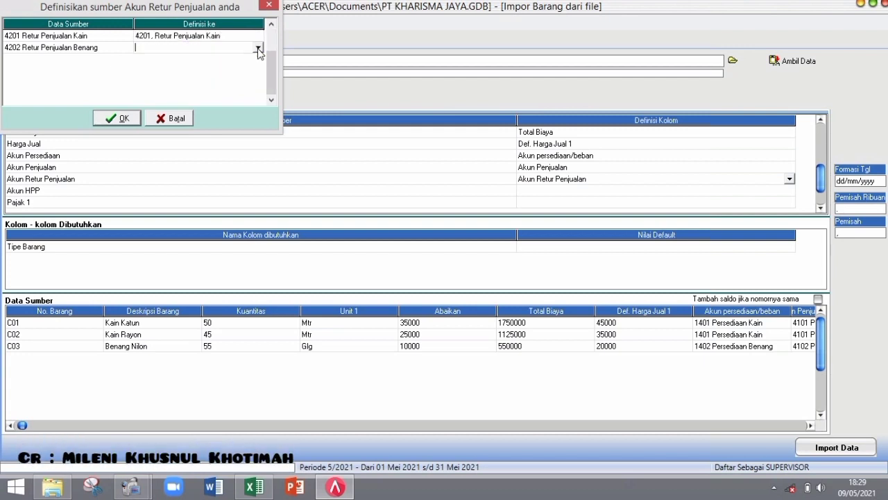
left_click(258, 47)
left_click(269, 102)
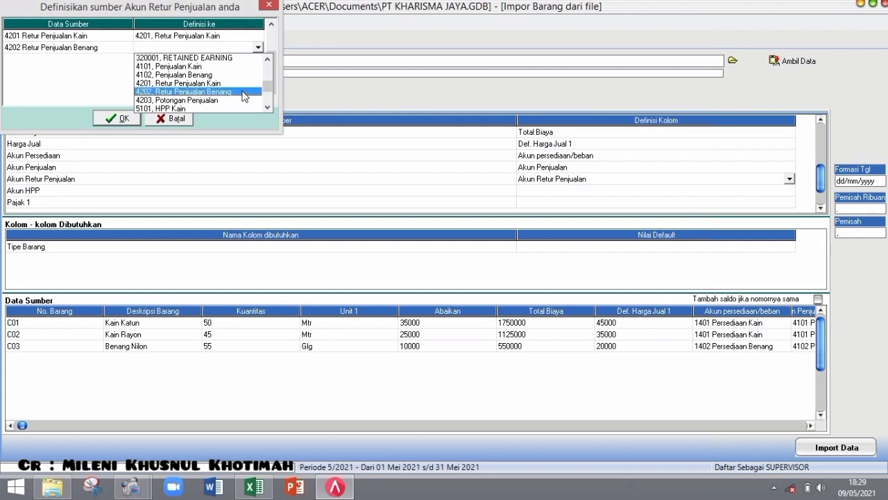
left_click(244, 92)
left_click(122, 121)
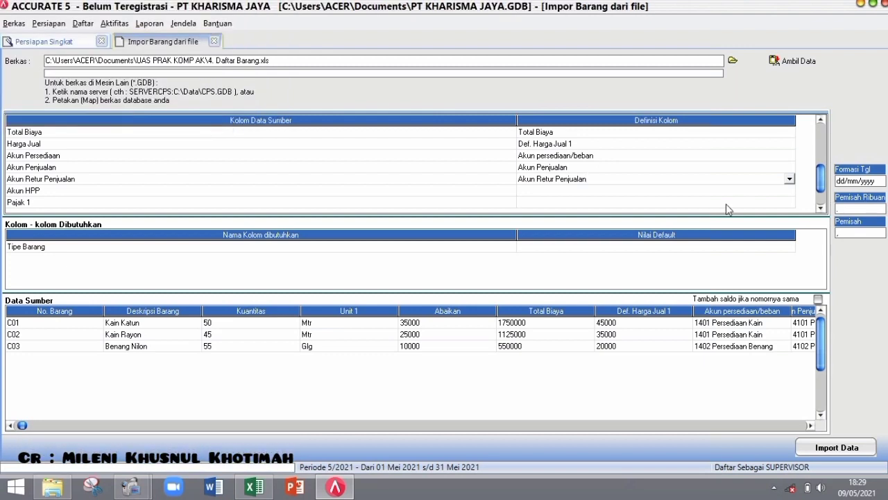
- Map Akun HPP, linking 5101 to HPP Kain and 5102 to HPP Benang
left_click(790, 190)
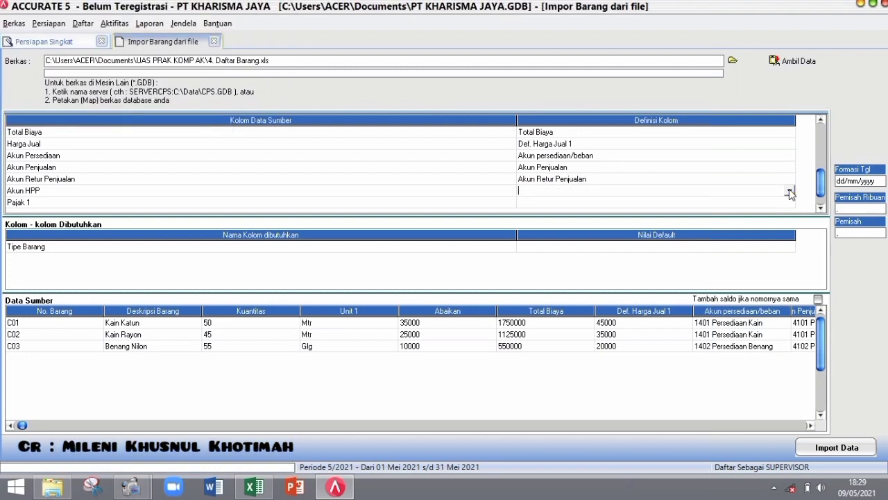
left_click(790, 192)
scroll(789, 243, "down", 4)
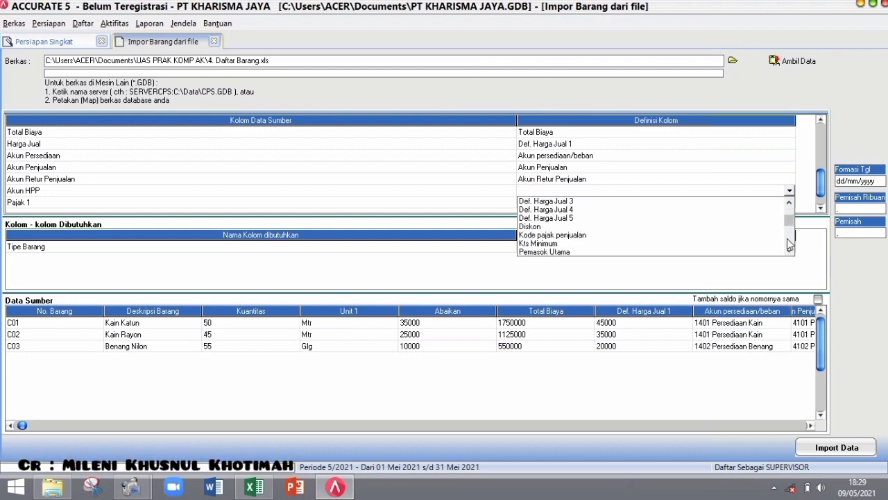
scroll(790, 244, "down", 3)
left_click(552, 227)
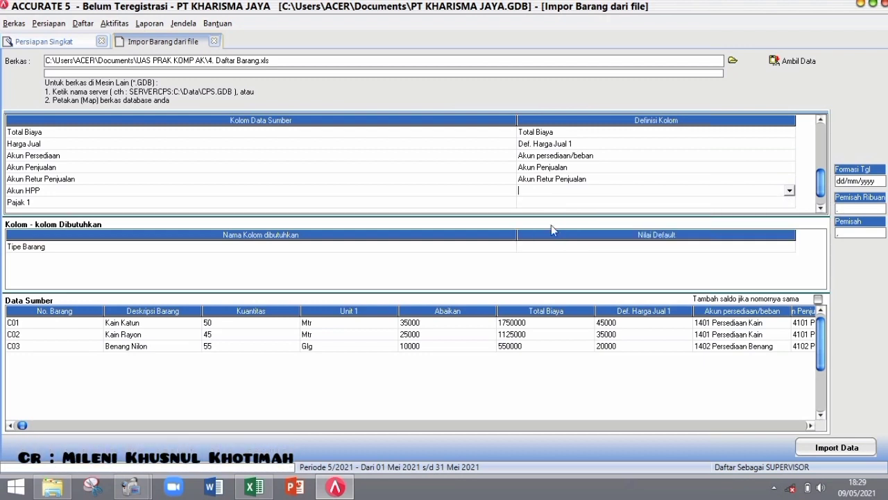
left_click(258, 36)
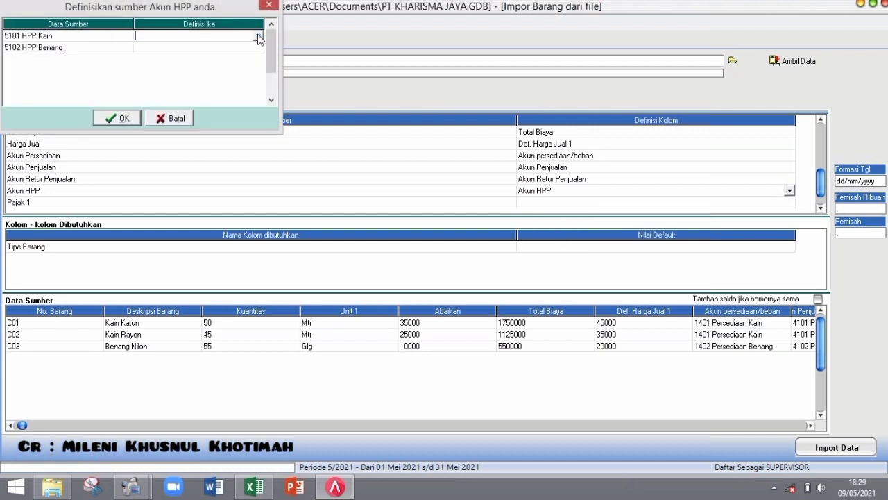
left_click(258, 37)
scroll(269, 91, "down", 4)
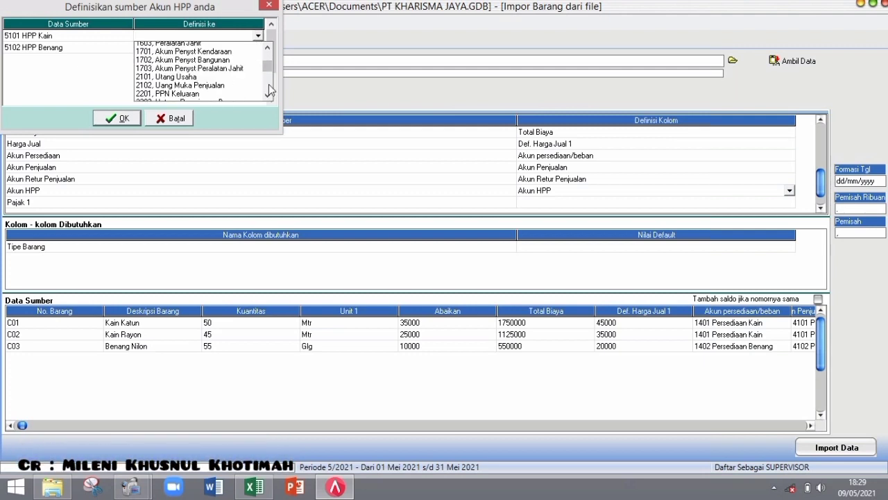
scroll(270, 90, "down", 7)
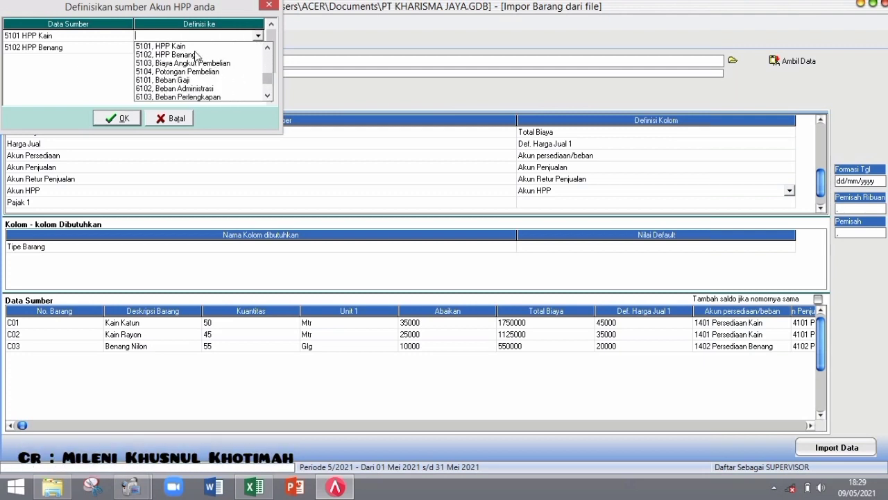
left_click(196, 46)
left_click(259, 47)
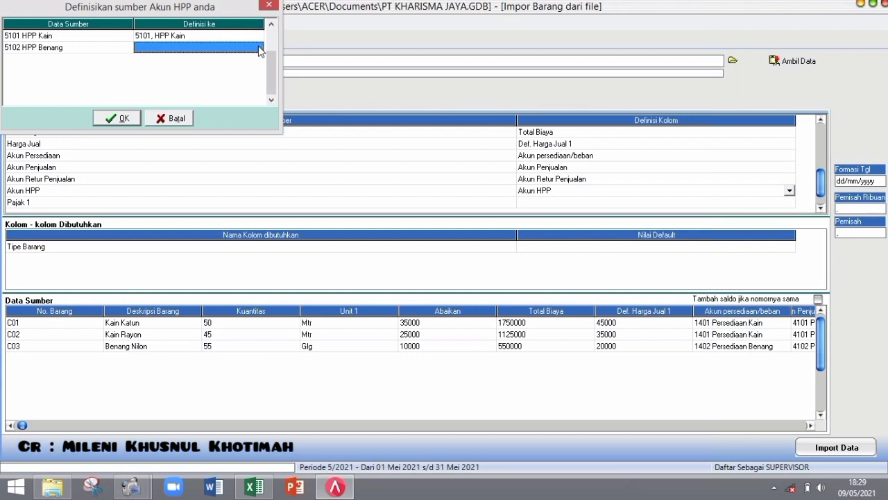
left_click(258, 47)
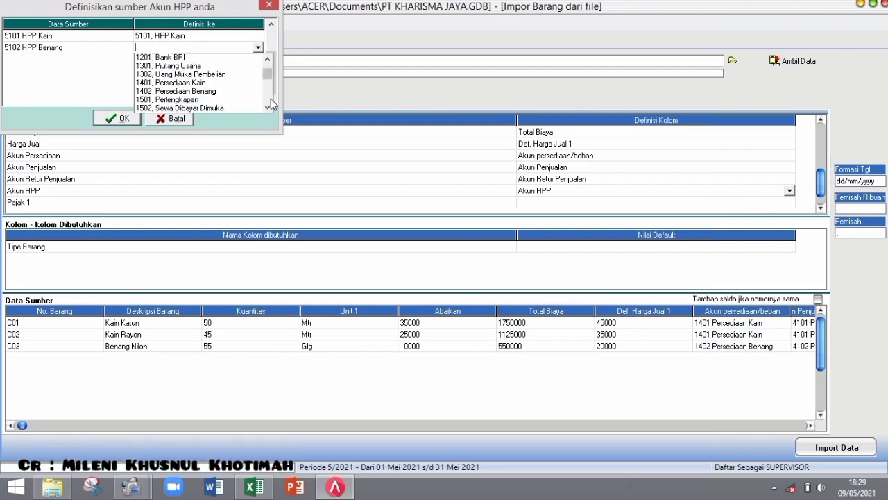
scroll(270, 99, "down", 10)
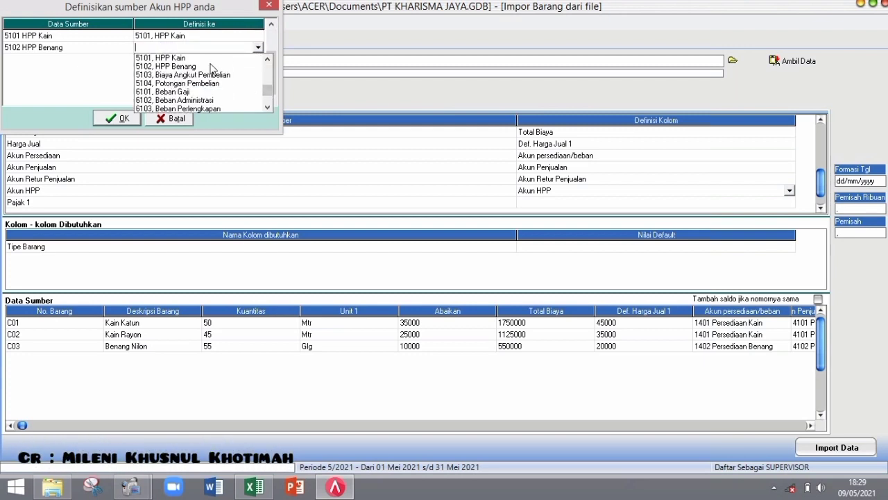
left_click(212, 67)
left_click(117, 118)
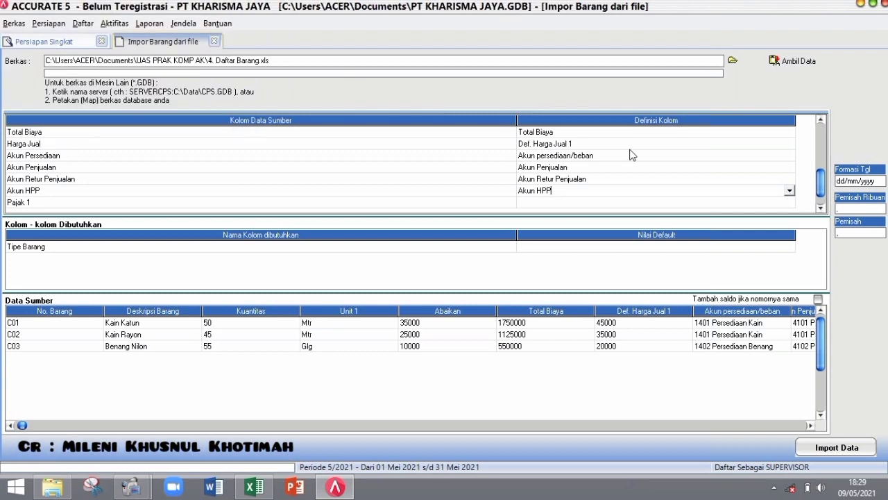
- Define Pajak 1 as Kode pajak penjualan, mapping tax code T to PPN
left_click(792, 204)
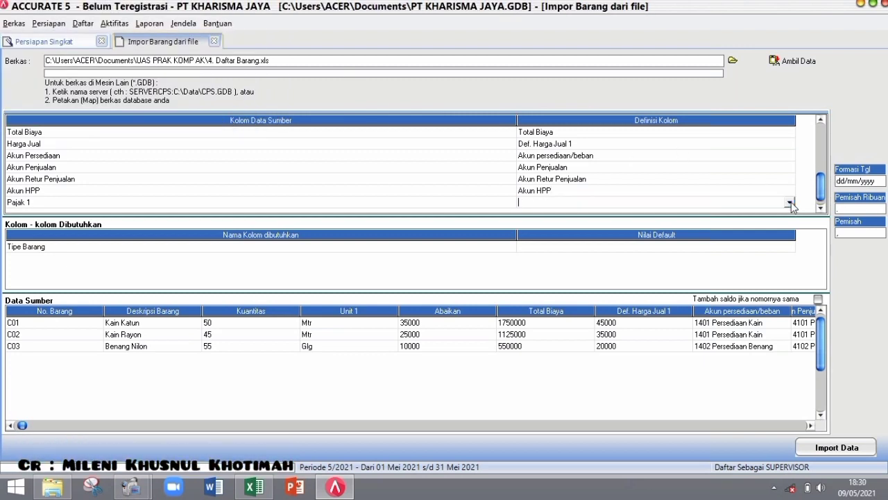
left_click(790, 202)
scroll(790, 249, "down", 2)
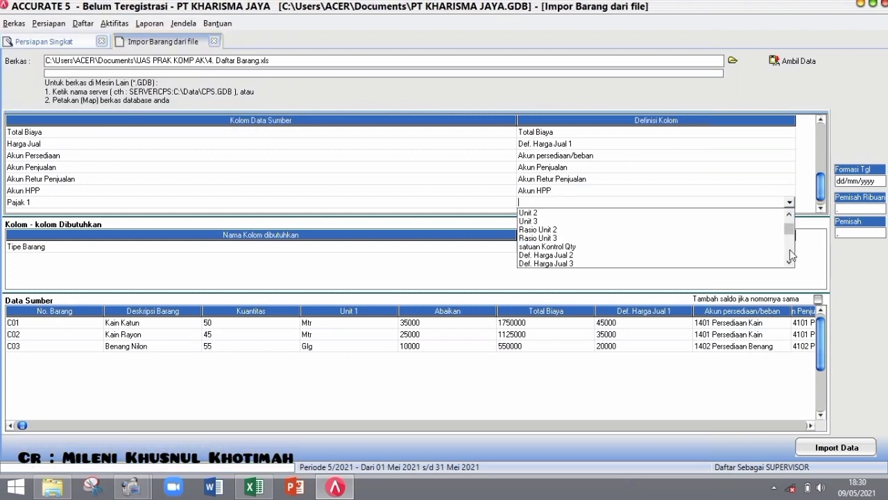
scroll(789, 249, "down", 2)
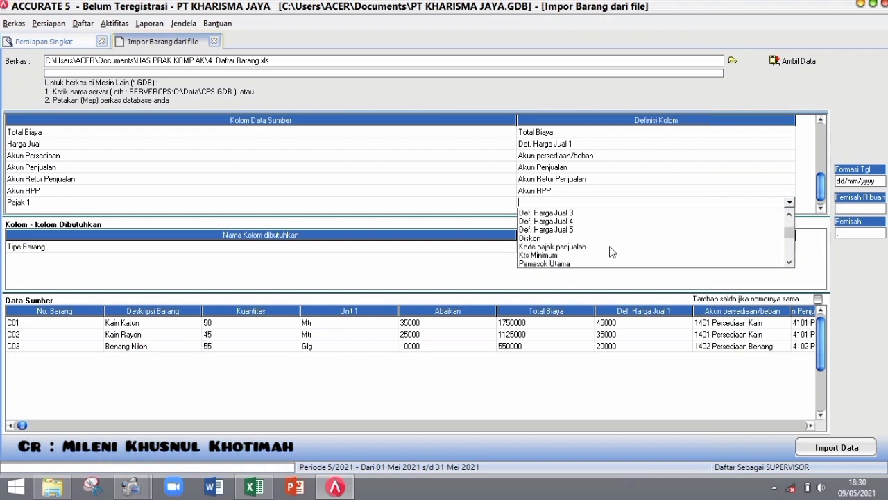
left_click(611, 247)
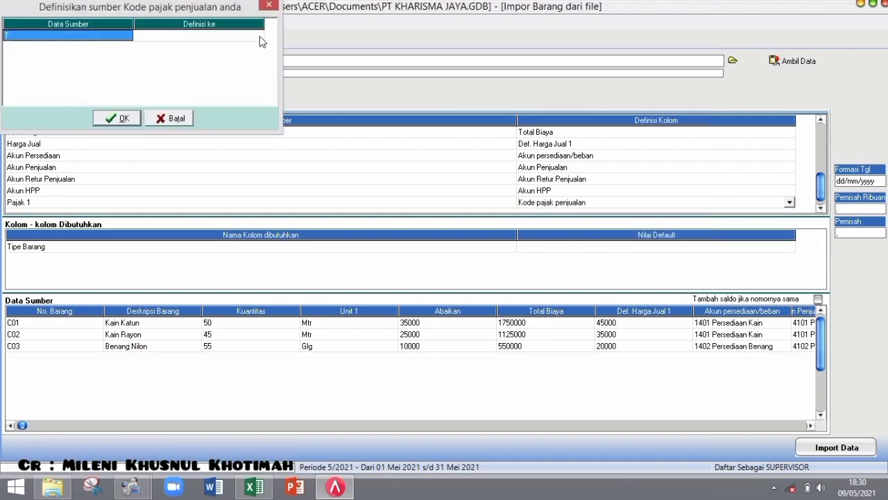
left_click(259, 36)
left_click(258, 36)
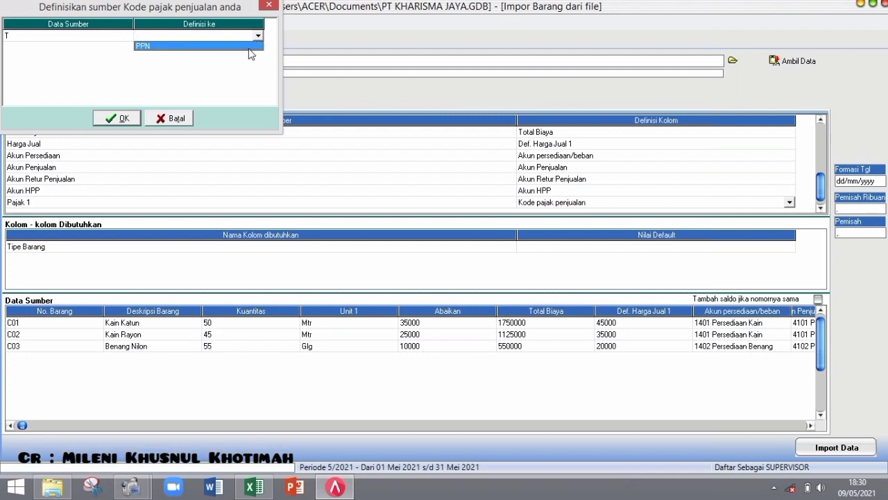
left_click(249, 47)
left_click(120, 120)
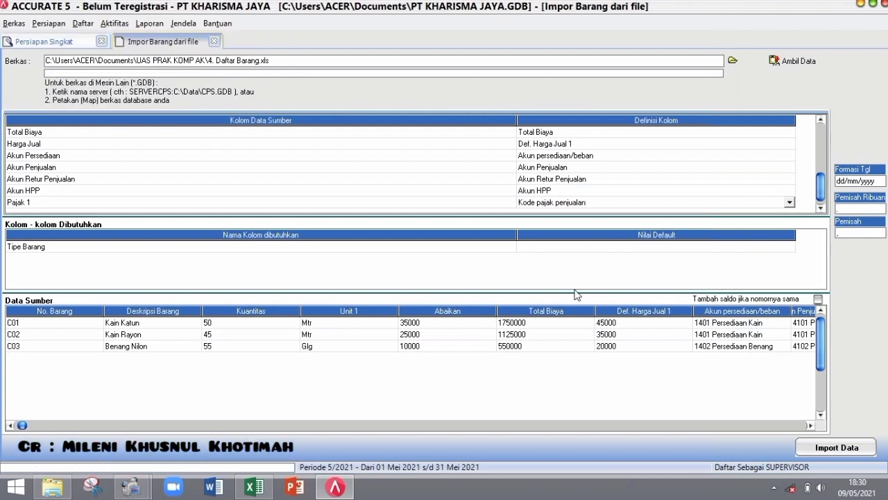
- Default Tipe Barang to Persediaan, tick Tambah saldo for matching item numbers, and import
left_click(792, 247)
left_click(792, 248)
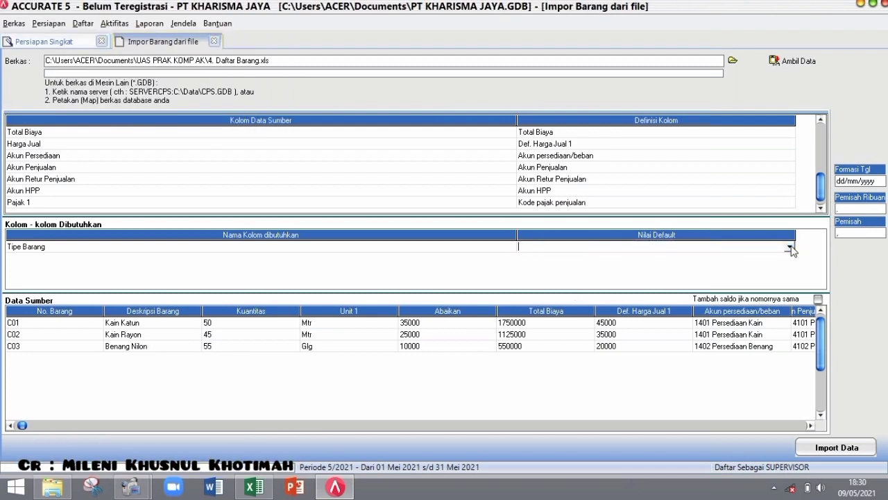
left_click(791, 247)
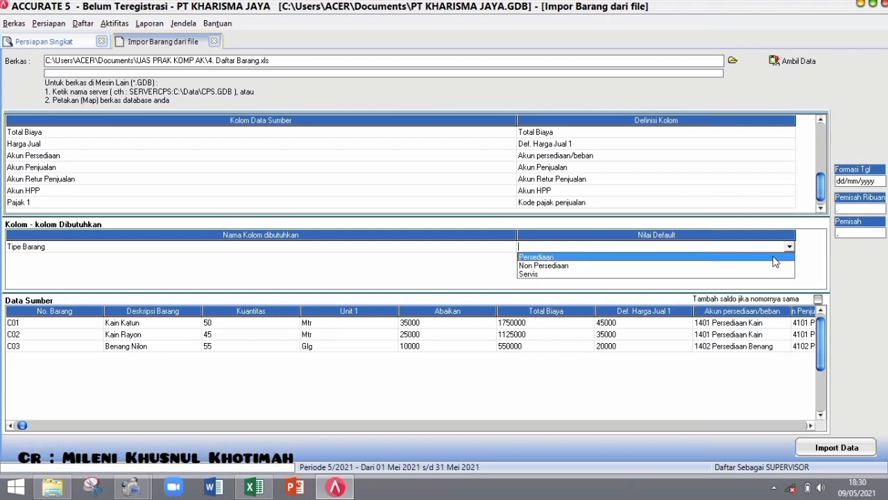
left_click(776, 258)
left_click(819, 299)
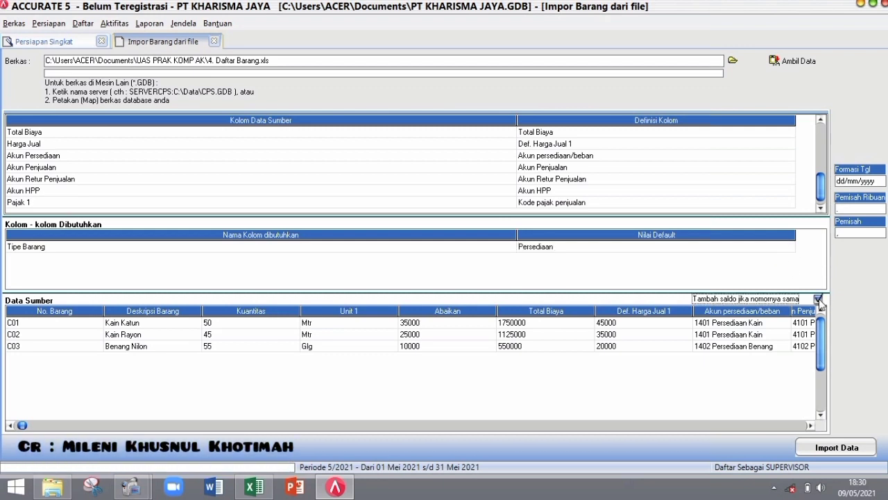
left_click(818, 449)
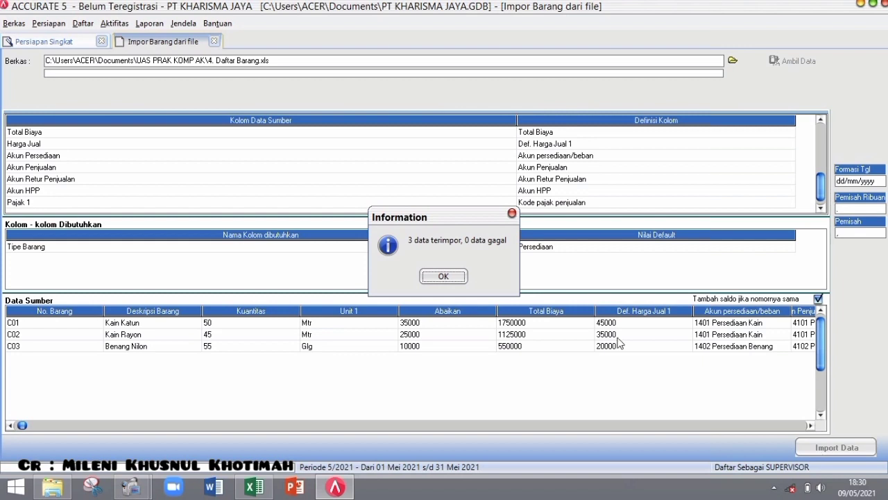
- Dismiss the import result for items C01–C03 and advance the wizard to step 14
left_click(444, 277)
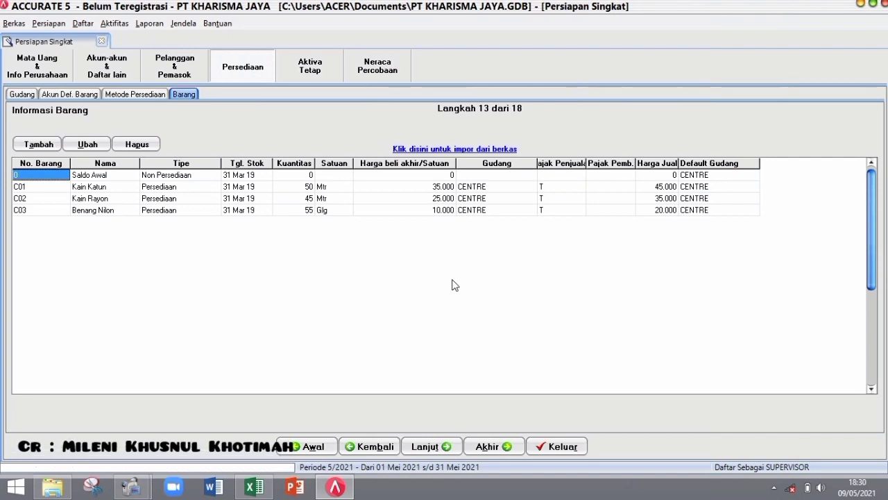
left_click(431, 446)
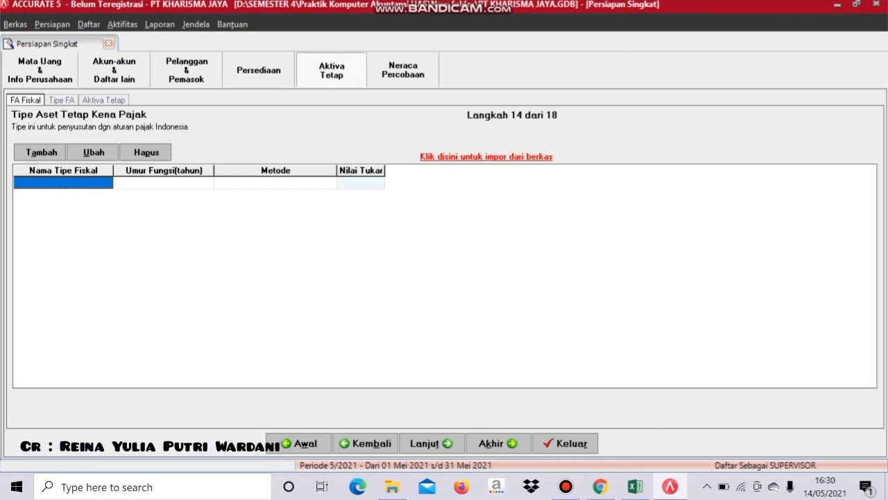
- Load the Excel file 5. Daftar Tipe Aktiva Tetap Pajak.xls into the fiscal asset type import
left_click(485, 156)
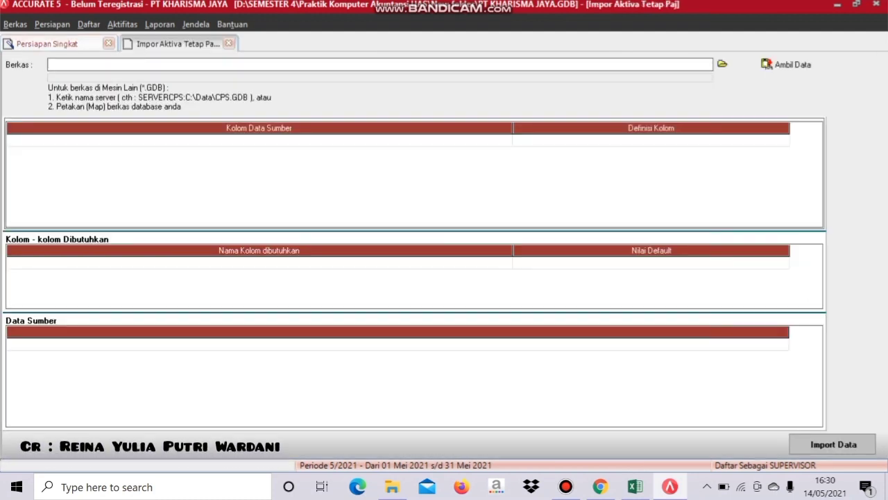
left_click(723, 64)
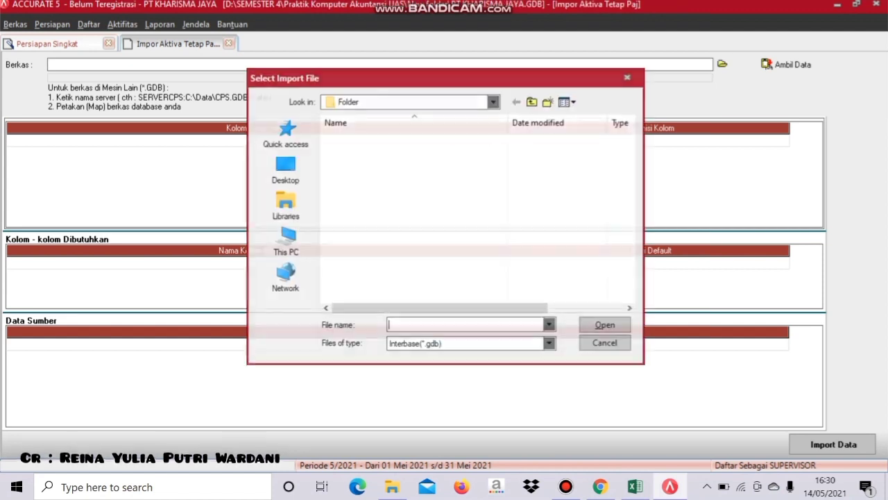
left_click(550, 343)
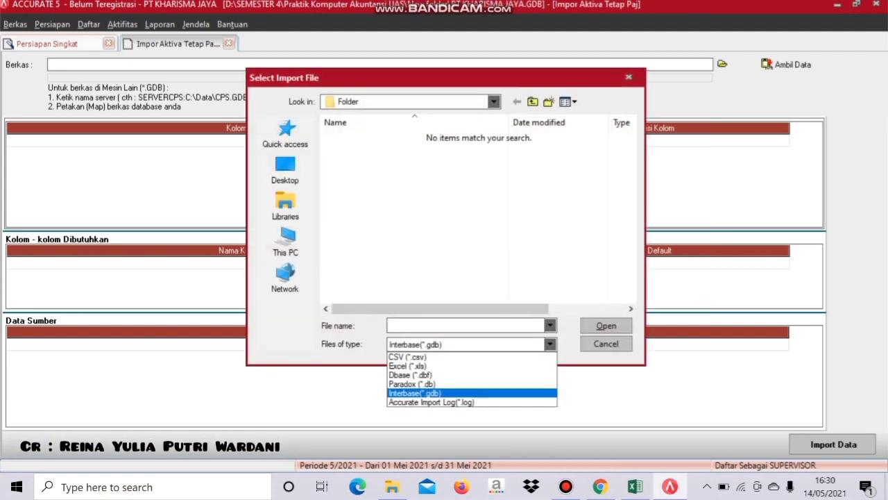
left_click(416, 364)
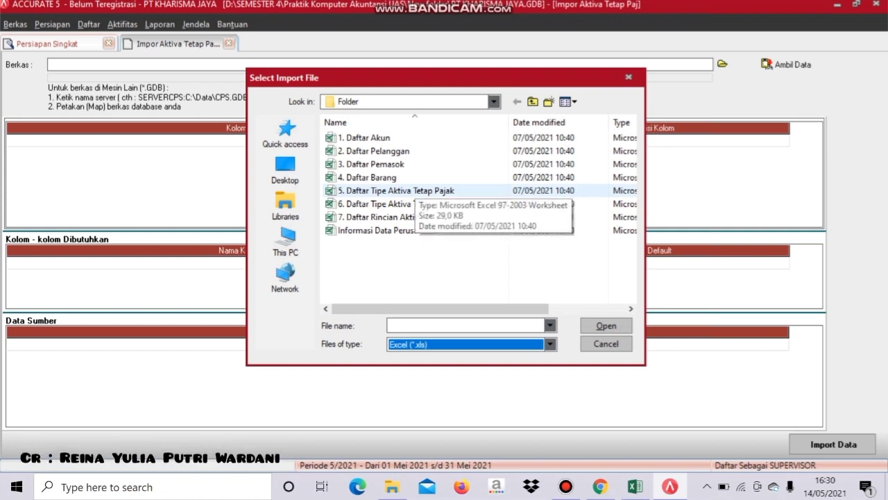
left_click(396, 190)
key("Return")
left_click(787, 64)
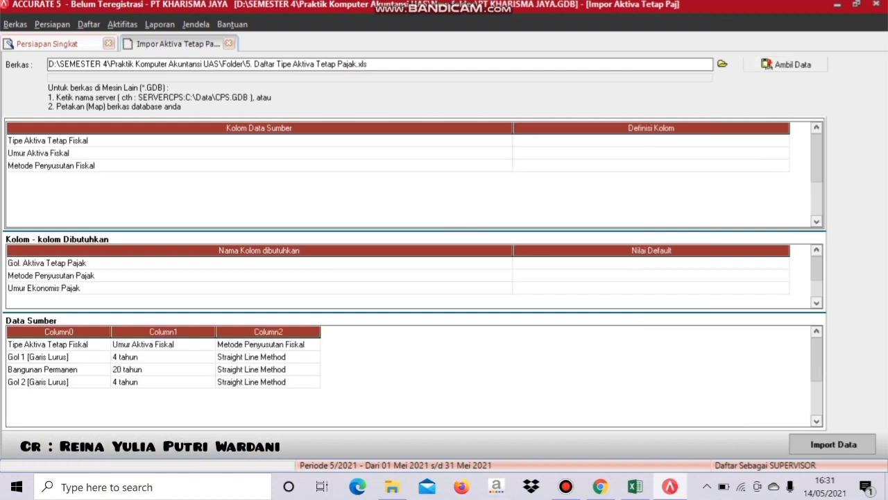
- Delete the source header row and map Tipe Aktiva Tetap Fiskal to Gol. Aktiva Tetap Pajak
right_click(70, 344)
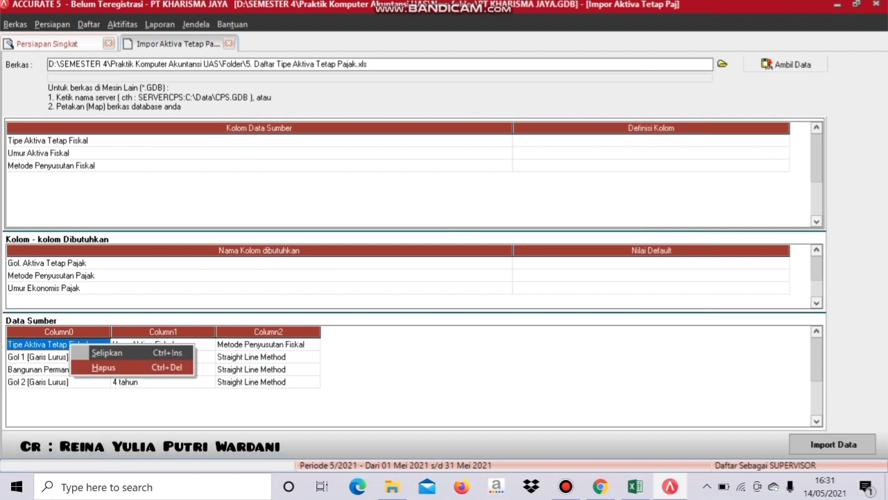
left_click(104, 367)
left_click(414, 276)
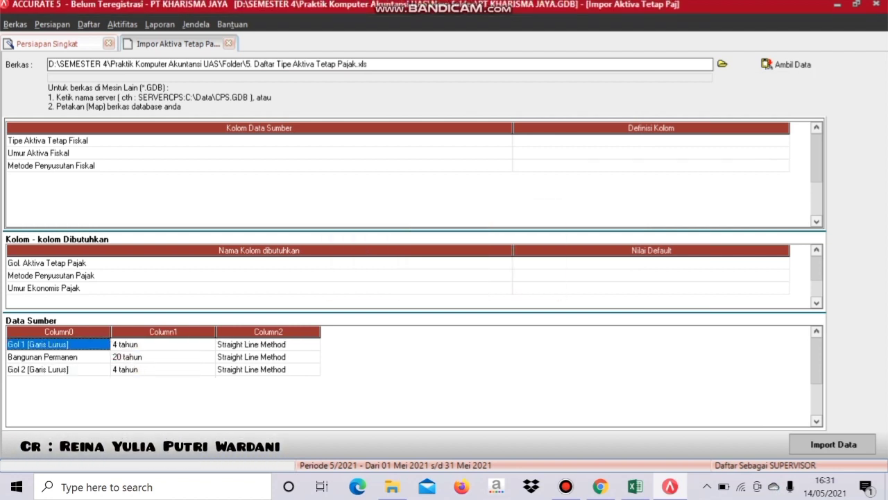
left_click(651, 140)
left_click(651, 140)
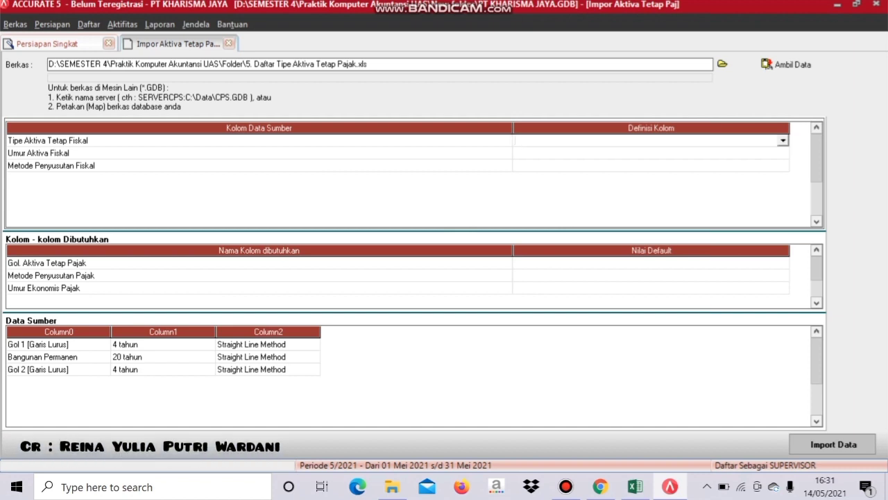
key("alt+Down")
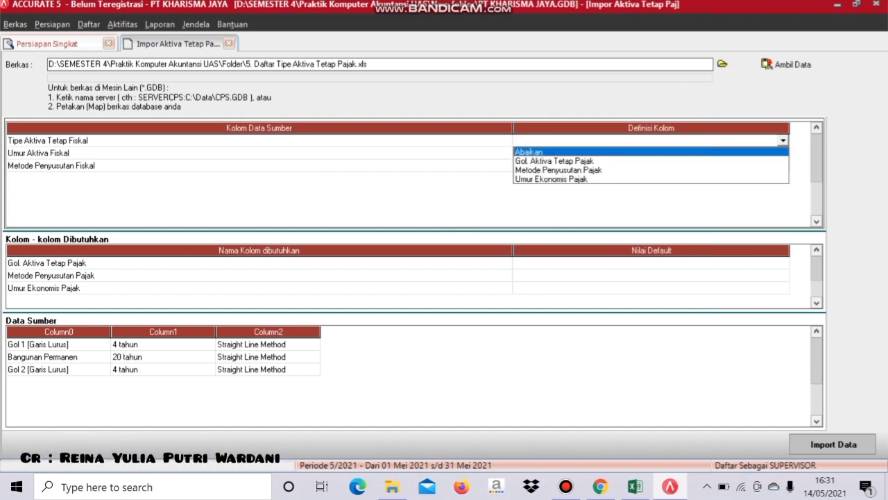
key("Down")
key("Return")
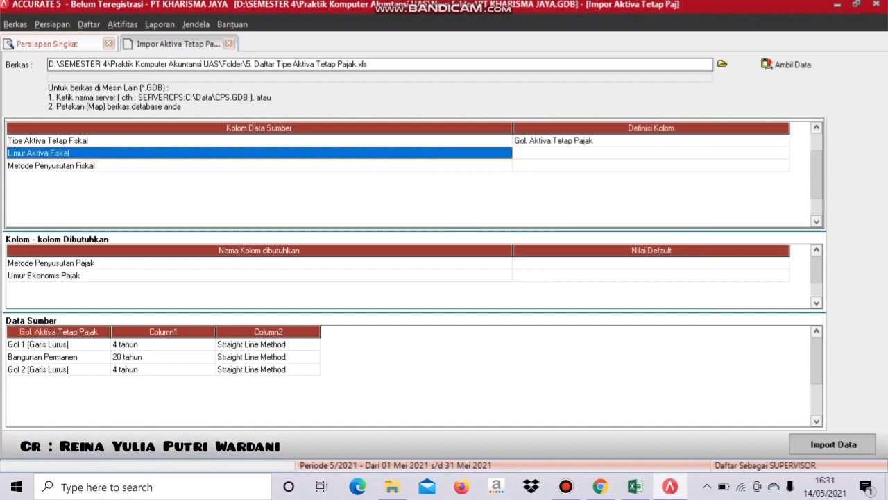
- Map Umur Aktiva Fiskal to Umur Ekonomis Pajak and Metode Penyusutan Fiskal to Metode Penyusutan Pajak
left_click(651, 153)
left_click(651, 153)
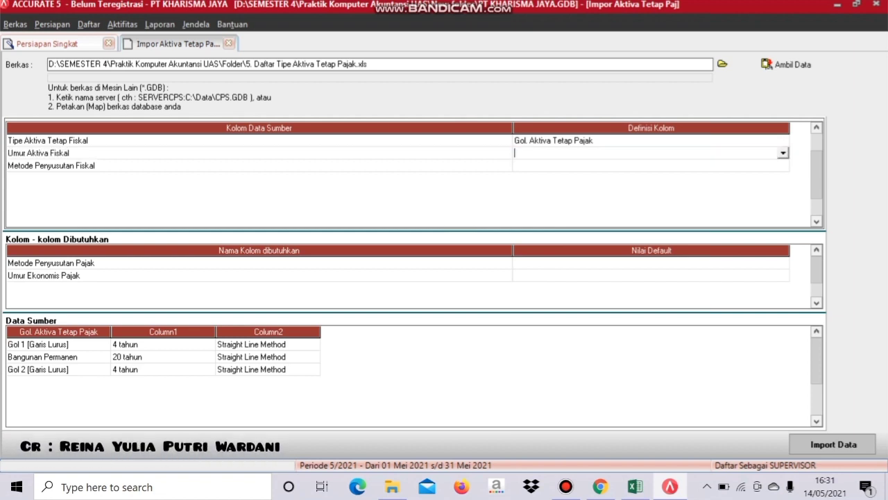
key("alt+Down")
key("Down")
key("Down")
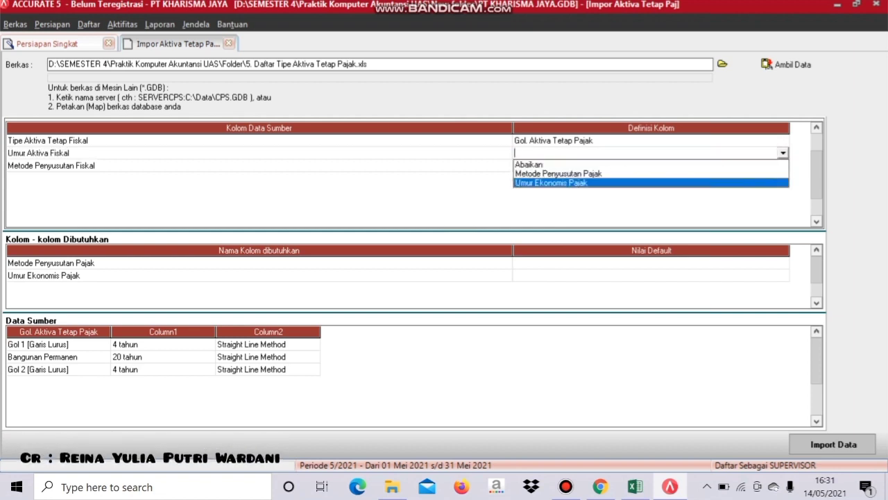
key("Return")
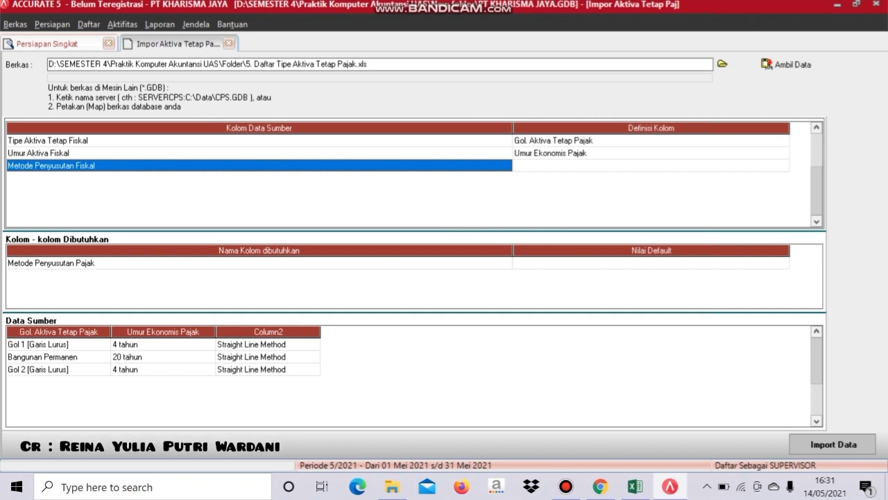
left_click(651, 165)
left_click(651, 165)
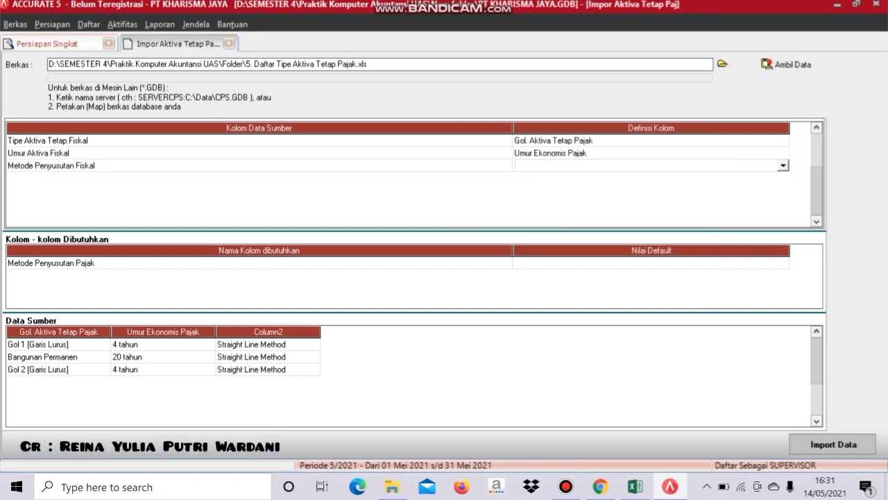
key("alt+Down")
key("Down")
- Define Straight Line Method as Metode Garis Lurus and import the fiscal asset types
key("Down")
key("Return")
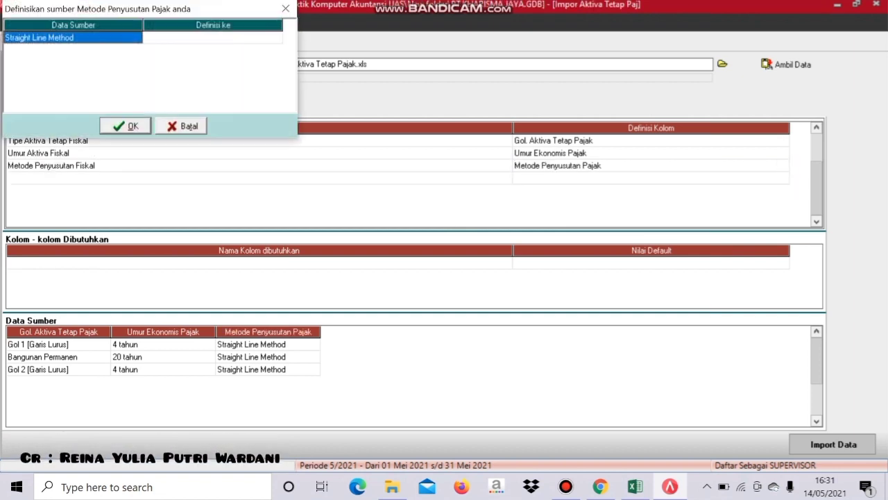
left_click(213, 38)
left_click(213, 37)
key("alt+Down")
key("Down")
key("Down")
key("Return")
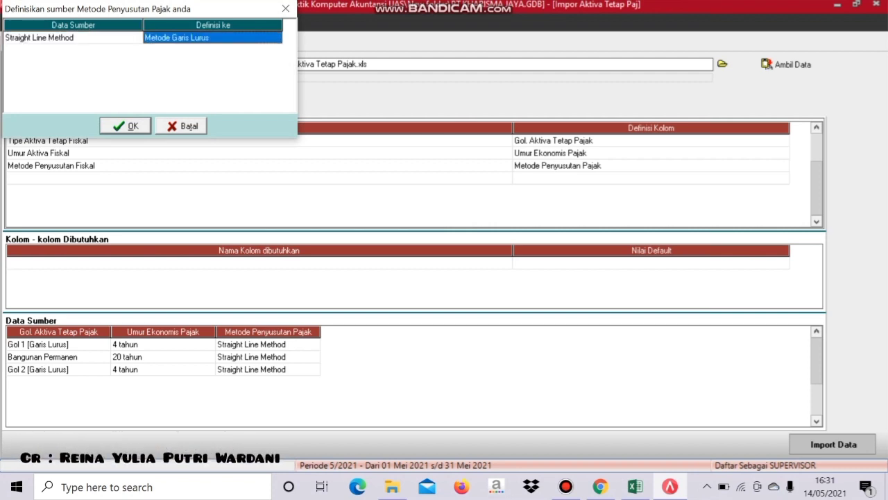
key("Return")
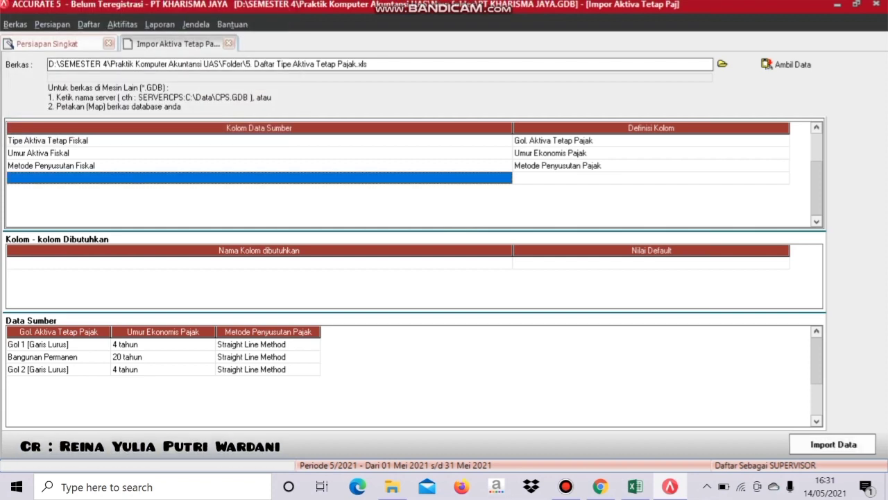
key("alt+i")
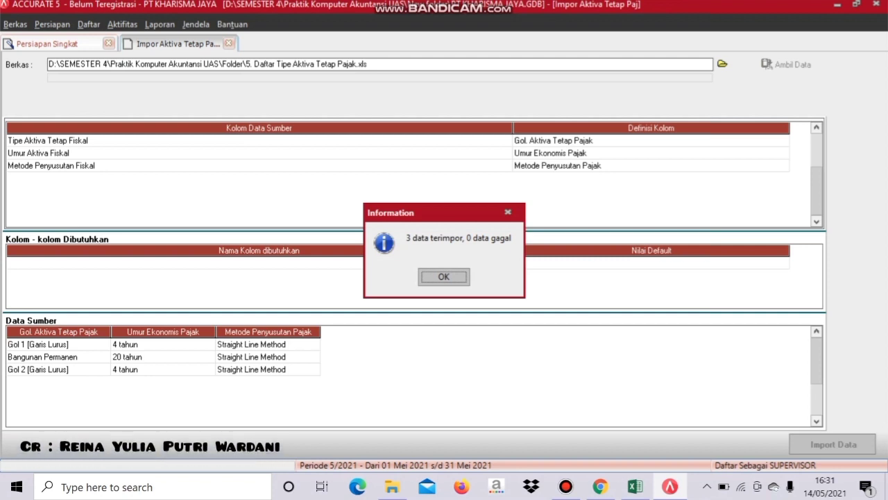
- Dismiss the import result message and advance to wizard step 15, the fixed-asset types
key("Return")
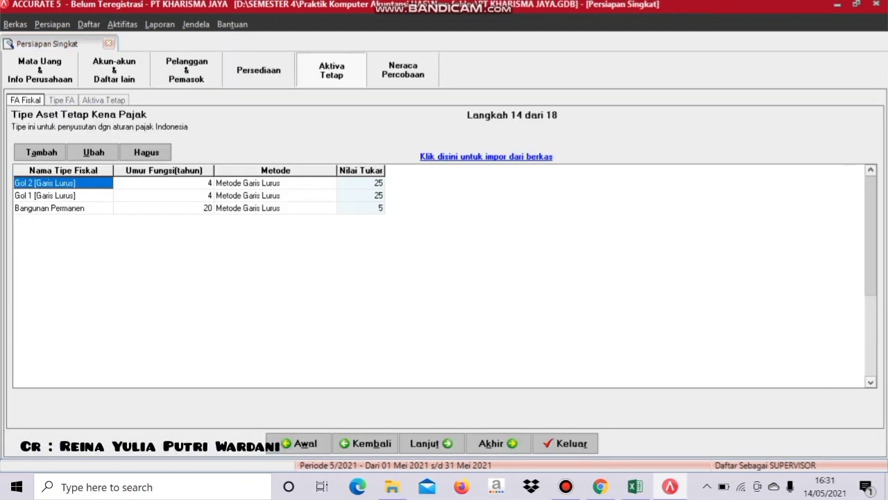
left_click(430, 442)
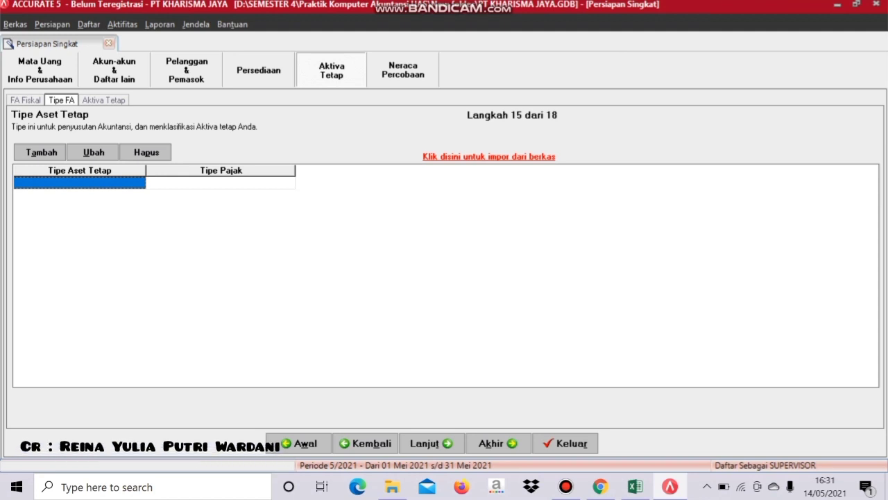
- Load the Excel file 6. Daftar Tipe Aktiva Tetap.xls into the fixed-asset type import
left_click(490, 156)
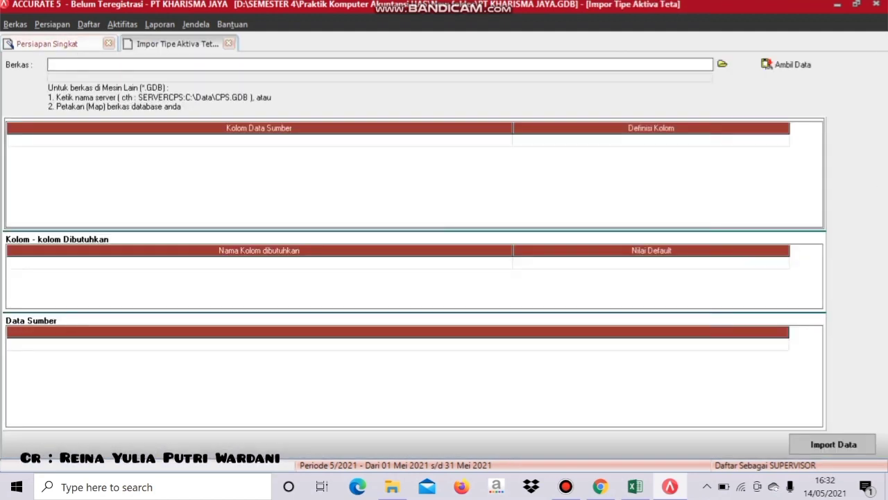
left_click(723, 64)
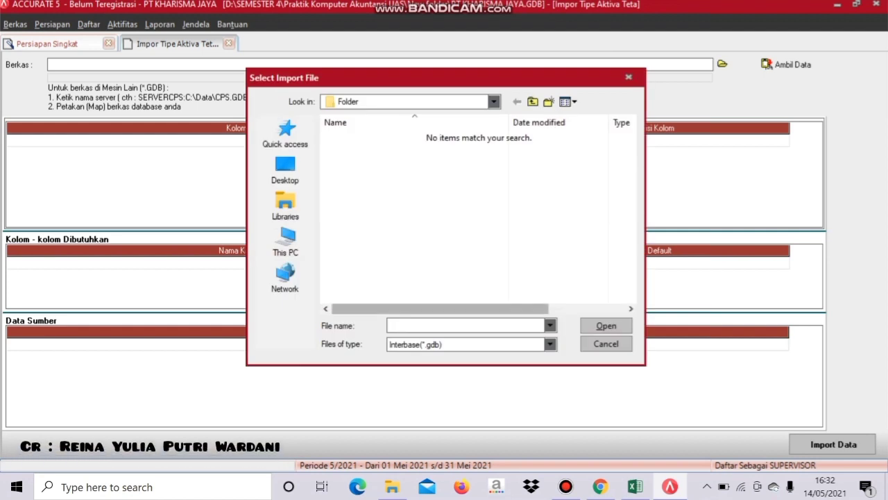
left_click(550, 343)
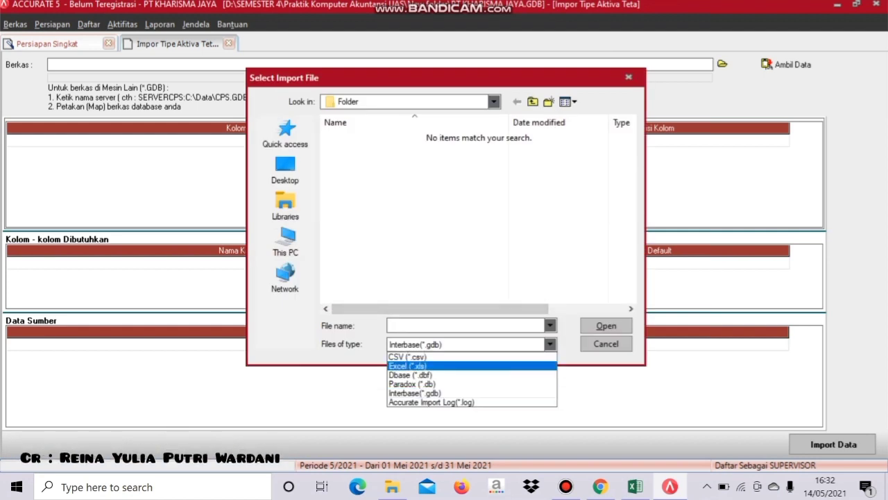
left_click(407, 366)
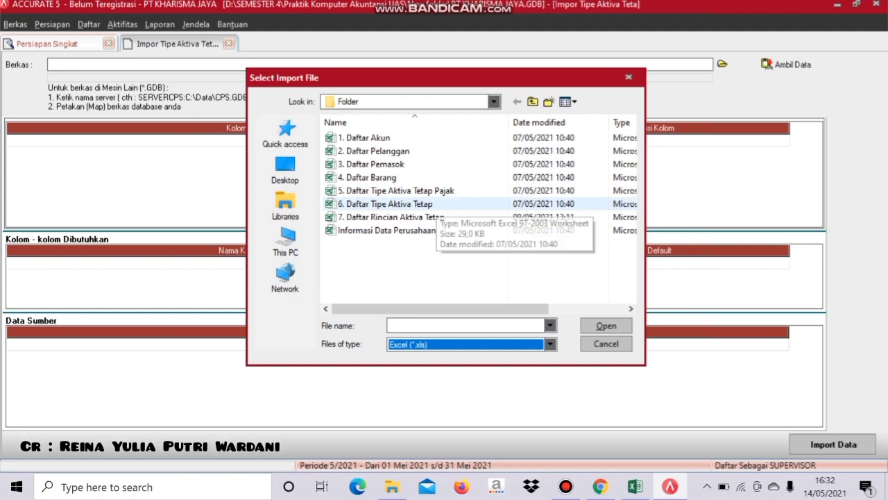
left_click(435, 204)
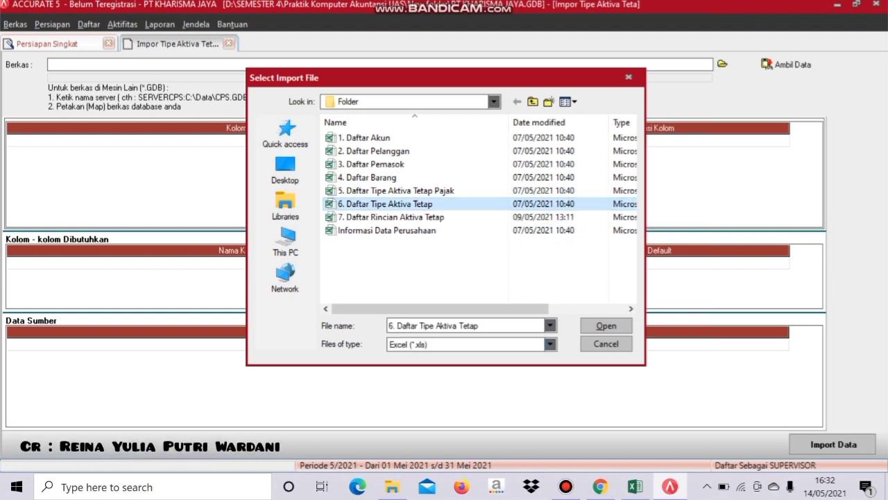
left_click(605, 326)
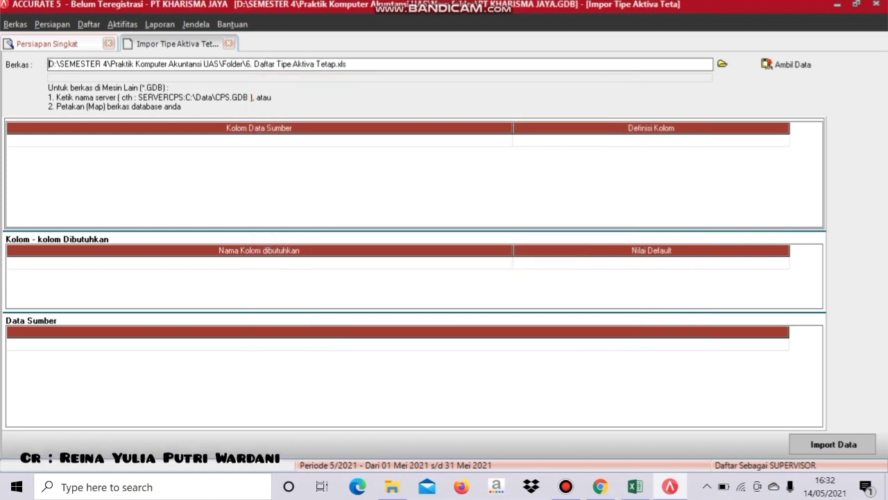
left_click(786, 64)
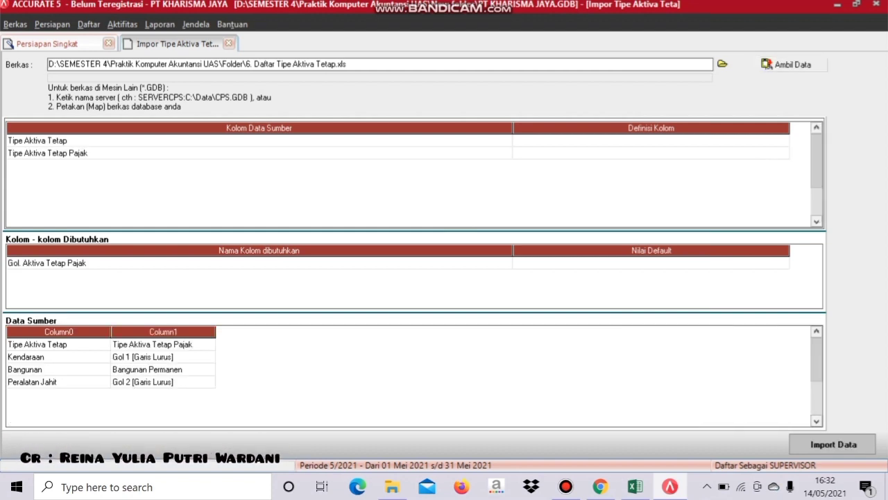
- Delete the header row from the source data
left_click(37, 344)
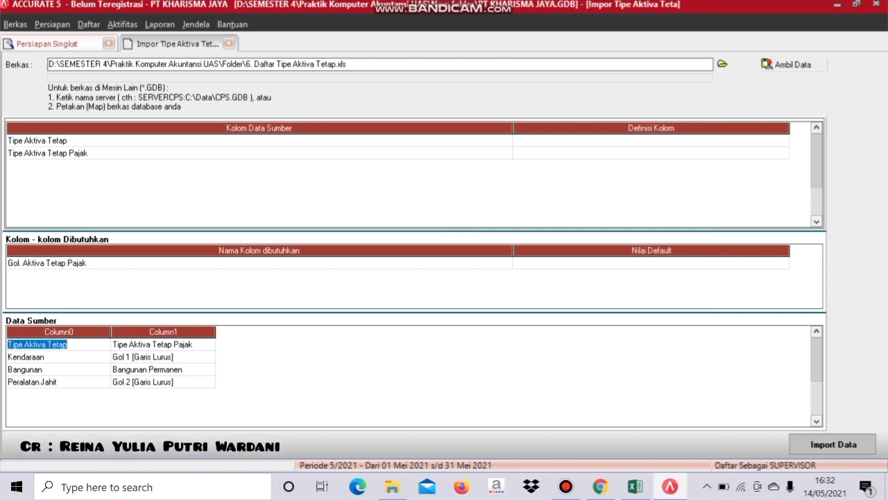
left_click(161, 356)
left_click(97, 345)
right_click(98, 345)
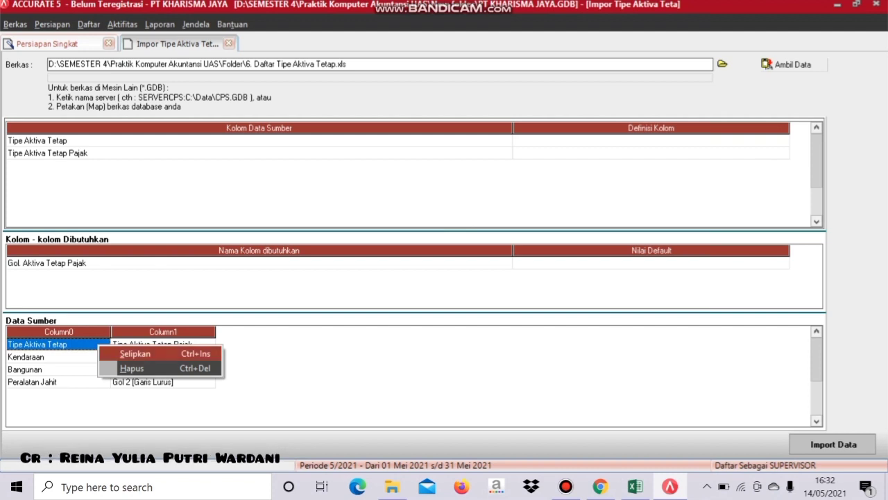
left_click(132, 368)
left_click(416, 275)
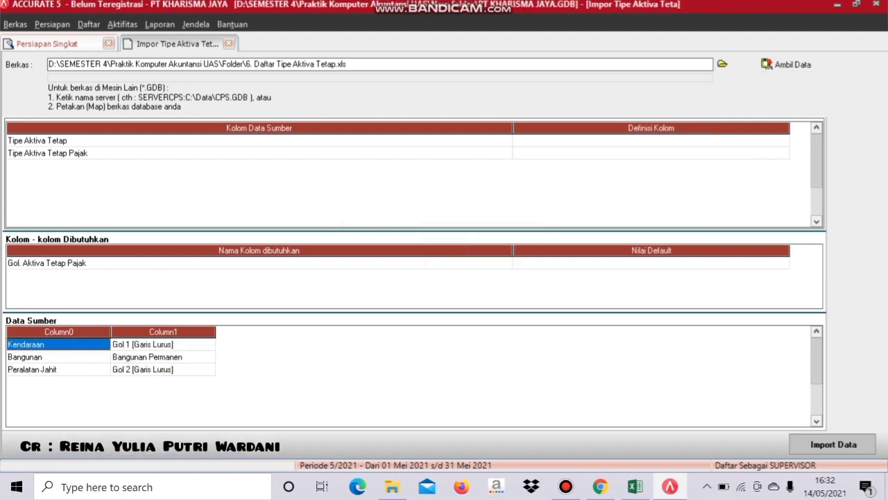
- Map the source columns to Tipe Aktiva Tetap and Gol. Aktiva Tetap Pajak
left_click(651, 141)
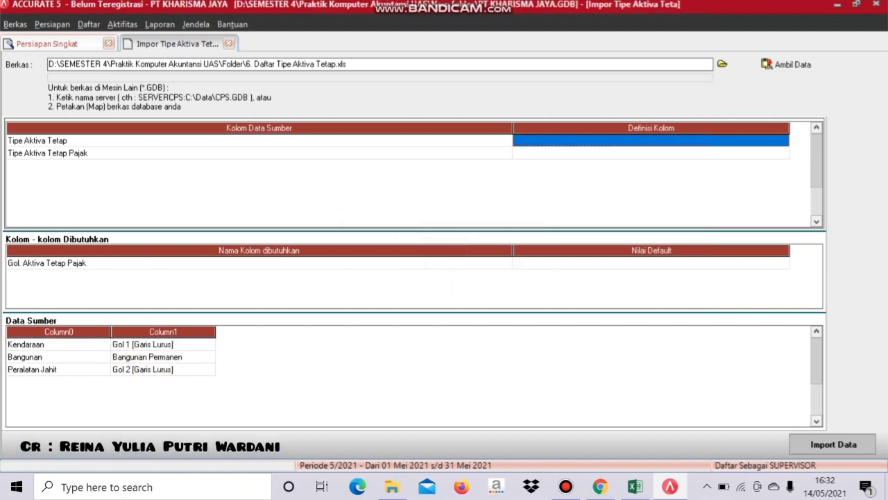
left_click(651, 140)
key("alt+Down")
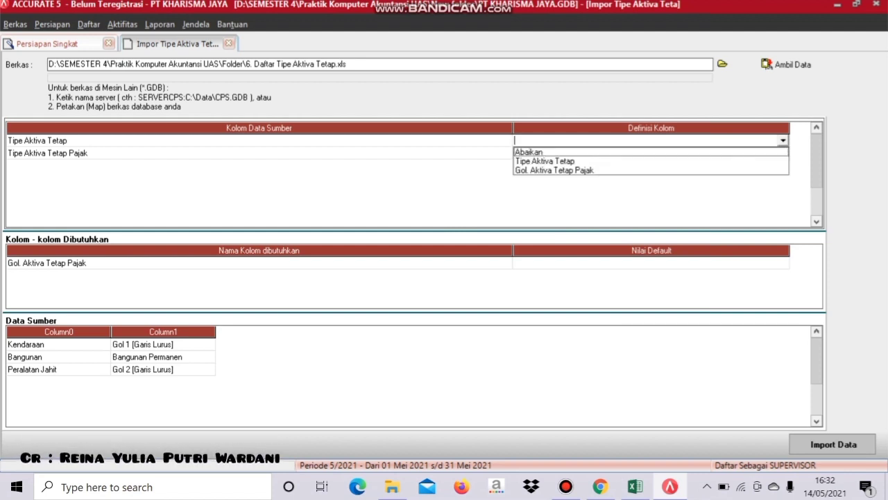
key("Down")
key("Return")
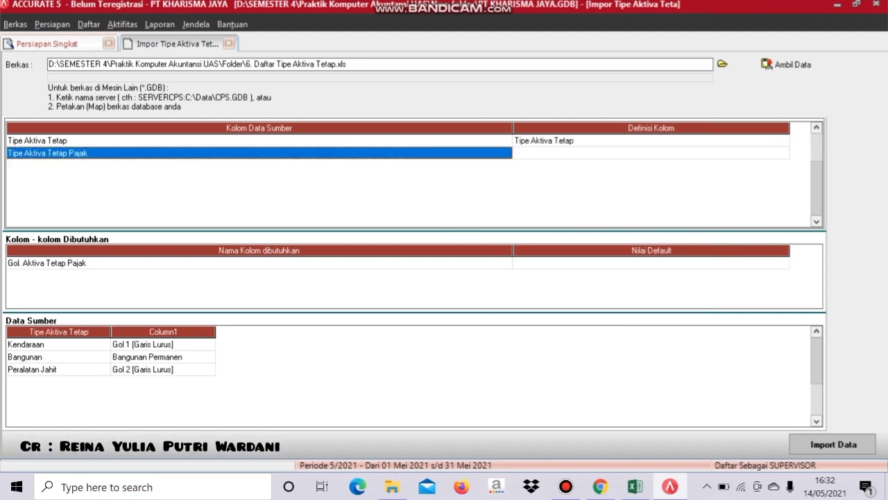
left_click(651, 152)
key("F2")
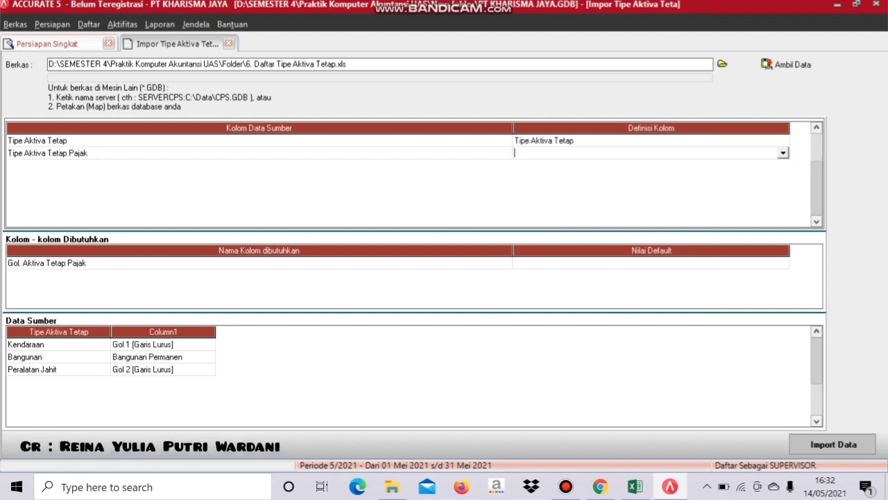
key("alt+Down")
key("Down")
key("Down")
key("Return")
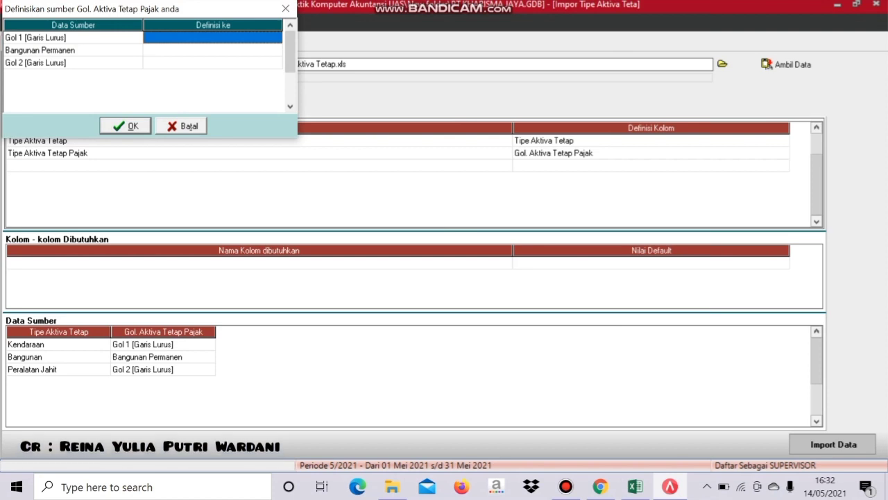
- Match the tax group values Gol 1 [Garis Lurus], Bangunan Permanen and Gol 2 [Garis Lurus] to themselves
left_click(212, 37)
left_click(276, 38)
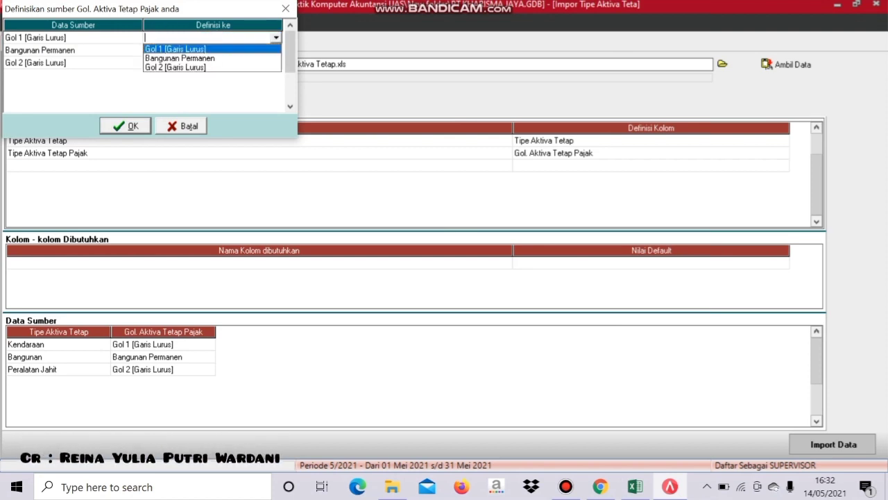
left_click(175, 49)
left_click(213, 50)
left_click(212, 50)
left_click(276, 50)
left_click(180, 71)
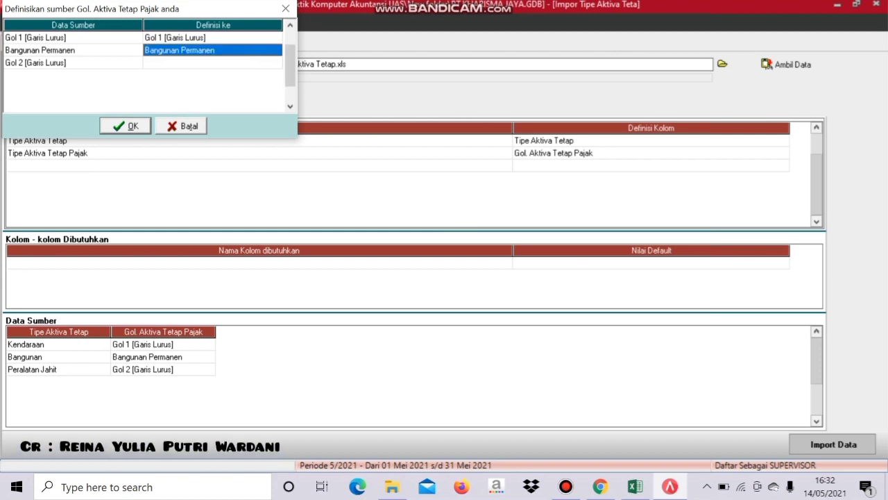
double_click(212, 63)
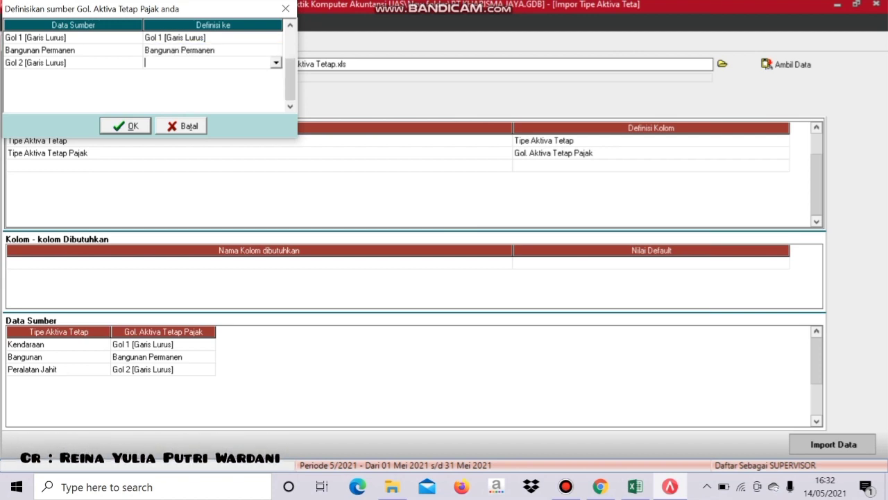
left_click(276, 63)
left_click(176, 92)
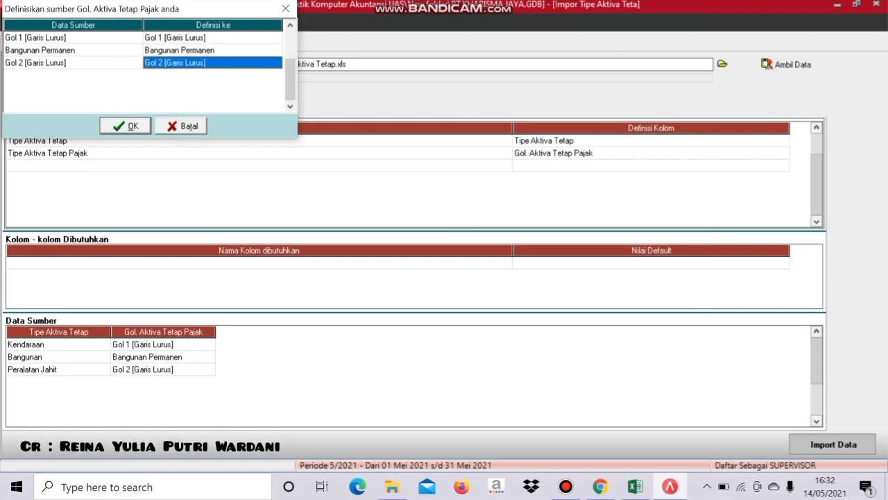
left_click(126, 127)
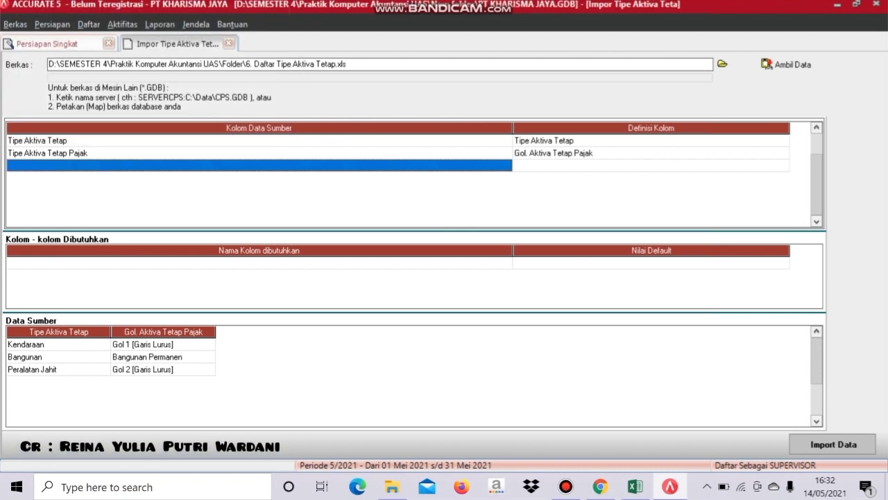
- Import the three fixed asset types and move on to the fixed asset list step
left_click(832, 444)
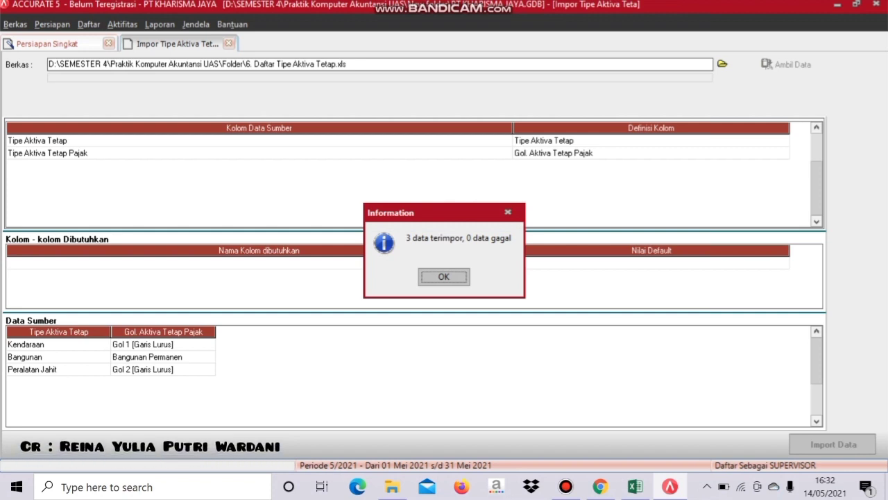
key("Return")
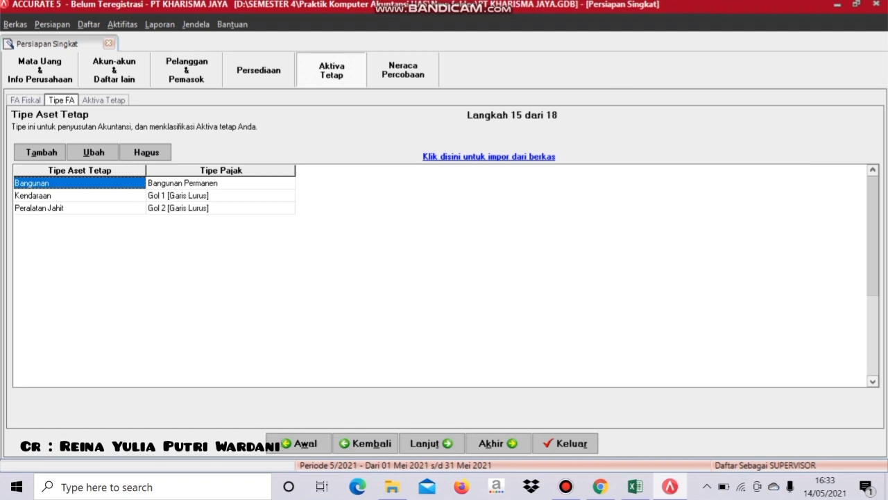
left_click(430, 443)
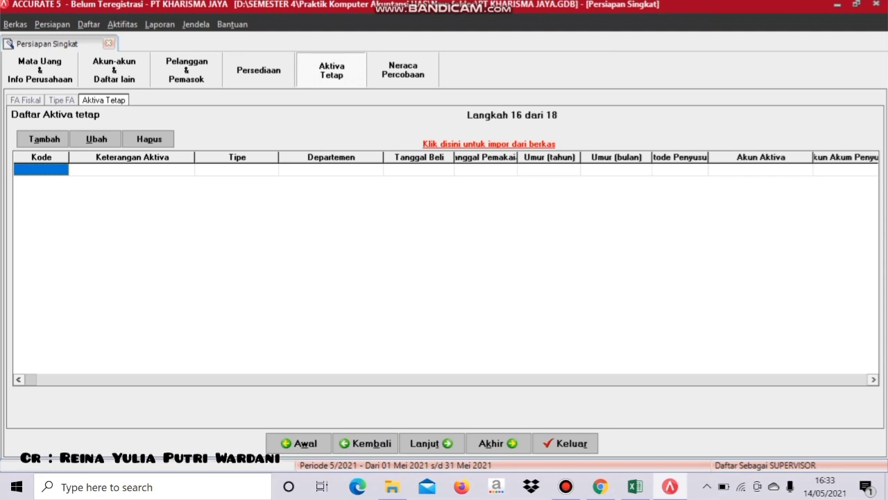
- Choose the Excel file 7. Daftar Rincian Aktiva Tetap.xls for the fixed asset import
left_click(490, 144)
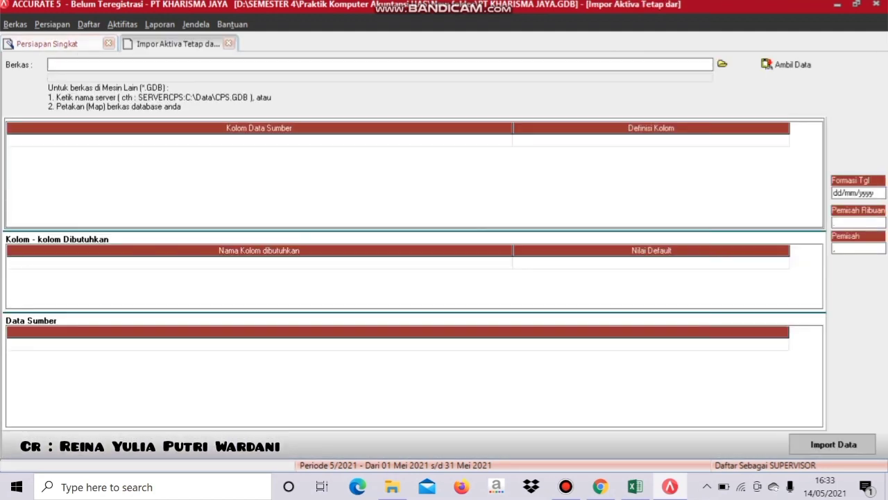
left_click(722, 63)
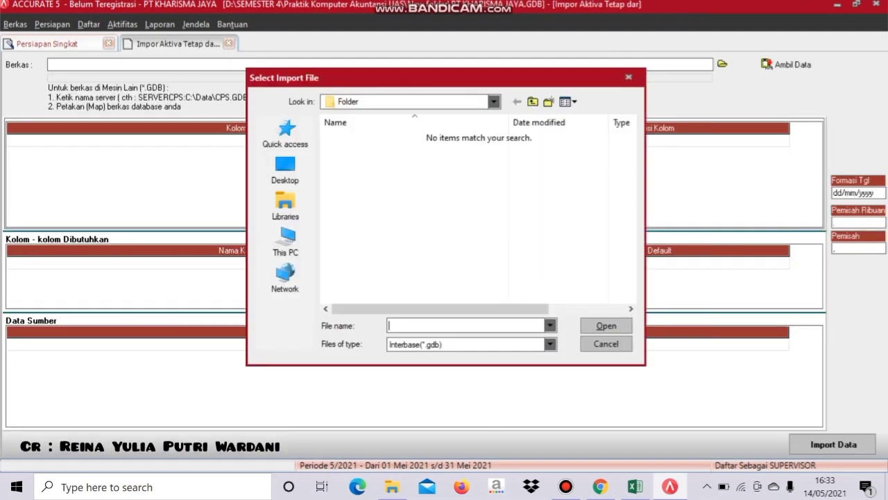
left_click(551, 344)
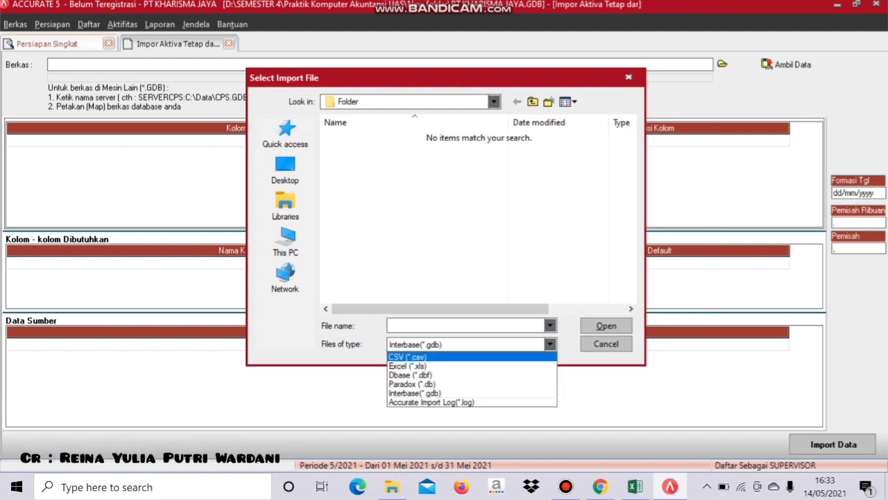
left_click(458, 365)
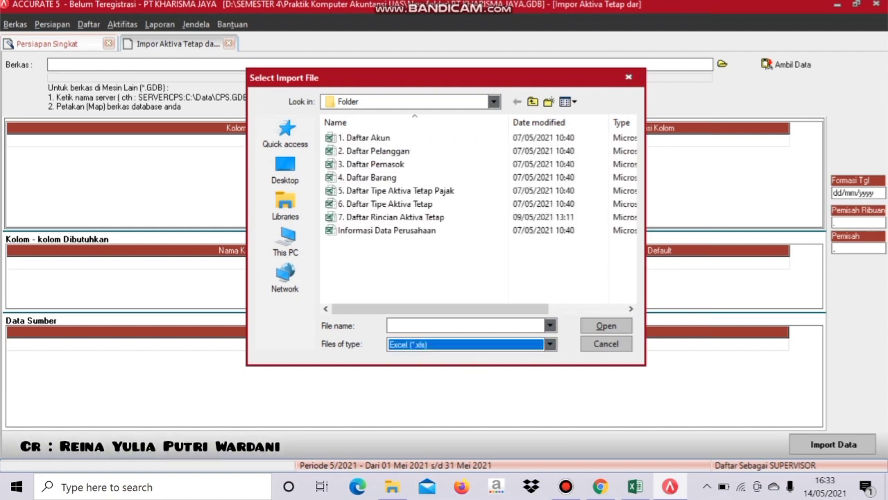
left_click(389, 217)
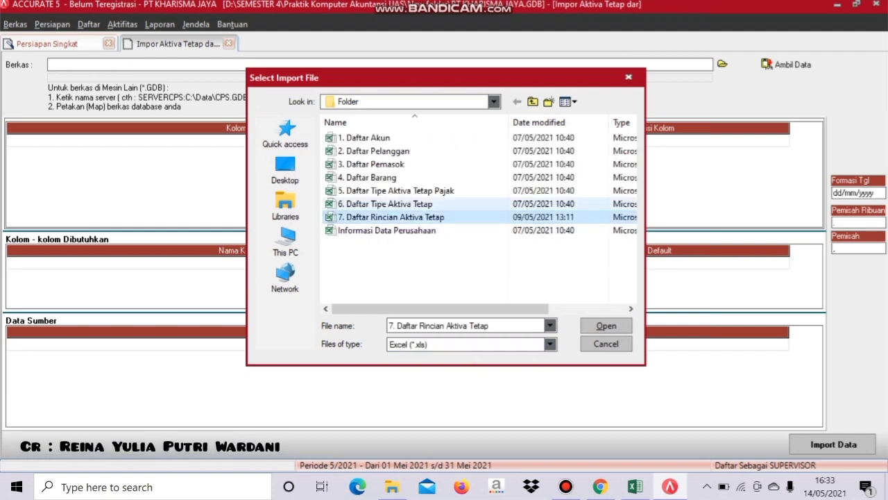
left_click(606, 326)
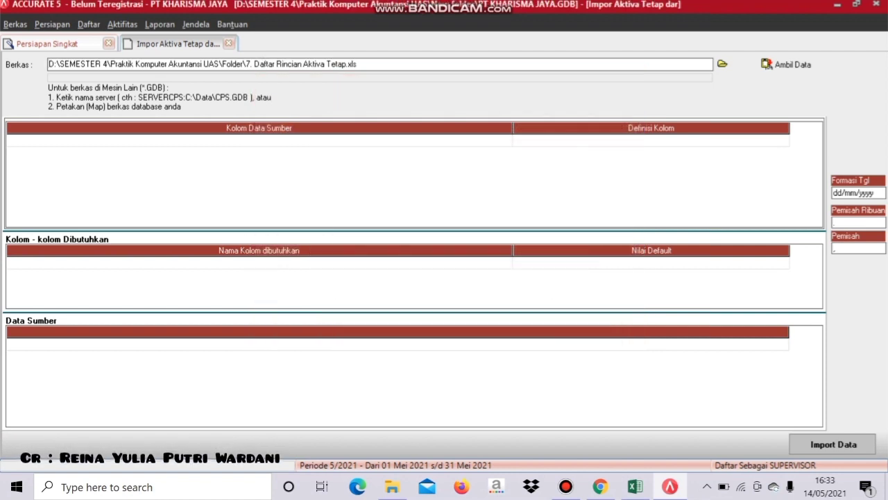
- Load the file's data, delete the header row, and map the first column to Kode Aktiva
left_click(788, 64)
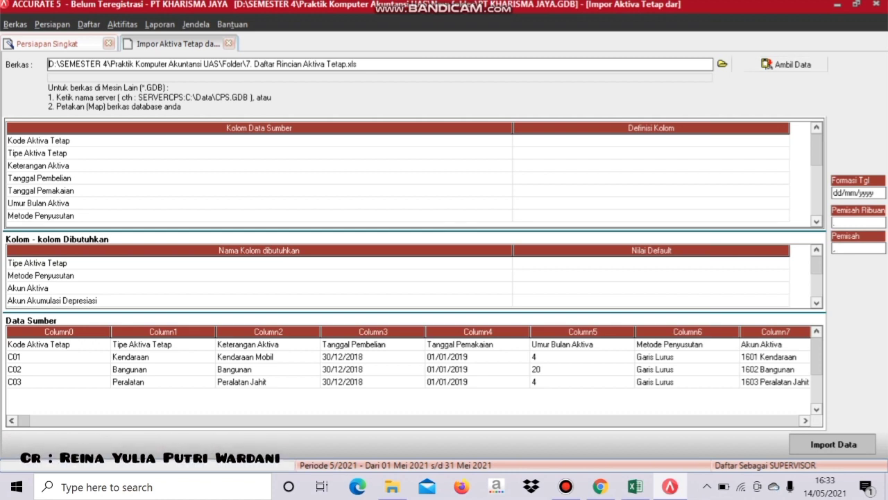
right_click(36, 344)
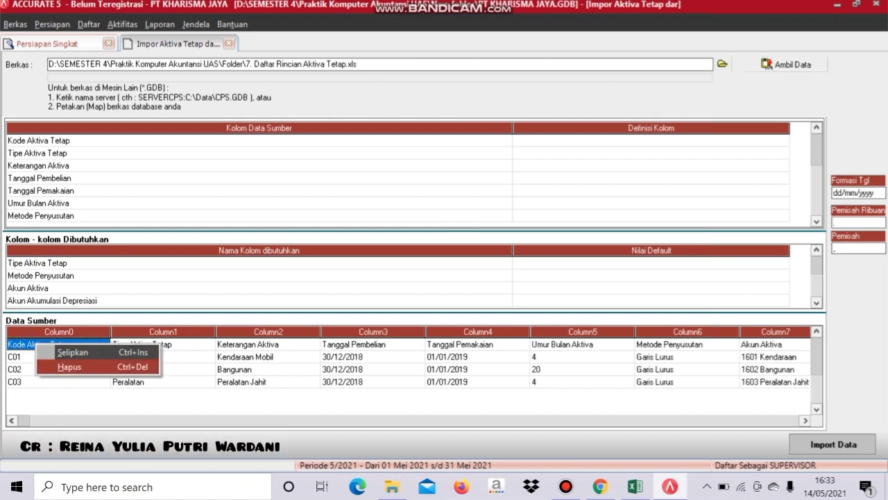
left_click(69, 367)
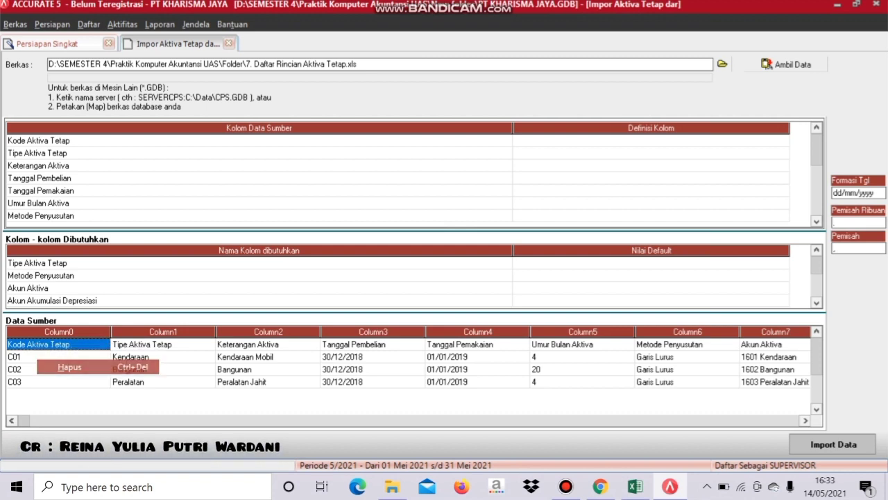
key("Return")
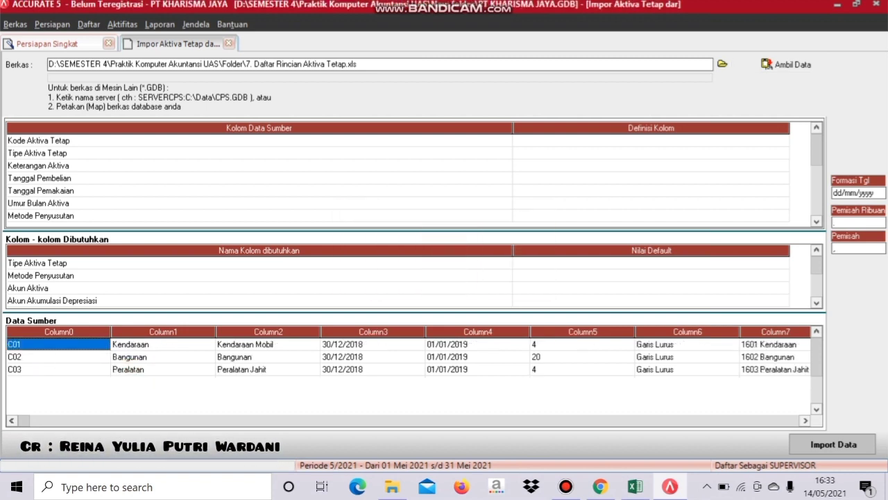
left_click(651, 141)
left_click(651, 141)
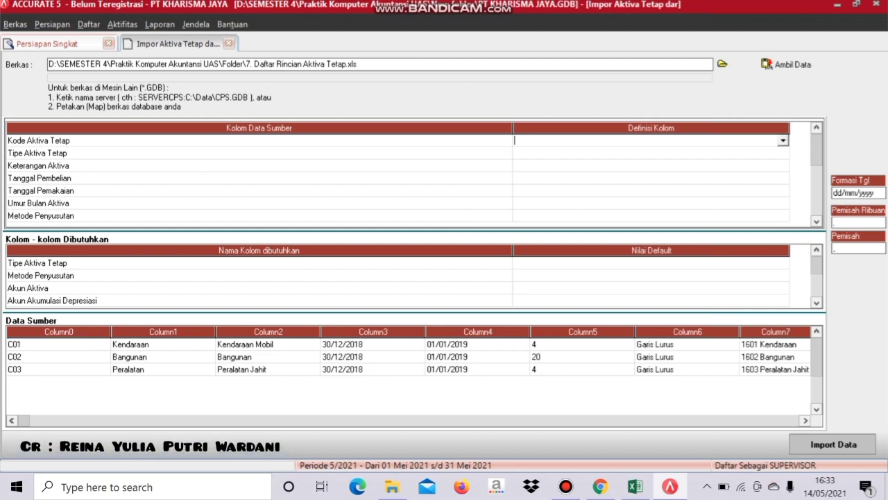
left_click(783, 141)
key("Down")
key("Down")
key("Return")
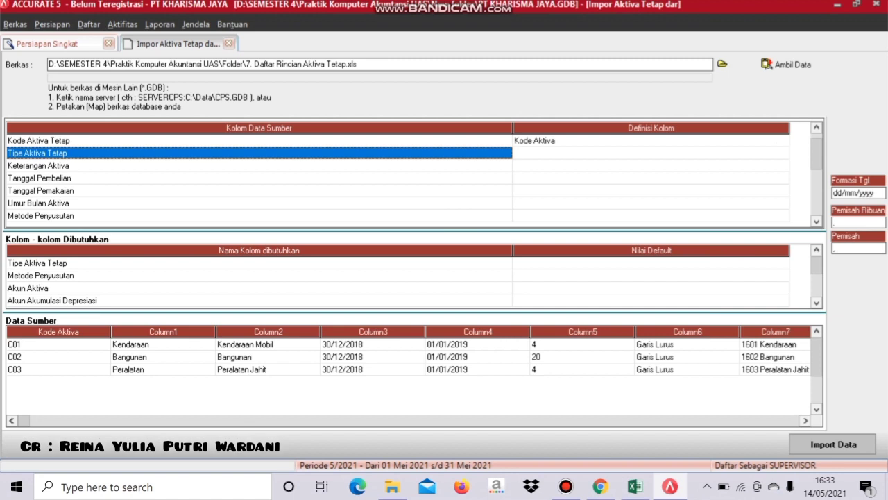
- Map the Tipe Aktiva Tetap source column to Tipe Aktiva Tetap
left_click(651, 154)
left_click(651, 153)
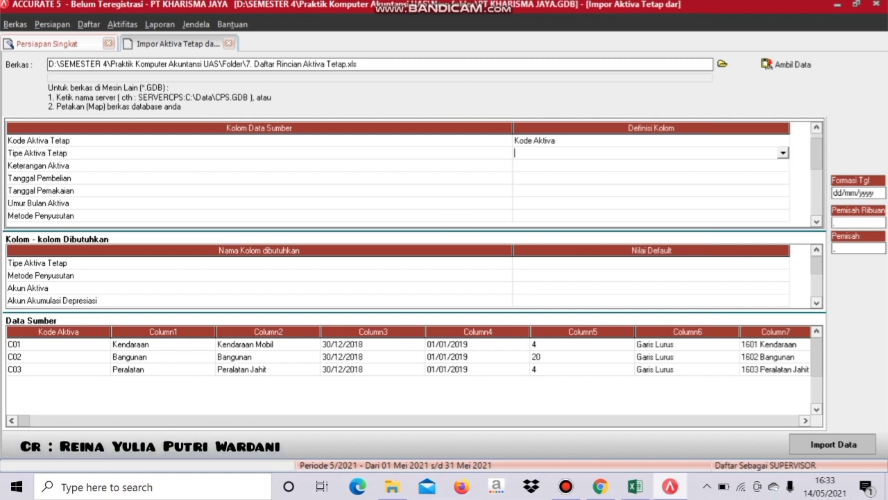
key("alt+Down")
key("Down")
key("Return")
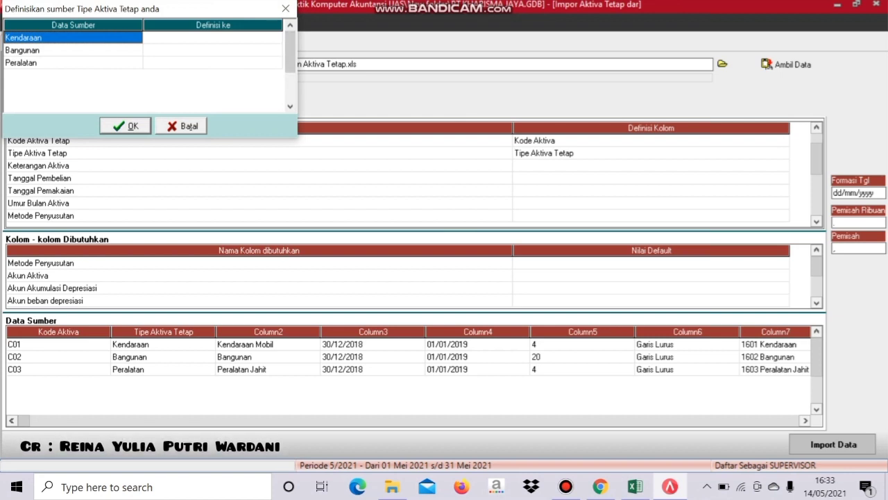
- Match asset type values Kendaraan and Bangunan to themselves, and Peralatan to Peralatan Jahit
double_click(229, 37)
key("alt+Down")
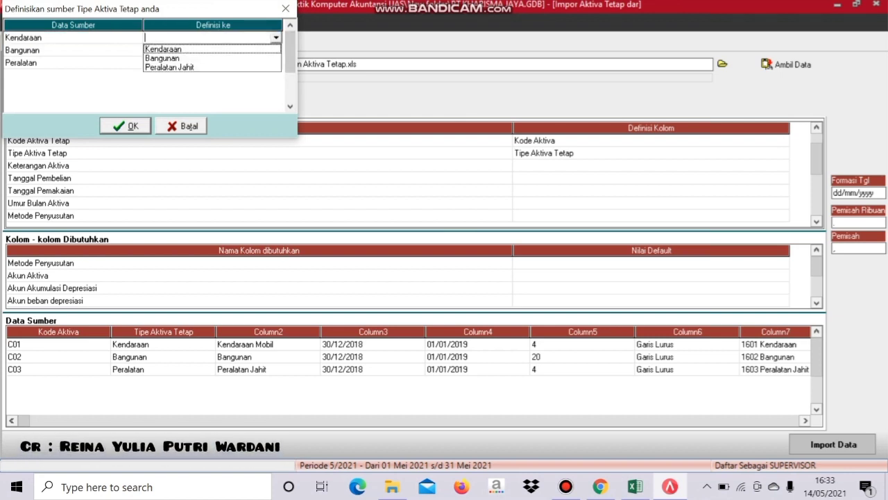
key("Return")
left_click(212, 50)
left_click(213, 50)
left_click(277, 50)
key("Down")
key("Return")
left_click(212, 63)
left_click(212, 63)
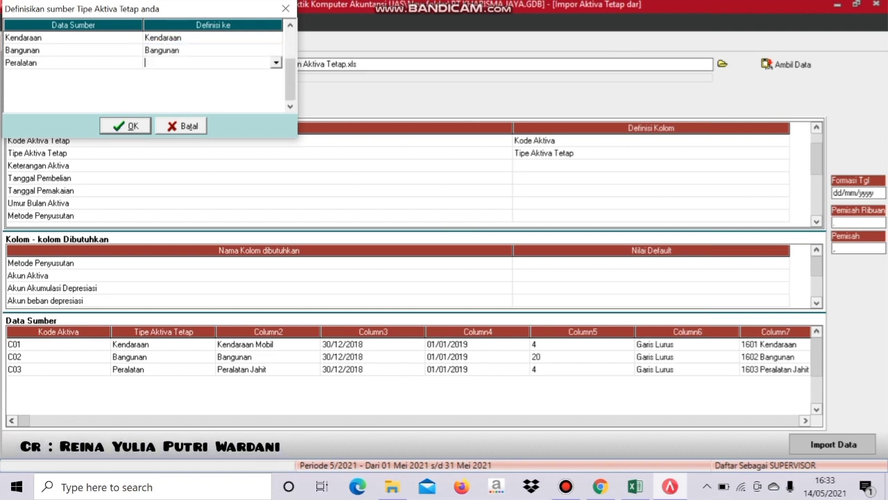
left_click(276, 63)
left_click(170, 93)
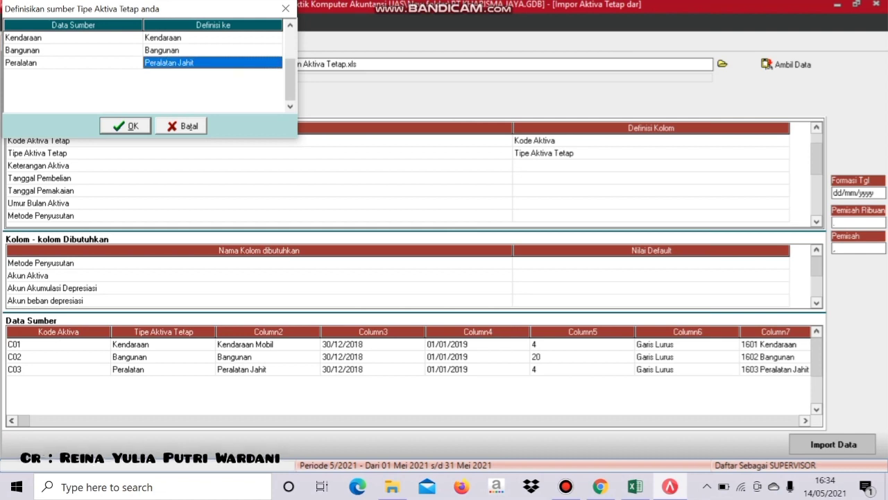
left_click(126, 125)
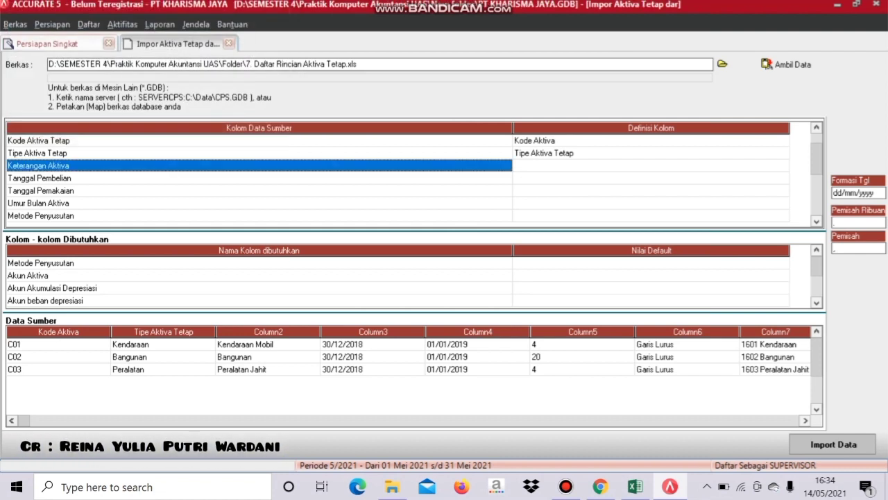
- Map the description column to Keterangan Aktiva, correcting an initial wrong choice
left_click(651, 166)
left_click(651, 166)
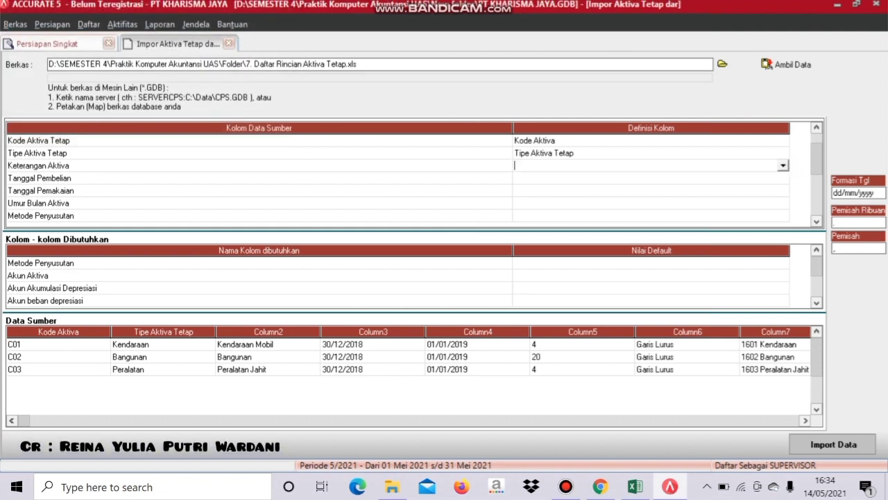
left_click(783, 166)
left_click(556, 195)
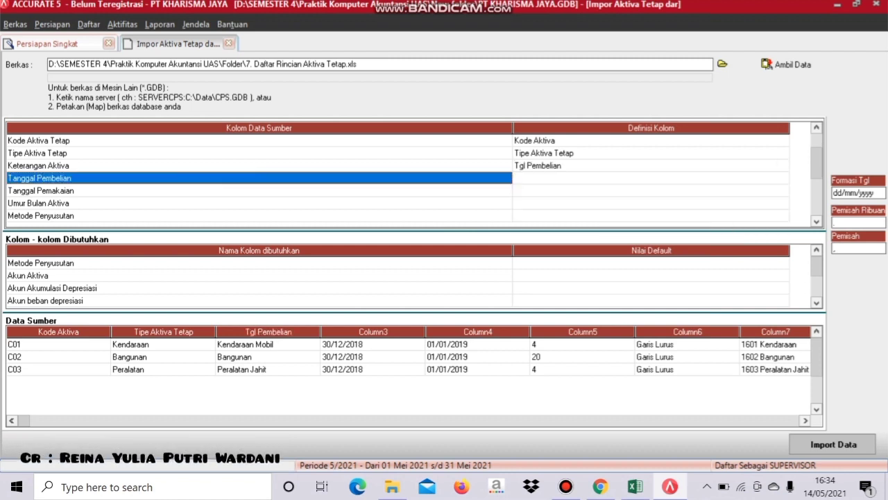
left_click(651, 178)
left_click(651, 179)
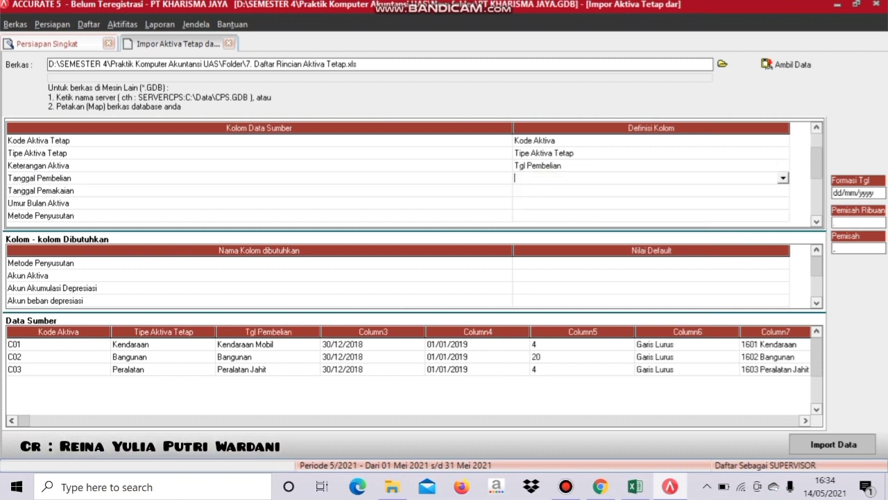
left_click(651, 166)
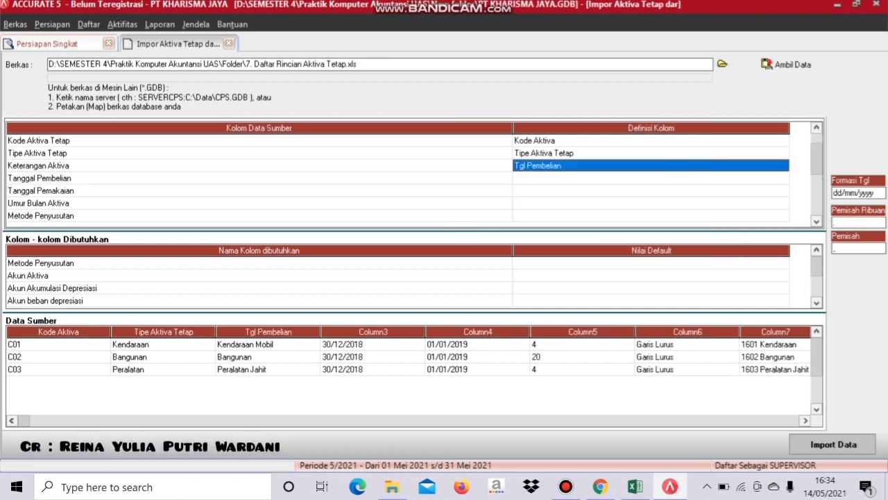
left_click(651, 166)
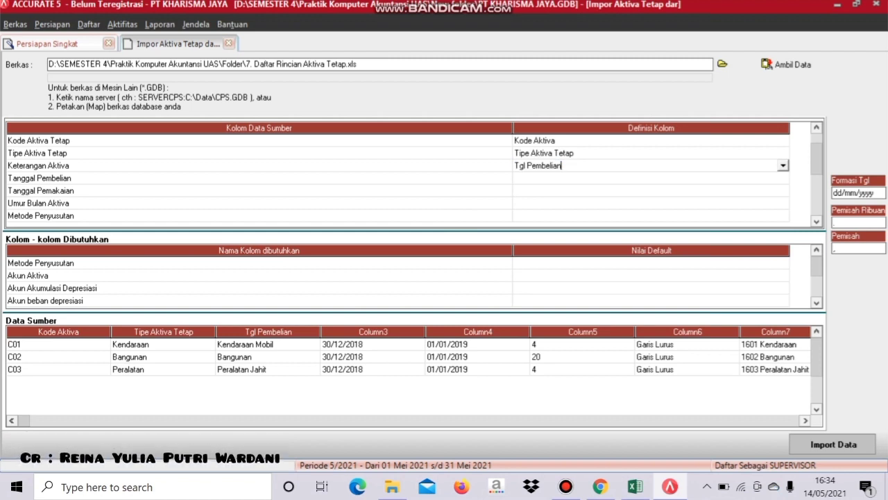
left_click(783, 166)
key("Up")
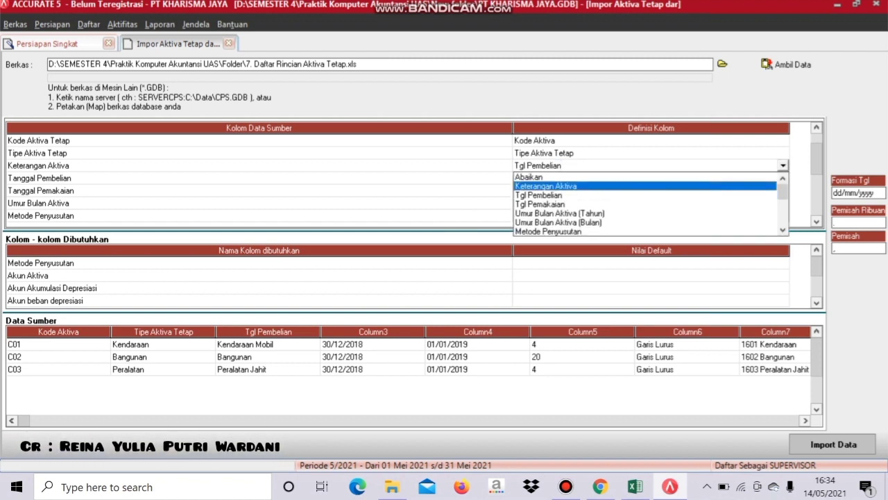
key("Return")
- Map the purchase and usage date columns to Tgl Pembelian and Tgl Pemakaian
left_click(651, 178)
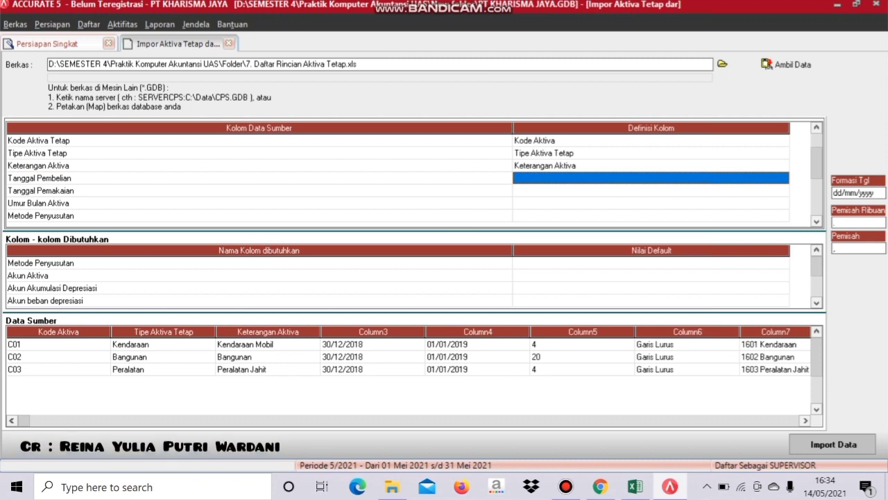
left_click(651, 178)
key("alt+Down")
key("Down")
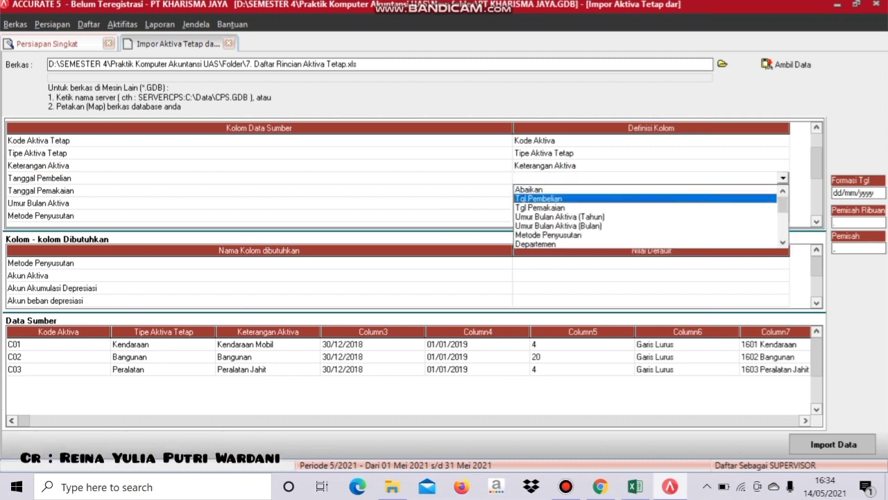
key("Return")
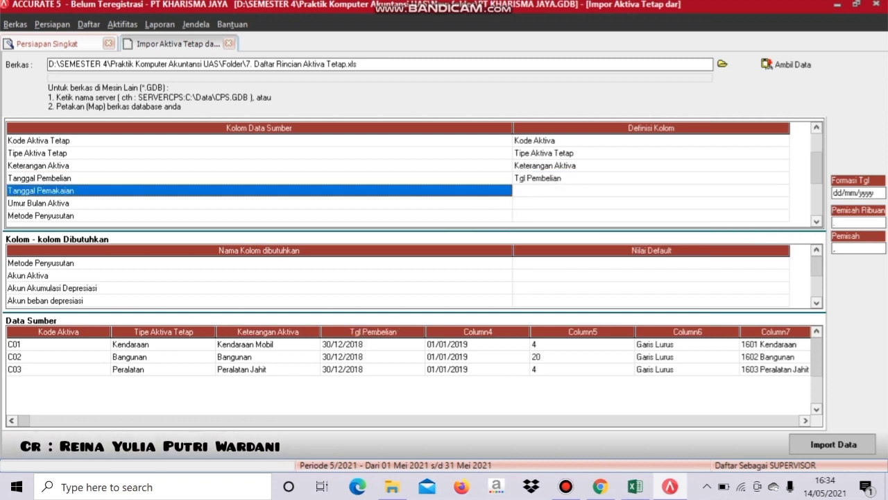
left_click(651, 190)
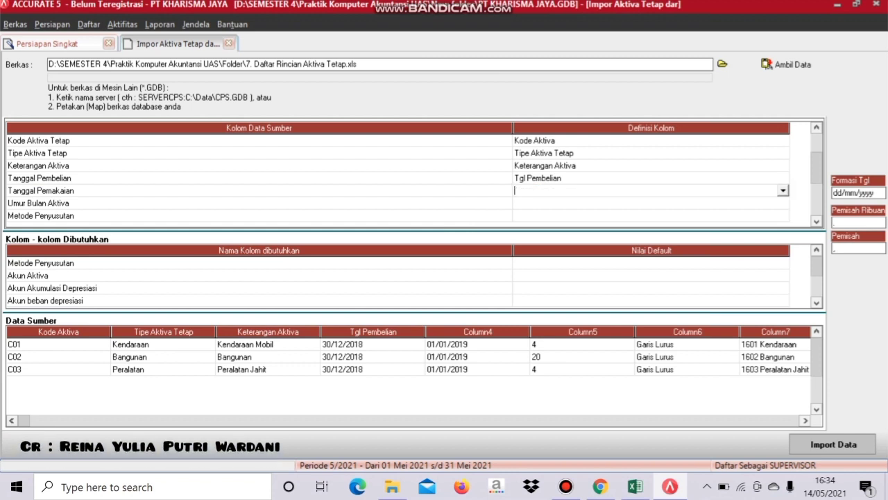
key("alt+Down")
key("Down")
key("Down")
key("Down")
key("Up")
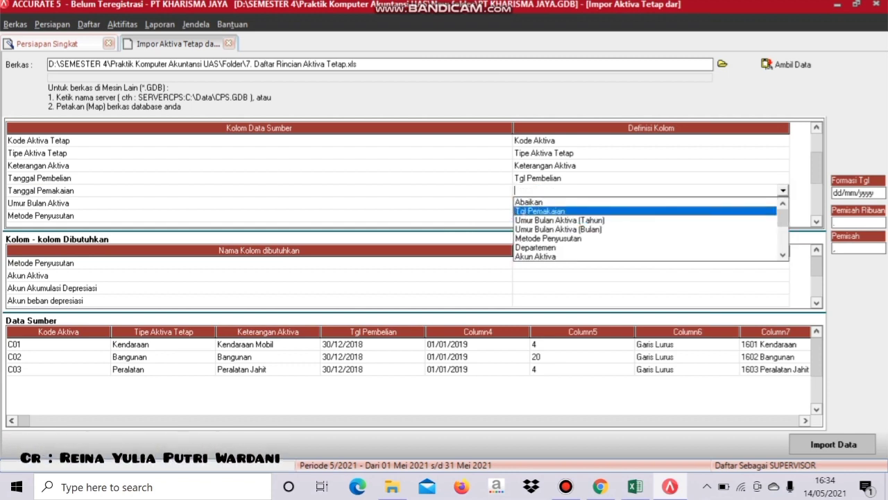
key("Return")
- Map useful life to Umur Bulan Aktiva (Tahun) and the method column to Metode Penyusutan
left_click(651, 203)
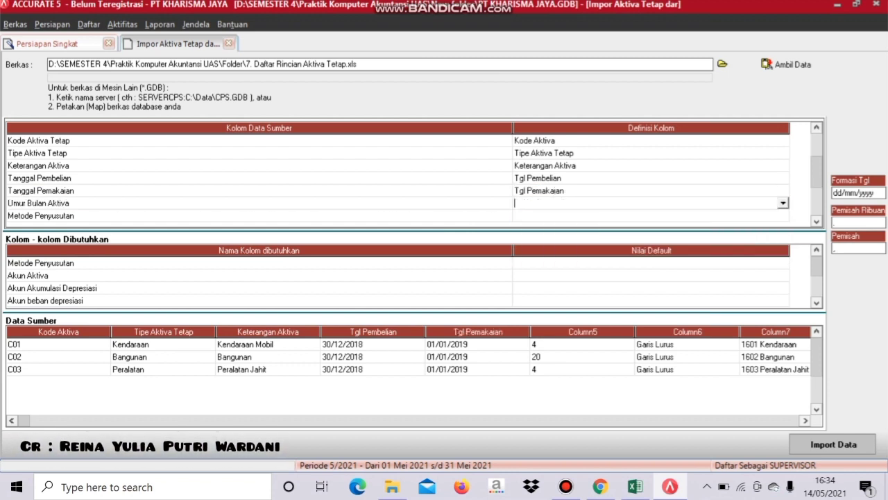
key("alt+Down")
key("Down")
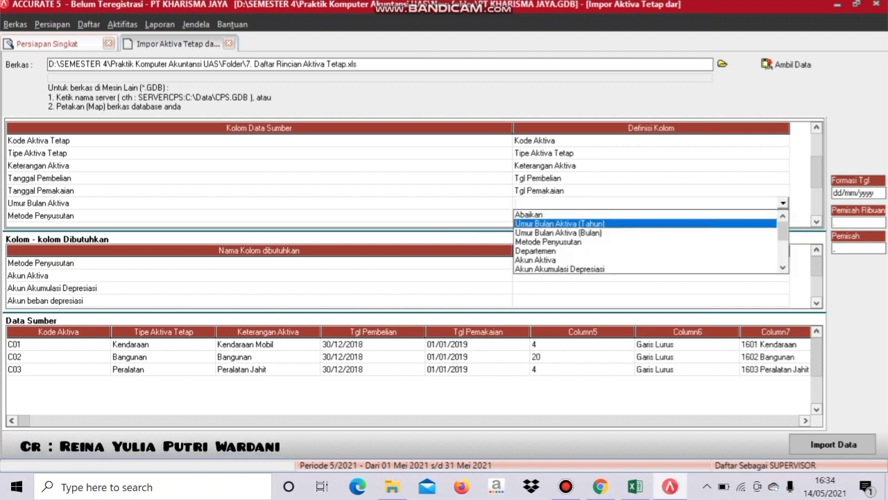
key("Return")
left_click(651, 216)
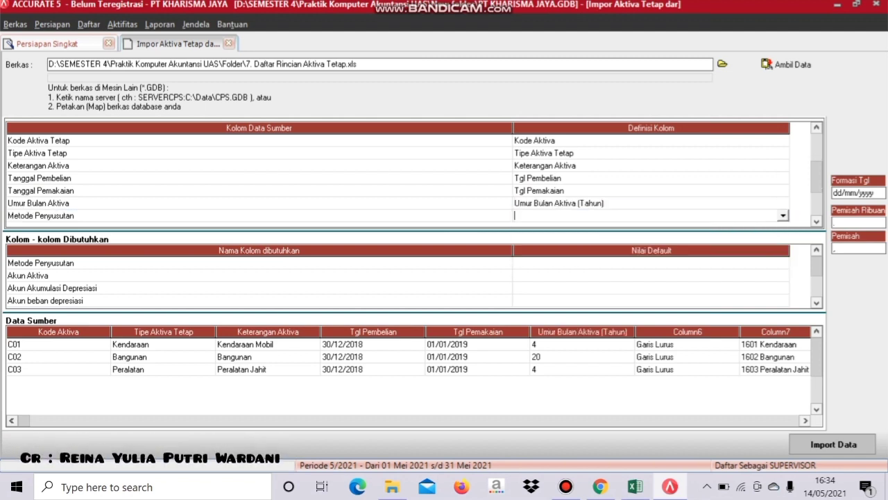
key("alt+Down")
key("Down")
key("Down")
key("Return")
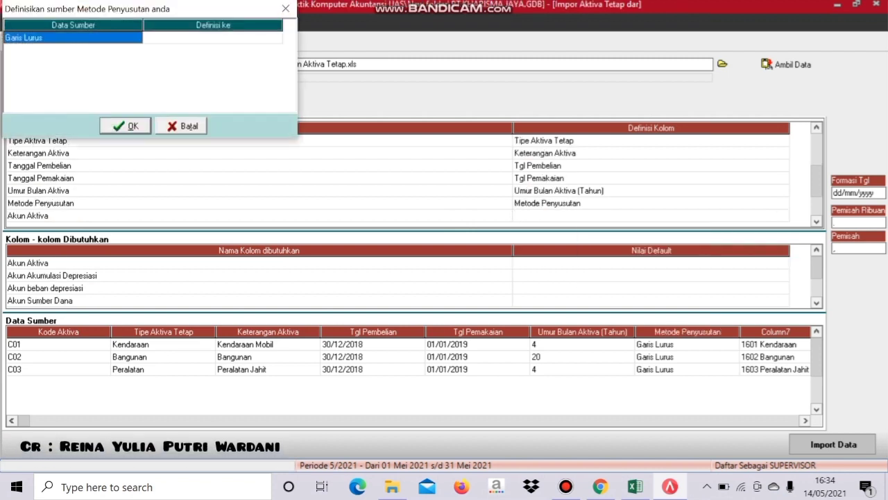
- Map the Garis Lurus depreciation method value to Metode Garis Lurus
key("Tab")
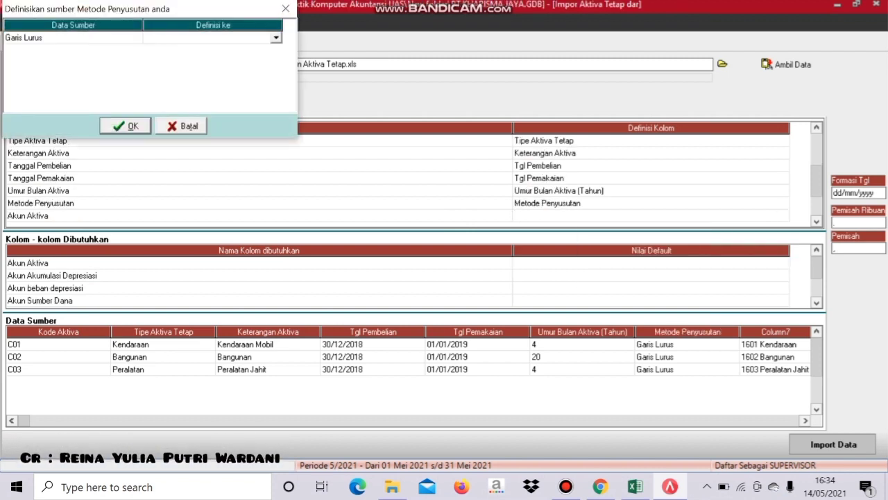
key("alt+Down")
key("Down")
key("Return")
key("Tab")
key("Return")
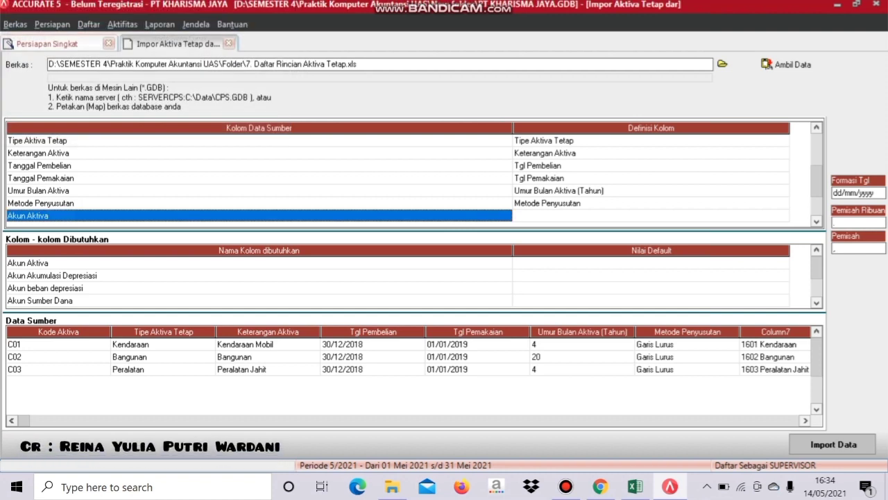
- Define the next source column as Akun Aktiva
key("Tab")
key("alt+Down")
key("Down")
key("Down")
key("Down")
key("Down")
key("Return")
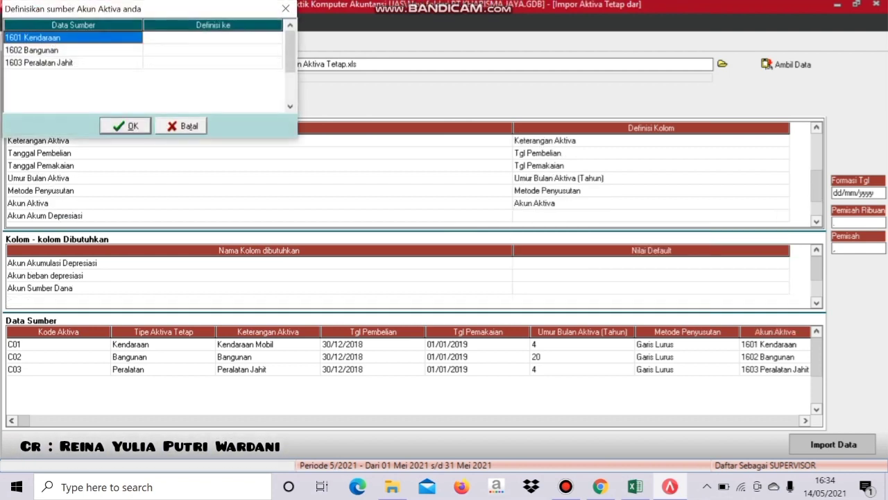
- Map asset accounts 1601 Kendaraan, 1602 Bangunan and 1603 Peralatan Jahit to their matching accounts
key("Tab")
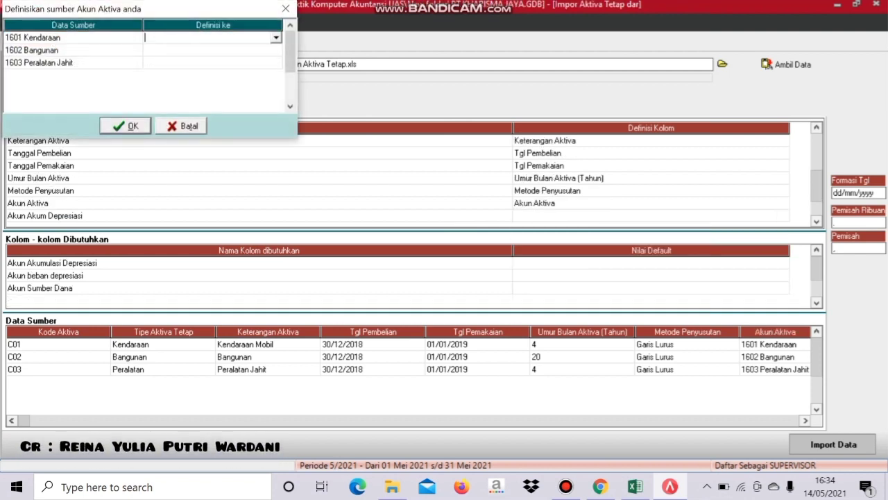
key("alt+Down")
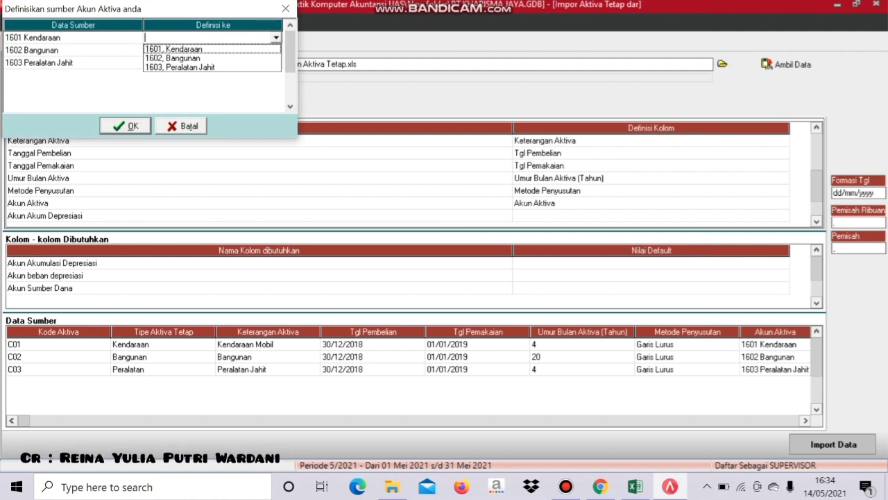
key("Return")
key("Down")
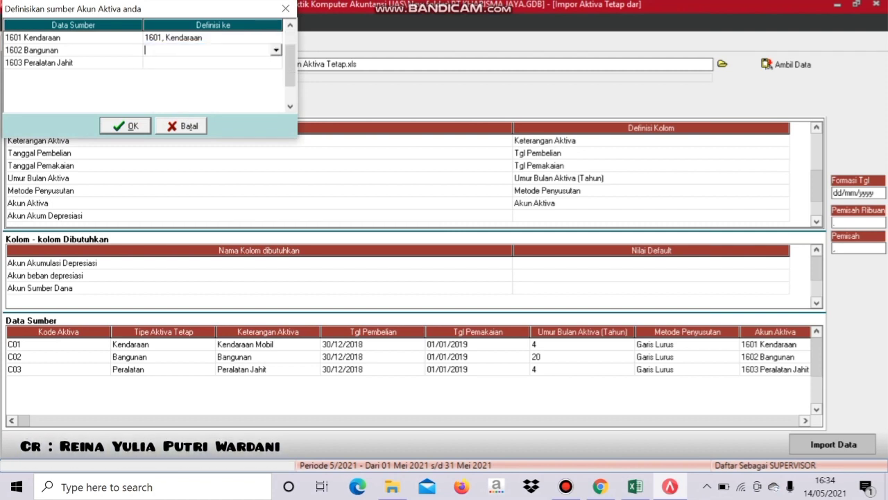
key("alt+Down")
key("Down")
key("Return")
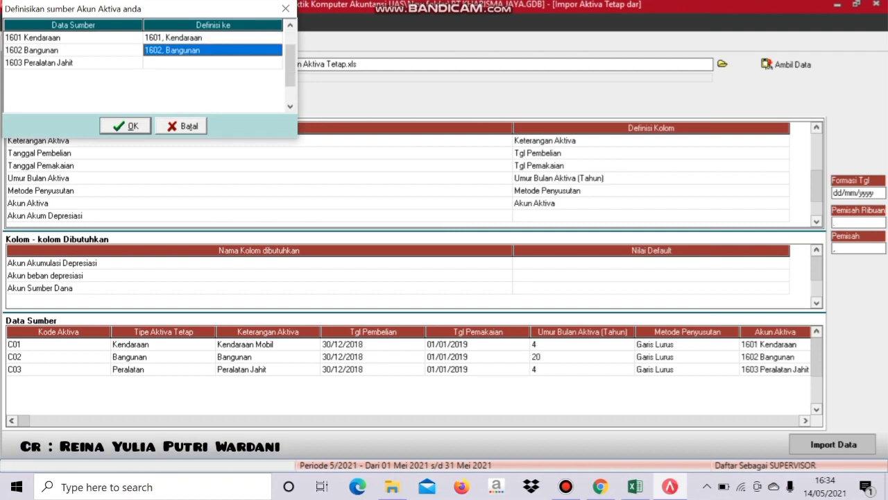
key("Down")
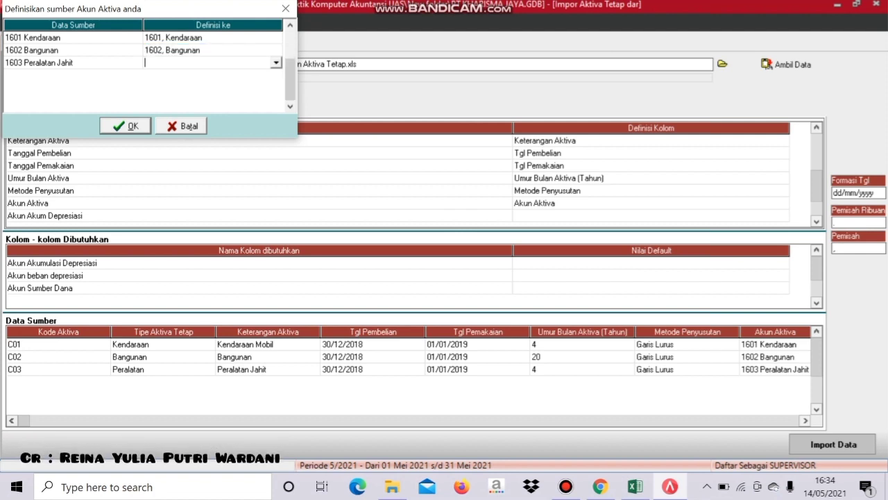
key("alt+Down")
key("Down")
key("Down")
key("Down")
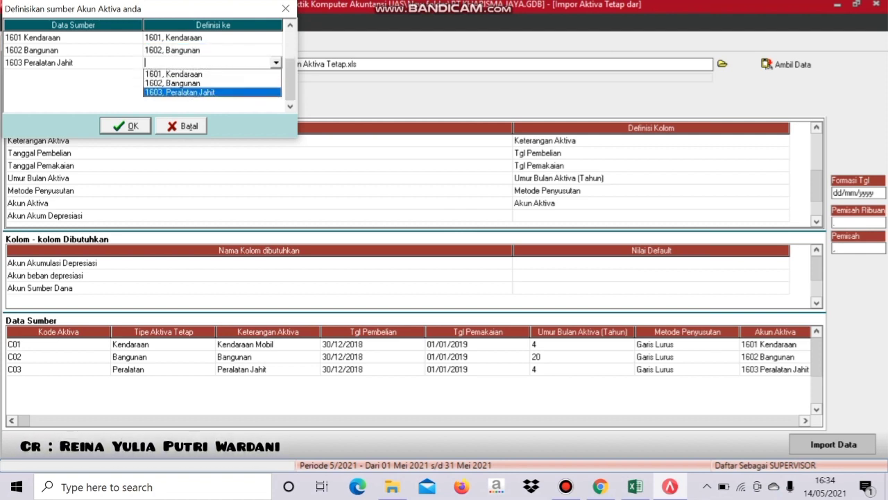
key("Return")
key("Return")
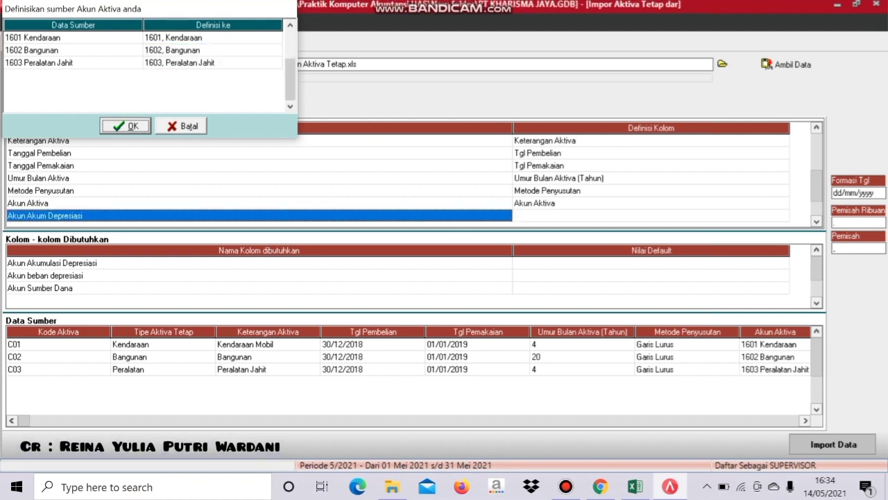
- Define the next source column as Akun Akumulasi Depresiasi
left_click(651, 215)
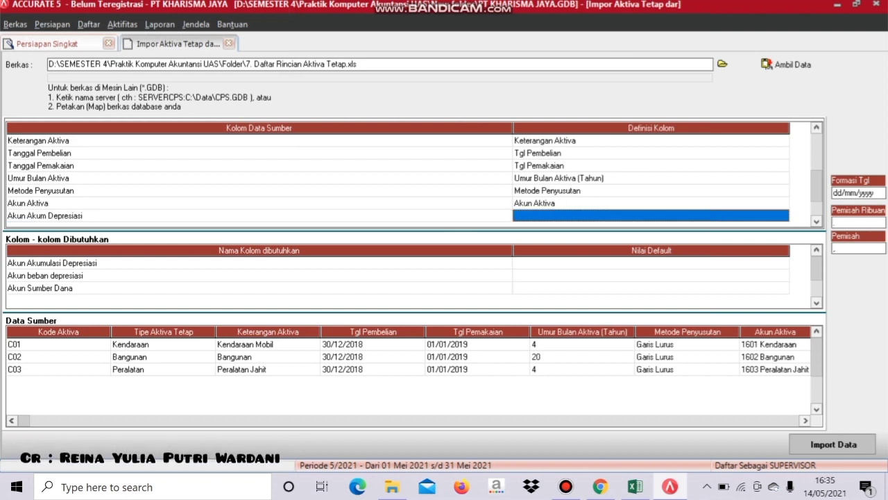
left_click(651, 215)
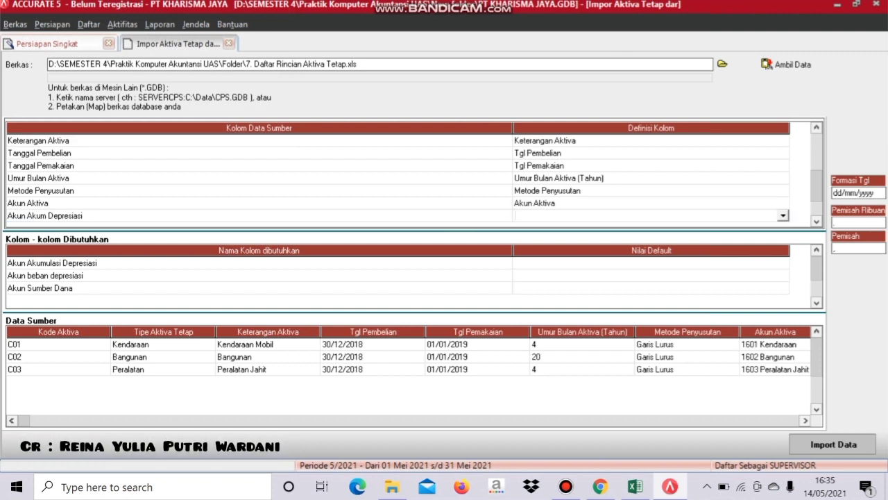
key("alt+Down")
key("Down")
key("Down")
key("Down")
key("Down")
key("Return")
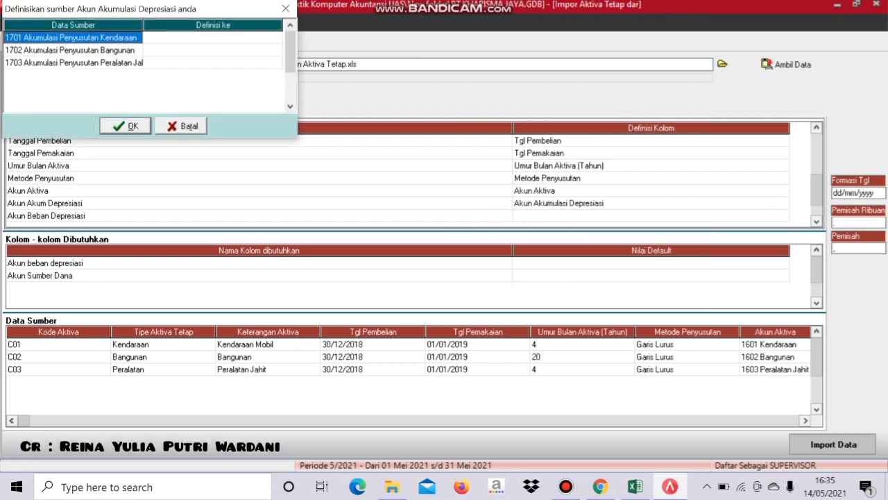
- Link 1701, 1702 and 1703 to Akum Penyst Kendaraan, Bangunan and Peralatan Jahit, and confirm
left_click(213, 37)
left_click(212, 38)
key("alt+Down")
key("Down")
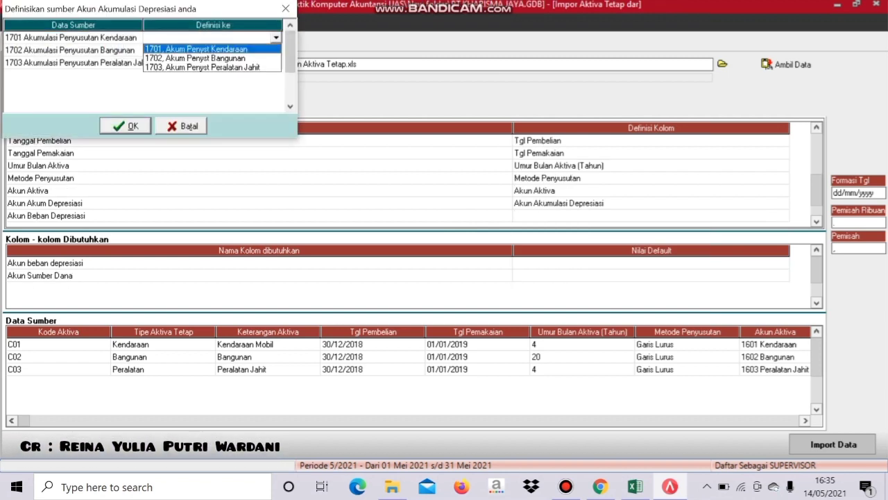
key("Return")
key("Down")
key("Return")
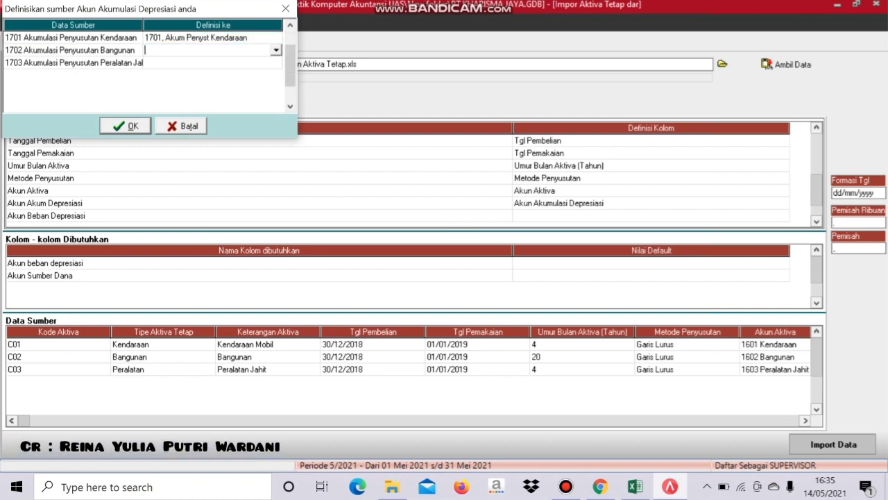
key("alt+Down")
key("Down")
key("Return")
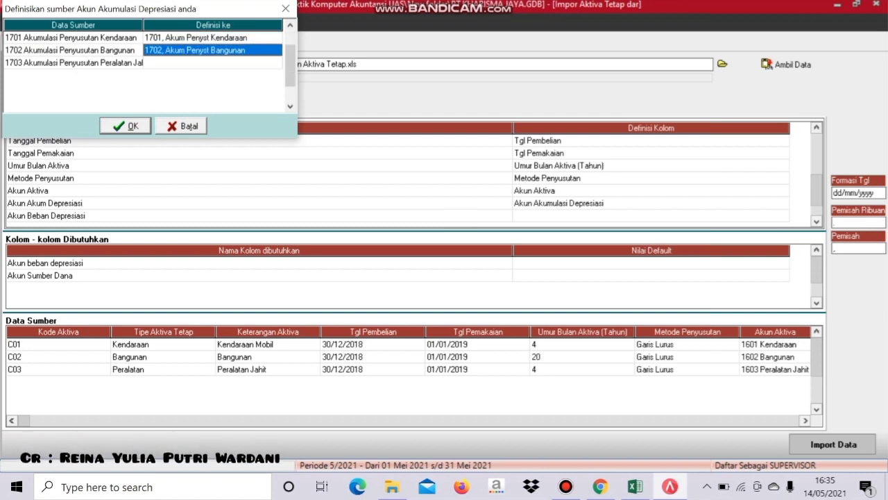
key("Down")
key("Return")
key("alt+Down")
key("Down")
key("Down")
key("Return")
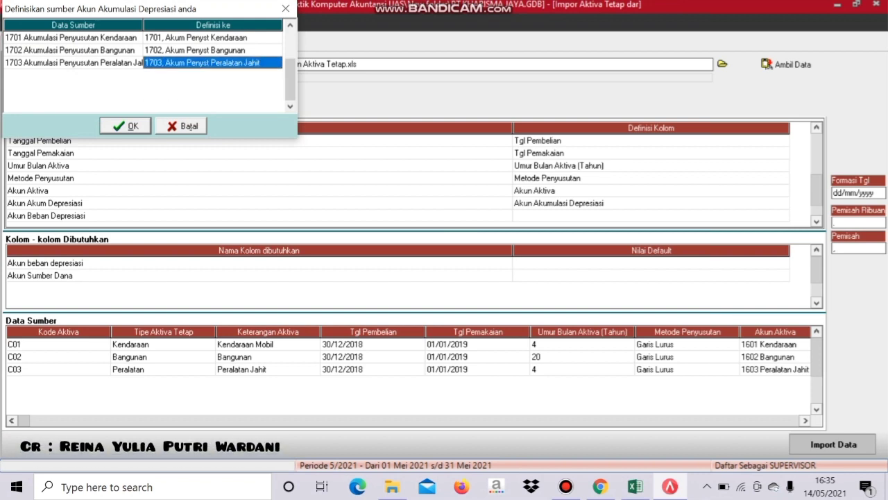
key("Return")
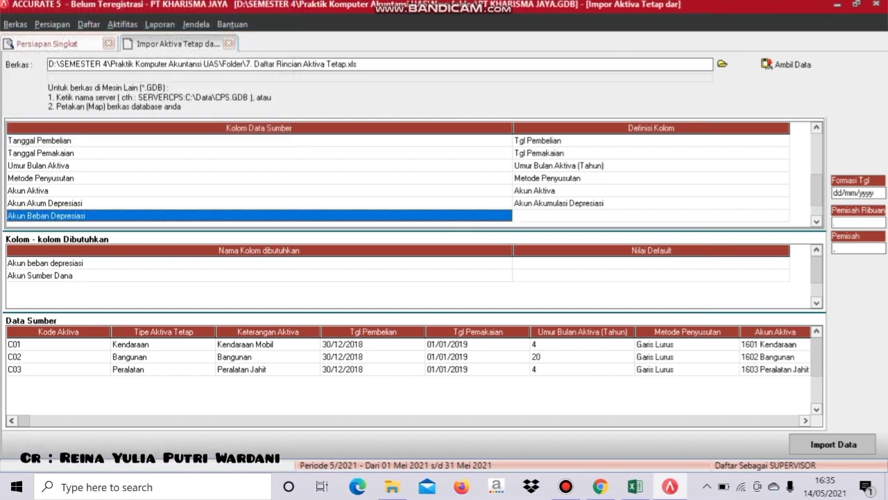
left_click(651, 216)
- Define the next source column as Akun Beban Depresiasi
left_click(651, 216)
key("alt+Down")
key("Down")
key("Down")
key("Down")
key("Return")
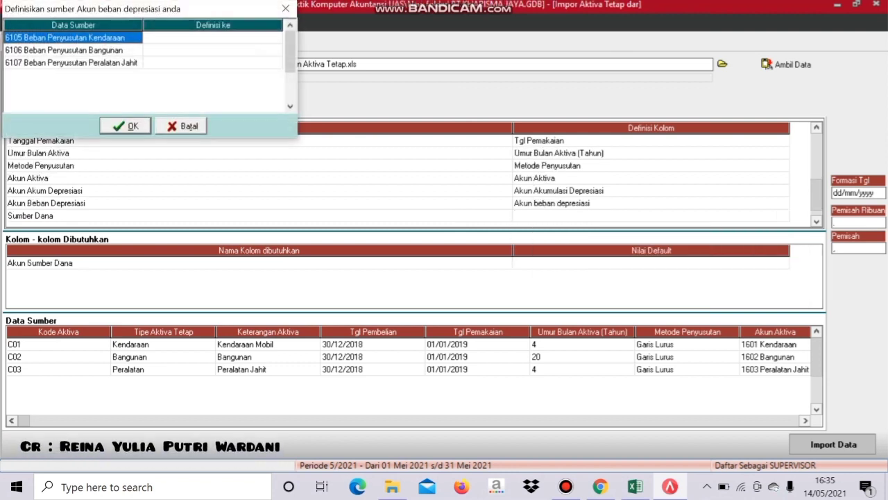
- Map 6105, 6106 and 6107 to Beban Penyusutan Kendaraan, Bangunan and Peralatan Jahit
double_click(213, 37)
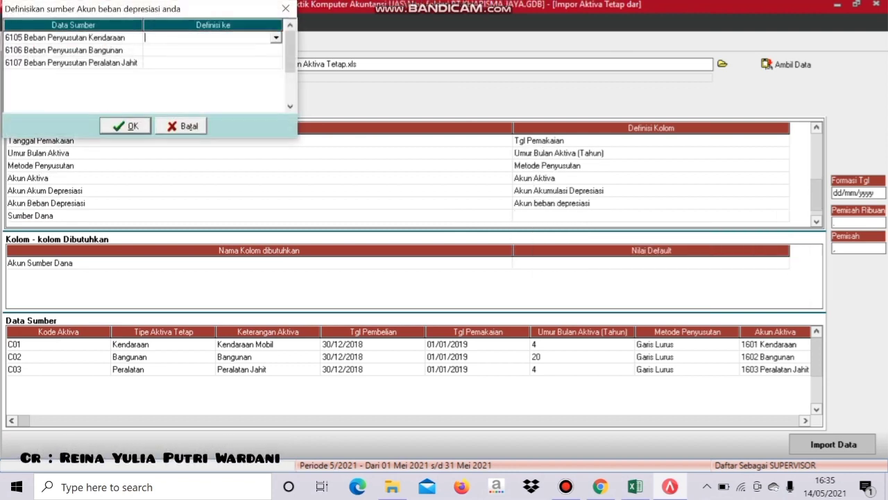
key("alt+Down")
key("Down")
key("Down")
key("Down")
key("Down")
key("Down")
key("Down")
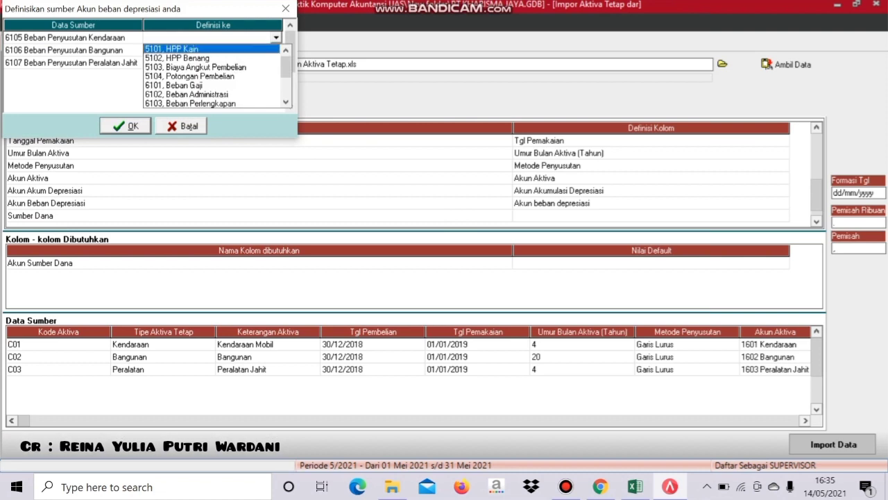
key("Down")
key("Down")
key("Down")
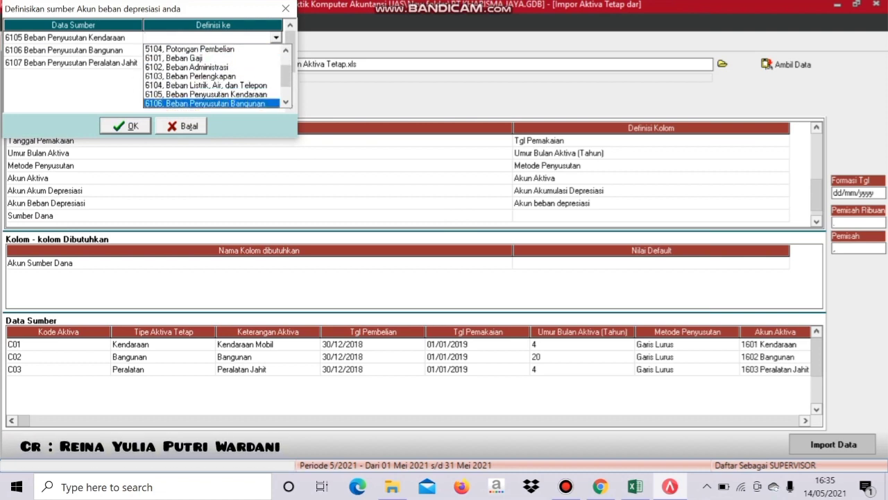
key("Return")
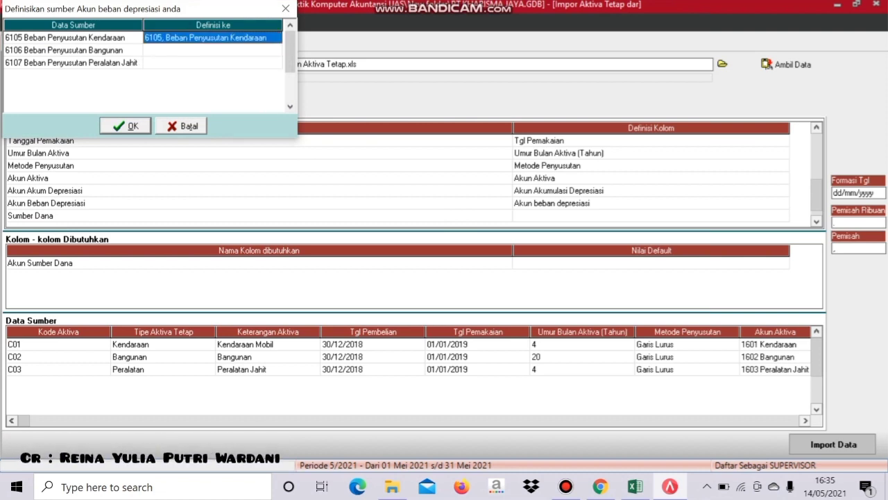
left_click(214, 50)
key("alt+Down")
key("Down")
key("Down")
key("Down")
key("Down")
key("Down")
key("Down")
key("Down")
key("Down")
key("Down")
key("Down")
key("Down")
key("Down")
key("Up")
key("Up")
key("Return")
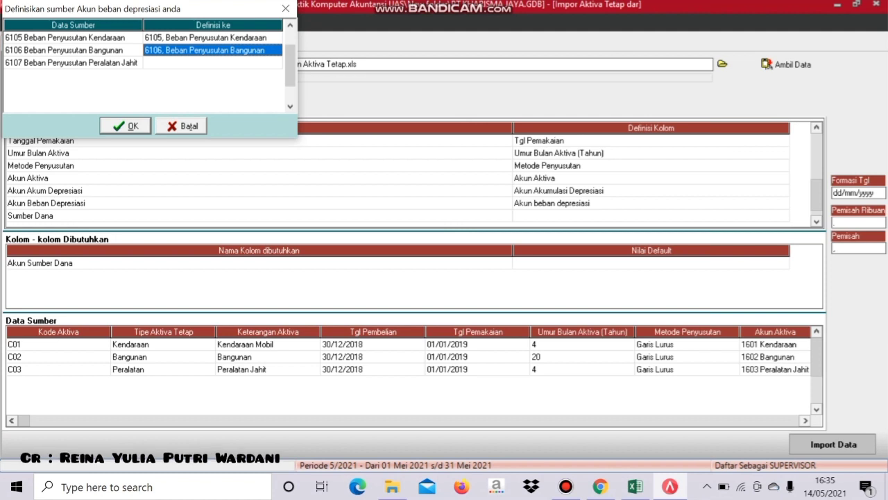
key("Down")
key("alt+Down")
key("Down")
key("Down")
key("Down")
key("Down")
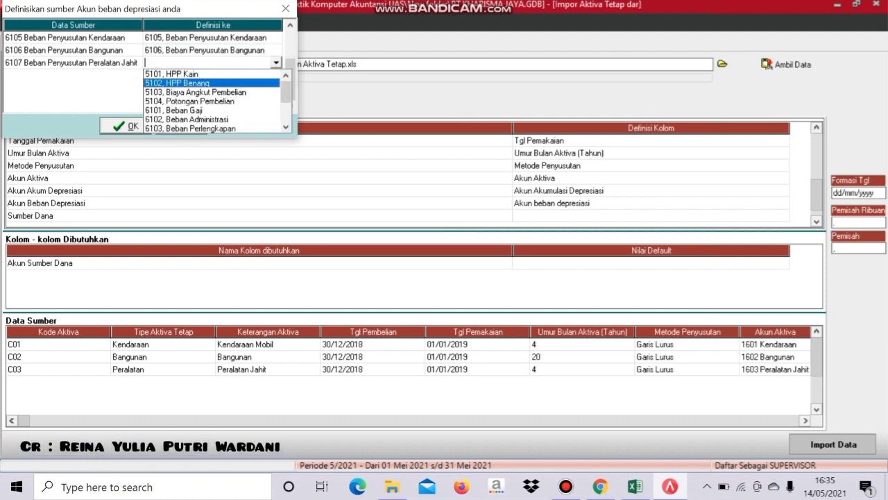
key("Down")
key("Down")
key("Down")
key("Down")
key("Down")
key("Down")
key("Return")
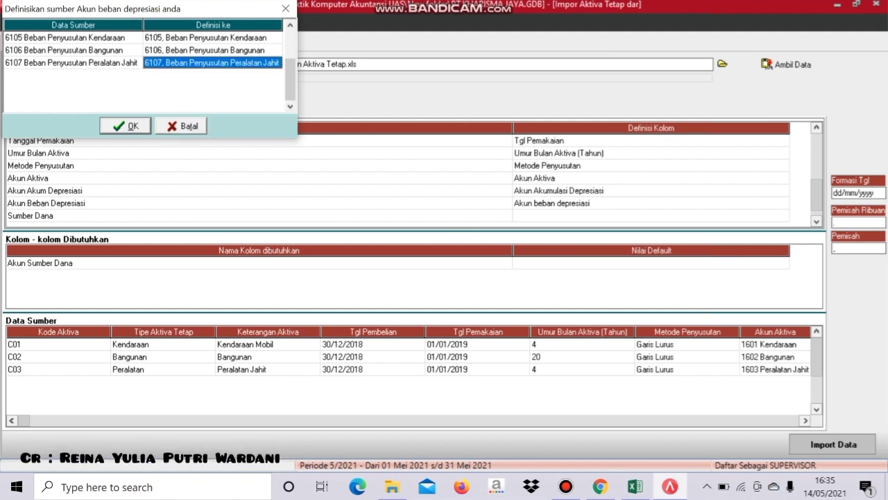
key("Return")
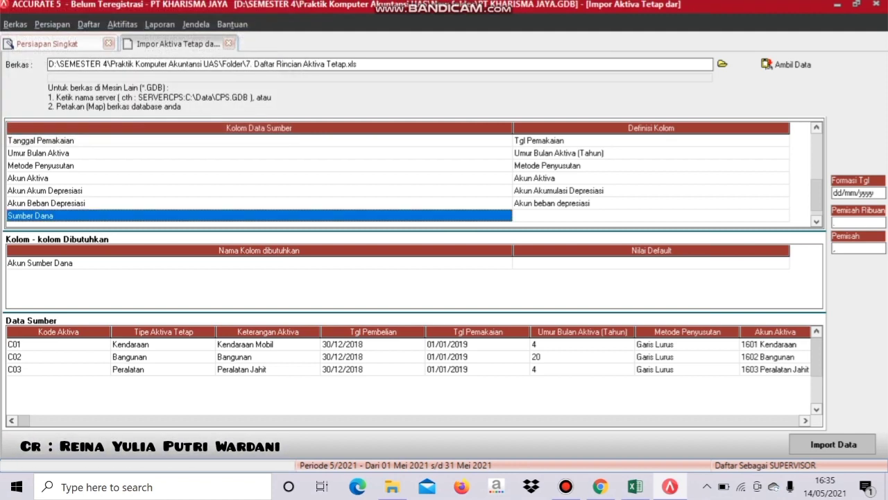
- Define the next source column as Sumber Dana
left_click(651, 216)
left_click(651, 216)
left_click(783, 215)
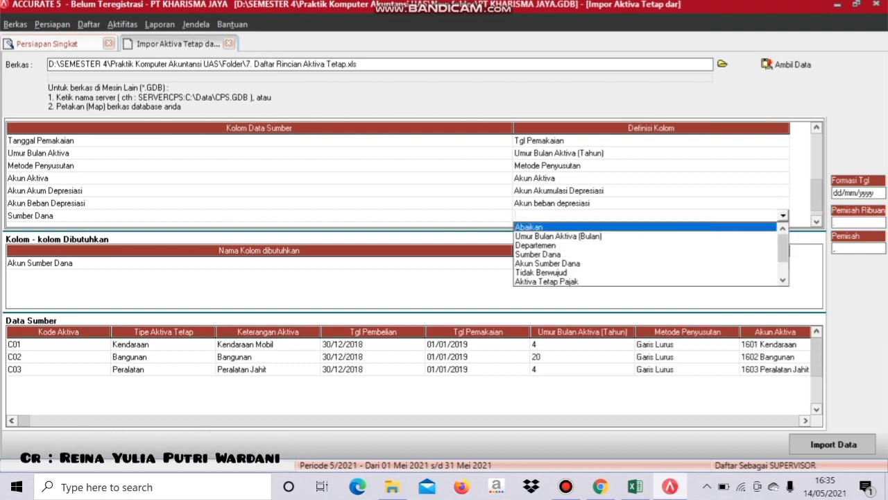
key("Up")
key("Up")
key("Return")
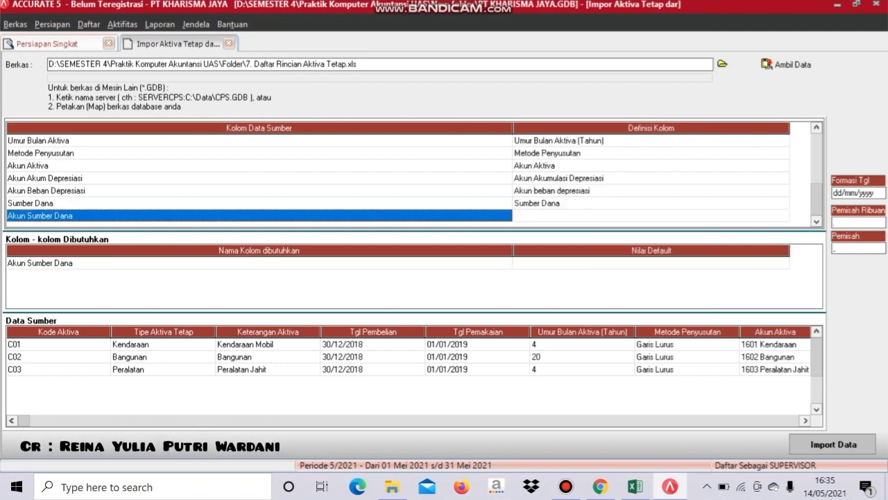
- Define the following source column as Akun Sumber Dana
left_click(651, 216)
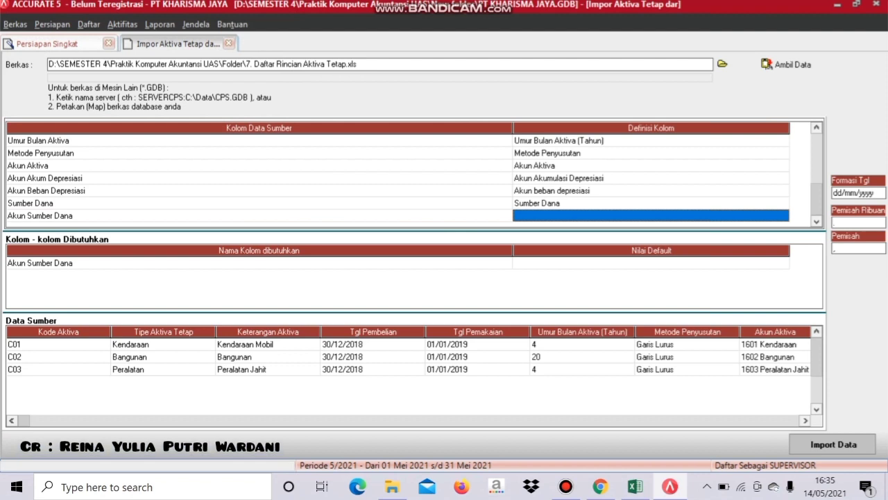
left_click(651, 215)
key("alt+Down")
key("Down")
key("Down")
key("Down")
key("Down")
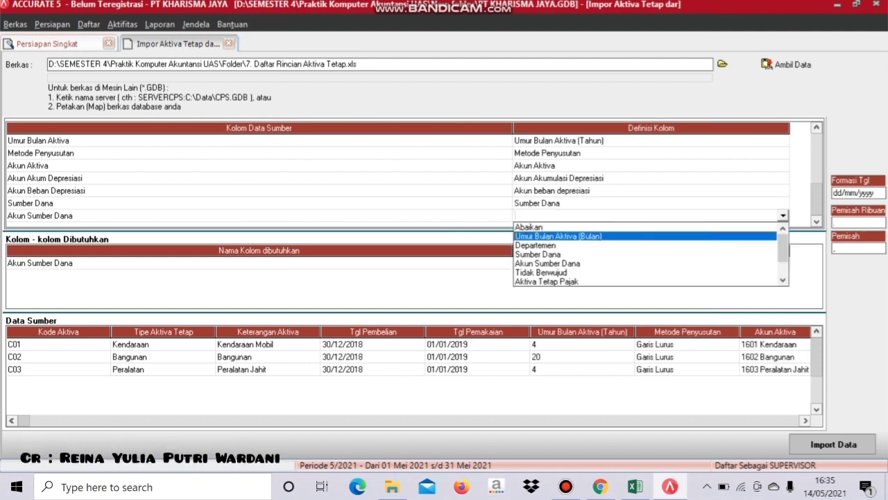
key("Return")
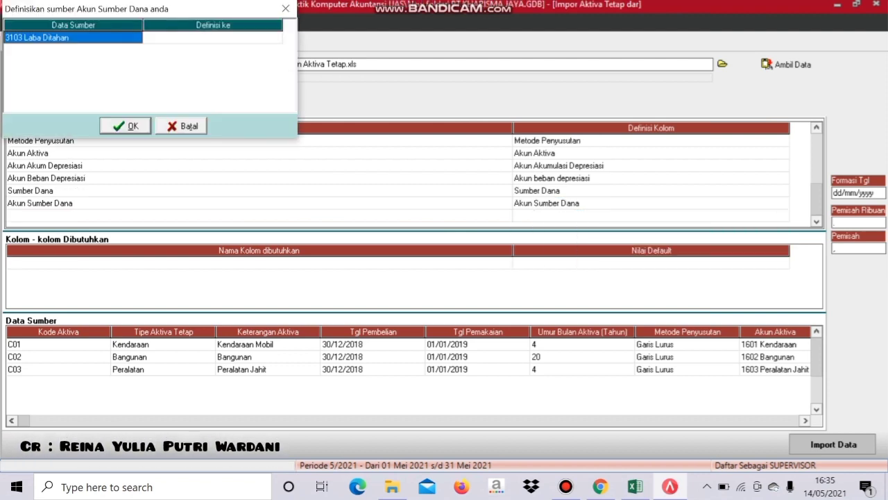
- Link the funding account to 3103 Laba Ditahan and run the fixed-asset import
left_click(212, 37)
left_click(212, 37)
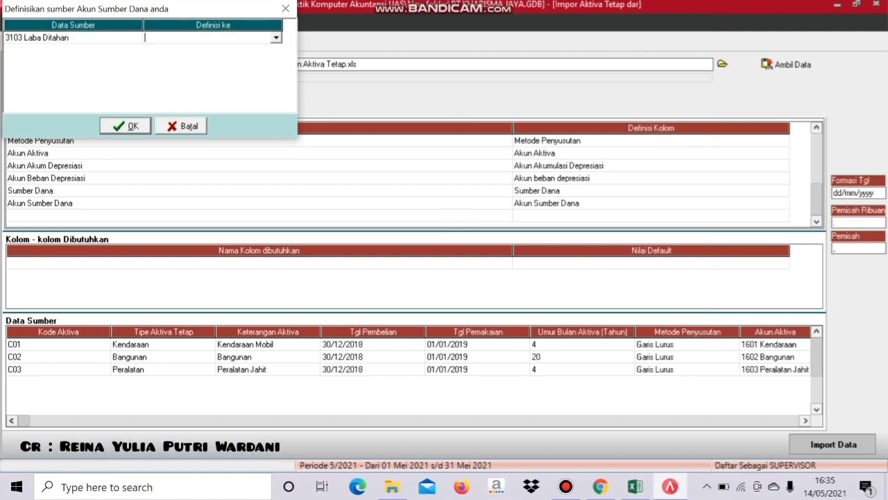
key("alt+Down")
left_click(197, 49)
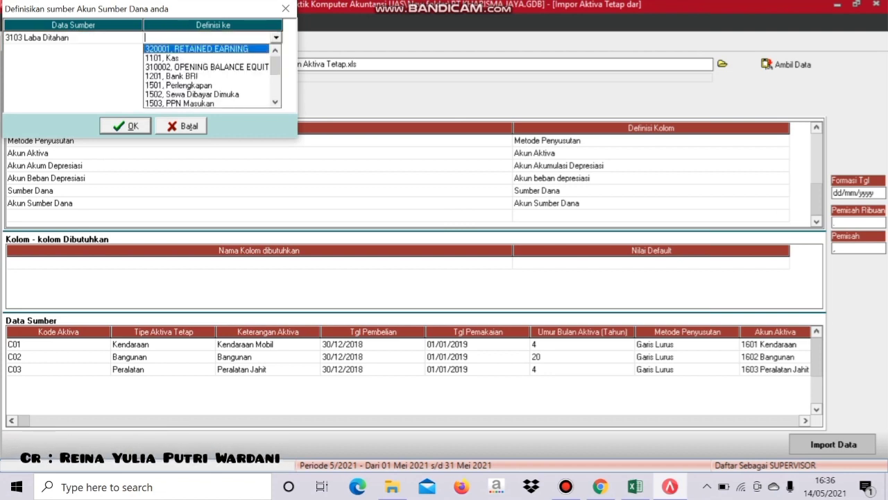
key("Down")
key("Down")
key("Down")
key("Down")
key("Down")
key("Down")
key("Down")
key("Down")
key("Down")
key("Down")
key("Down")
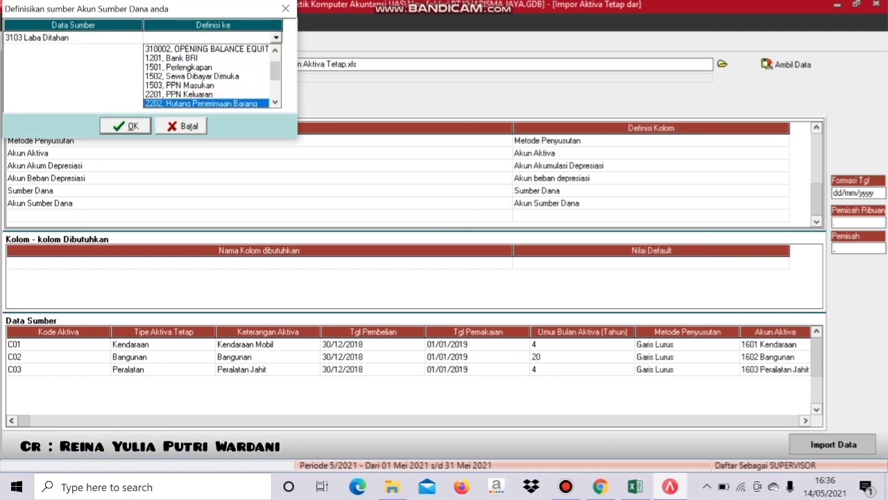
key("Down")
key("Down")
key("Up")
key("Return")
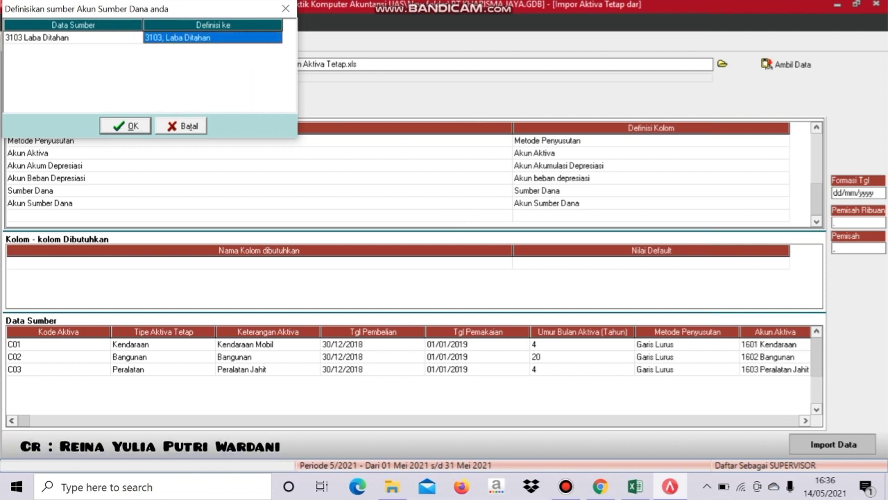
key("Return")
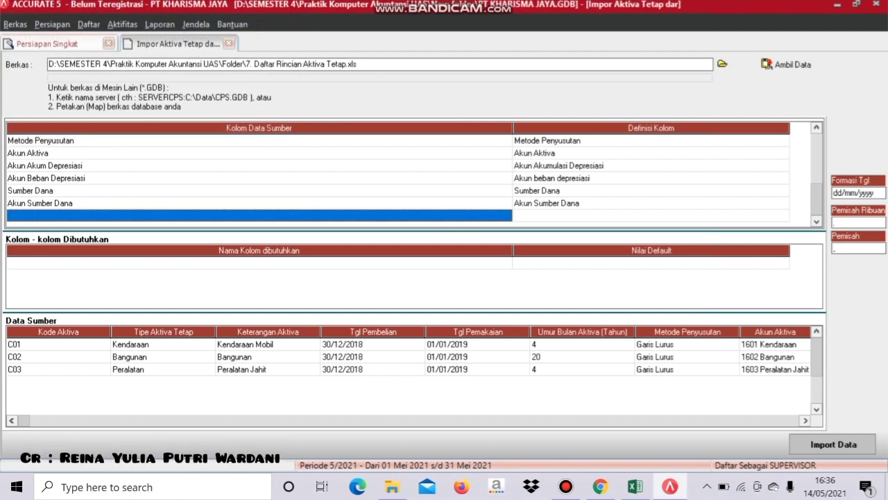
left_click(833, 444)
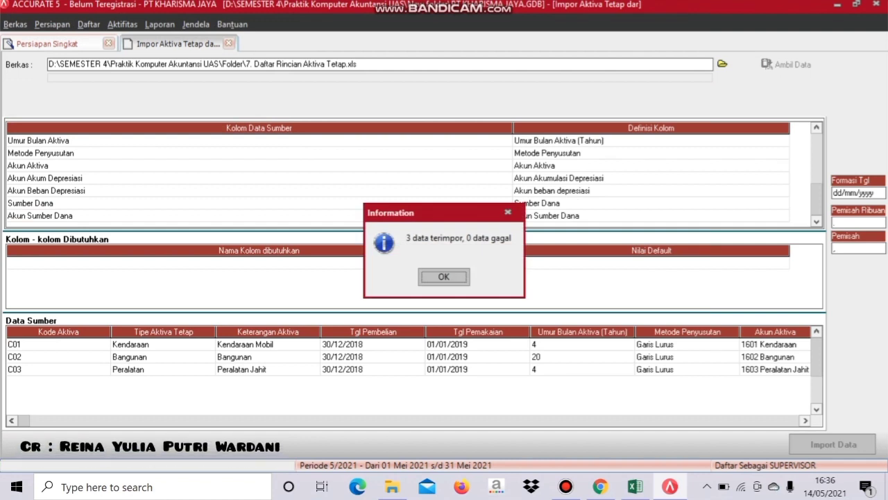
- Dismiss the import result and move the setup wizard on to Neraca Percobaan
key("Return")
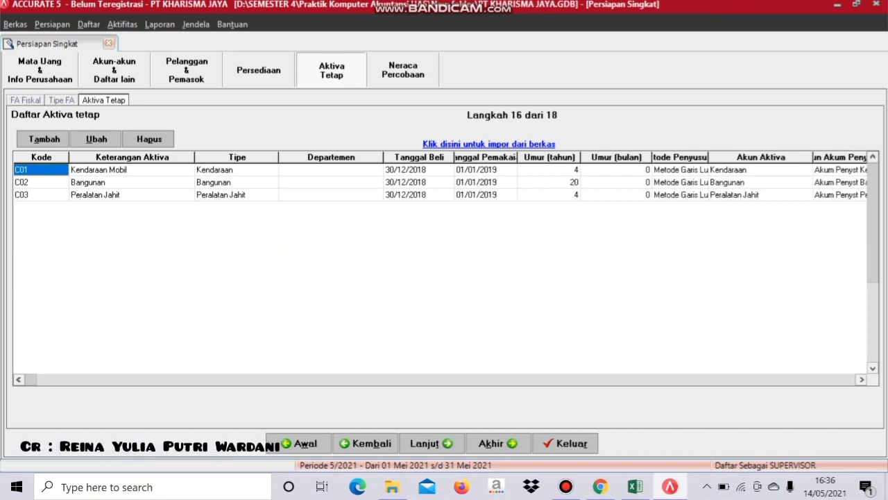
left_click(430, 443)
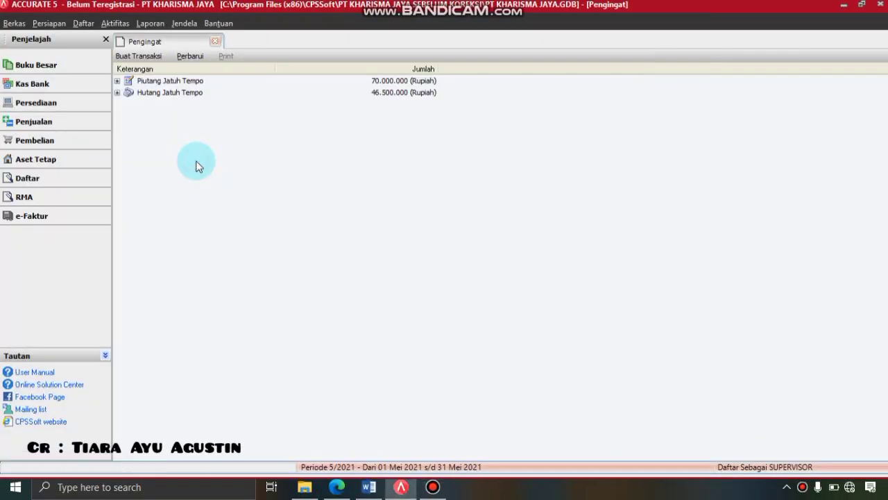
- Produce the Neraca Saldo (Klasik) report per 31/03/2019 with zero-balance accounts included
left_click(153, 25)
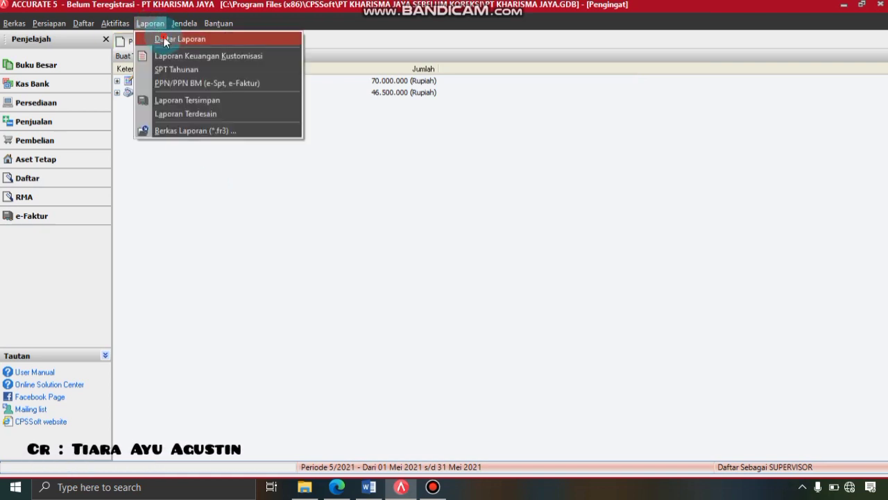
left_click(164, 39)
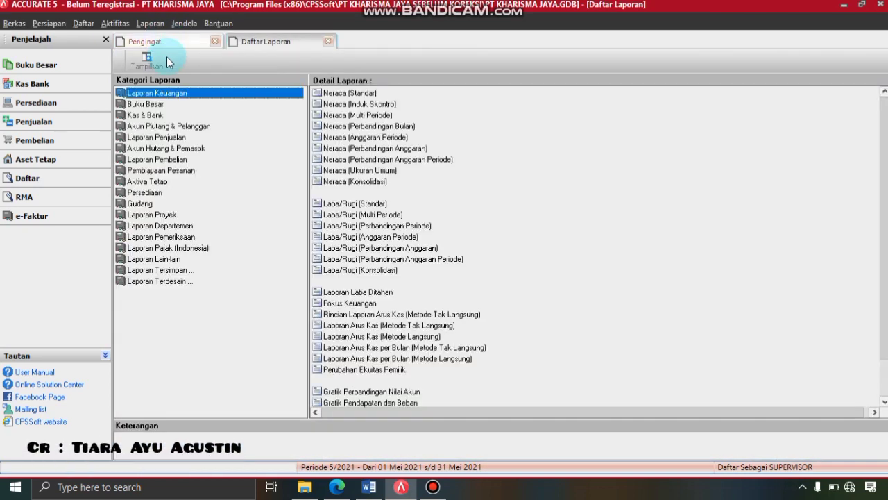
left_click(151, 105)
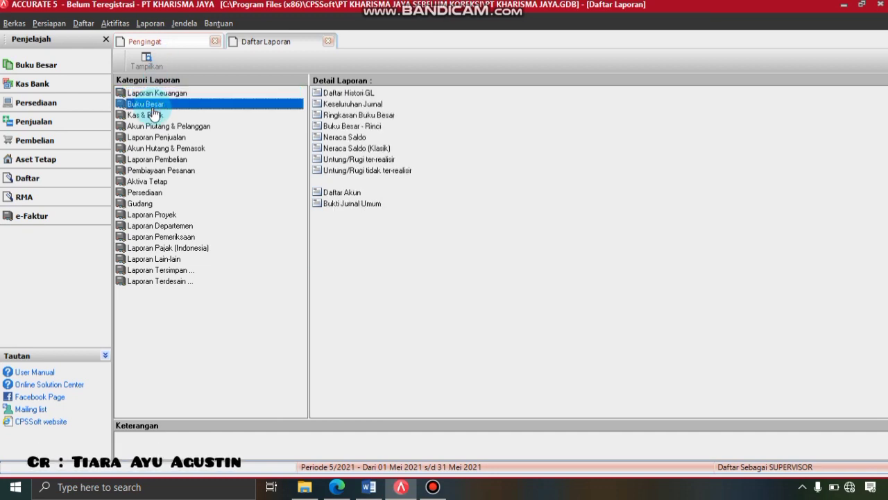
left_click(332, 149)
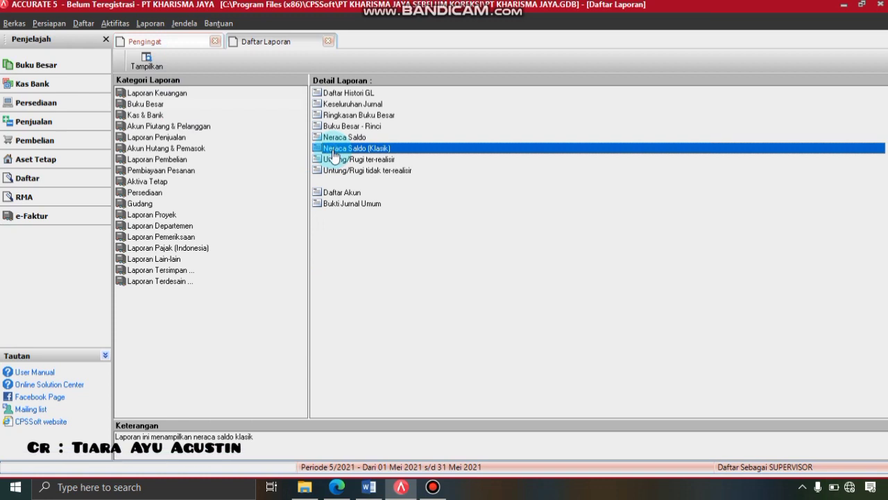
double_click(333, 153)
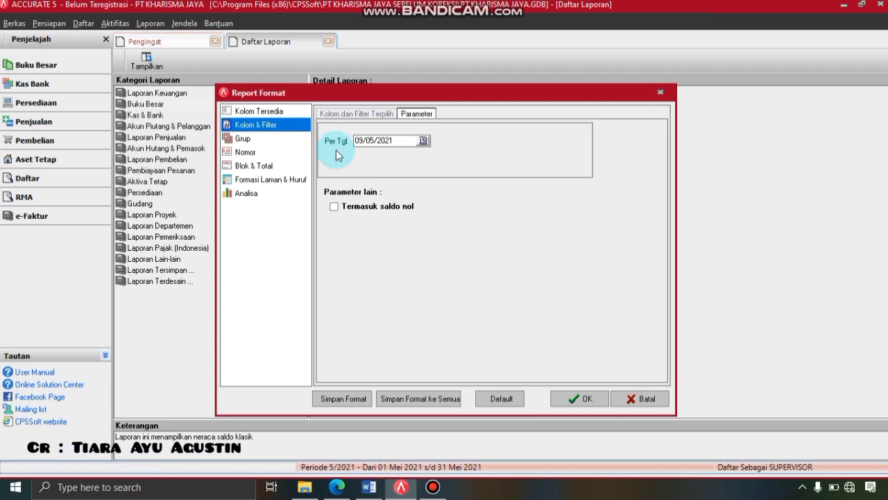
left_click_drag(395, 141, 355, 142)
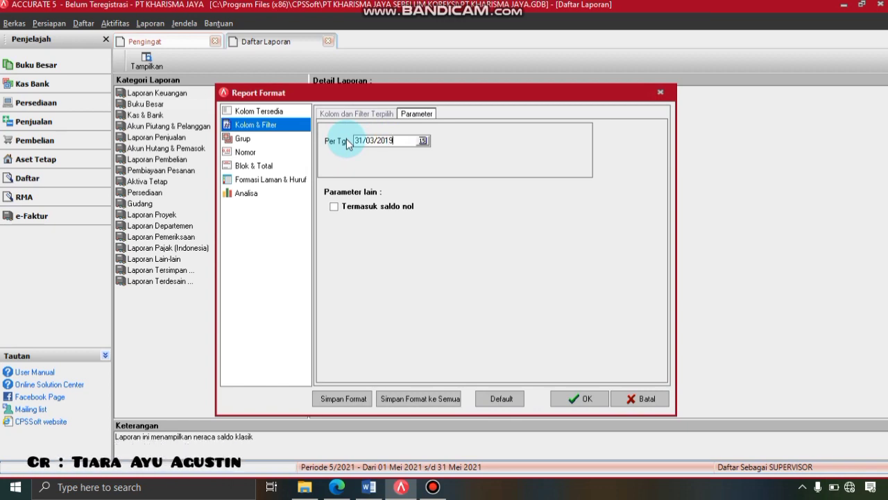
left_click(333, 210)
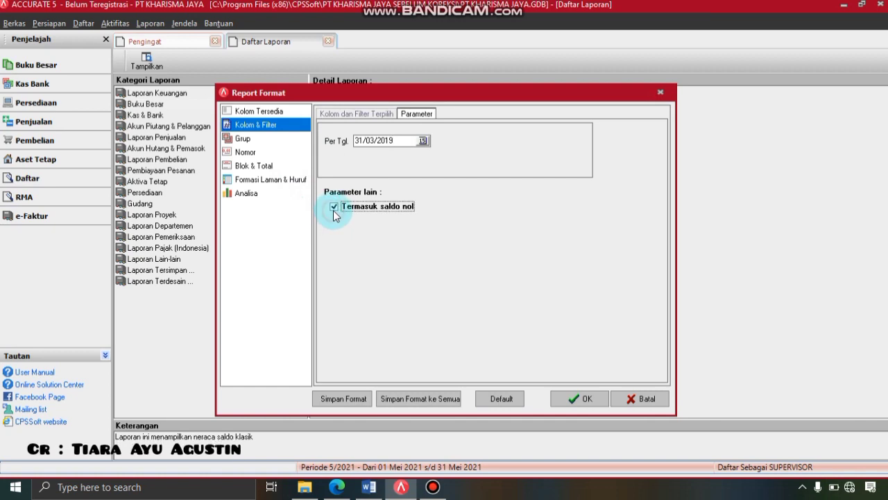
left_click(585, 398)
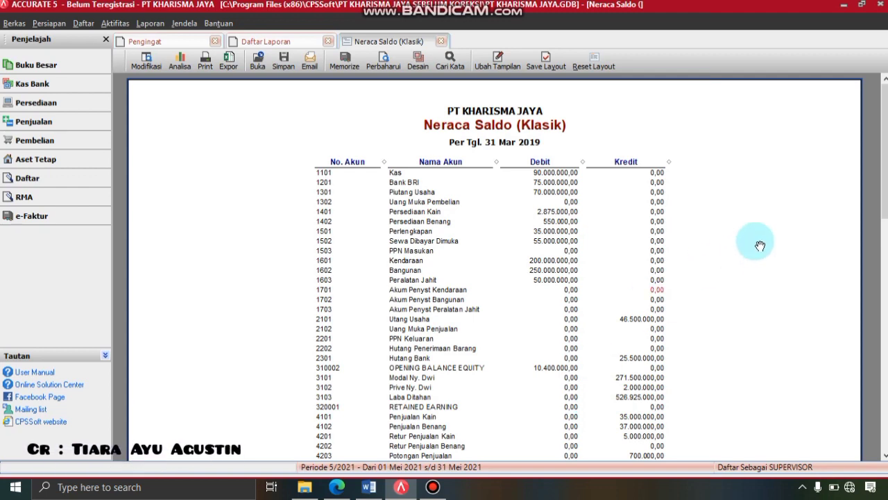
- Drill into account 310002 to show its Buku Besar - Rinci for 01–31 Mar 2019
mouse_move(884, 145)
left_mouse_down()
mouse_move(885, 283)
mouse_move(886, 144)
left_mouse_up()
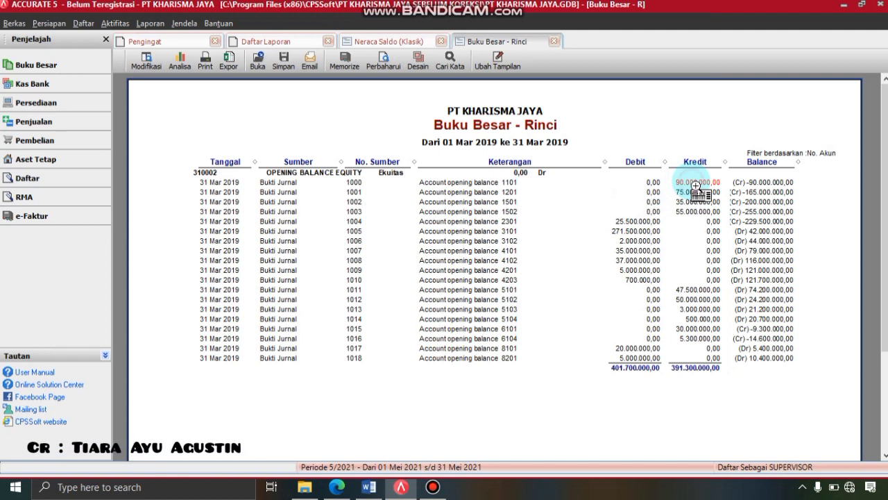
- Re-post voucher 1000's equity credit to 3103 Laba Ditahan, save, and refresh the ledger
double_click(690, 180)
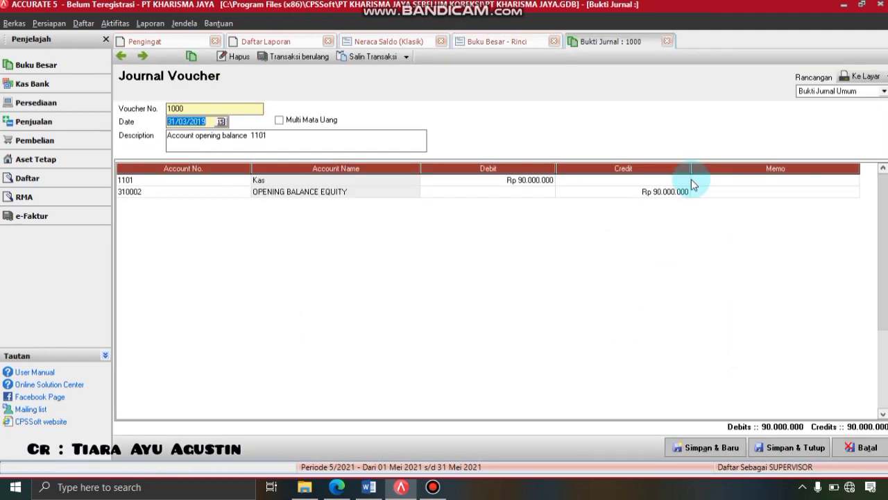
left_click(249, 194)
left_click(244, 192)
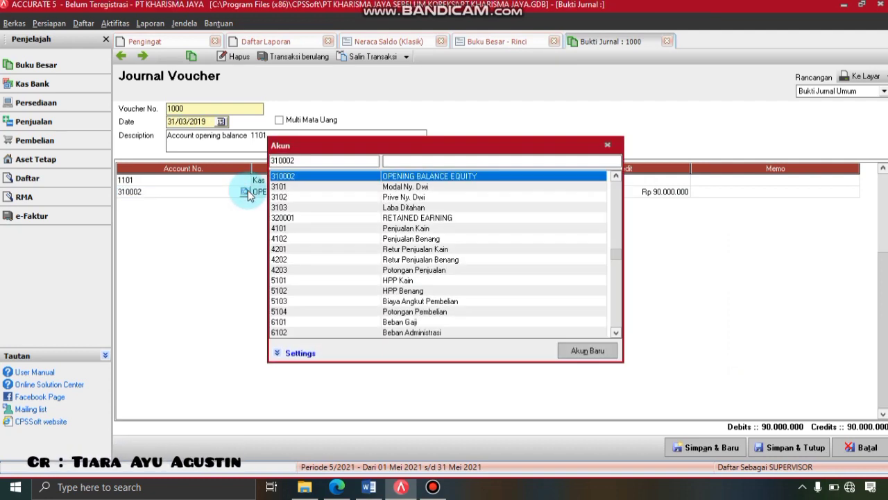
double_click(386, 207)
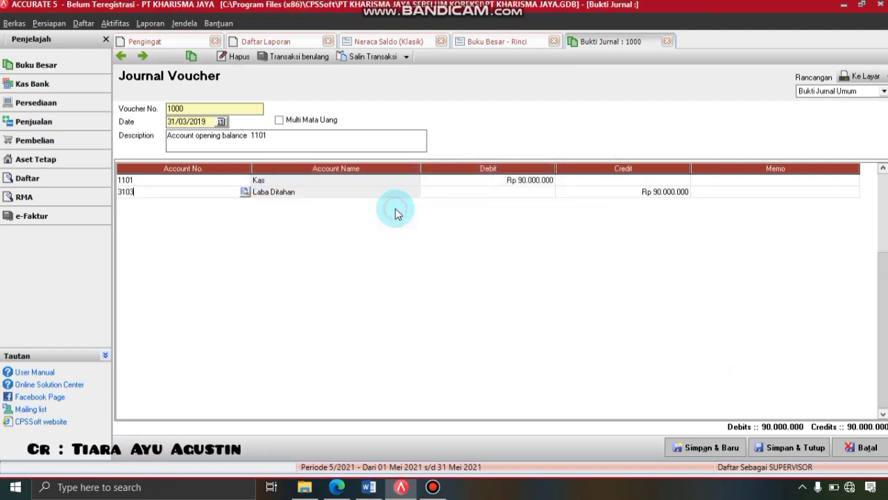
left_click(780, 449)
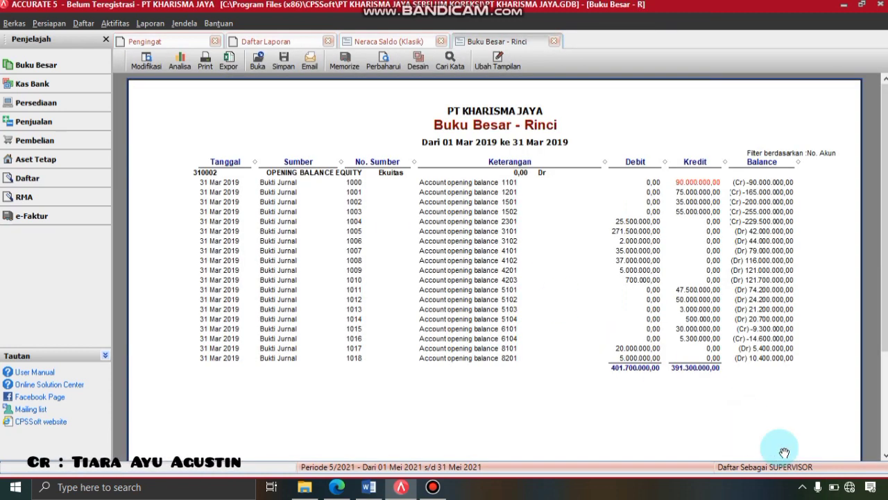
left_click(384, 63)
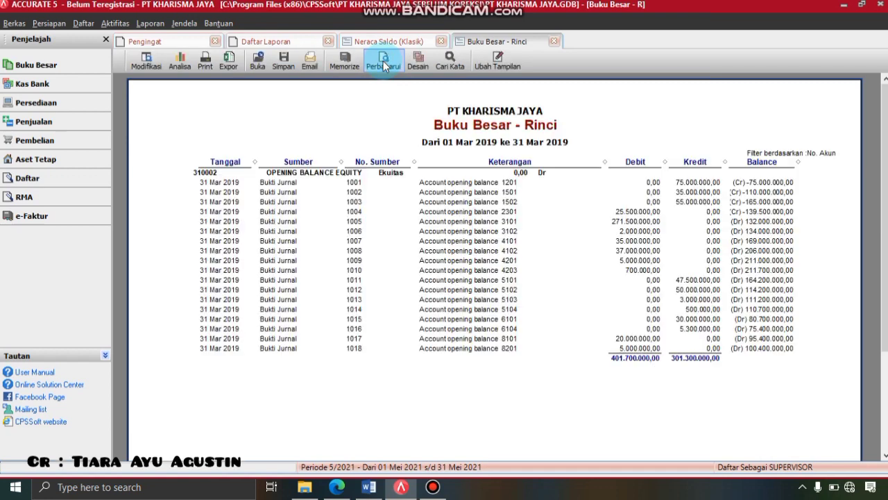
- Change voucher 1001's 75.000.000 credit account to 3103 Laba Ditahan and save it
double_click(694, 182)
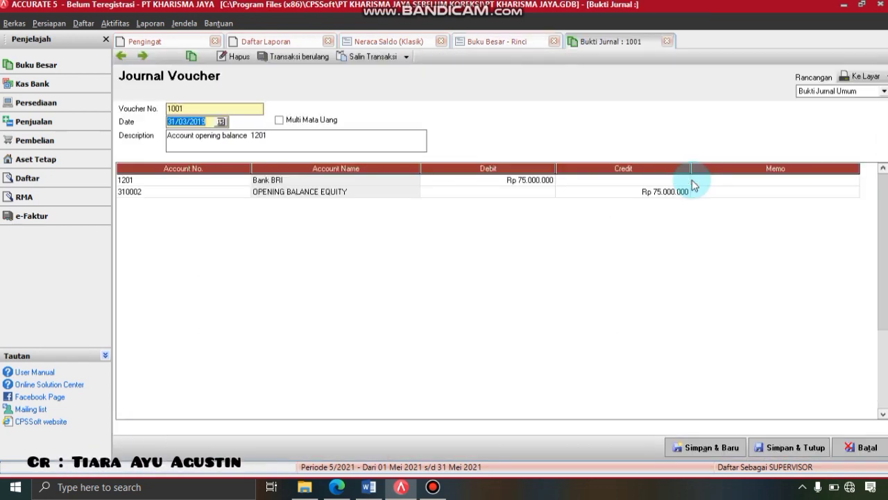
left_click(248, 198)
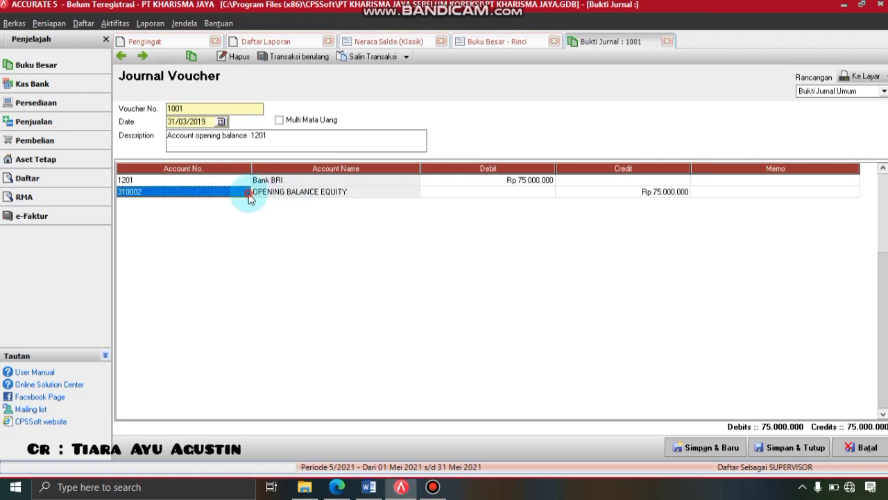
left_click(250, 198)
left_click(244, 193)
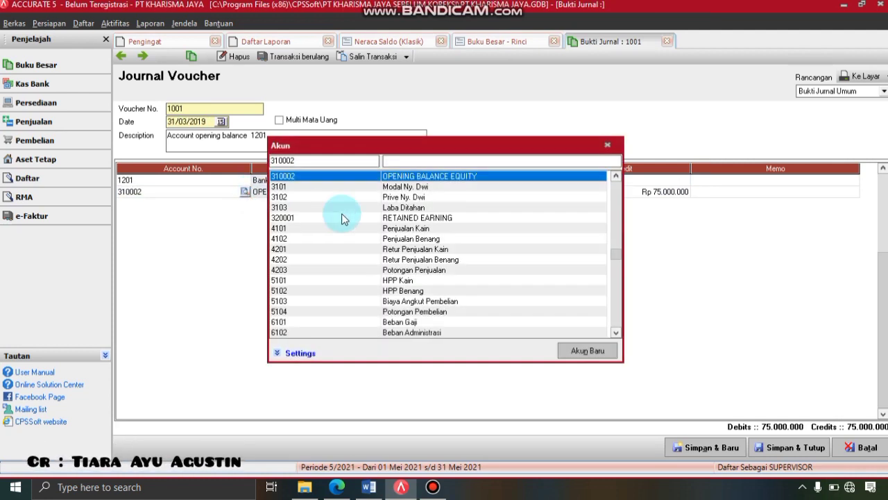
left_click(411, 208)
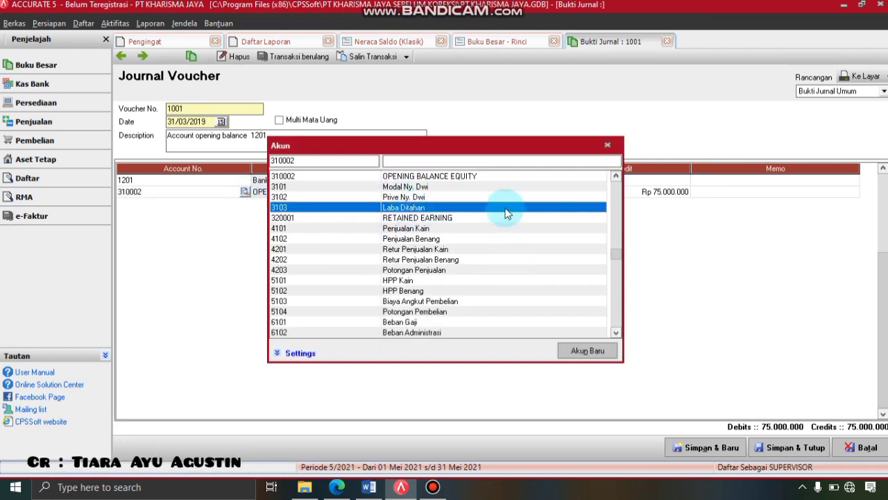
double_click(506, 213)
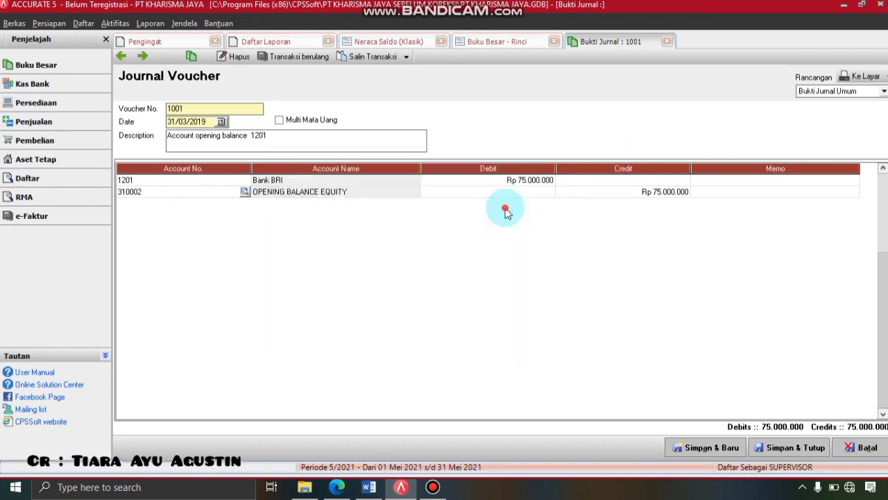
left_click(798, 448)
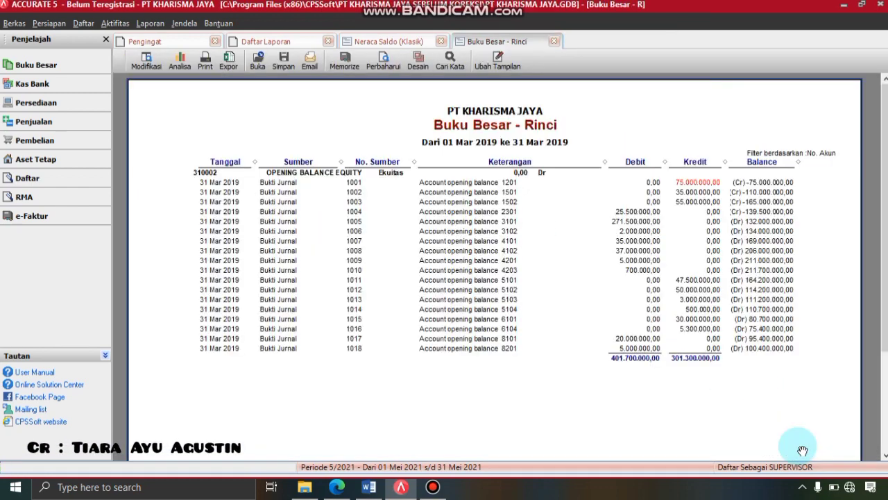
- Refresh the ledger, re-post voucher 1002's credit to 3103 Laba Ditahan, and refresh again
left_click(382, 63)
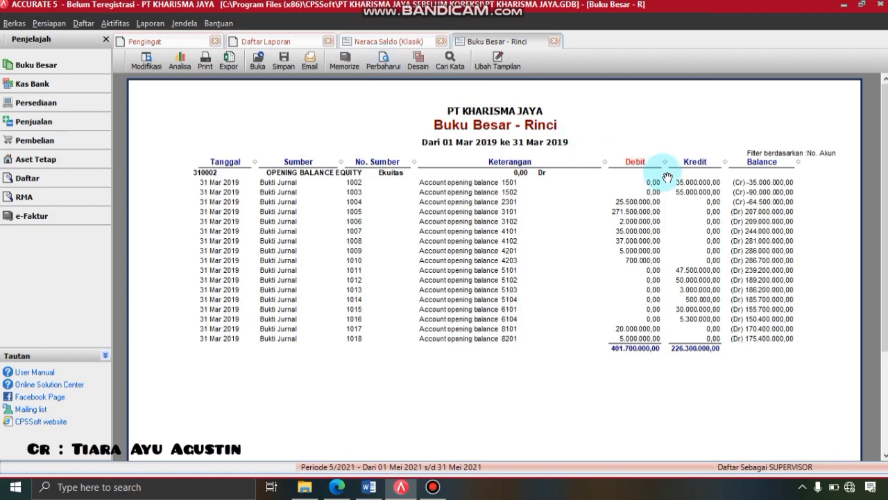
double_click(684, 185)
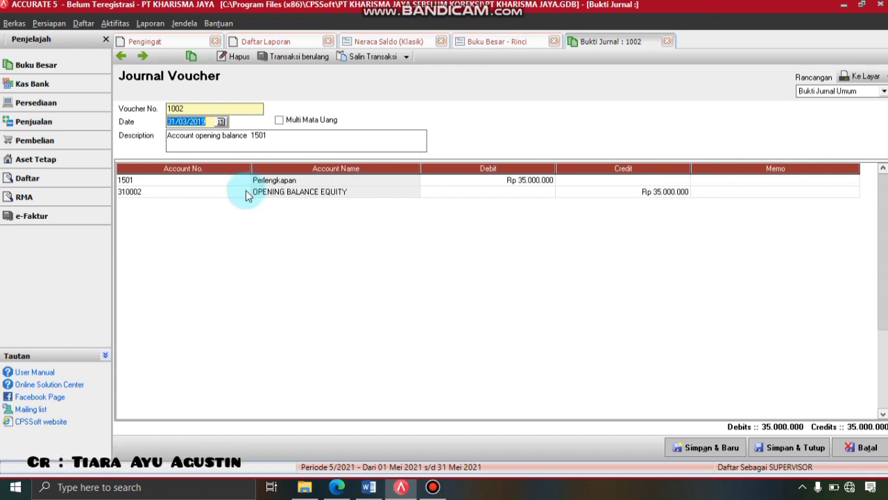
left_click(246, 195)
left_click(247, 195)
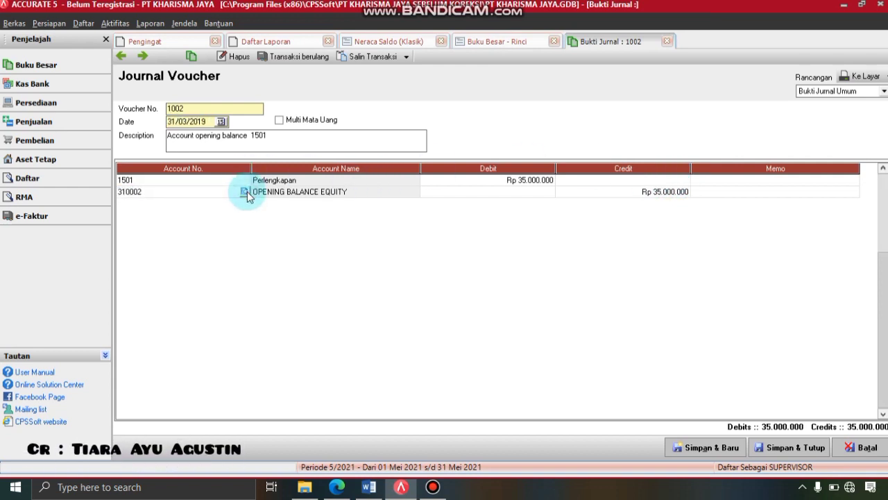
left_click(245, 192)
left_click(411, 208)
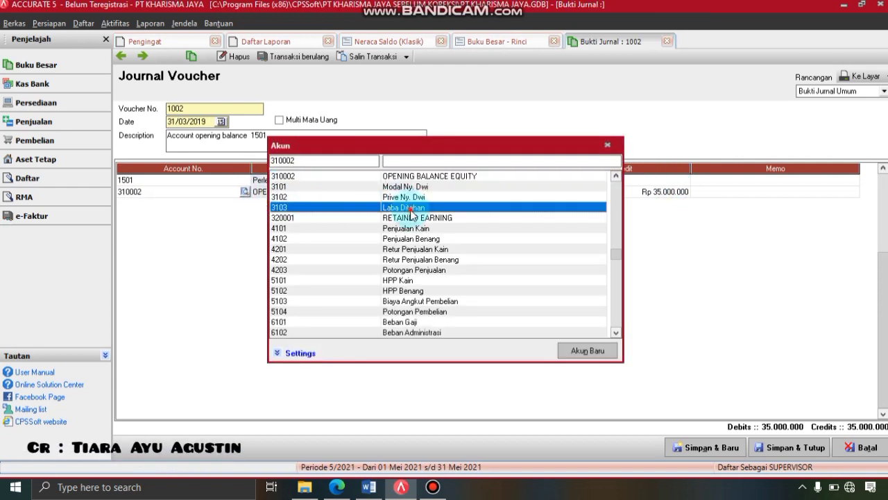
double_click(412, 208)
left_click(780, 446)
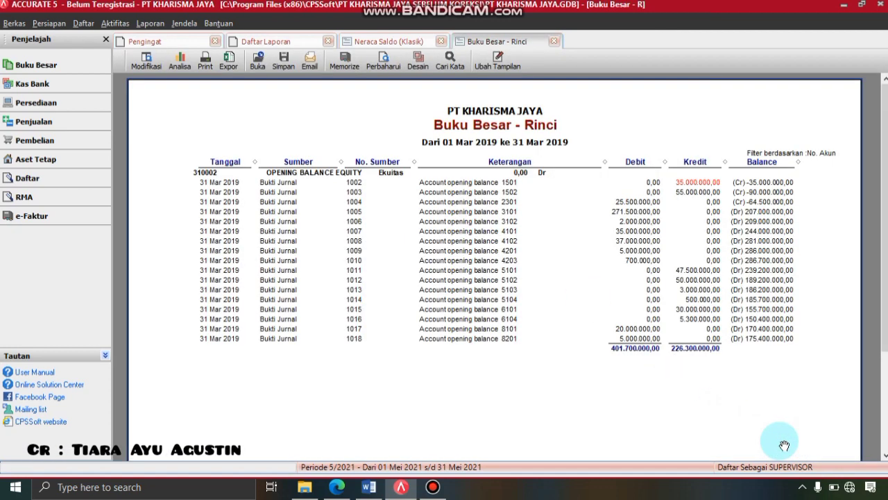
left_click(383, 62)
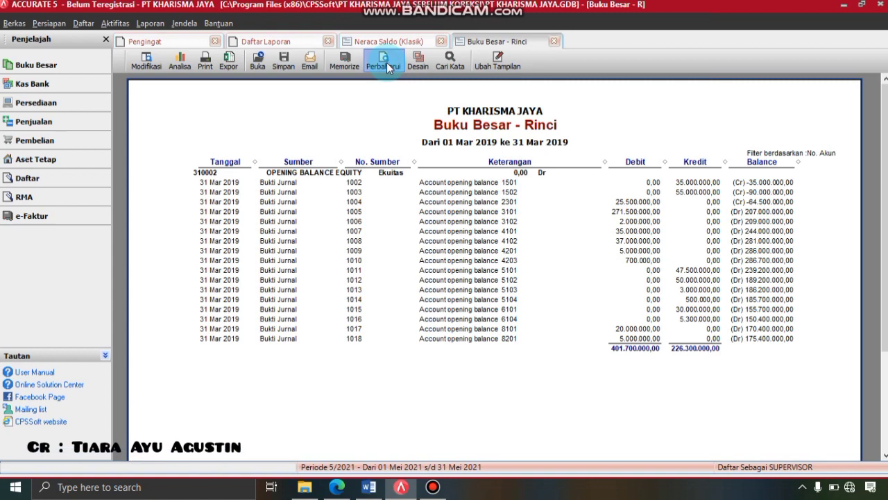
- Move voucher 1003's 55.000.000 credit to 3103 Laba Ditahan and refresh the ledger
double_click(678, 183)
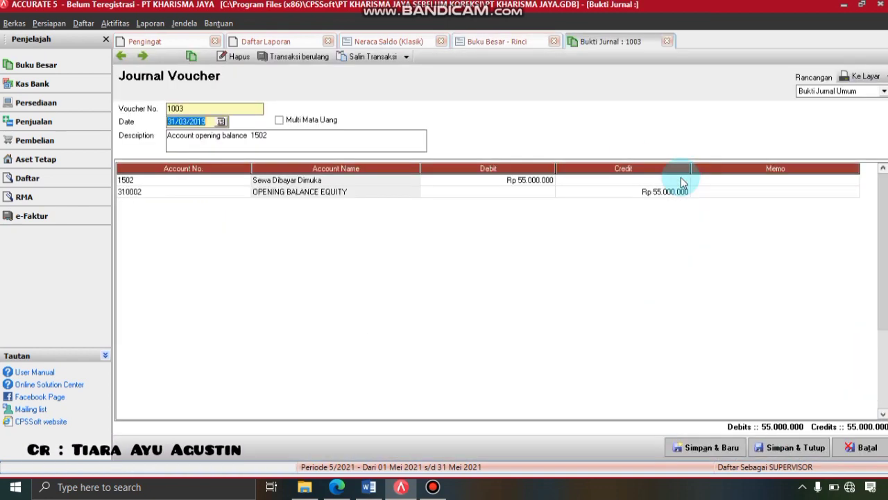
double_click(249, 192)
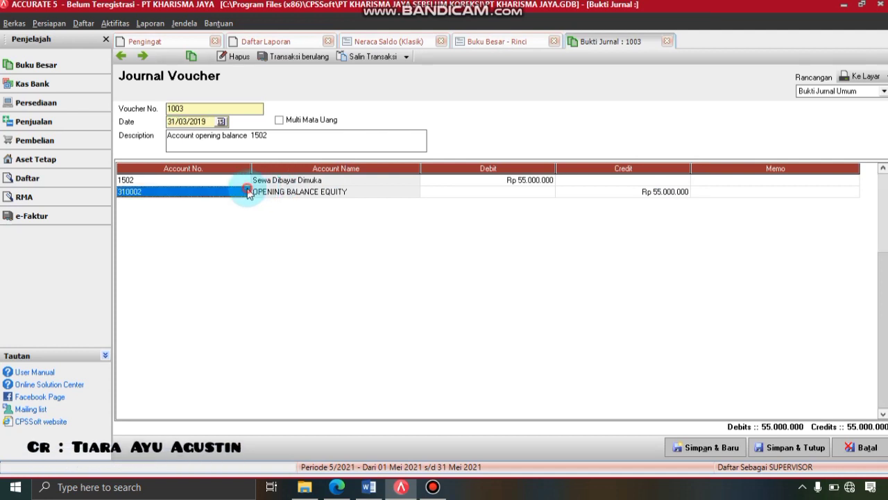
double_click(416, 208)
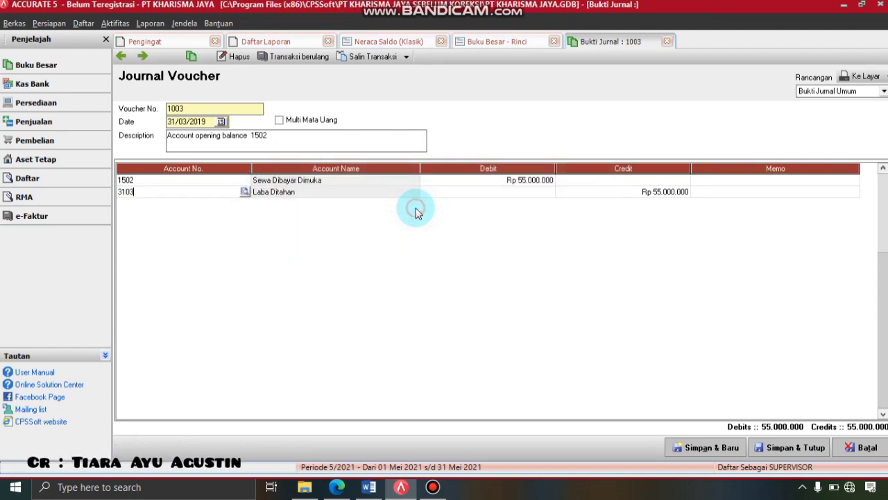
left_click(791, 450)
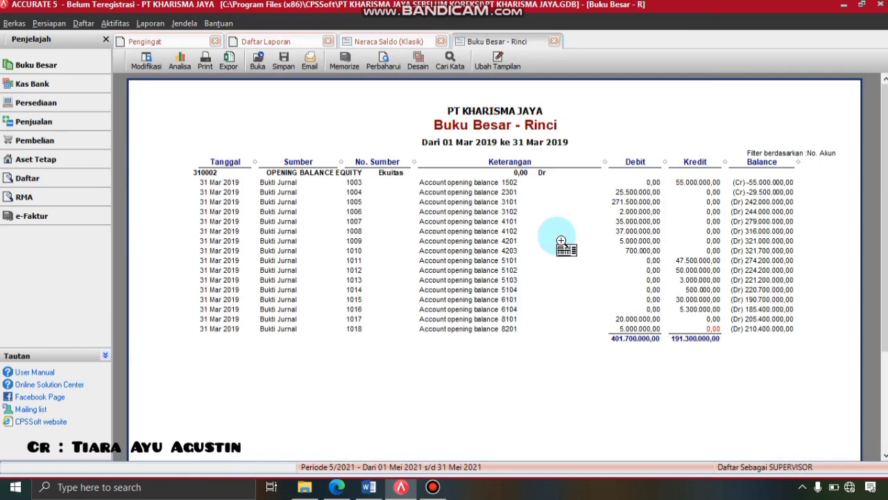
left_click(382, 64)
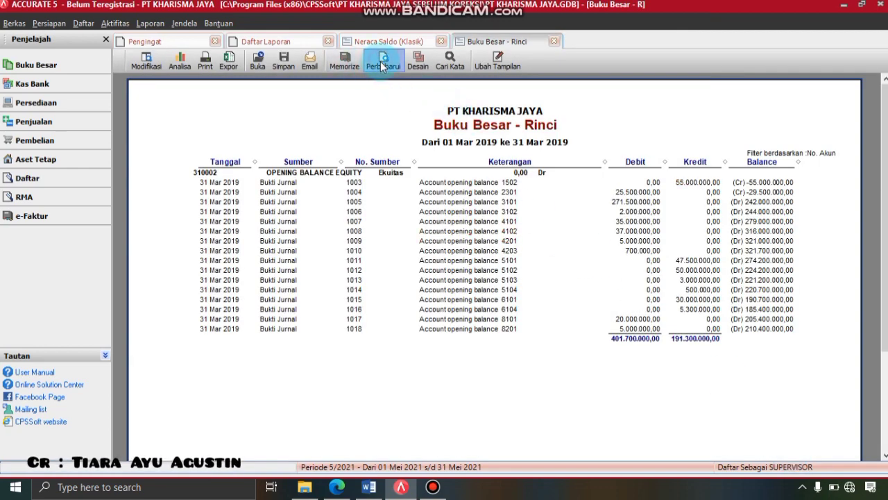
- Re-post vouchers 1004 and 1005's first line to 3103 Laba Ditahan and refresh the ledger
double_click(635, 179)
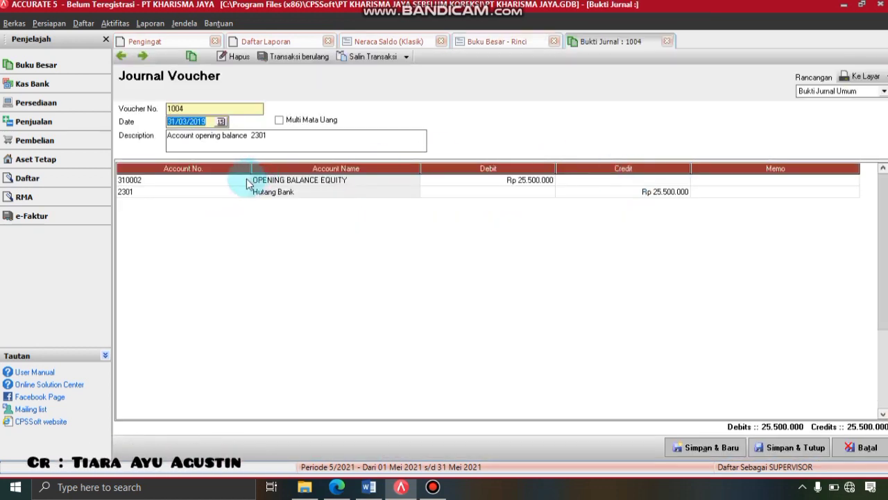
left_click(247, 181)
left_click(246, 180)
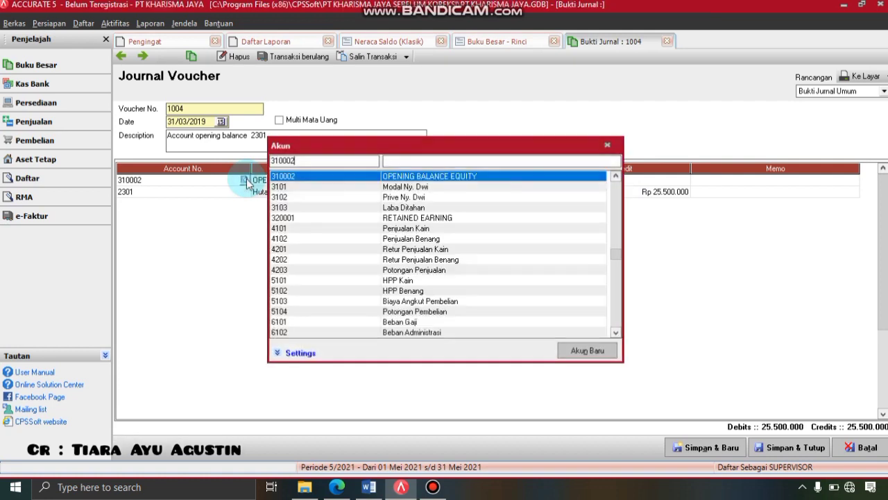
double_click(407, 212)
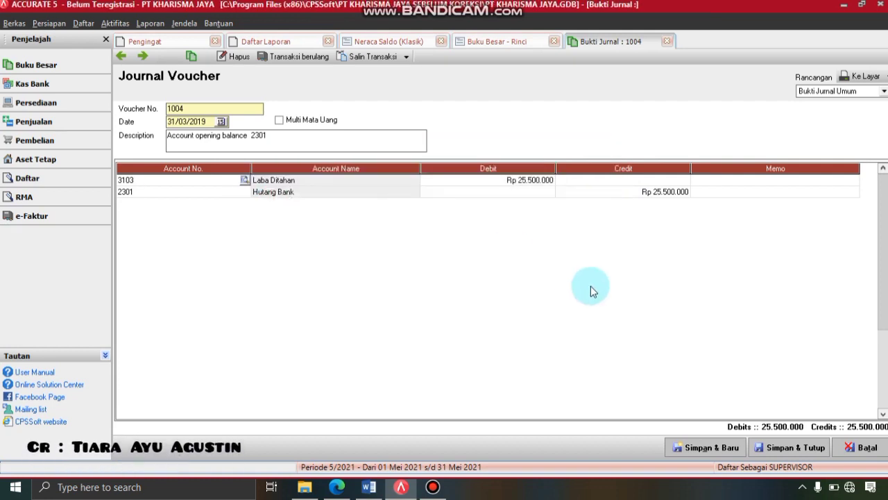
left_click(814, 449)
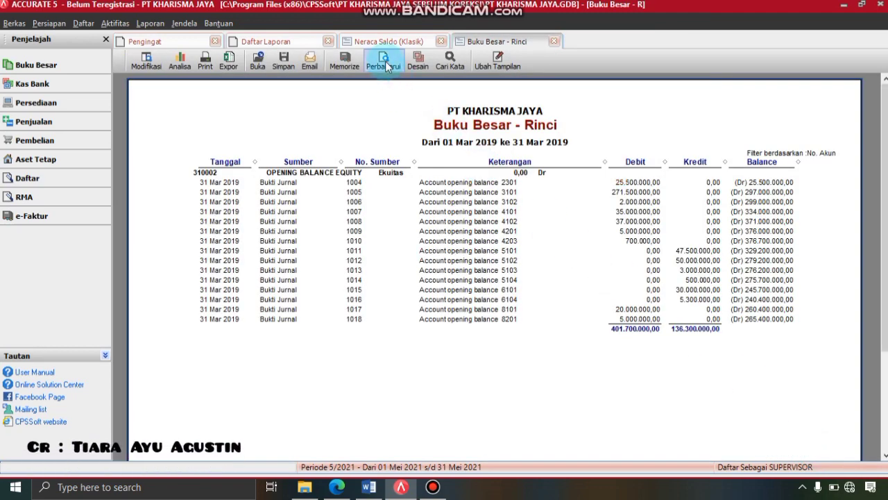
left_click(385, 61)
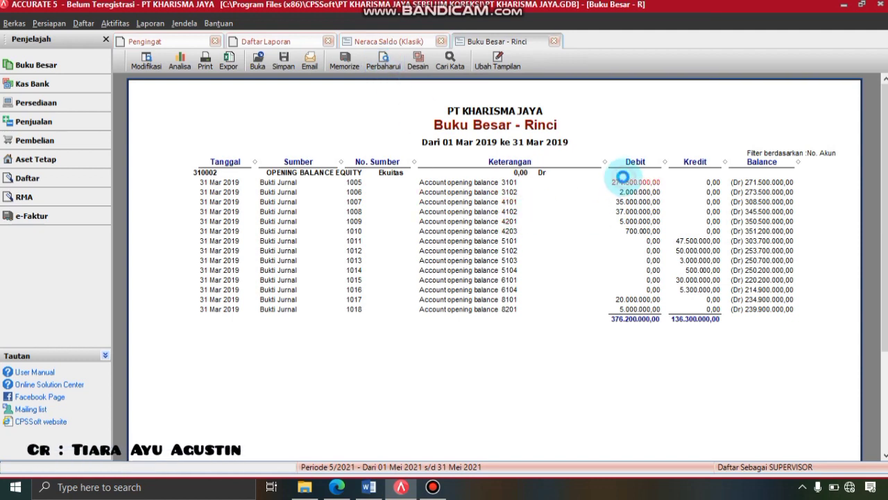
double_click(623, 178)
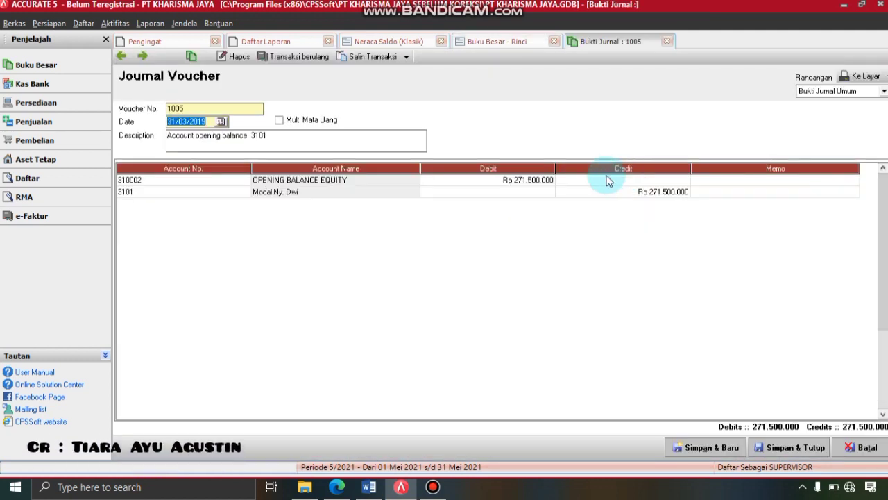
left_click(247, 182)
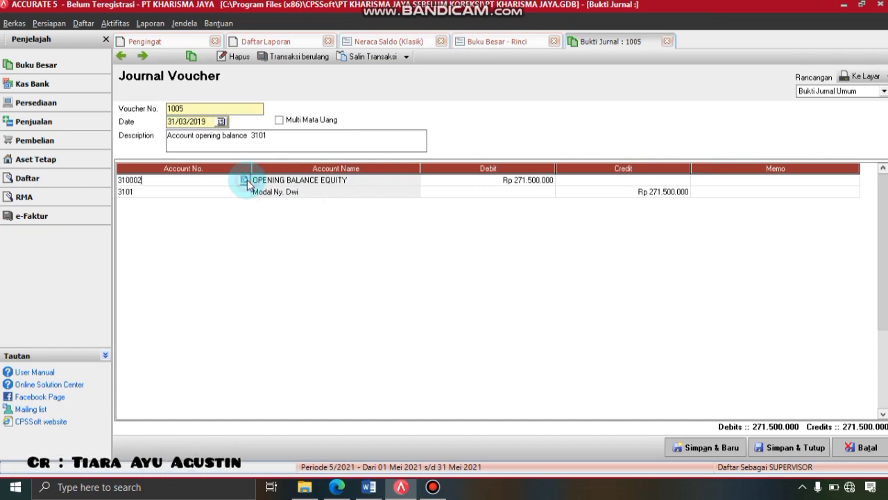
left_click(246, 181)
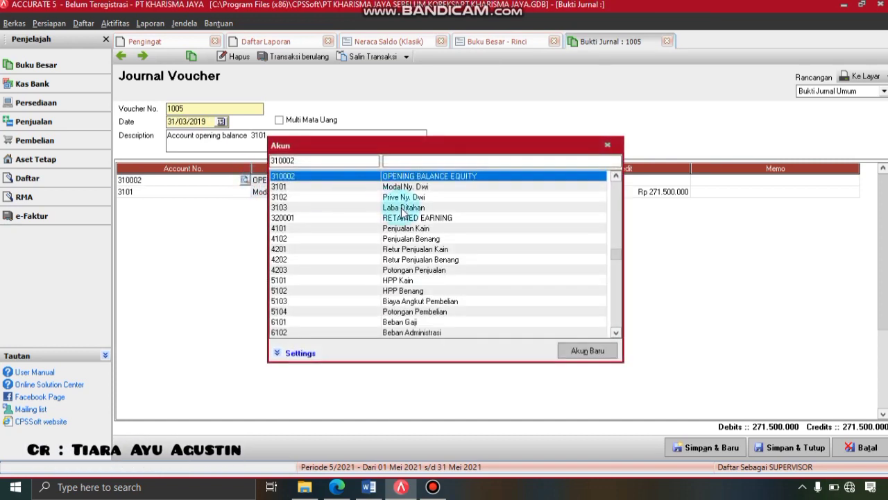
left_click(404, 210)
double_click(403, 210)
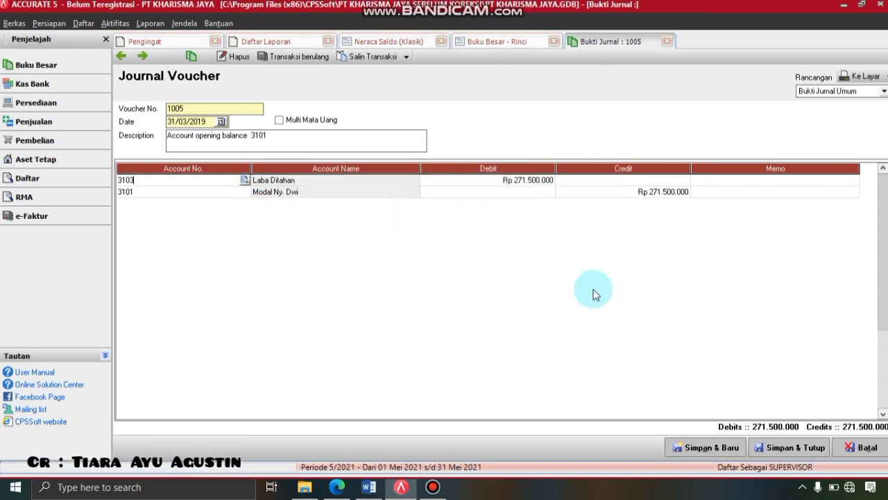
left_click(796, 447)
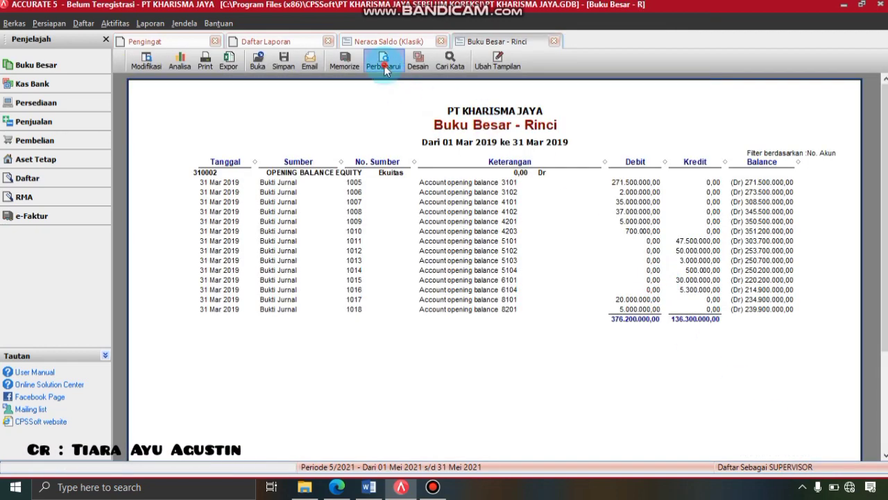
left_click(384, 65)
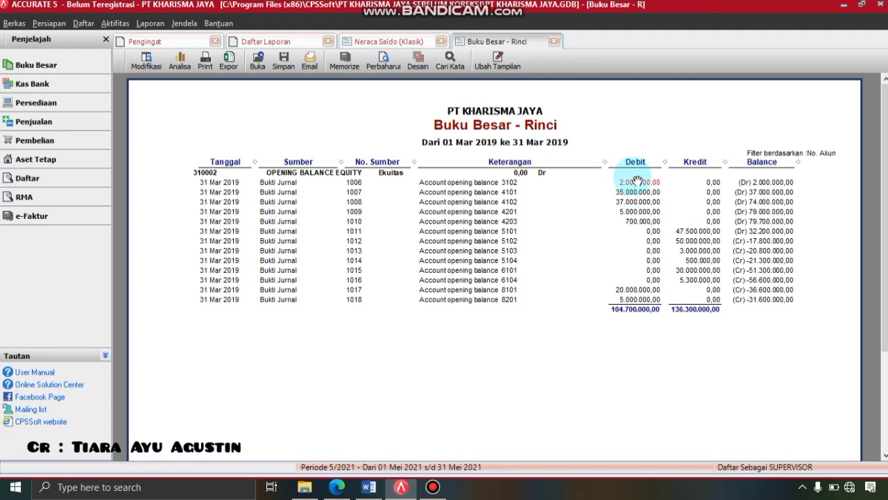
- Switch vouchers 1006 and 1007's first-line account to Laba Ditahan, saving and refreshing after each
double_click(636, 183)
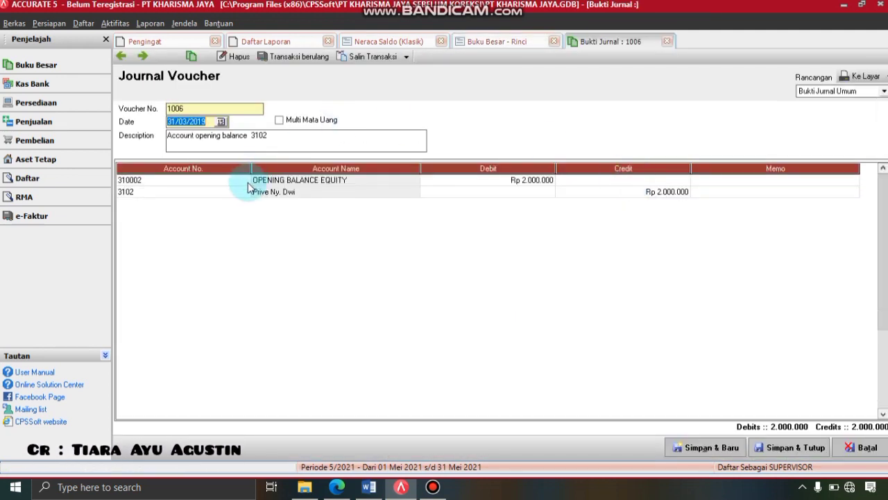
left_click(247, 185)
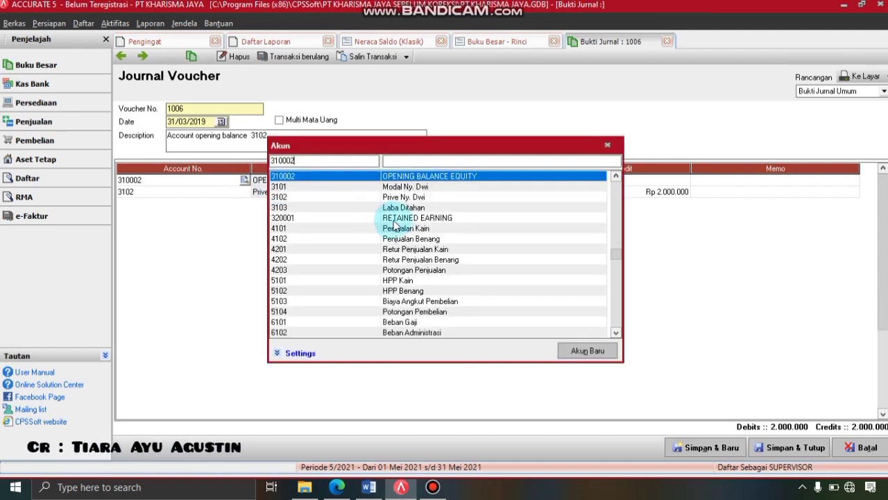
left_click(403, 209)
left_click(403, 209)
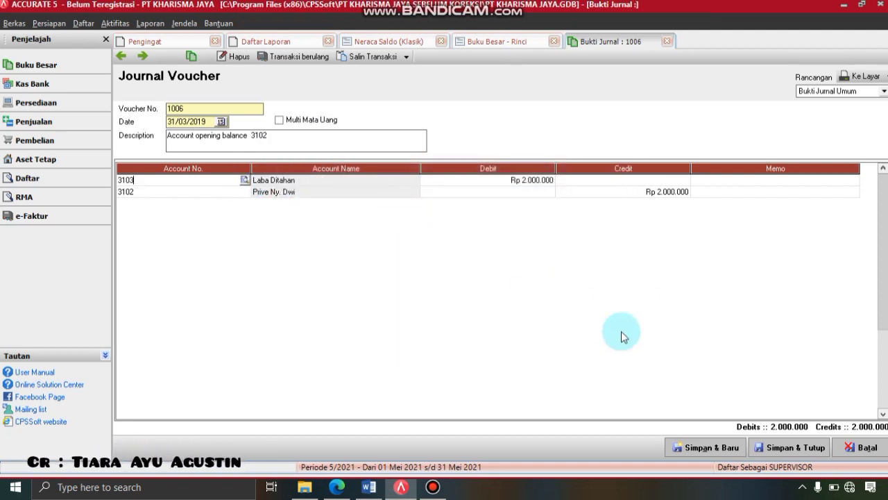
left_click(782, 448)
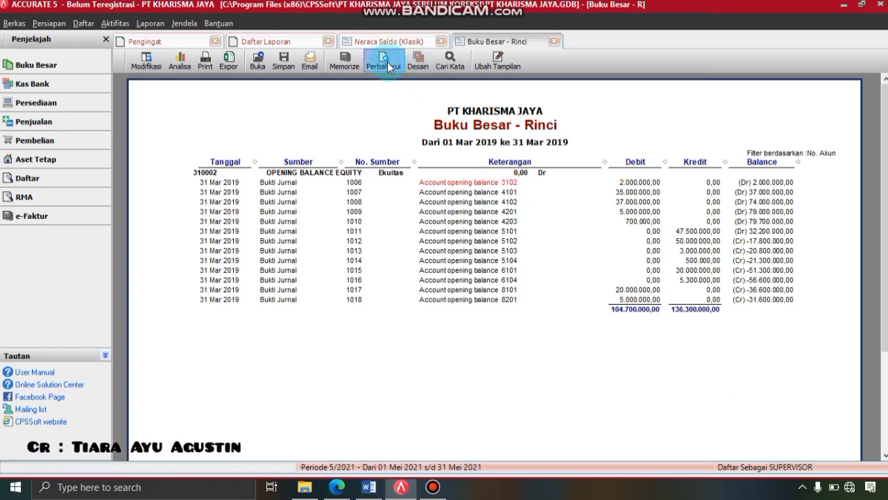
left_click(387, 62)
double_click(622, 184)
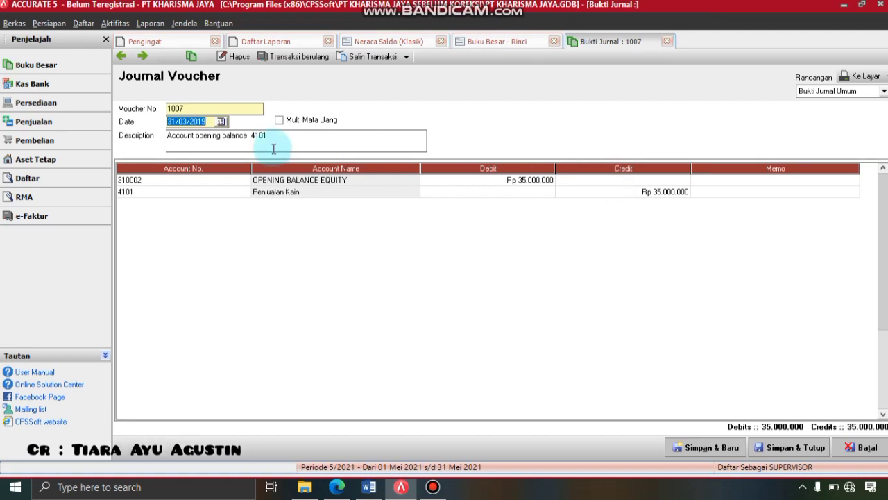
left_click(248, 182)
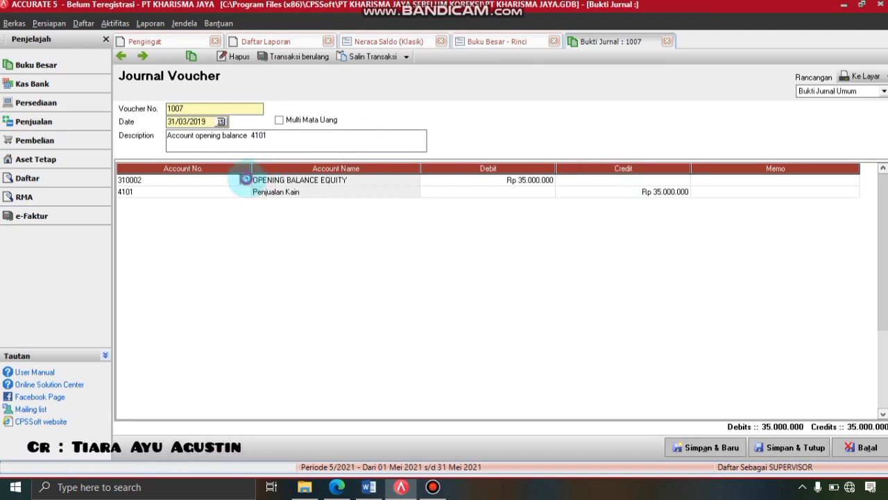
left_click(245, 180)
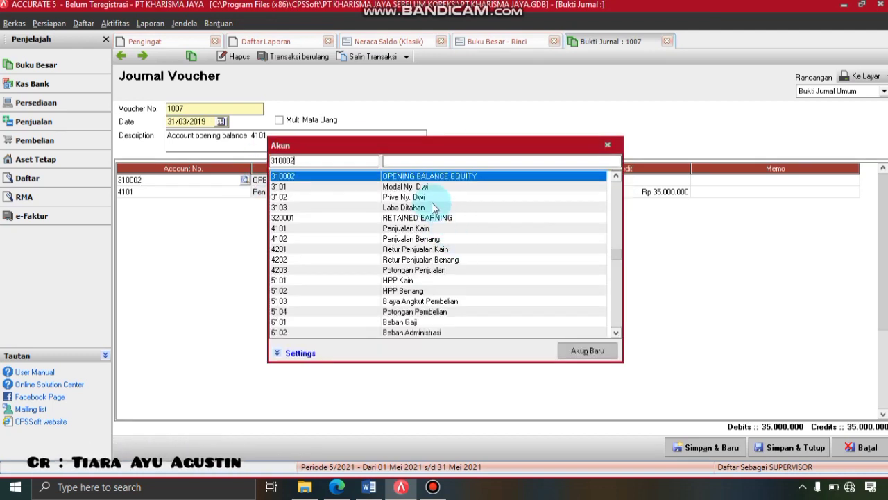
double_click(422, 208)
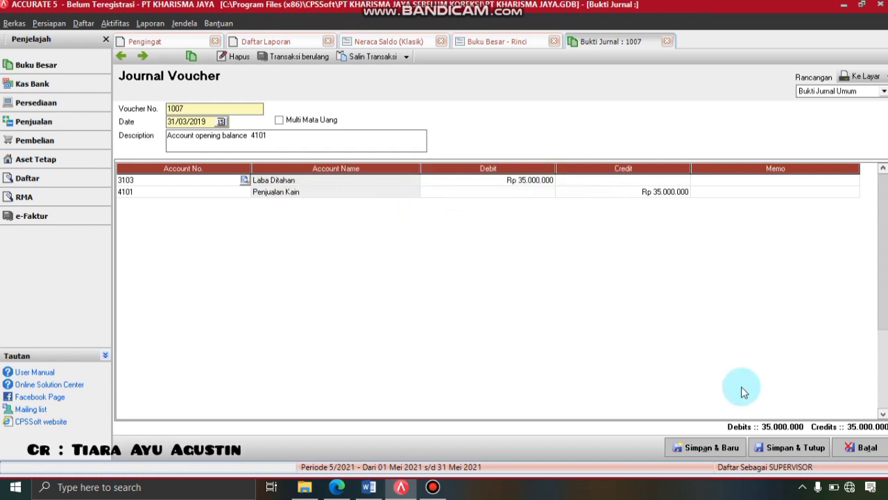
left_click(808, 445)
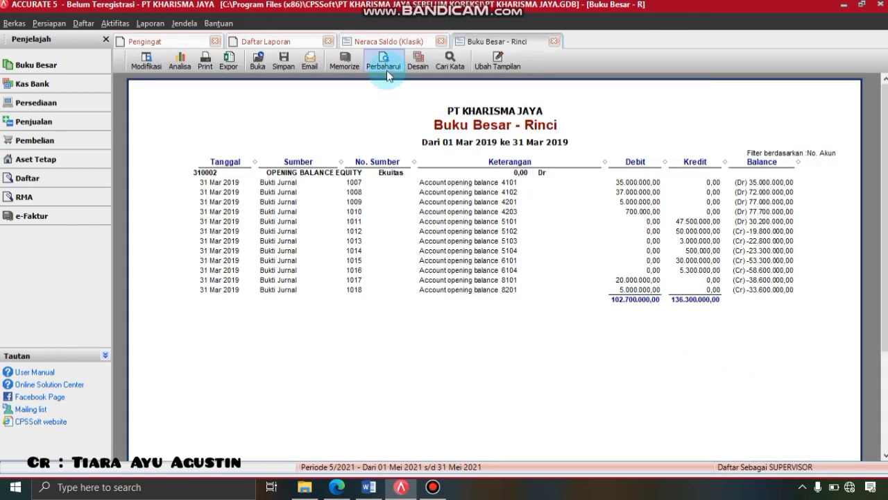
left_click(385, 72)
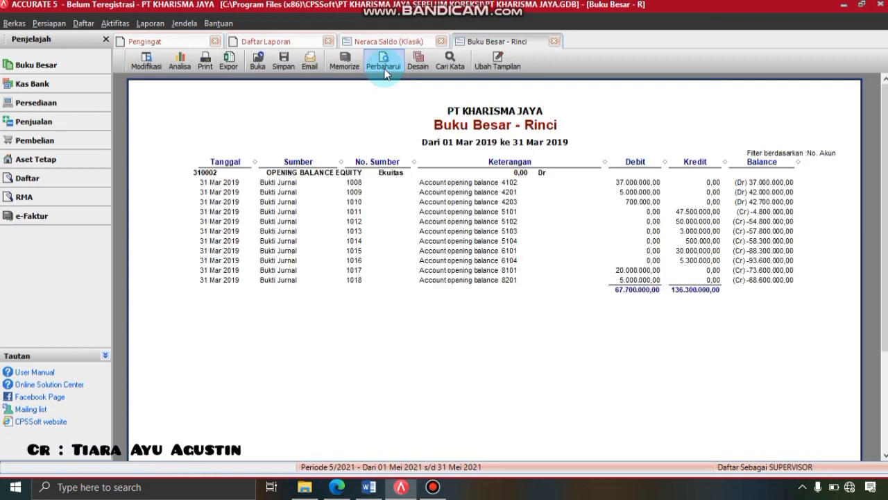
- Change voucher 1008's first line to Laba Ditahan and save it
double_click(617, 178)
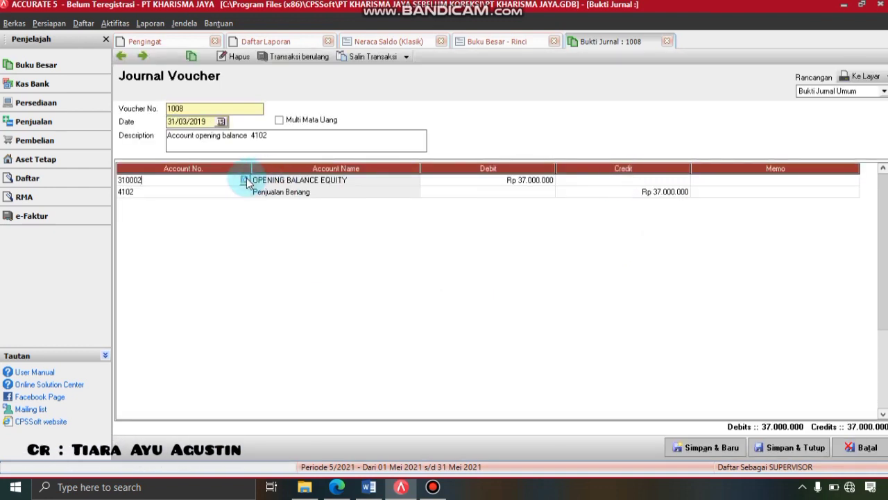
left_click(245, 180)
double_click(435, 208)
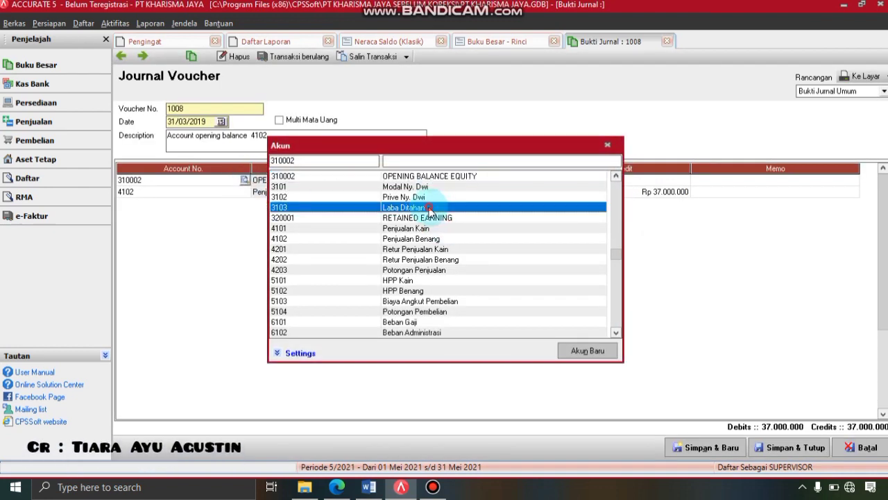
left_click(786, 448)
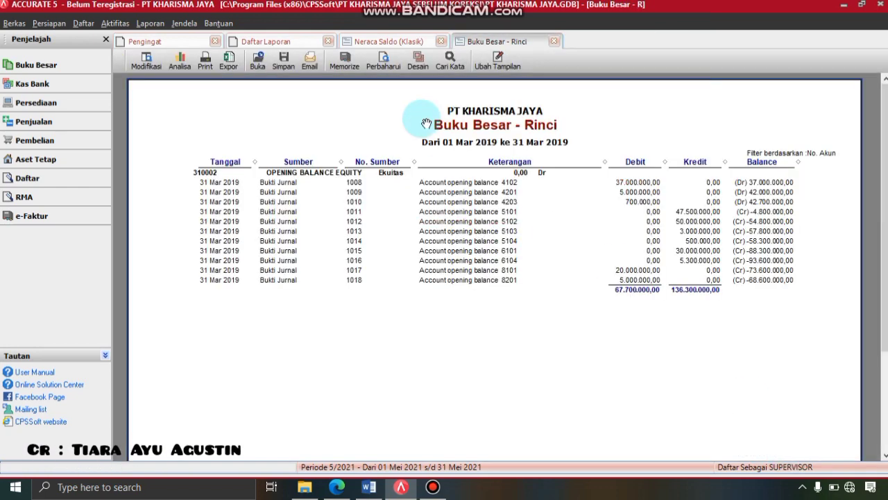
- Re-post vouchers 1009 and 1010's first line to Laba Ditahan, refreshing the ledger after each
left_click(384, 64)
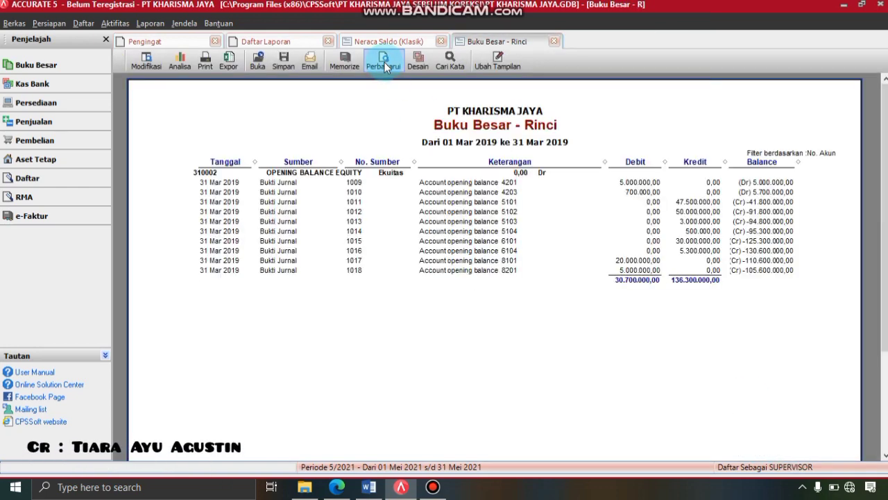
double_click(631, 181)
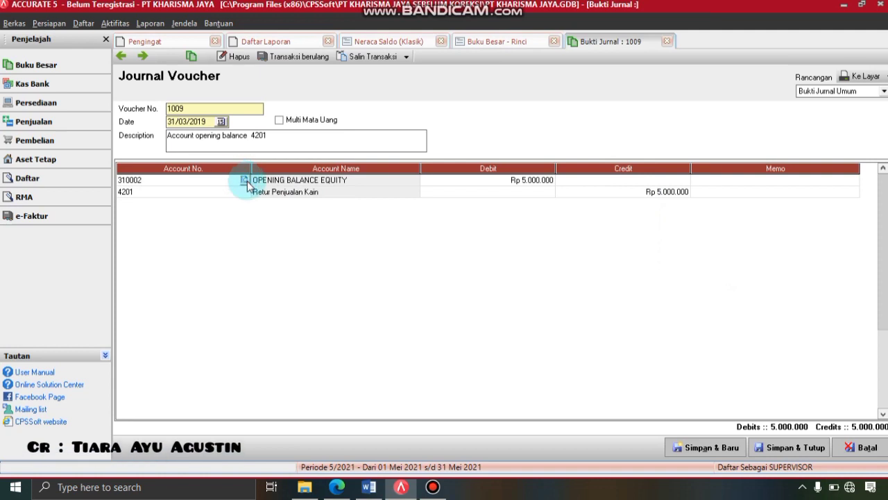
left_click(244, 180)
double_click(390, 208)
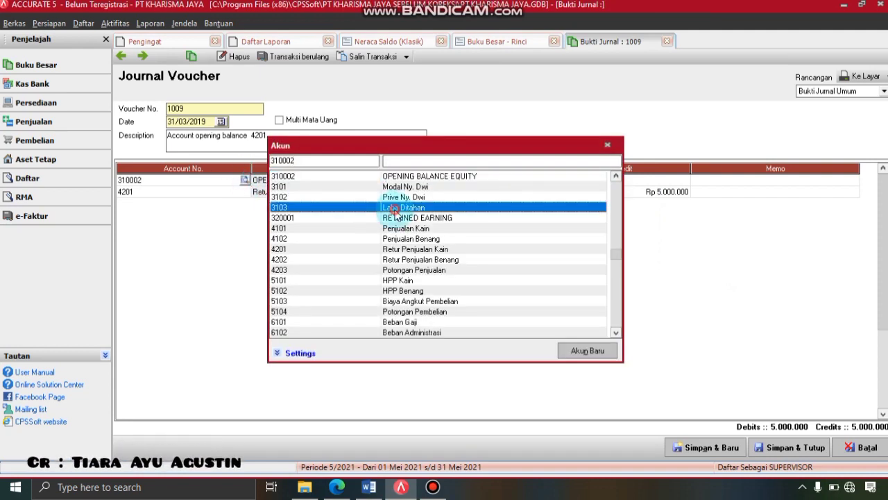
left_click(778, 452)
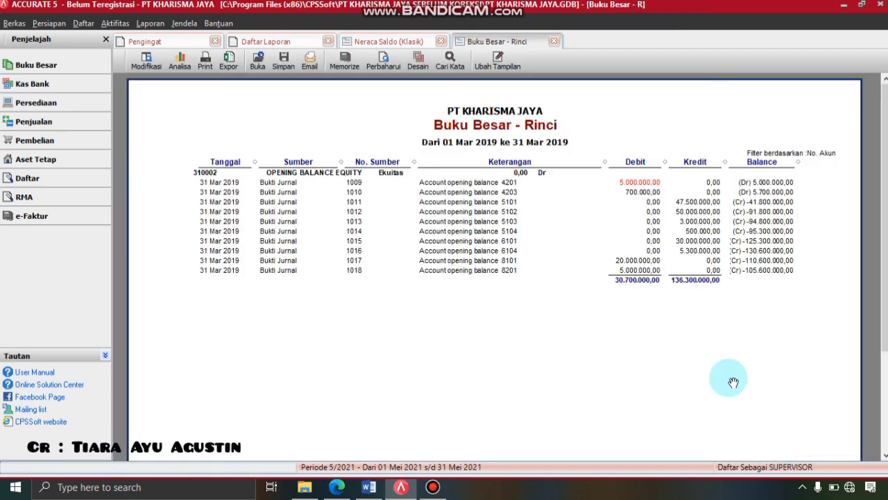
left_click(388, 61)
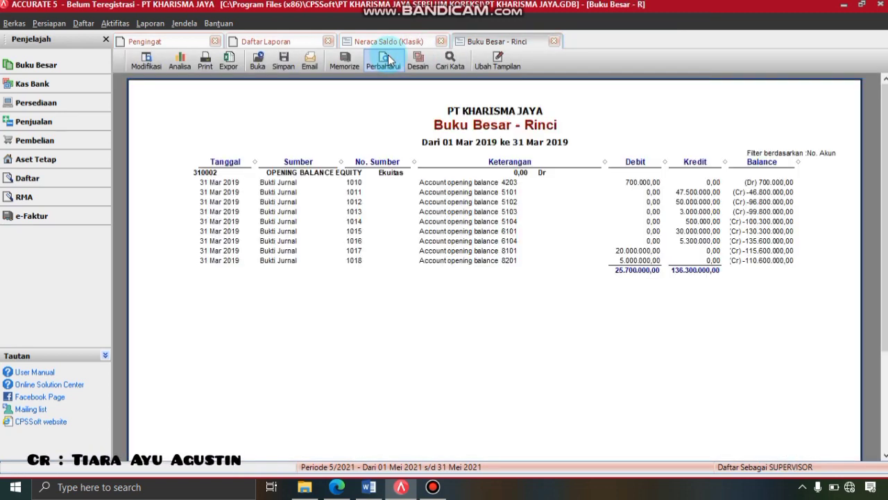
double_click(642, 181)
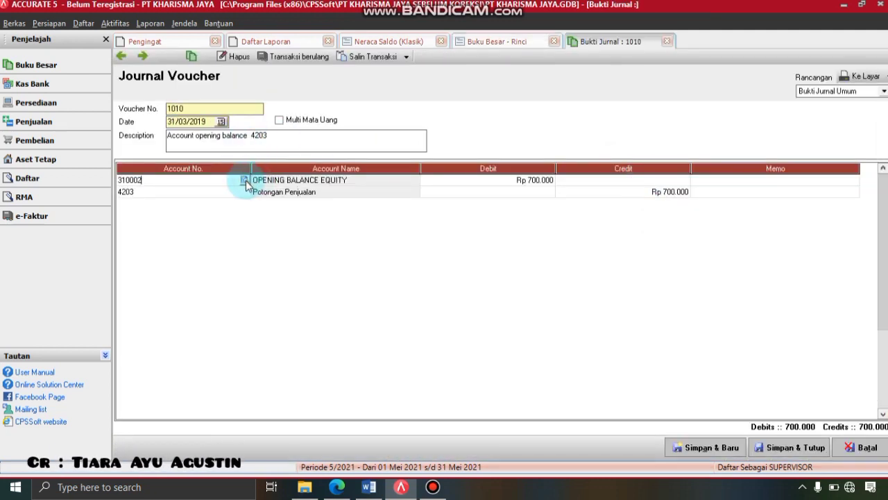
left_click(244, 181)
double_click(402, 208)
left_click(796, 447)
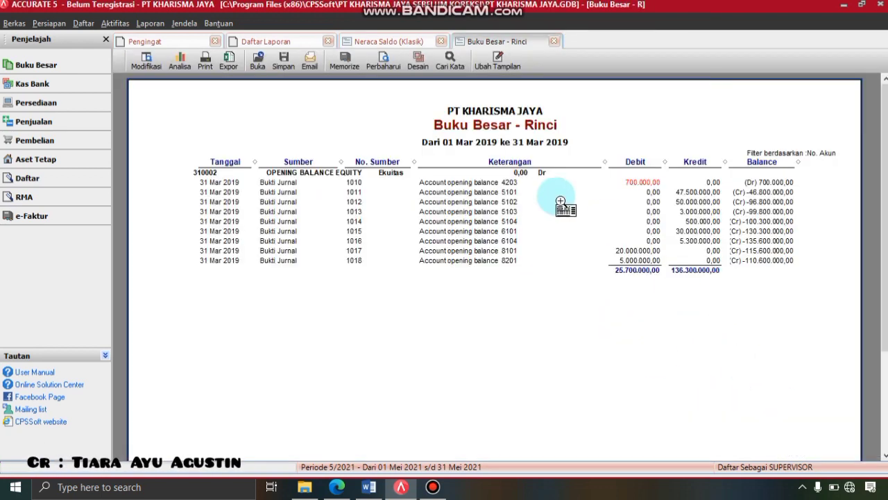
left_click(381, 66)
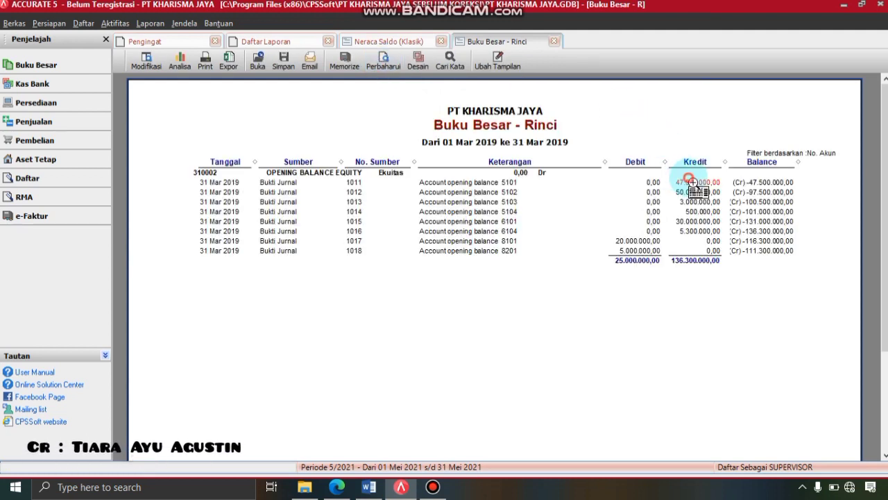
- Change voucher 1011's Opening Balance Equity credit line to 3103 Laba Ditahan and save
double_click(688, 181)
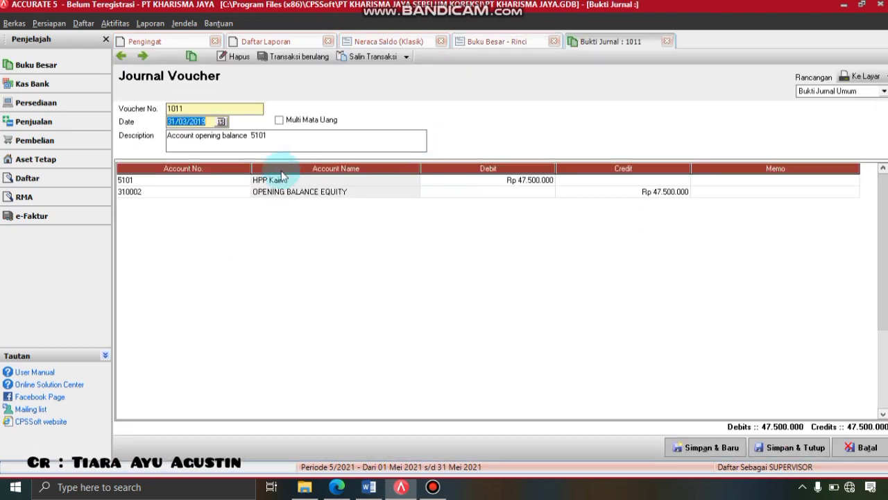
left_click(244, 195)
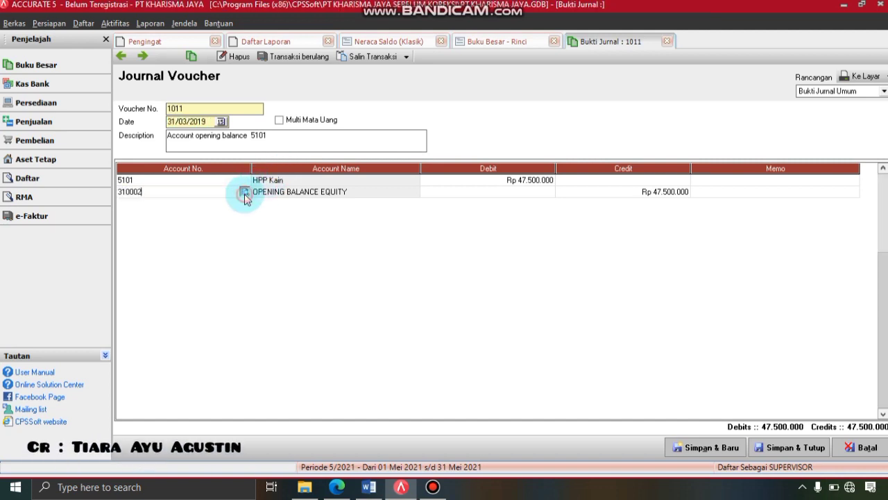
left_click(245, 194)
double_click(402, 210)
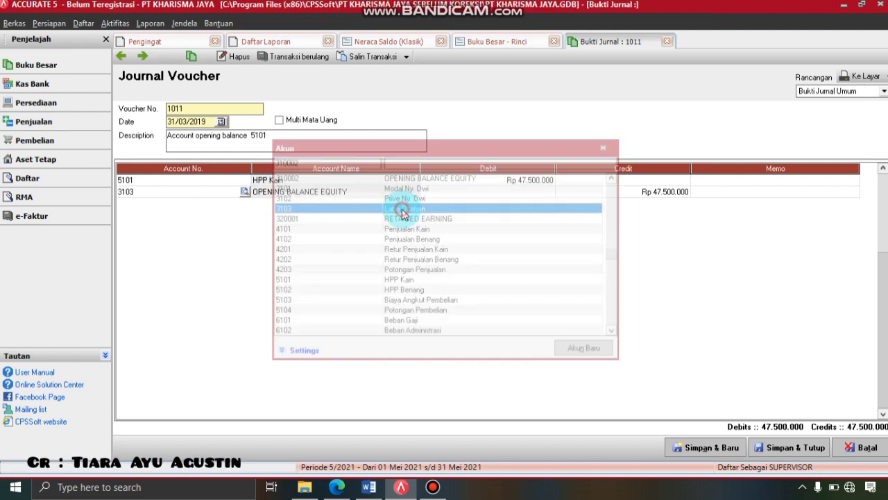
left_click(824, 448)
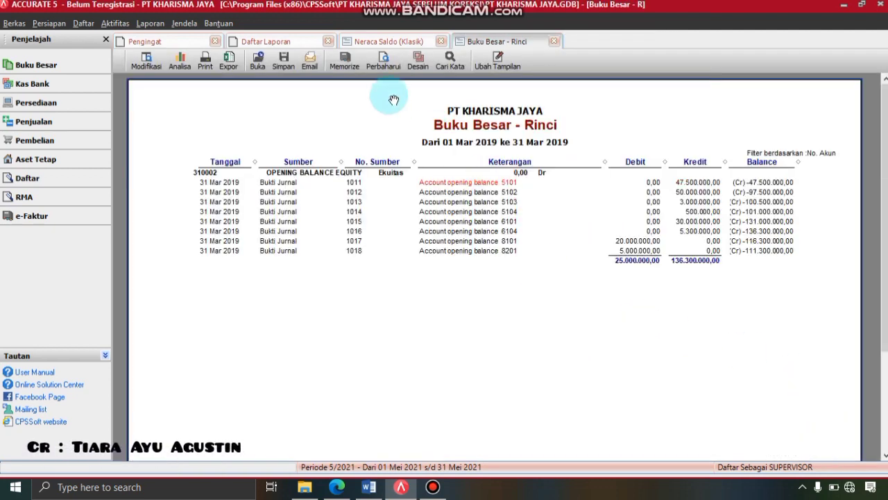
- Switch voucher 1012's equity credit line to Laba Ditahan and refresh the ledger
left_click(381, 63)
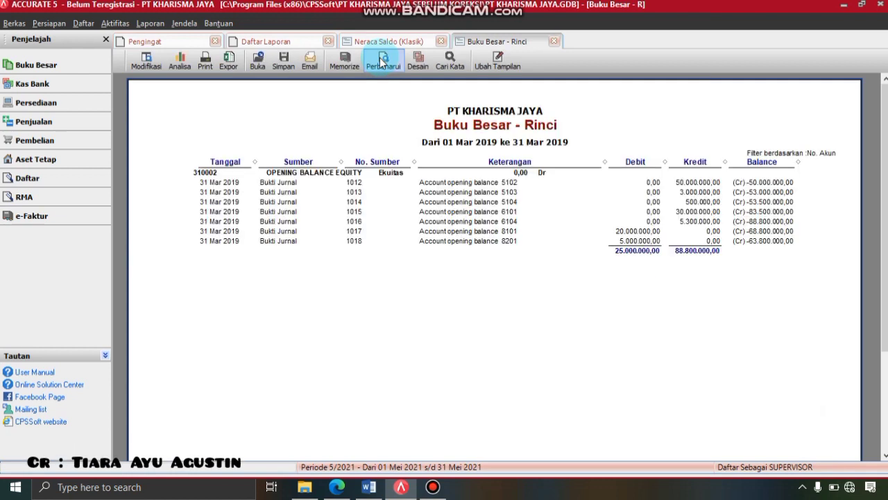
double_click(685, 181)
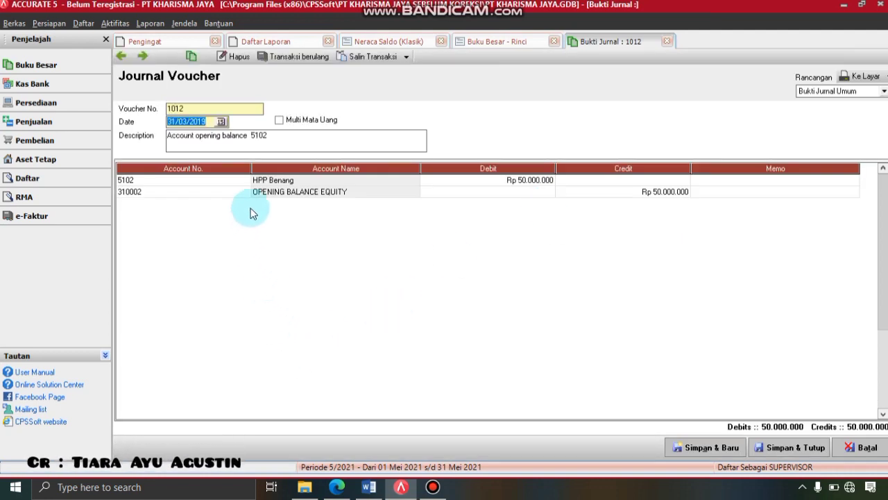
left_click(250, 192)
left_click(244, 192)
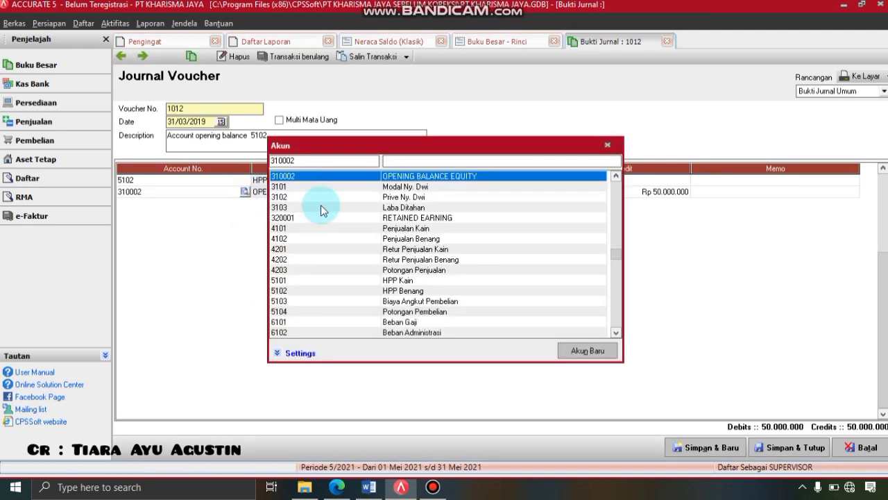
double_click(412, 208)
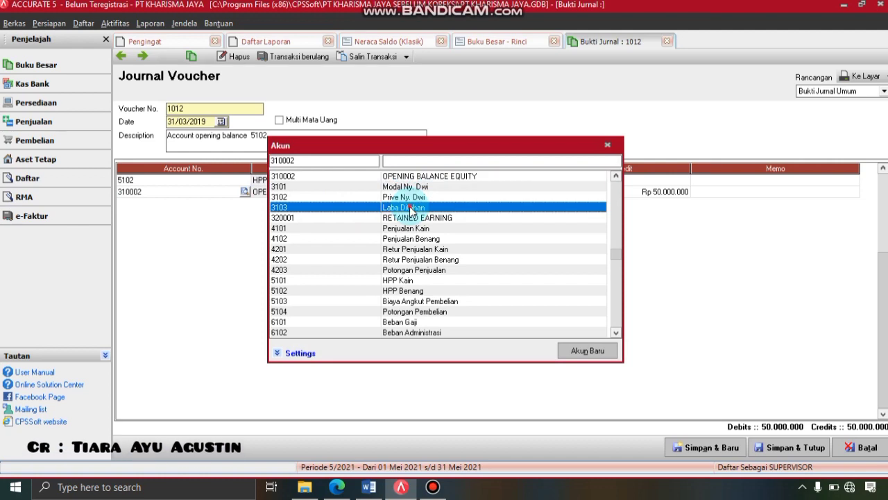
left_click(801, 454)
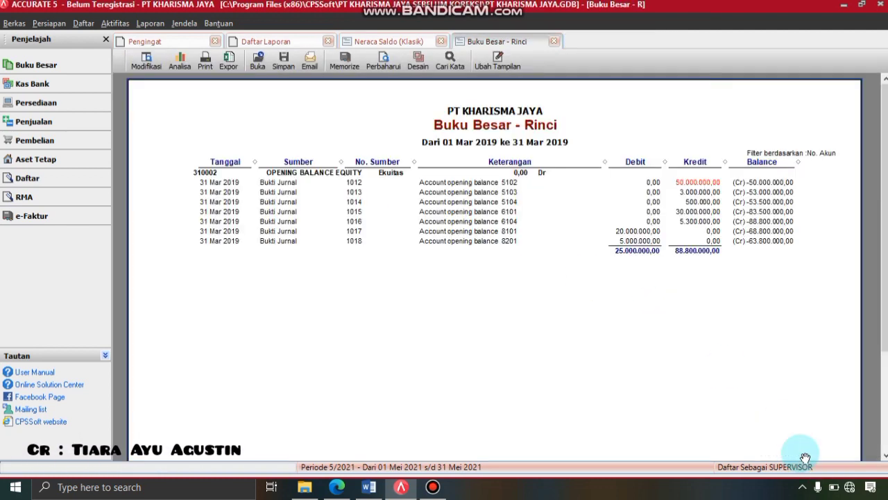
left_click(387, 71)
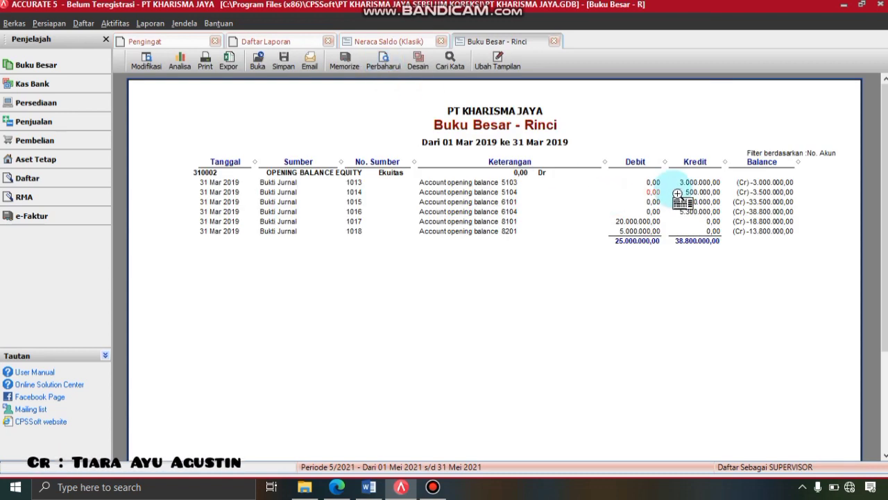
- Replace Opening Balance Equity with Laba Ditahan on voucher 1013 and refresh the ledger
left_click(683, 178)
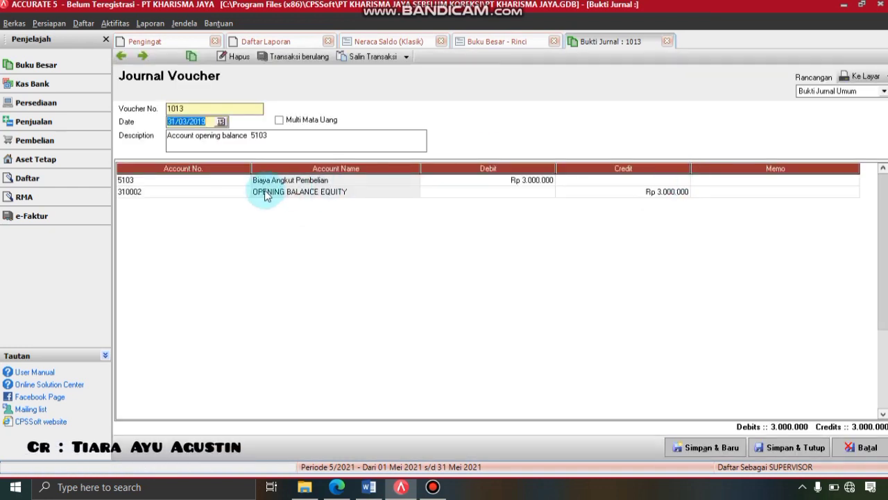
left_click(249, 195)
left_click(245, 192)
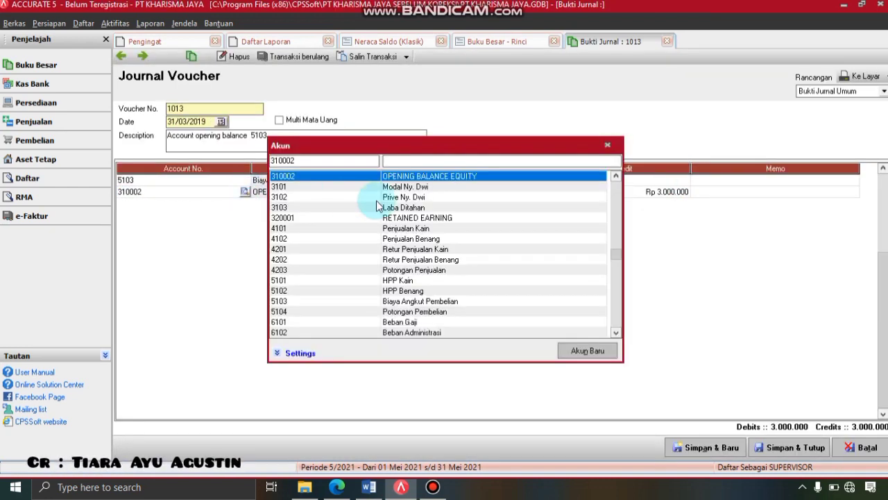
double_click(410, 208)
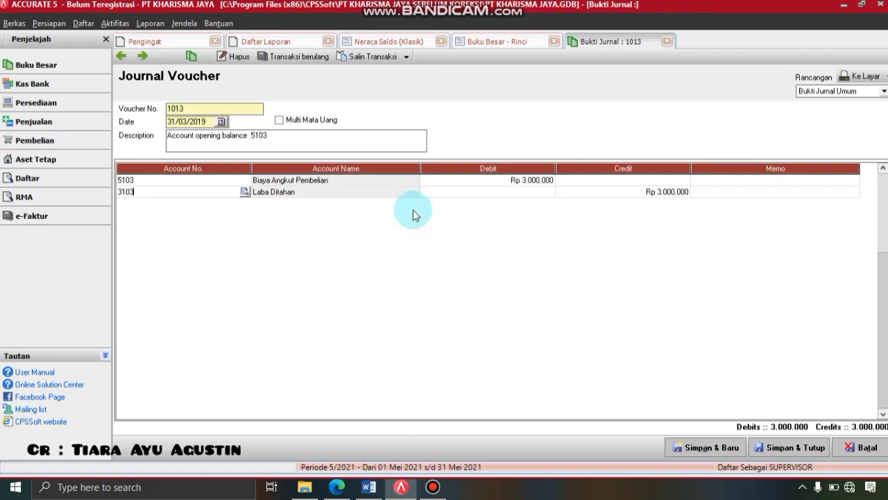
left_click(770, 452)
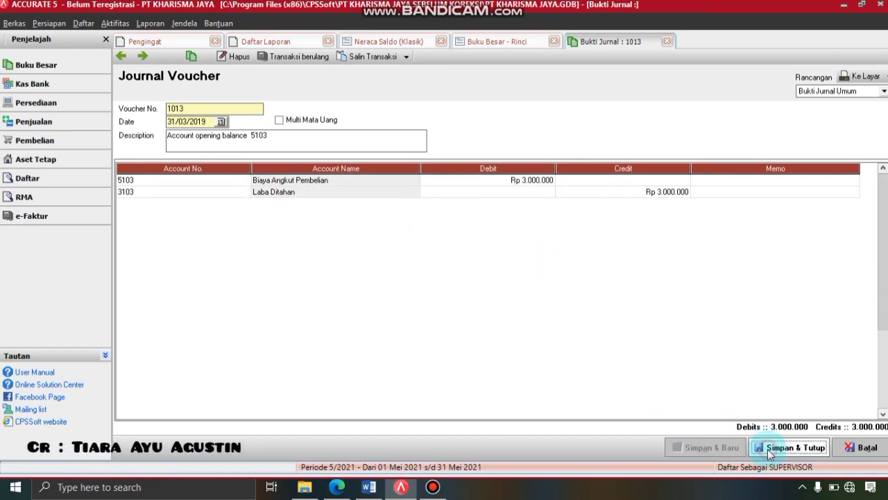
left_click(414, 134)
left_click(384, 66)
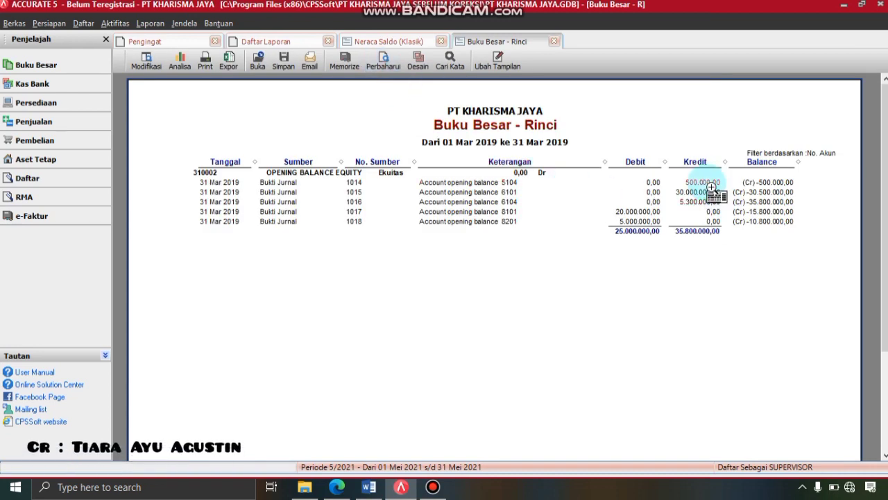
- Move voucher 1014's credit line to Laba Ditahan, then refresh so the ledger starts at 1015
double_click(699, 182)
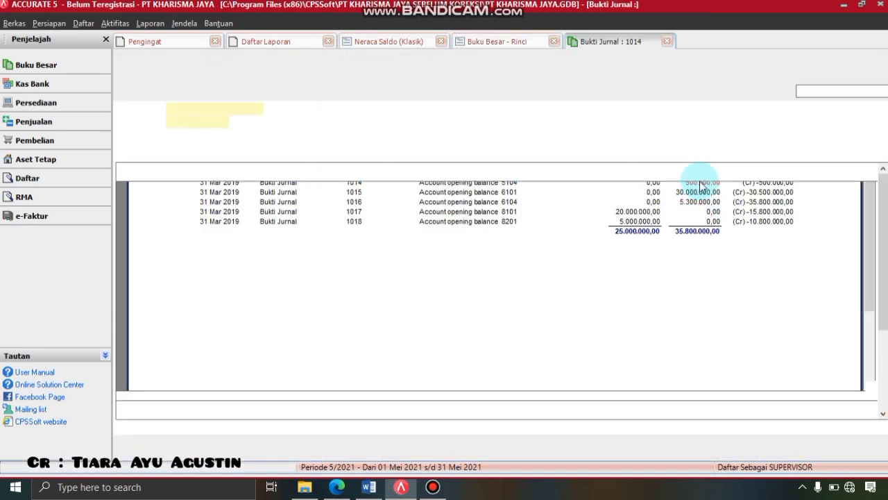
left_click(248, 196)
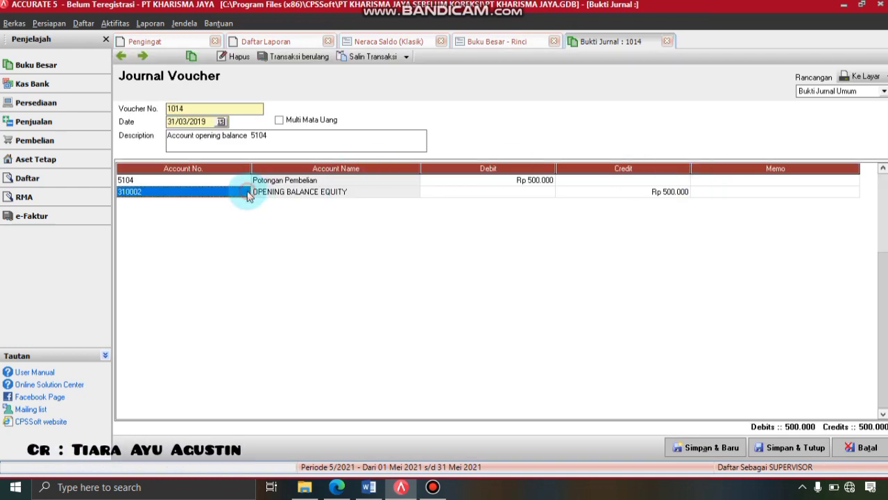
left_click(248, 193)
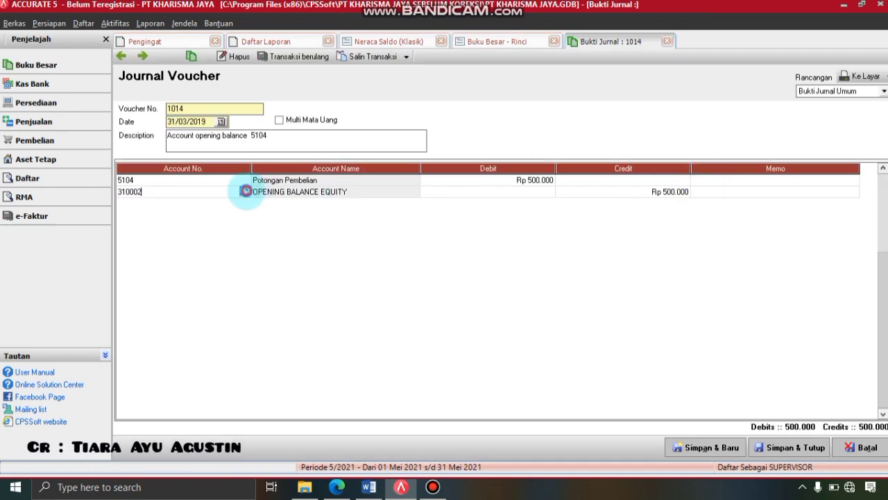
left_click(245, 191)
double_click(410, 210)
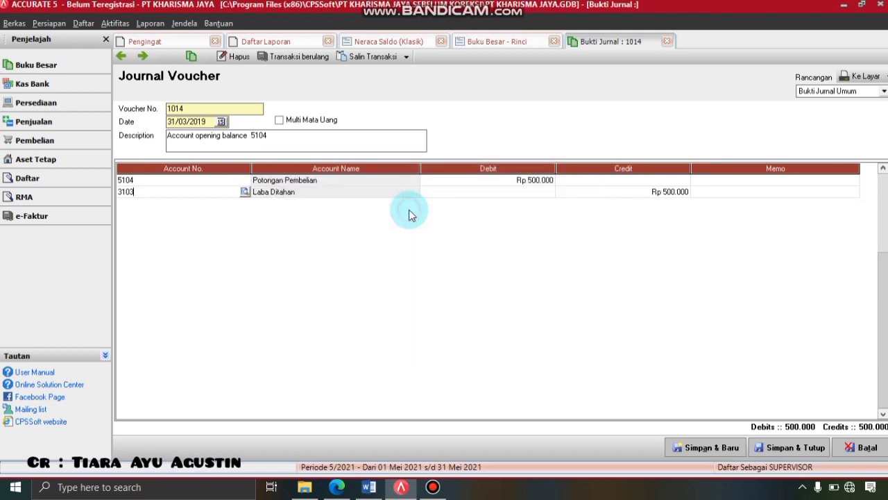
left_click(791, 447)
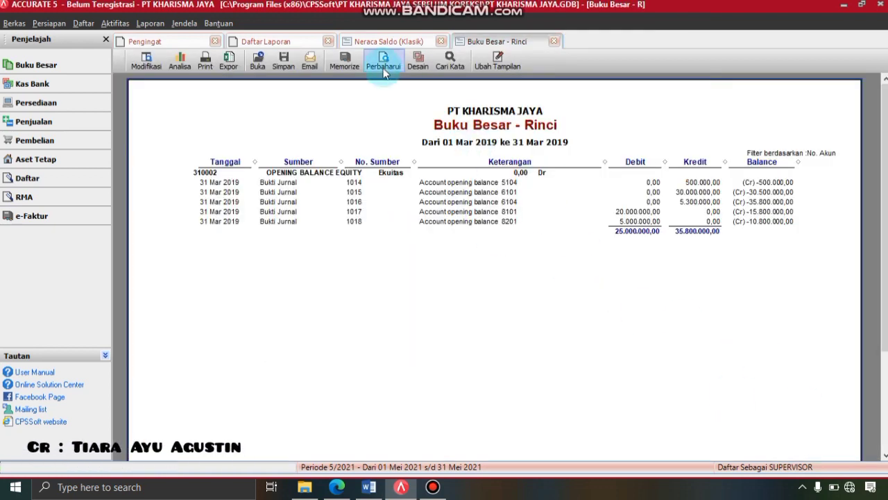
left_click(382, 66)
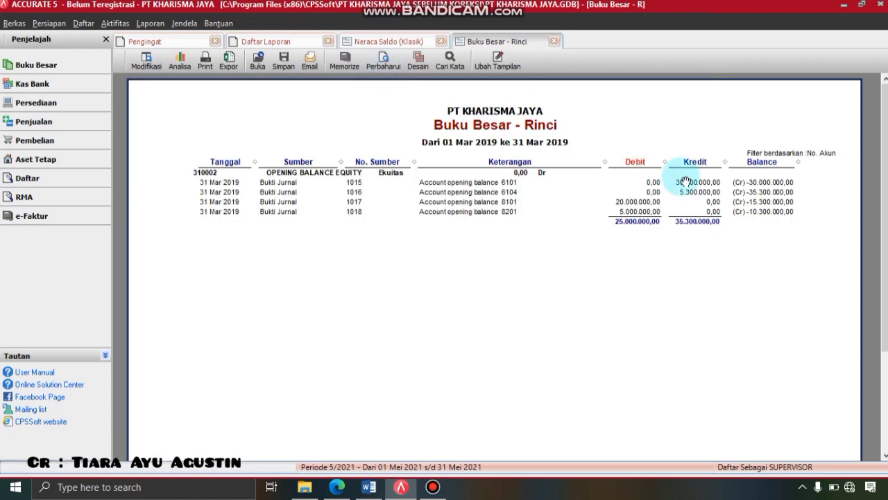
- Re-post the credit lines of vouchers 1015 and 1016 to Laba Ditahan, refreshing after each
double_click(686, 181)
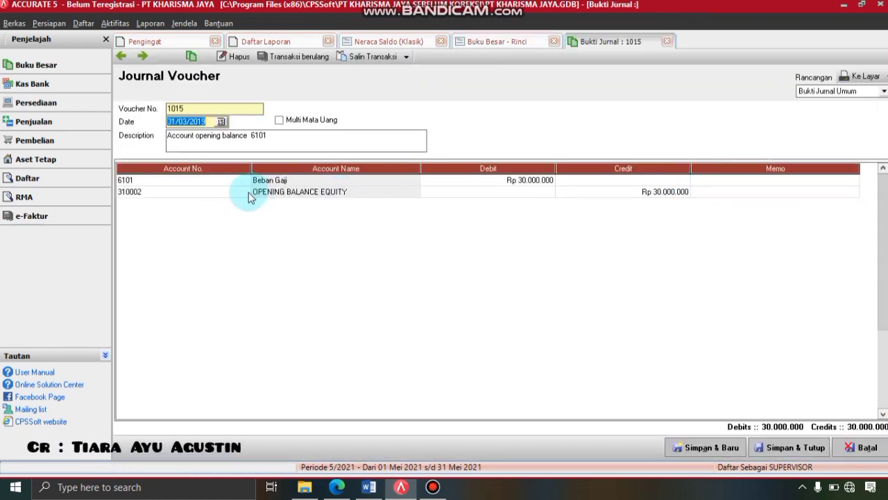
left_click(248, 195)
left_click(245, 192)
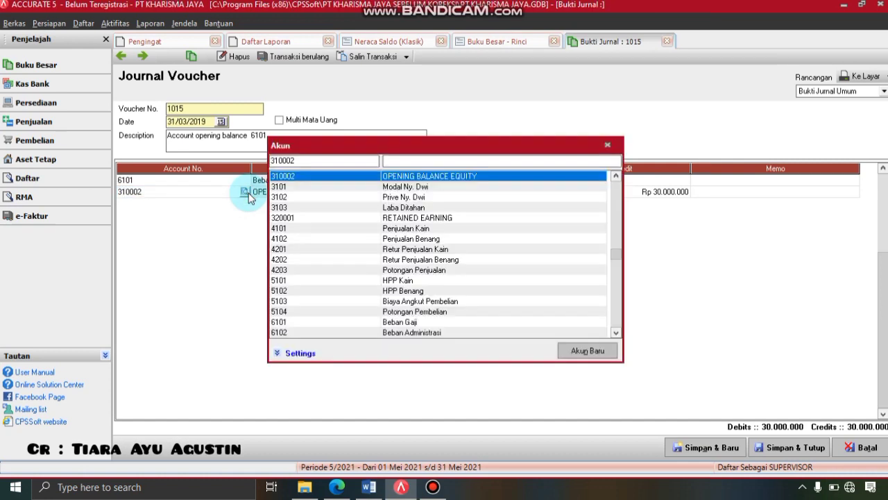
double_click(406, 208)
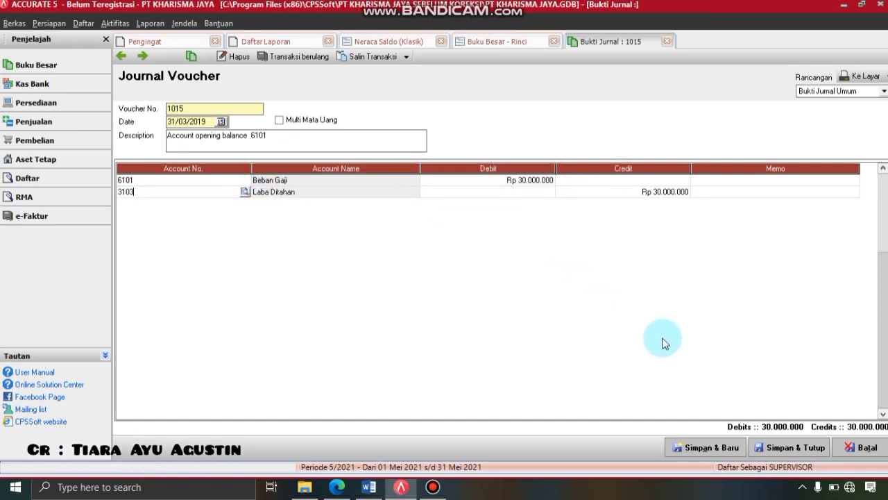
left_click(783, 447)
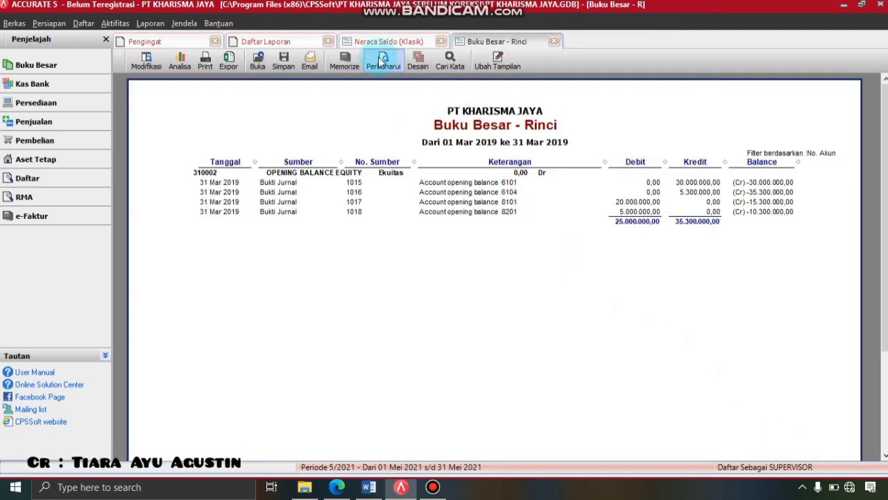
left_click(382, 62)
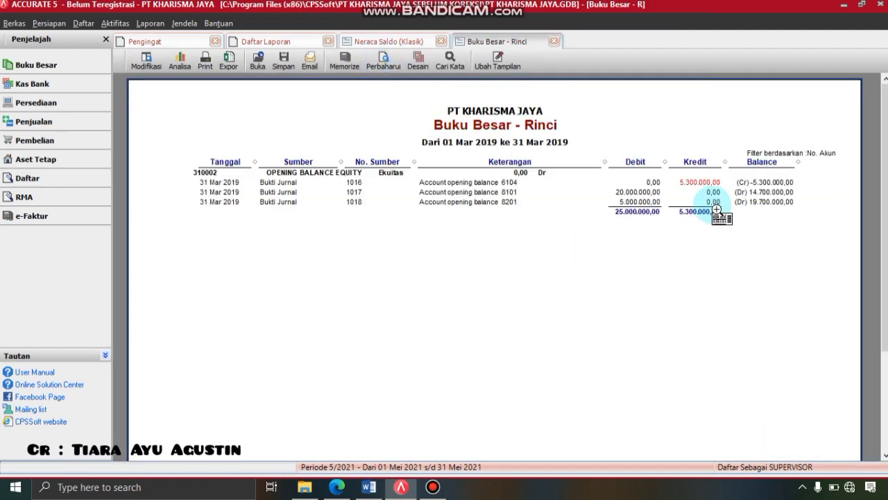
double_click(696, 181)
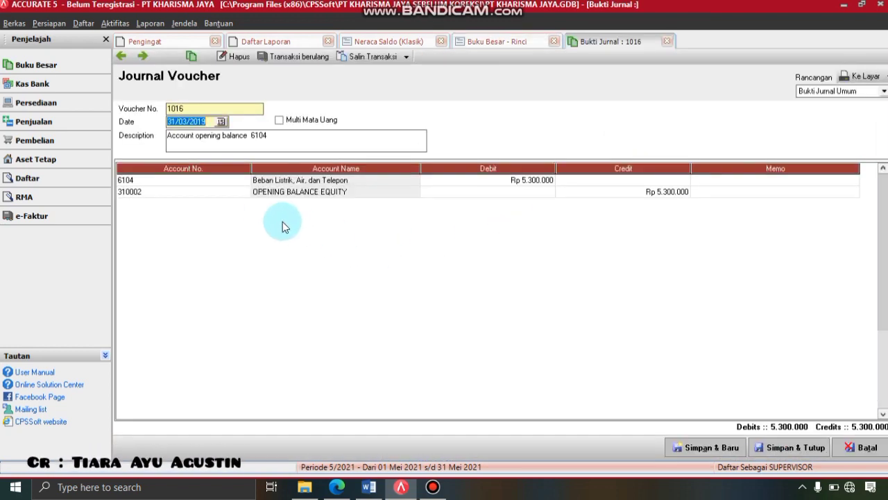
left_click(250, 196)
left_click(245, 193)
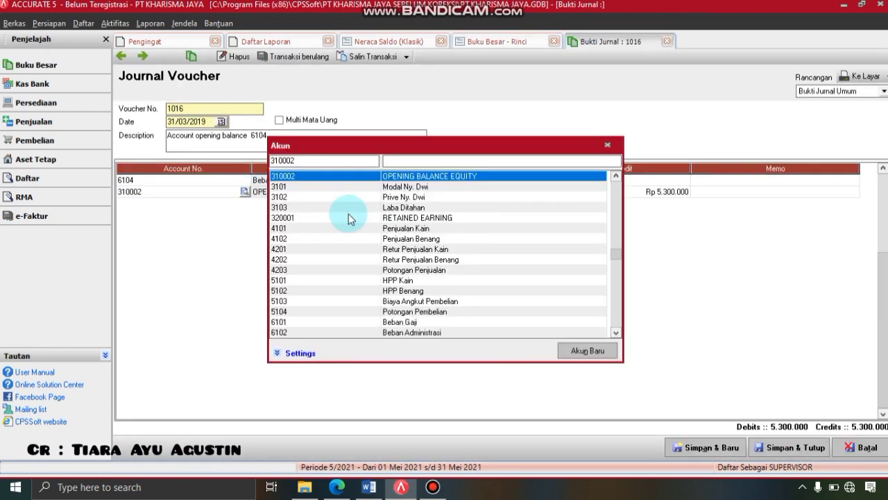
double_click(445, 208)
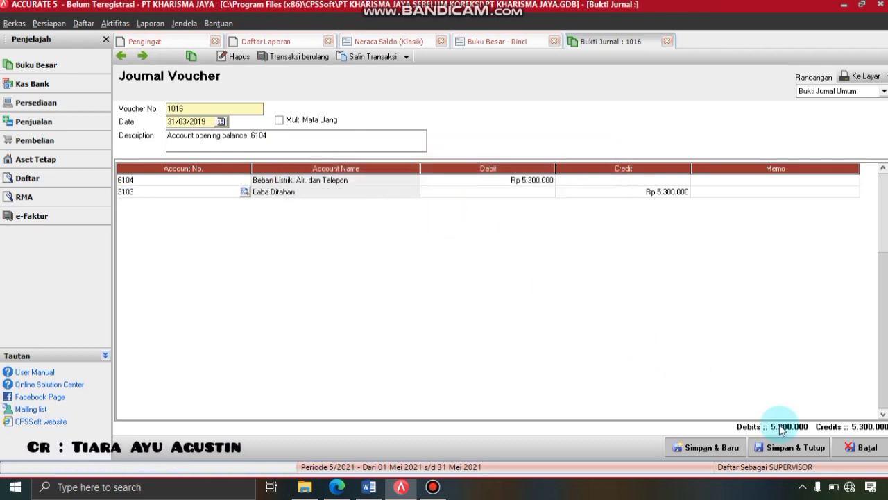
left_click(802, 453)
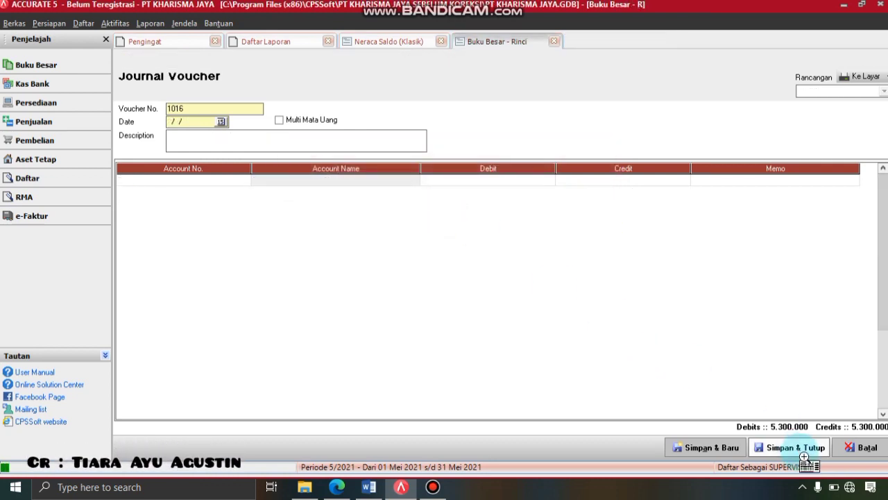
left_click(402, 80)
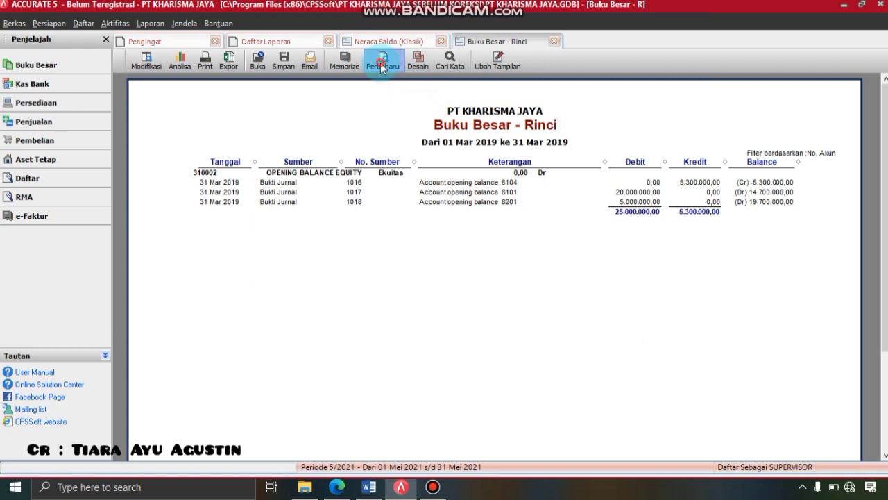
left_click(381, 64)
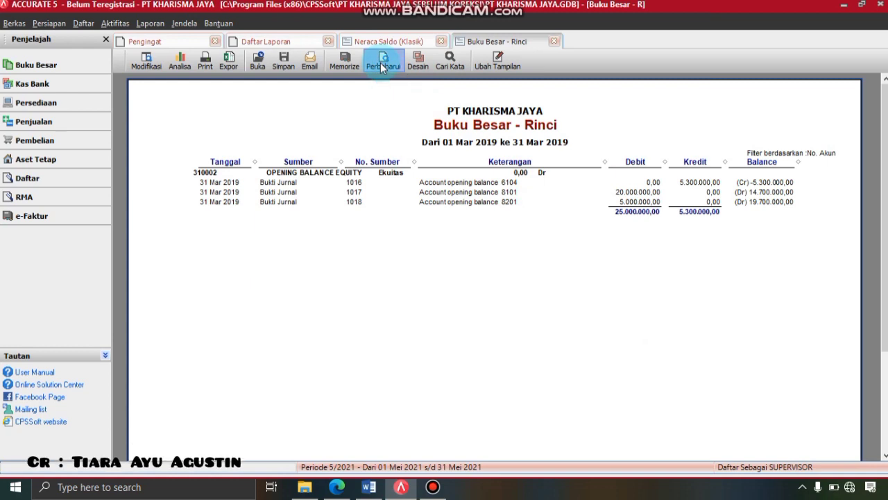
- Change vouchers 1017 and 1018's first line to 3103 Laba Ditahan, leaving the ledger at 0,00
double_click(637, 181)
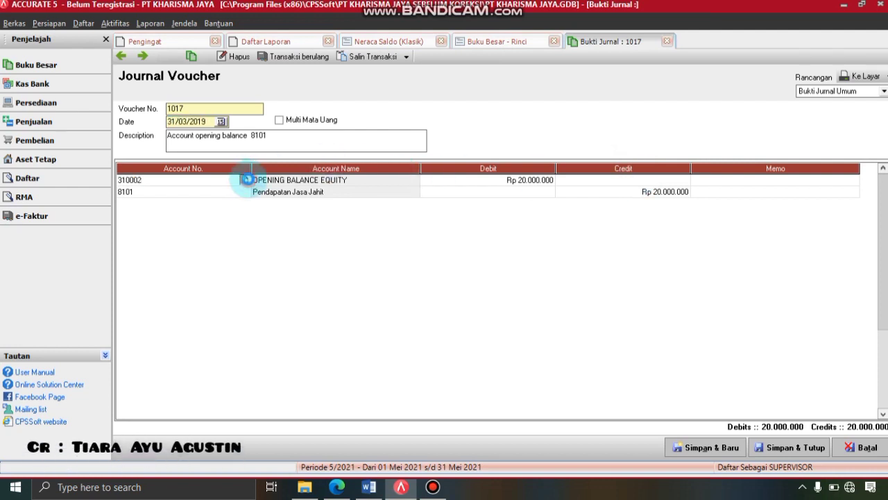
left_click(247, 180)
double_click(418, 208)
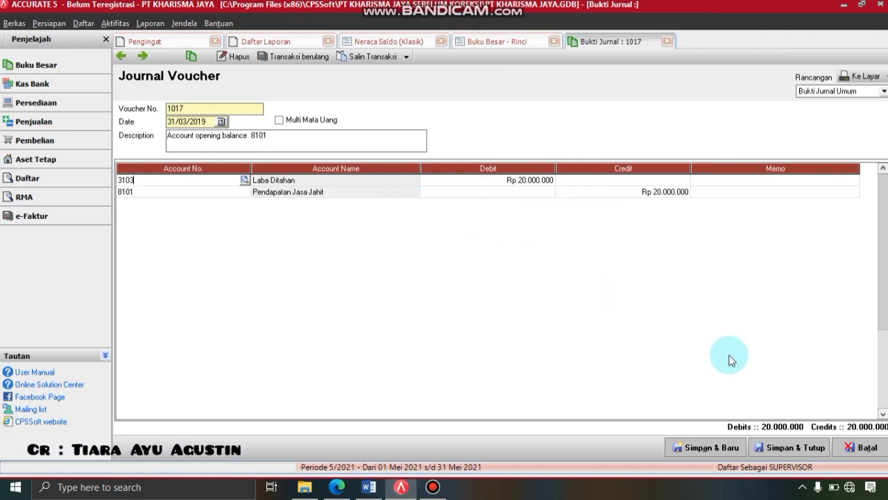
left_click(794, 448)
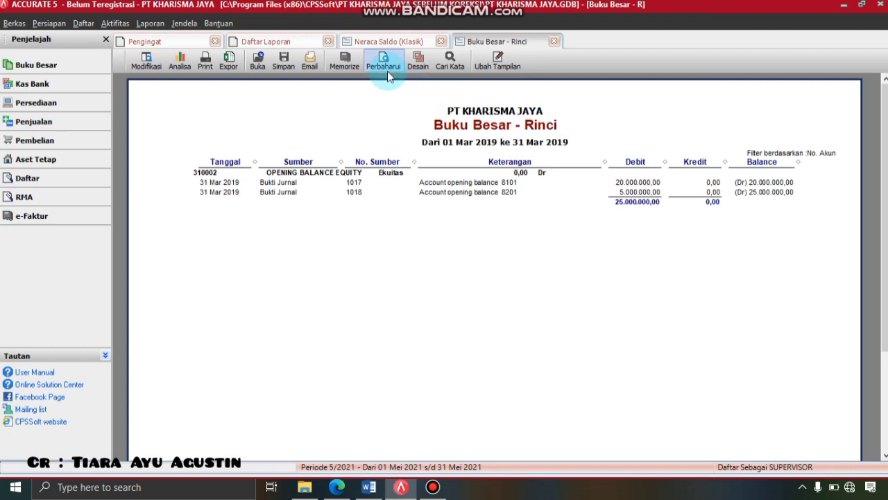
left_click(387, 70)
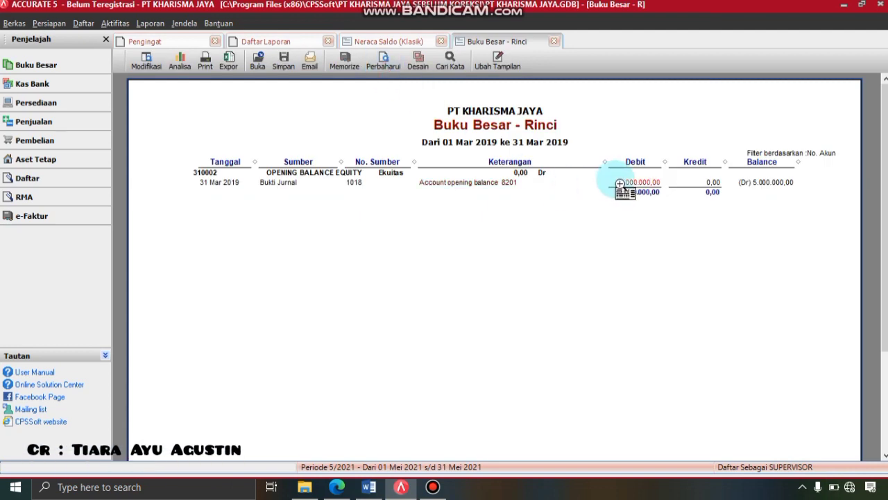
double_click(620, 179)
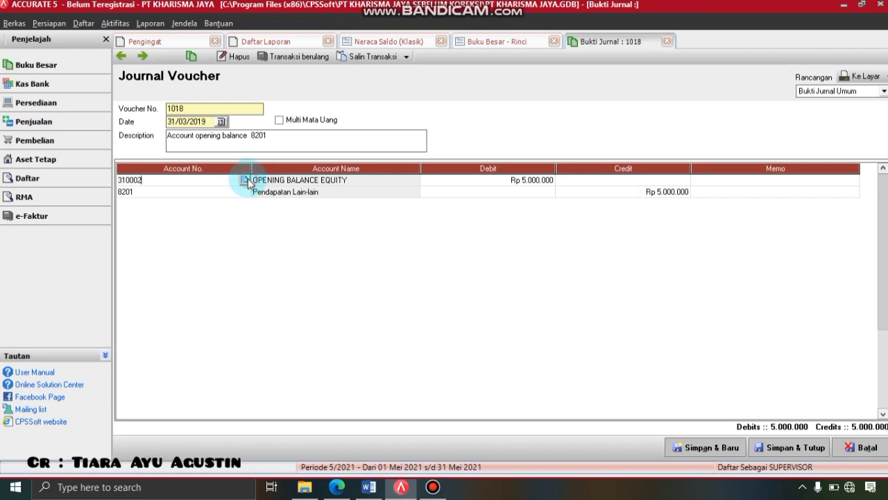
left_click(245, 180)
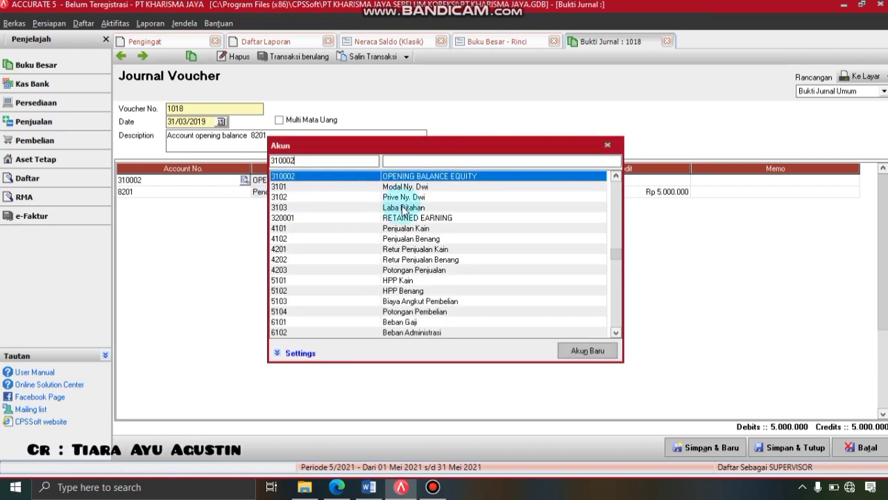
left_click(404, 208)
double_click(404, 208)
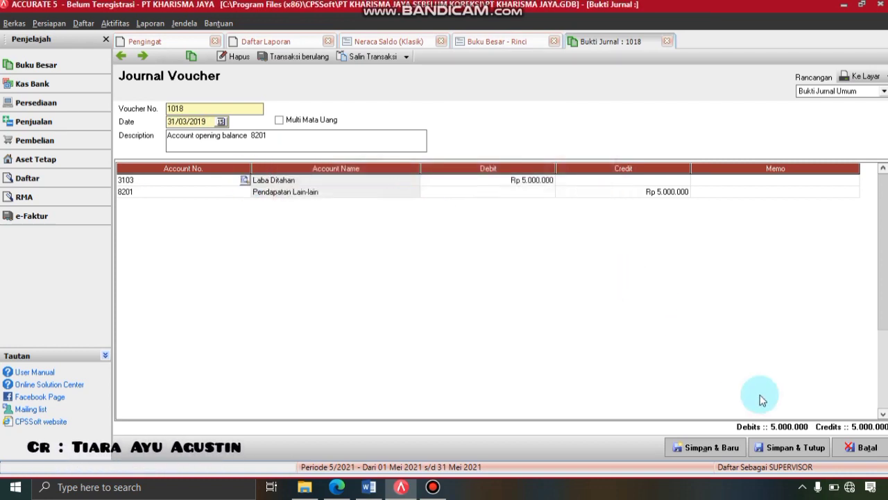
left_click(788, 449)
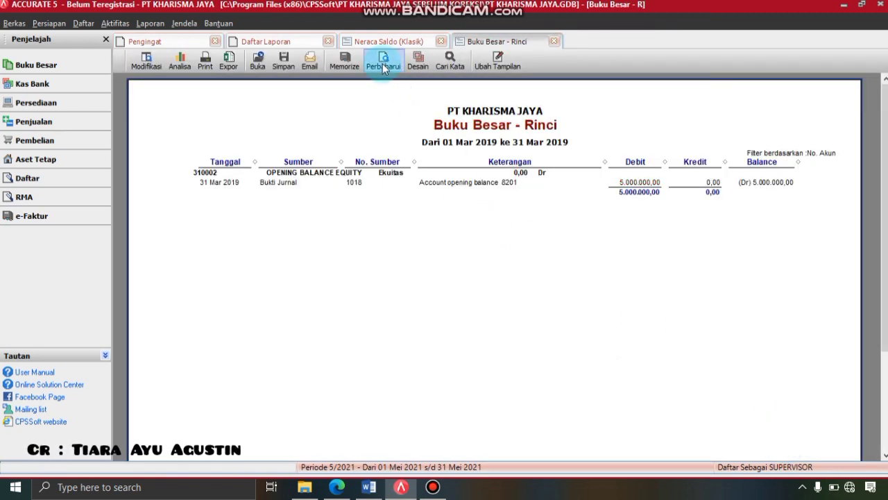
left_click(382, 64)
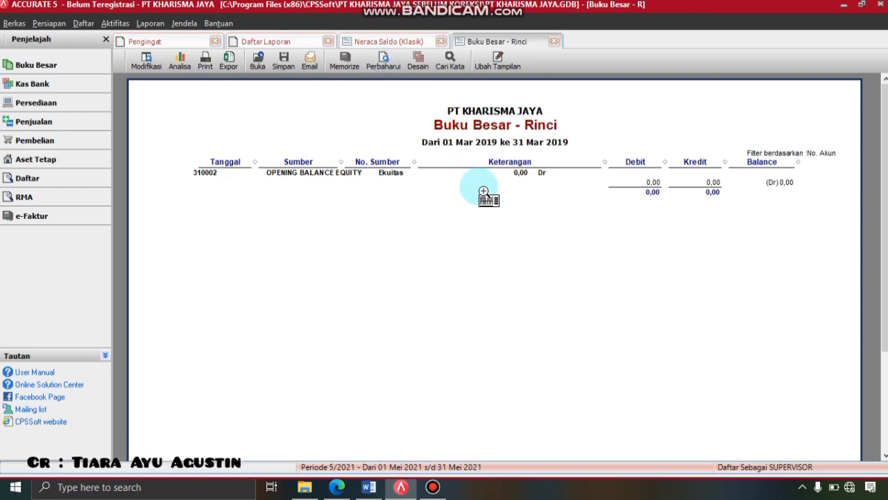
- Close the ledger detail report and run Proses Akhir Bulan for Maret 2019
left_click(555, 41)
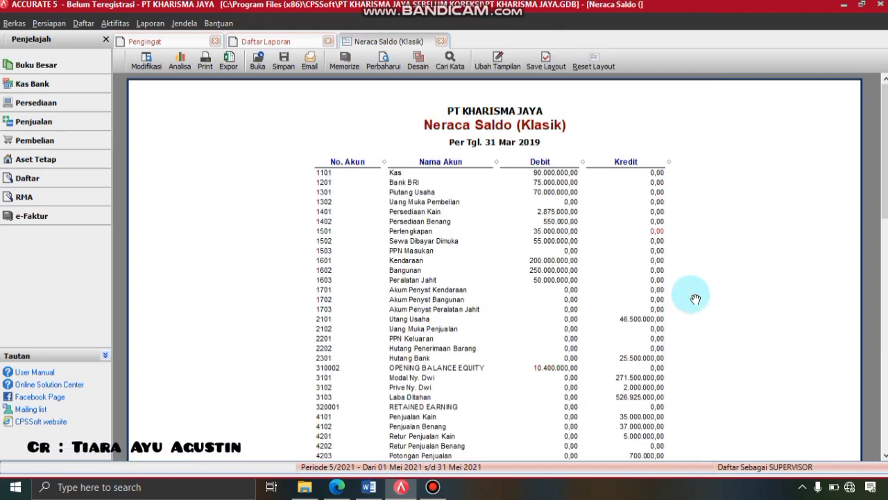
left_click_drag(885, 152, 885, 182)
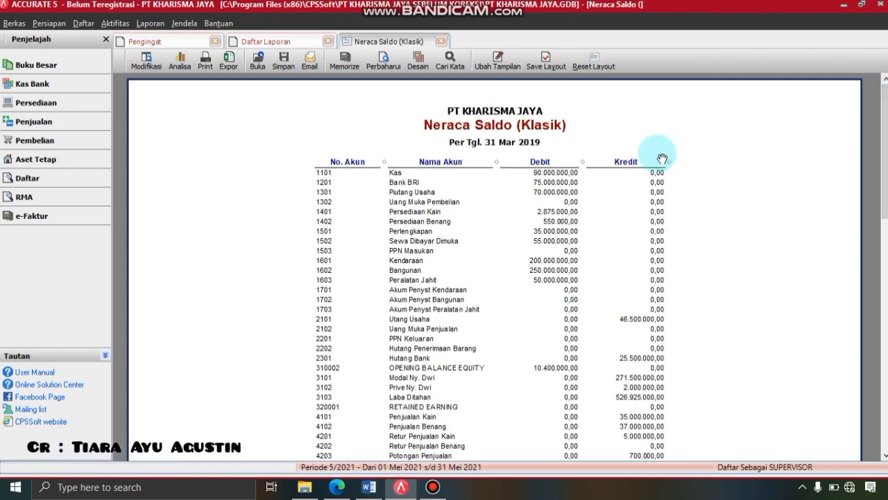
left_click(122, 26)
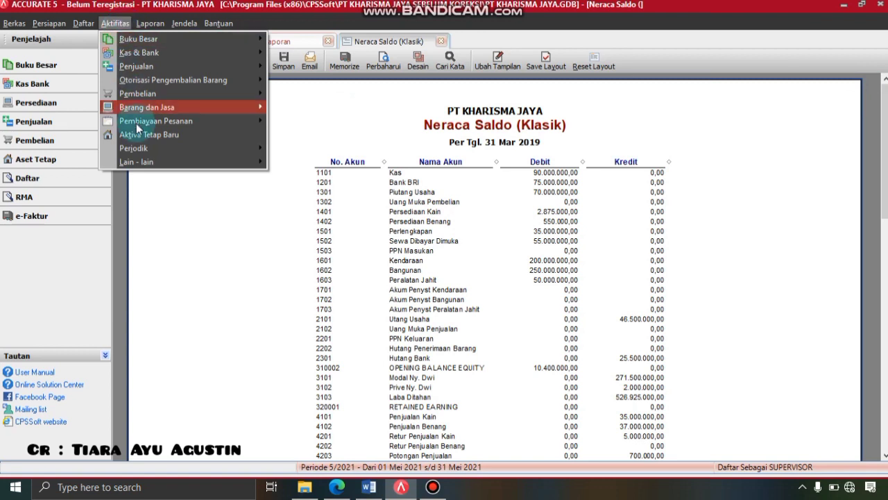
mouse_move(142, 149)
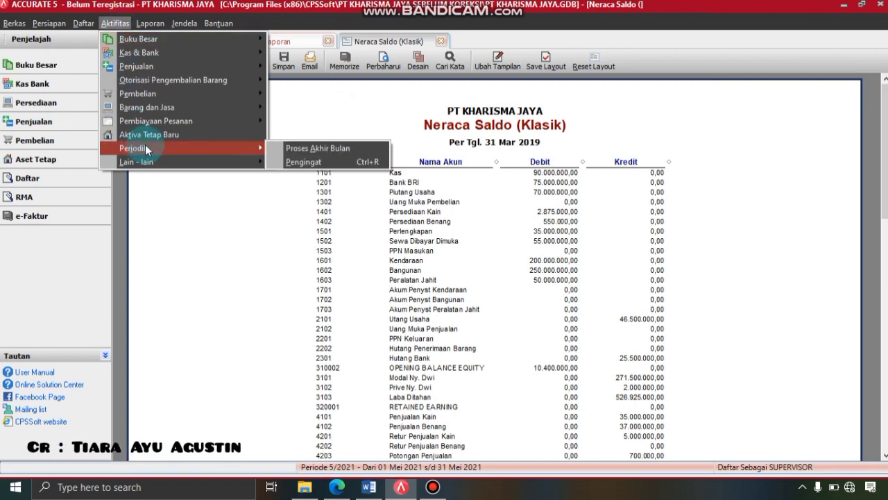
left_click(323, 145)
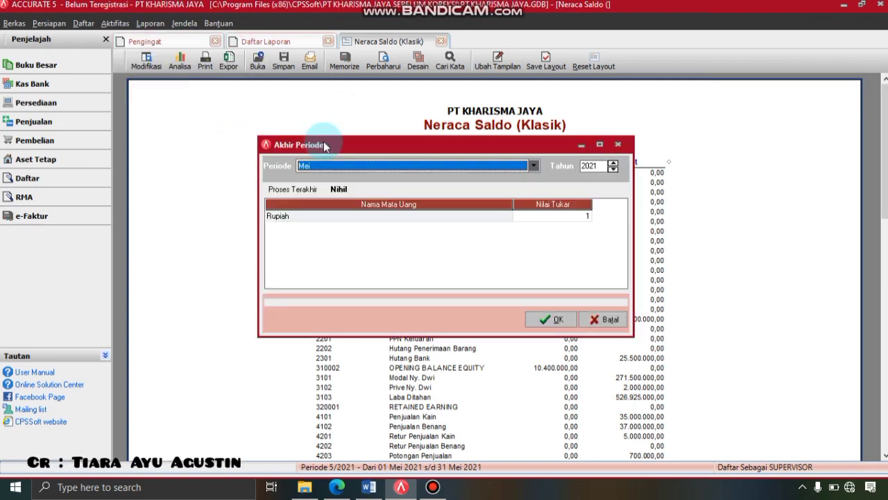
left_click(533, 168)
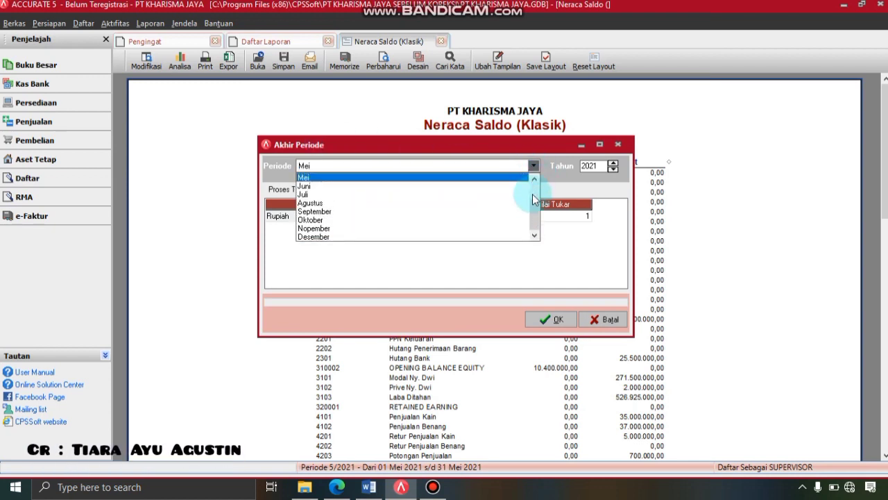
left_click_drag(537, 211, 538, 185)
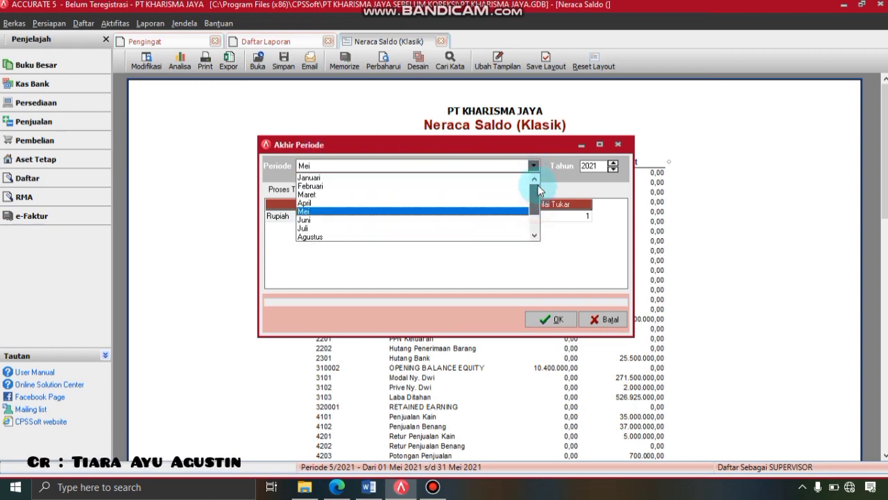
left_click(362, 195)
left_click(613, 170)
left_click(613, 169)
left_click(558, 320)
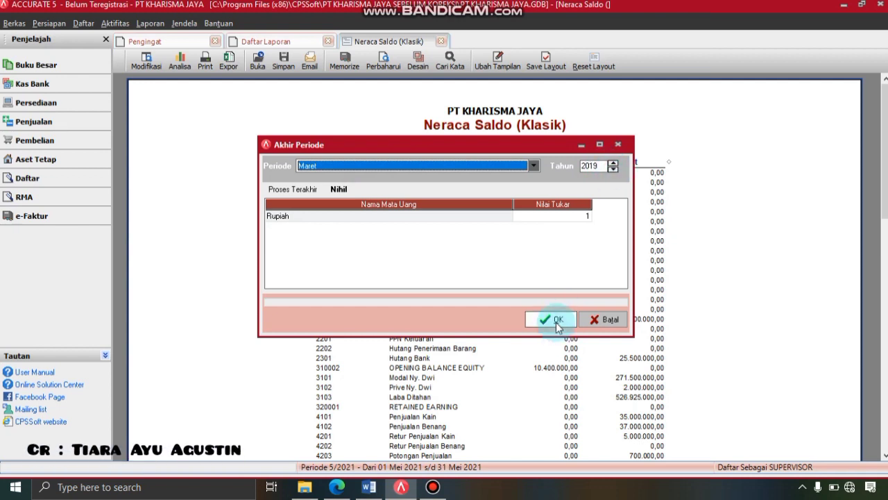
left_click(456, 277)
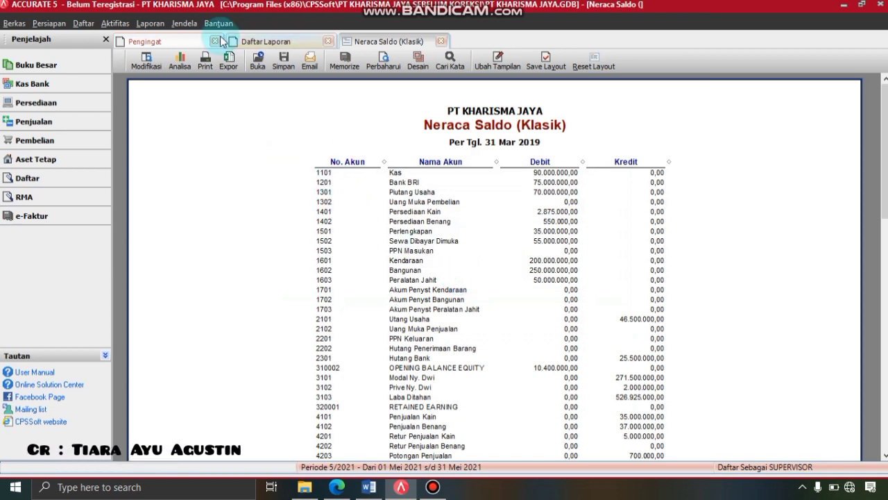
- Generate the Neraca Saldo (Klasik) report per 31/03/2019 with zero-balance accounts included
left_click(162, 26)
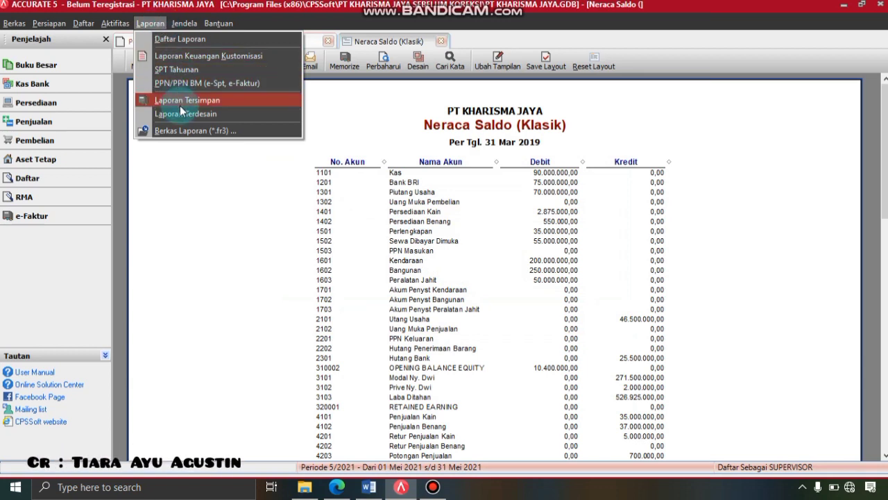
left_click(191, 40)
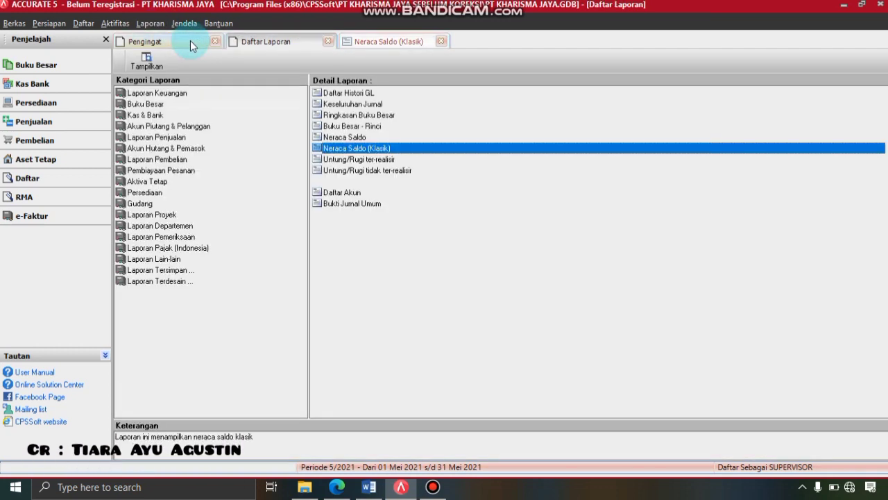
left_click(172, 104)
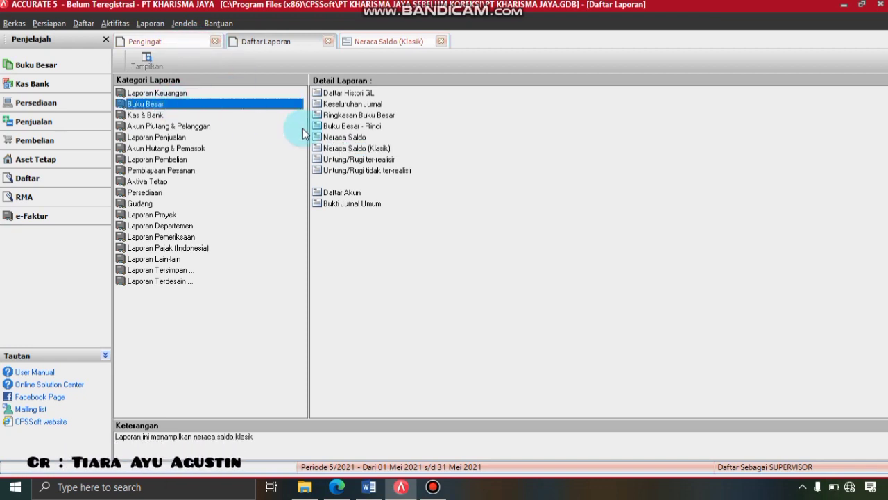
left_click(339, 149)
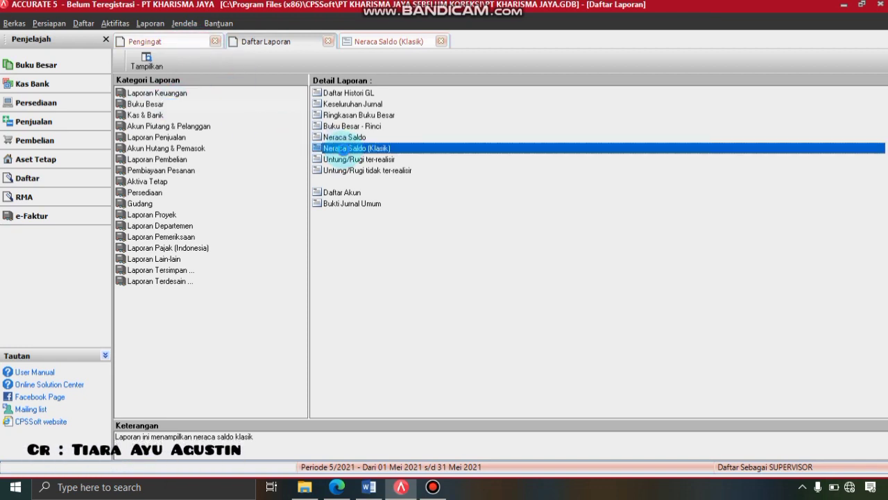
double_click(342, 148)
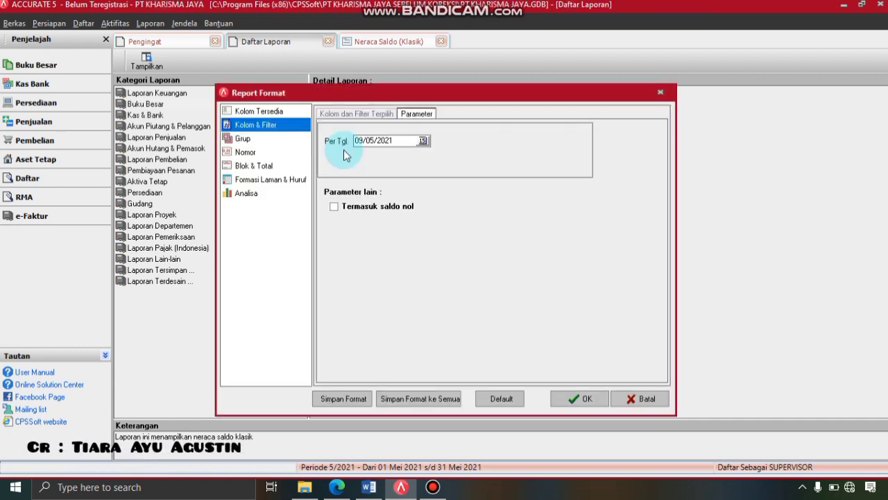
left_click_drag(373, 143, 340, 143)
type("31/0")
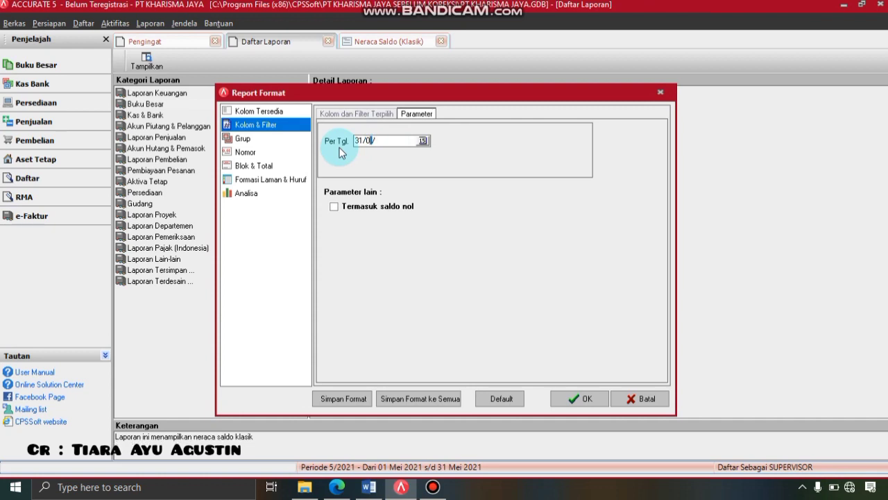
type("3/2019")
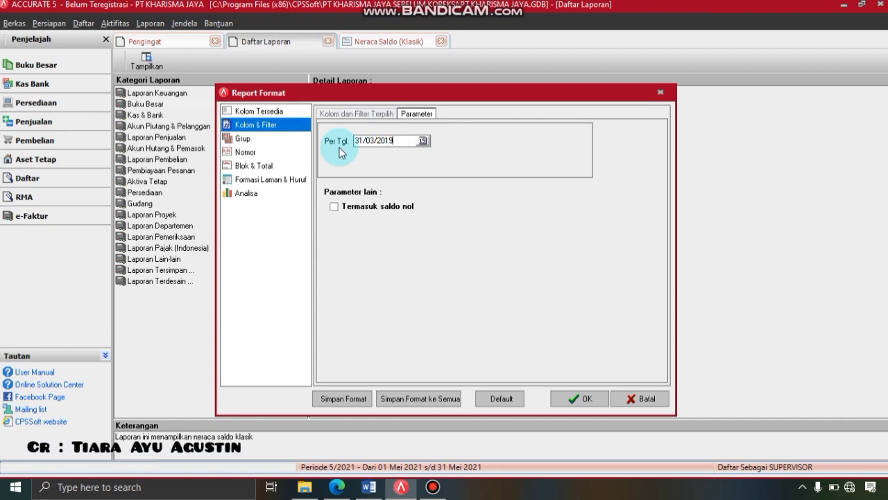
left_click(335, 207)
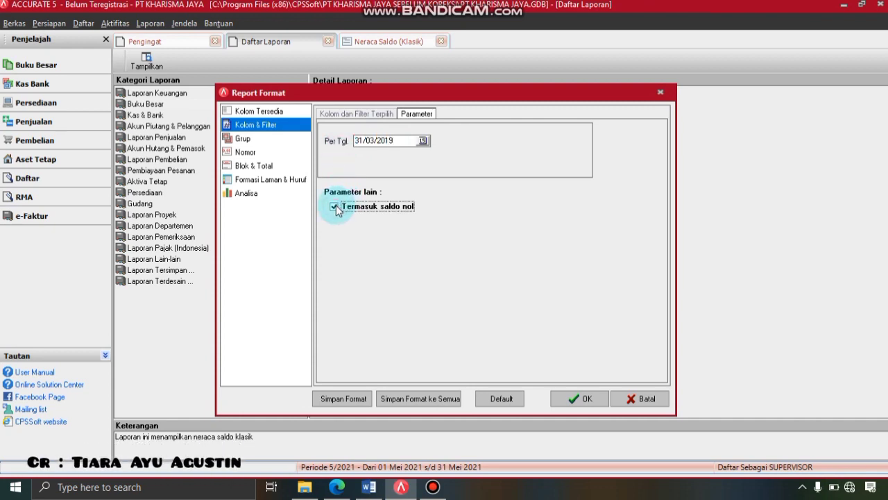
left_click(581, 395)
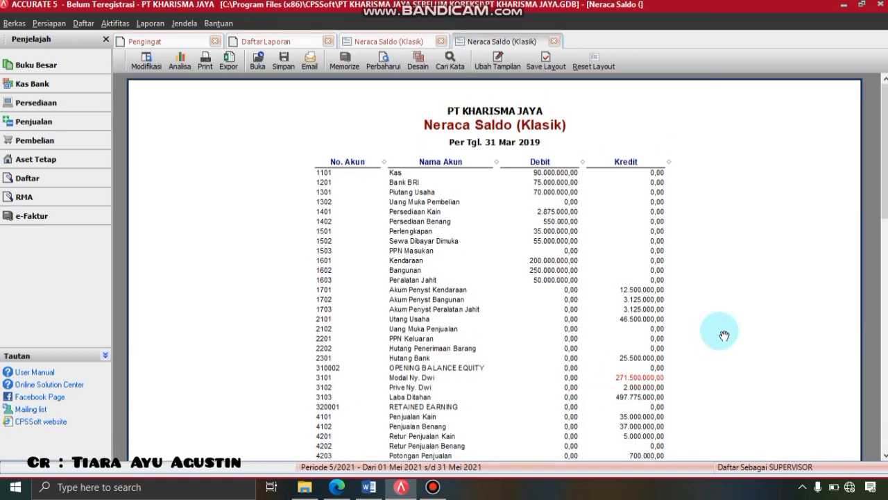
scroll(494, 267, "down", 5)
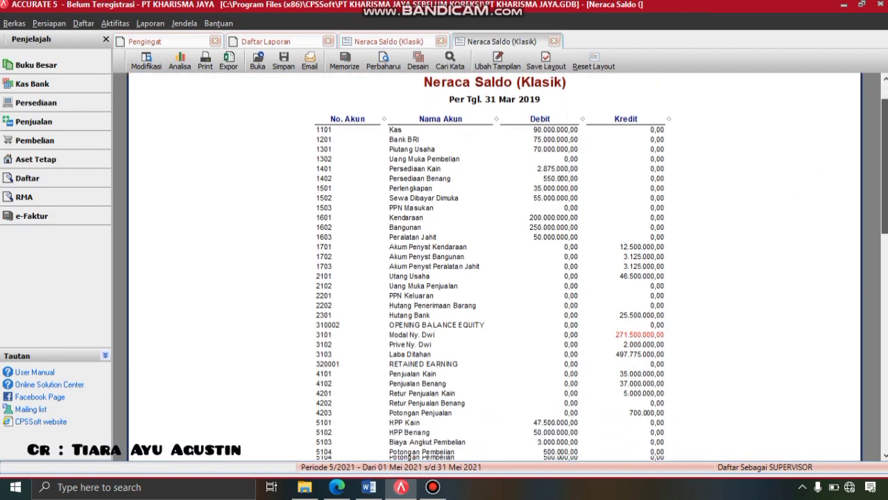
scroll(887, 240, "down", 6)
left_click_drag(887, 240, 886, 111)
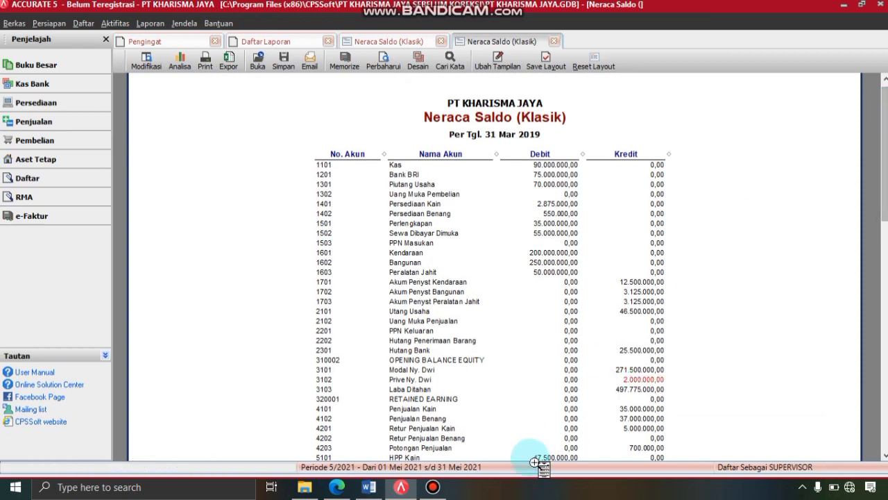
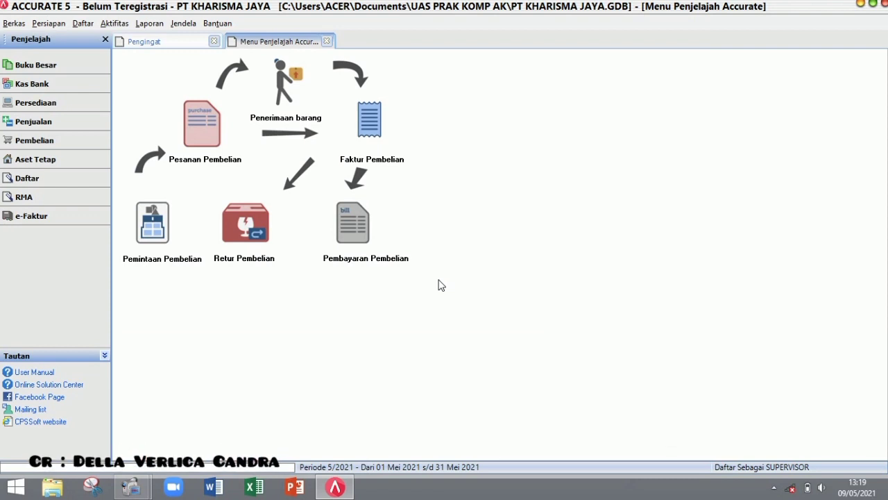
- Start a purchase invoice from PT. Oxyln numbered Oxyl-0333, with invoice and ship dates 01/04/2019
left_click(375, 146)
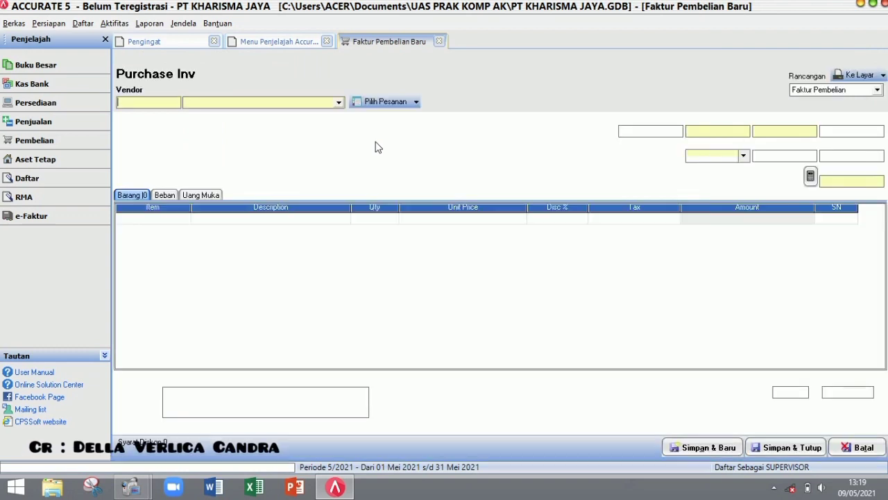
left_click(340, 104)
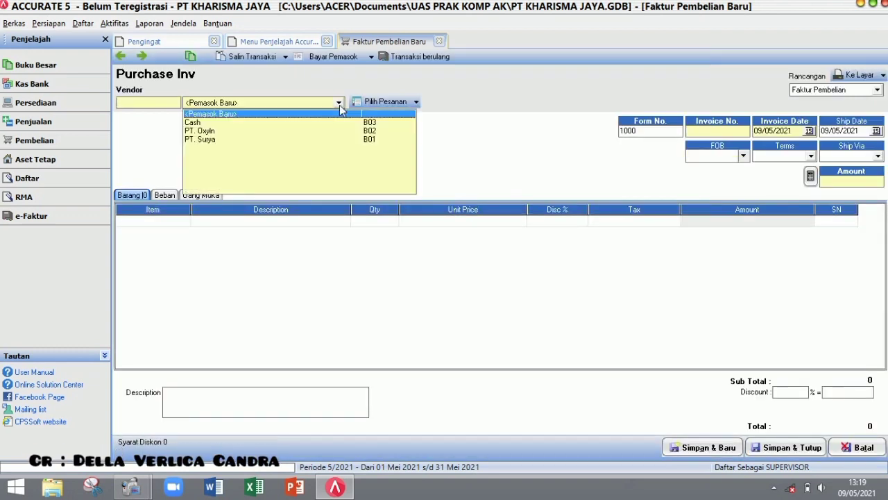
left_click(303, 131)
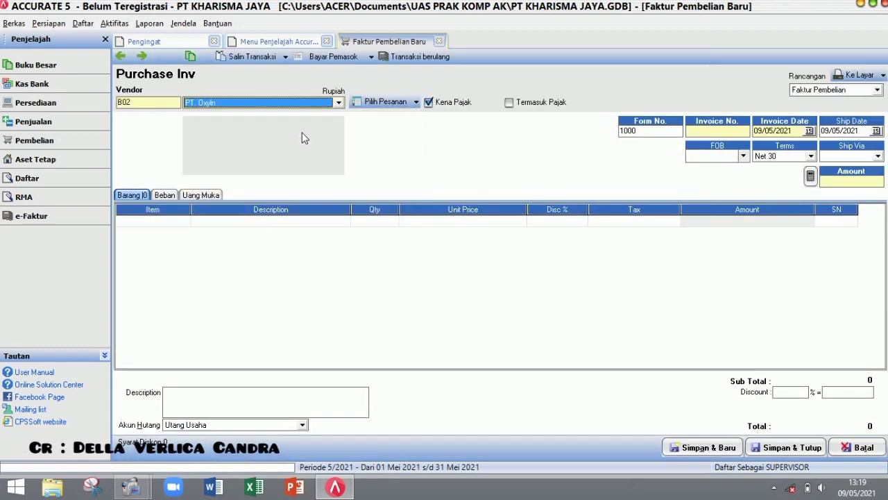
left_click(706, 132)
type("Oxyl")
type("-0333")
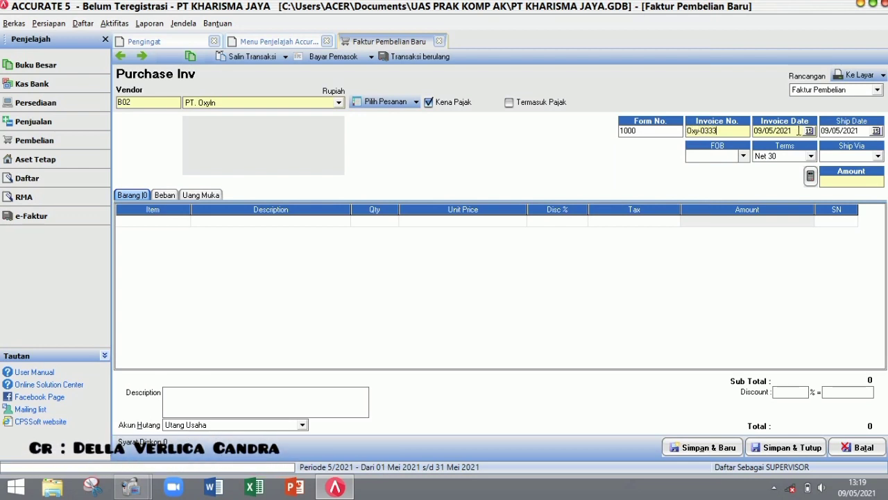
key("Tab")
type("01/04/2019")
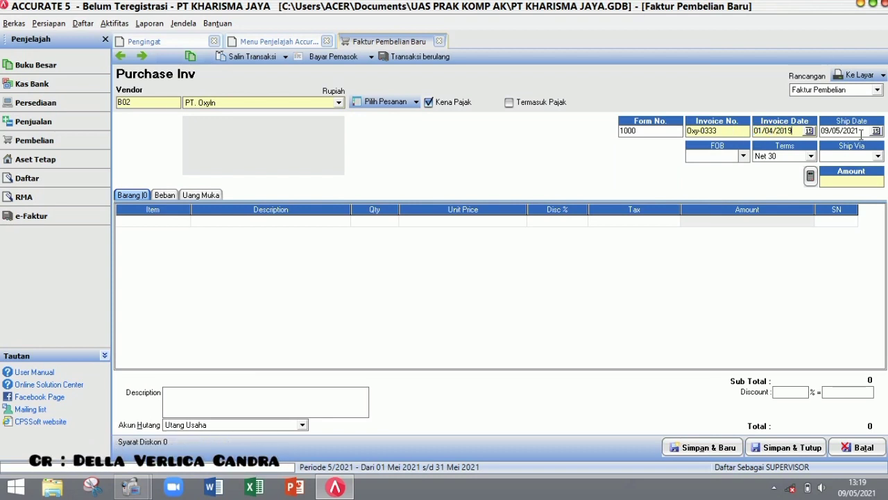
key("Tab")
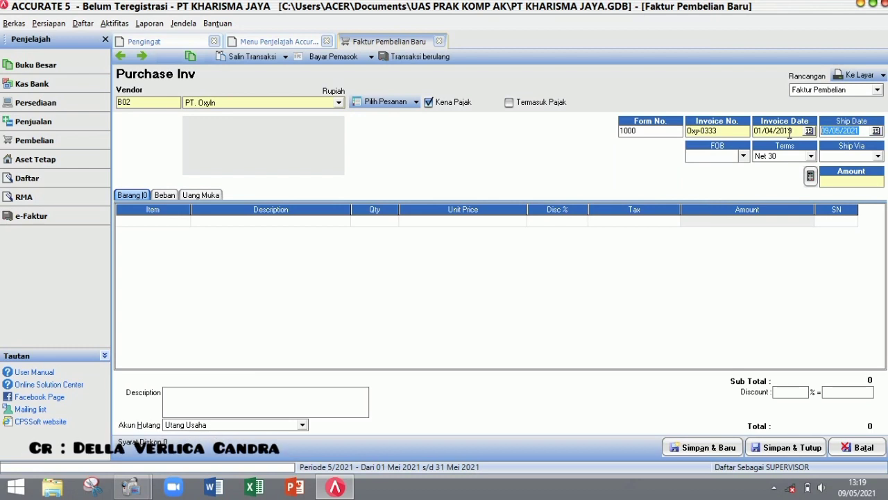
type("01/04/2019")
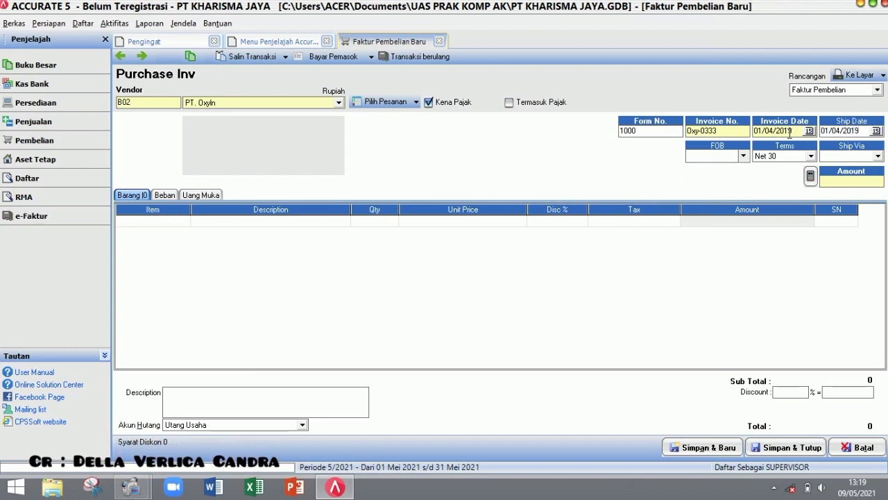
left_click(184, 221)
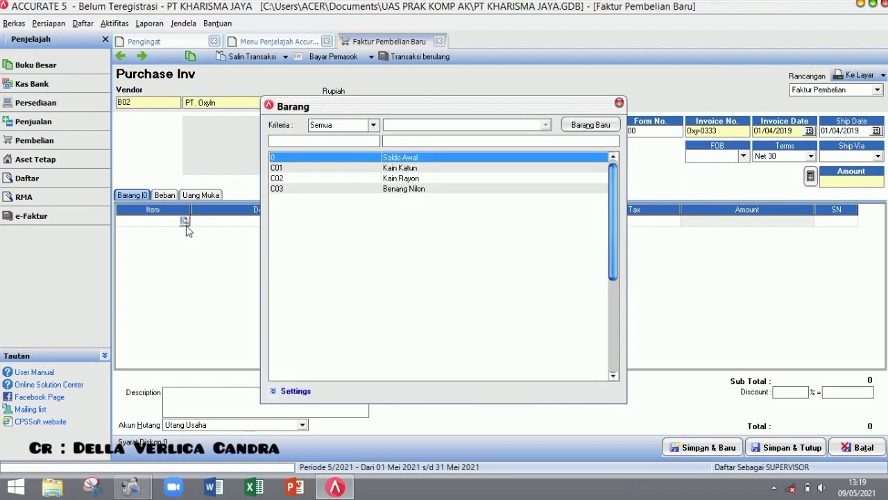
- Add 50 C01 Kain Katun at 35,000 each with tax code T
double_click(401, 168)
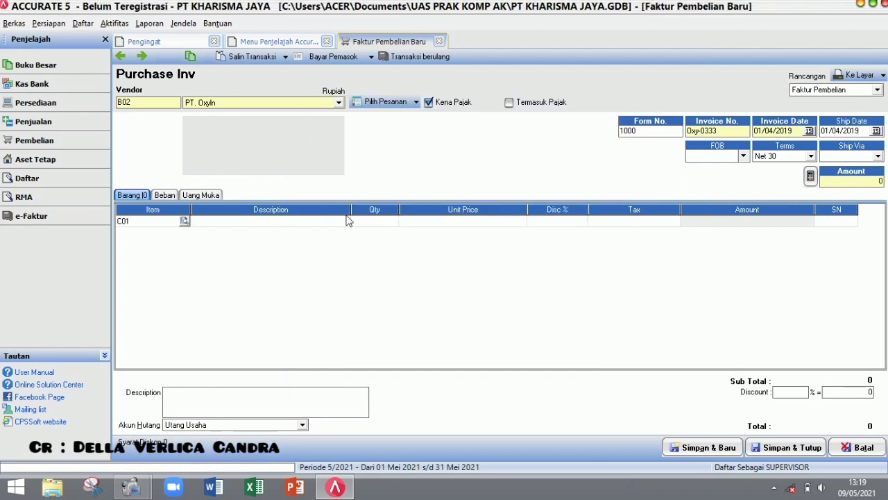
left_click(370, 222)
type("50")
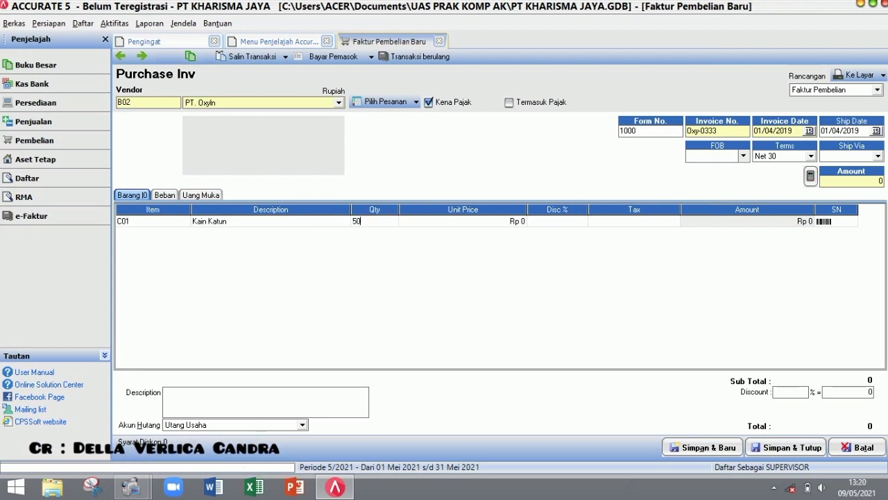
left_click(467, 222)
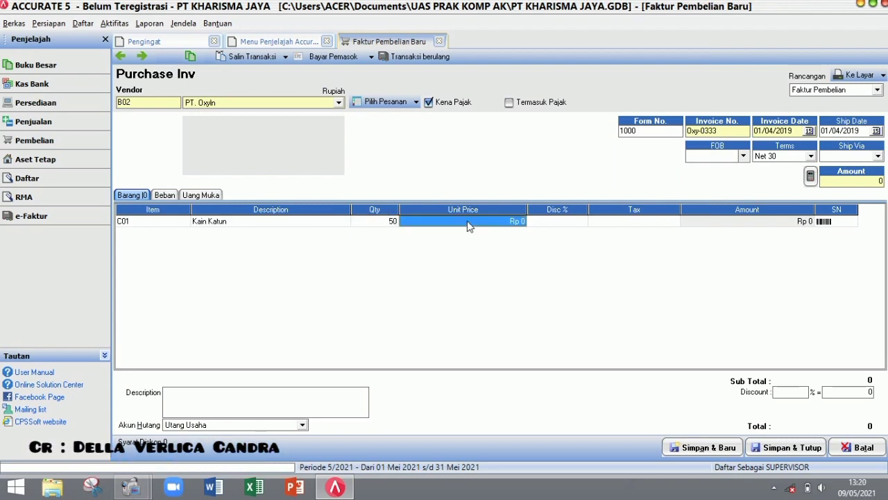
type("35000")
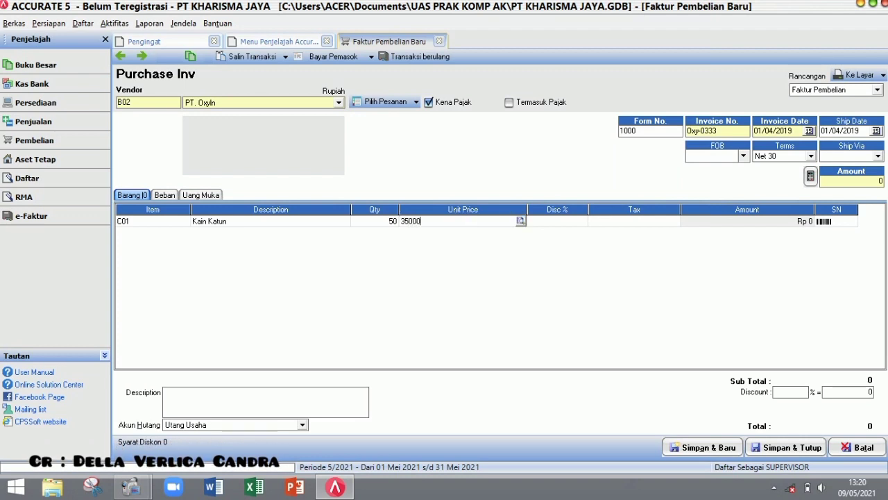
left_click(631, 224)
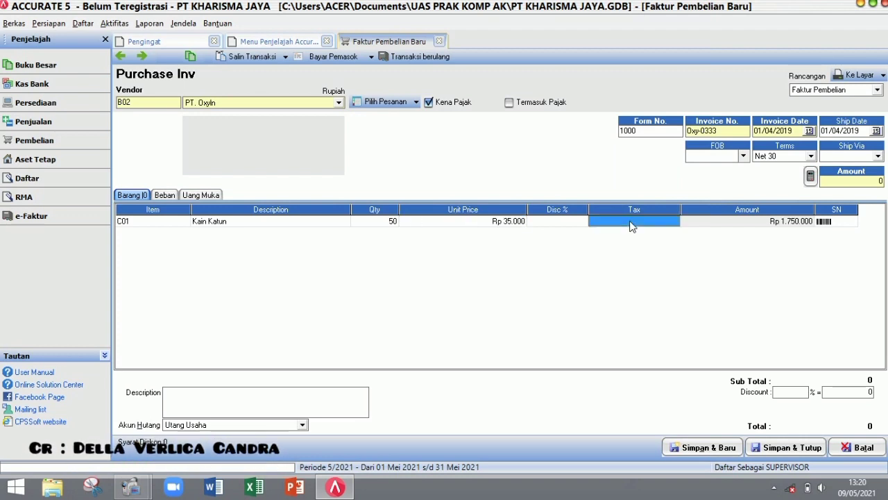
type("T")
key("Tab")
key("Tab")
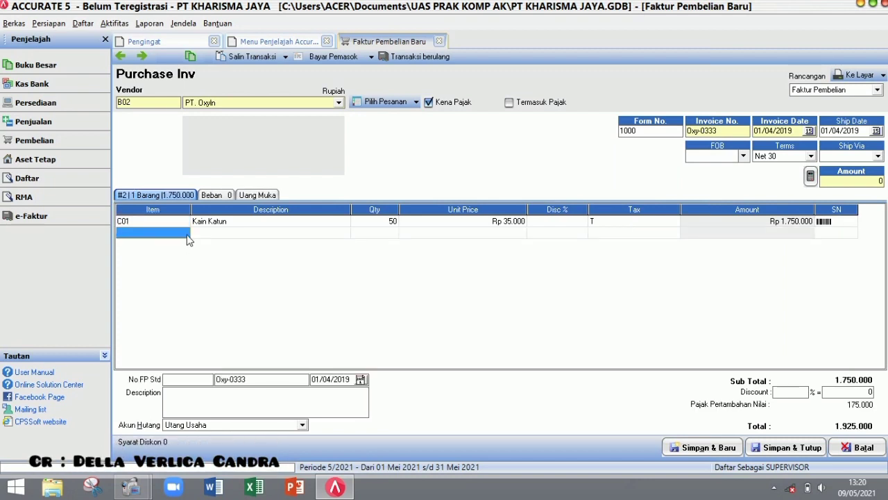
- Add 45 C02 Kain Rayon at 25,000 with tax, then save the 3.162.500 invoice
left_click(187, 238)
left_click(186, 234)
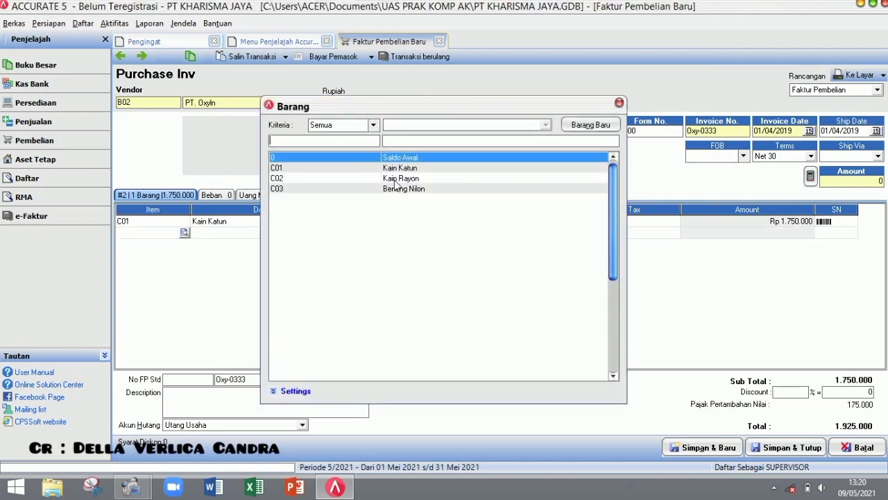
left_click(398, 180)
double_click(398, 181)
left_click(376, 236)
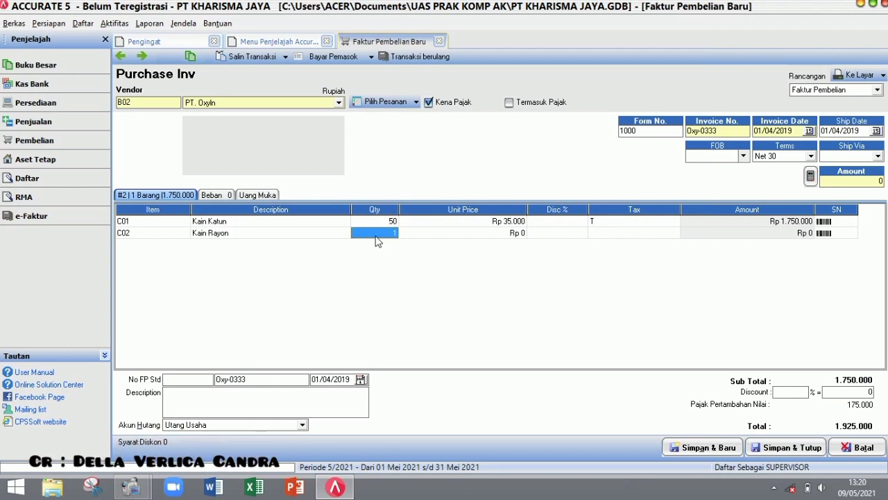
type("45")
left_click(449, 237)
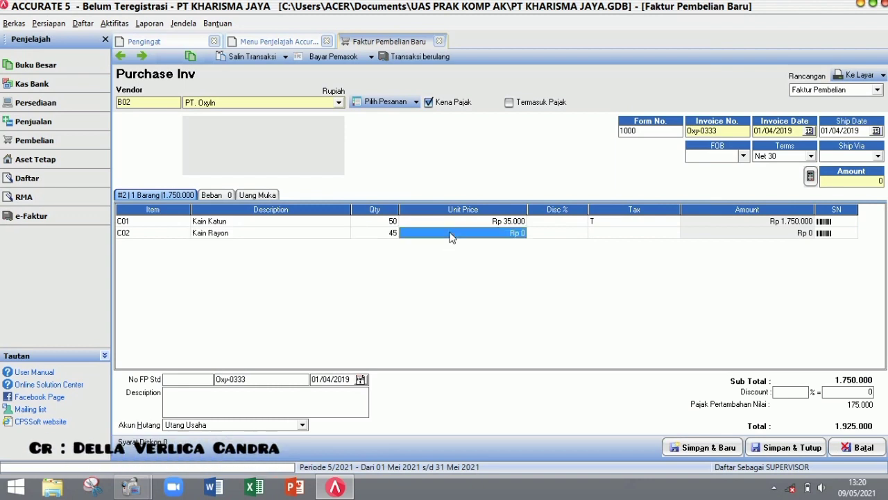
left_click(449, 237)
type("25000")
key("Tab")
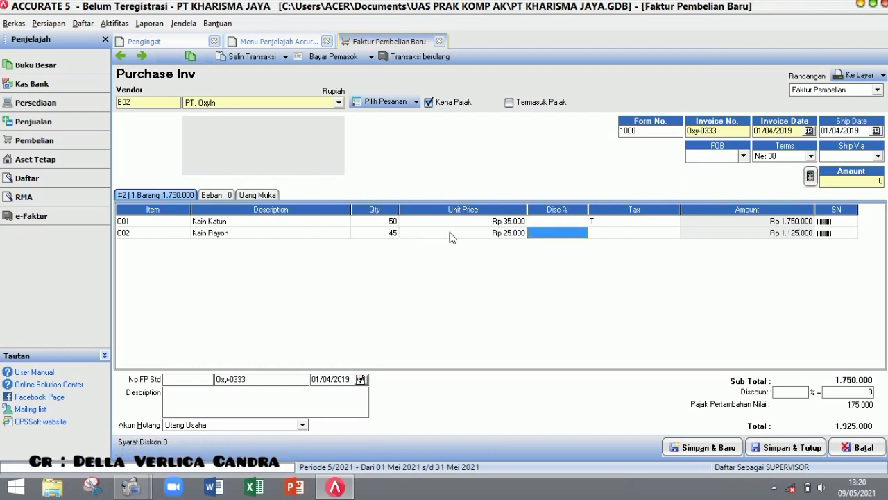
key("Tab")
key("Tab")
key("Tab")
key("Tab")
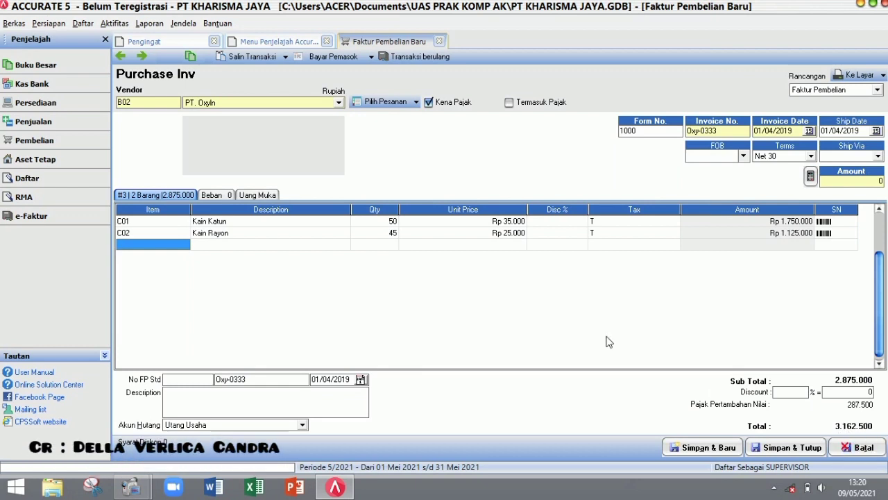
left_click(576, 241)
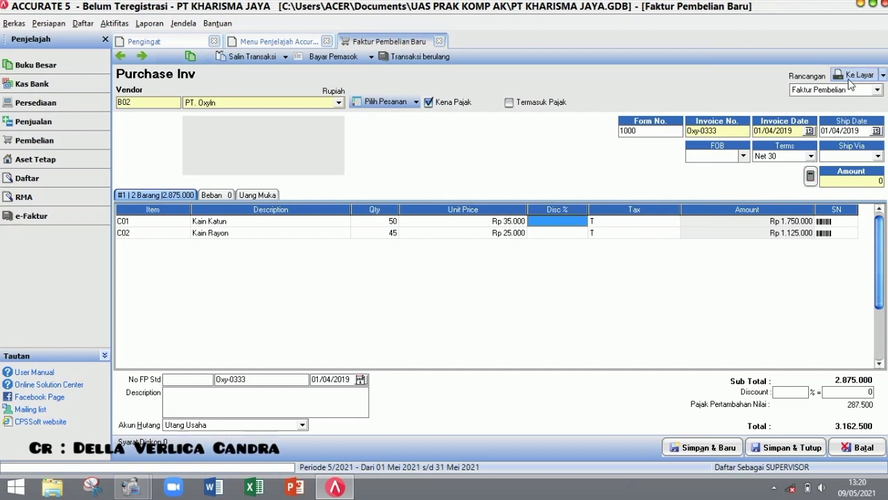
left_click(853, 79)
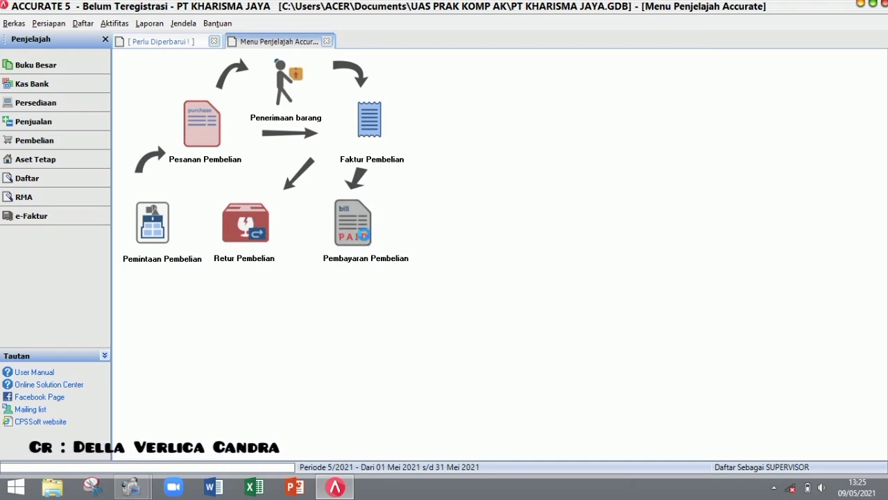
- Start a payment to PT. Oxyln with payment and cheque dates 04/04/2019
left_click(366, 240)
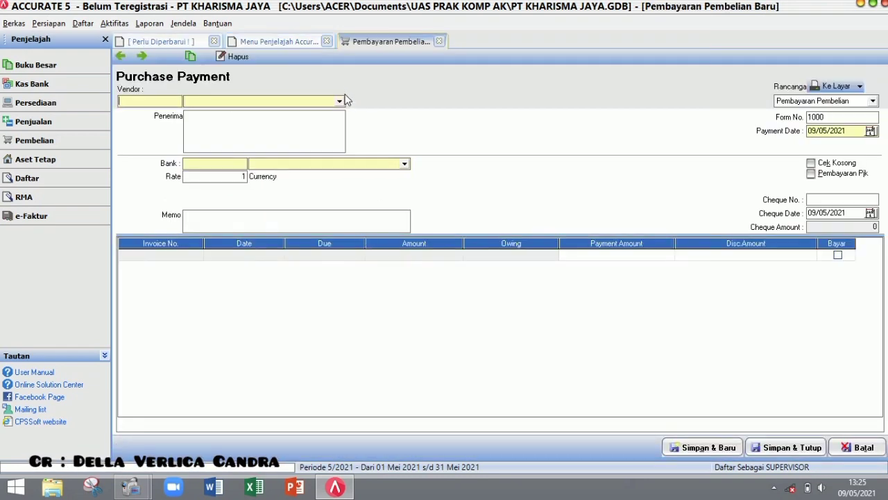
left_click(340, 102)
left_click(314, 127)
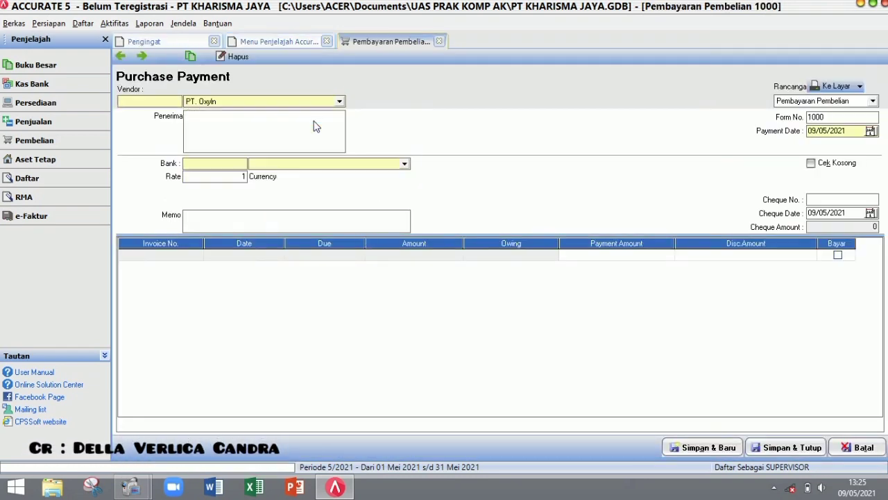
left_click(760, 129)
type("04/04/2")
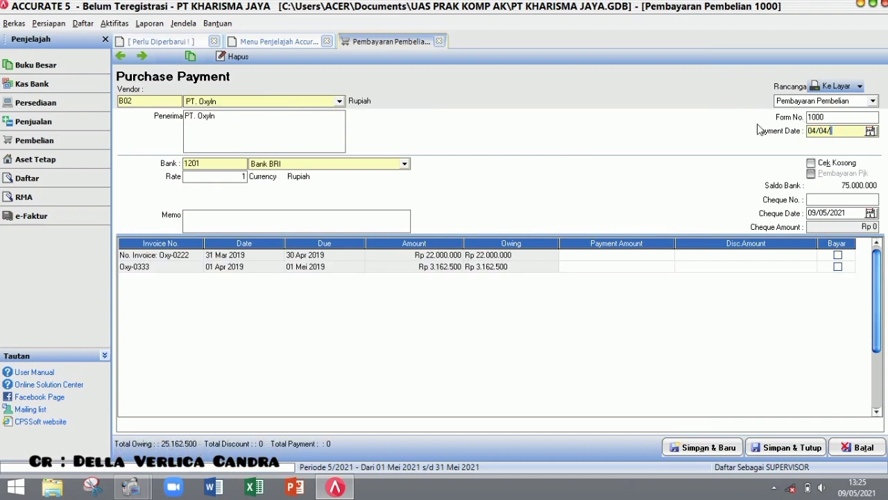
type("019")
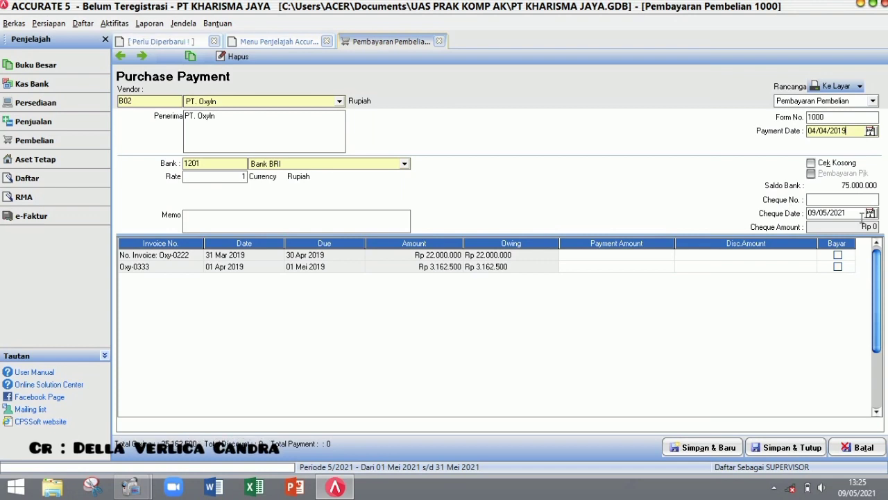
left_click_drag(858, 214, 780, 209)
type("04/04/201")
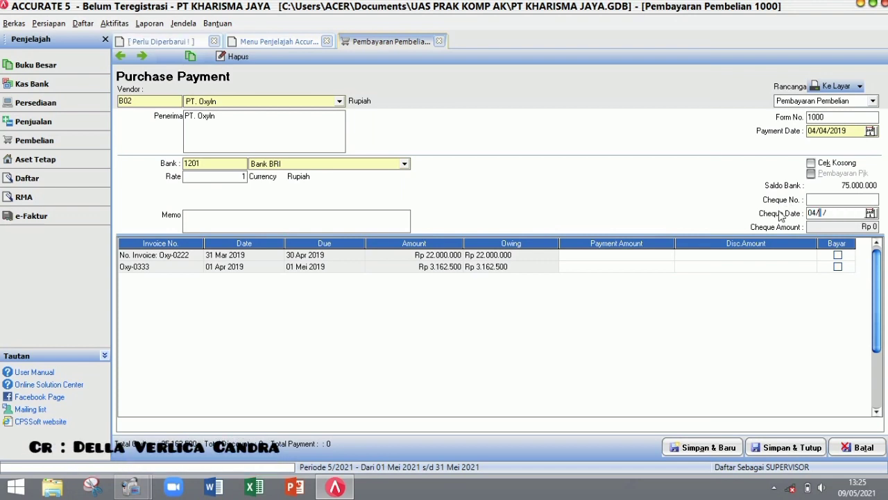
type("9")
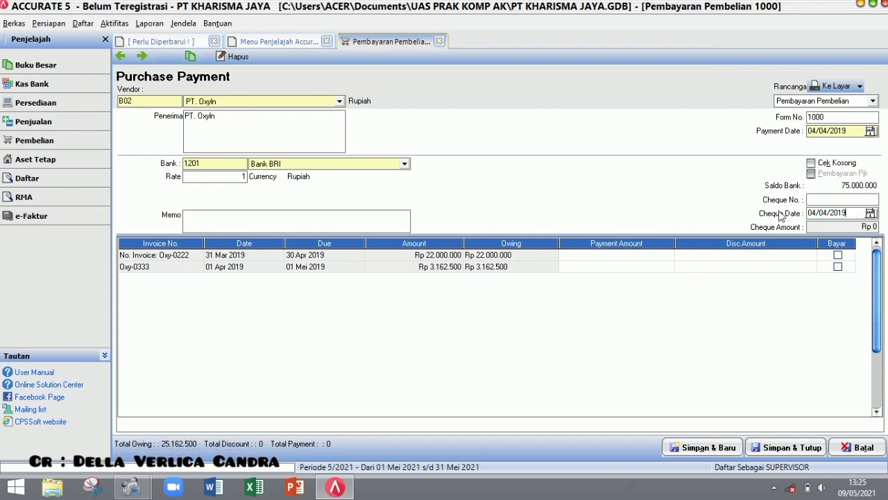
- Pay from the Kas account, settle invoice Oxy-0333 in full, and save the payment
left_click(403, 164)
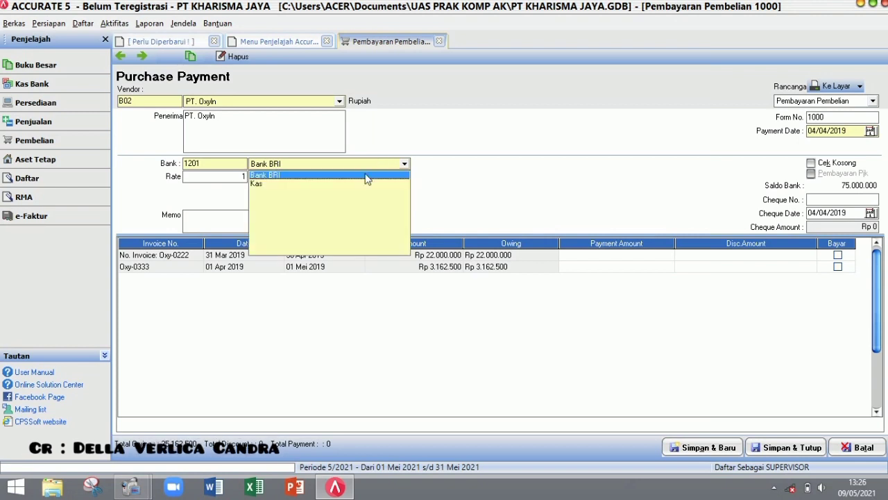
left_click(358, 185)
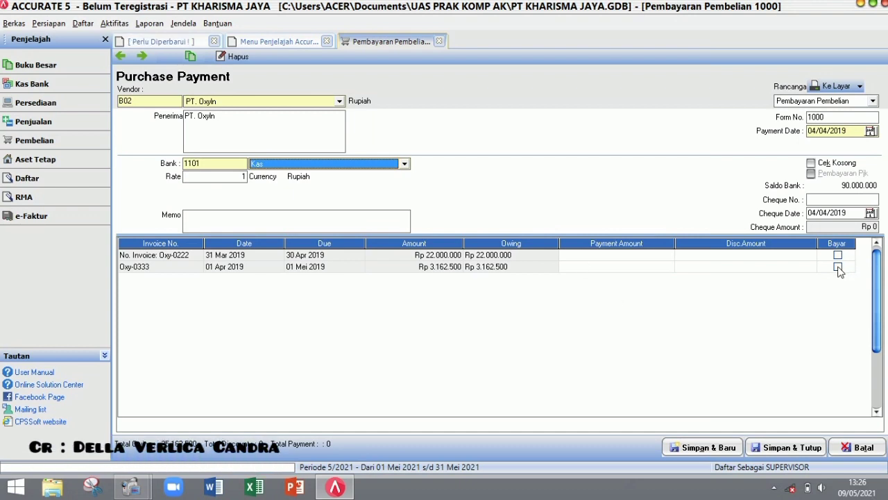
left_click(837, 267)
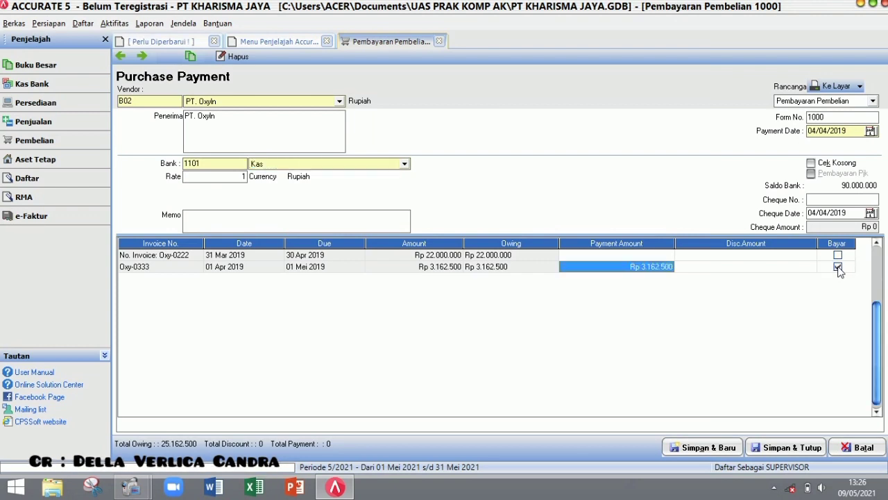
left_click(839, 86)
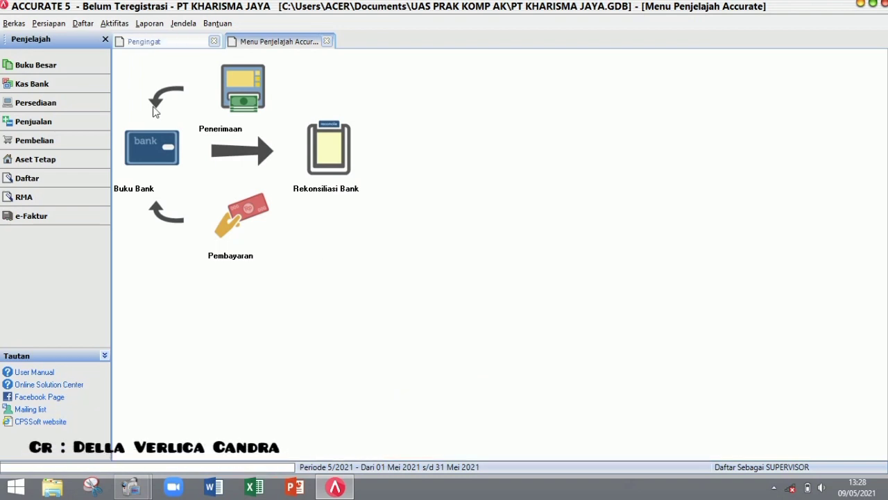
- Start a Bank BRI receipt dated 06/04/2019 with memo 'MENERIMA PENDAPATAN JASA JAHIT DARI PT ABADI'
left_click(235, 109)
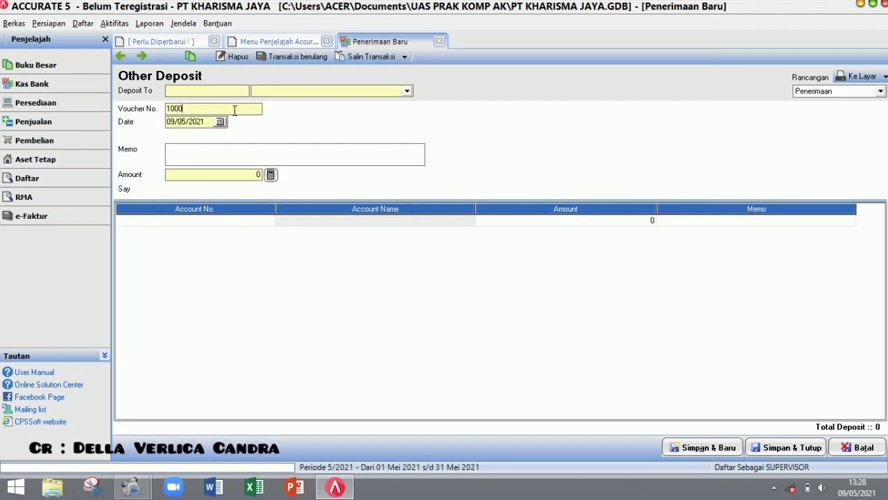
left_click(408, 91)
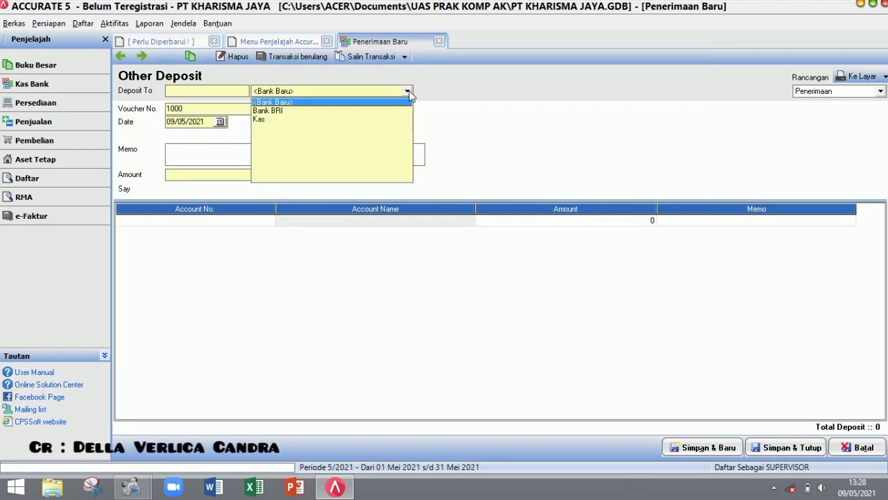
left_click(367, 110)
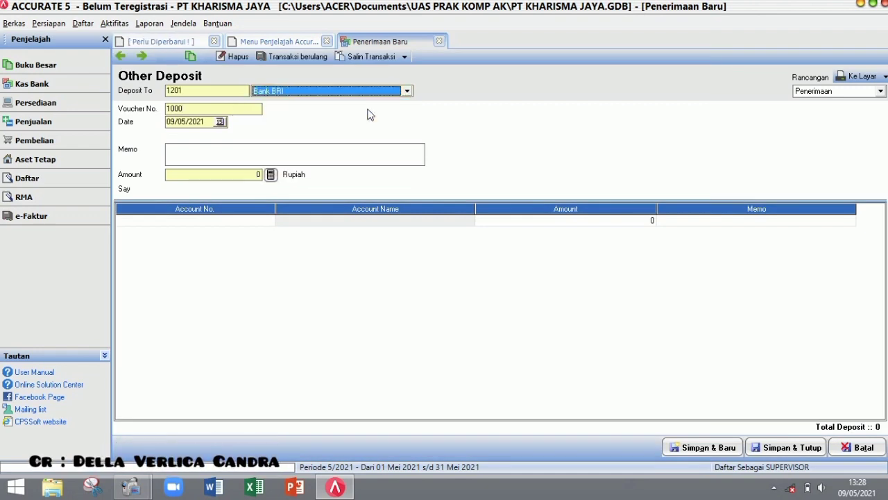
left_click_drag(211, 121, 146, 126)
type("0")
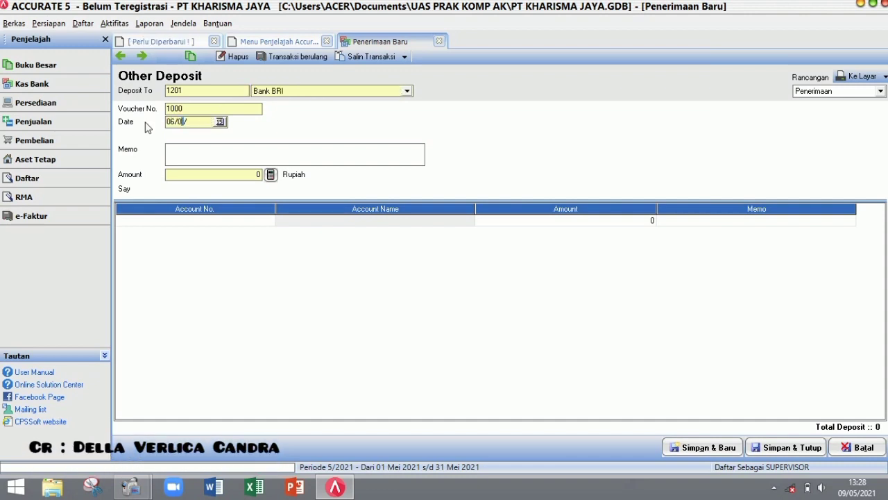
type("6042021")
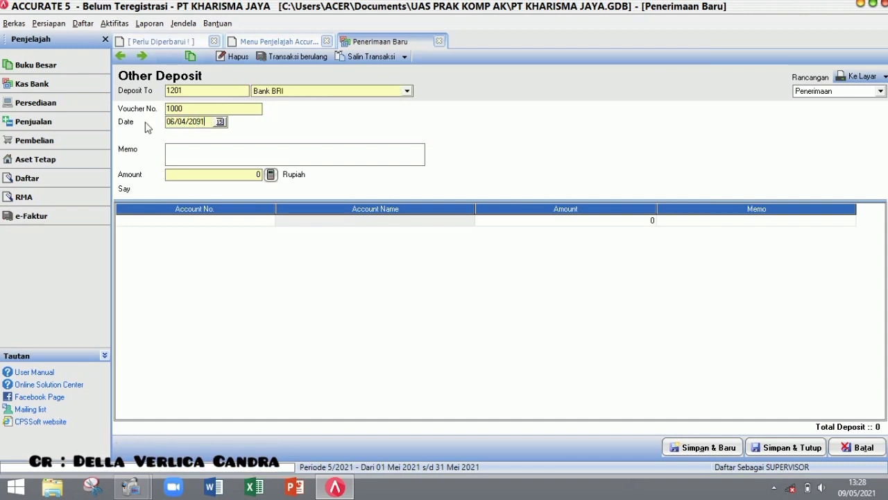
type("19")
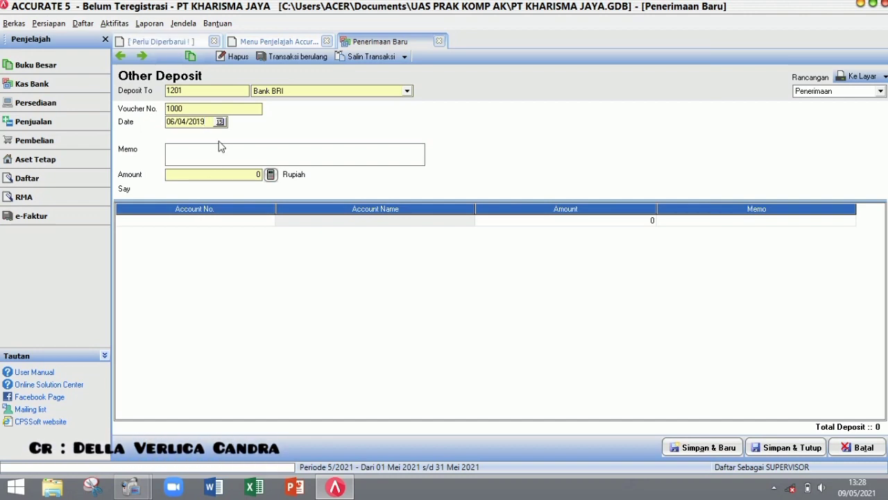
left_click(214, 149)
type("MEN")
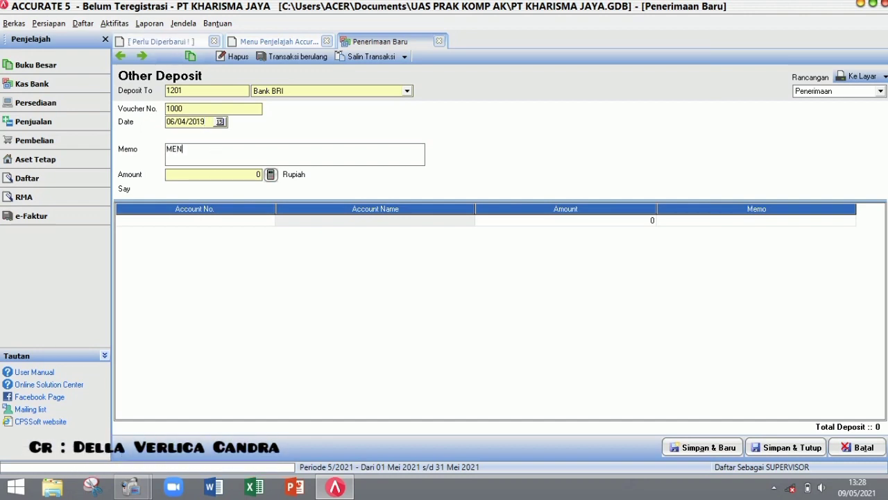
type("ERIMA PE")
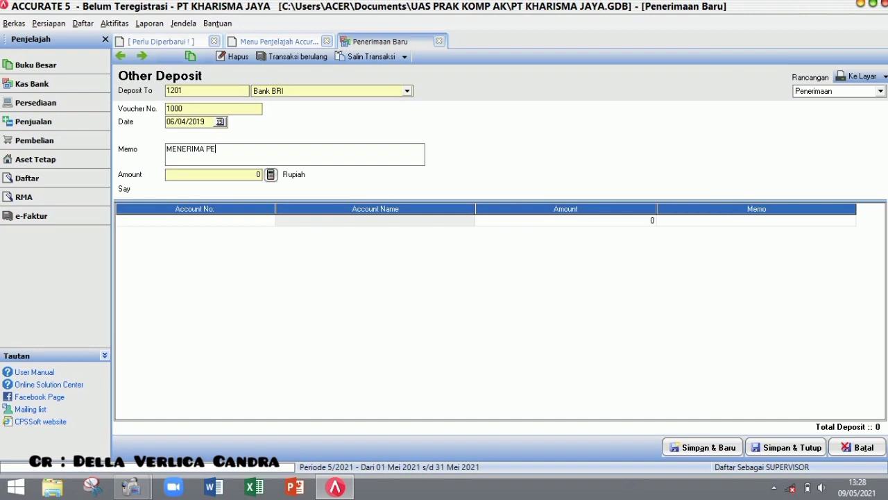
type("NDAPATA")
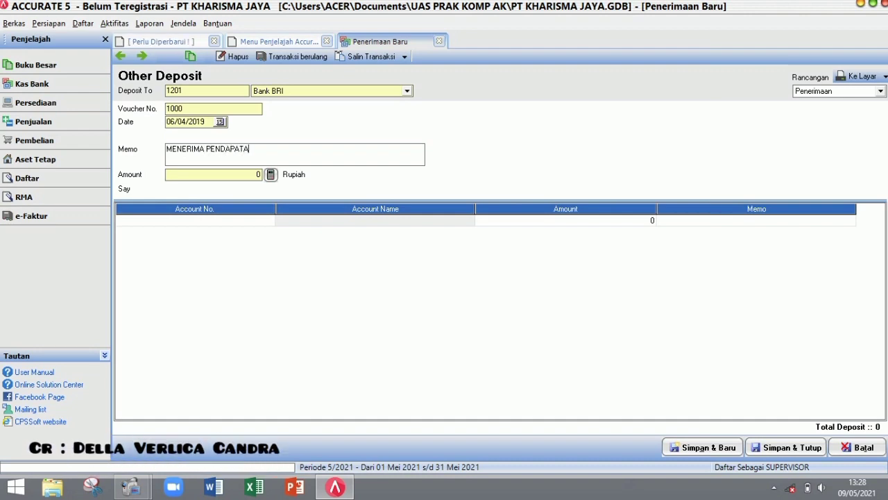
type("N JASA J")
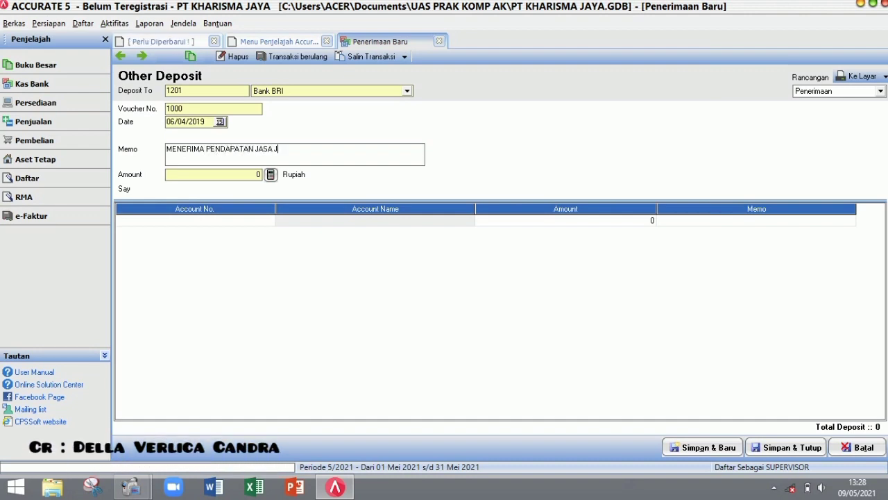
type("AHIT DARI ")
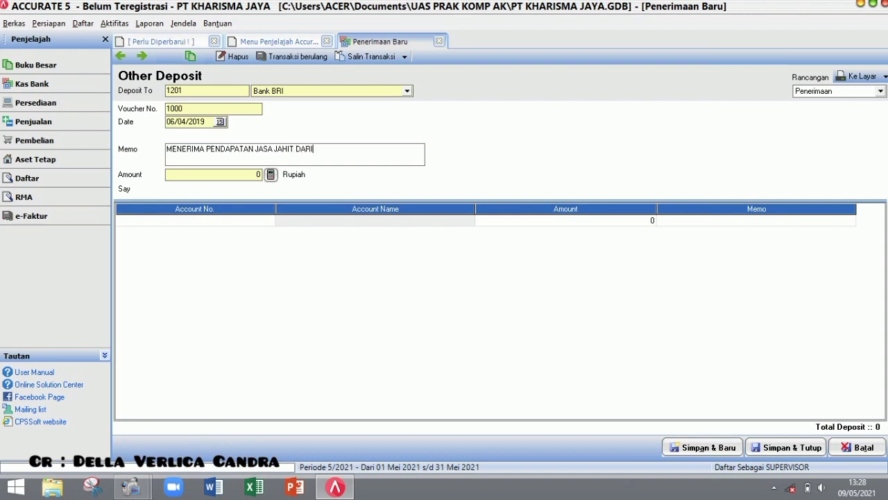
type("PT")
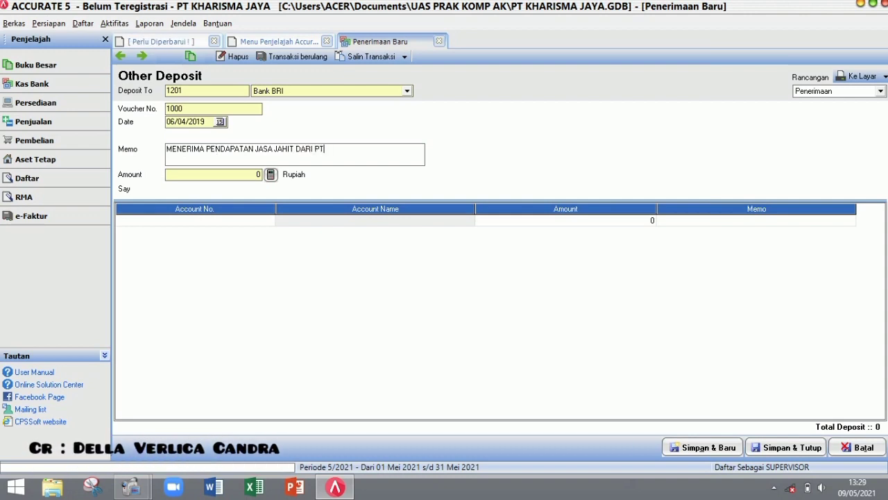
type(" ABADI")
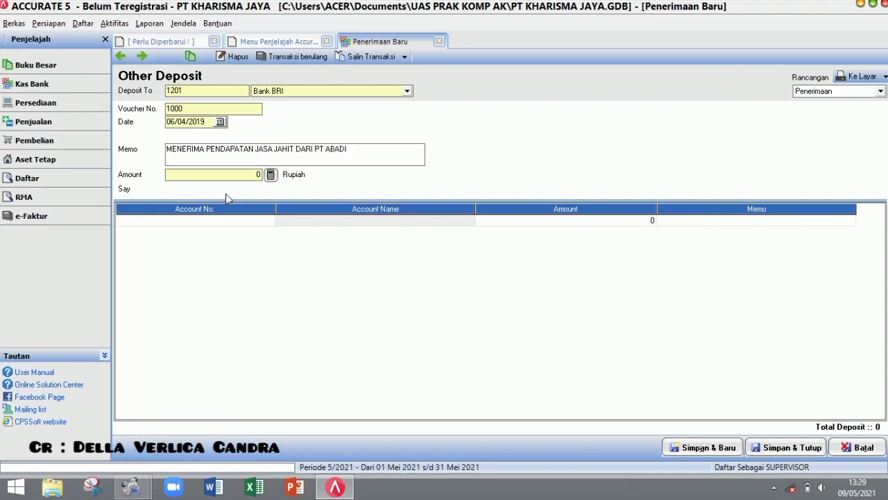
- Credit 8101 Pendapatan Jasa Jahit 15,000,000, fill the deposit amount from it, and save
left_click(270, 220)
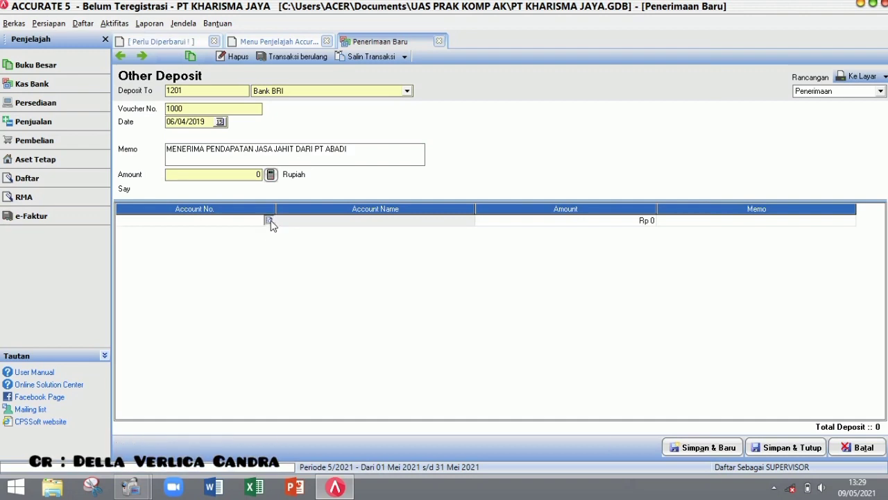
left_click(269, 220)
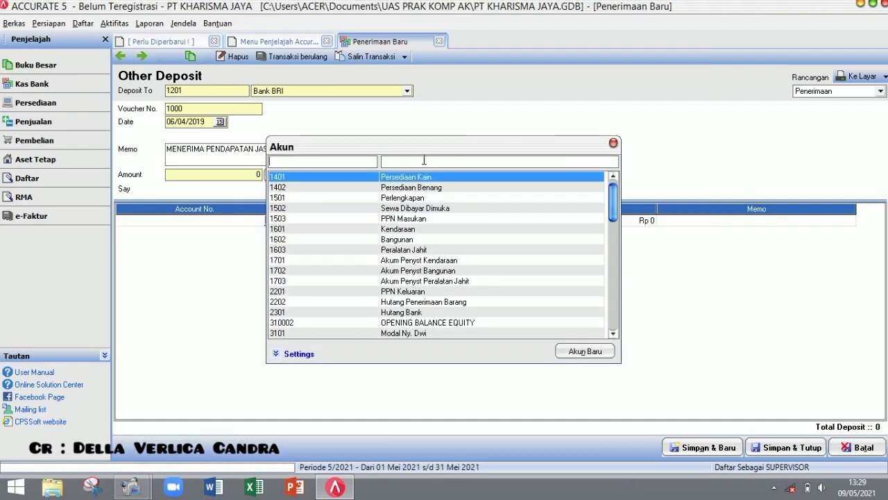
type("PEND")
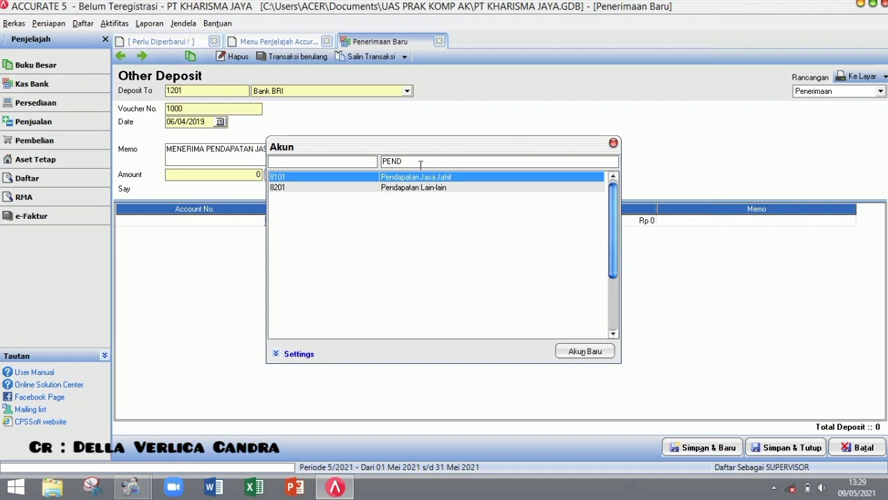
double_click(415, 180)
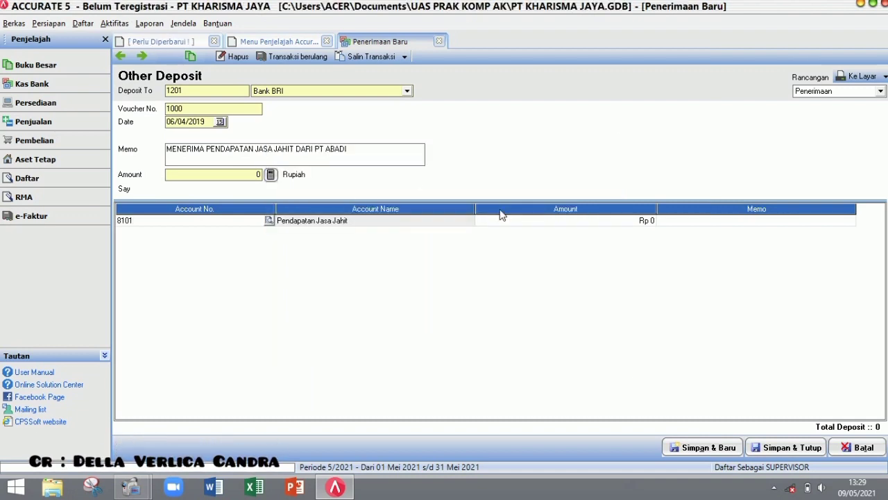
left_click(525, 221)
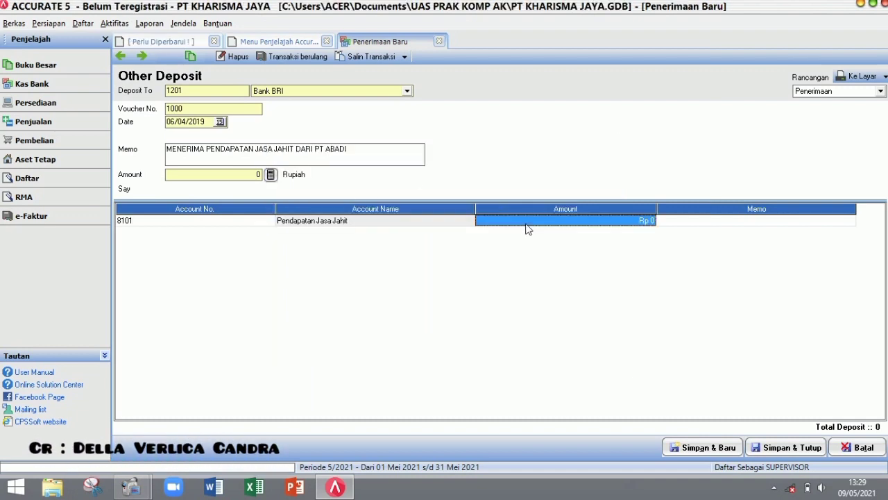
type("15000")
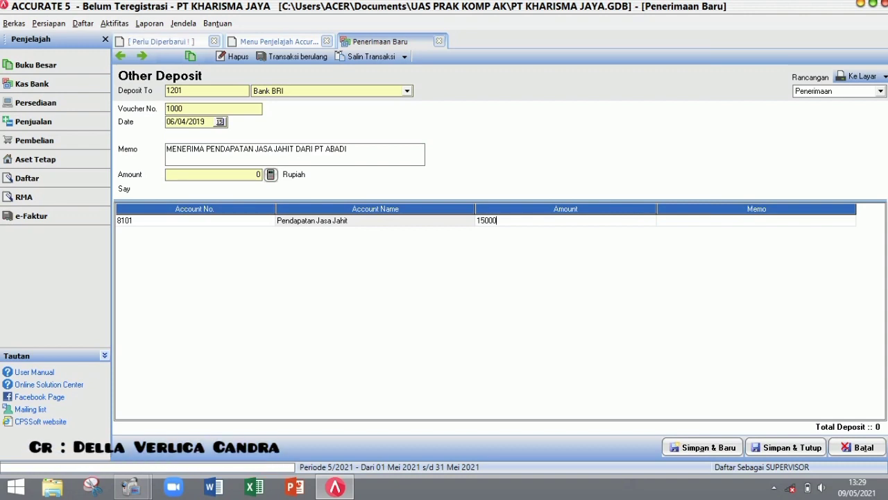
type("000")
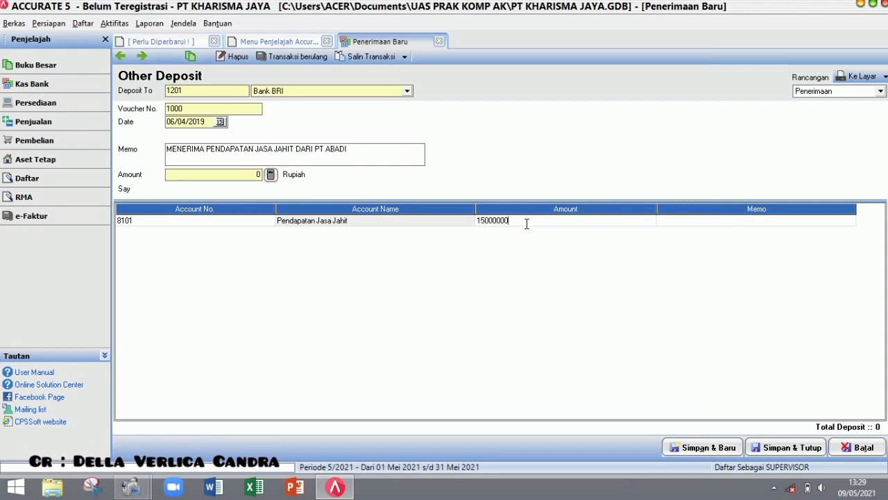
key("Tab")
key("Tab")
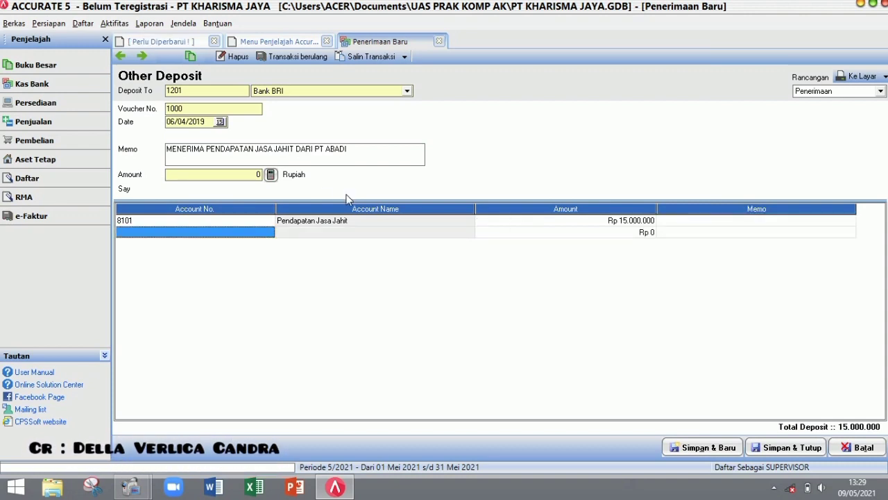
left_click(271, 174)
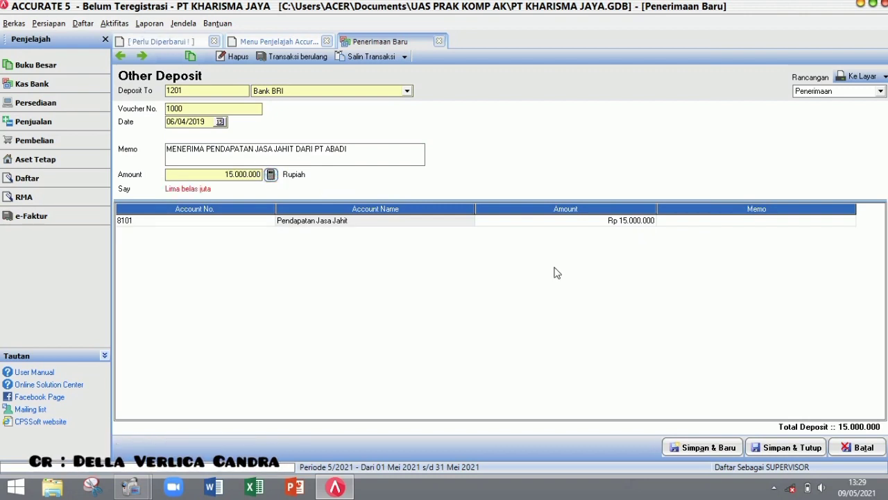
left_click(859, 81)
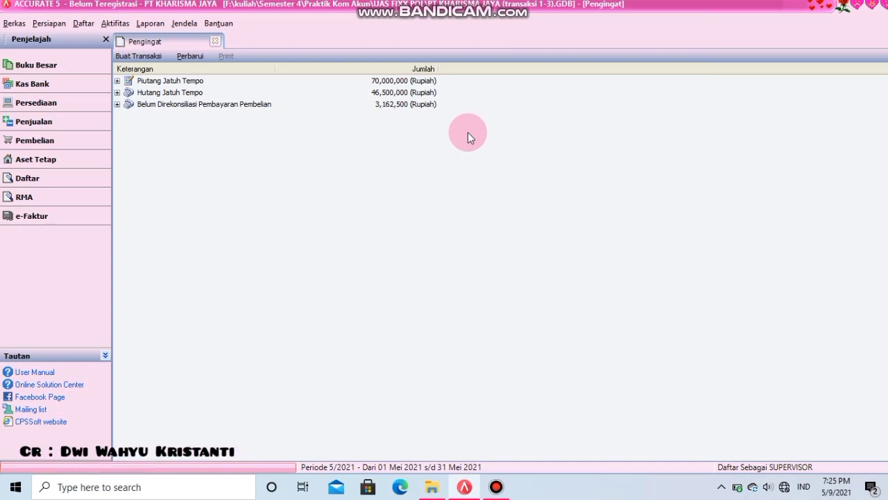
- Start a new general journal voucher dated 07/04/2019
left_click(36, 64)
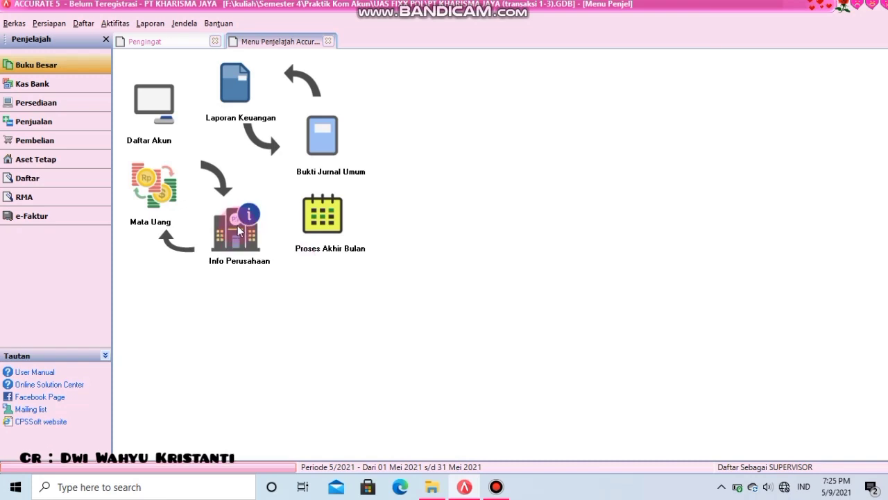
left_click(342, 149)
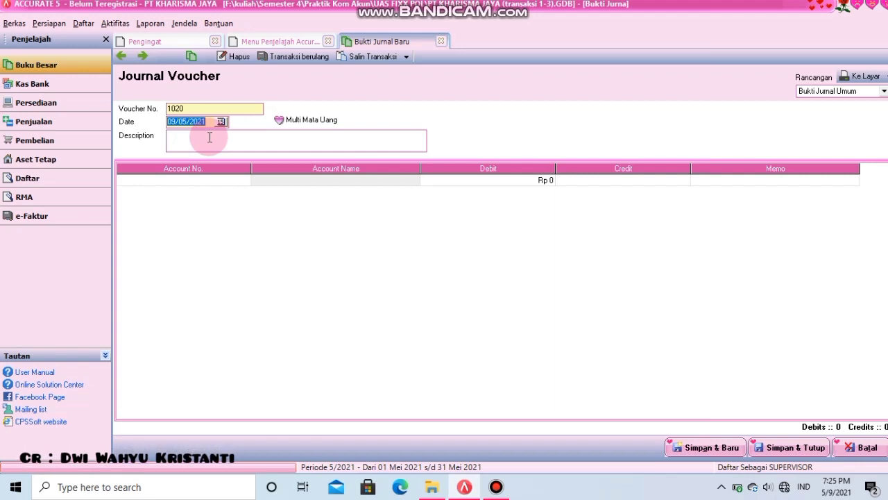
key("BackSpace")
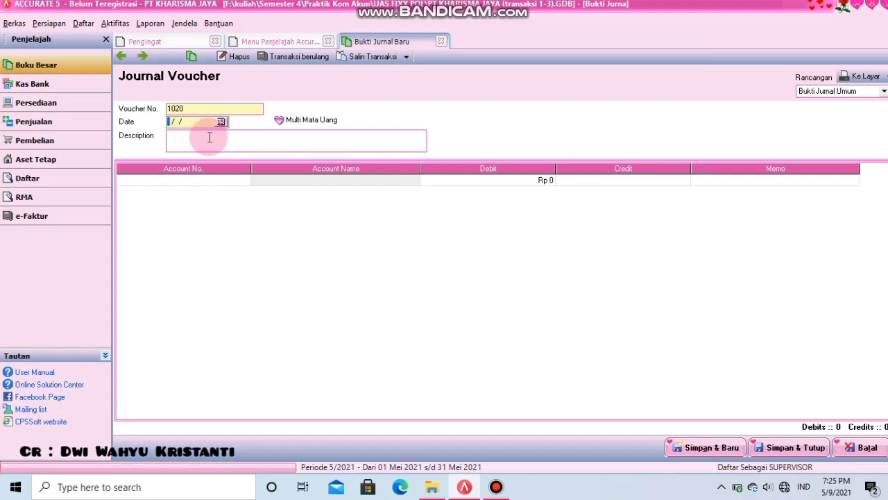
type("07/")
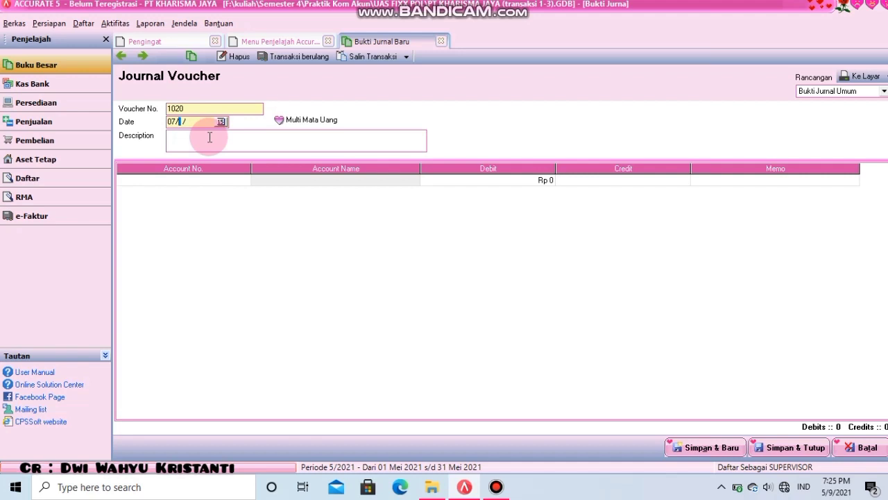
type("04/2019")
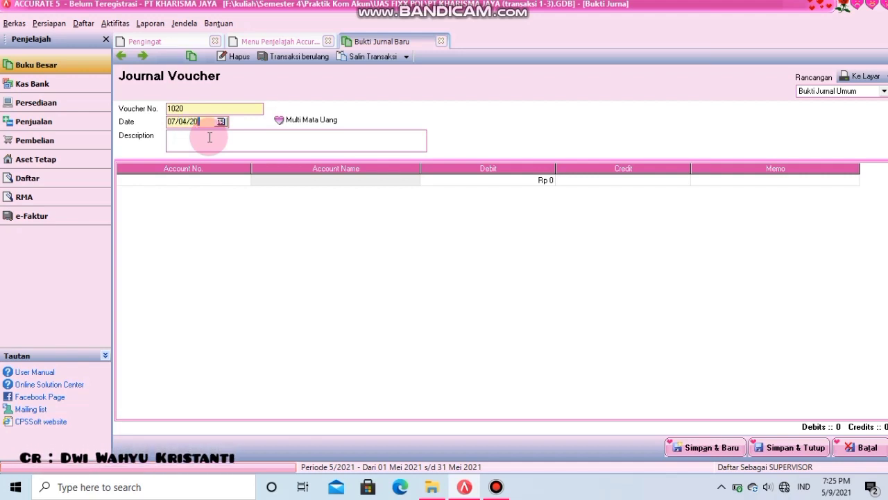
- Describe the voucher as 'Menyelesaikan pesanan atas jasa jahit baju seragam PT. Kusuma'
left_click(208, 138)
key("Caps_Lock")
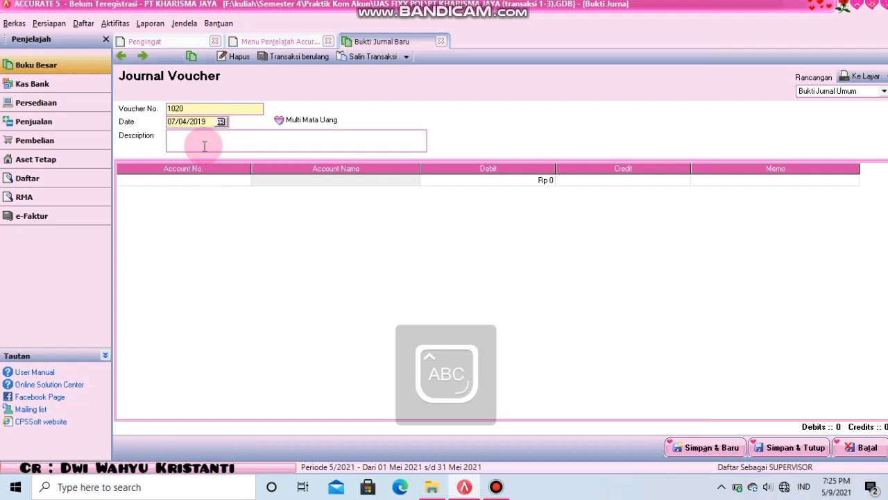
type("M")
key("Caps_Lock")
type("enyelsaikan")
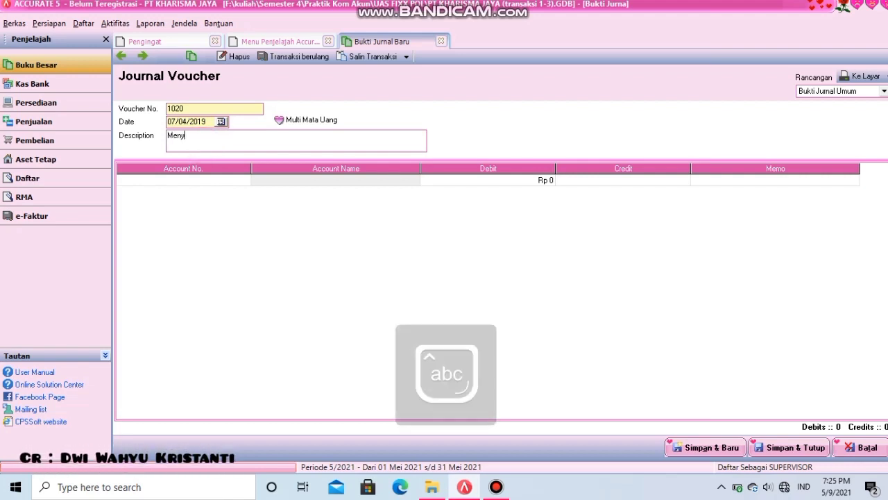
key("BackSpace")
key("BackSpace")
key("BackSpace")
key("BackSpace")
key("BackSpace")
key("BackSpace")
key("BackSpace")
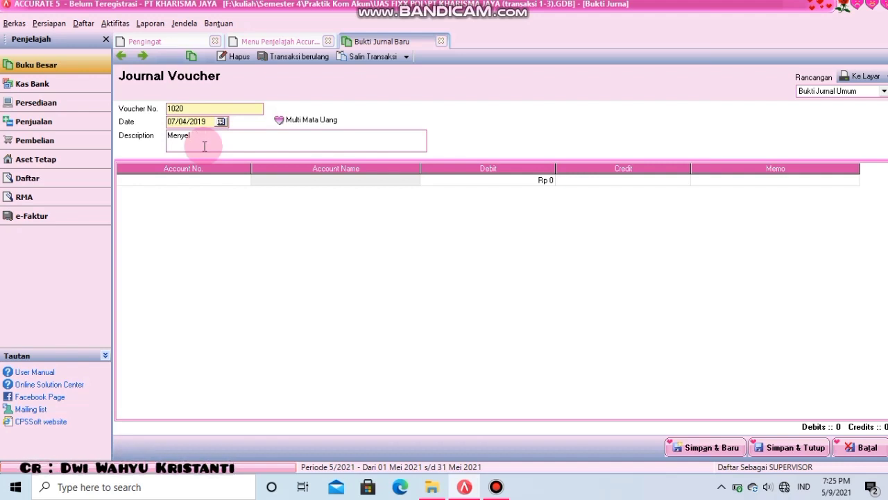
type("esaika")
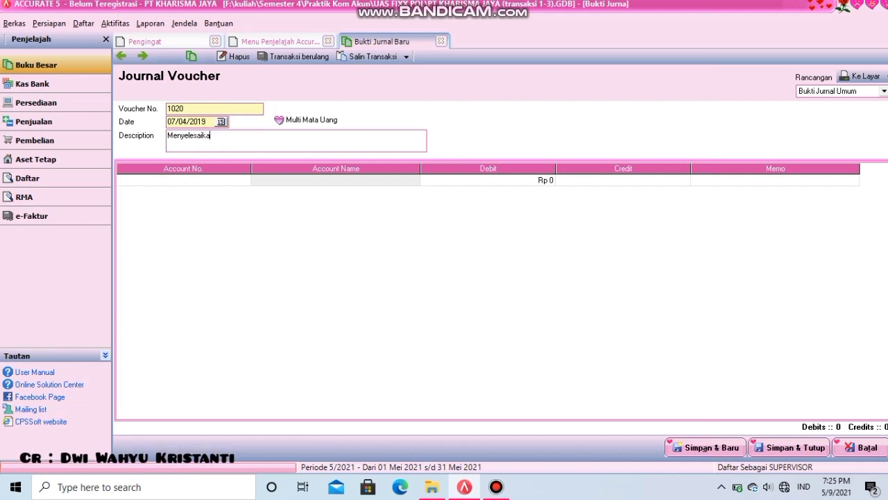
type("n pesana ata")
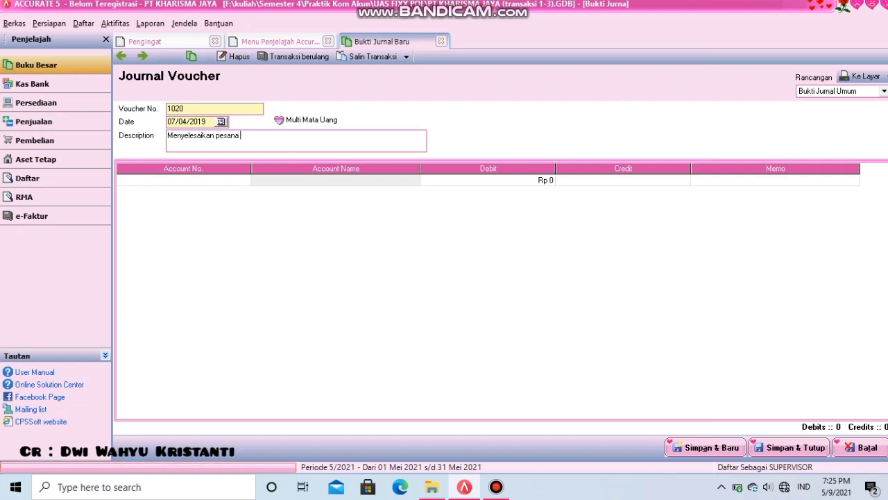
key("BackSpace")
key("BackSpace")
key("BackSpace")
key("BackSpace")
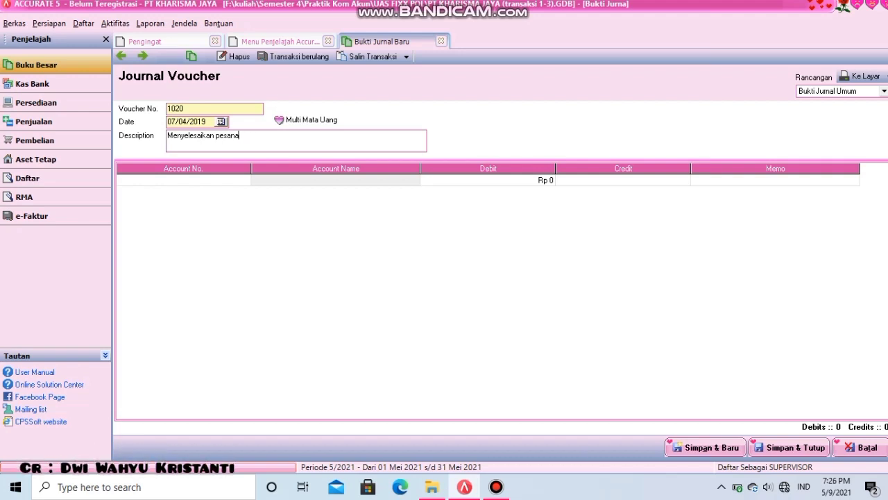
type("n atas jas")
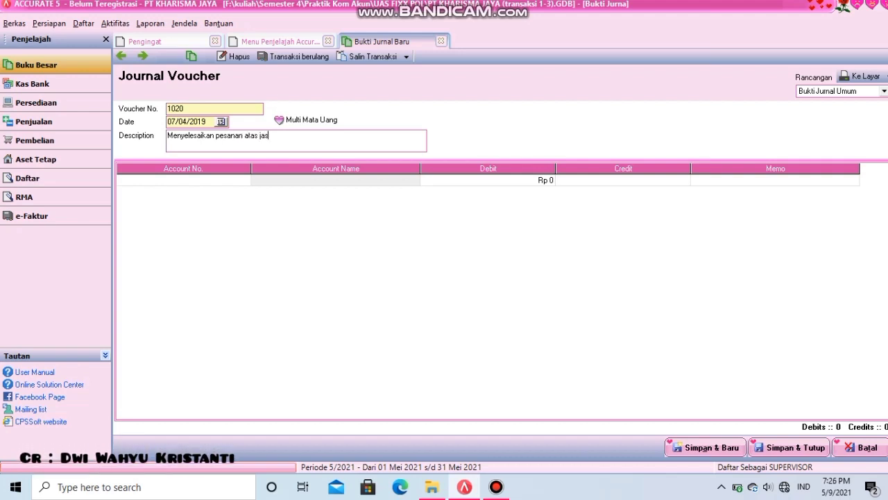
type("a jahit baju ")
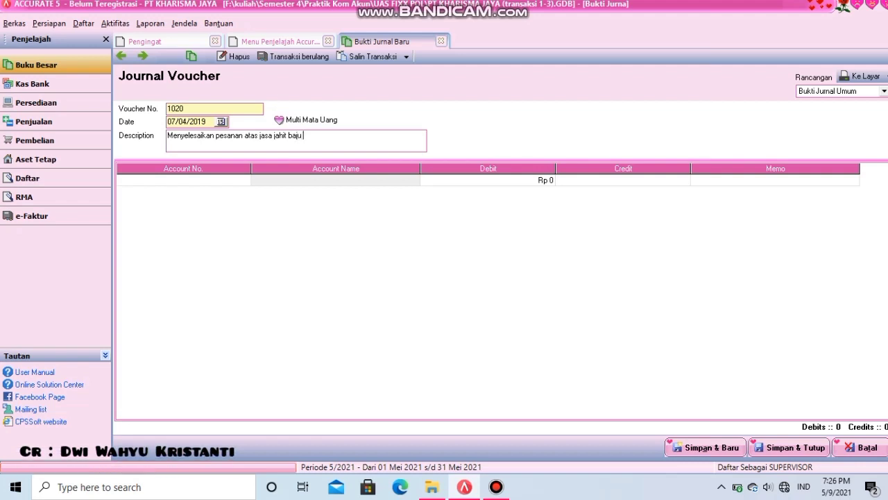
type("eraga")
key("BackSpace")
key("BackSpace")
key("BackSpace")
key("BackSpace")
key("BackSpace")
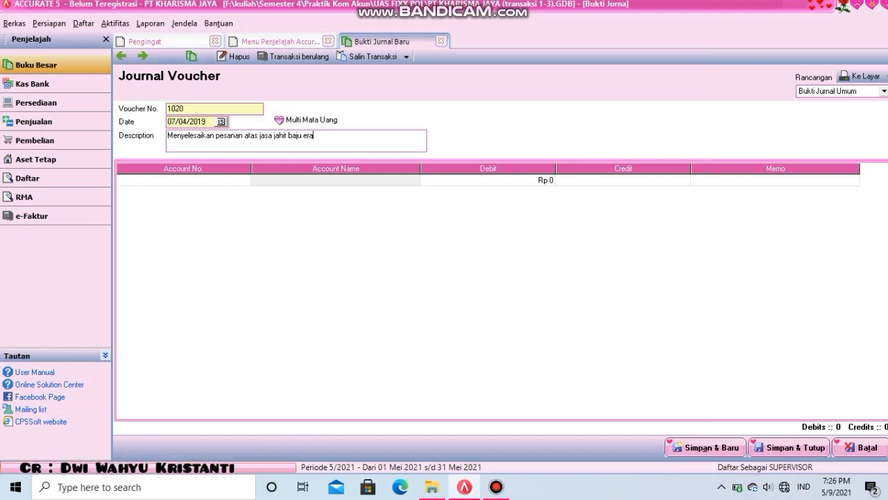
type("seragam ")
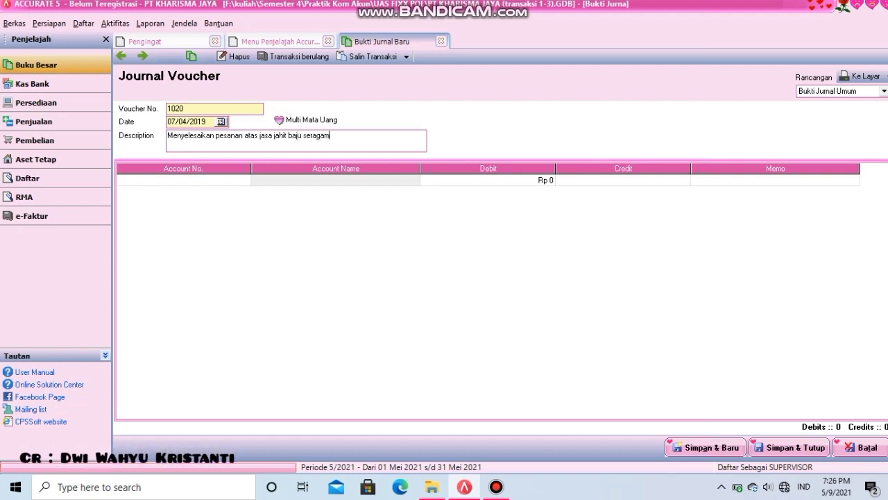
type("P")
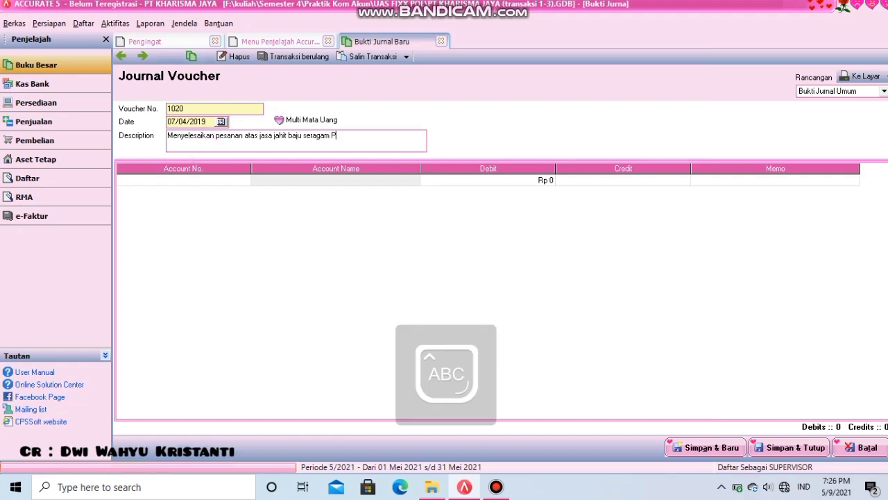
type("T. Kusuma")
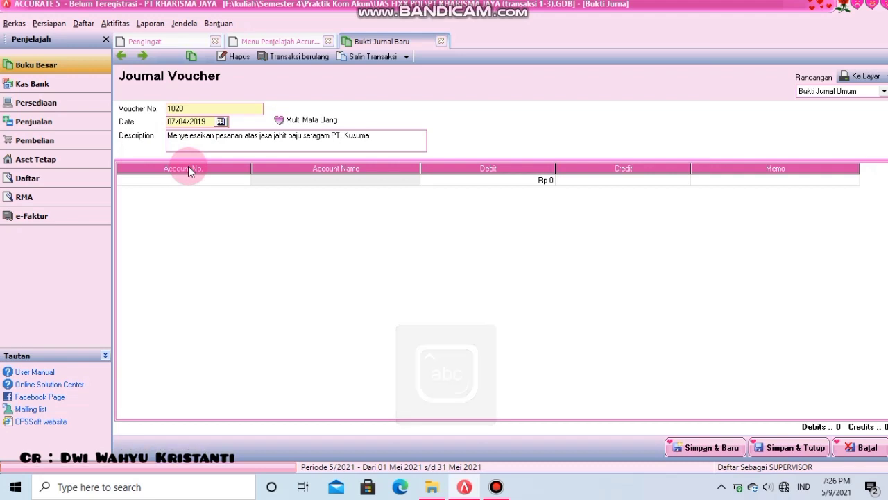
left_click(206, 179)
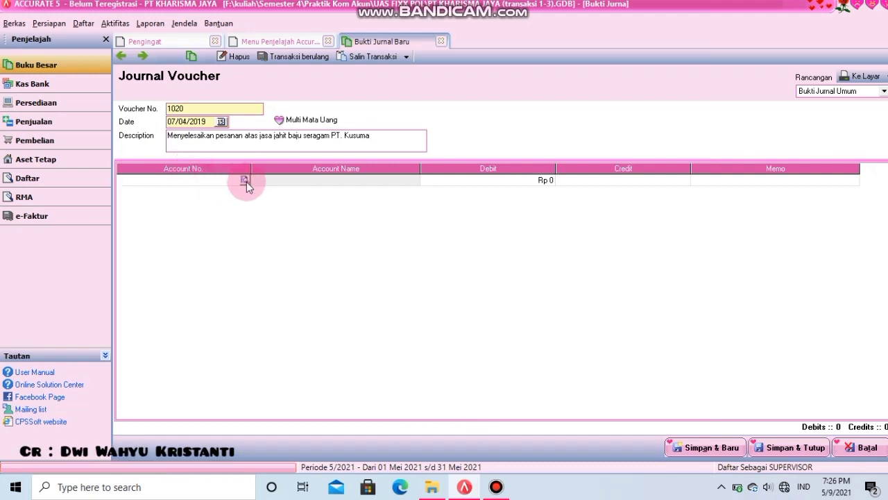
left_click(245, 181)
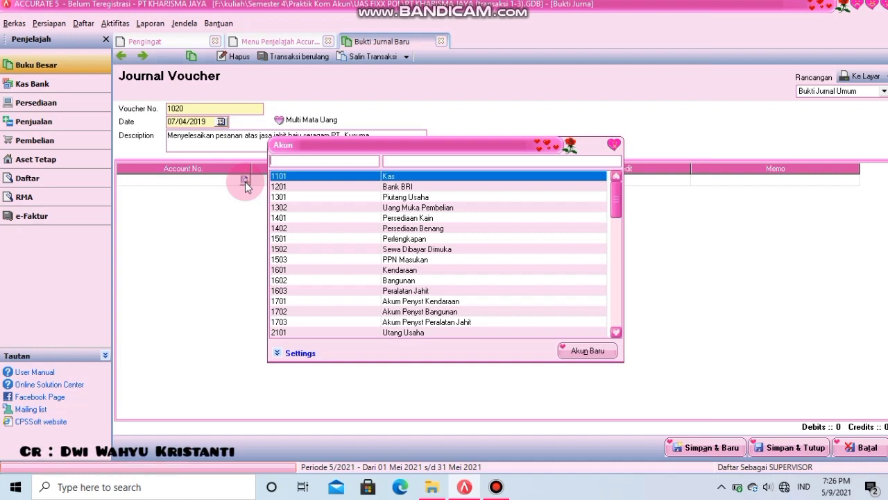
- Debit 1101 Kas 8,500,000, credit 8101 Pendapatan Jasa Jahit, and preview voucher 1020
double_click(393, 175)
left_click(505, 184)
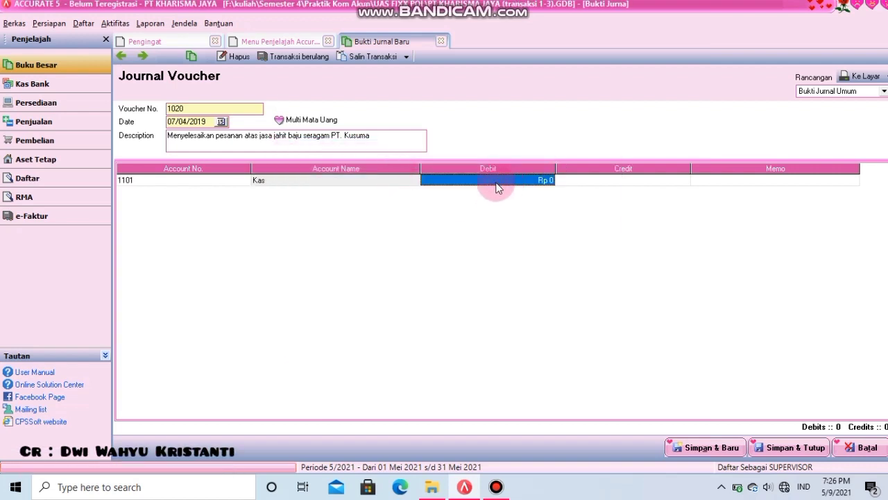
type("8")
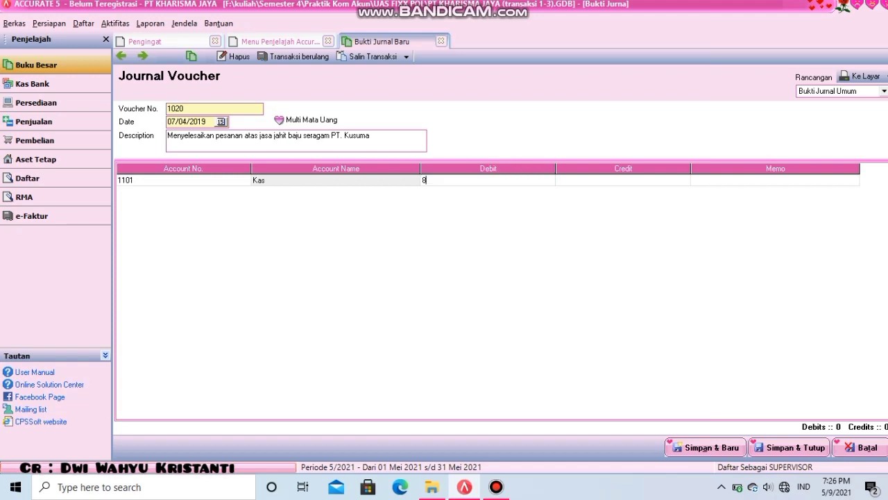
type(".500.000000")
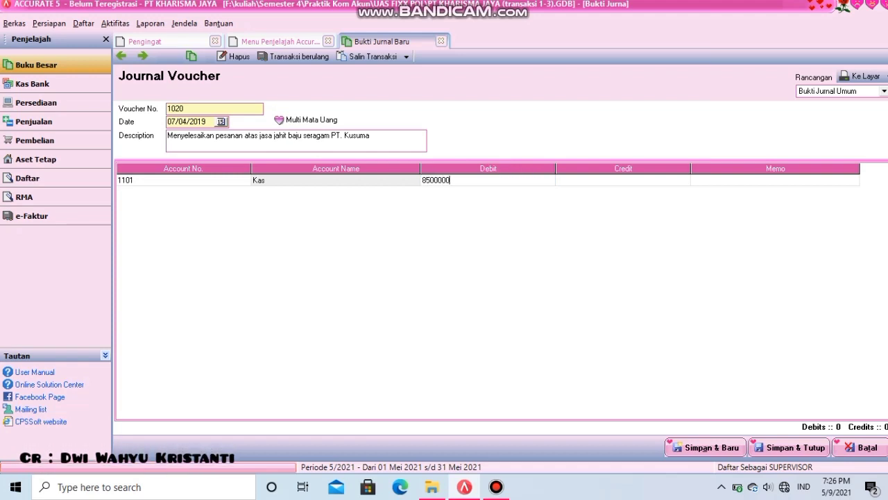
key("Tab")
key("Tab")
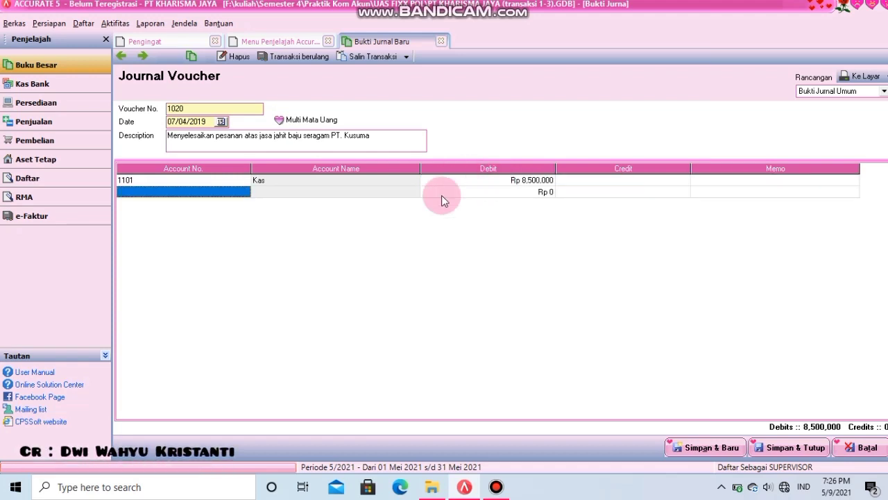
left_click(243, 192)
left_click(245, 193)
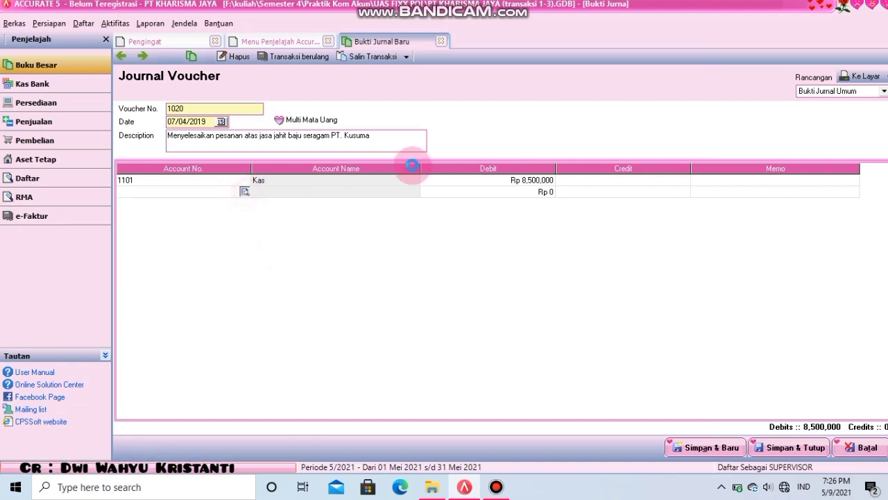
type("pe")
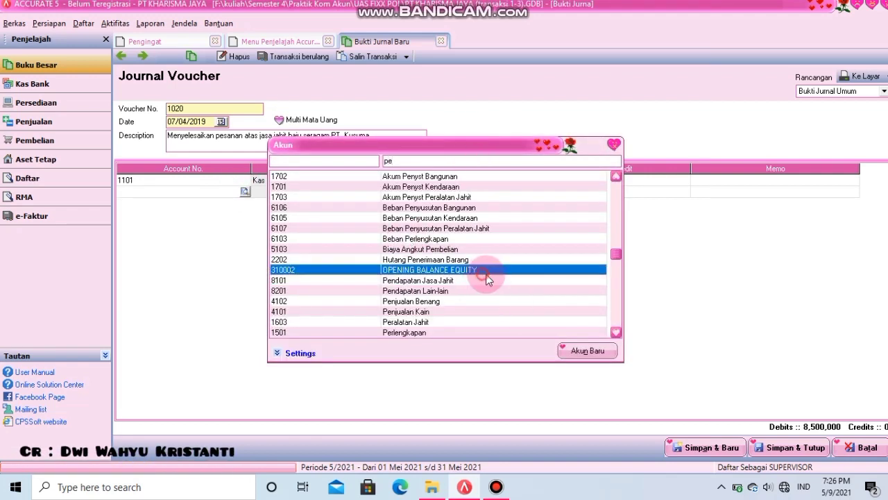
left_click(448, 282)
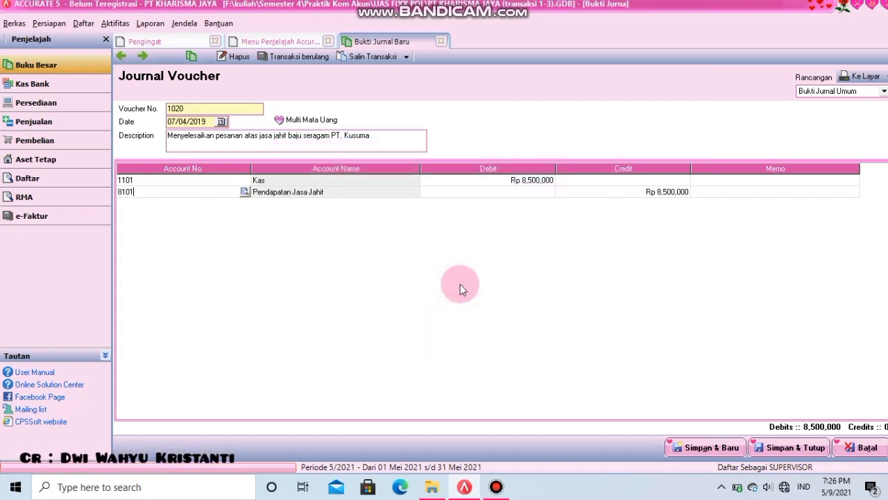
left_click(863, 76)
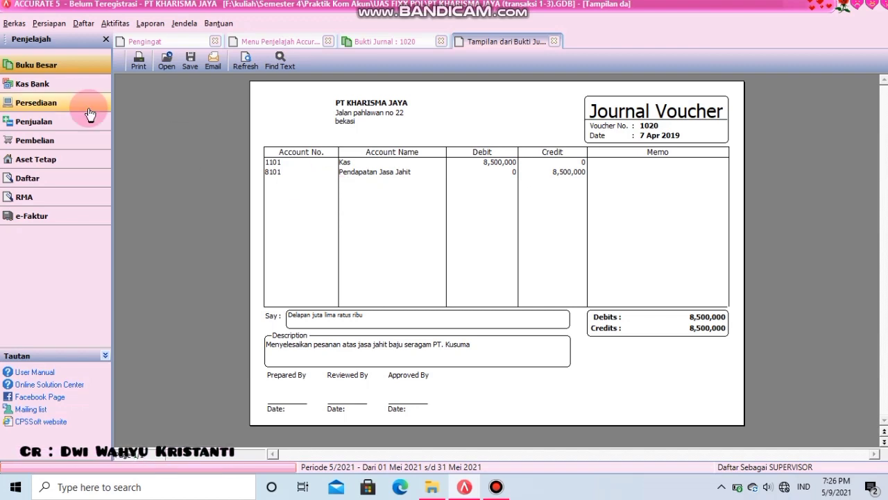
- Close the voucher 1020 preview and its journal form
left_click(554, 42)
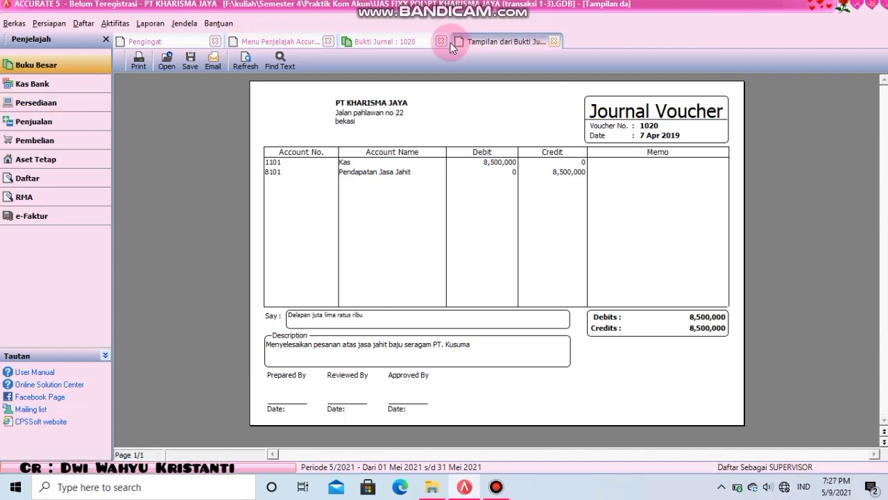
left_click(444, 42)
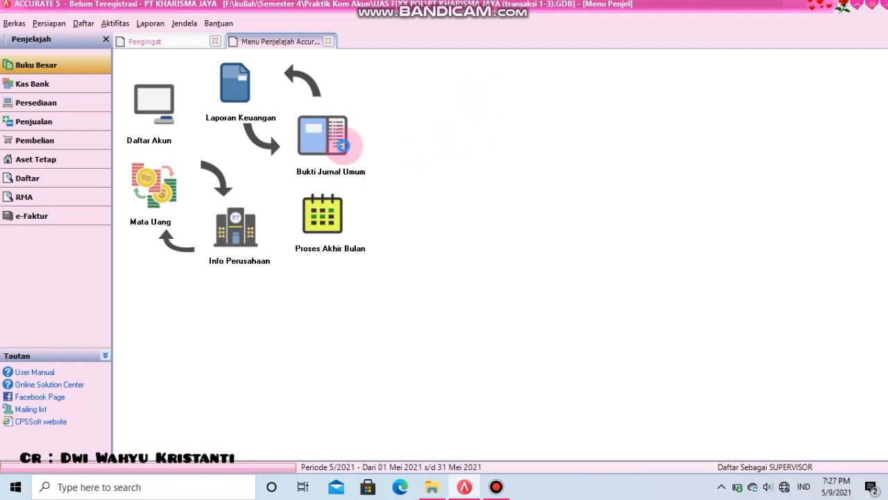
- Start voucher 1021 dated 09/04/2019, describing PT Raya's Rp. 60.000.000 uniform-sewing order paid 1/3
left_click(340, 143)
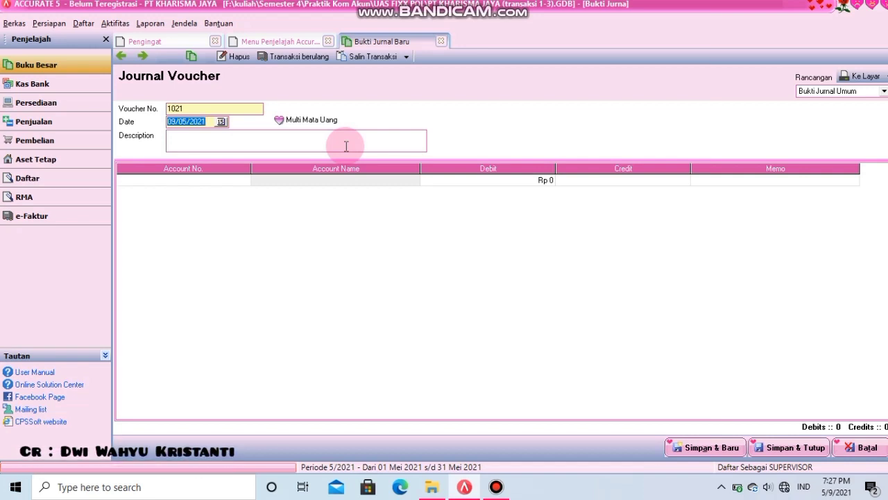
key("BackSpace")
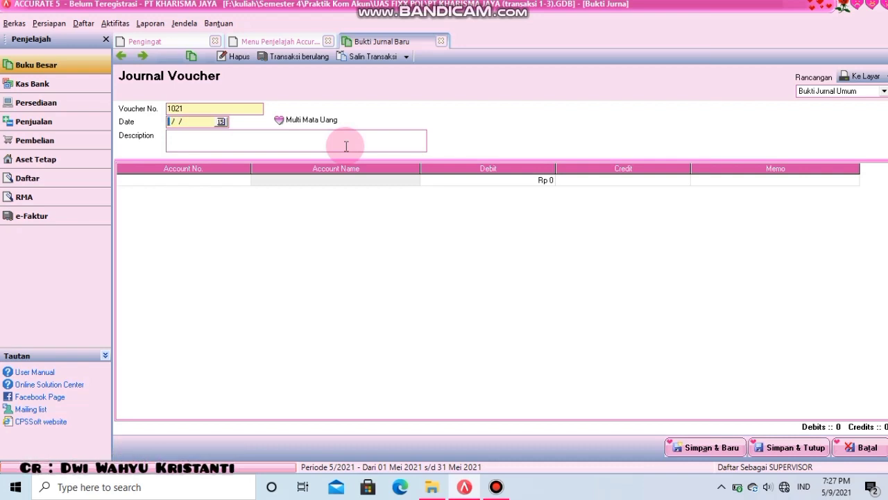
type("0904201")
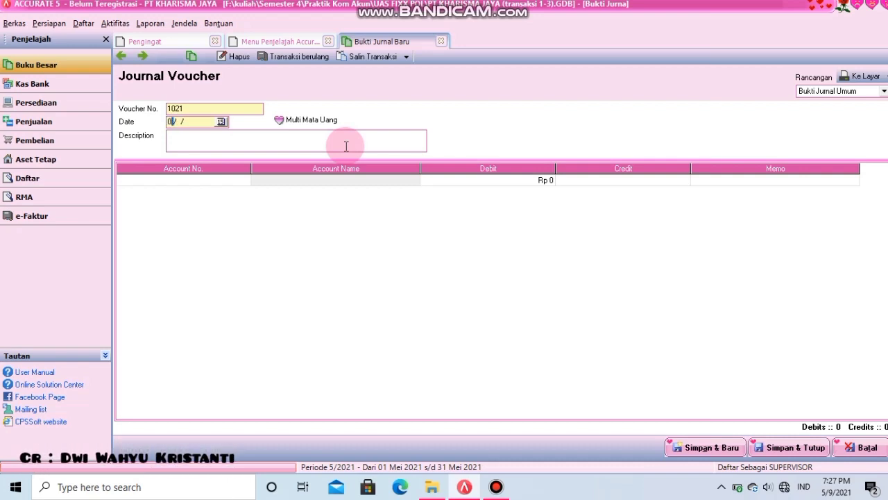
type("9/04/2019")
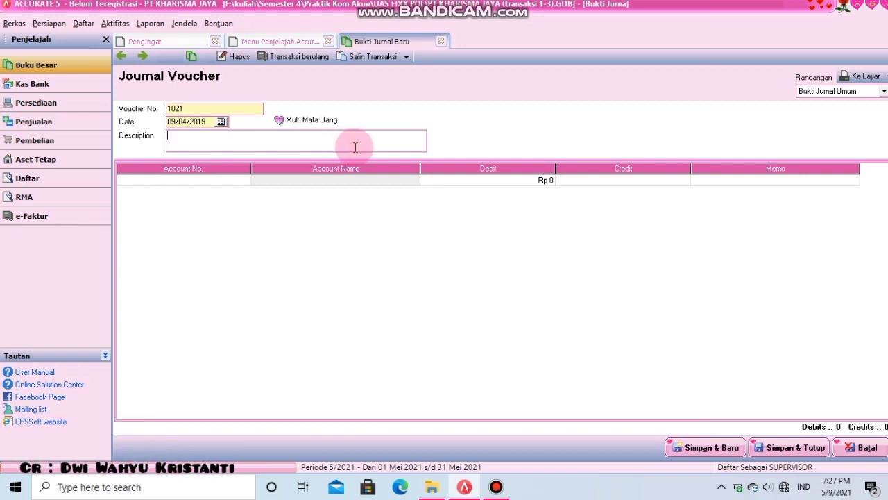
type("Menye")
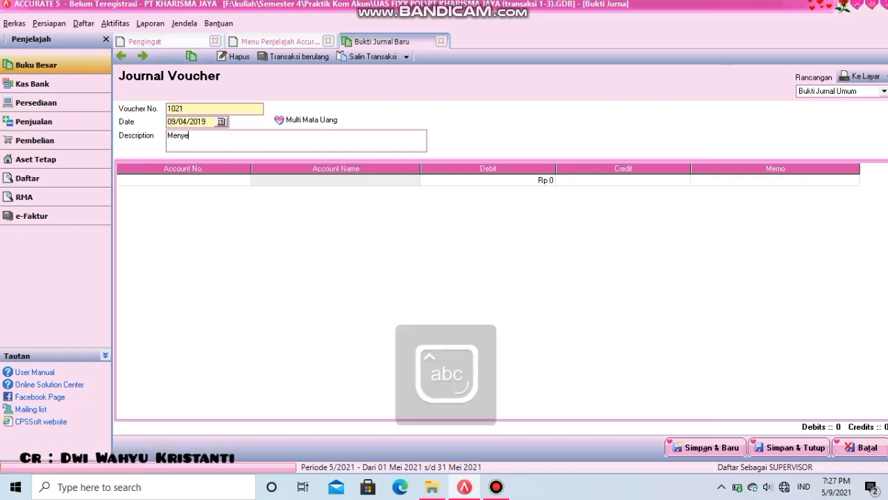
type("lesaikan pe")
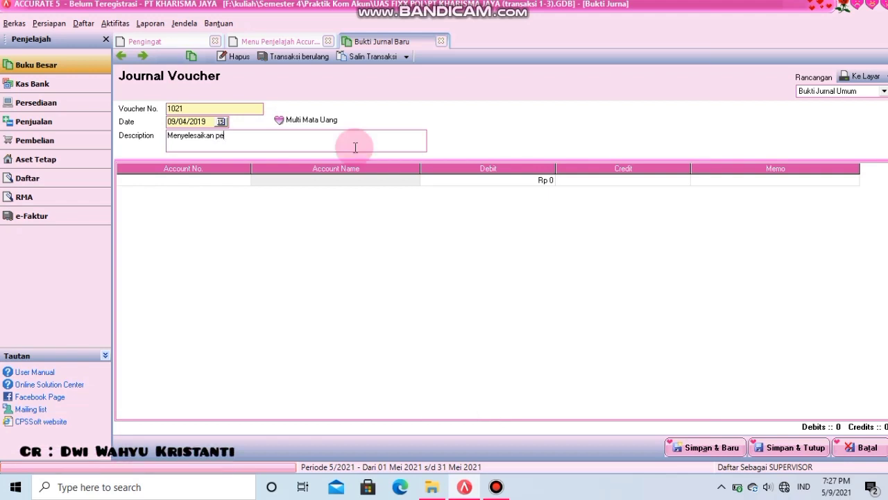
type("sana a")
key("BackSpace")
key("BackSpace")
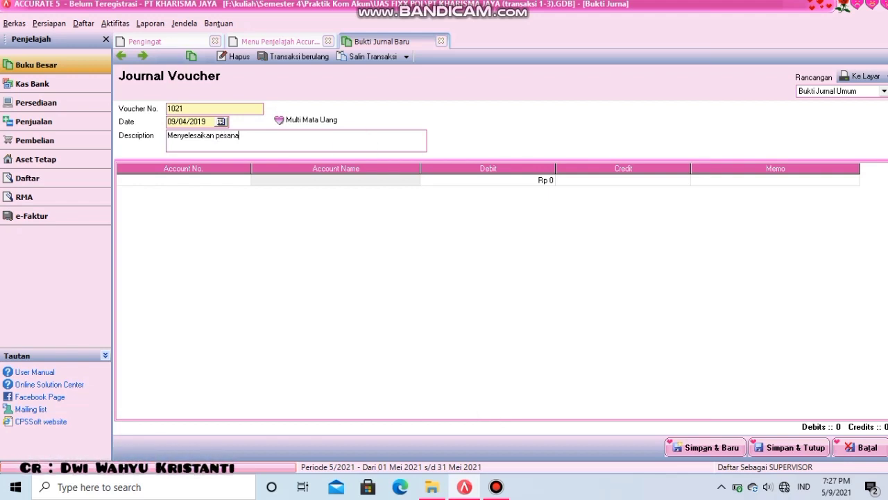
type("n aa")
key("BackSpace")
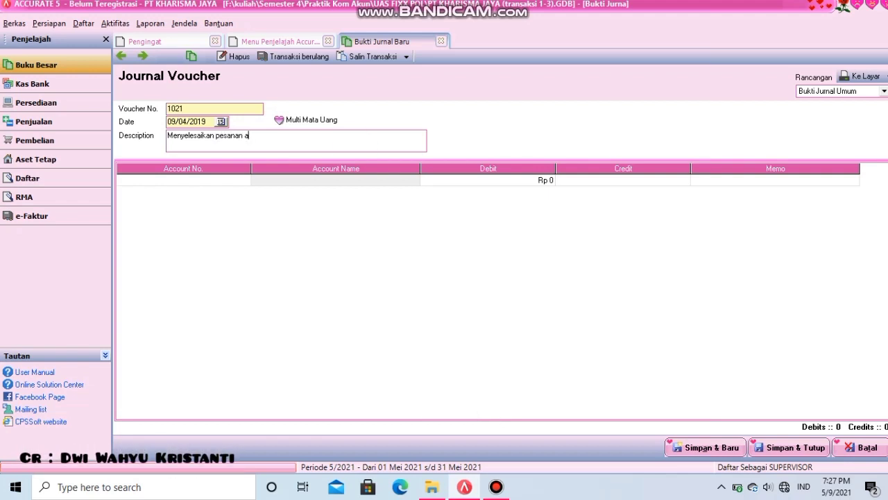
type("tas jas")
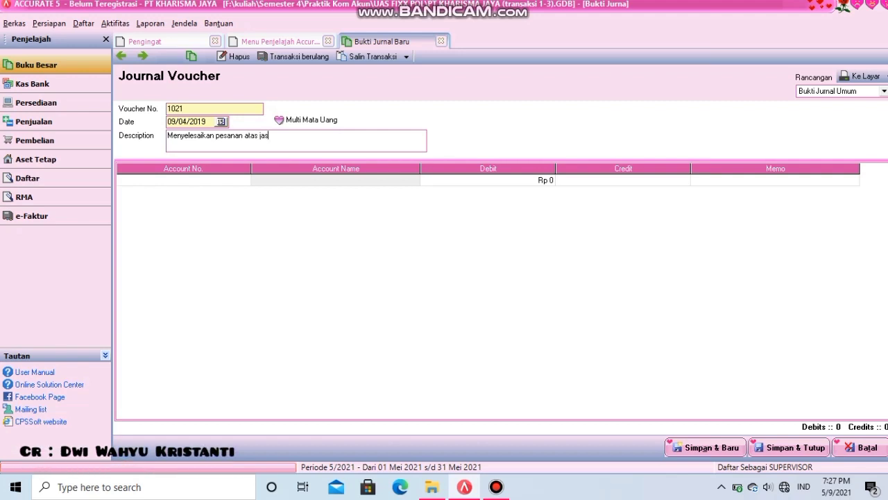
type("a jah")
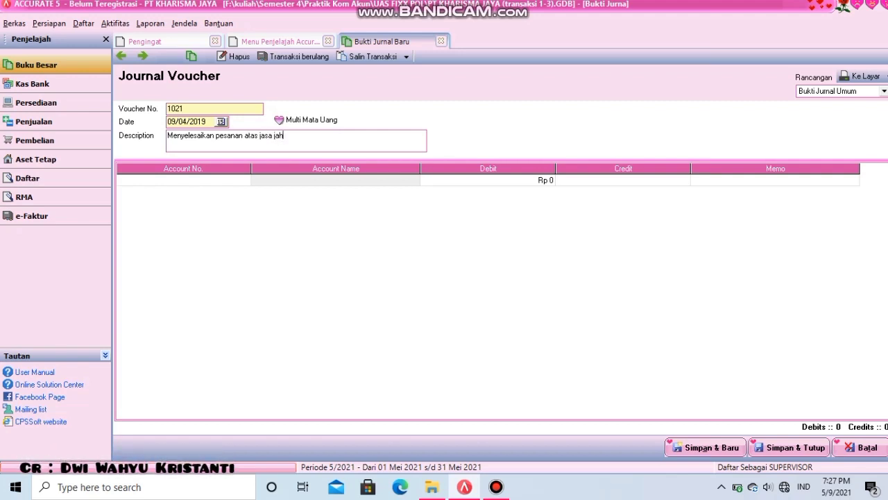
type("it baju seragam")
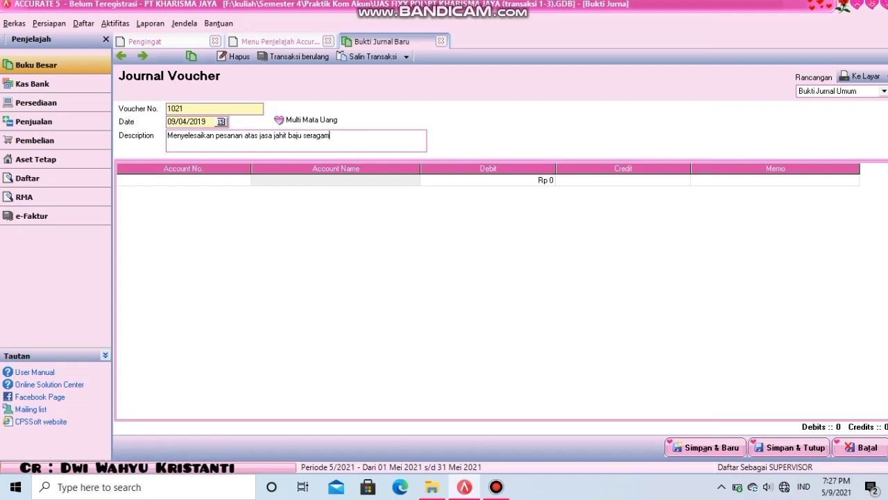
key("Caps_Lock")
type("PT ")
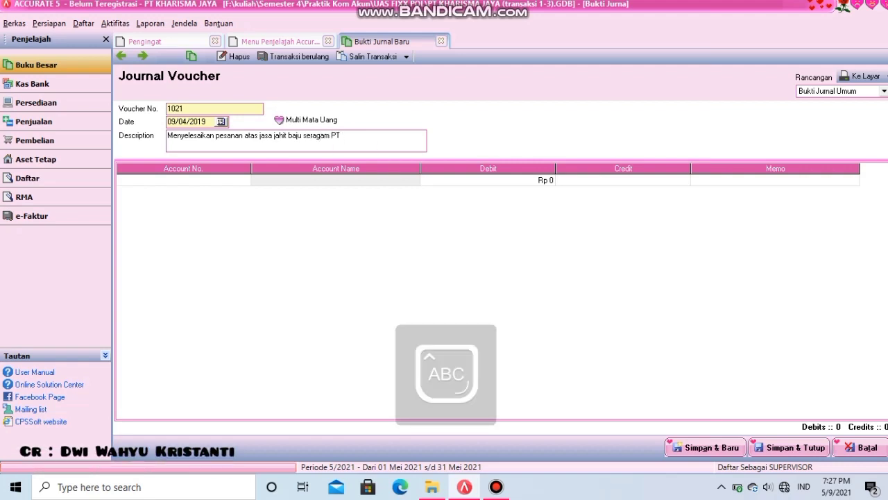
type("R")
key("Caps_Lock")
type("aya sebe")
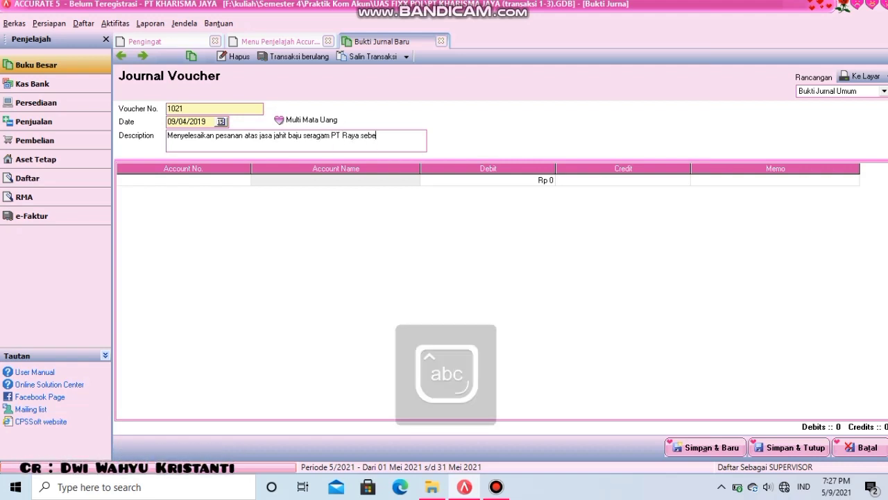
type("sar")
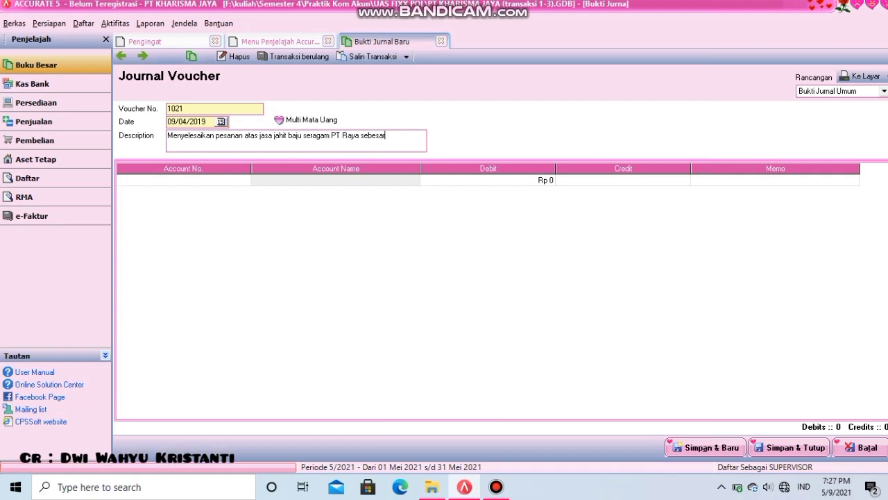
key("Caps_Lock")
type("R")
key("Caps_Lock")
type("p. 60")
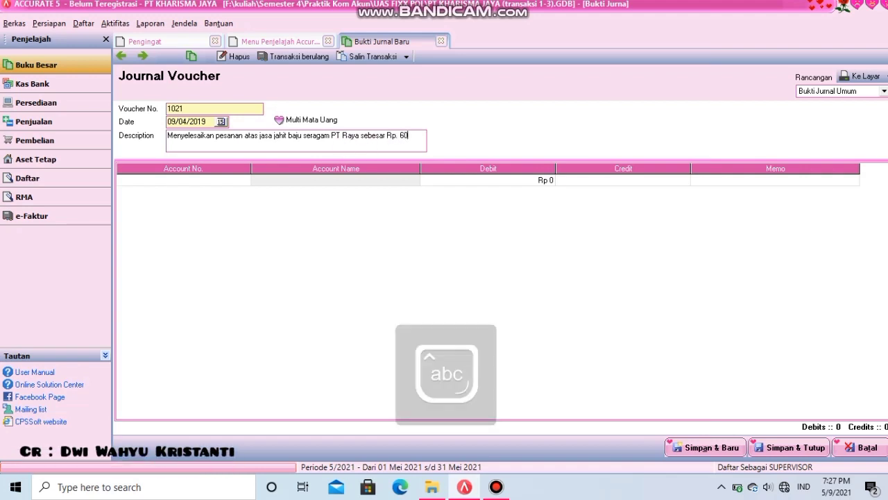
type(".000.00")
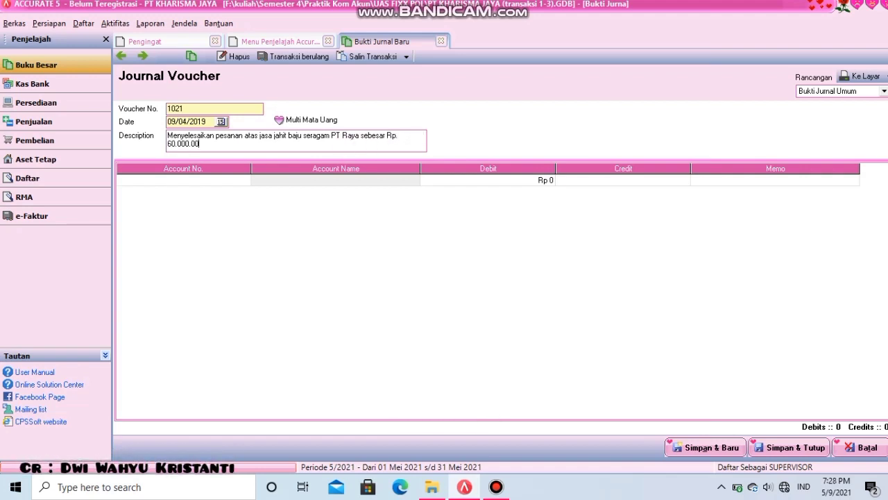
type("0 dan ba")
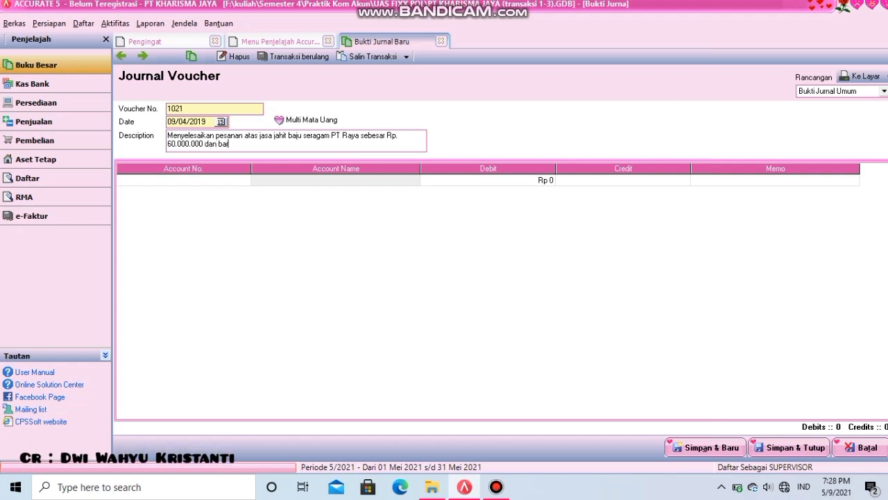
type("ru dibayar 1/")
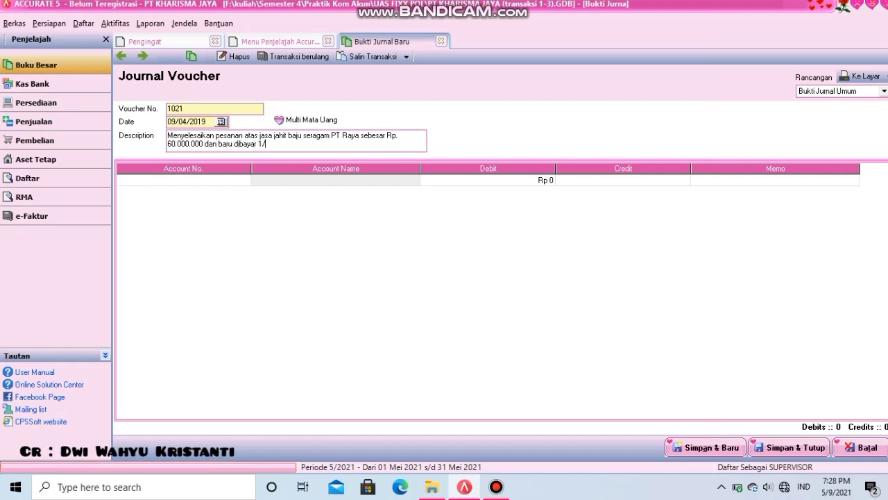
type("3 saja")
left_click(354, 146)
- Debit the Kas account 20,000,000 on the first journal line
left_click(248, 227)
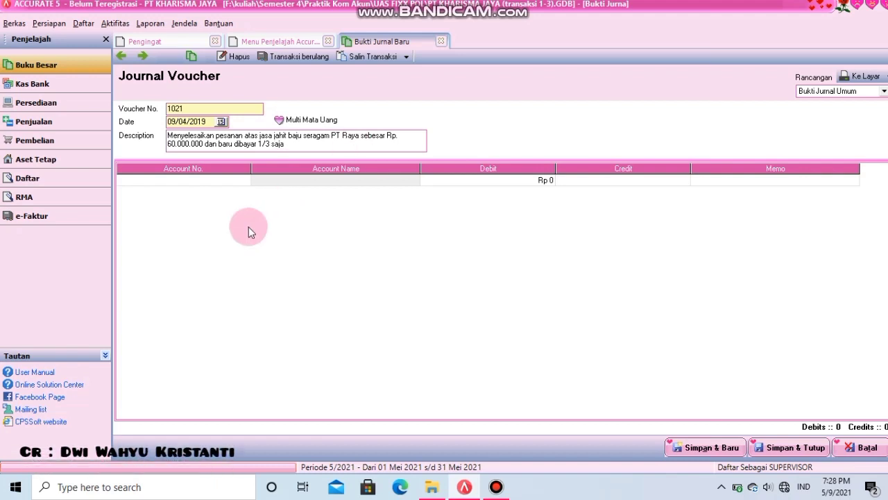
left_click(199, 181)
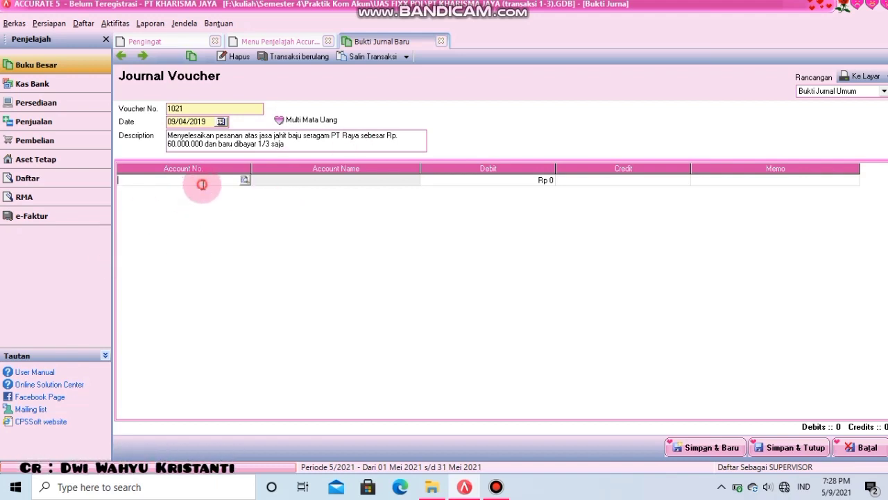
left_click(244, 180)
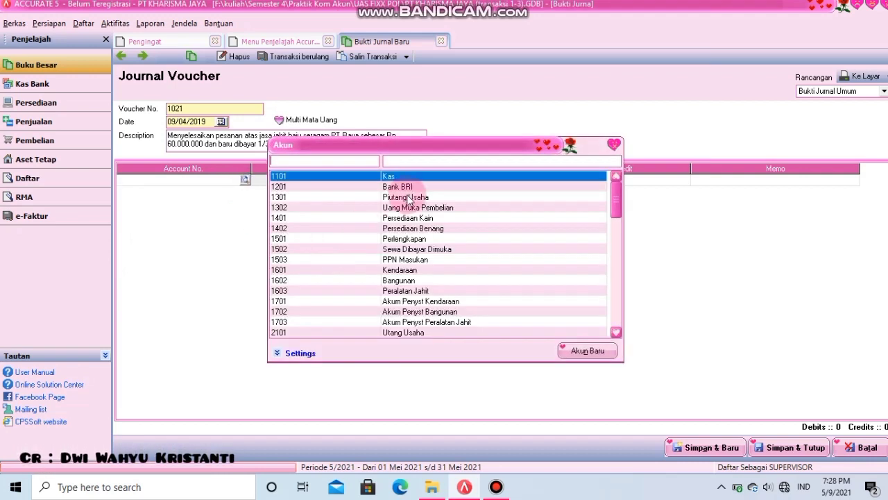
double_click(400, 180)
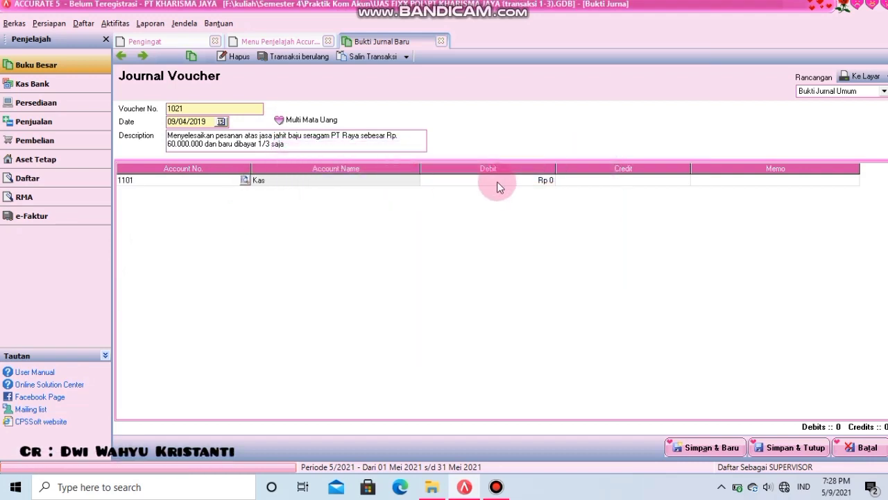
left_click(504, 182)
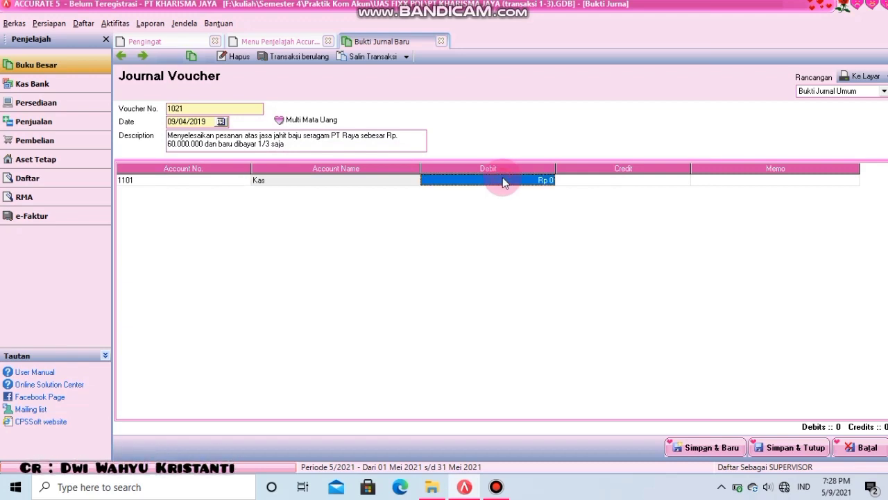
type("20.00")
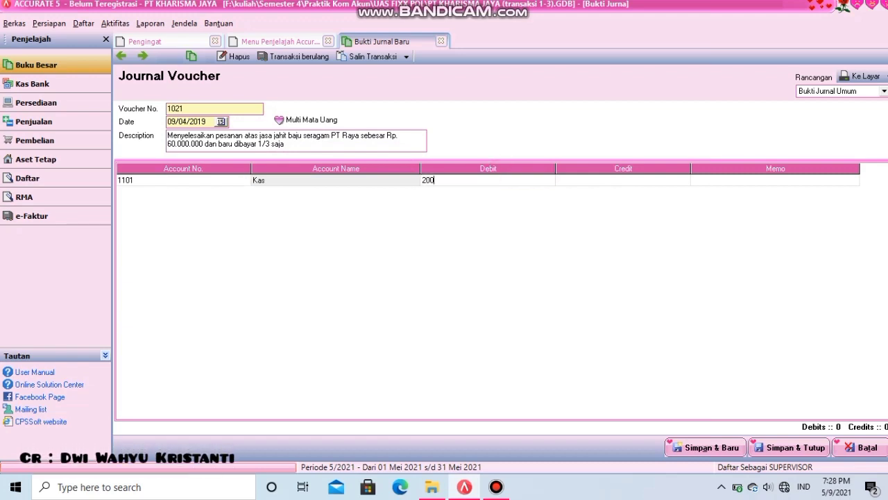
type("0.000")
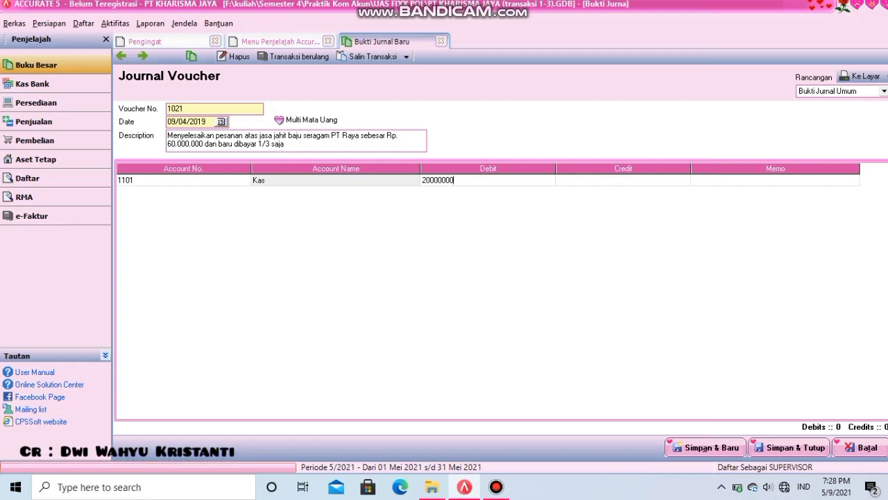
key("Tab")
key("Tab")
key("Tab")
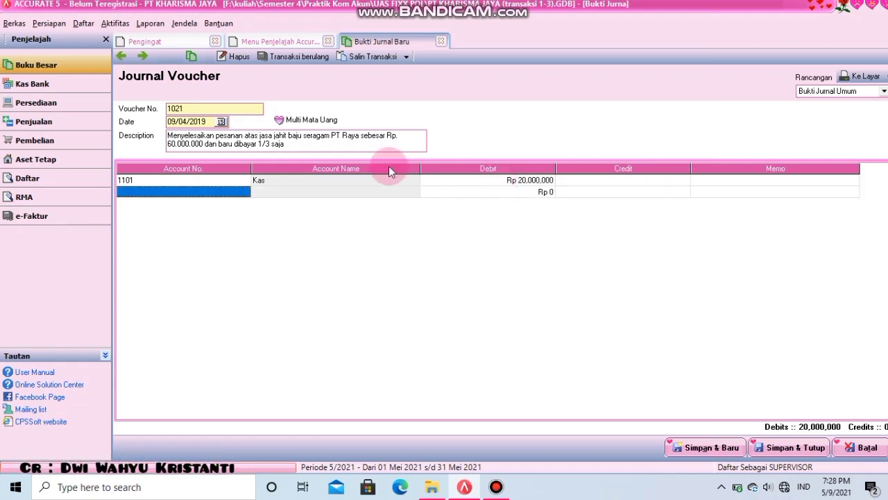
- Debit Piutang Usaha 40,000,000 on the second line, linked to customer PT. Raya
left_click(237, 193)
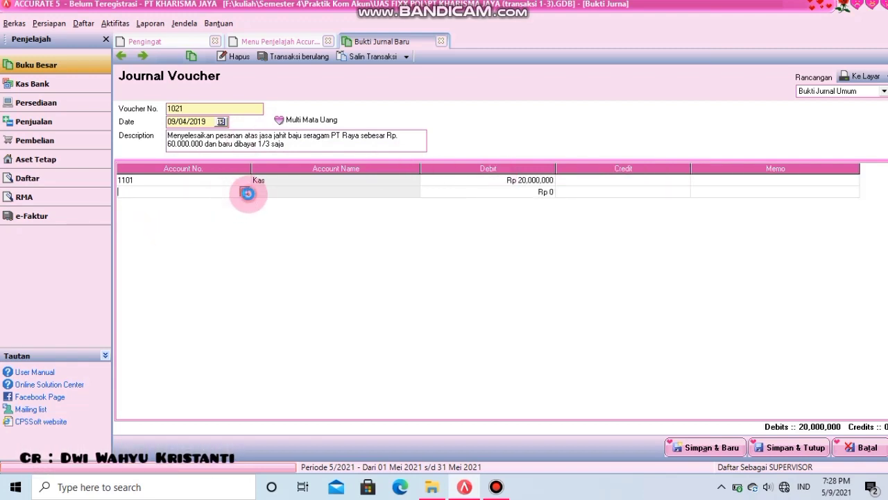
key("Return")
left_click(375, 194)
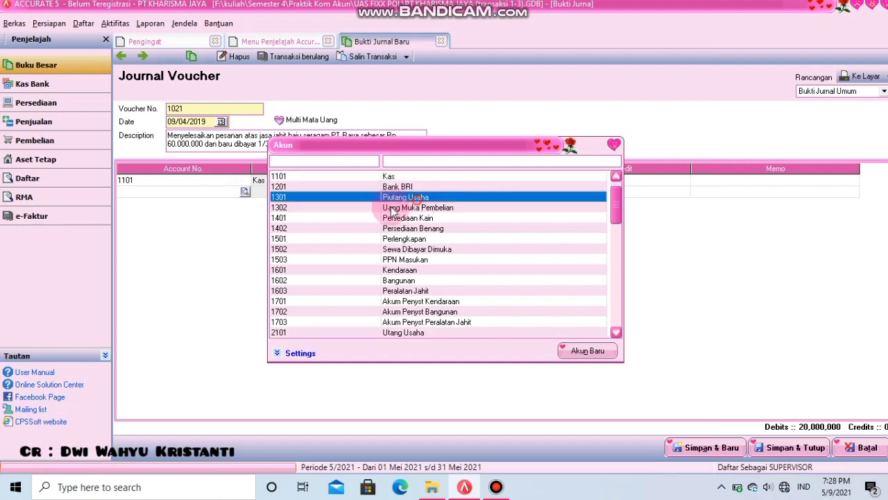
double_click(374, 195)
left_click(515, 198)
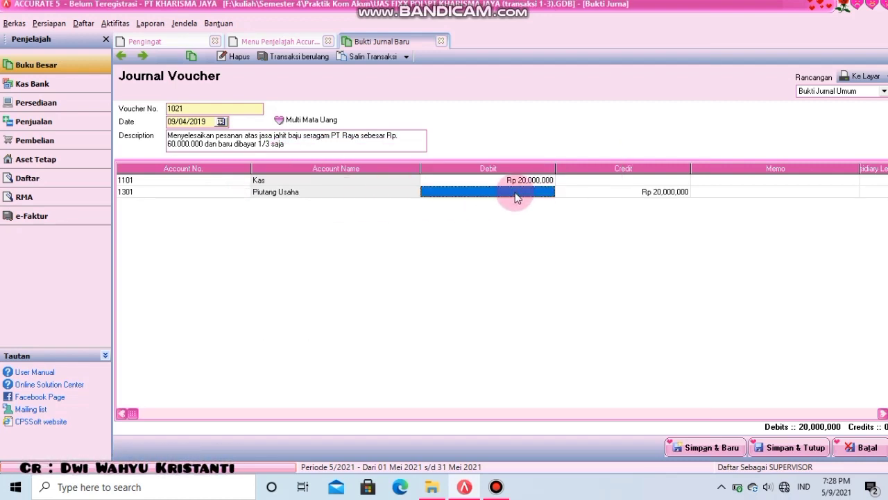
type("40")
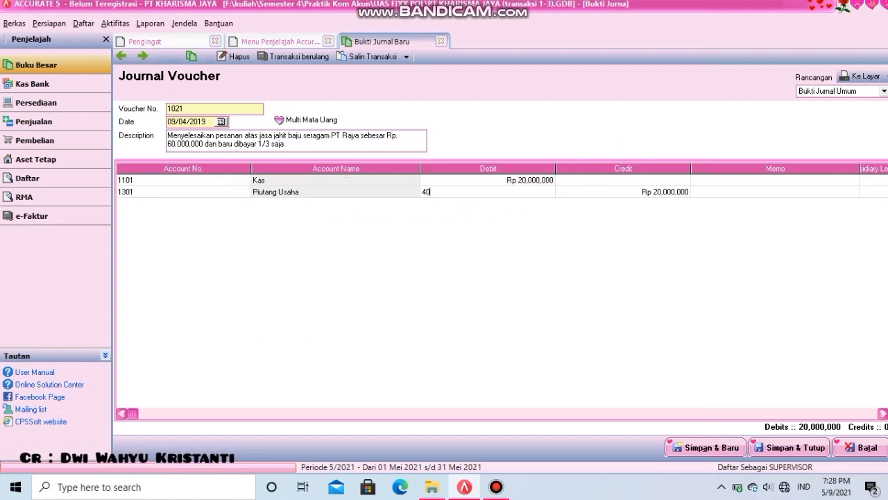
type("000000")
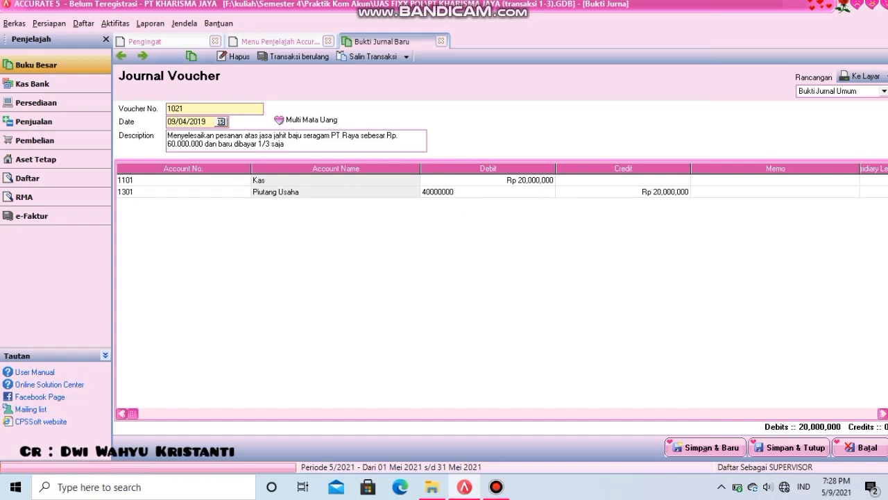
key("Tab")
key("Tab")
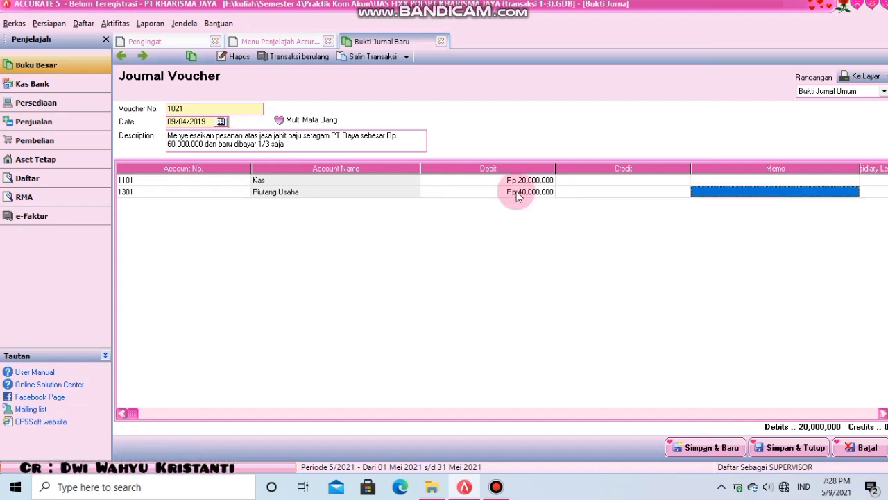
key("Tab")
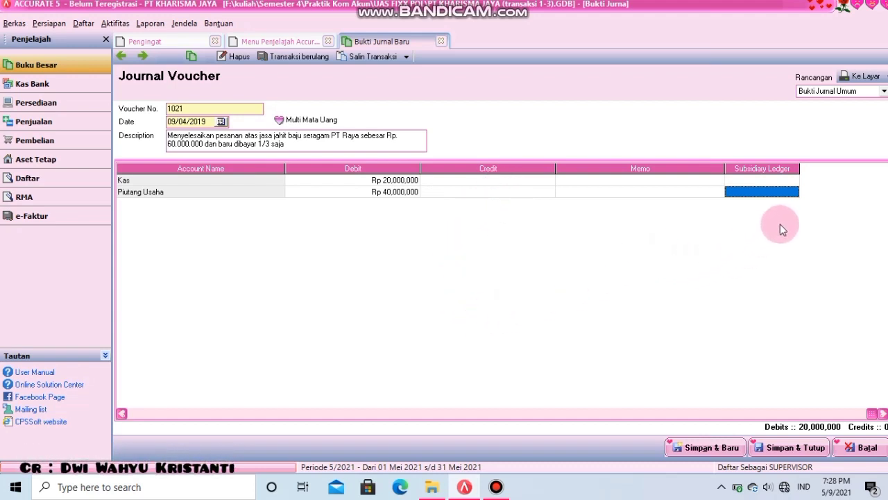
left_click(795, 193)
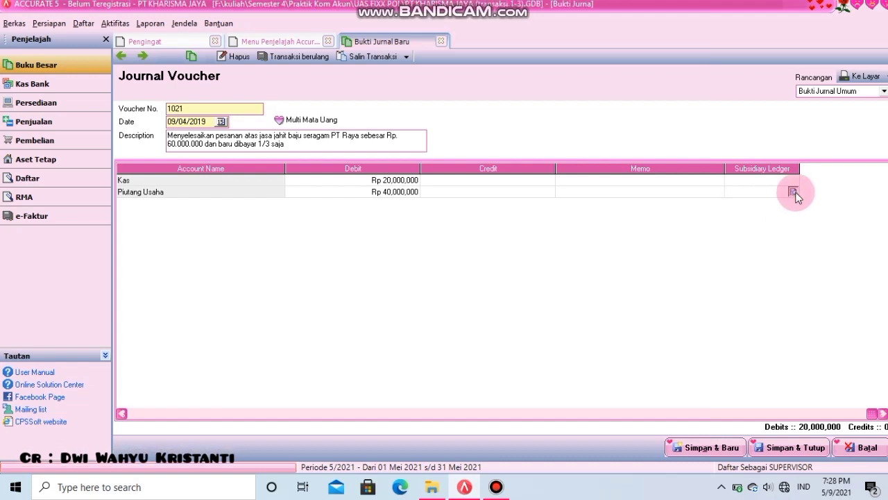
left_click(794, 192)
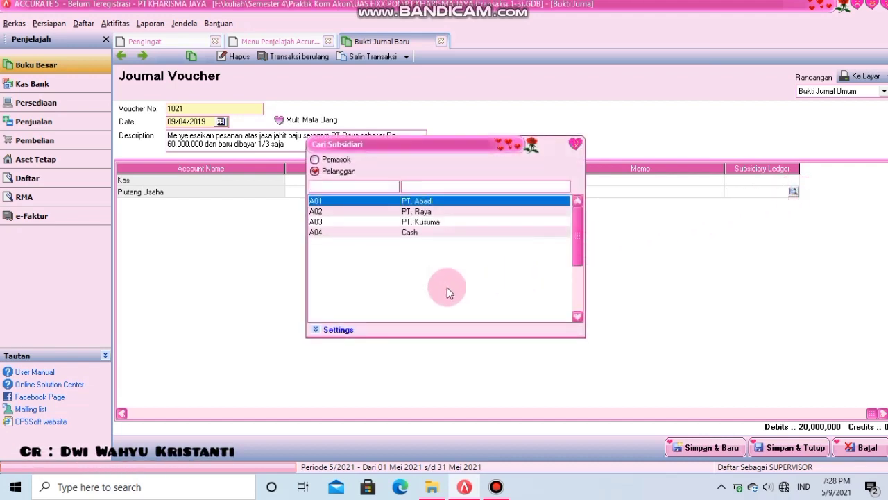
double_click(416, 211)
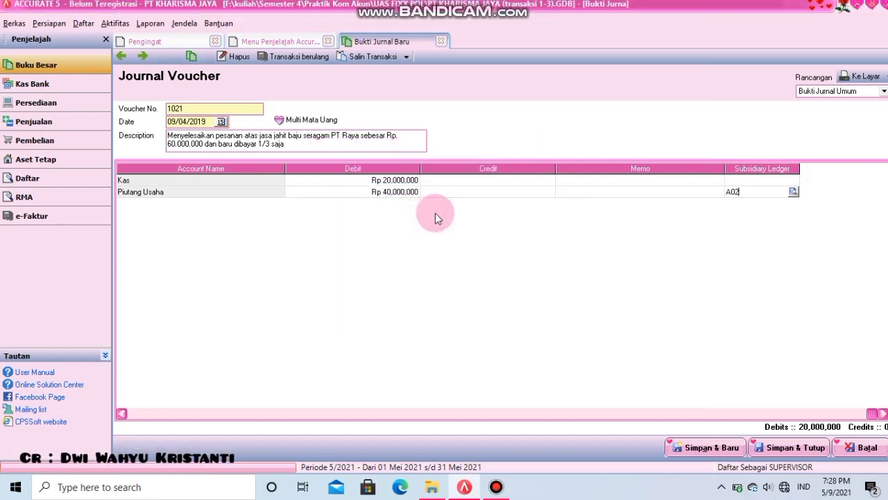
key("Return")
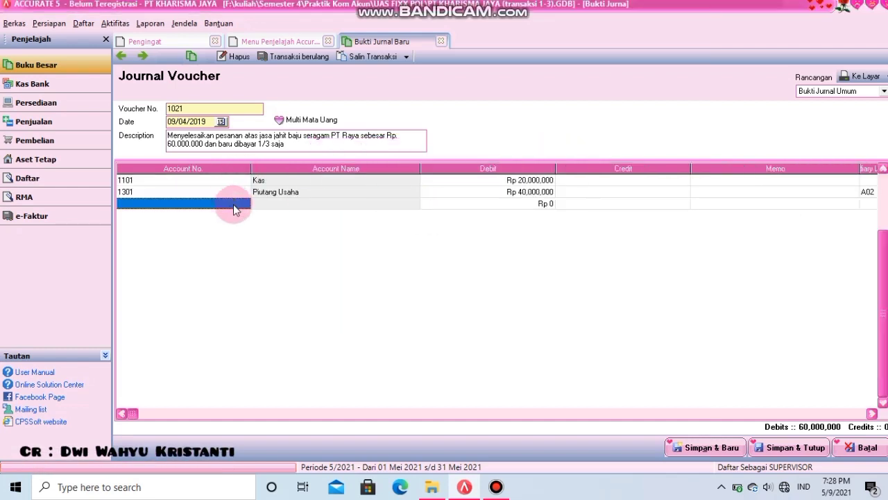
- Put 8101 Pendapatan Jasa Jahit on the third line as the credit account
left_click(244, 202)
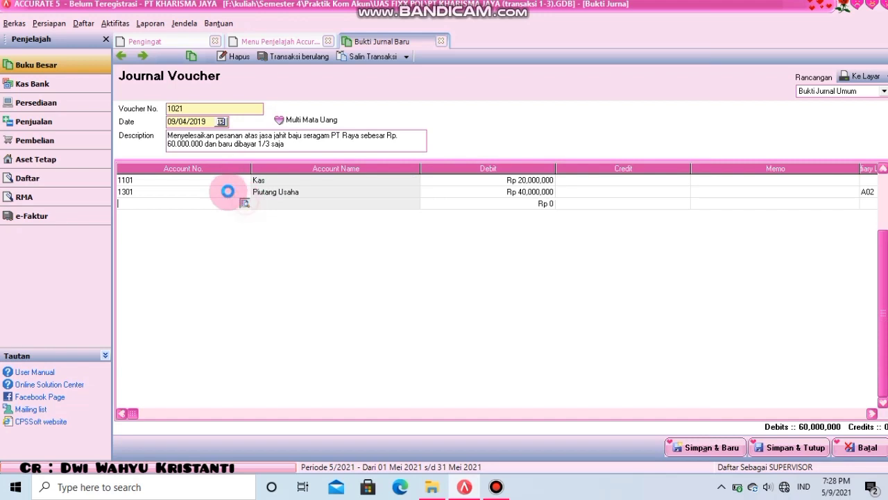
type("p")
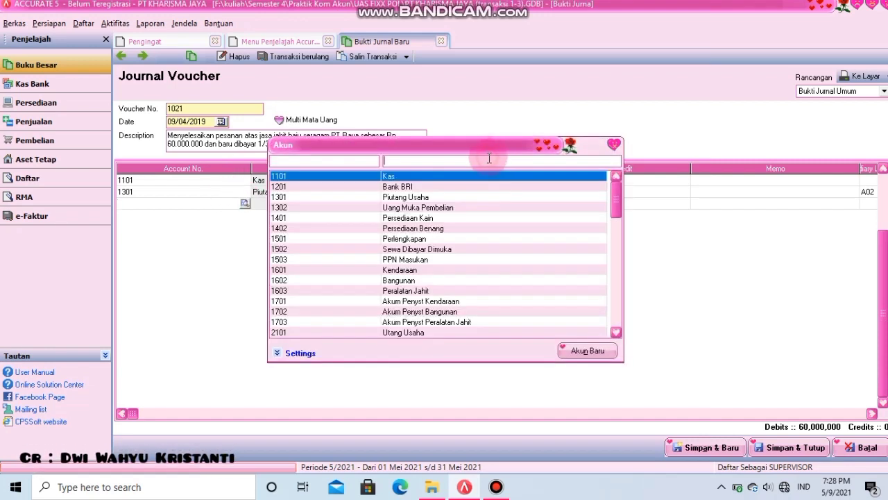
type("e")
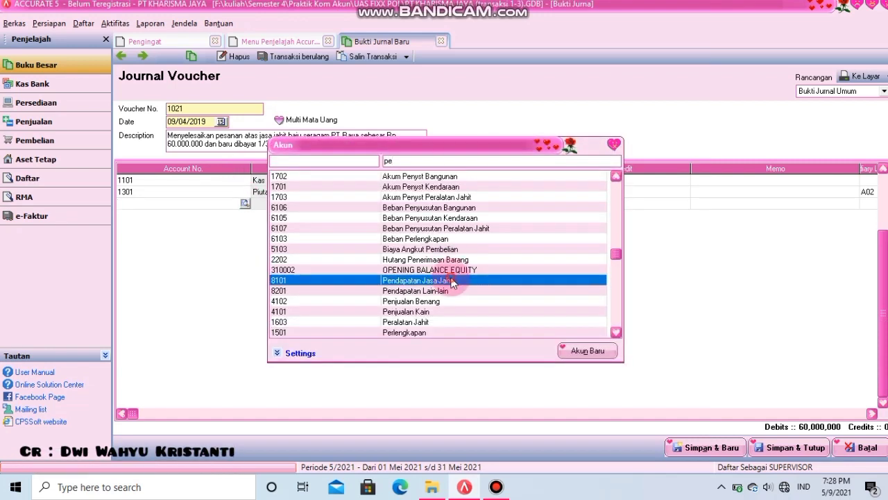
double_click(450, 281)
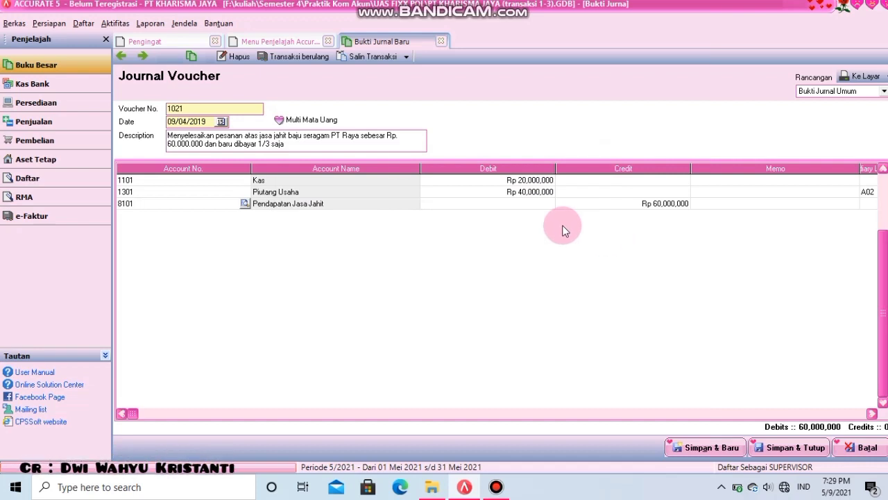
- Preview voucher 1021 balanced at 60,000,000, then close the preview and the form
left_click(860, 76)
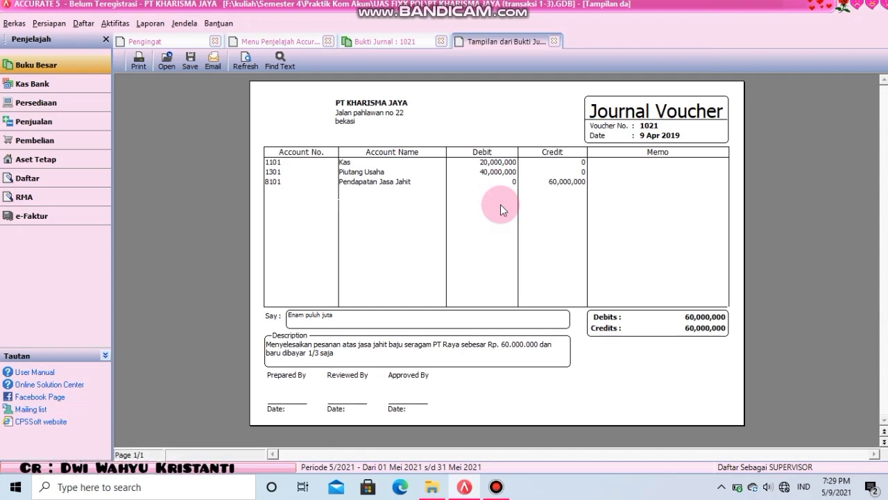
left_click(555, 41)
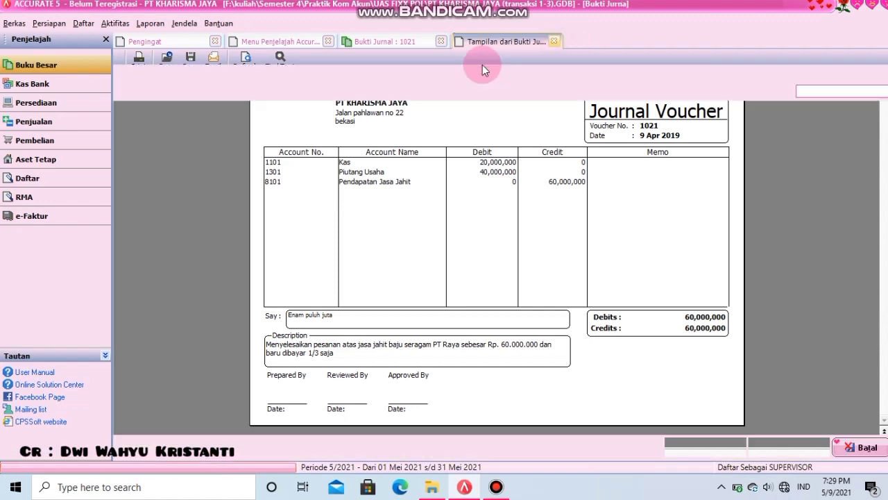
left_click(445, 43)
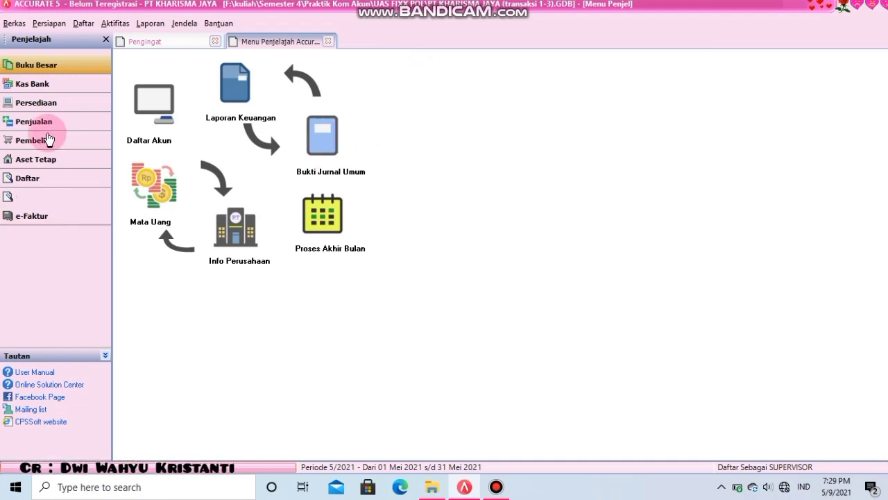
- Start a new Other Payment from 1101 Kas with cheque number 1000, dated 10/04/2019
left_click(70, 84)
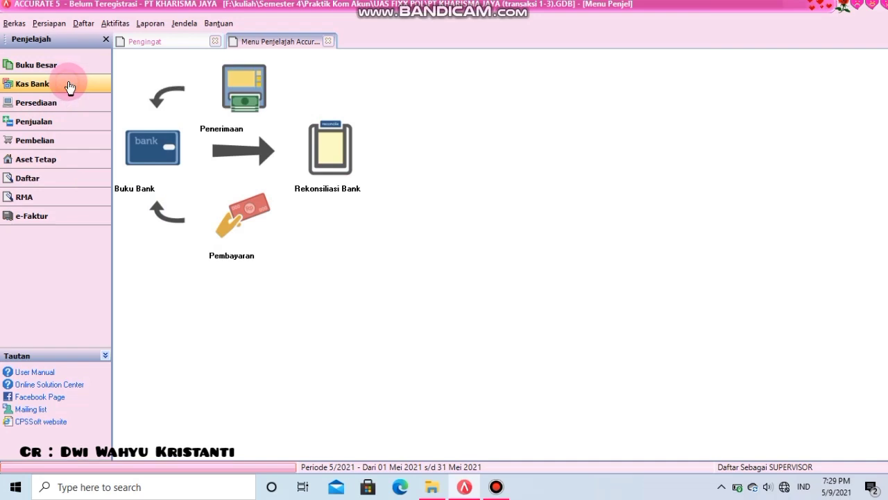
left_click(247, 195)
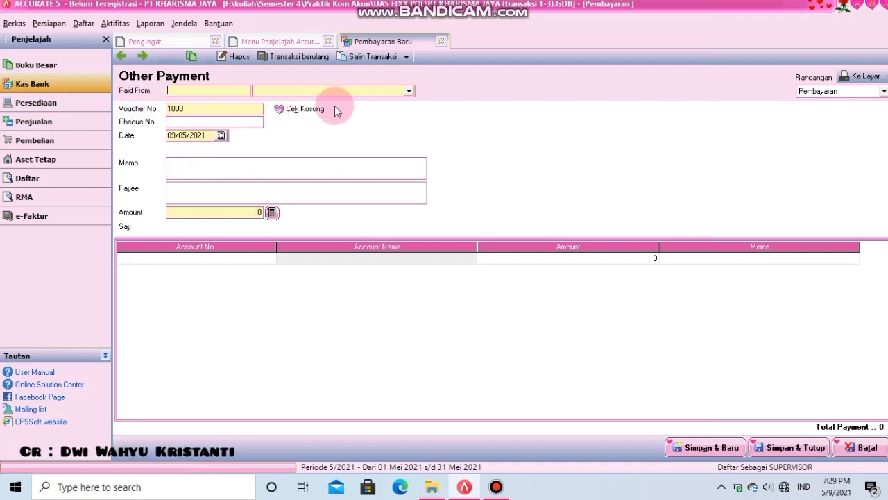
left_click(409, 92)
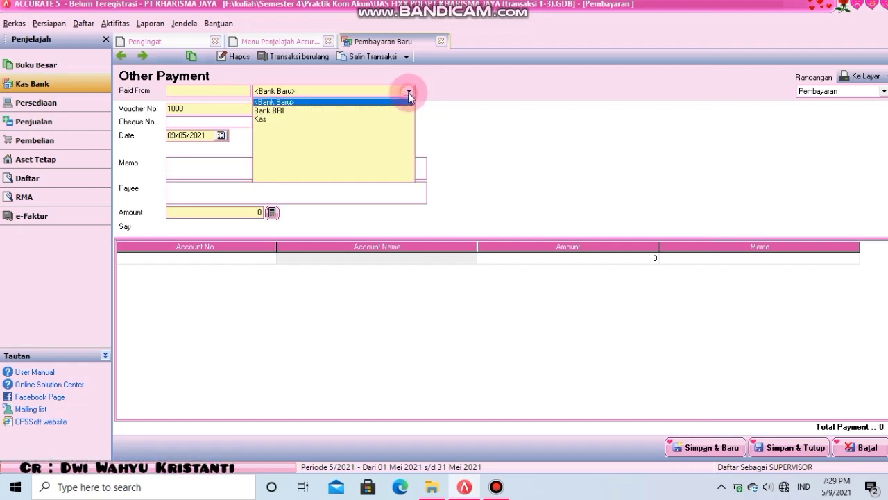
left_click(270, 119)
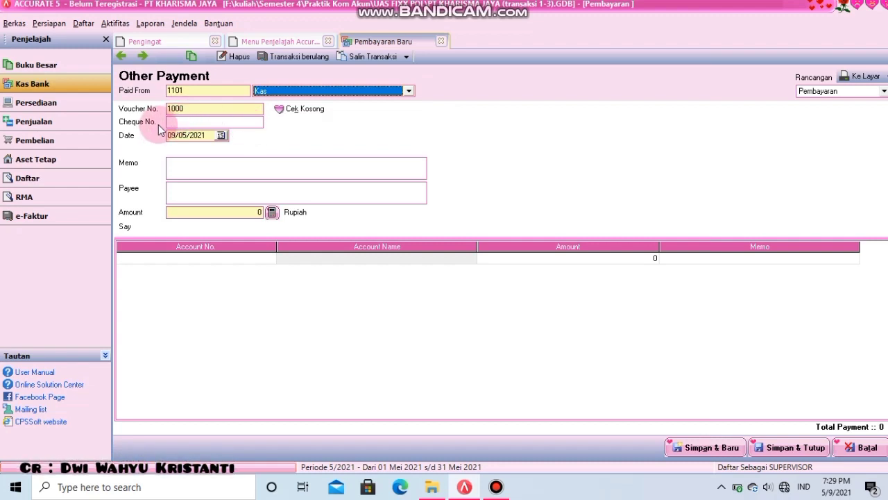
left_click(210, 122)
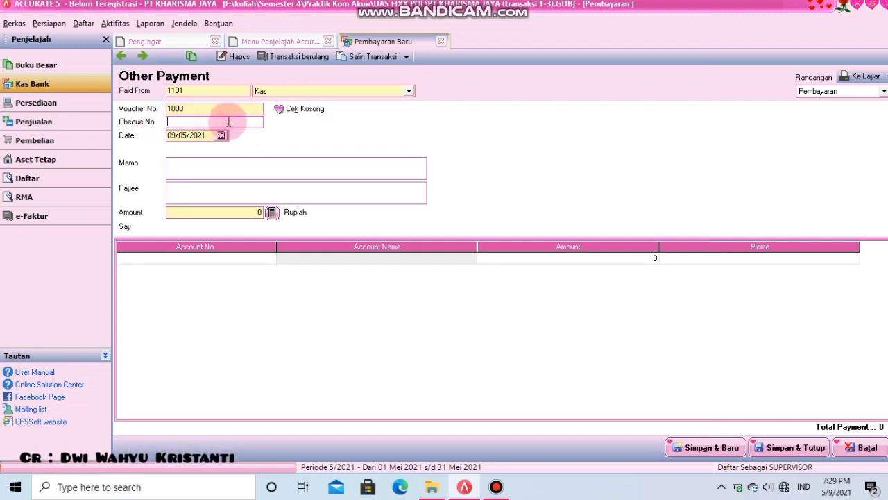
type("1000")
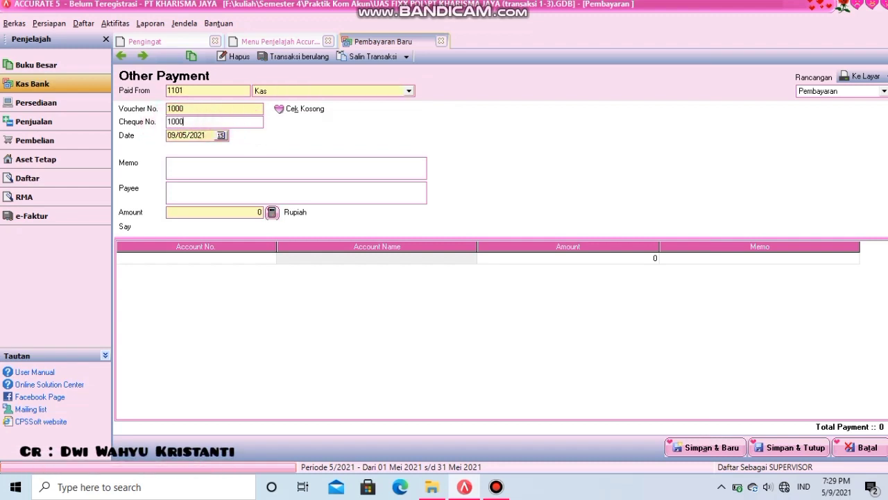
left_click_drag(208, 137, 139, 138)
key("BackSpace")
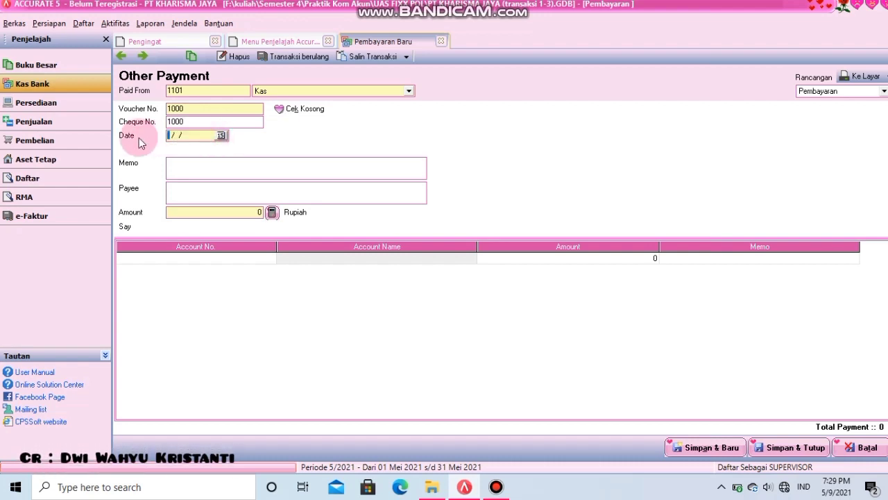
type("10042019")
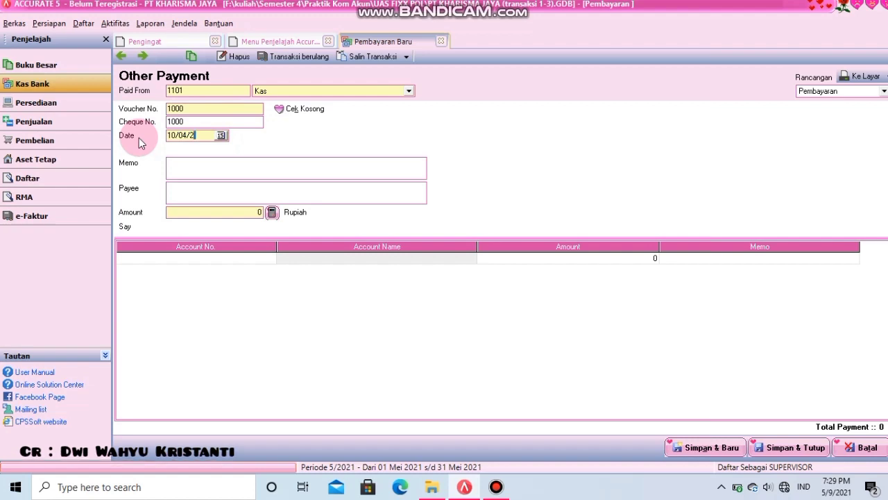
- Write the memo 'Membayar gaji karyawan untuk bulan Maret 2019 Sebesar Rp. 5.000.000'
left_click(219, 169)
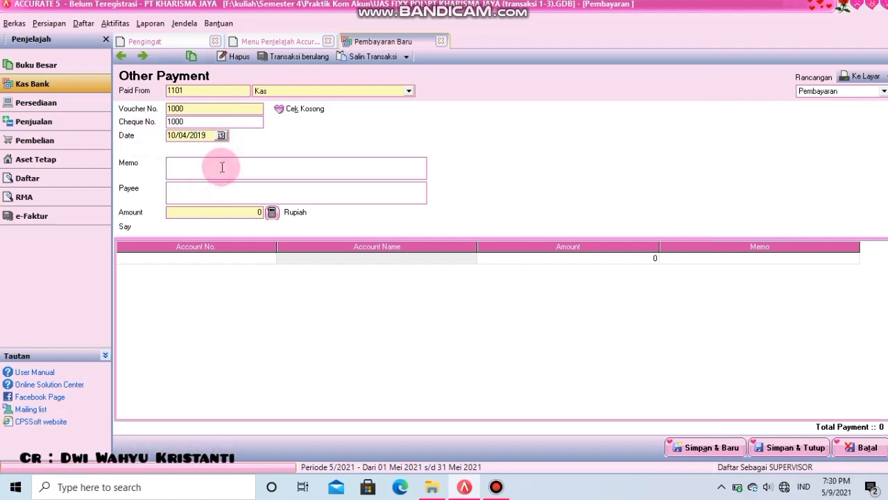
type("Membay")
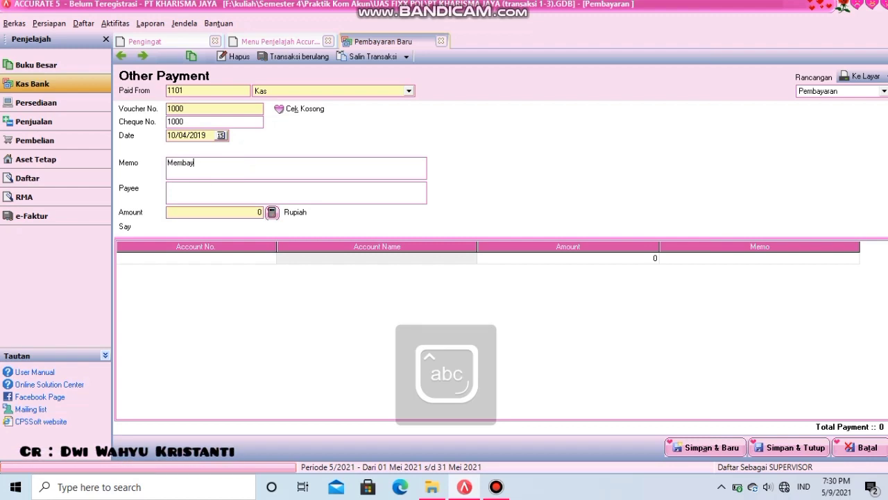
type("ar gaji kaw")
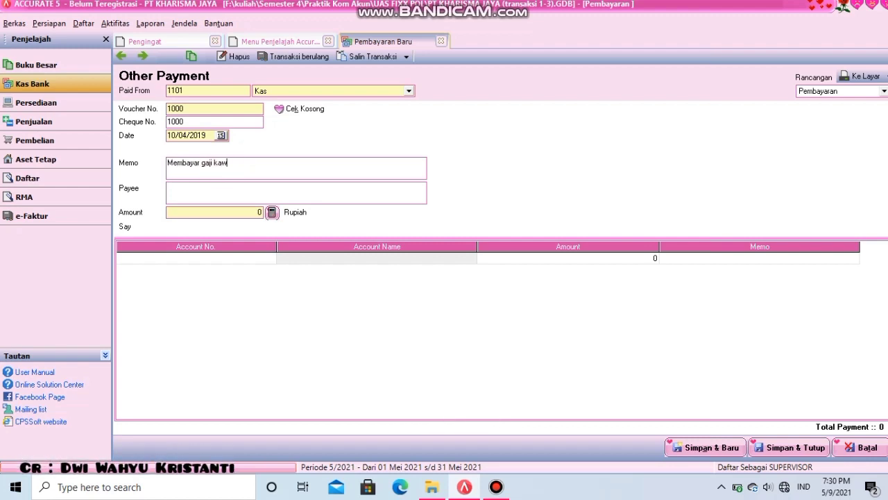
key("BackSpace")
type("ryaw")
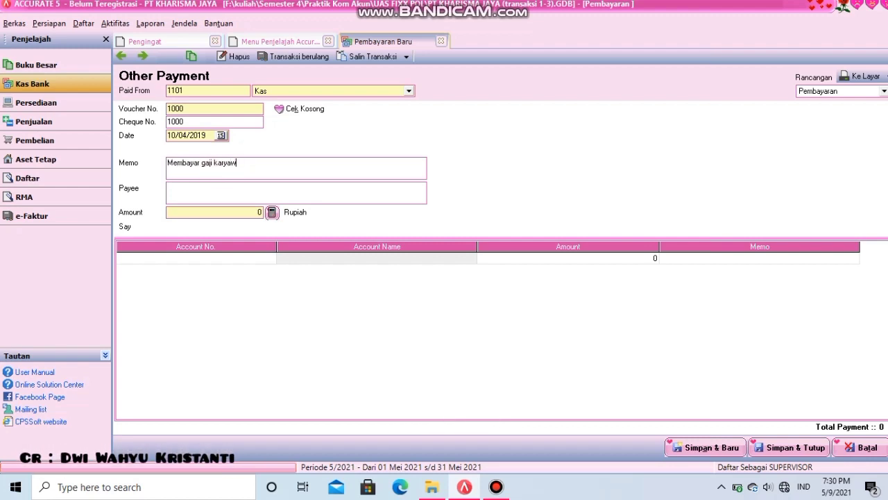
type("an untuk bu")
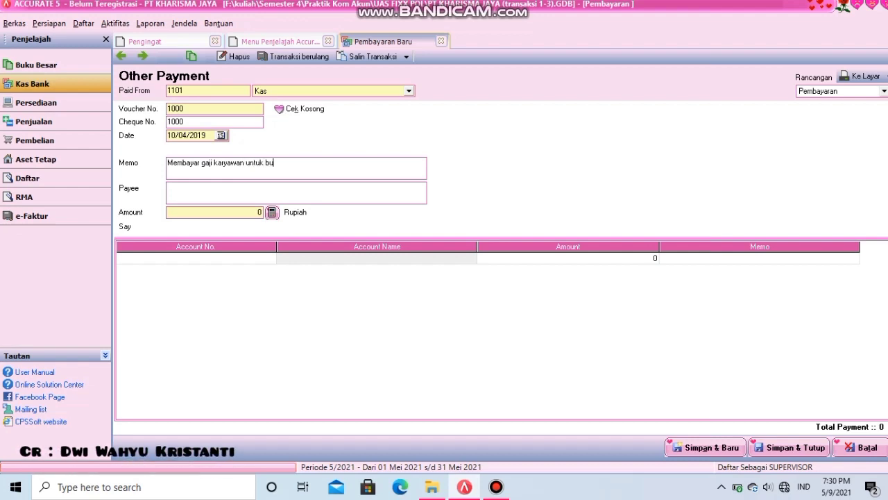
type("lan Maret ")
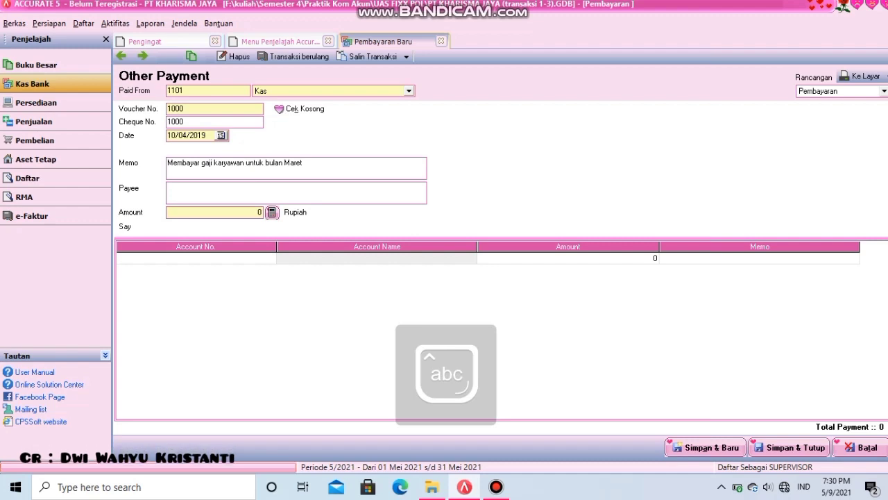
type("2019 Sebe")
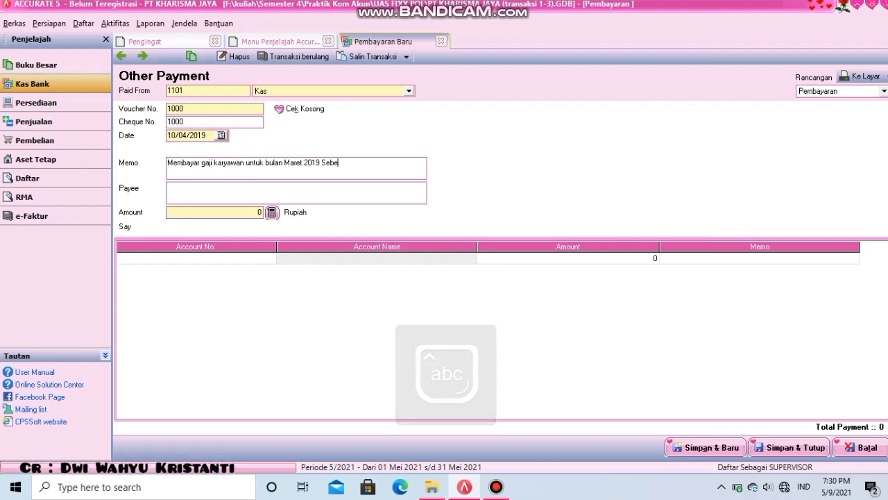
type("sar Rp. ")
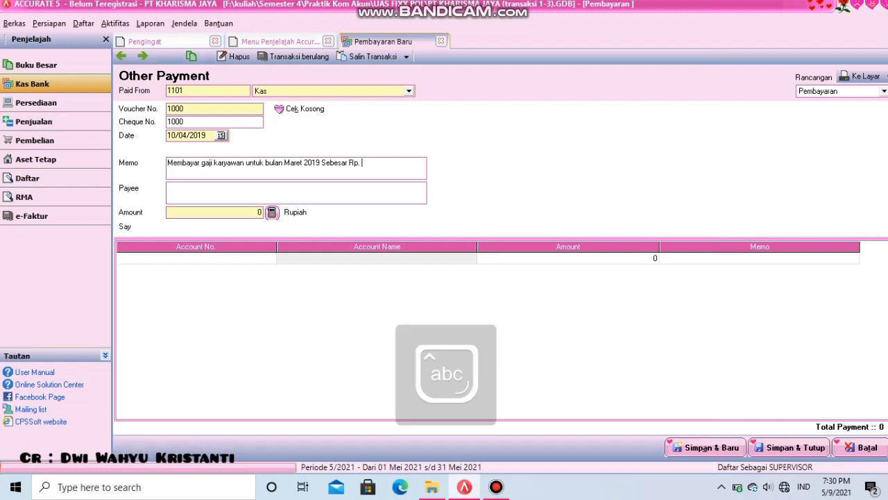
type("500.00")
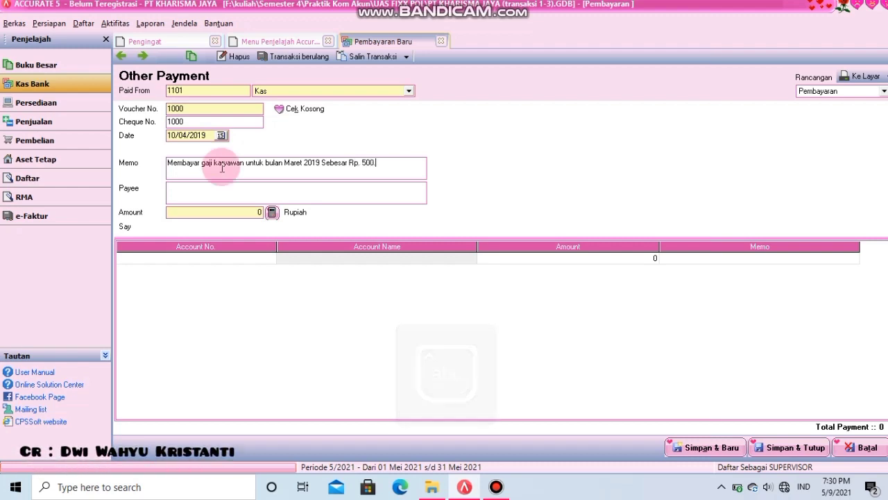
key("BackSpace")
key("BackSpace")
key("BackSpace")
key("BackSpace")
key("BackSpace")
key("BackSpace")
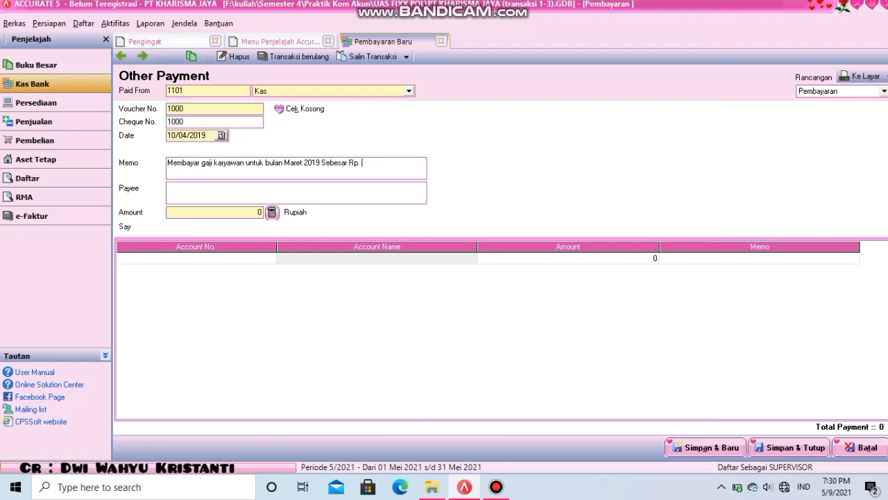
type("5.000")
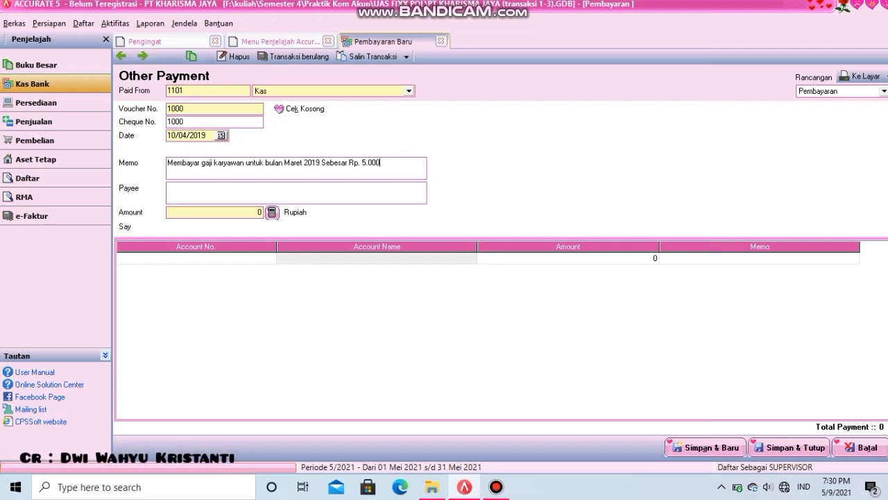
type(".000")
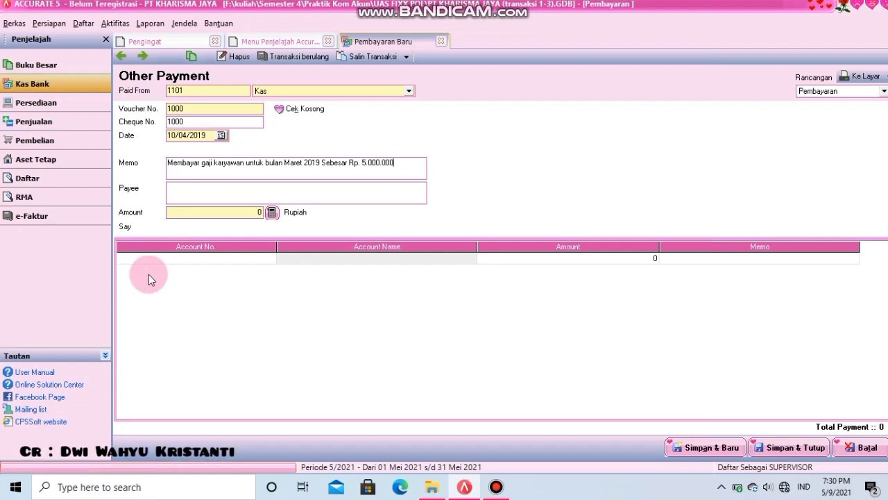
- Enter 5,000,000 as the payment amount
left_click(201, 213)
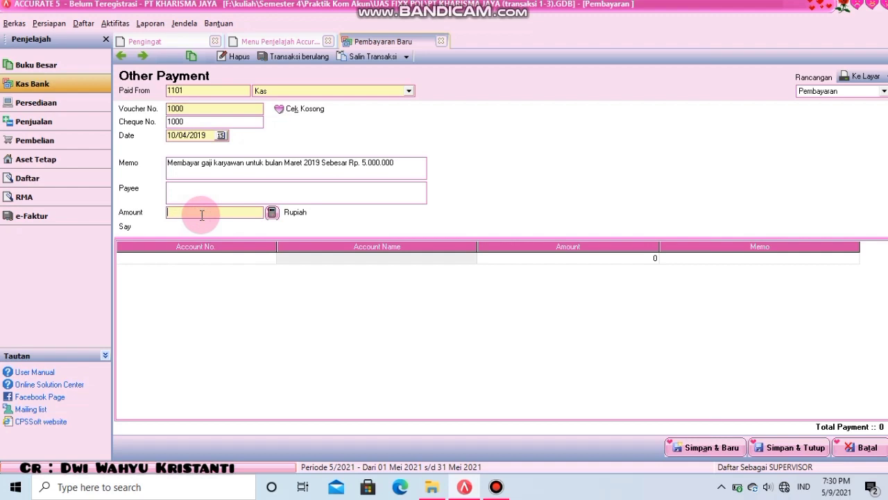
type("500")
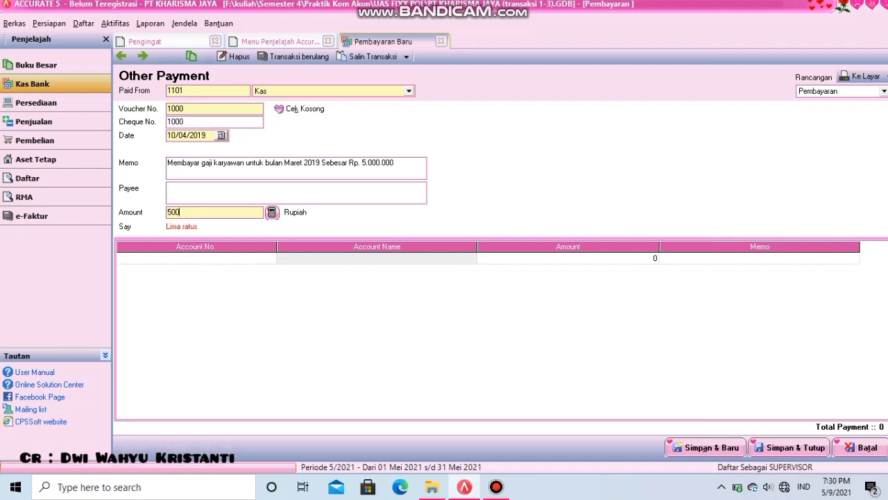
key("BackSpace")
type("000000")
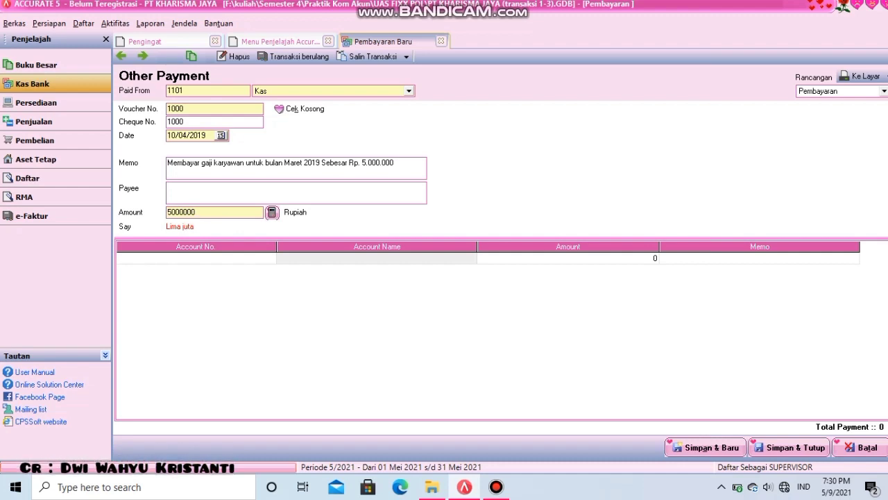
left_click(194, 258)
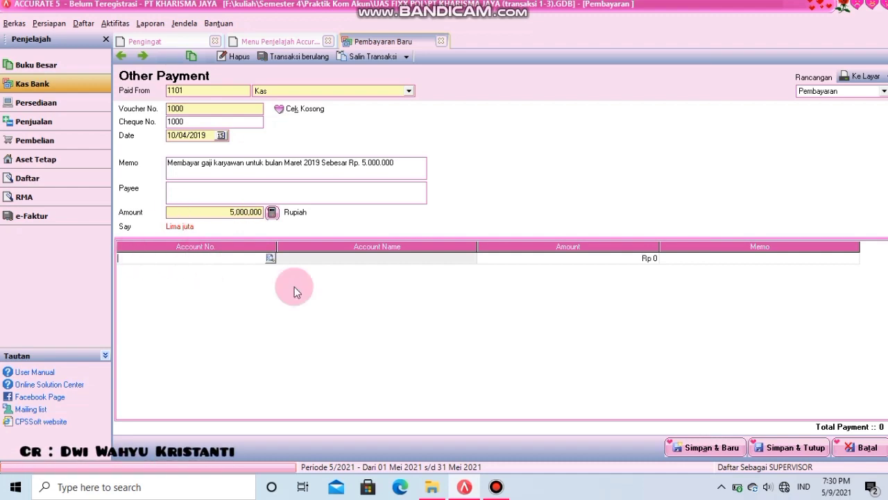
- Charge the payment line to 6101 Beban Gaji, then save it and show its print preview
left_click(271, 259)
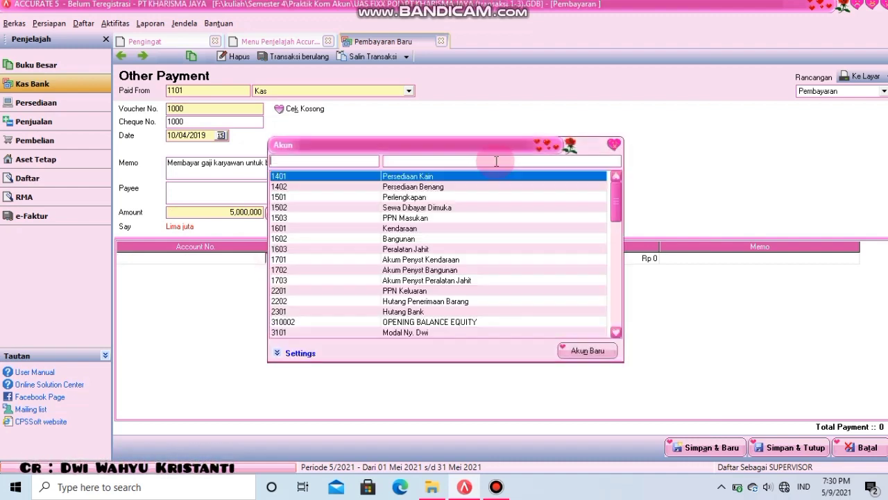
left_click(489, 161)
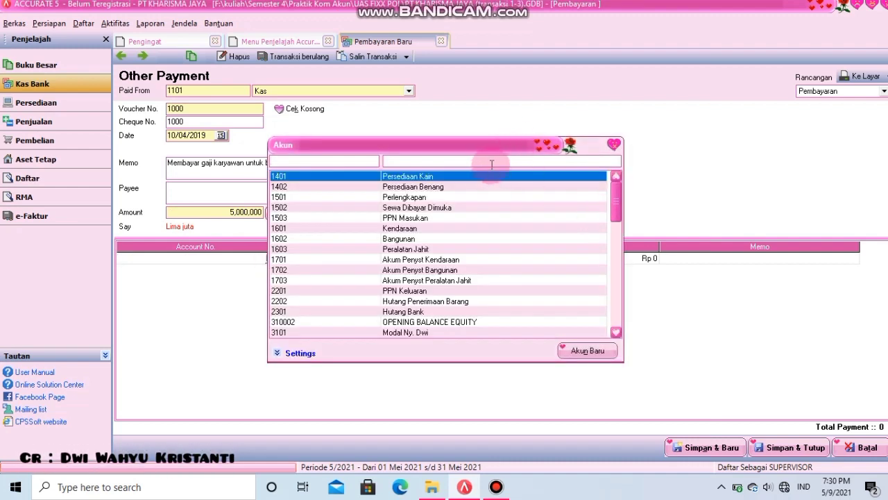
type("beb")
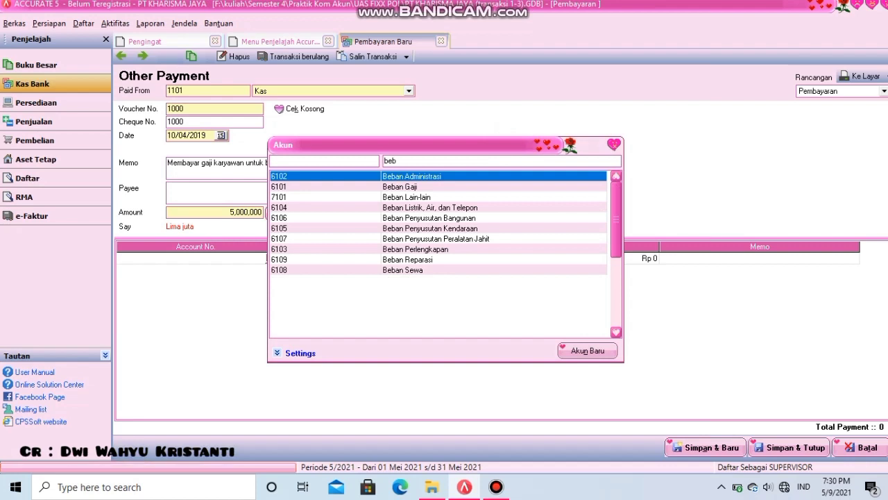
double_click(392, 187)
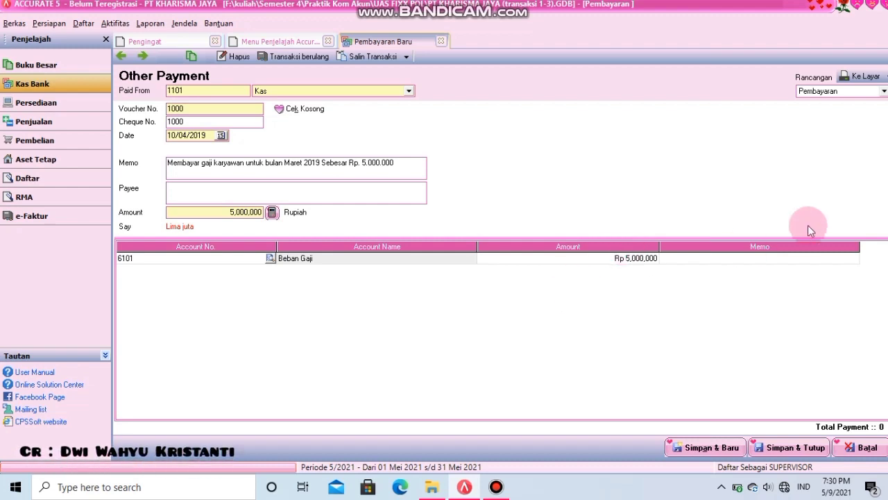
left_click(857, 77)
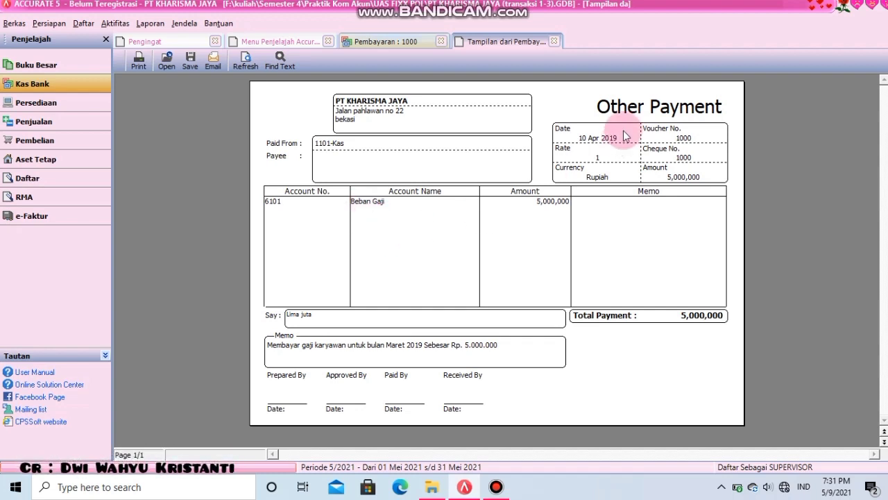
- Close the Tampilan dari Pembayaran preview
left_click(558, 39)
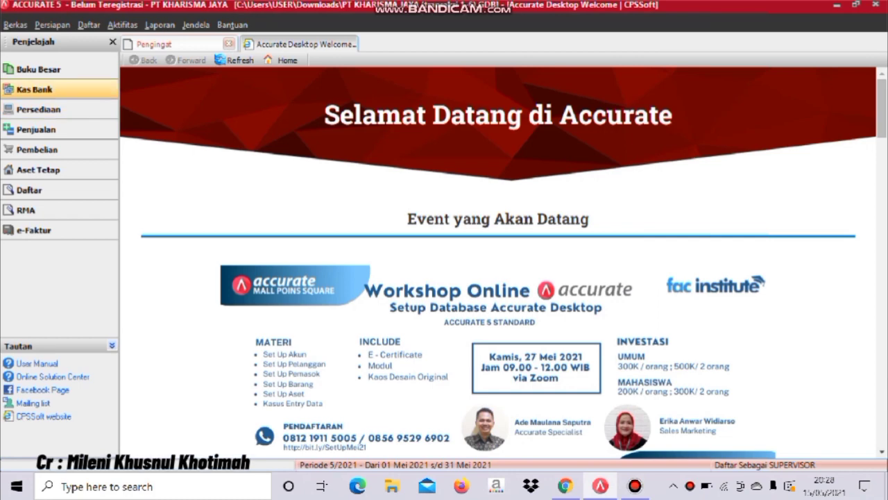
- Create a journal voucher dated 12/04/2019 for the remaining PT Raya service receivable payment
left_click(38, 69)
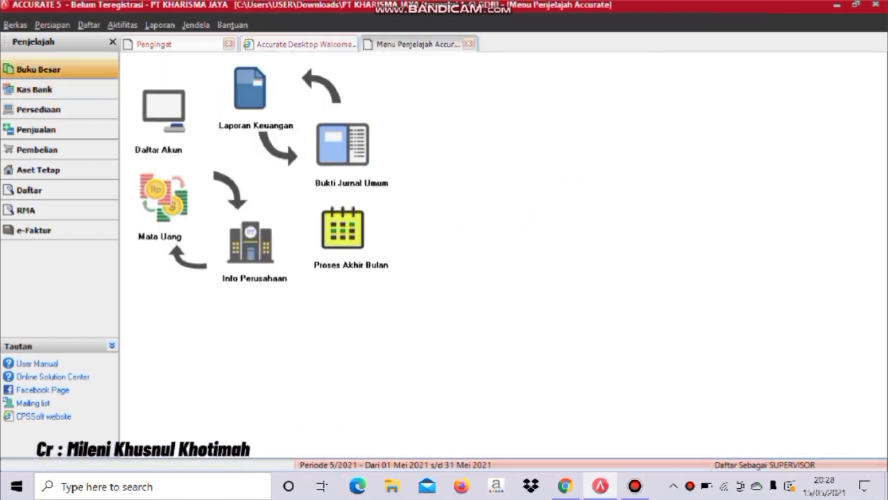
left_click(343, 144)
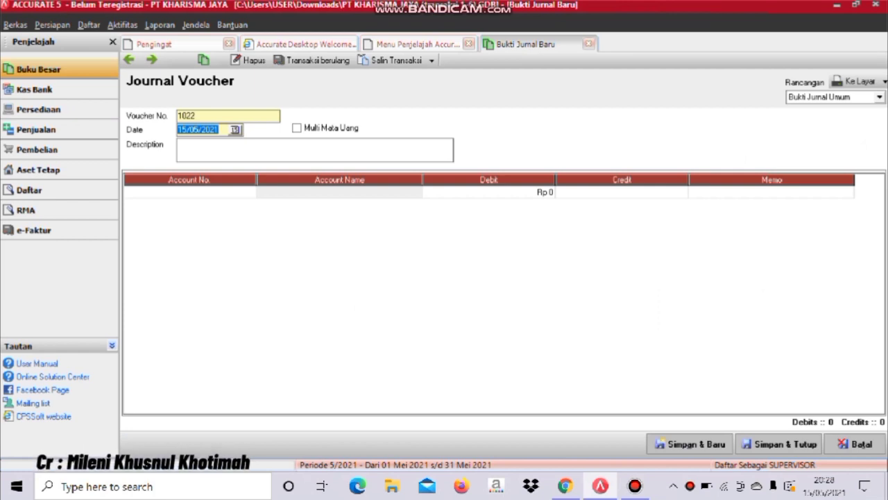
type("12/04/2019")
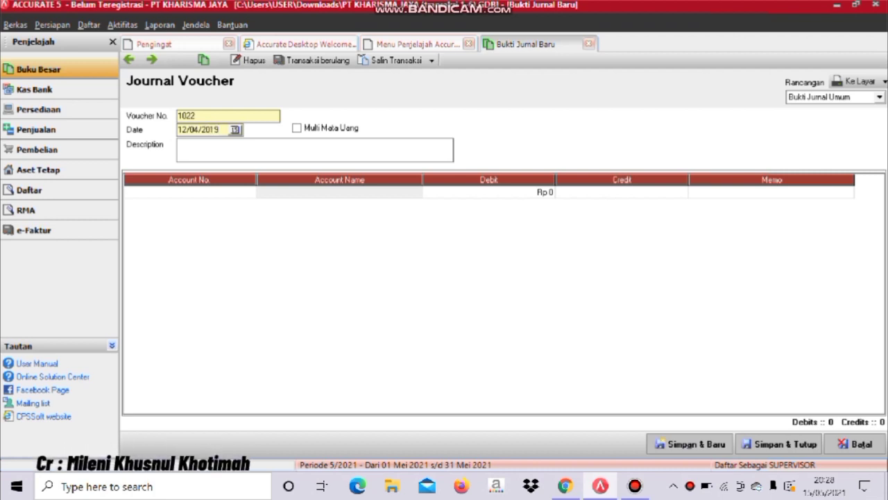
left_click(178, 144)
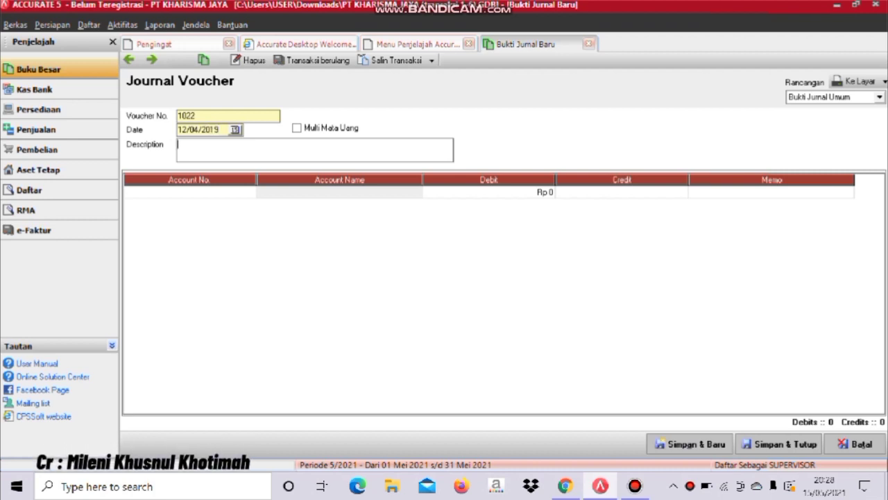
type("M")
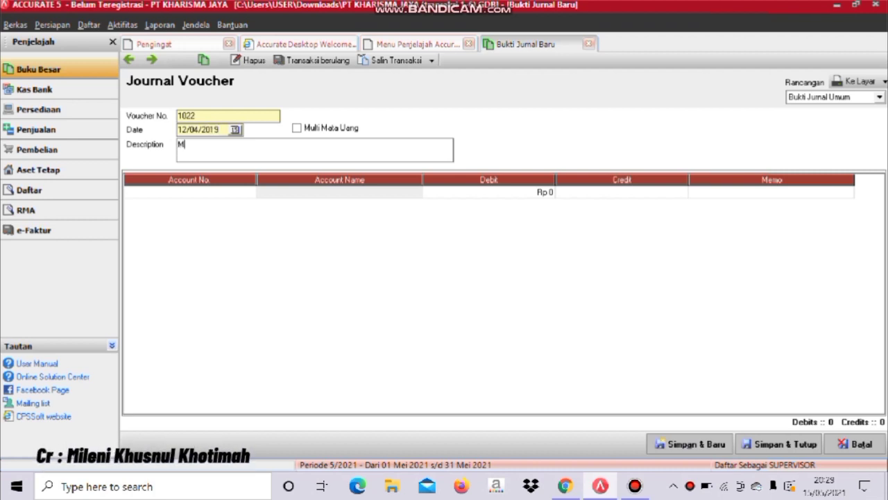
type("enerima ")
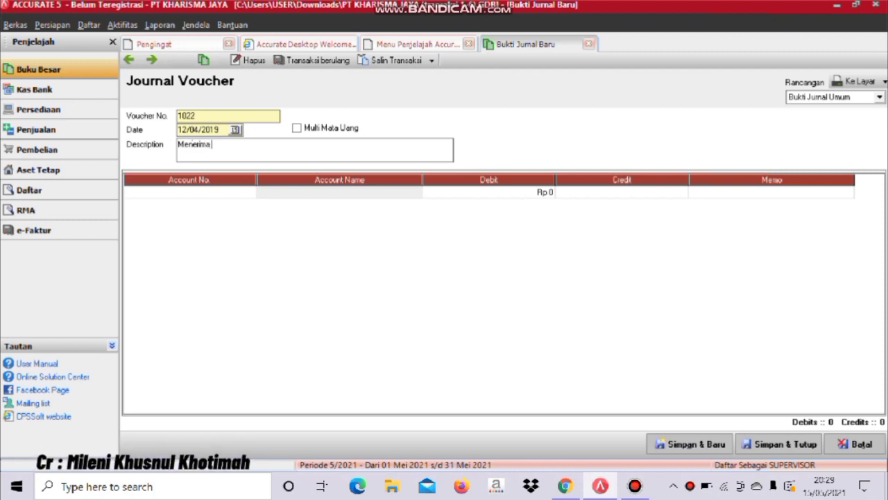
type("sisa")
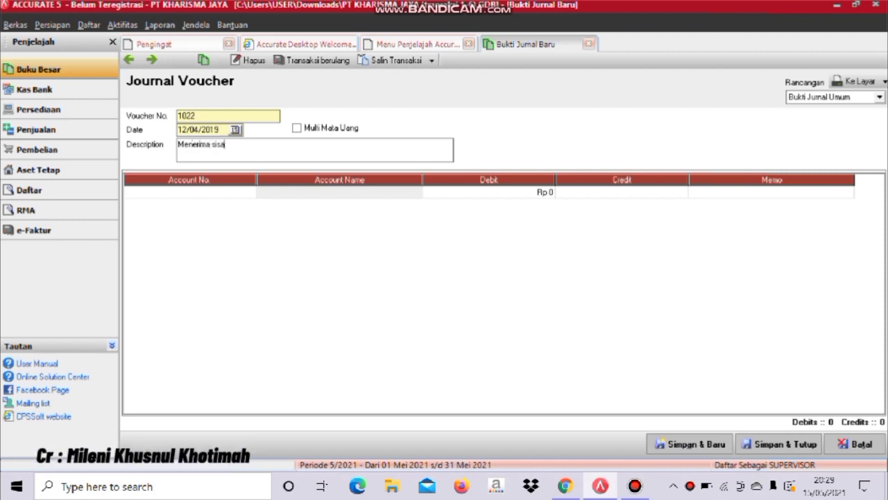
type(" pelunasan ")
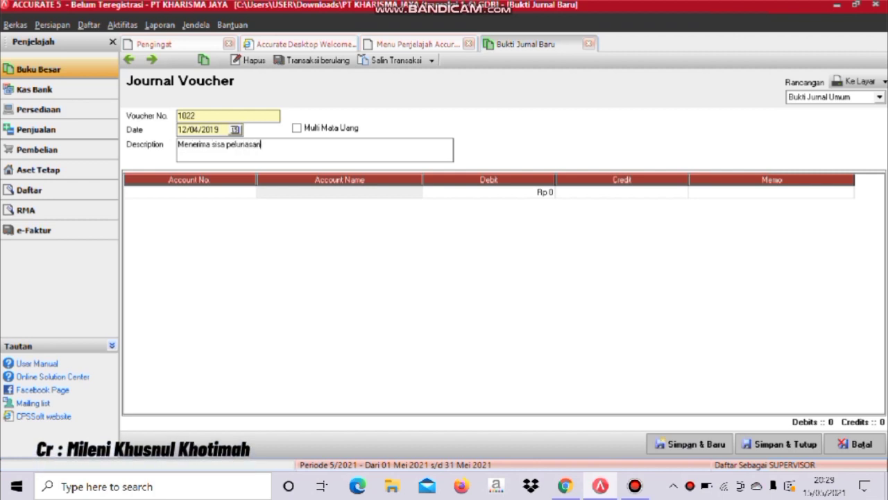
type("piu")
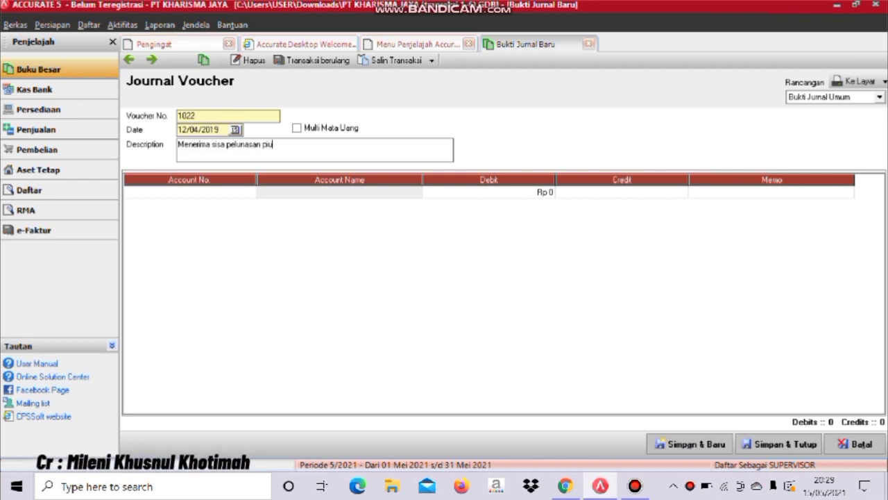
type("tang jasa ")
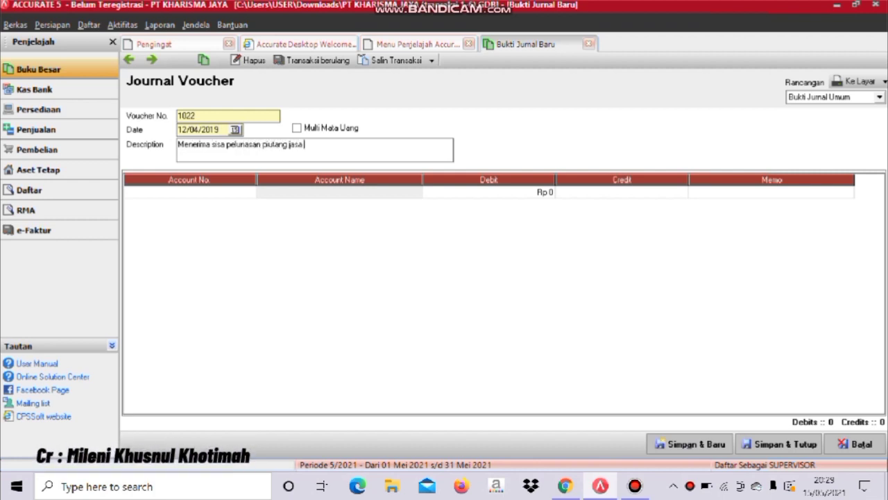
type("dari PT")
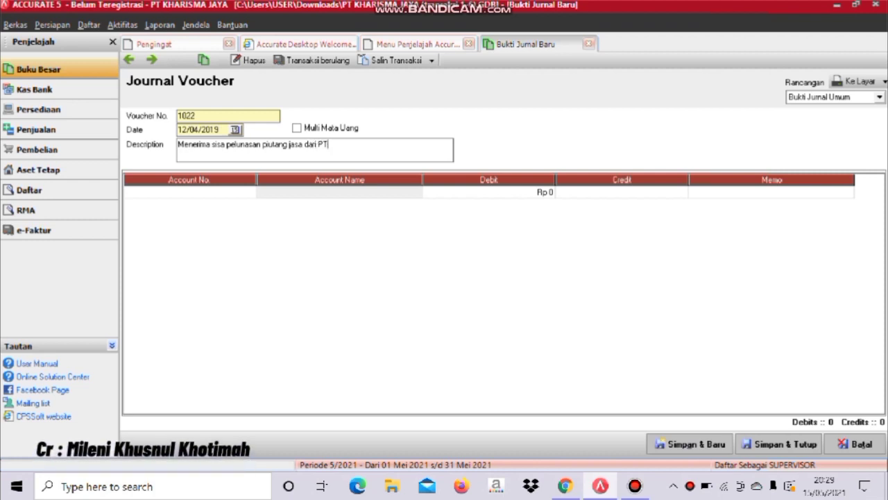
type(" Raya tanggal")
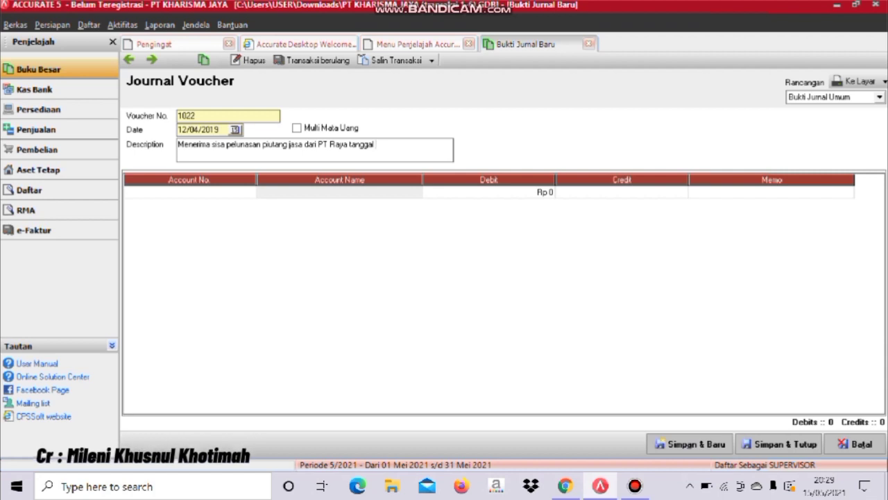
type(" 09/0")
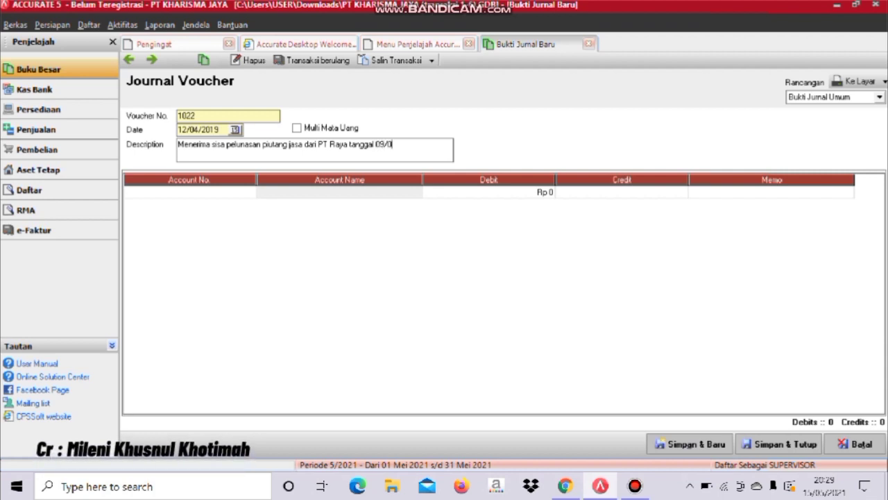
type("4/2019")
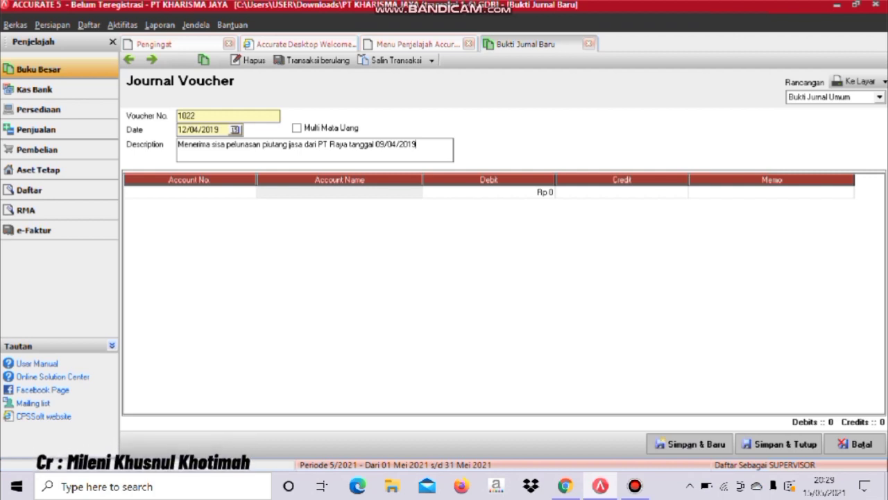
left_click(189, 191)
left_click(249, 191)
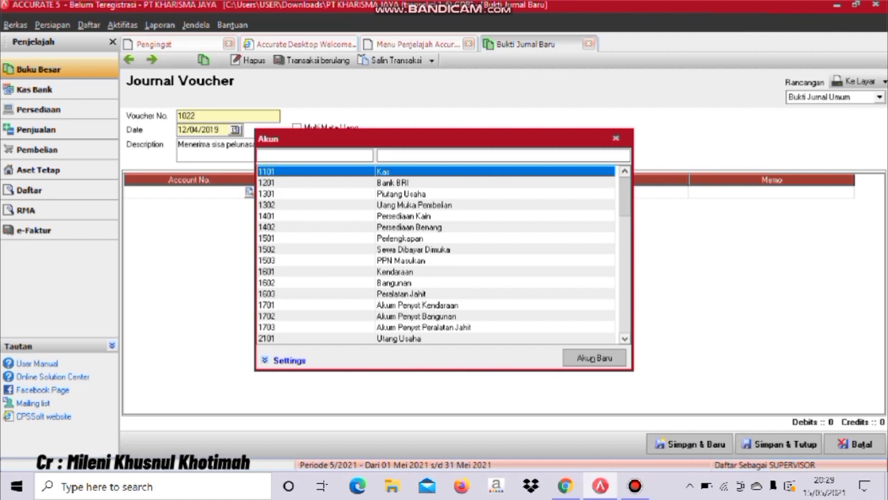
- Debit 1101 Kas for 40000000 on the first journal line
key("Return")
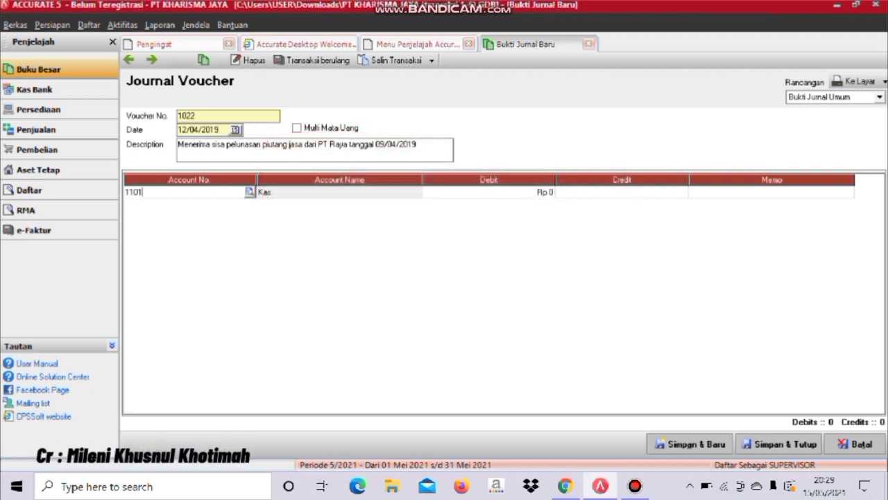
key("Tab")
key("Tab")
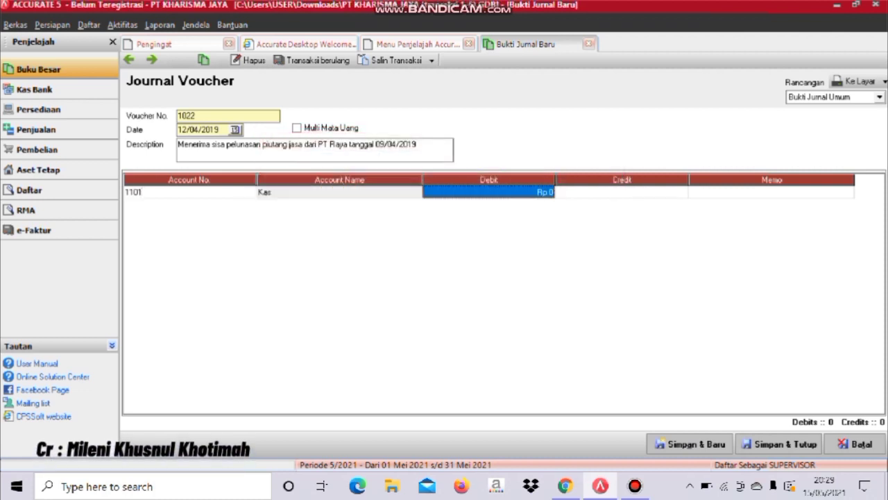
type("4")
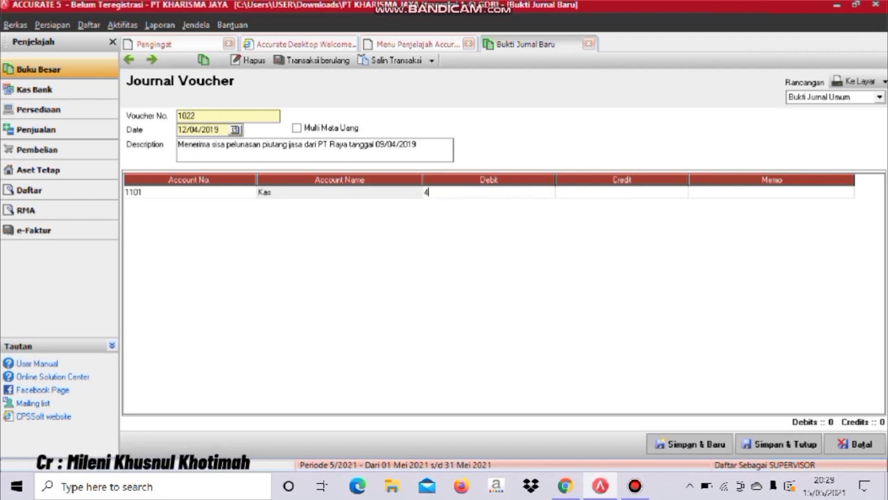
type("0000000")
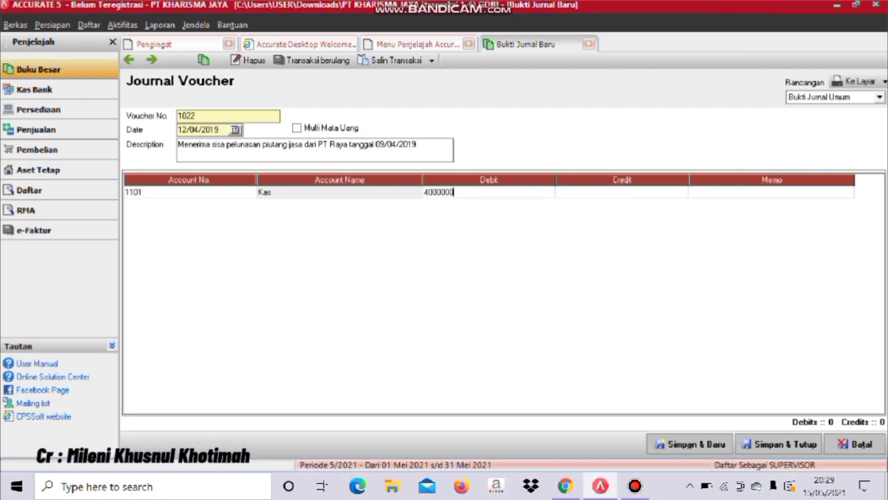
key("Tab")
key("Tab")
key("Tab")
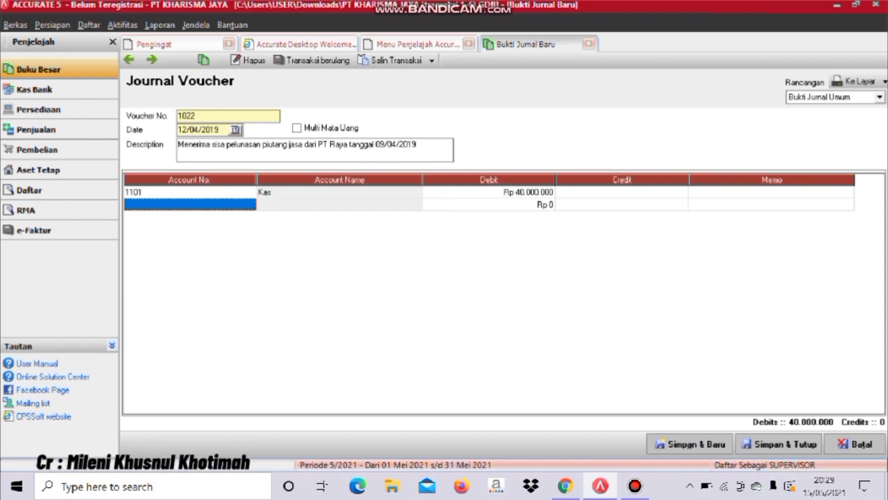
- Add a second line crediting 1301 Piutang Usaha
left_click(249, 204)
left_click(250, 205)
left_click(401, 194)
key("Return")
key("Tab")
key("Tab")
key("Tab")
key("Tab")
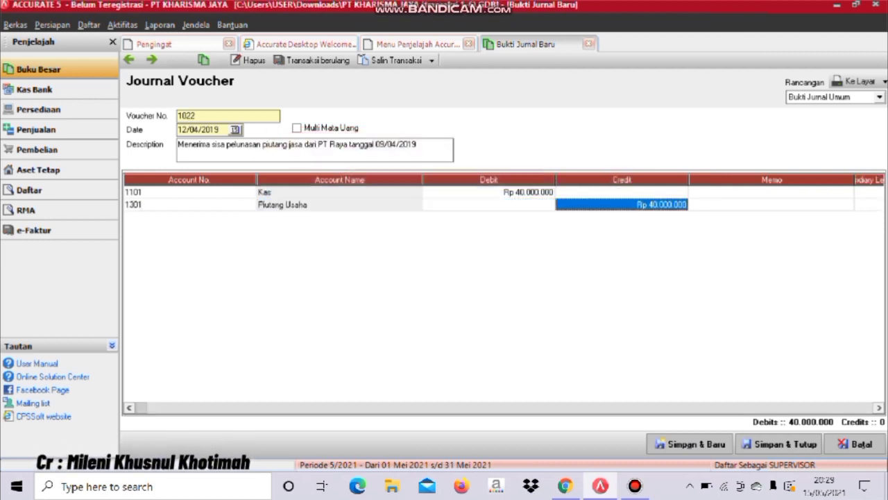
key("Tab")
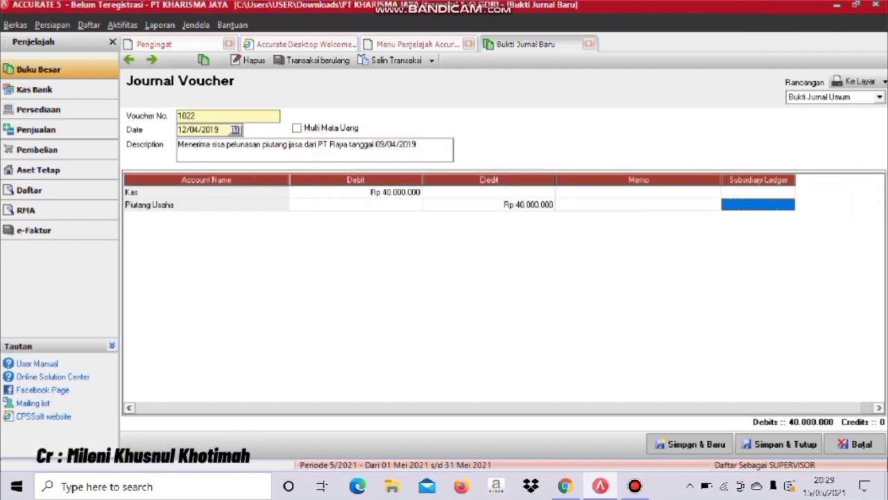
key("Tab")
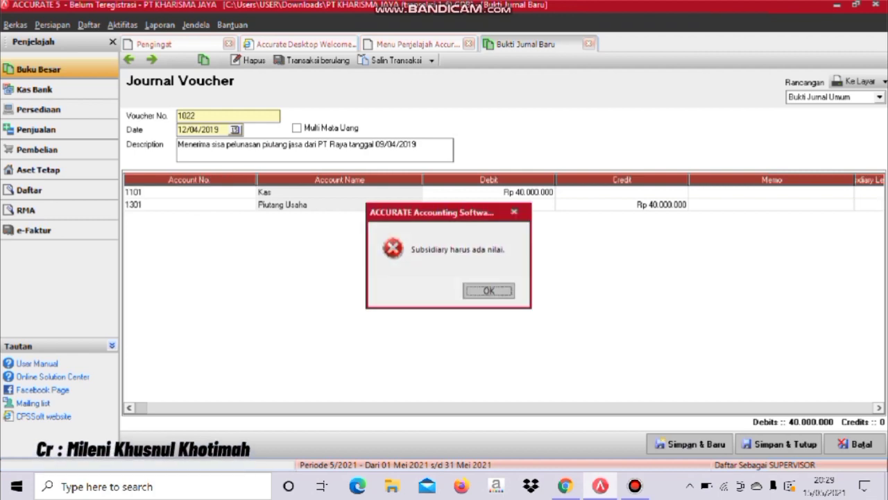
- Assign customer A02, PT. Raya, as the Piutang Usaha line's subsidiary ledger
key("Return")
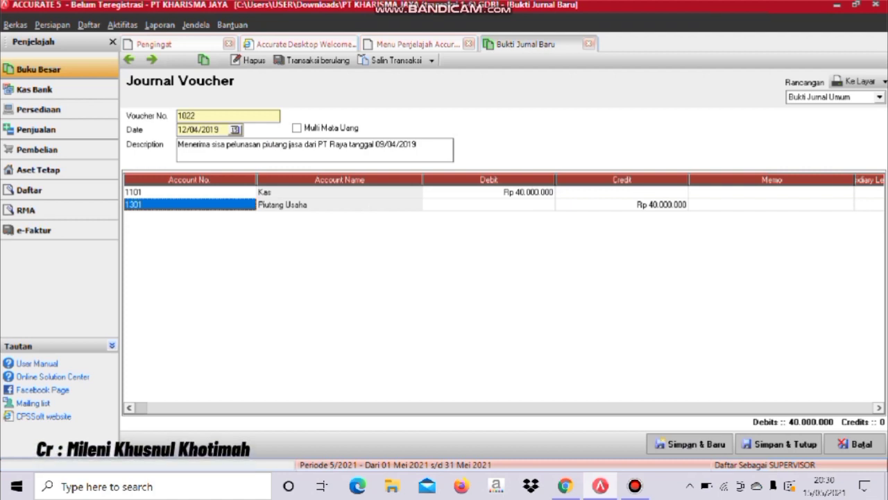
key("Tab")
key("Tab")
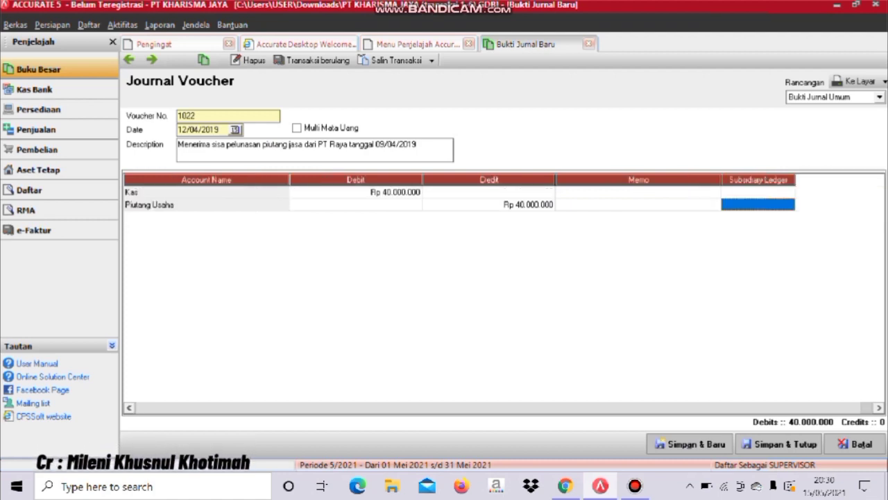
type("A")
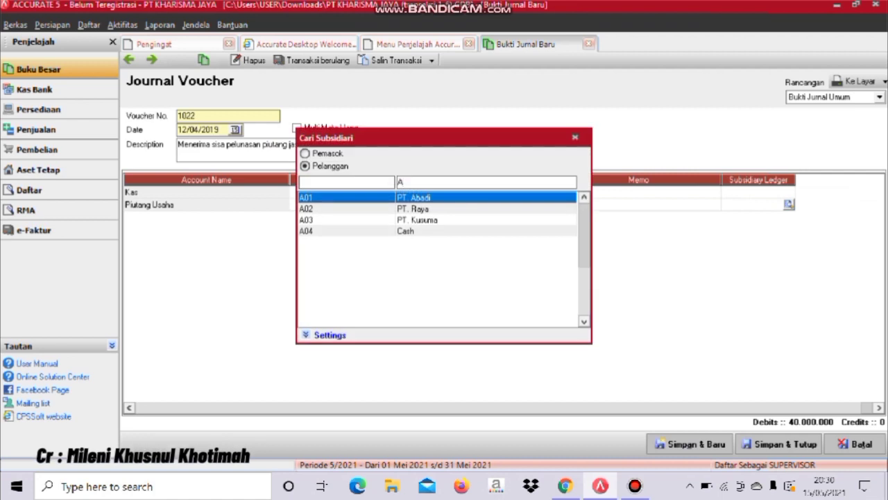
key("Down")
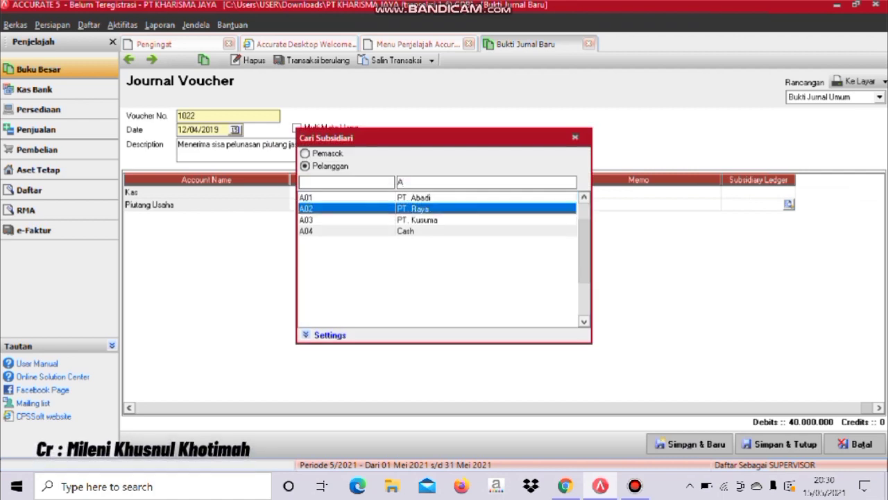
key("Return")
key("Tab")
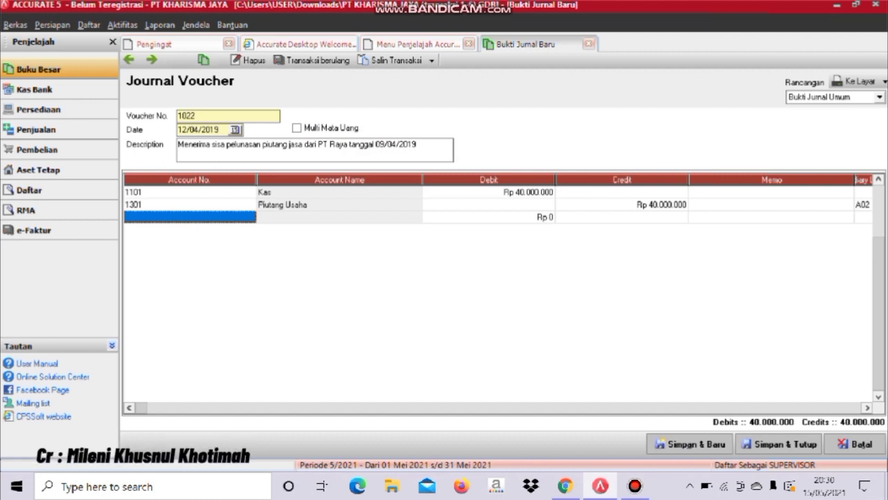
- Delete the empty journal row, then save voucher 1022 and preview it
right_click(174, 217)
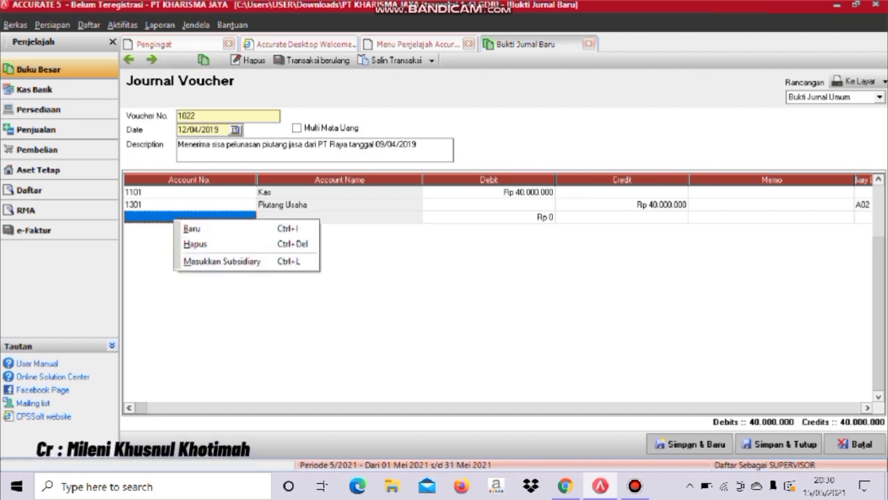
left_click(208, 244)
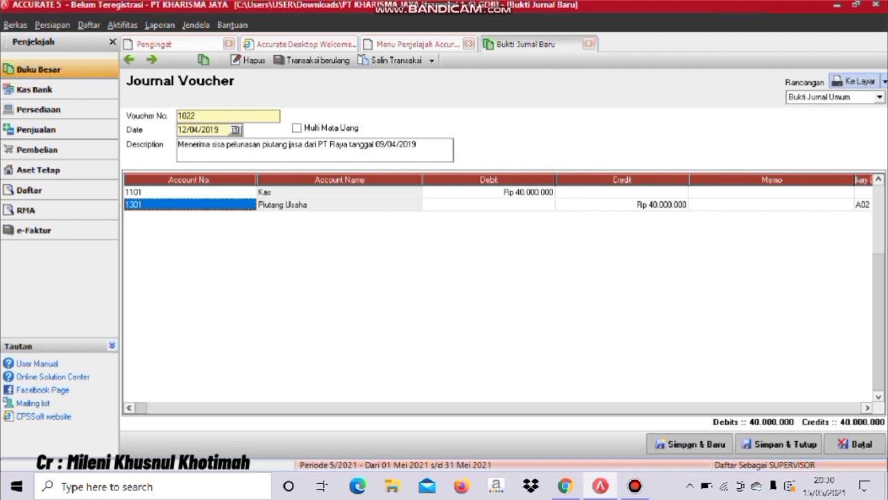
left_click(855, 82)
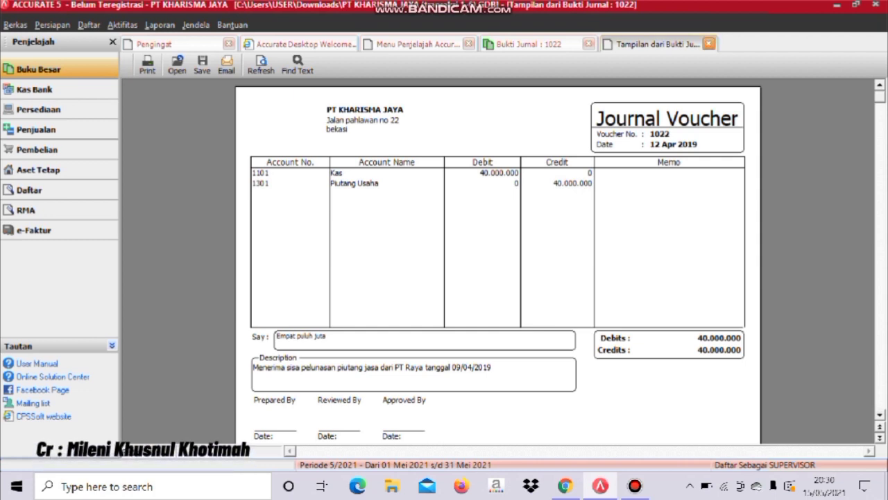
- Close the voucher 1022 preview, then save and close its journal form
left_click(709, 43)
left_click(780, 444)
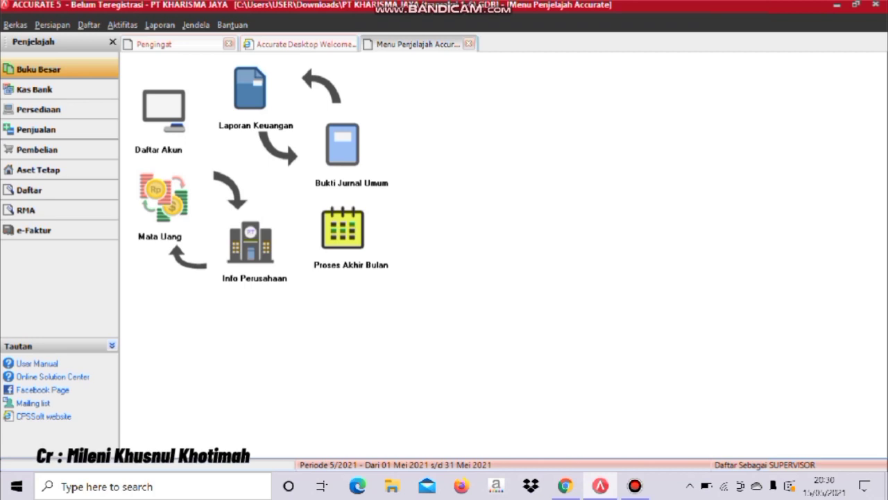
- Start a new invoice from Aktifitas > Penjualan > Faktur Penjualan
left_click(122, 24)
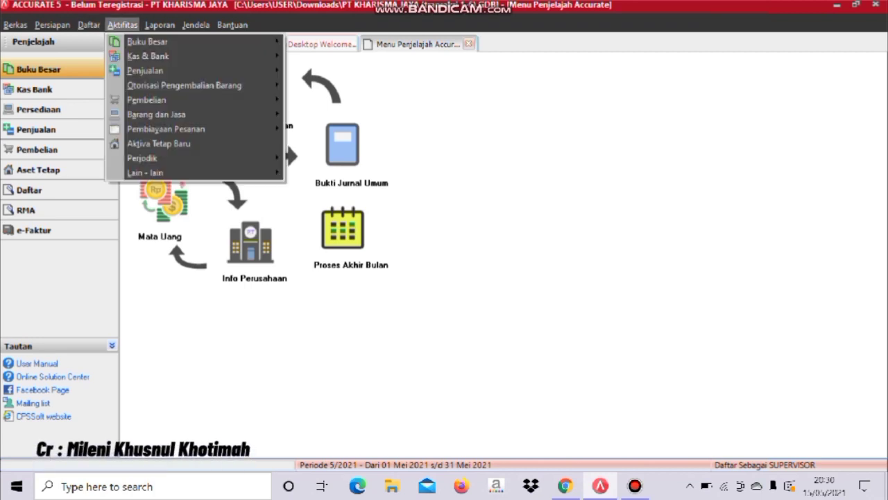
mouse_move(184, 84)
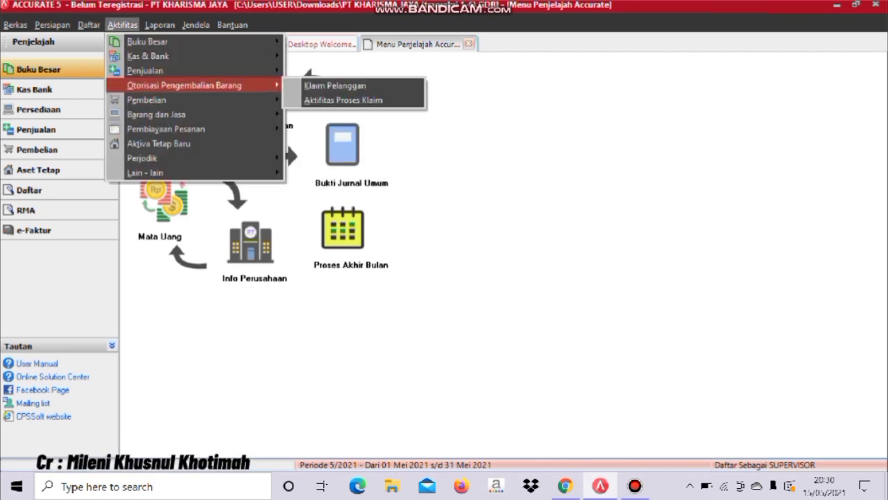
mouse_move(146, 99)
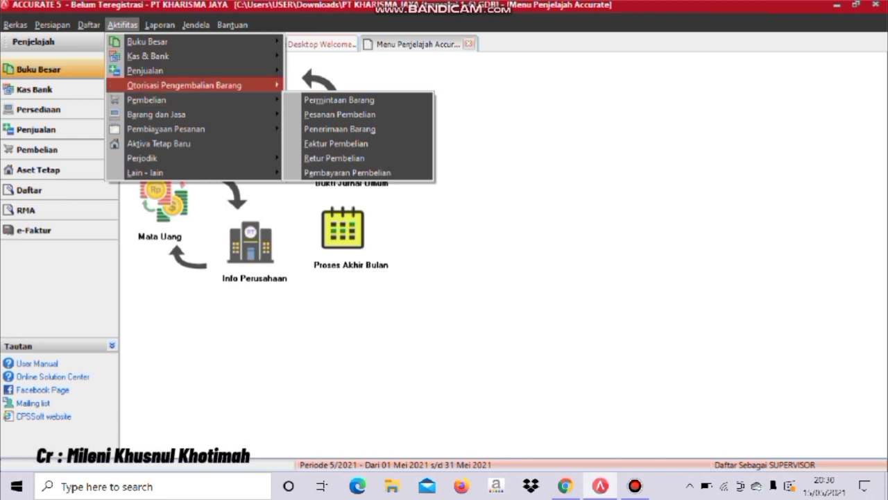
mouse_move(145, 70)
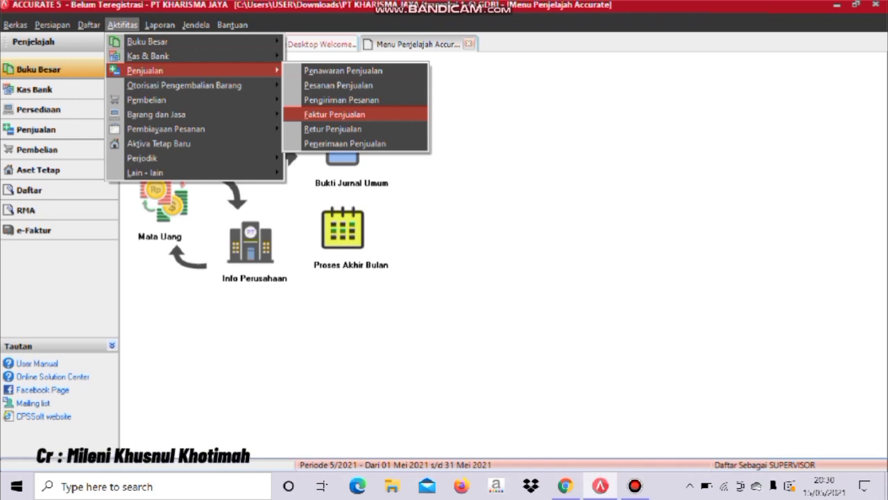
left_click(334, 114)
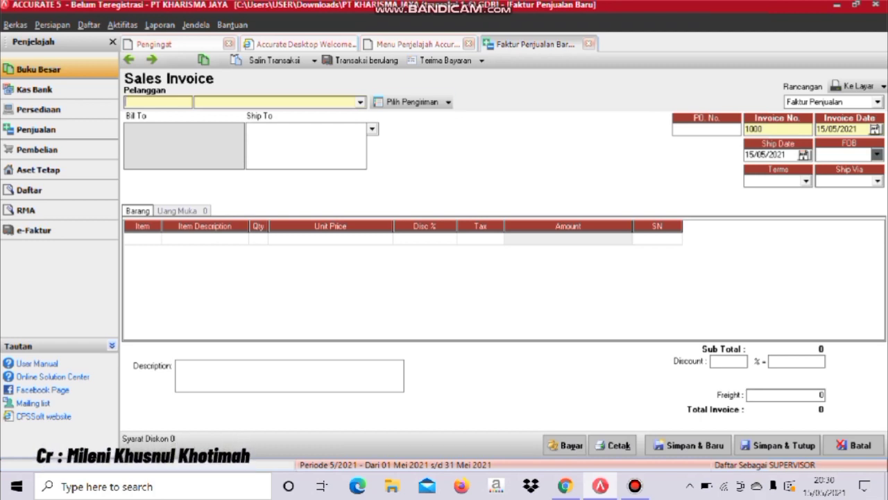
- Set customer PT. Abadi, invoice number AK/A-0124, and invoice and ship dates 14/04/2019
left_click(360, 102)
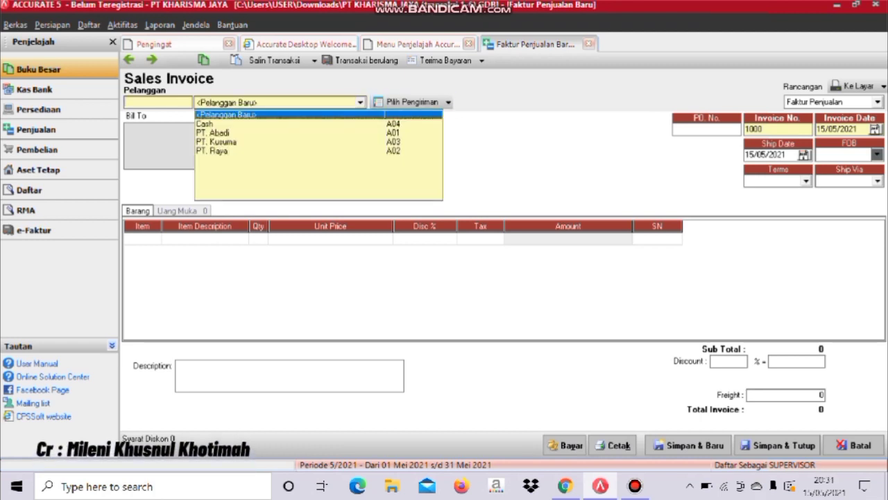
left_click(213, 133)
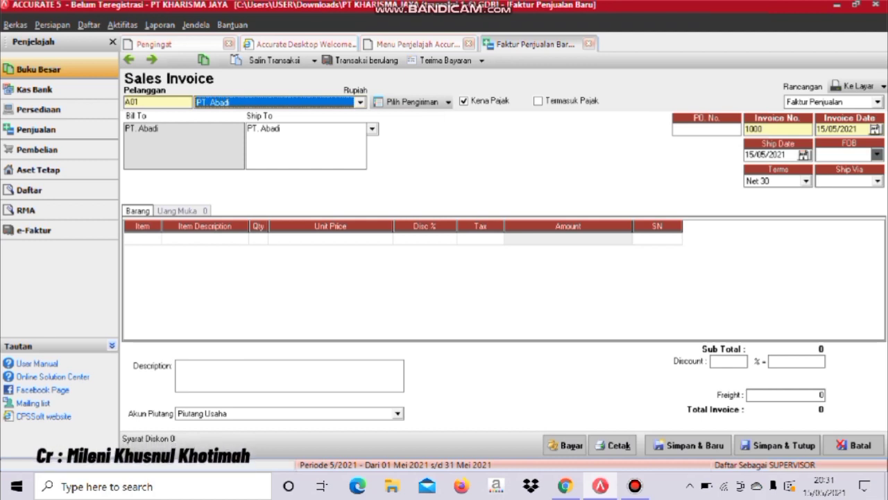
double_click(762, 129)
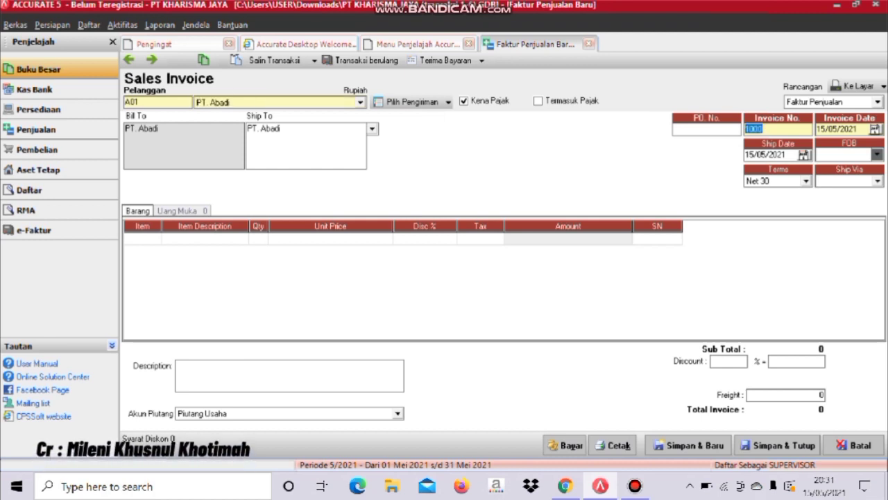
type("AK/")
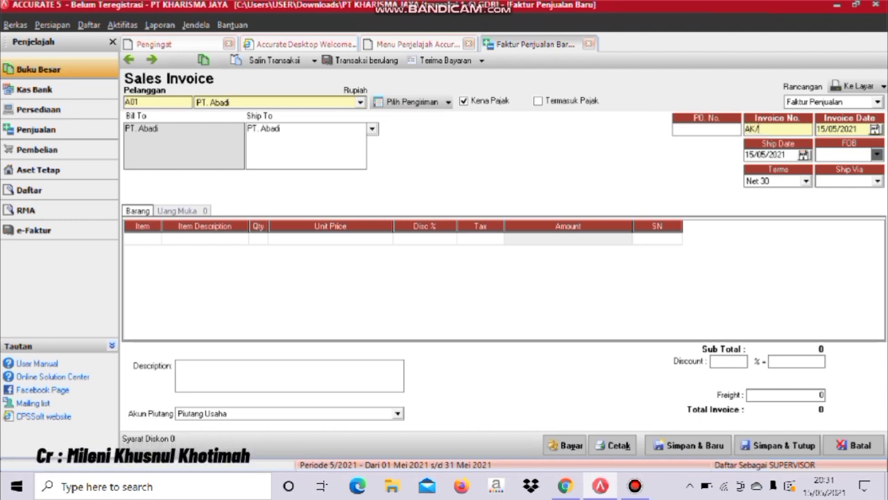
type("A-0124")
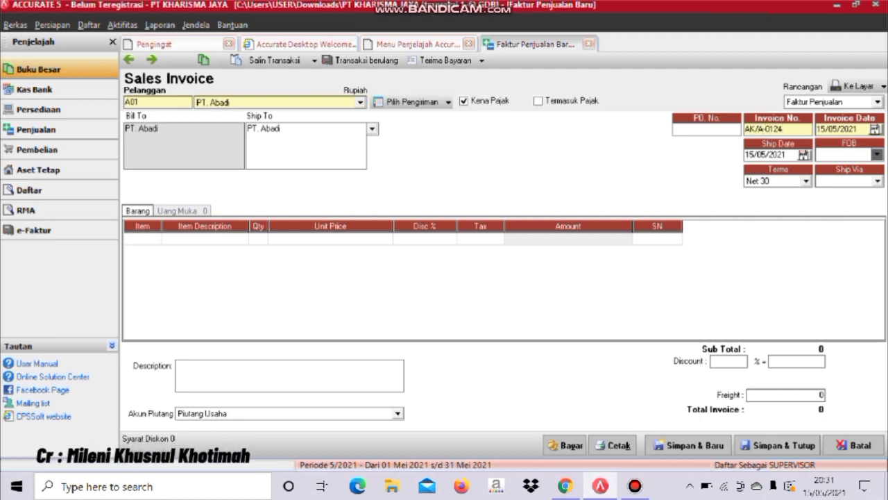
key("Tab")
type("19")
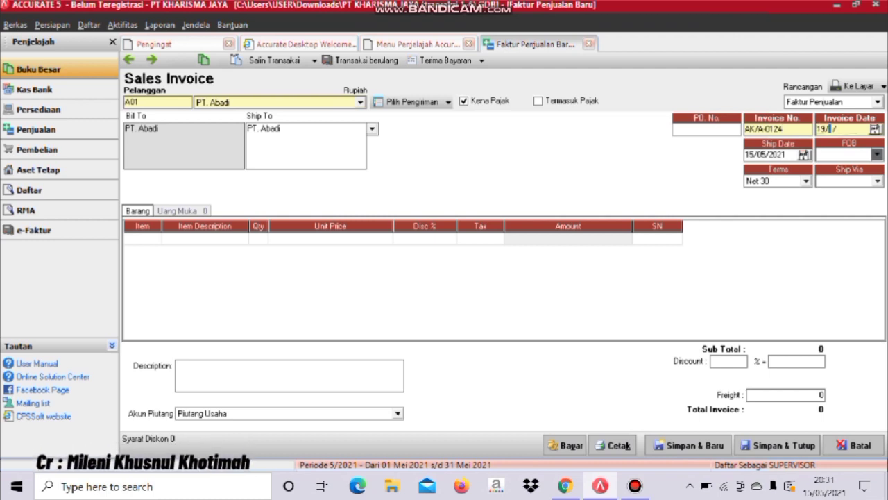
key("BackSpace")
type("4/04/2019")
key("Tab")
type("1")
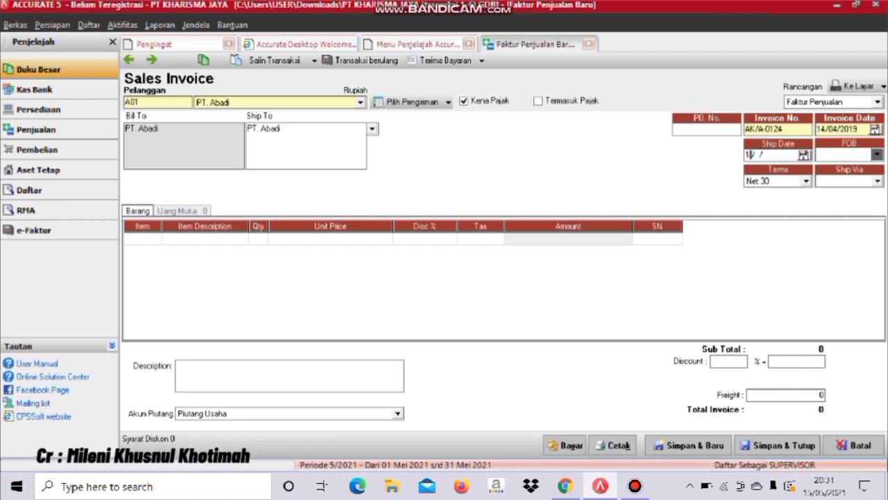
type("4/04/2019")
- Add a line of 20 C01 Kain Katun at Rp 35.000 each
left_click(142, 238)
left_click(155, 237)
left_click(266, 162)
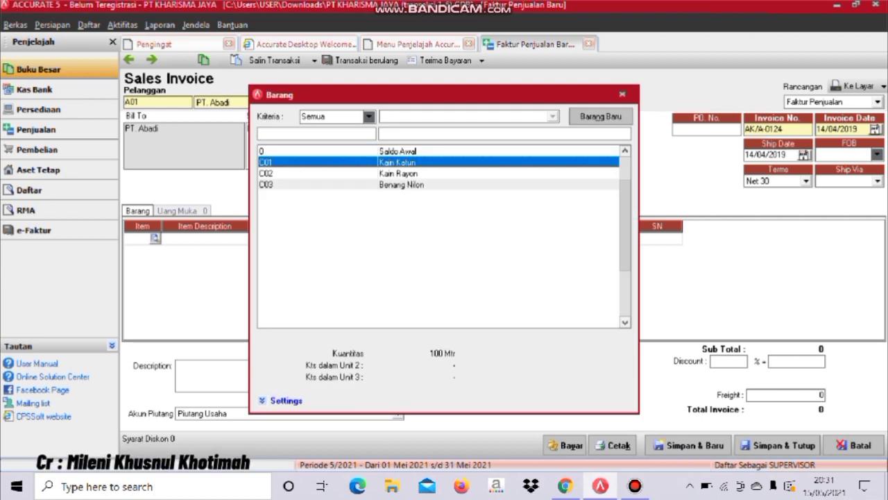
key("Return")
key("Tab")
type("20")
key("Tab")
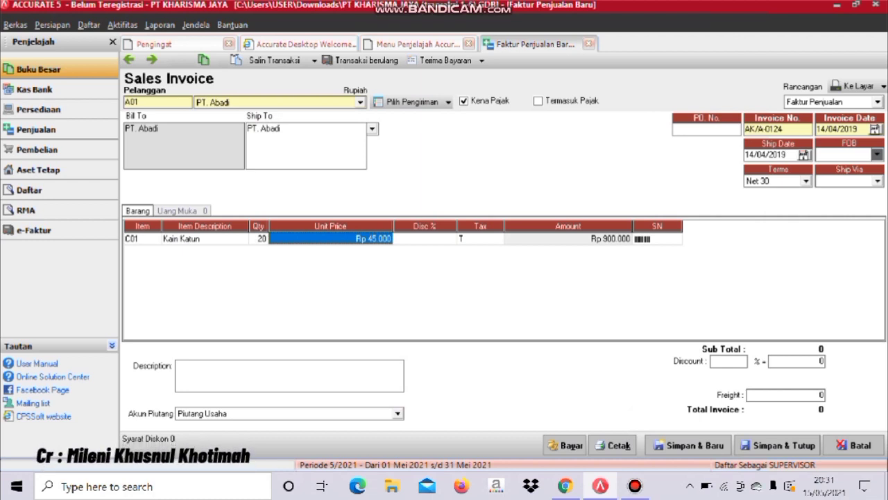
type("35000")
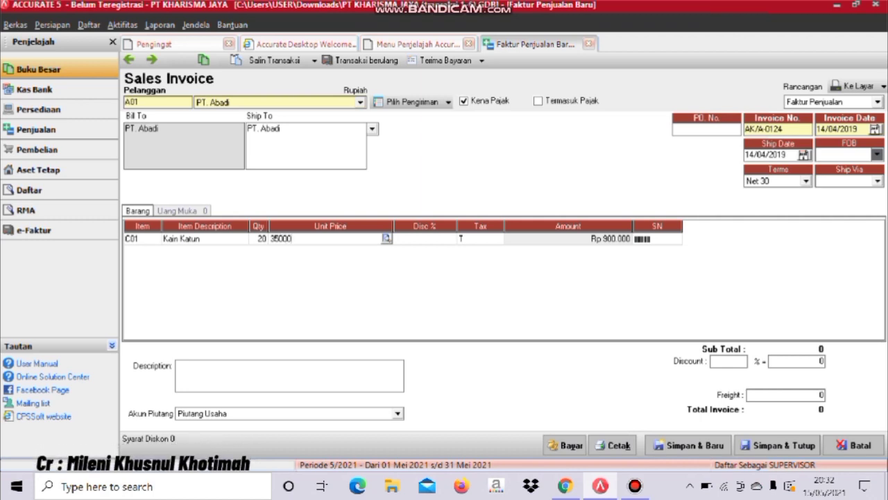
key("Tab")
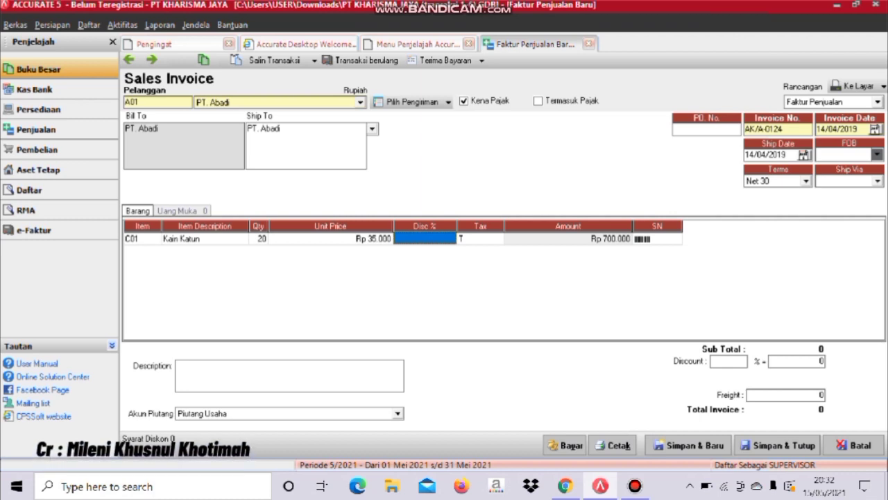
key("Tab")
key("Tab")
key("Tab")
key("Tab")
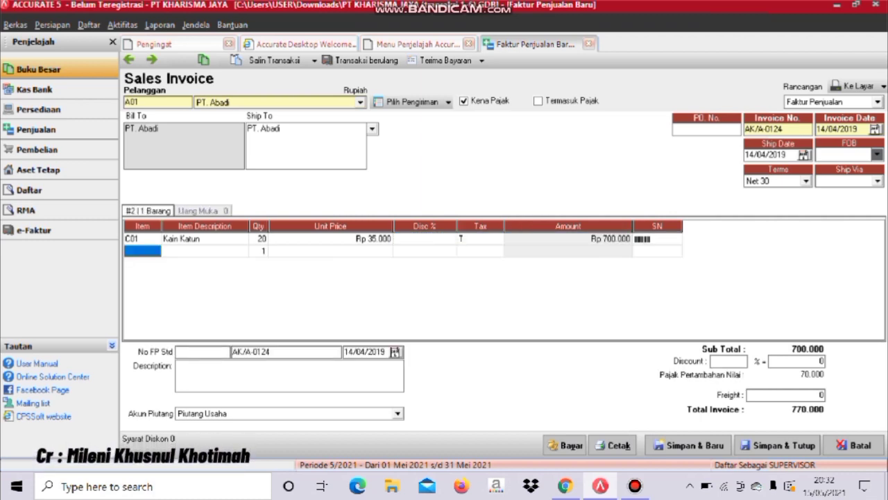
- Delete the empty second invoice line, then save the invoice and record its payment
key("shift+F10")
key("Down")
key("Down")
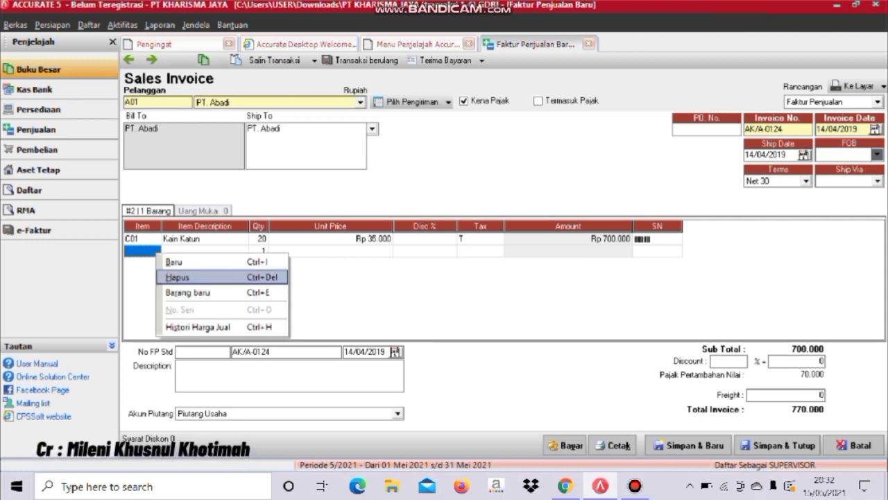
key("Return")
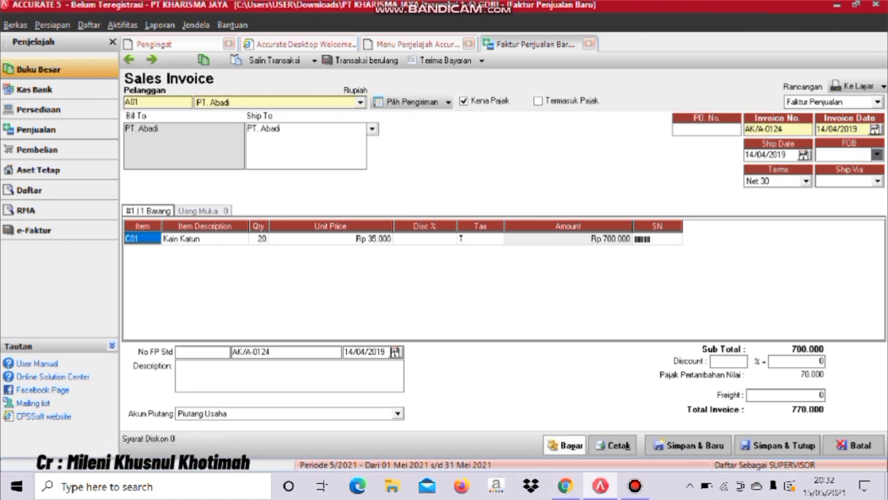
left_click(564, 445)
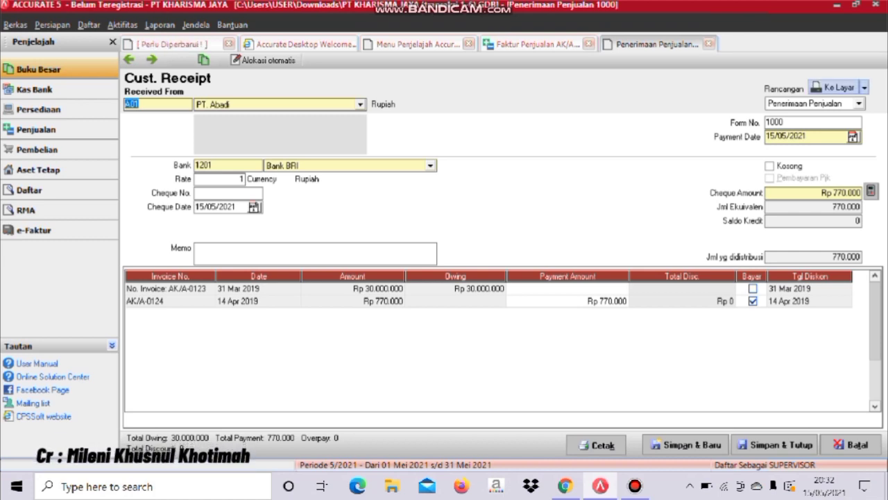
- Save and preview the PT. Abadi receipt, then save and close it and the paid invoice AK/A-0124
left_click(838, 87)
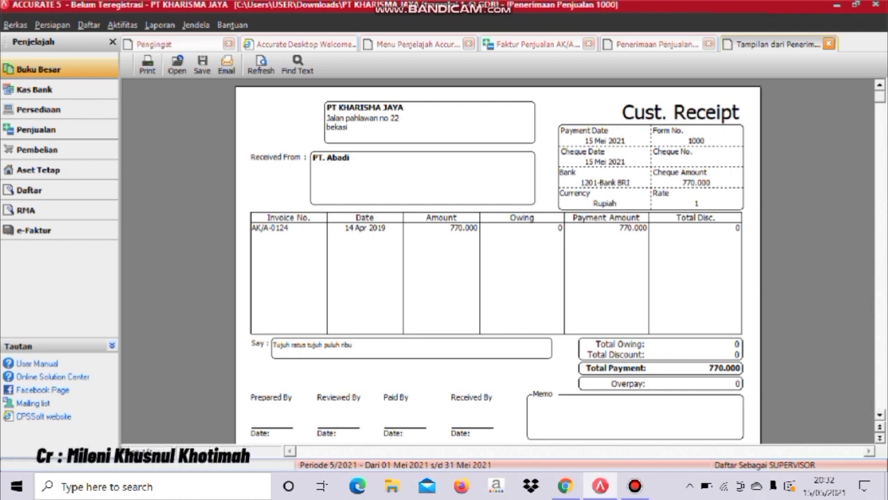
left_click(828, 44)
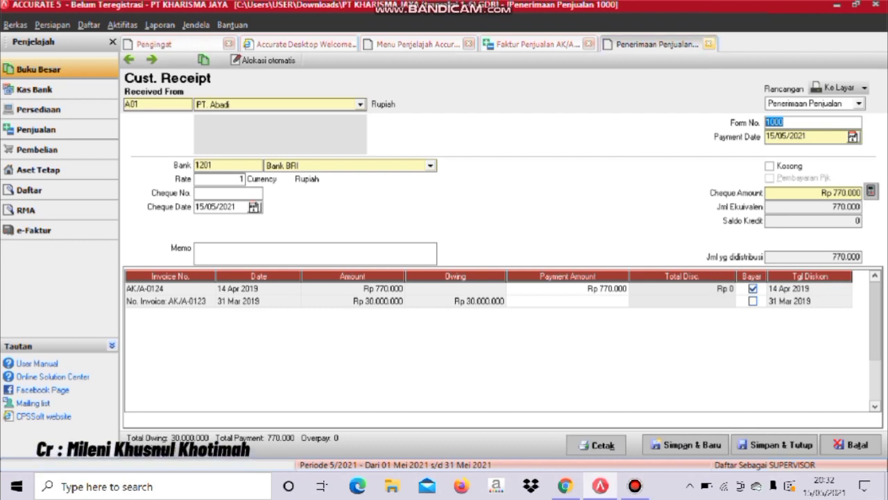
left_click(776, 444)
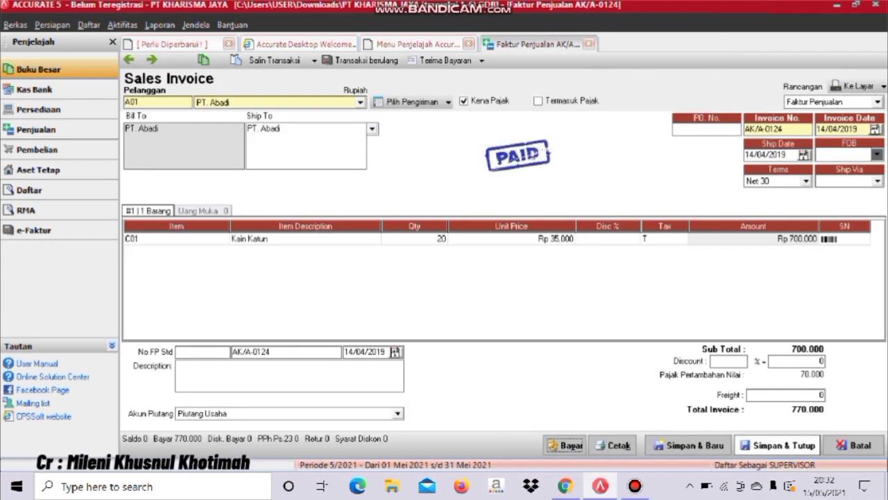
left_click(776, 445)
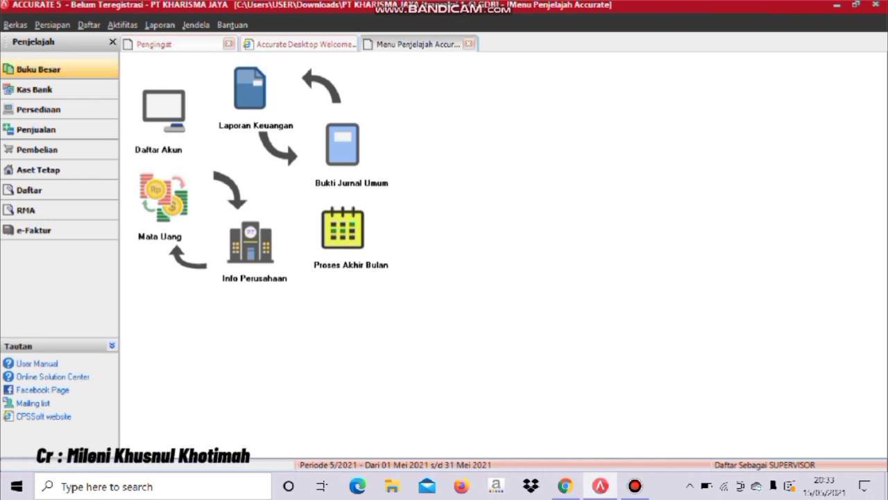
- Start a new purchase invoice with PT. Oxyln as the vendor
key("Down")
key("Down")
key("Down")
key("Down")
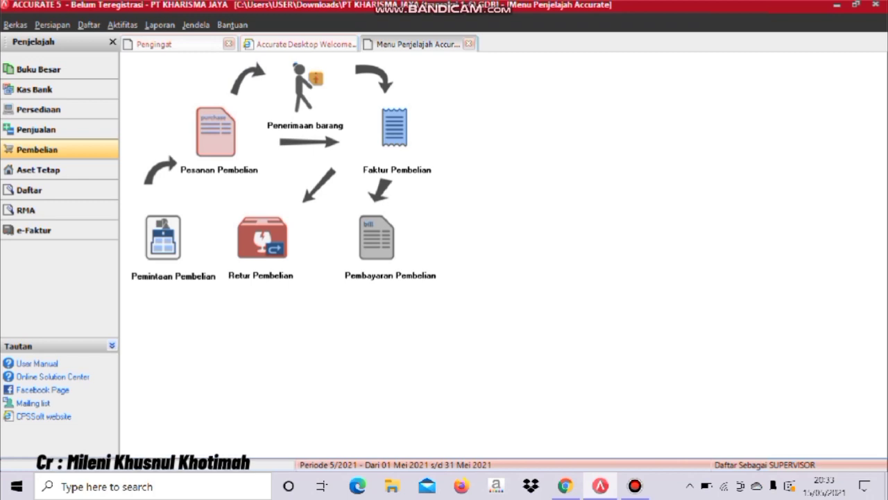
left_click(395, 129)
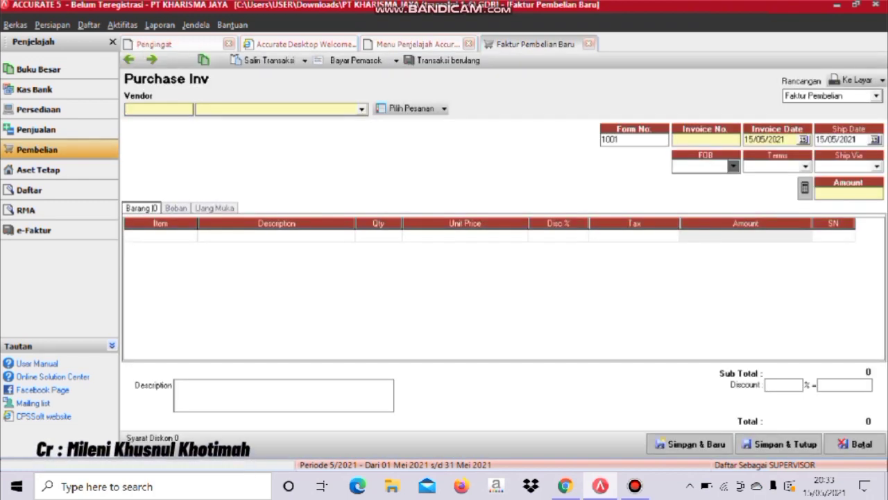
left_click(362, 110)
key("Down")
key("Down")
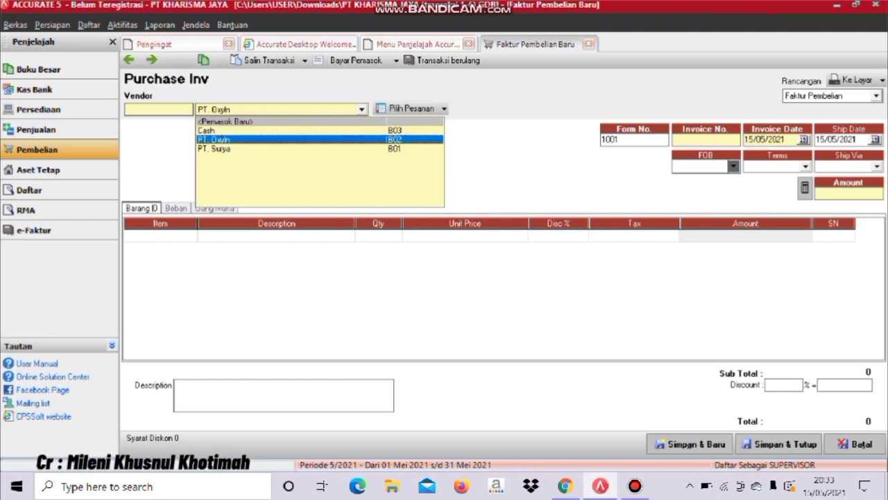
key("Return")
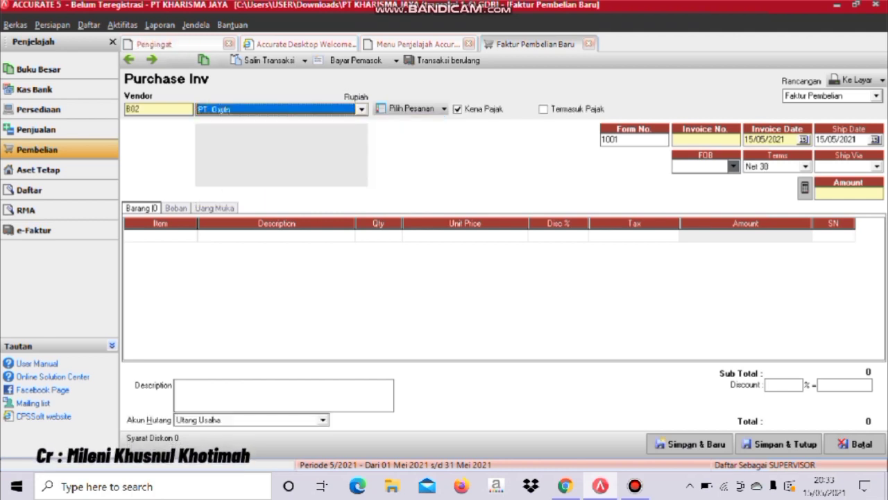
- Enter invoice number Oxy-0555 and set the invoice and ship dates to 15/04/2019
left_click(706, 140)
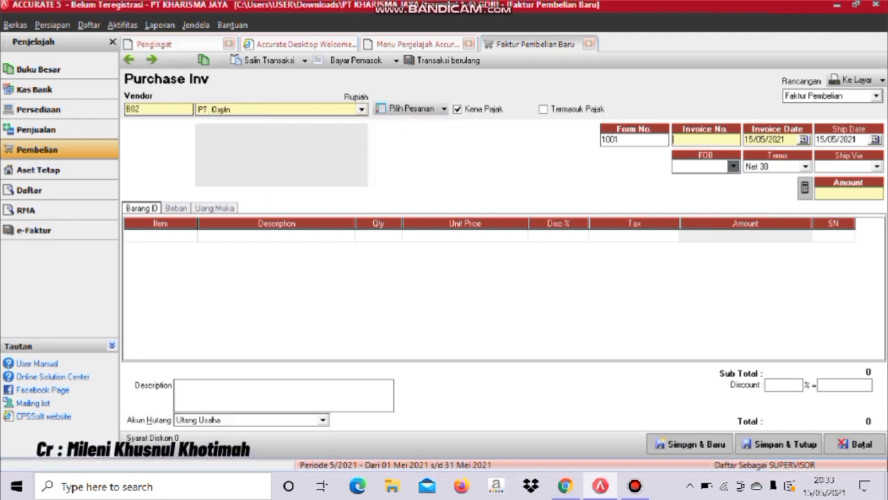
type("00yl")
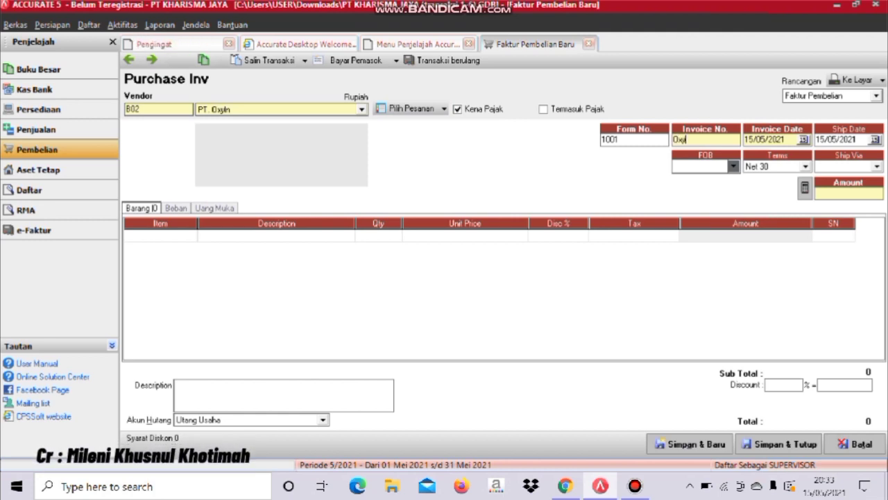
type("-0555")
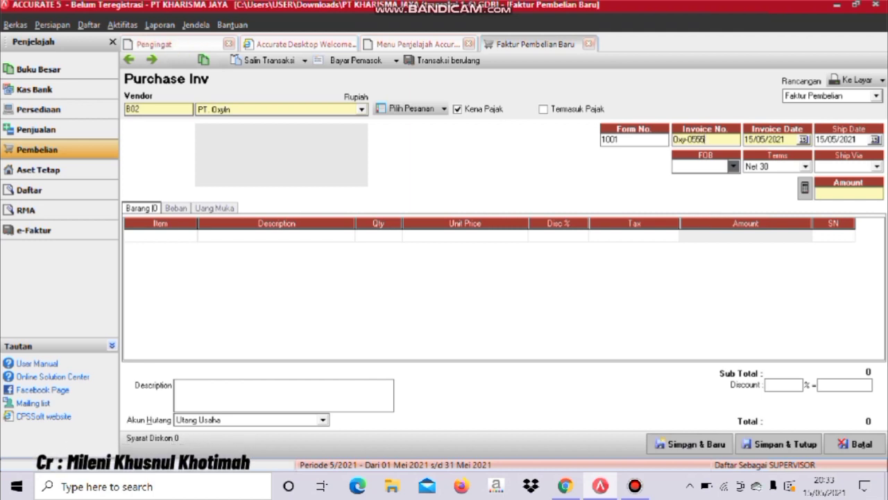
key("Tab")
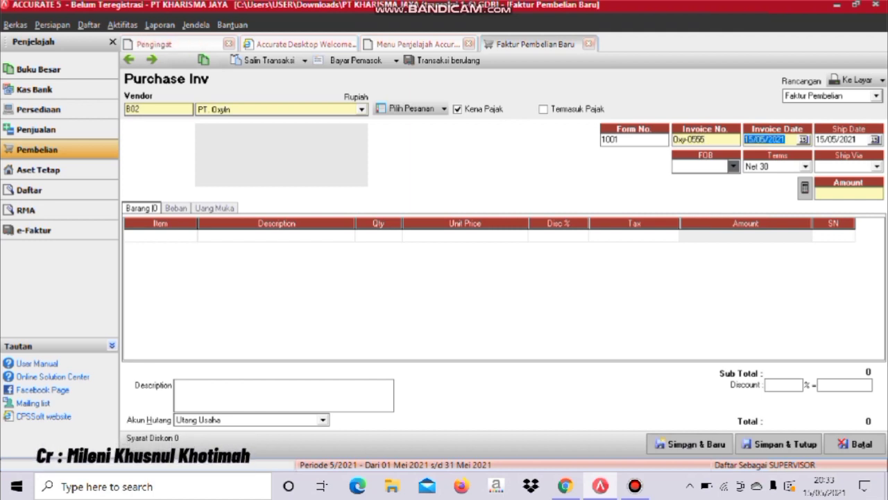
type("15/04/2019")
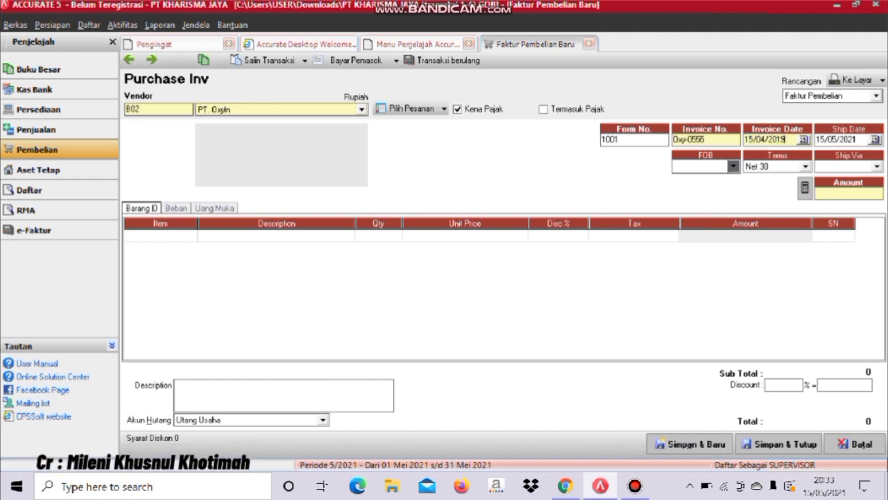
key("Tab")
type("15/04/2019")
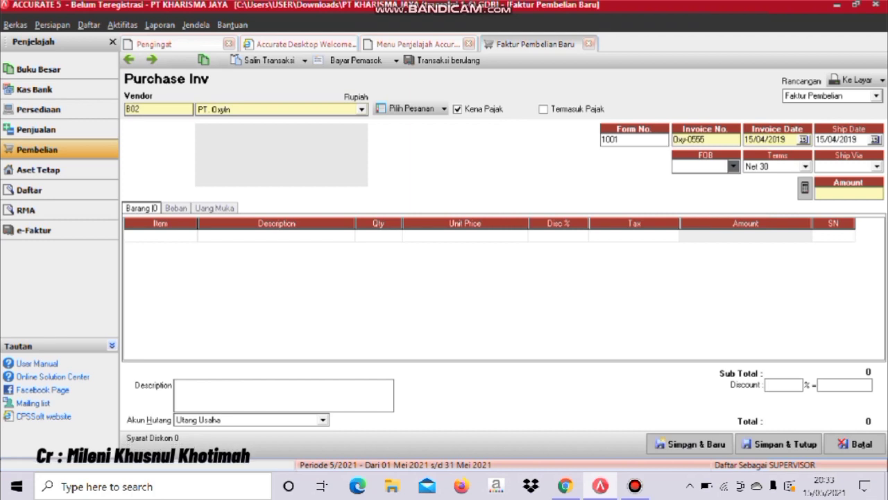
left_click(156, 236)
left_click(192, 236)
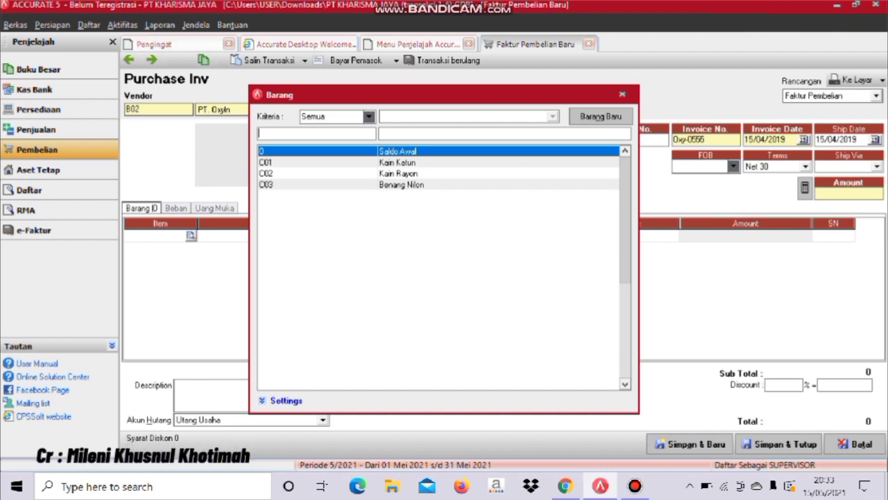
- Add item C03 Benang Nilon with quantity 50, unit price 10000 and tax code T
left_click(398, 162)
key("Down")
key("Down")
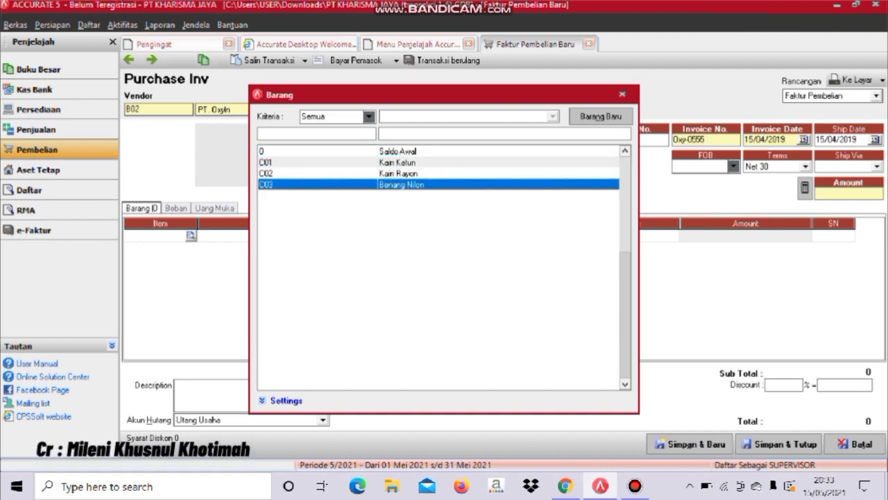
key("Return")
left_click(379, 236)
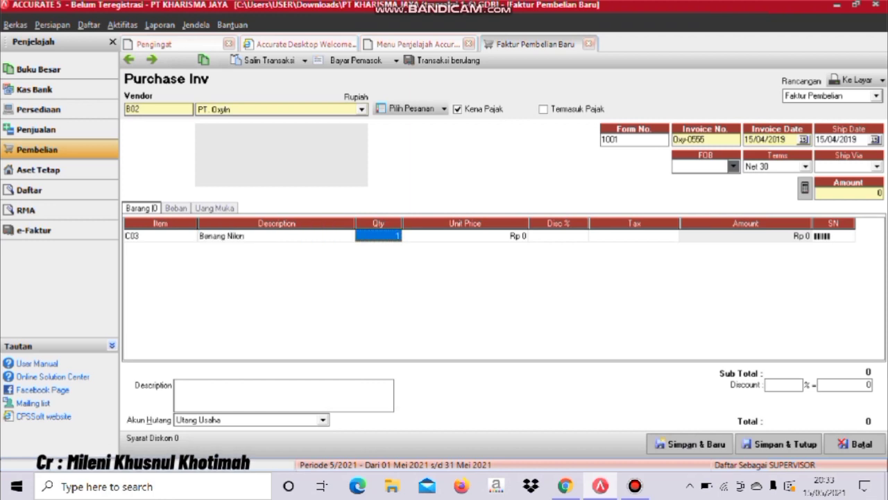
type("50")
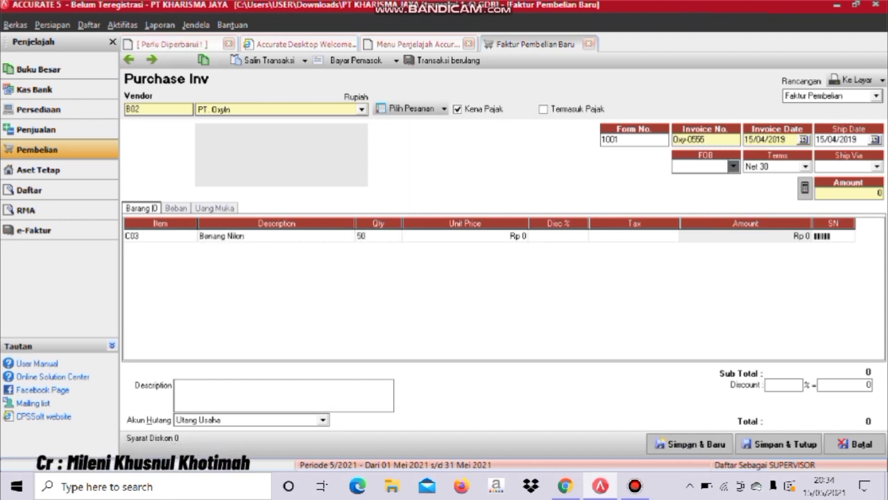
key("Tab")
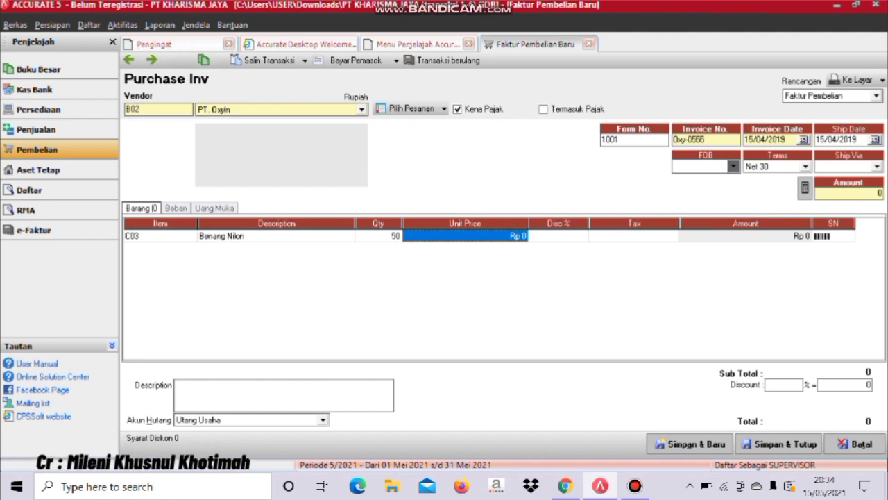
type("10000")
key("Tab")
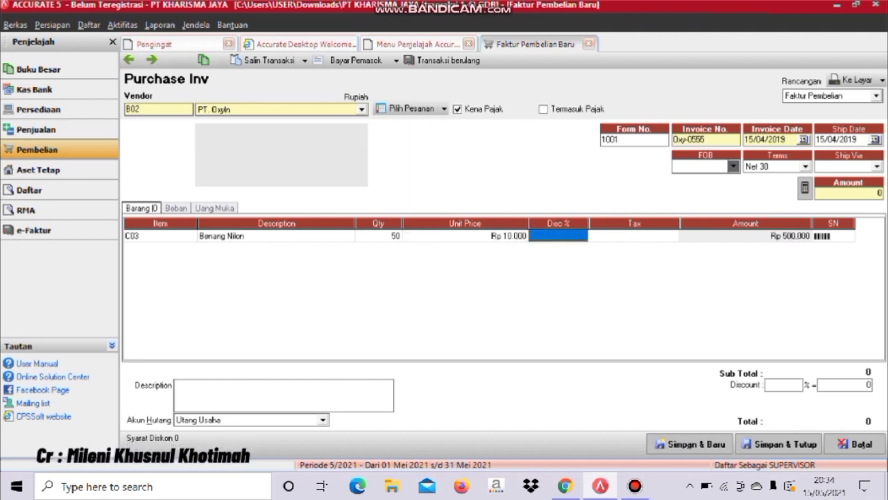
key("Tab")
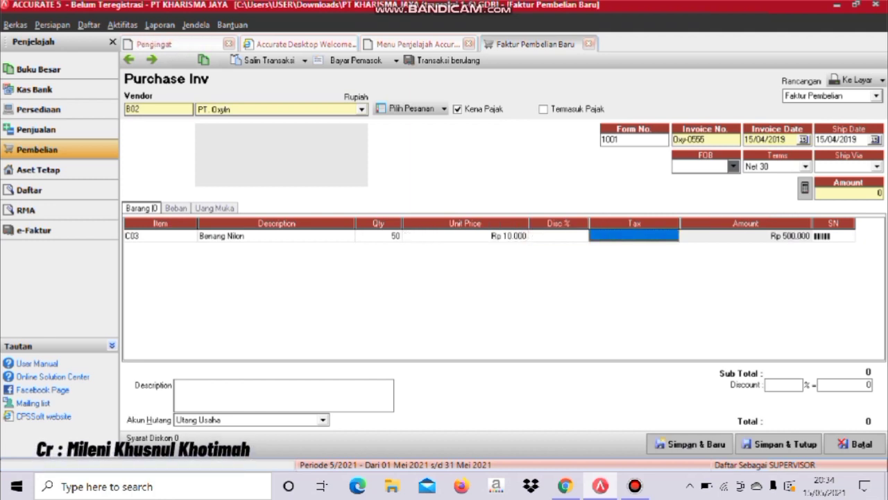
type("T")
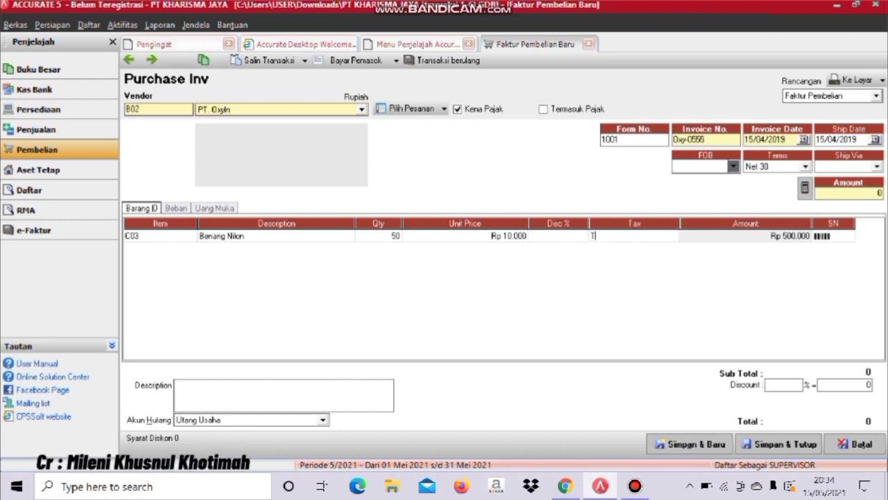
key("Tab")
key("Tab")
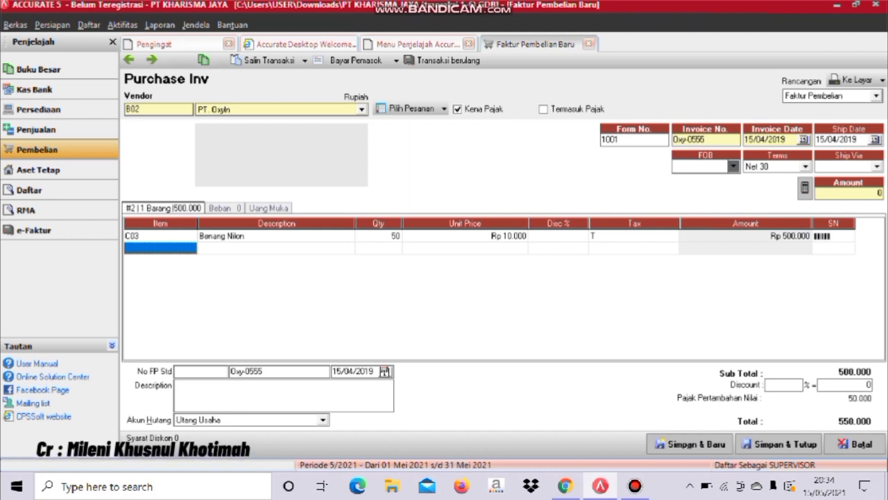
- Delete the empty second item row and save purchase invoice Oxy-0555
right_click(177, 248)
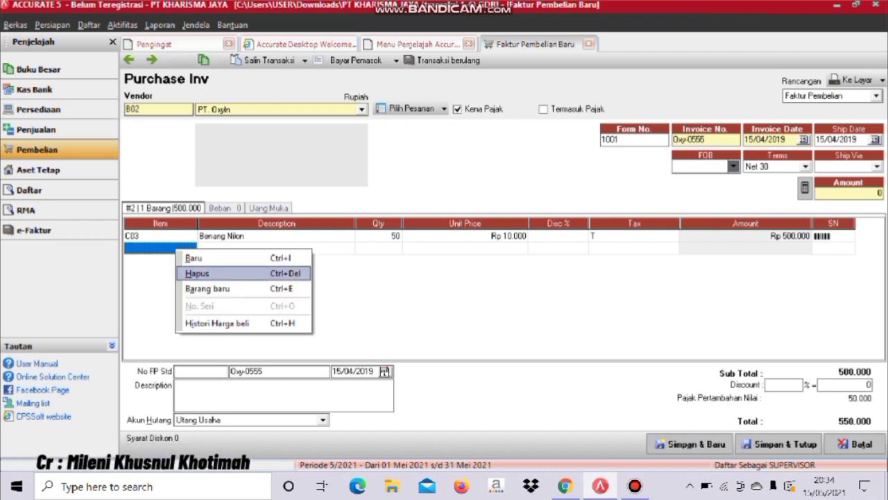
left_click(201, 274)
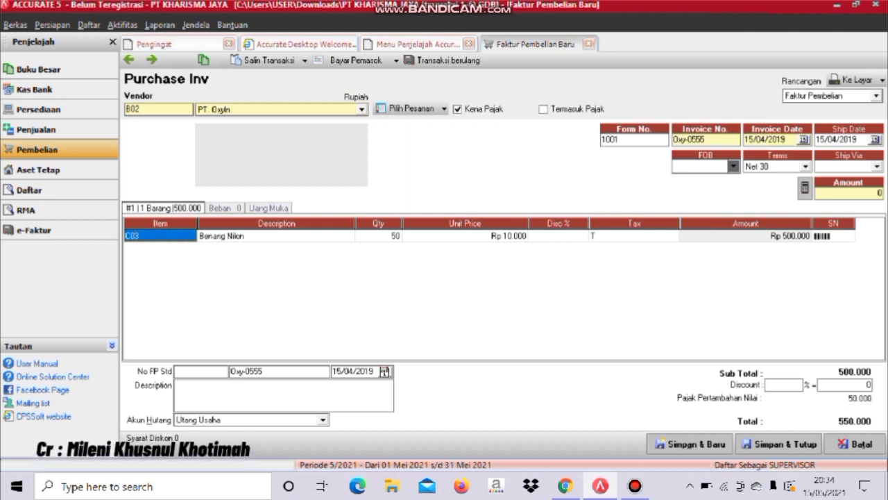
key("ctrl+s")
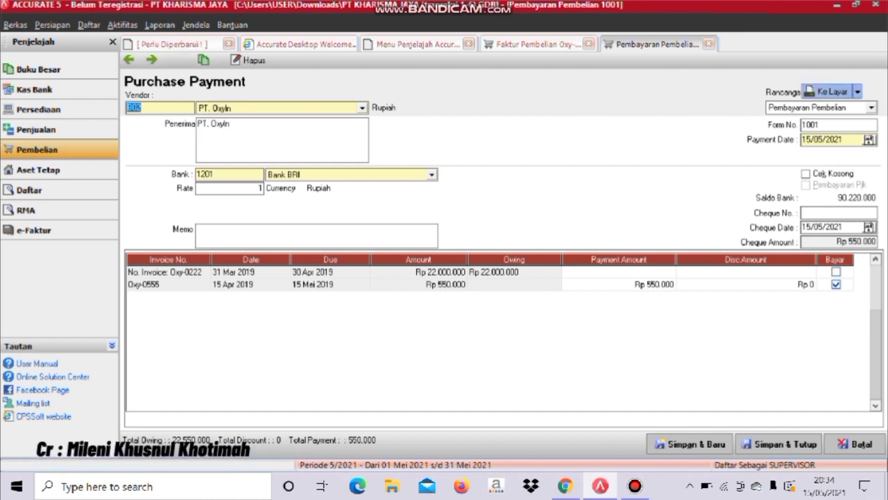
- Preview the Rp 550.000 purchase payment, then close the payment and invoice Oxy-0555
left_click(829, 91)
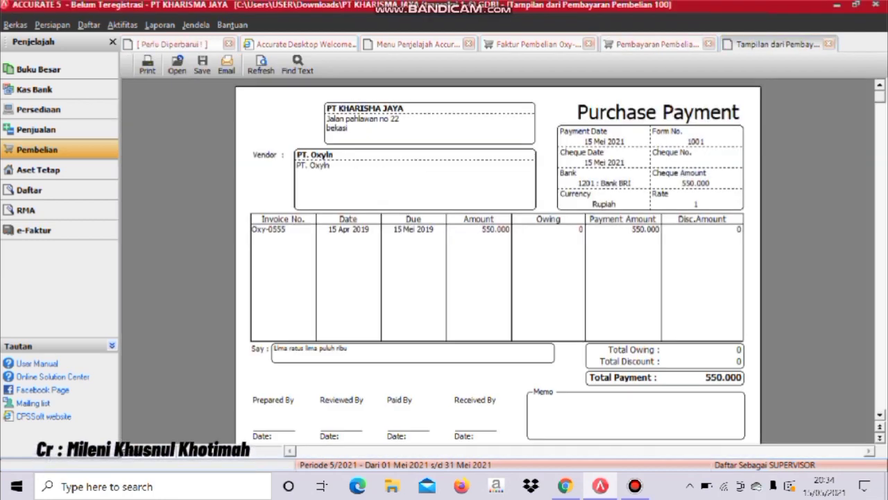
left_click(829, 44)
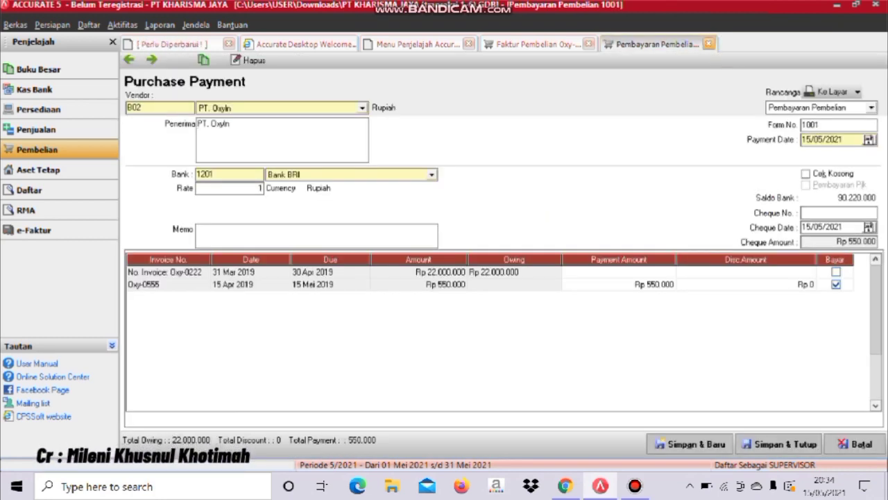
left_click(708, 44)
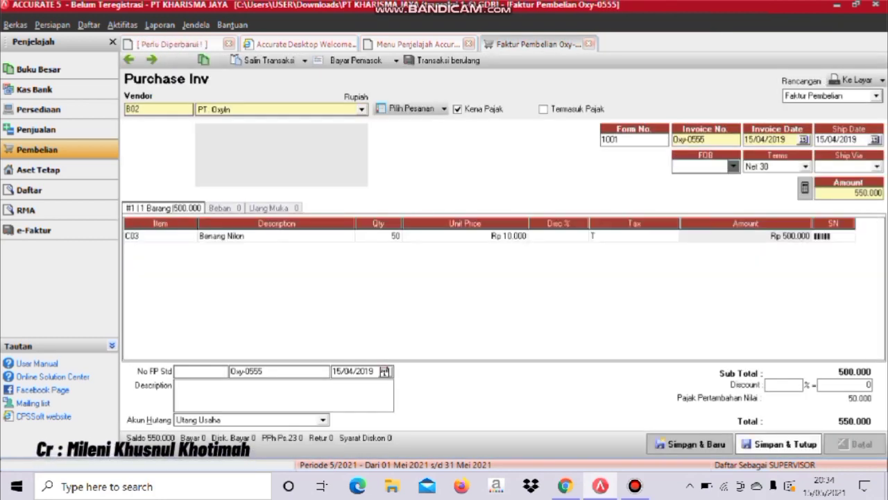
key("ctrl+F4")
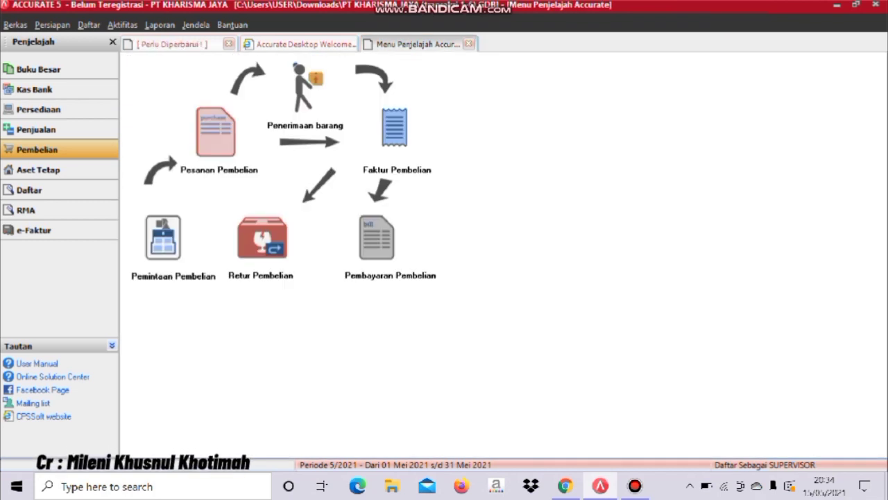
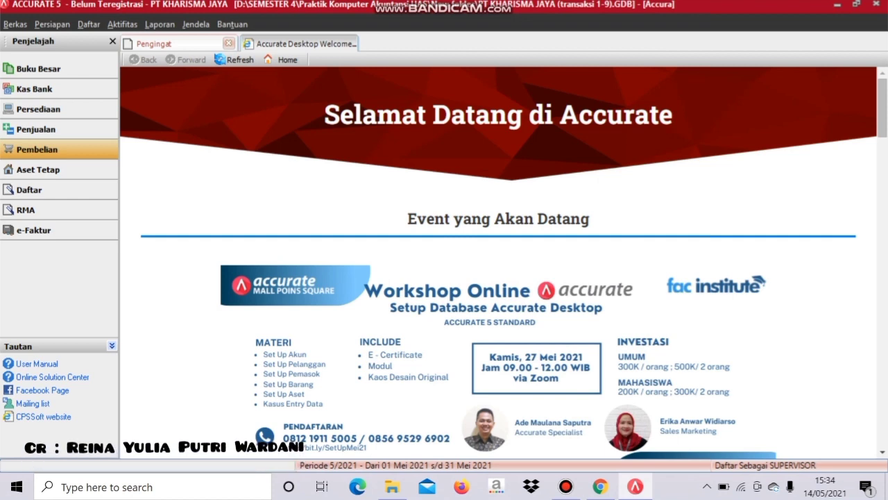
- Start a new purchase invoice for vendor Cash with invoice number CS-0111
left_click(37, 149)
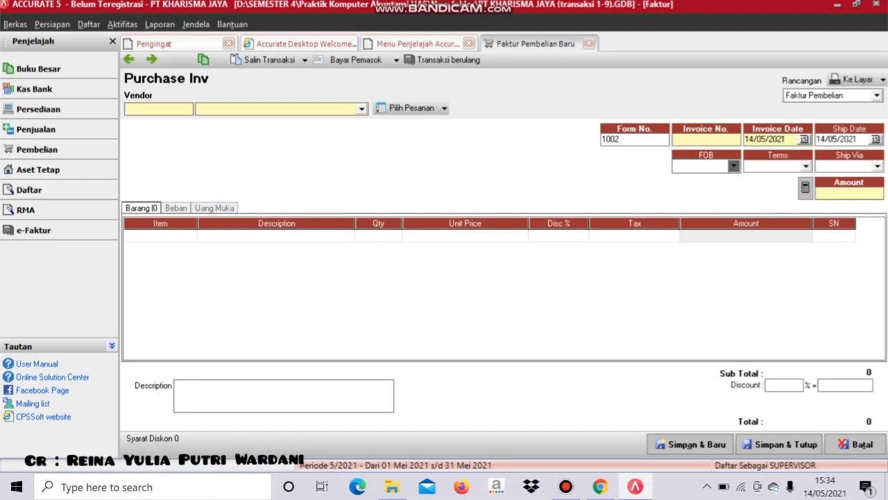
key("alt+Down")
key("Down")
key("Return")
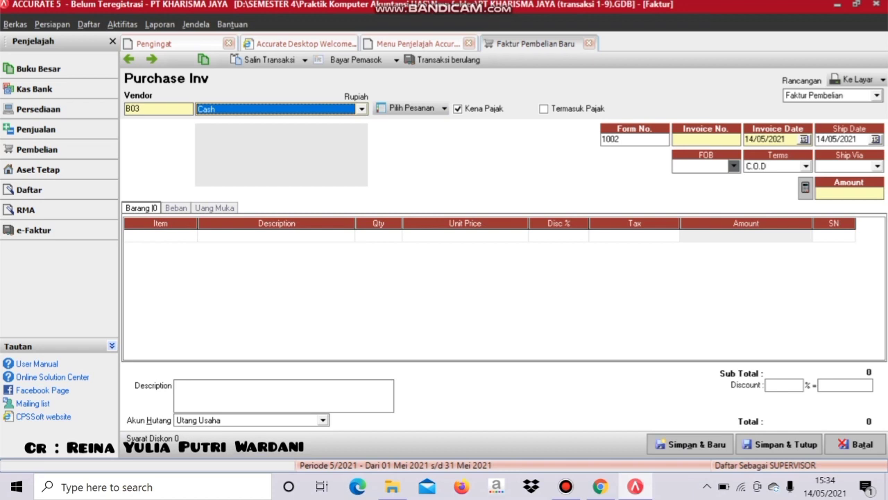
left_click(705, 138)
type("CS-0111")
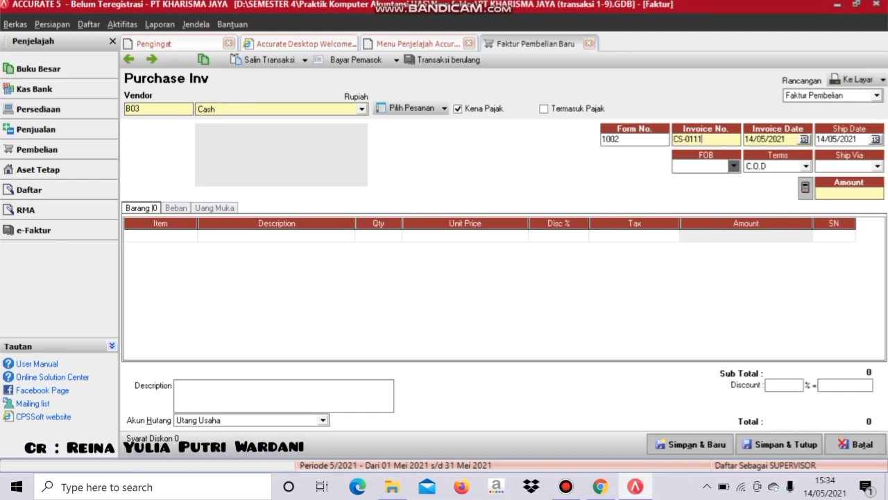
- Set the invoice date and ship date to 20/04/2019
key("Tab")
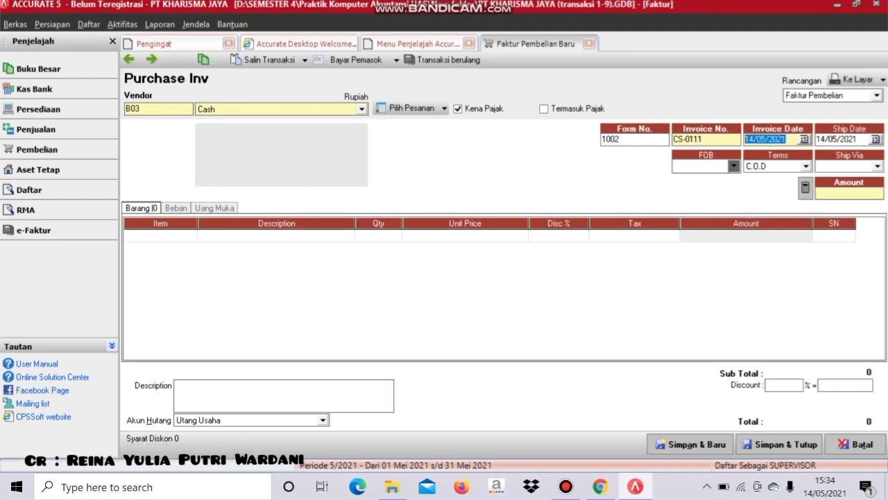
type("20")
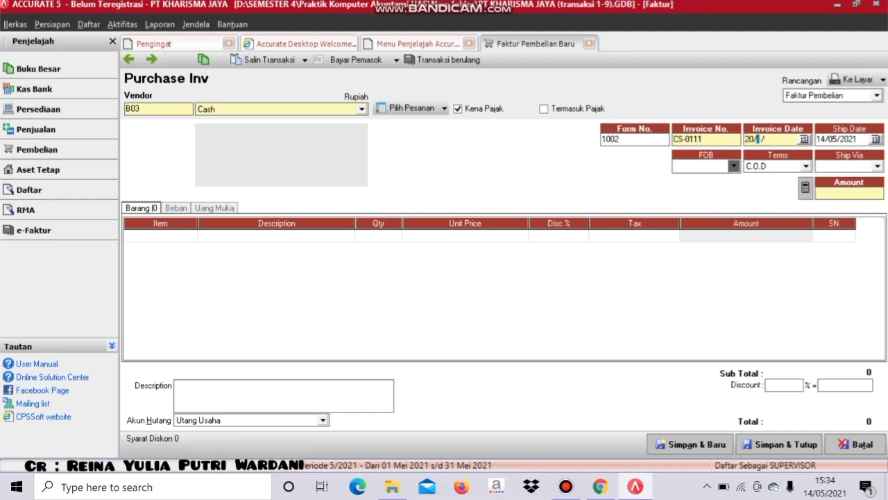
type("1")
type("420")
type("19")
key("Tab")
type("20/04/201")
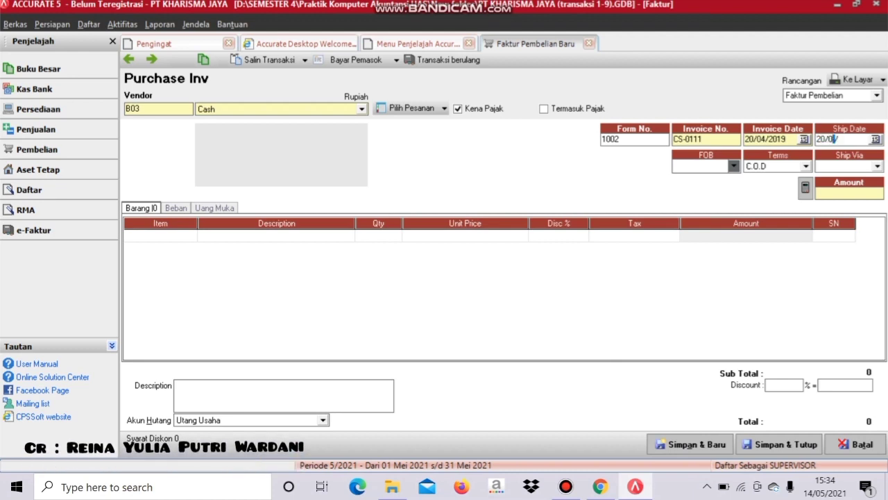
type("9")
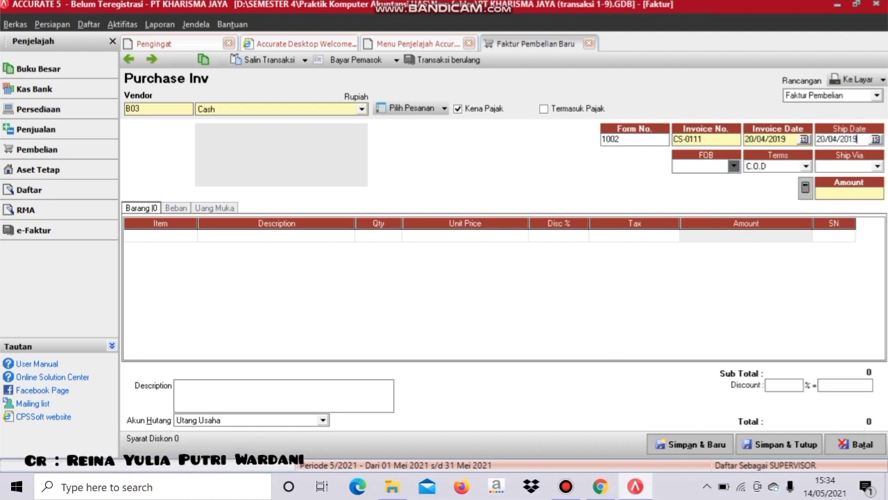
left_click(157, 236)
- Add 50 units of C02 Kain Rayon at Rp 25.000 with tax code T, and delete the empty row
left_click(191, 235)
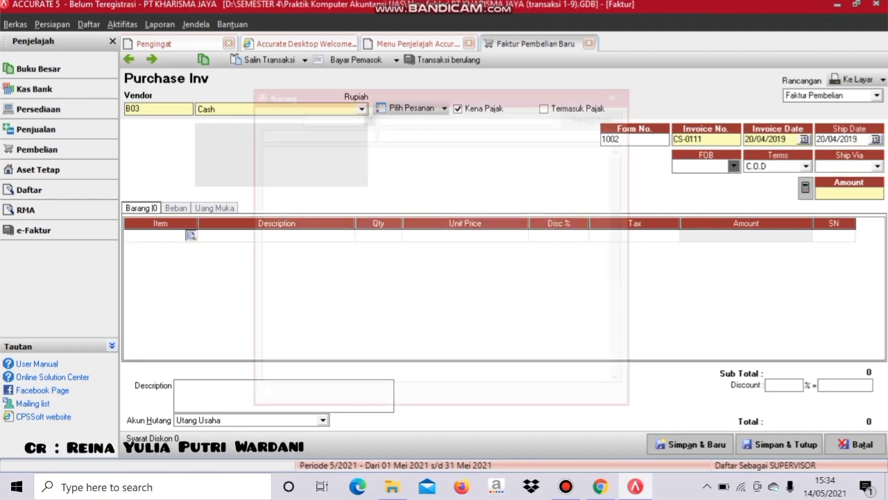
left_click(319, 173)
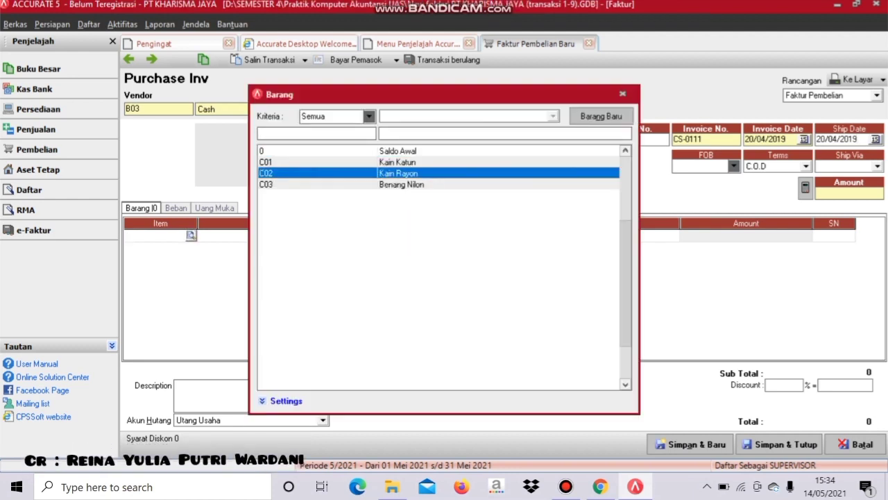
key("Return")
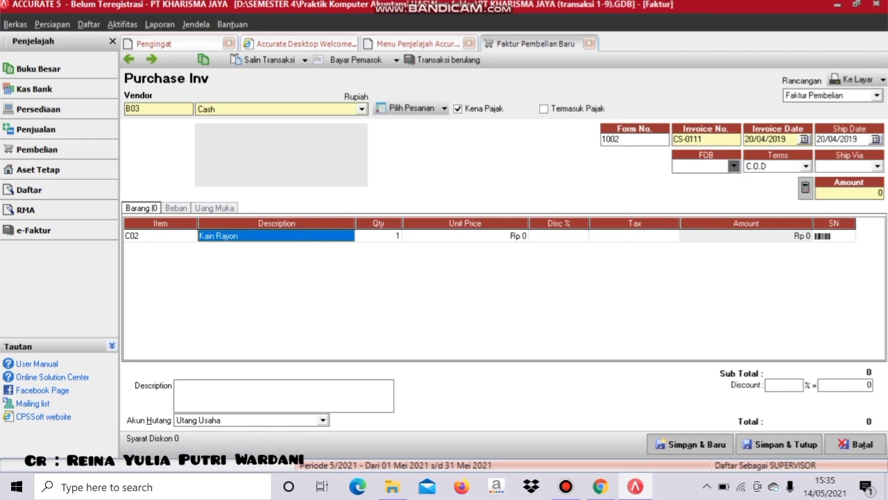
left_click(378, 235)
type("50")
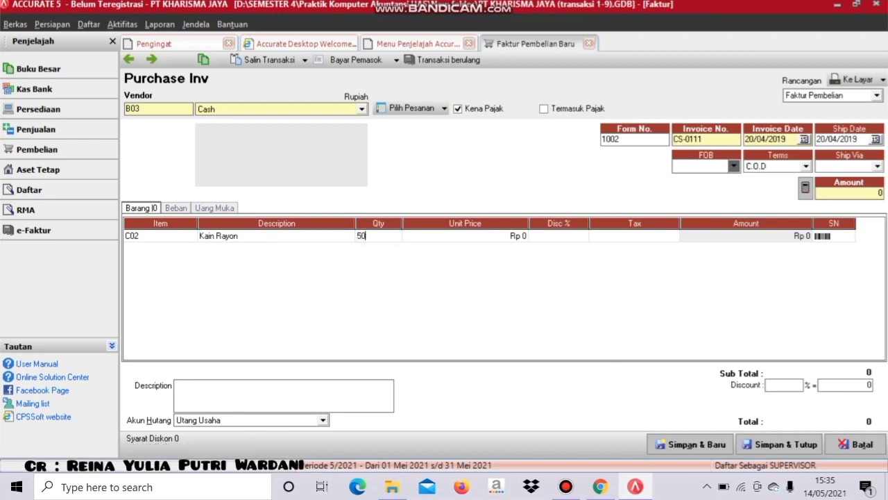
key("Tab")
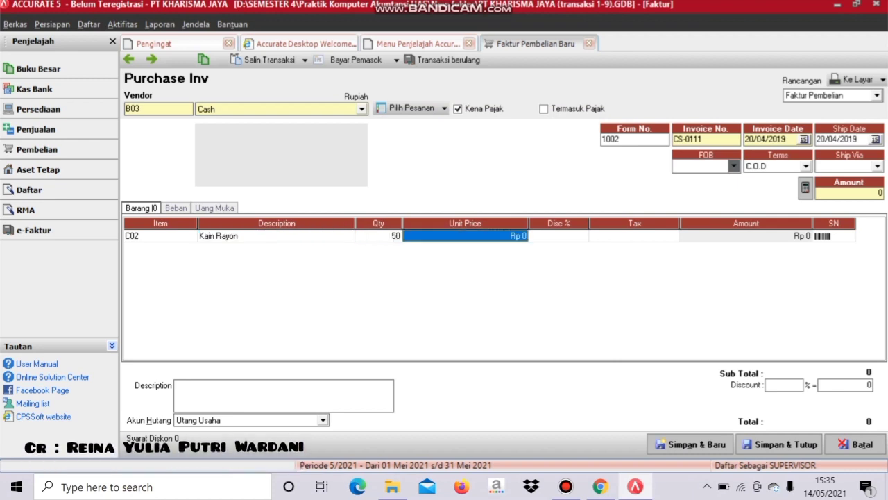
type("25000")
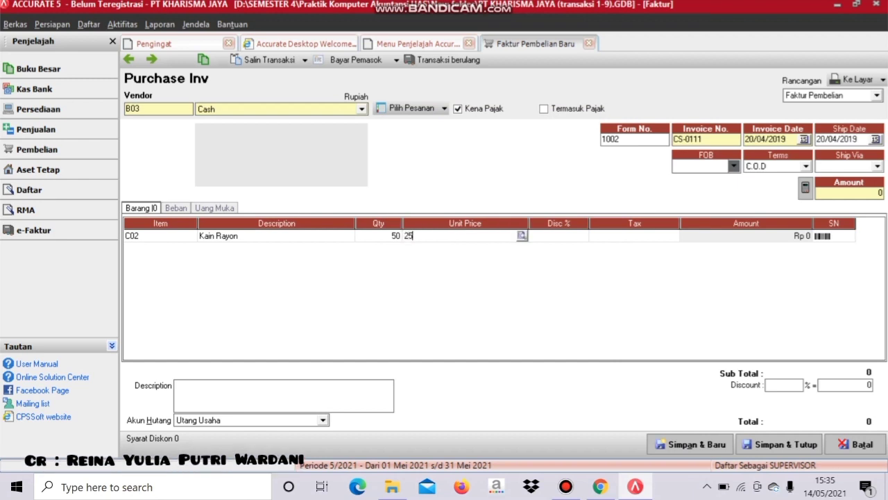
key("Tab")
key("Tab")
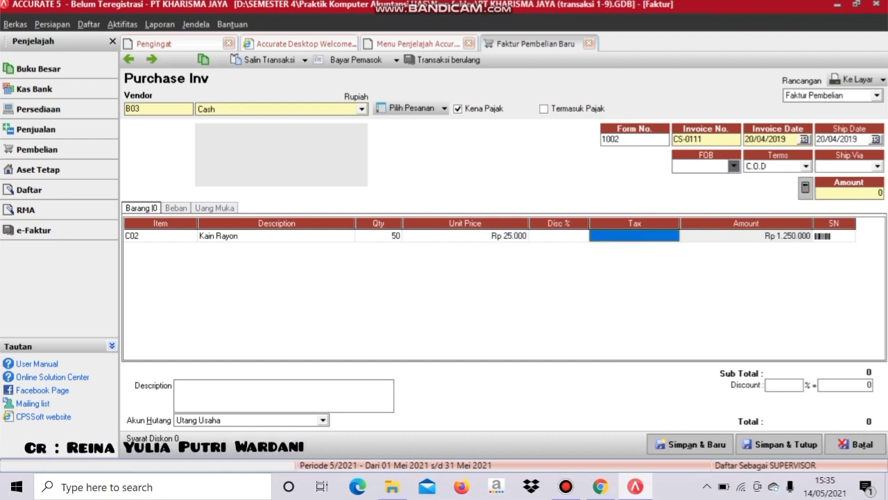
type("T")
key("Tab")
key("Tab")
key("Tab")
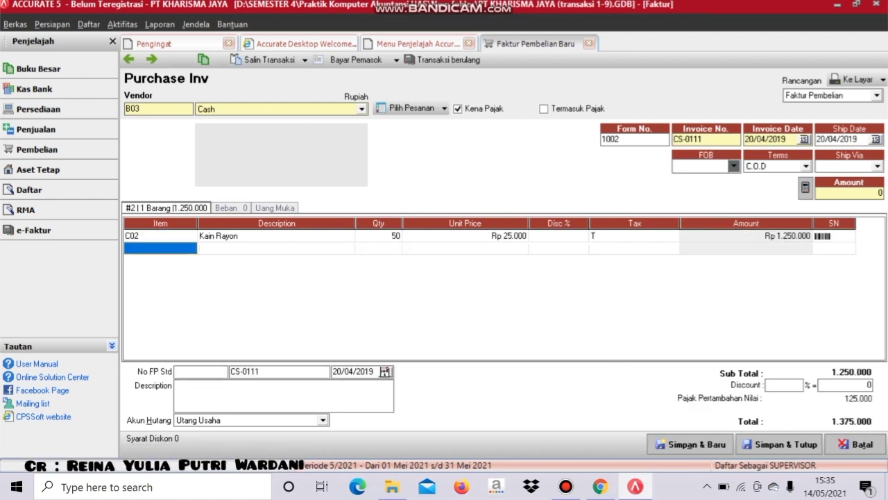
right_click(142, 247)
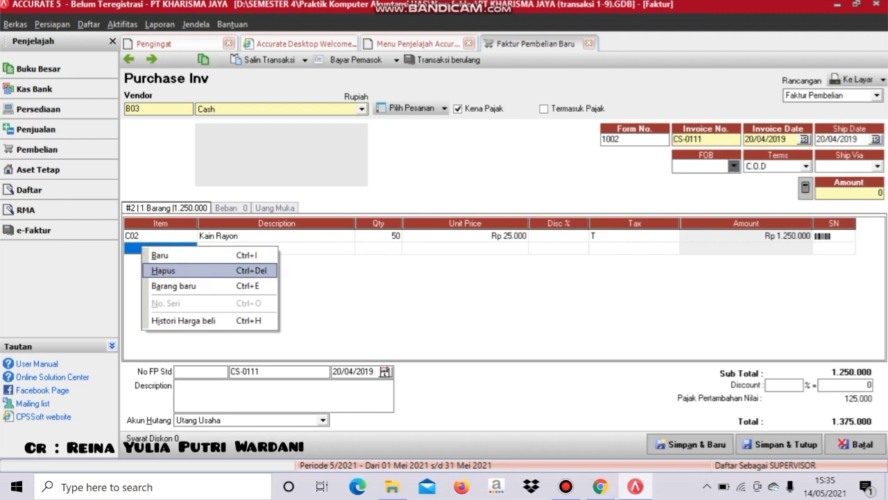
left_click(163, 270)
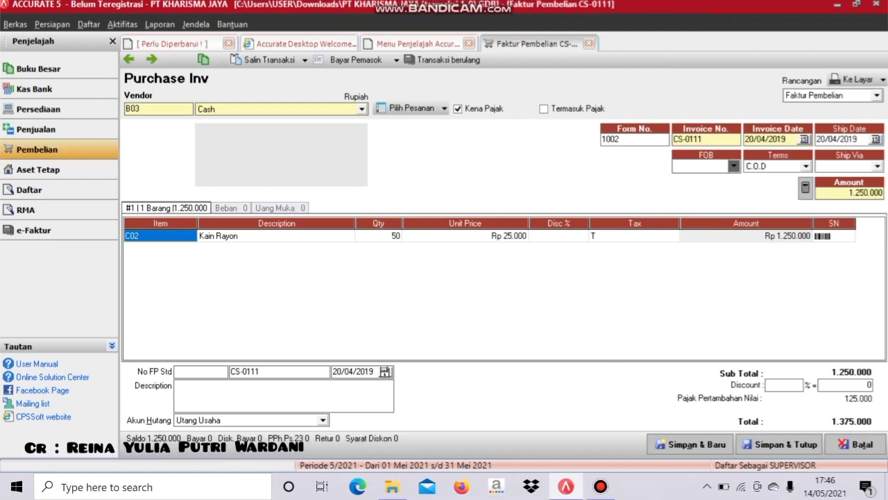
- Start paying invoice CS-0111 with memo 'Membeli kain rayon 50 meter secara tunai dari Bank BRI'
left_click(355, 60)
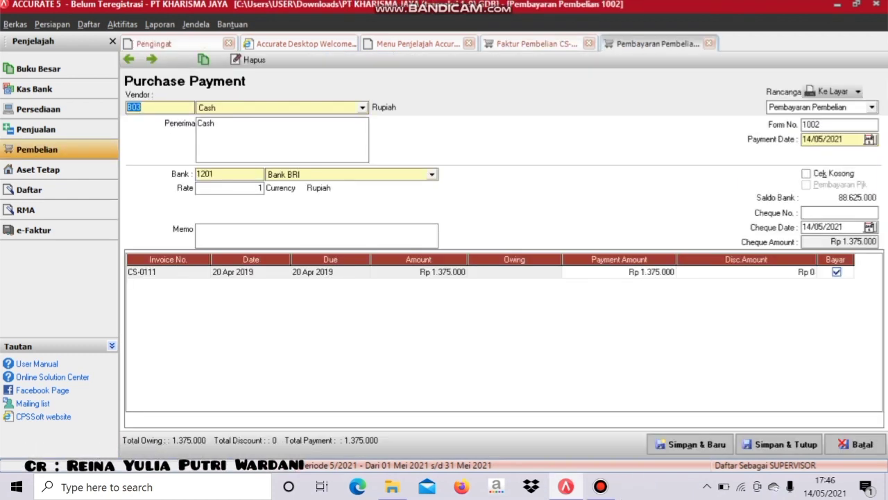
left_click(236, 232)
type("M")
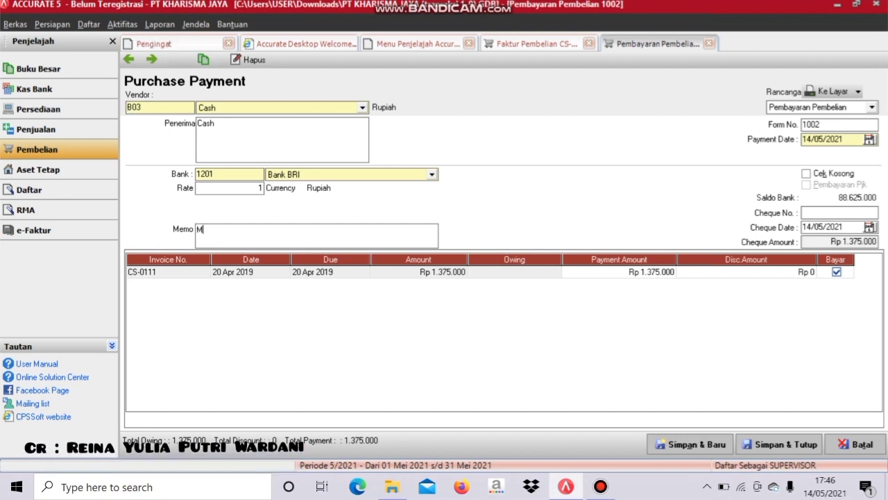
type("embel")
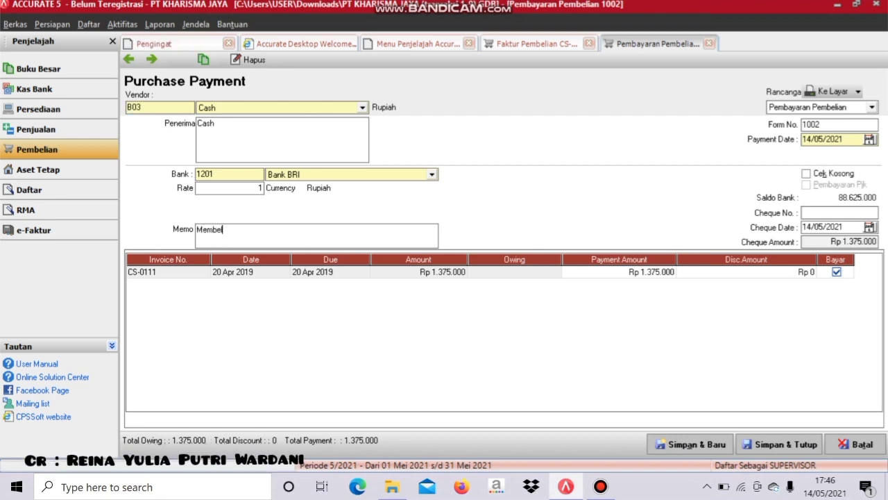
type("i kain rayo")
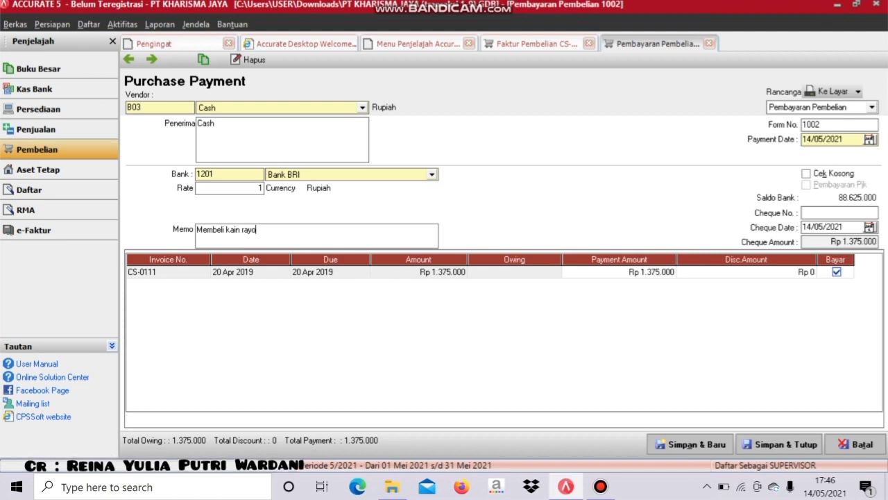
type("n 50 ")
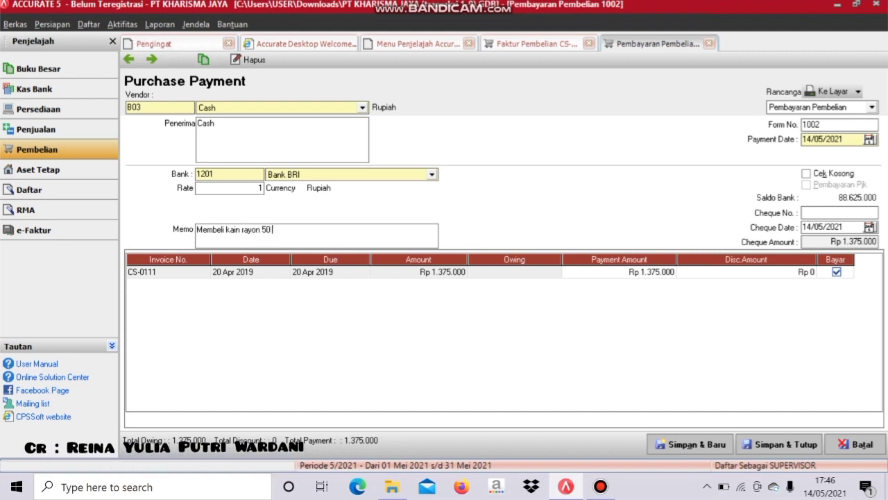
type("meter secara ")
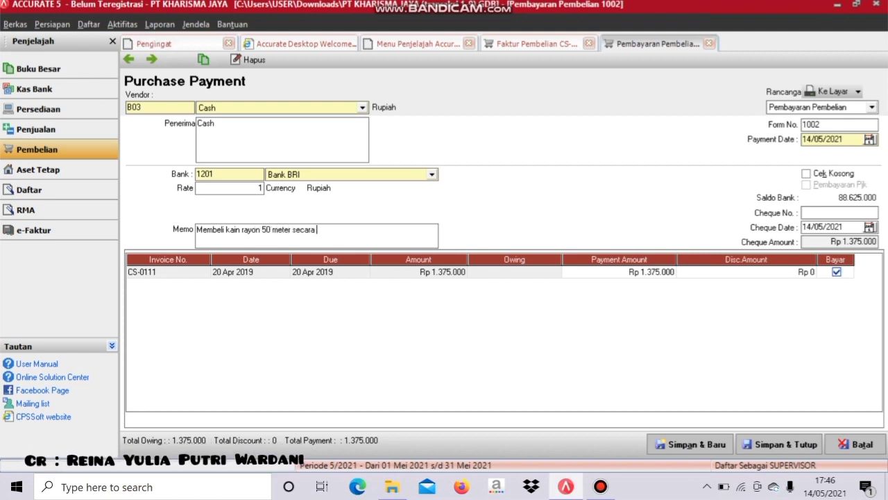
type("tunai dari Bank BRI")
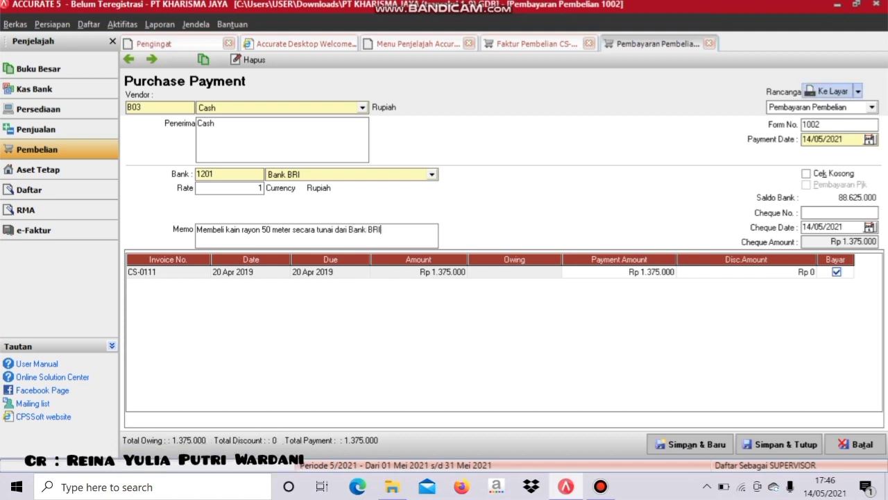
- Set both the payment date and the cheque date to 20/04/2019
left_click_drag(845, 139, 803, 140)
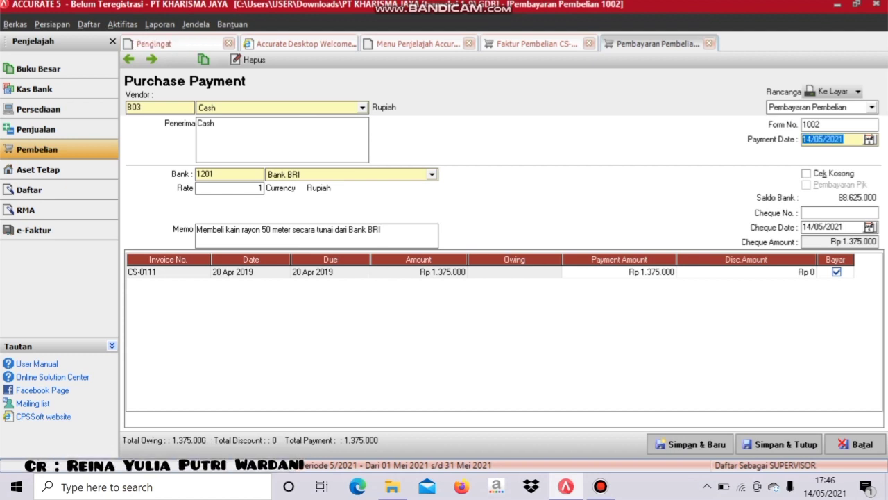
type("20/0")
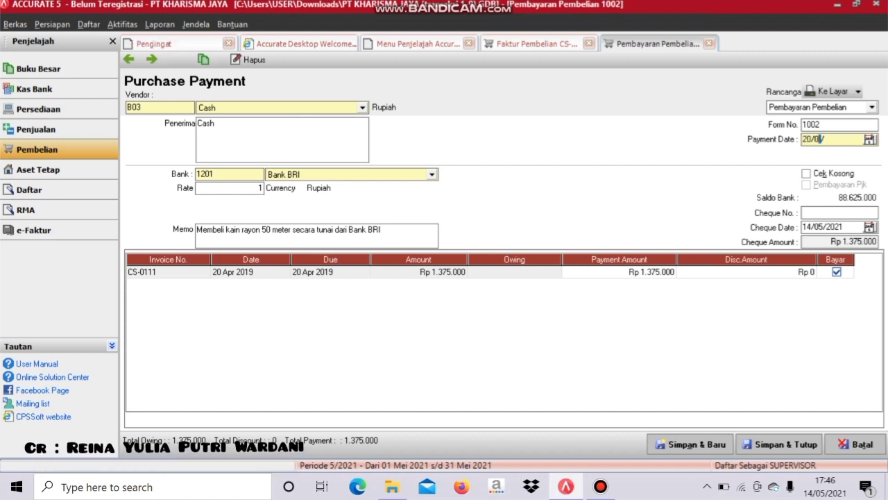
type("4/2019")
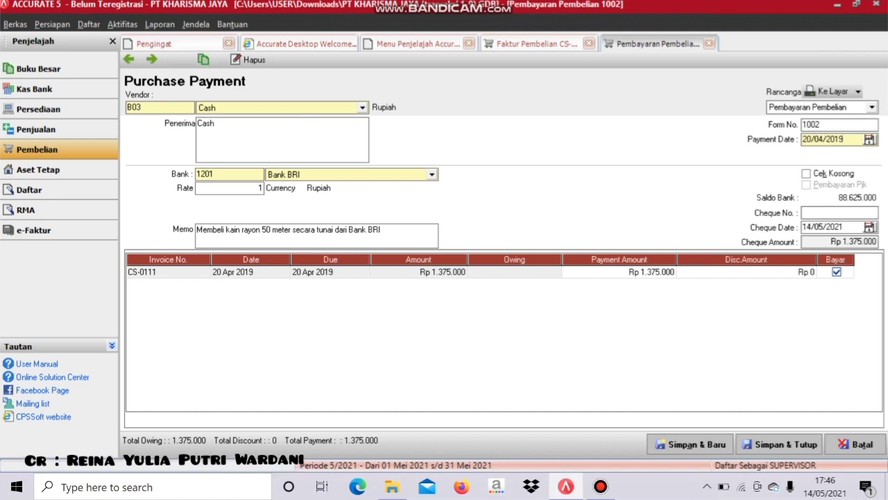
left_click_drag(844, 226, 801, 227)
type("20/04/")
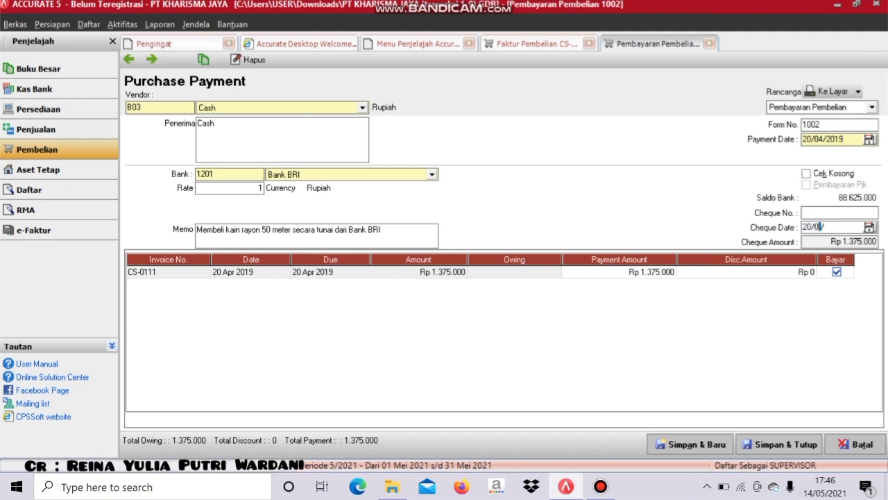
type("2019")
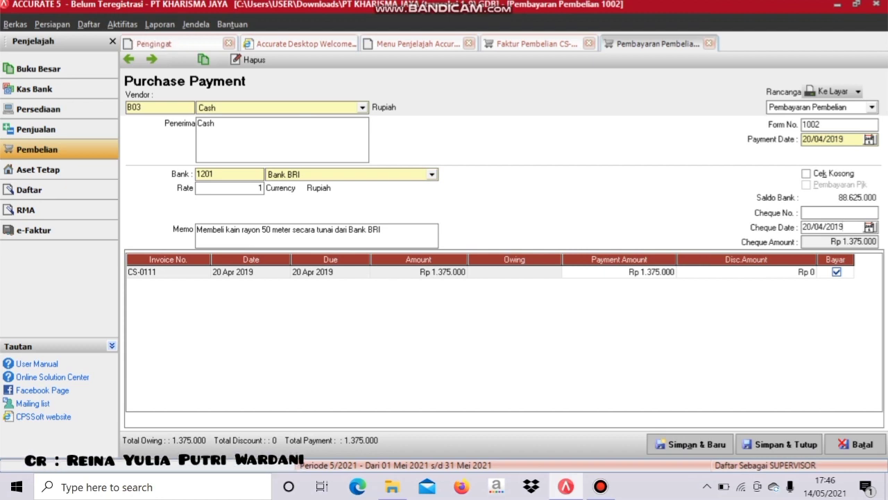
- Preview purchase payment 1002 on screen, then save and close it
left_click(826, 91)
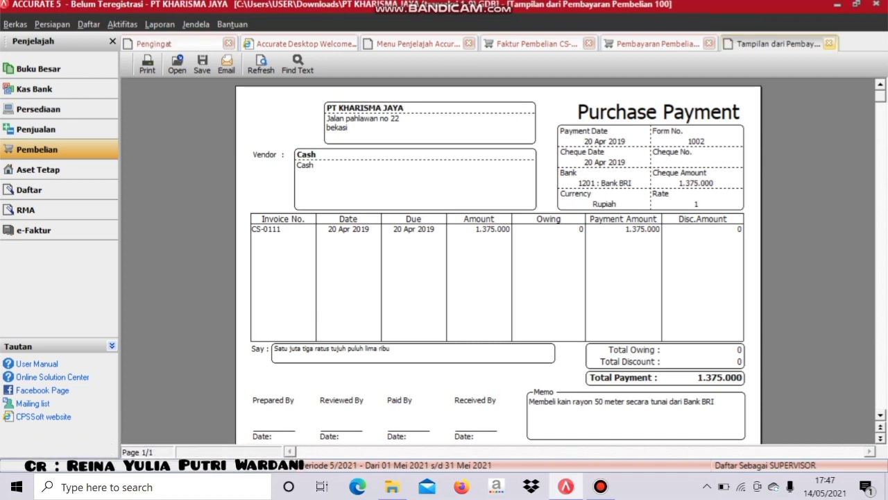
left_click(828, 43)
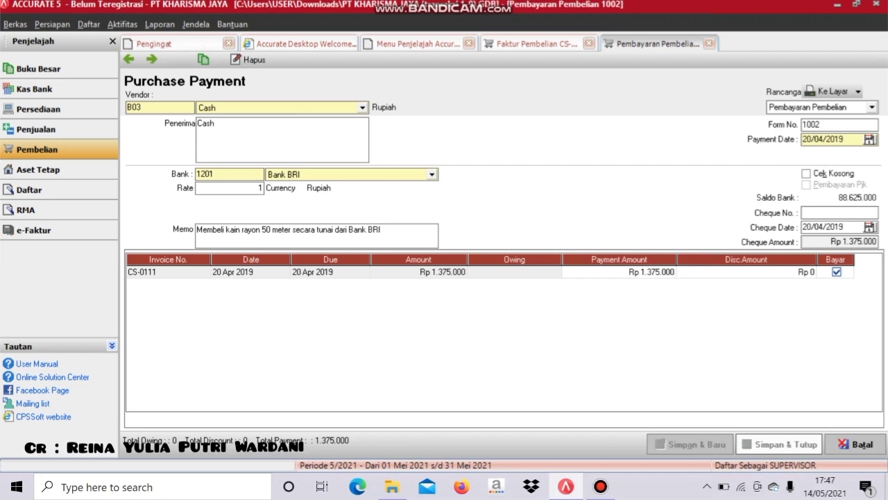
left_click(780, 444)
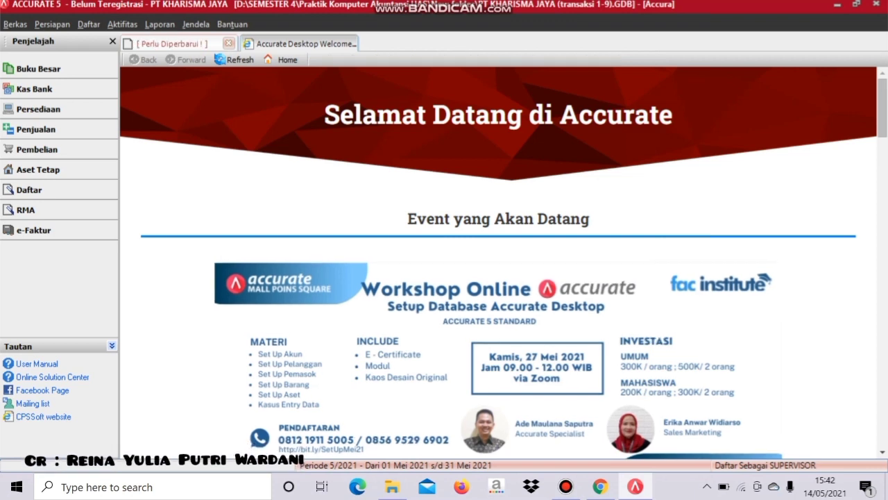
- Start an Other Deposit into Kas for 7000000 with memo 'Diterima pendapatan jasa jahit atas pembuatan seragam karyawan PT Raya'
left_click(35, 89)
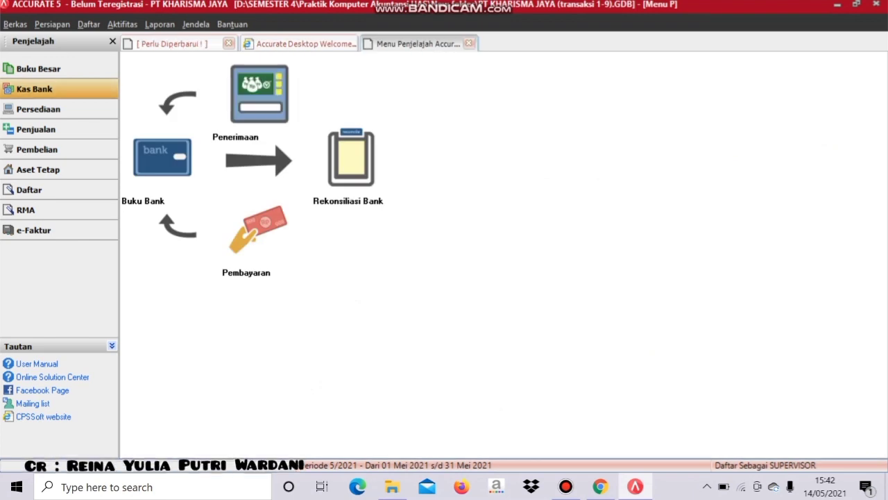
left_click(260, 95)
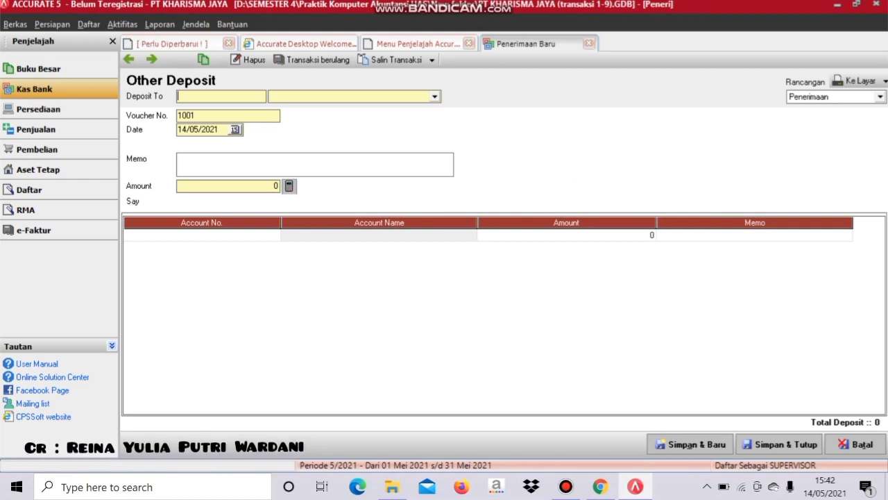
left_click(435, 97)
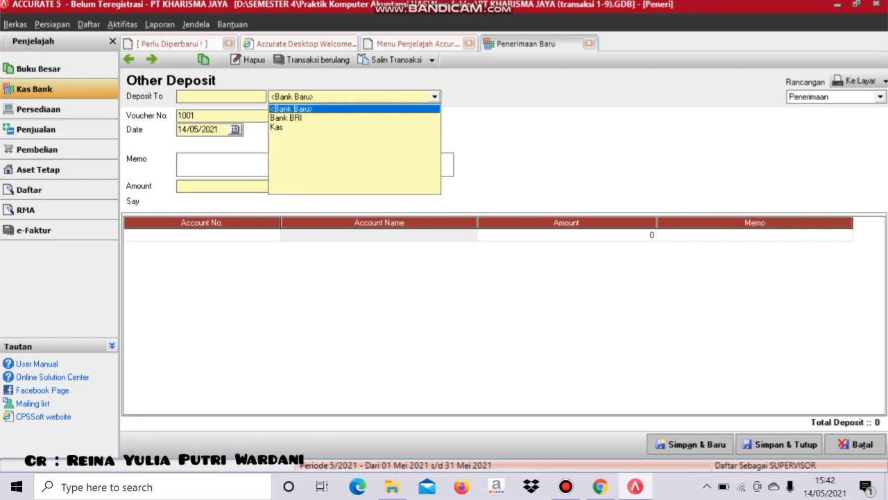
left_click(354, 126)
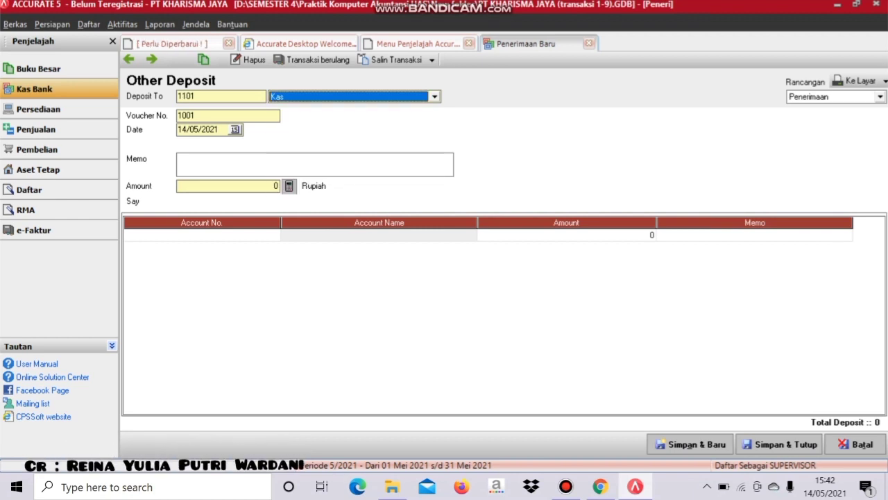
left_click(208, 161)
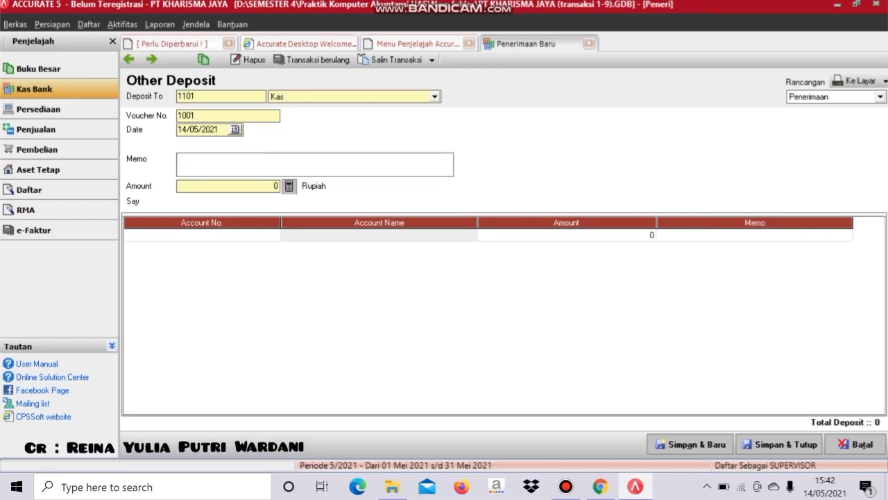
type("Diterima")
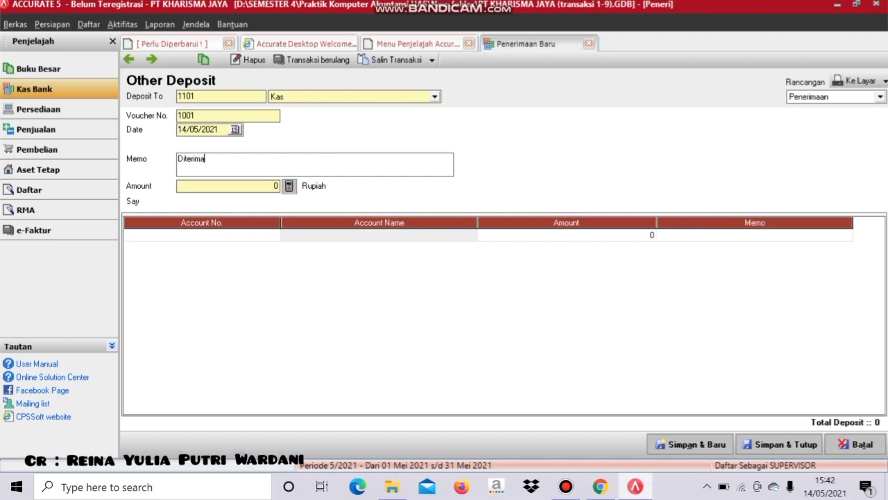
type(" pendap")
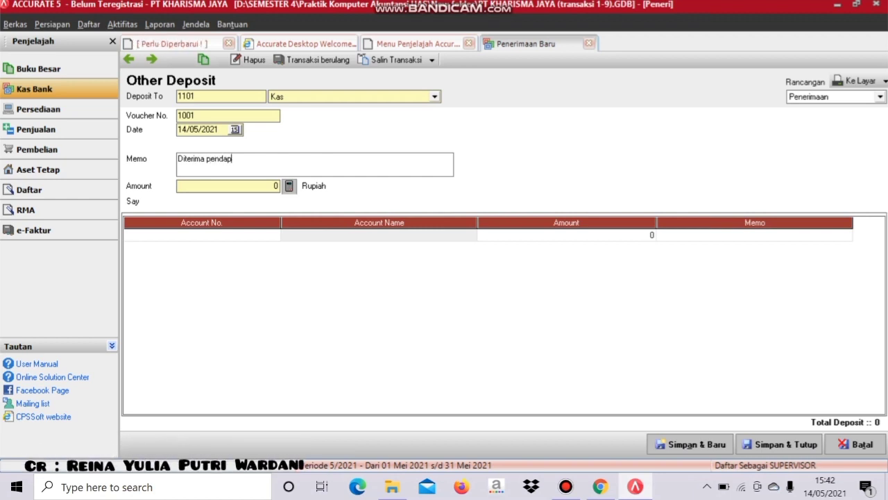
type("atan jasa")
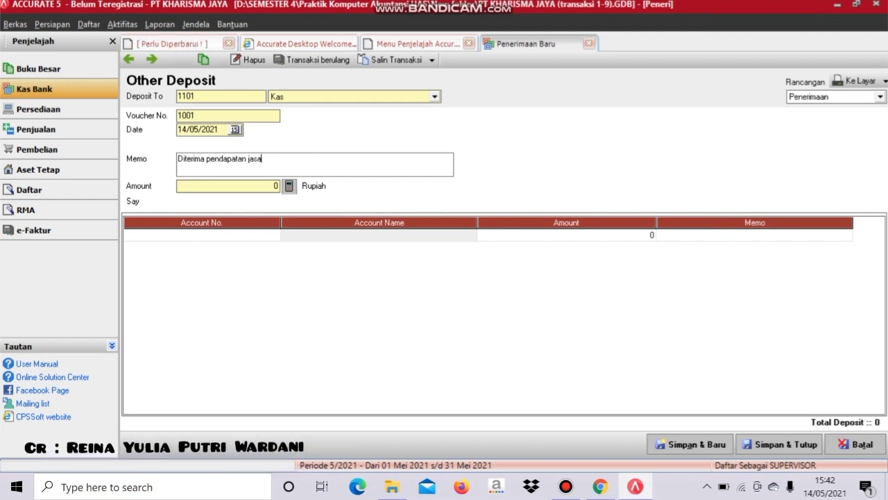
type(" jahit ")
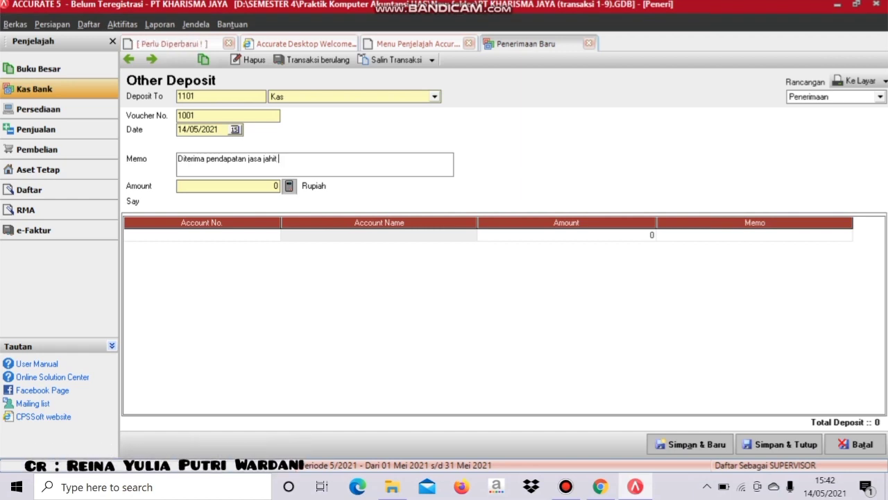
type("atas")
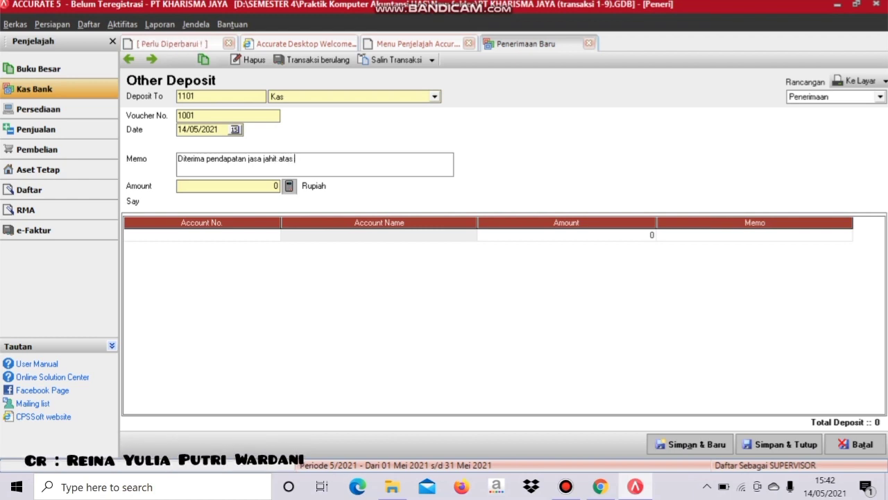
type(" pembuat")
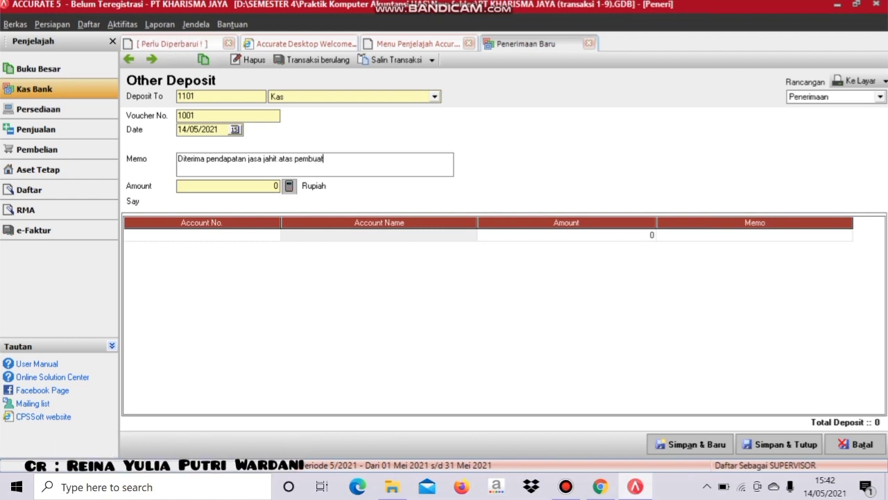
type("an seragam ")
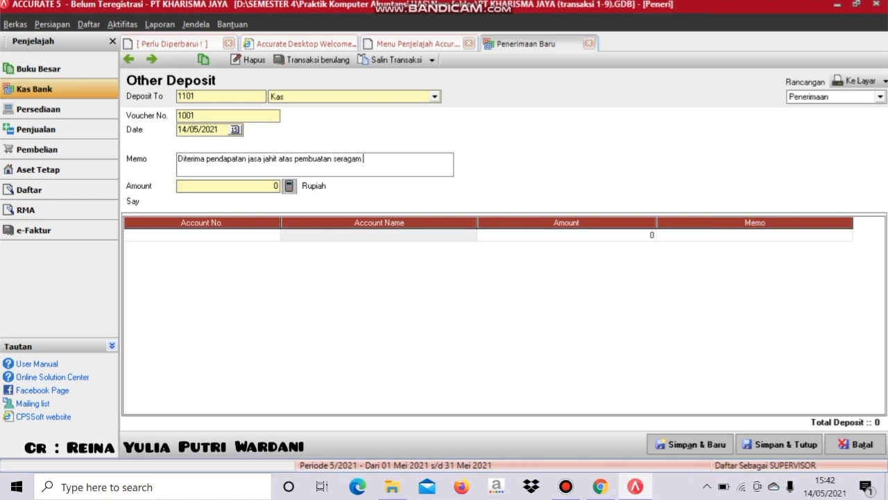
type("karyawan")
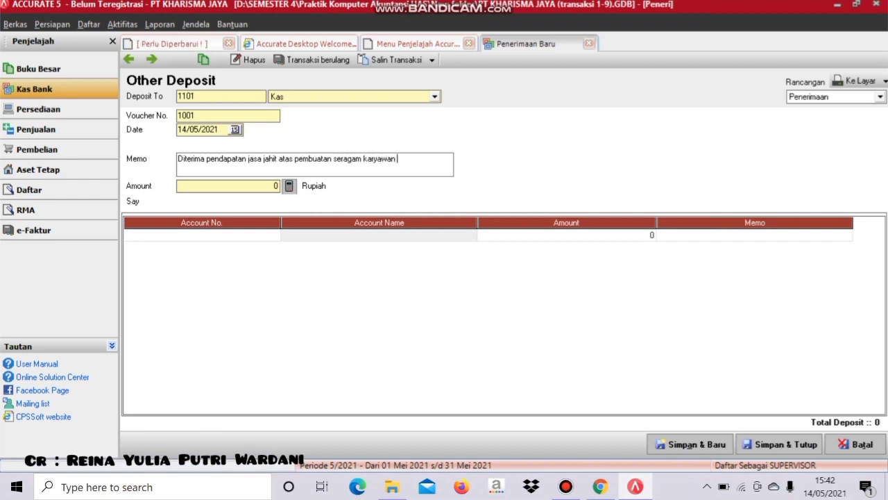
type(" PT R")
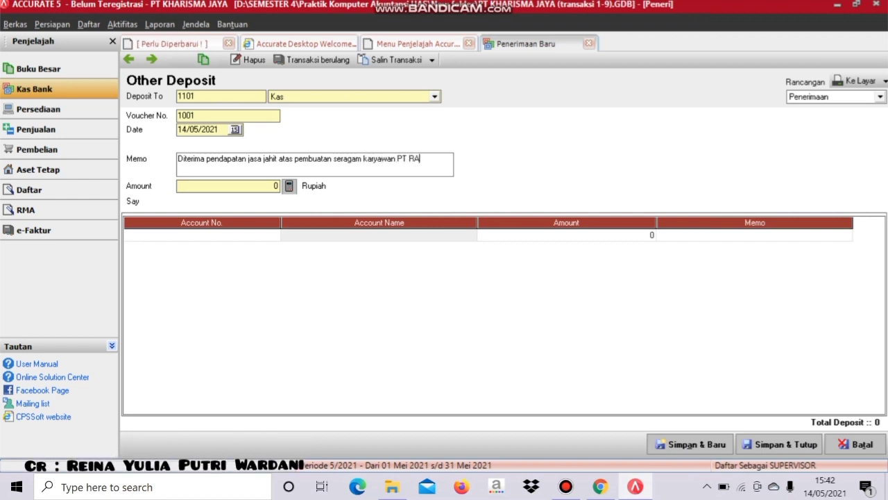
type("aya")
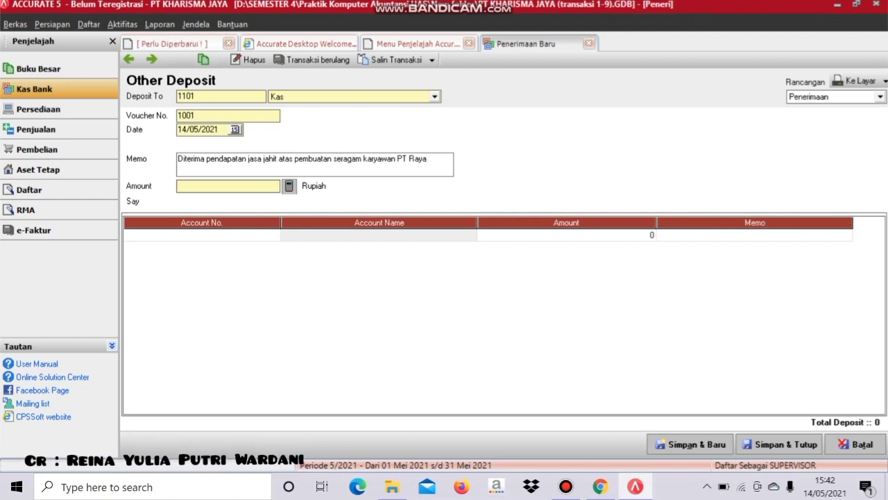
type("7")
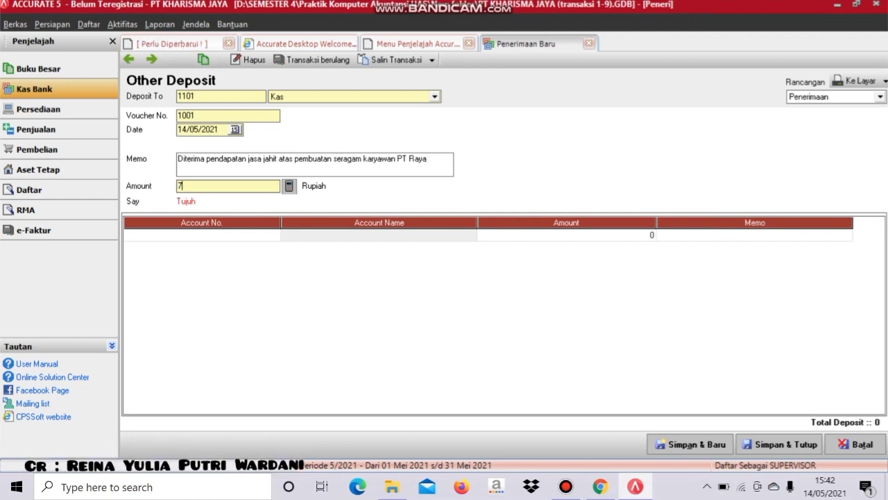
type("000000")
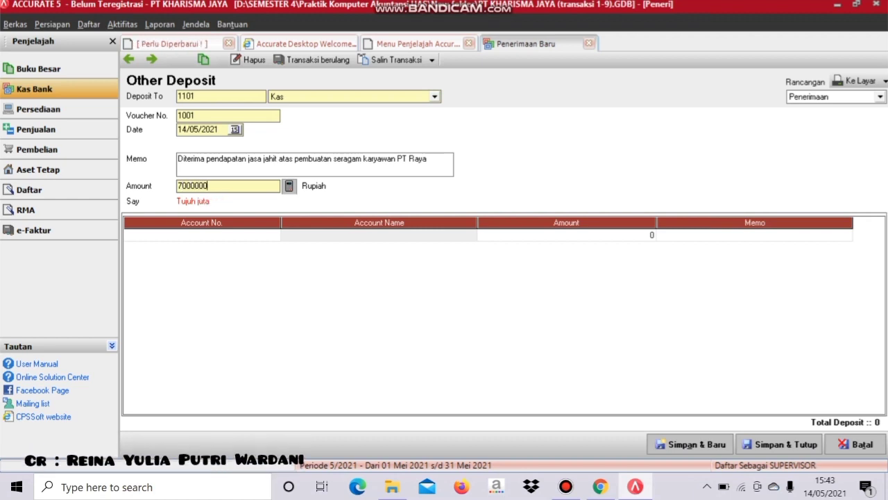
left_click(201, 235)
- Credit the line to 8101 Pendapatan Jasa Jahit, delete the empty line, and preview the voucher
left_click(274, 235)
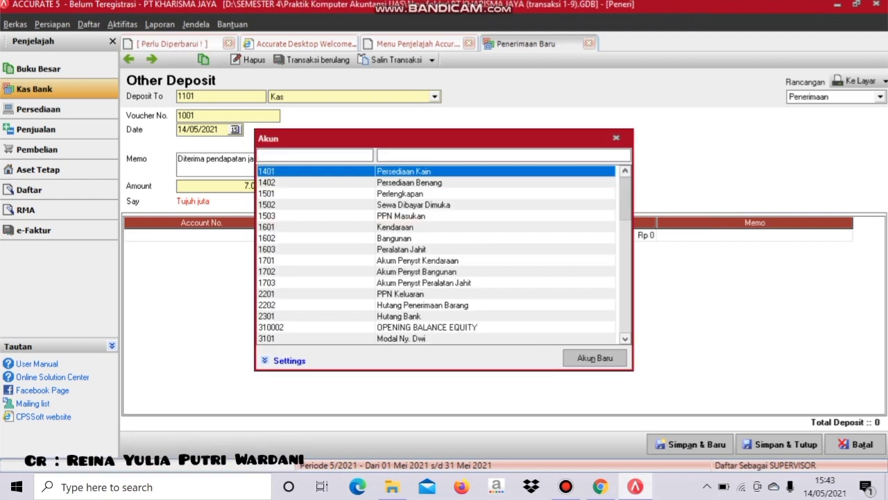
key("Down")
key("Down")
key("Down")
key("Down")
key("Down")
key("Down")
key("Down")
key("Down")
key("Down")
key("Down")
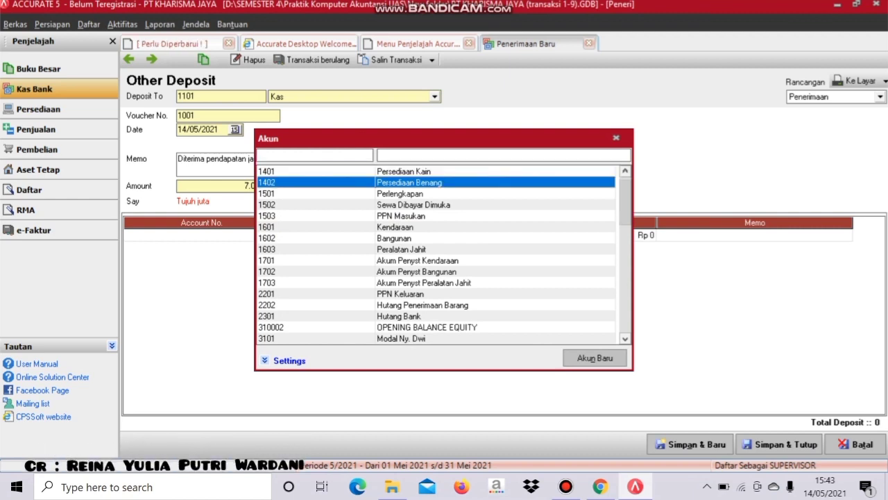
key("Down")
key("Down")
key("Down")
key("Down")
key("Down")
key("Down")
key("Down")
key("Down")
key("Down")
key("Down")
key("Down")
key("Down")
key("Down")
key("Down")
key("Down")
key("Down")
key("Down")
key("Down")
key("Down")
key("Down")
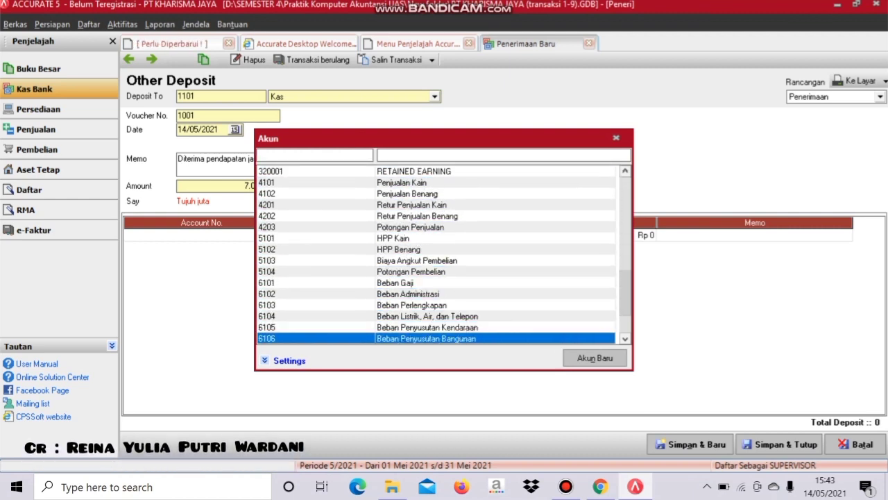
key("Down")
key("Down")
key("Down")
key("Up")
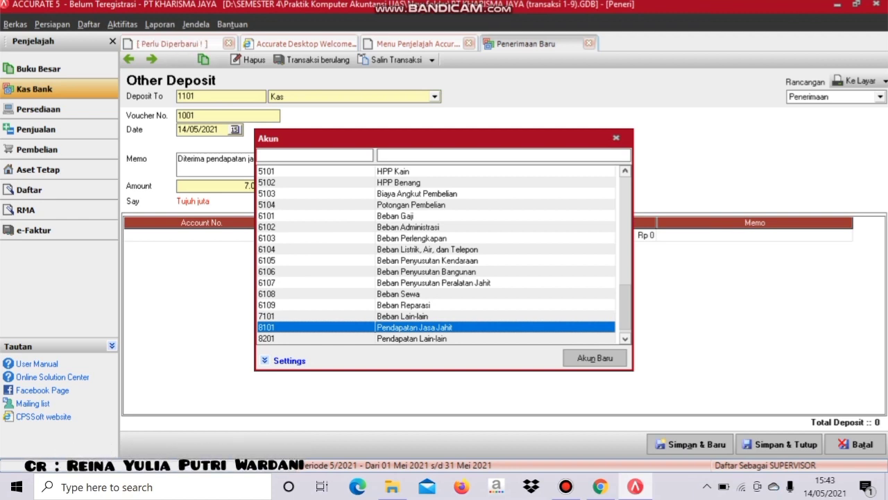
key("Return")
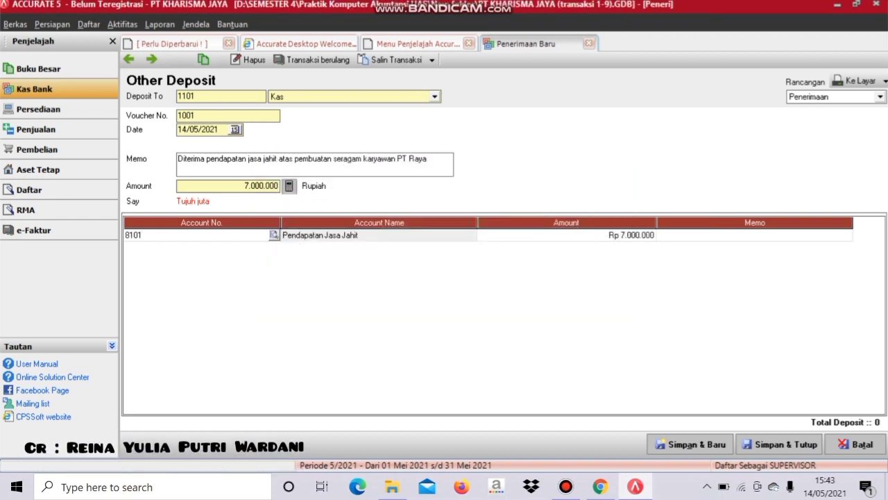
key("Tab")
key("Tab")
key("Tab")
key("Tab")
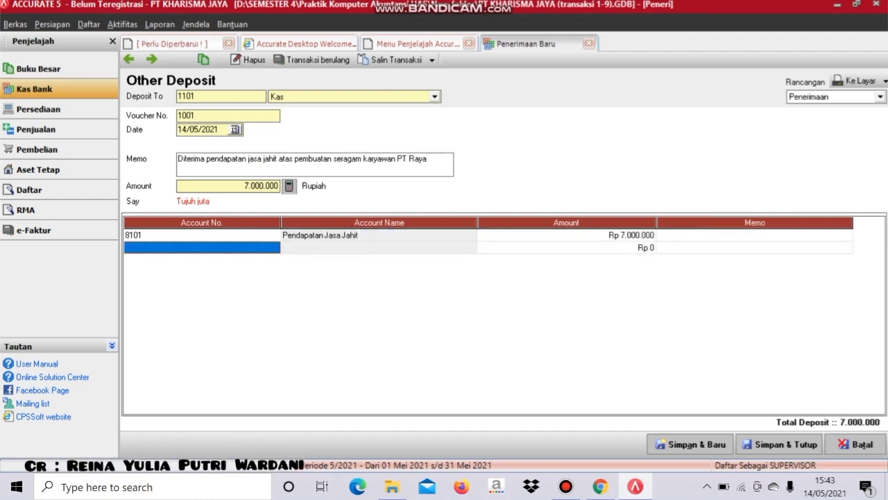
right_click(271, 248)
left_click(288, 274)
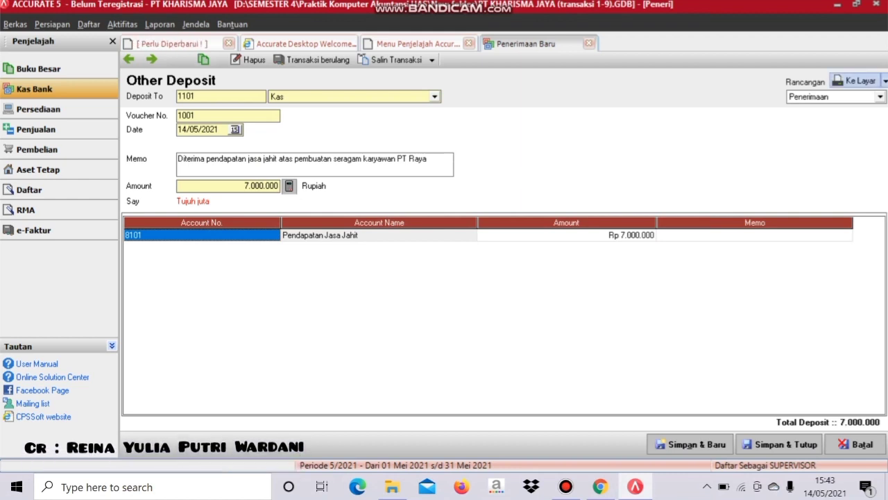
left_click(779, 444)
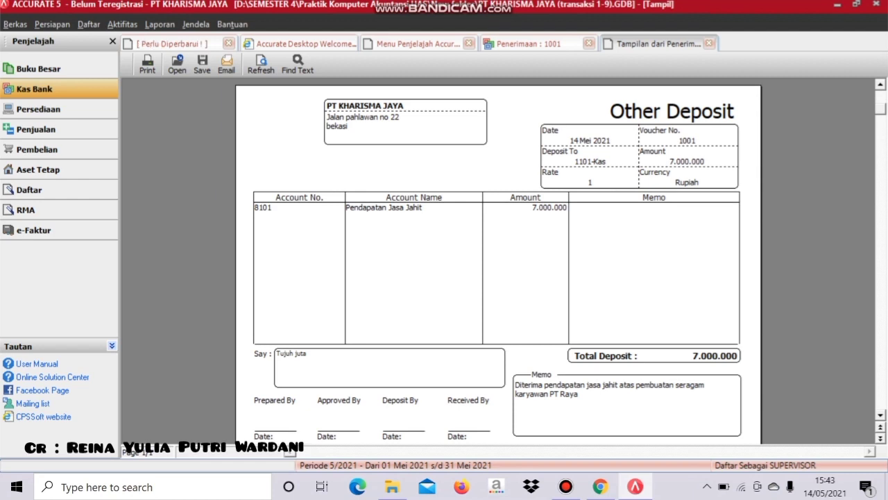
- Close the preview, save and close deposit 1001, and reopen the Kas Bank overview
left_click(709, 43)
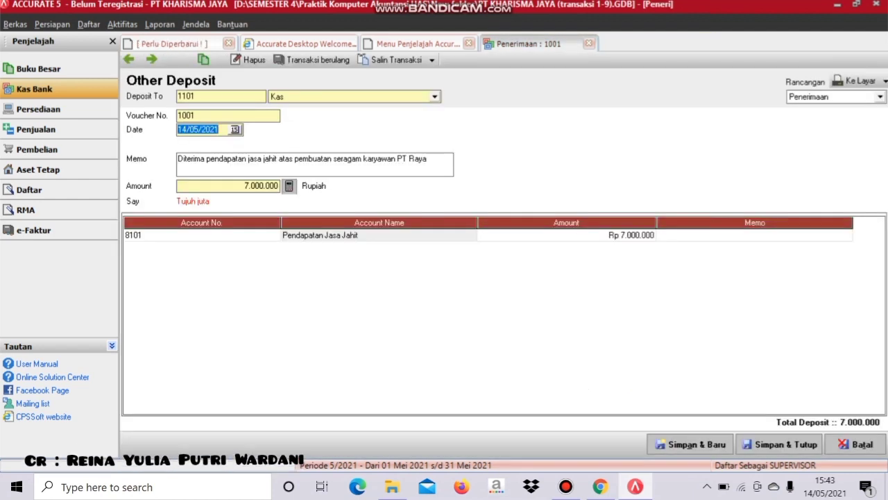
left_click(780, 444)
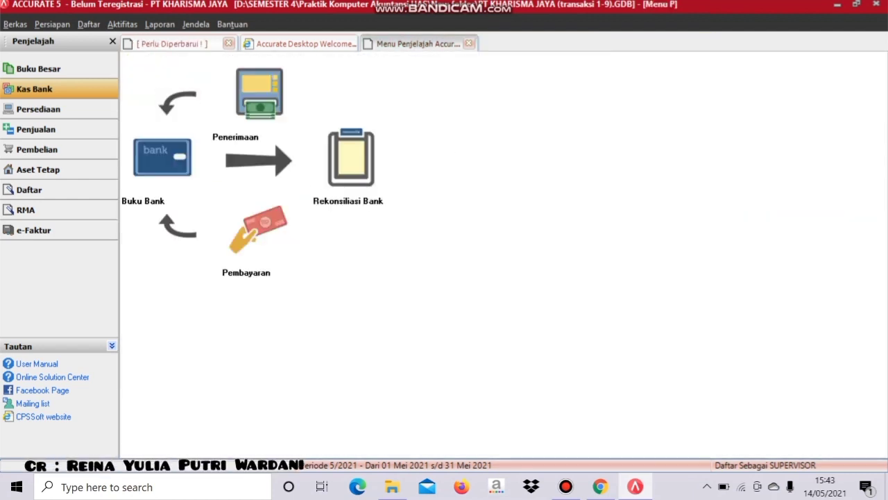
left_click(512, 43)
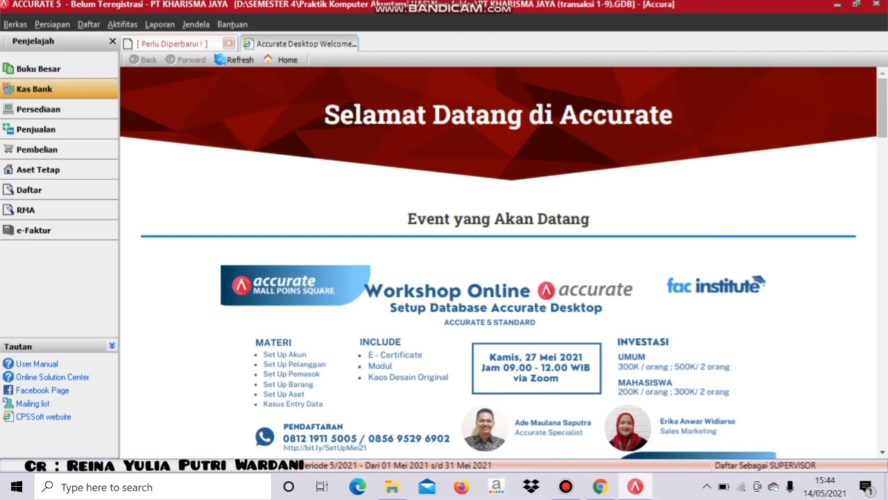
left_click(35, 88)
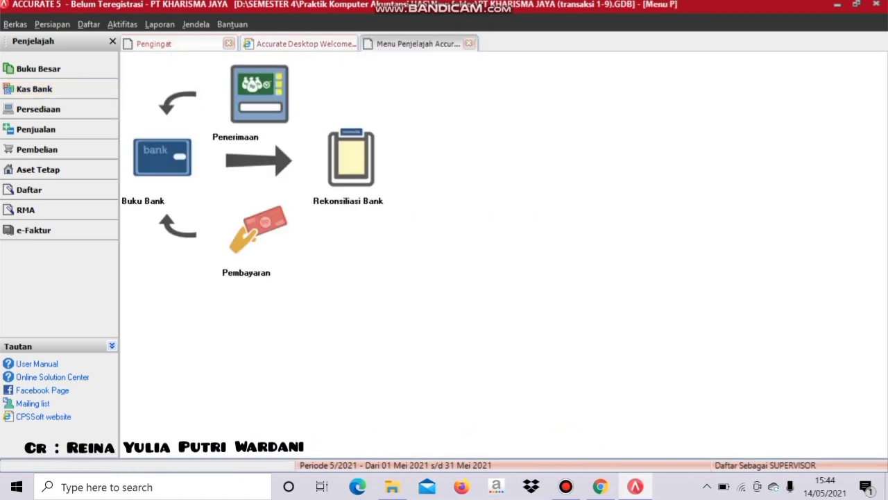
- Start an Other Payment from Kas dated 22/04/2019 with memo 'Membeli perlengkapan jahit secara tunai dari kas'
left_click(257, 230)
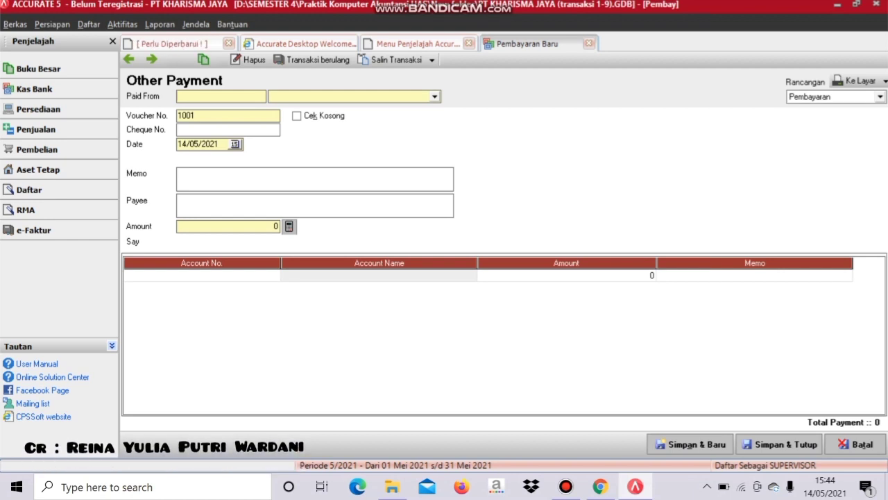
key("alt+Down")
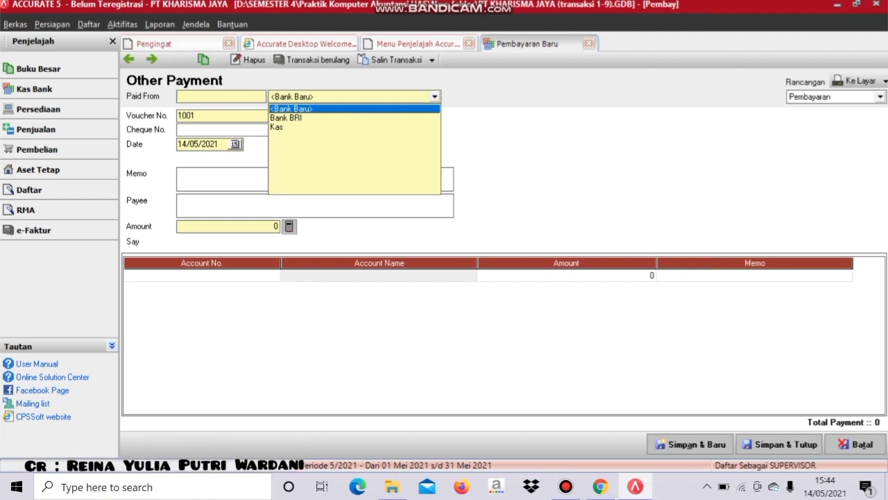
key("Down")
key("Down")
key("Return")
left_click(197, 144)
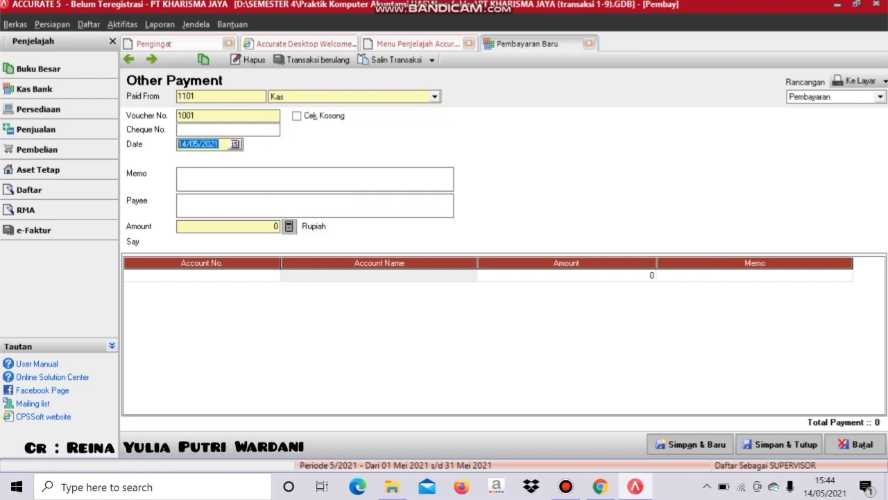
type("22/0")
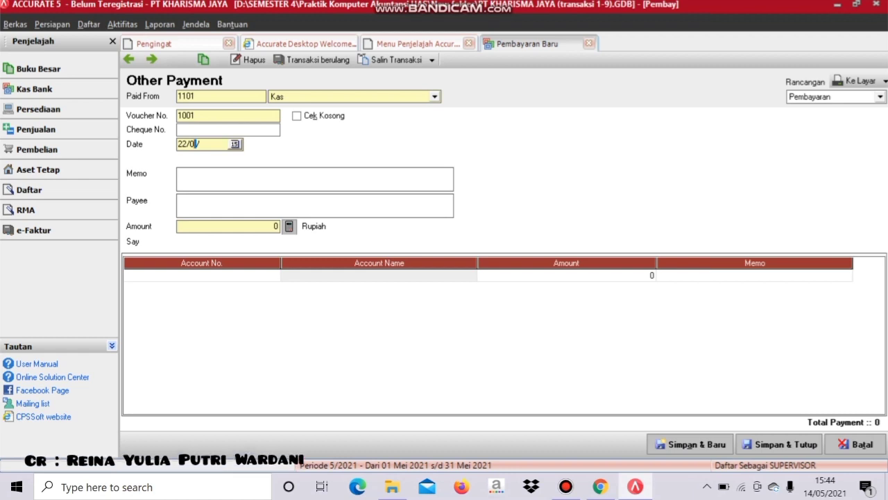
type("4/2019")
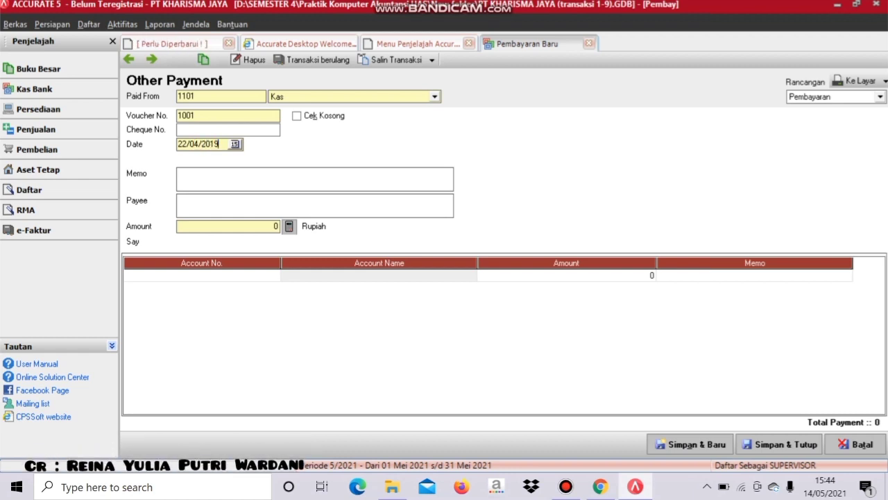
left_click(208, 179)
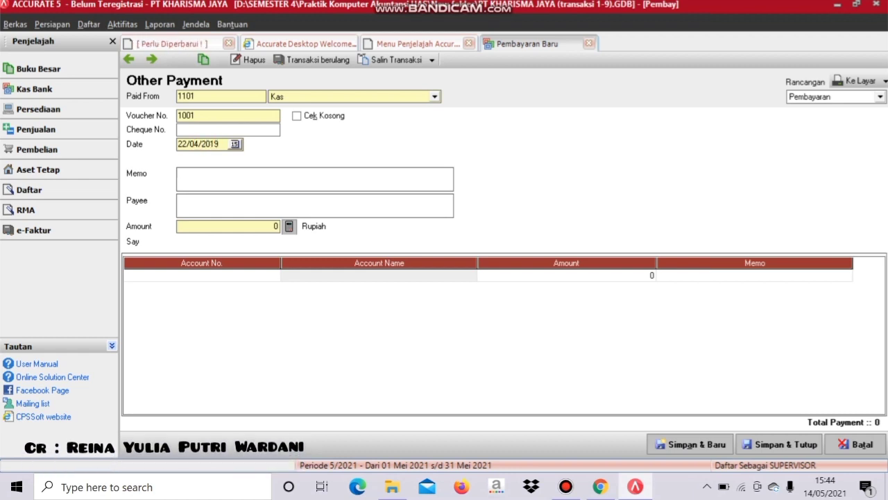
type("Membeli perlengkapan jahit secara tunai d")
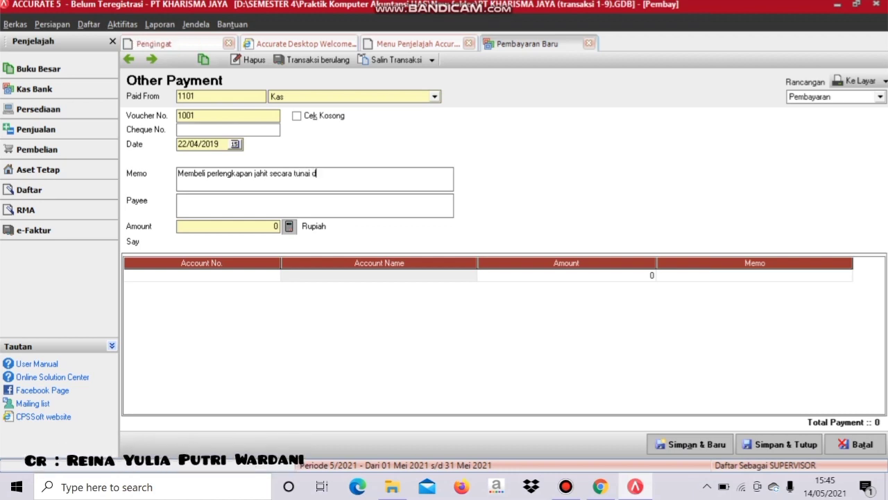
type("ari kas")
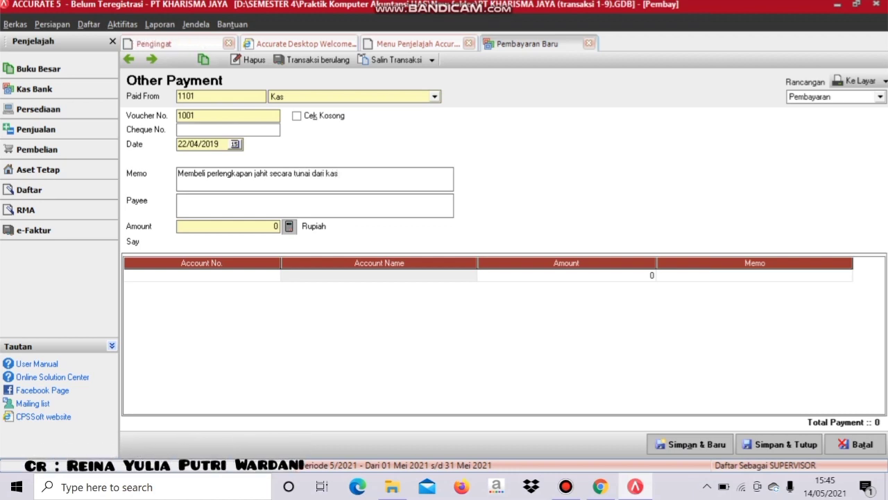
- Charge 2.000.000 to 1501 Perlengkapan, delete the blank second line, and preview the voucher
left_click(227, 226)
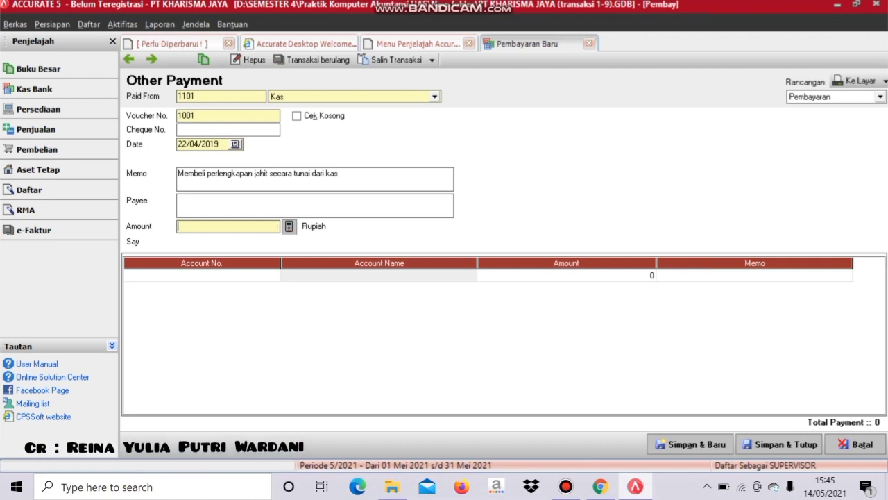
type("2000000")
key("Tab")
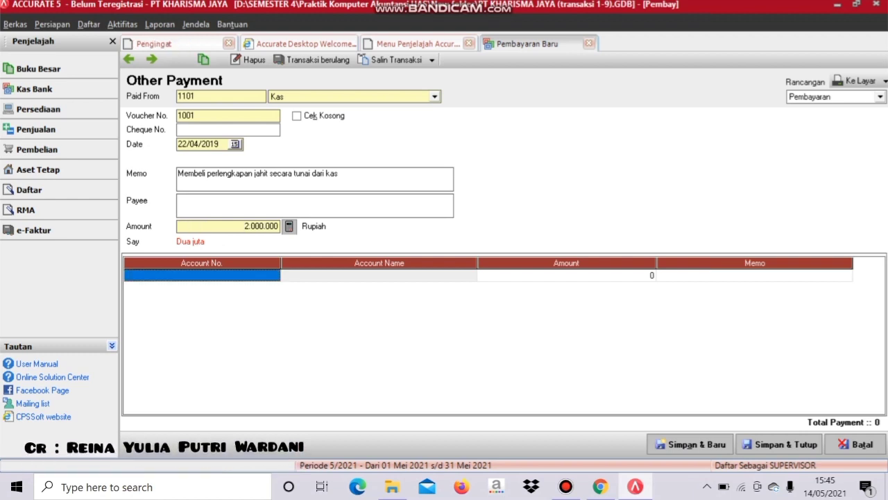
left_click(202, 275)
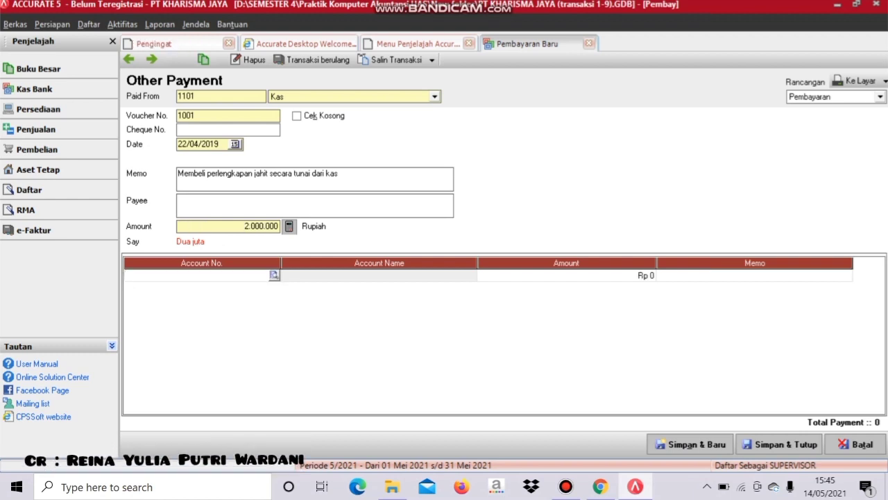
key("Return")
key("Down")
key("Down")
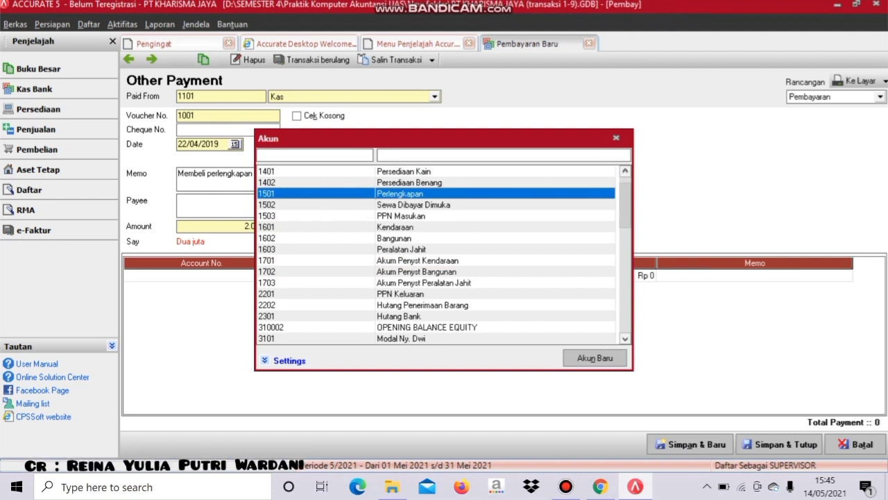
key("Return")
key("Return")
key("Return")
key("Return")
key("Return")
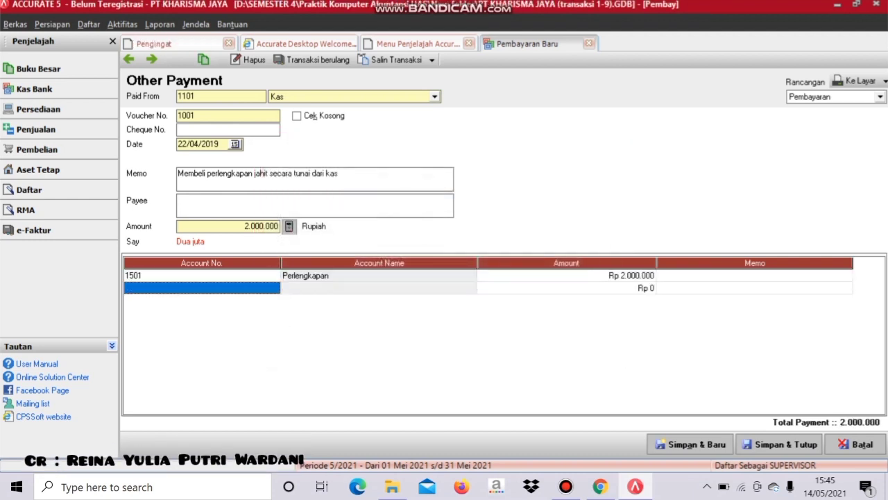
right_click(259, 287)
left_click(276, 312)
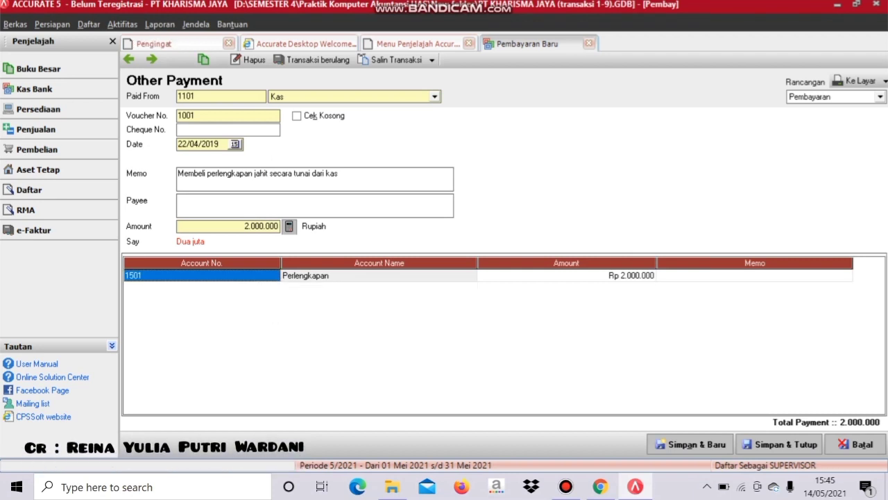
left_click(855, 81)
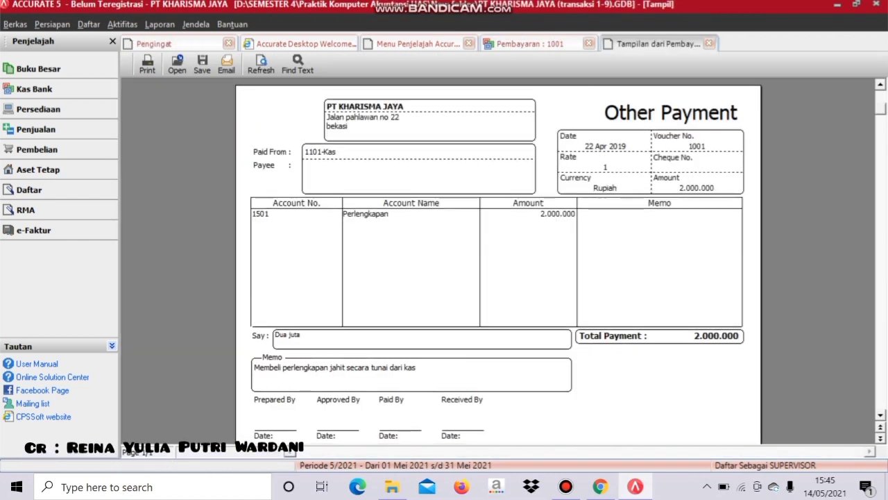
- Close the preview, then save and close Other Payment 1001
left_click(709, 43)
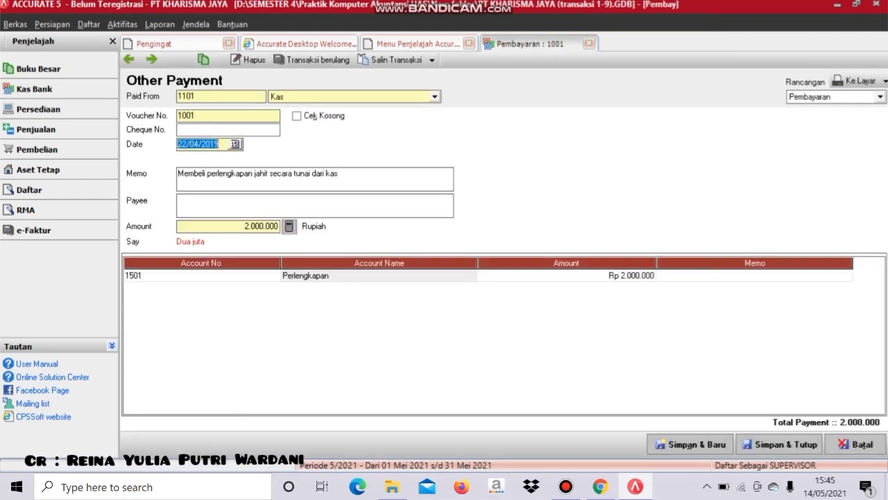
left_click(780, 444)
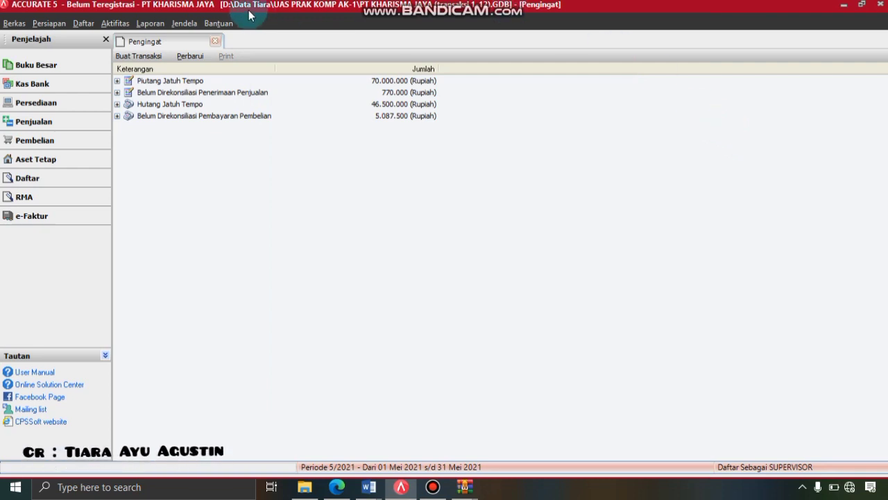
- Start a sales invoice for PT. Abadi numbered AK/A-0126, dated 25/04/2019
left_click(127, 28)
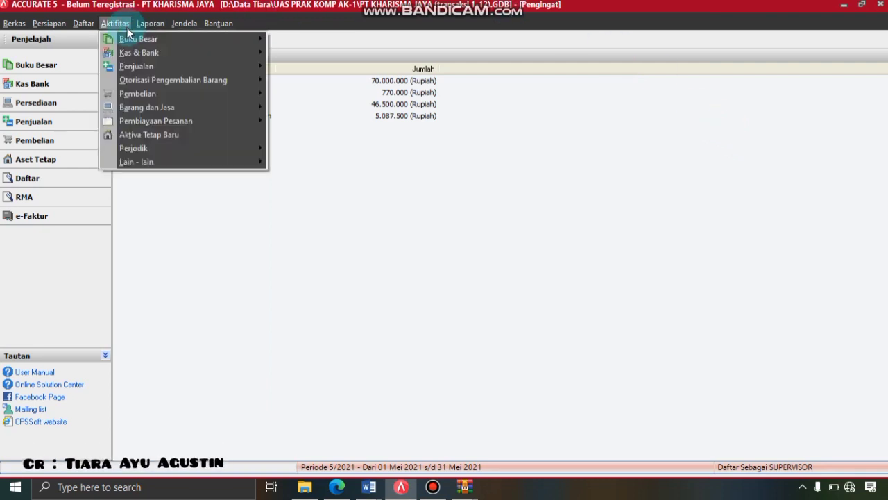
left_click(209, 69)
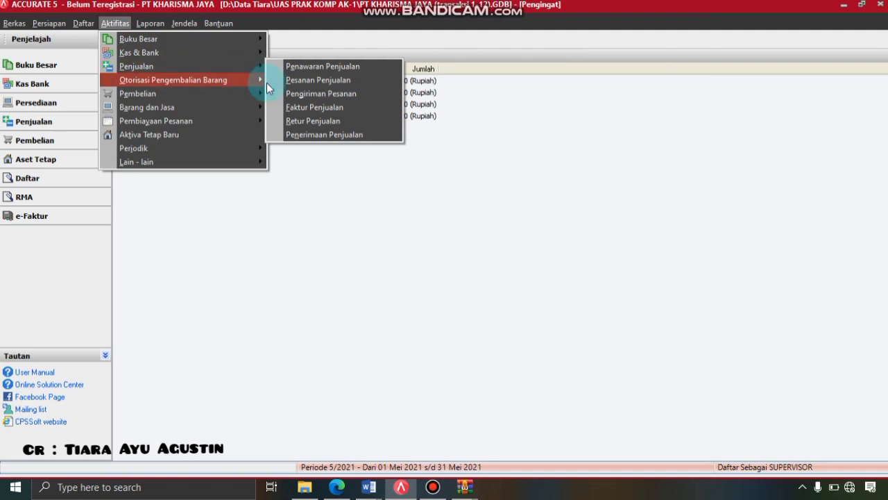
left_click(303, 109)
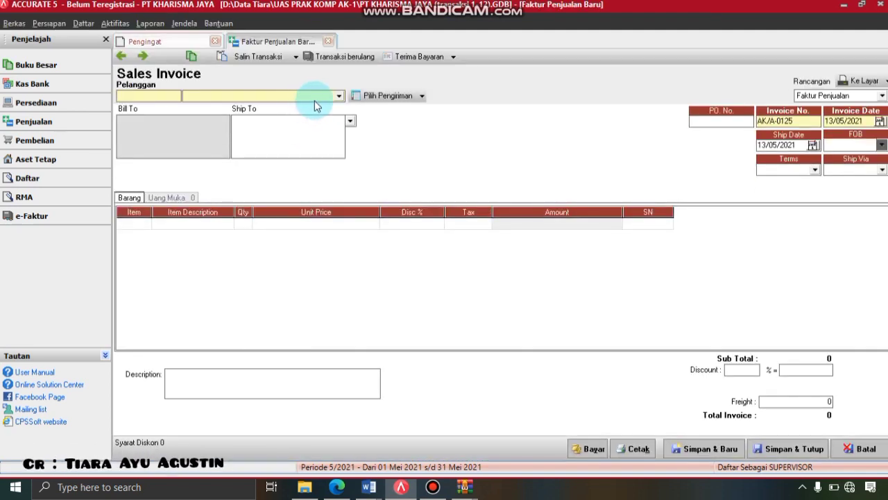
left_click(339, 96)
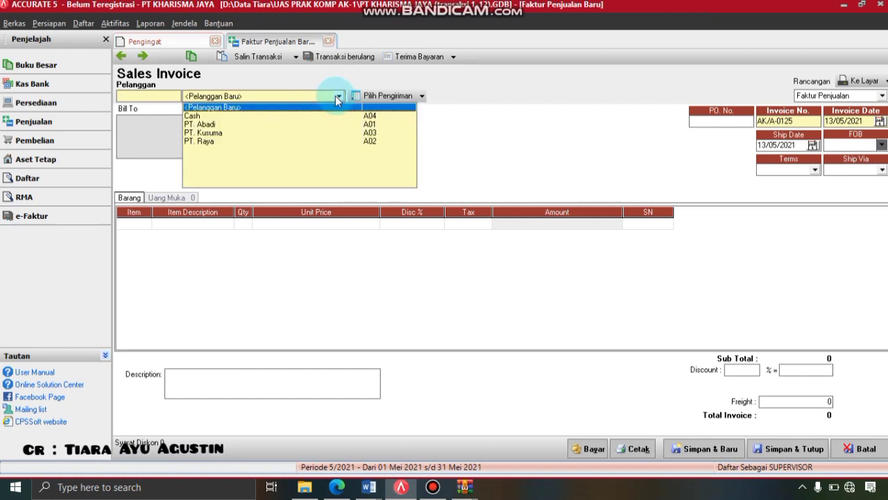
left_click(200, 125)
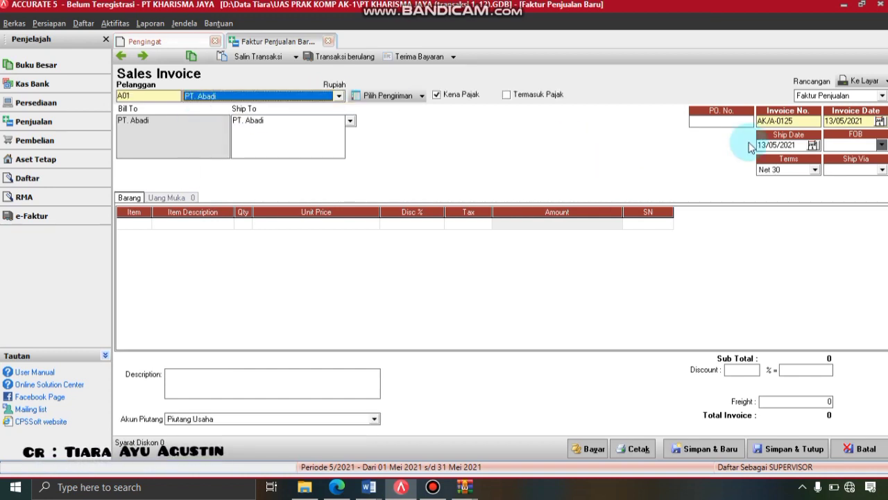
left_click(796, 121)
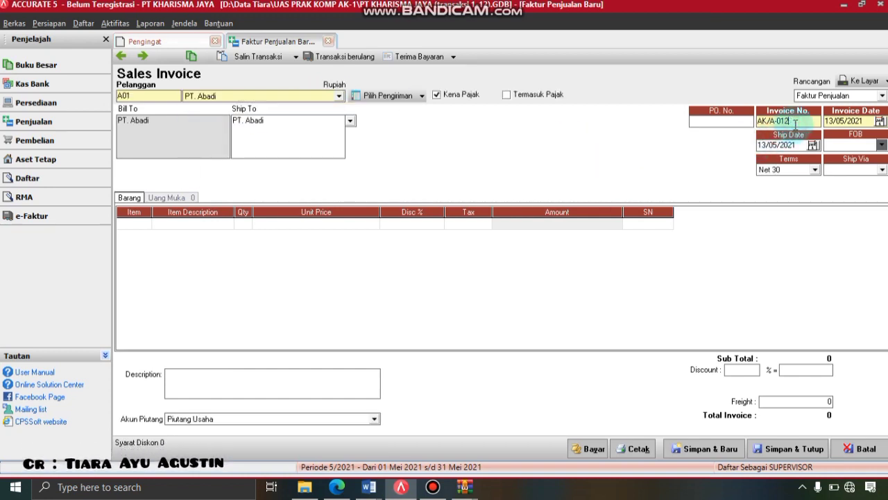
type("6")
left_click(869, 121)
type("25/04/2")
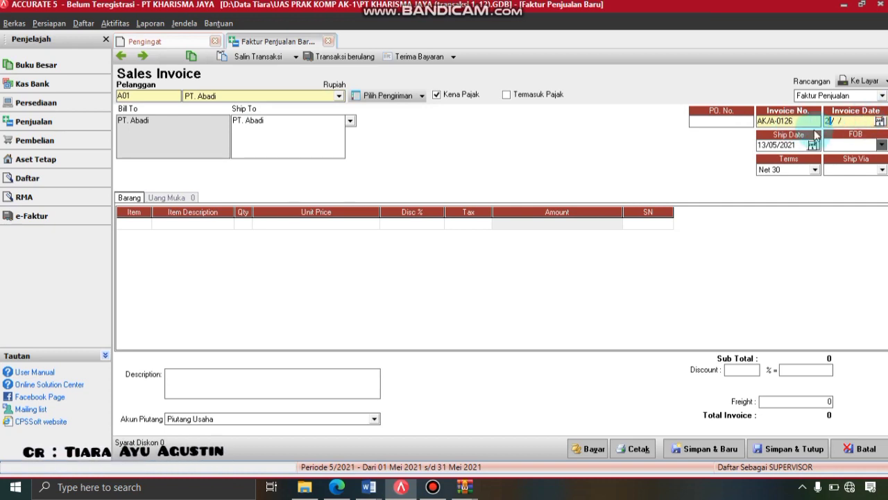
type("019")
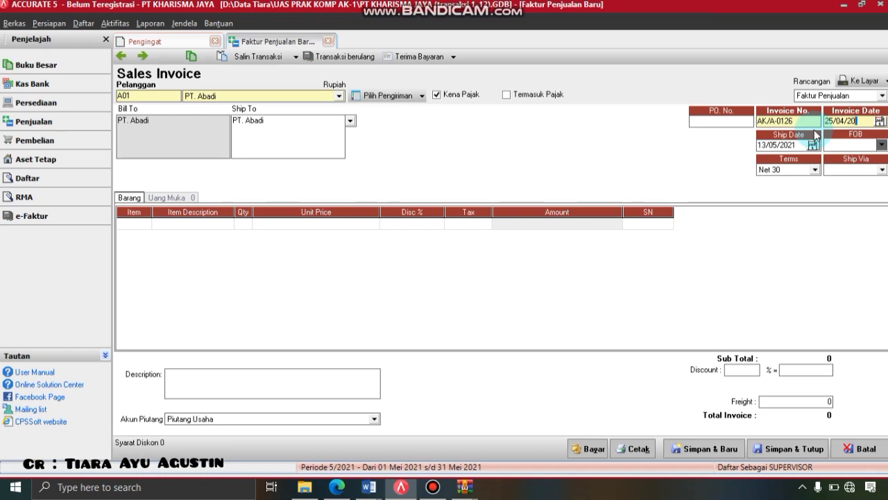
- Add 30 units of C02 Kain Rayon at Rp 25.000
left_click(144, 223)
left_click(146, 222)
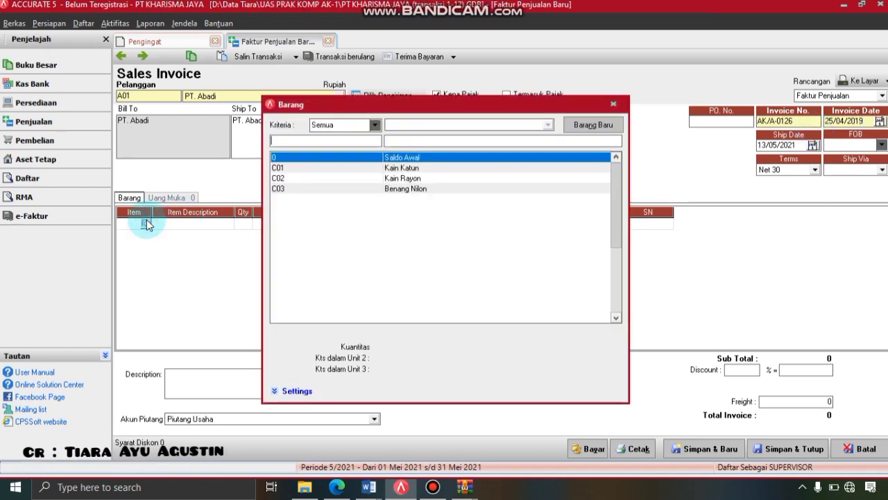
double_click(395, 182)
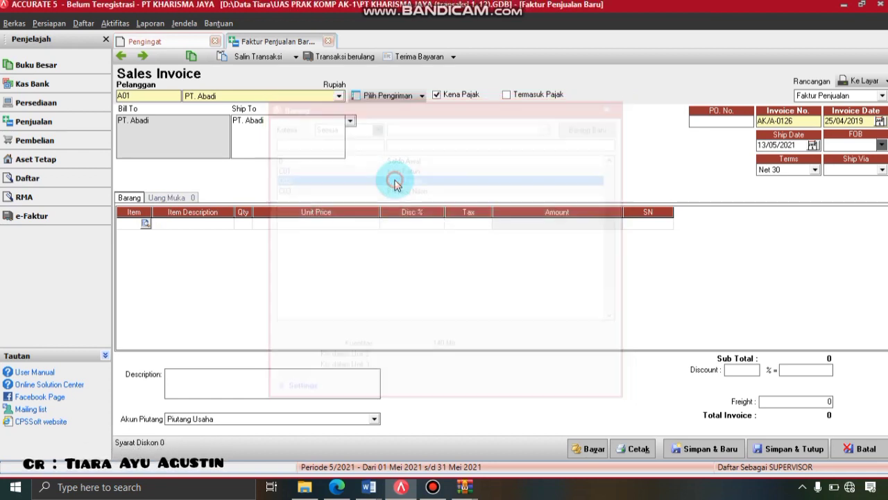
left_click(242, 224)
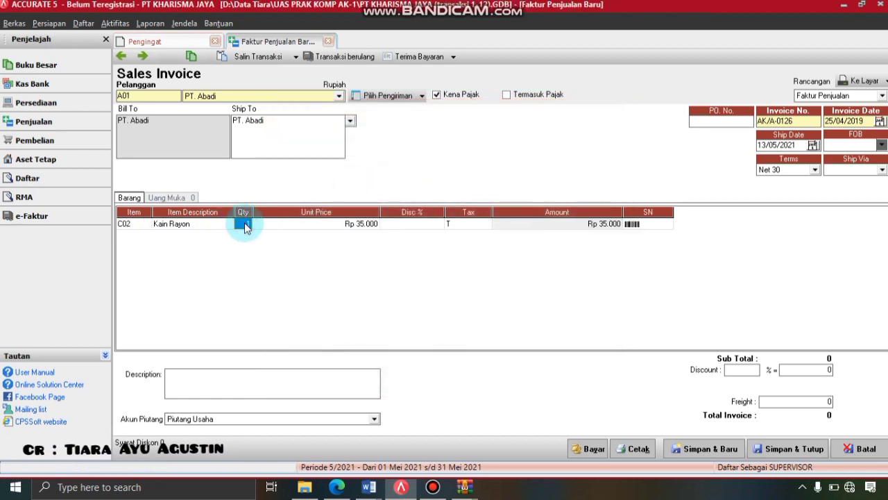
type("30")
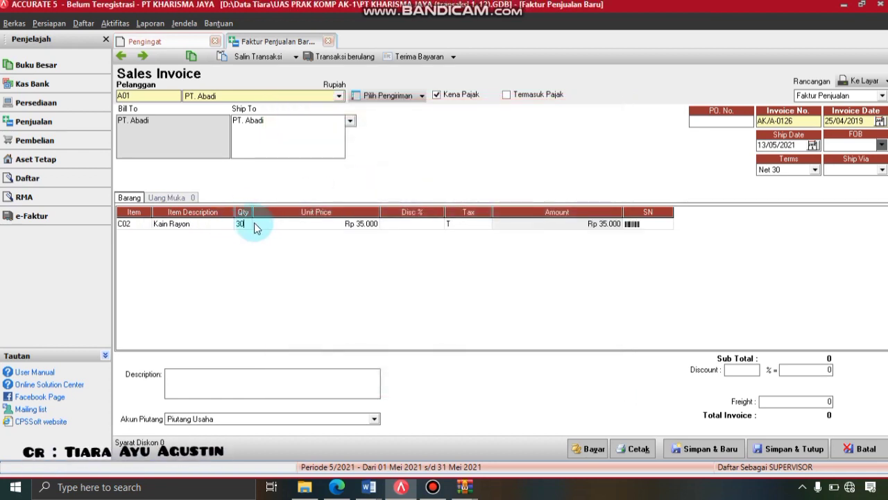
left_click(305, 223)
type("2")
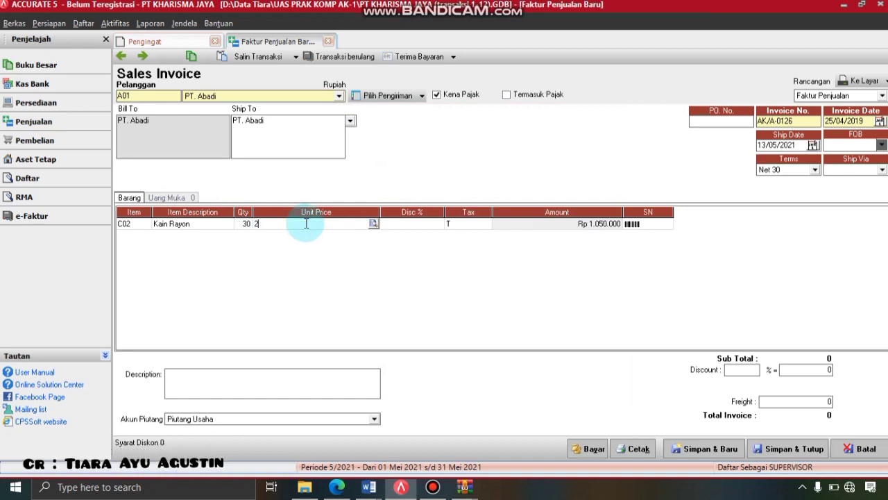
type("5000")
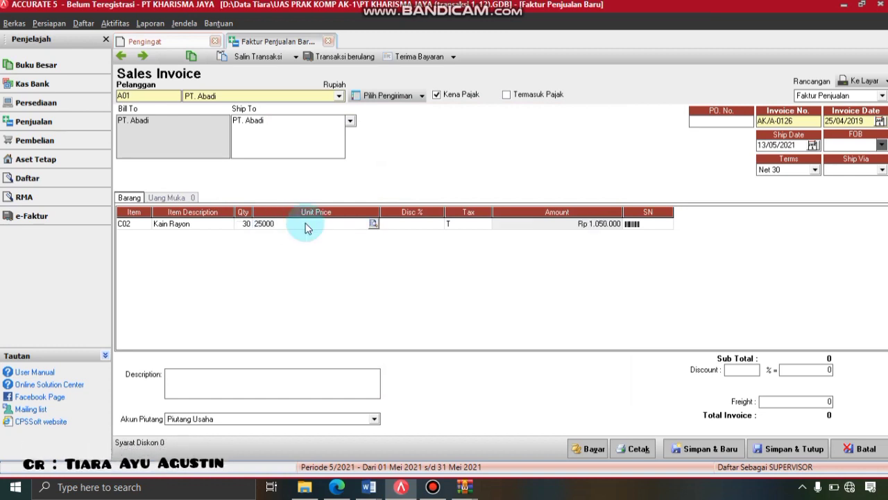
key("Tab")
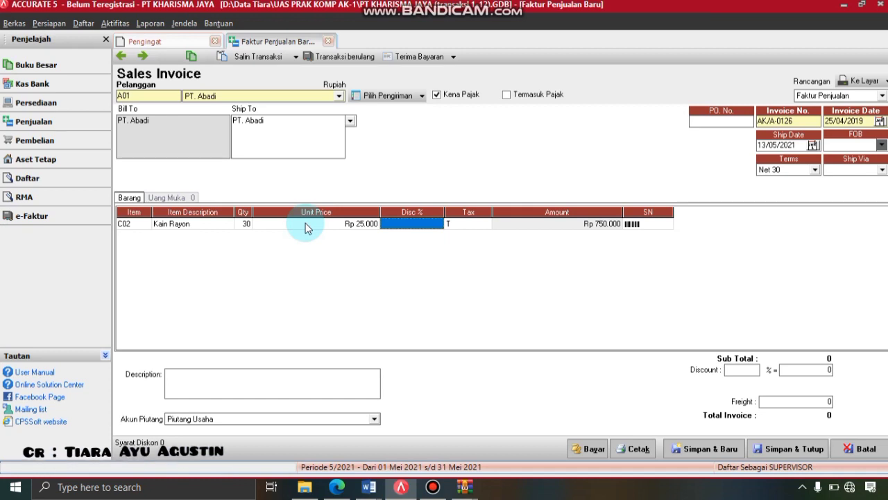
- Enter description 'Menjual kain rayon kepada PT Abadi secara tunai' and preview the invoice
left_click(221, 381)
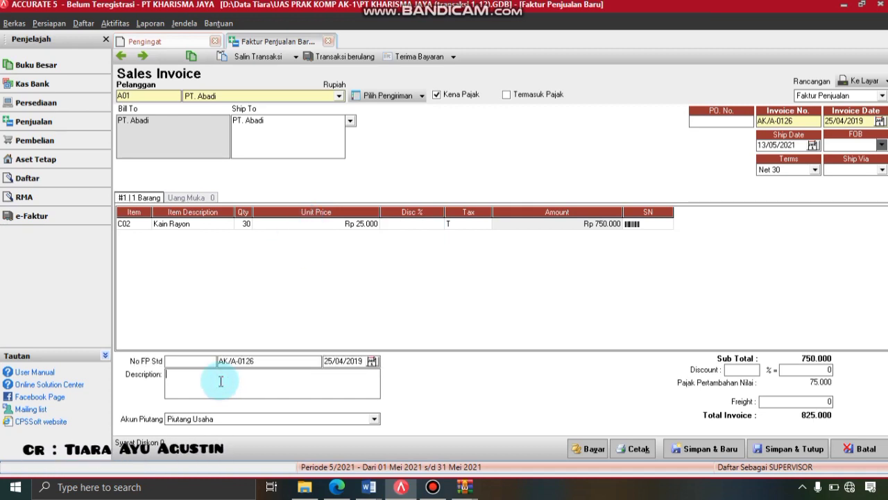
type("Menju")
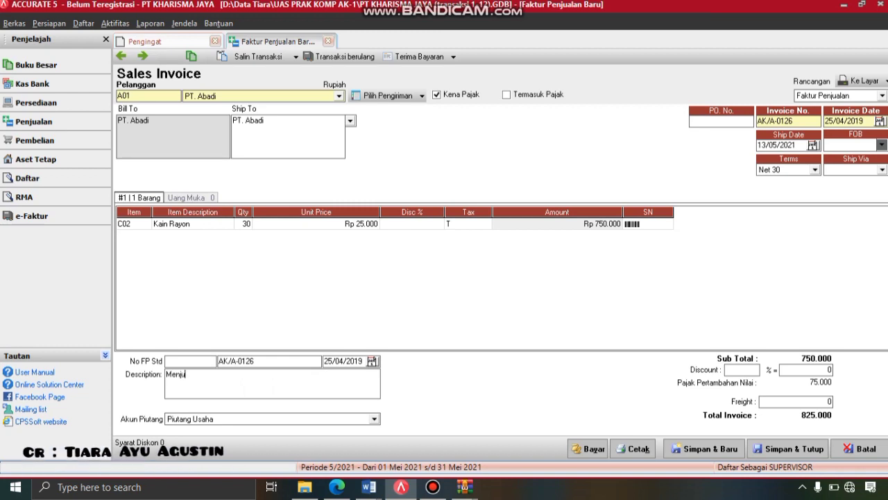
type("al kain ")
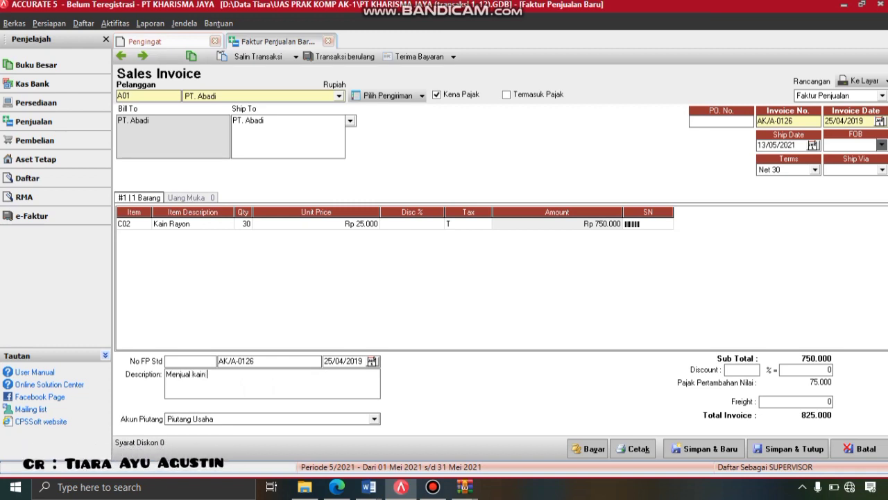
type("rayon ")
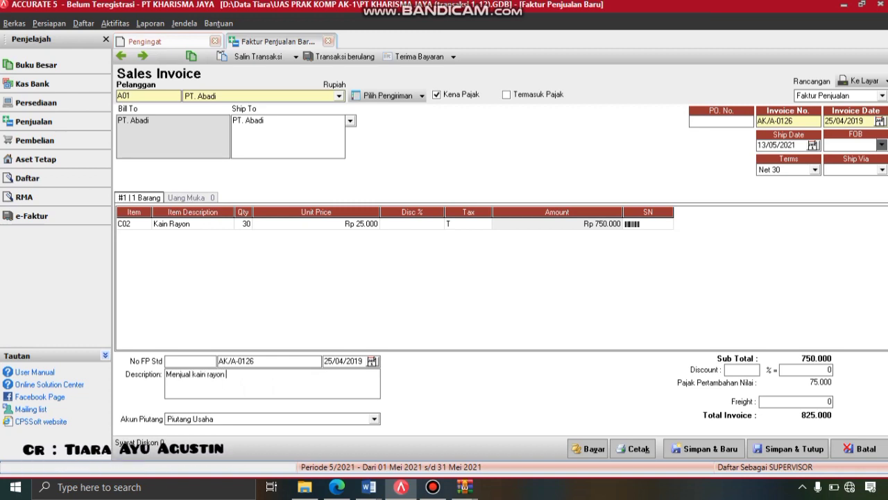
type("kepada PT")
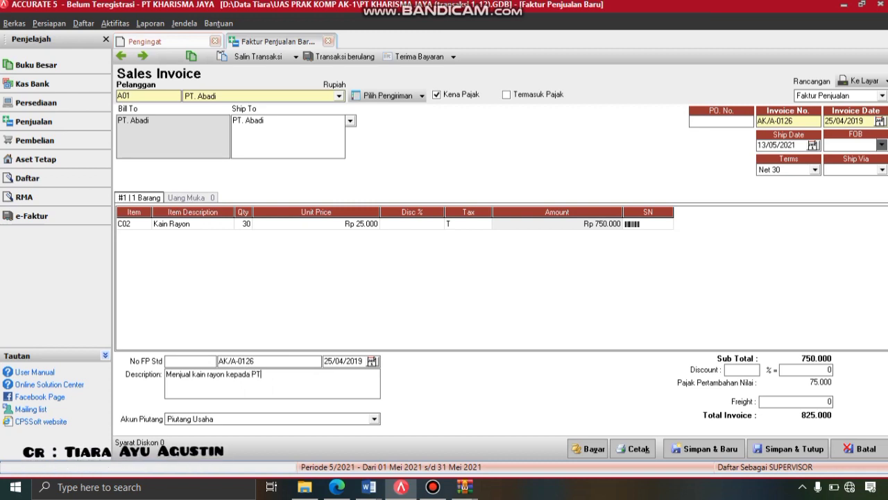
type(" Abad")
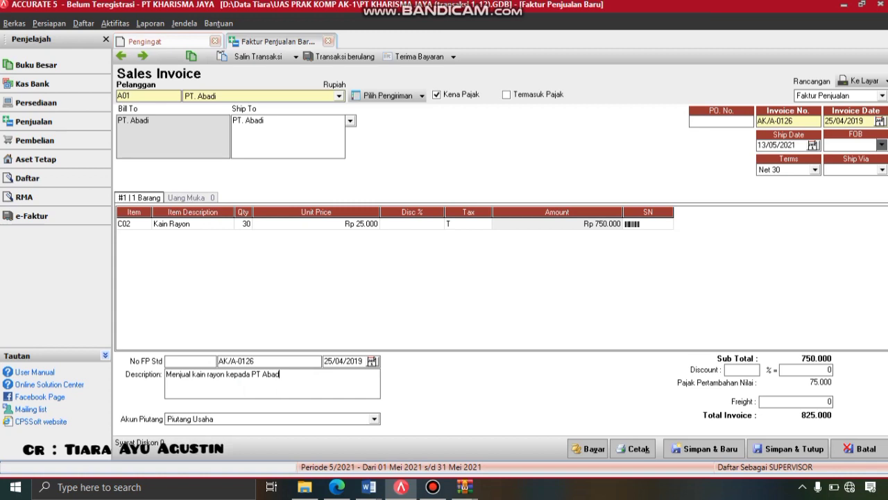
type("i")
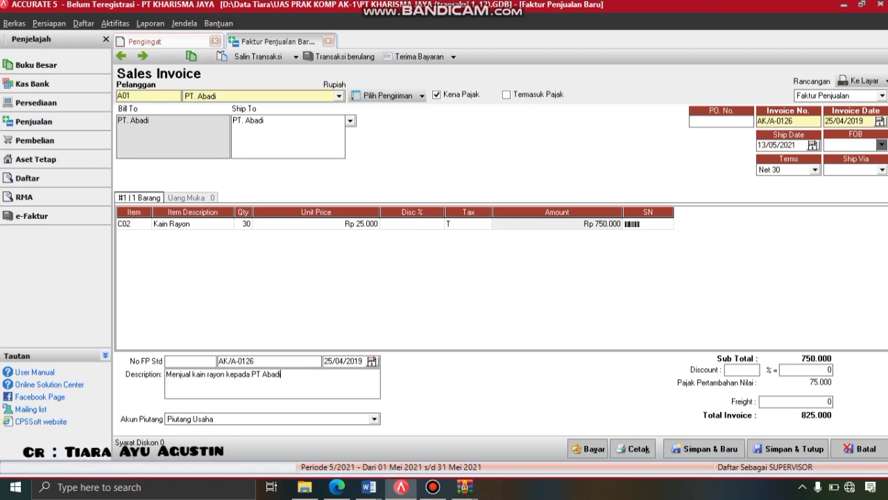
type(" sec")
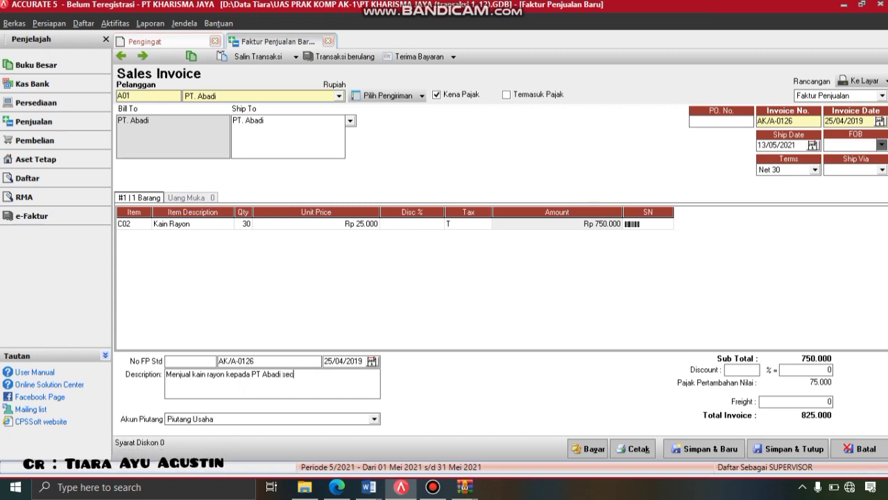
type("ara tunai")
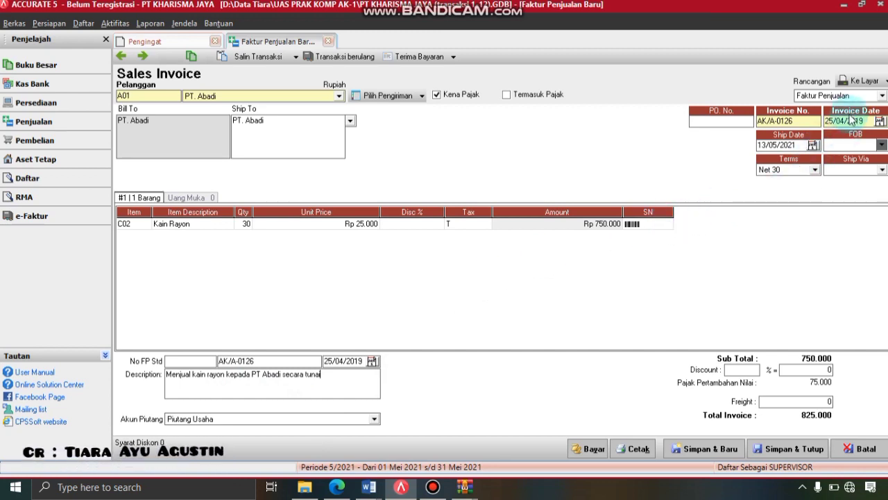
left_click(856, 83)
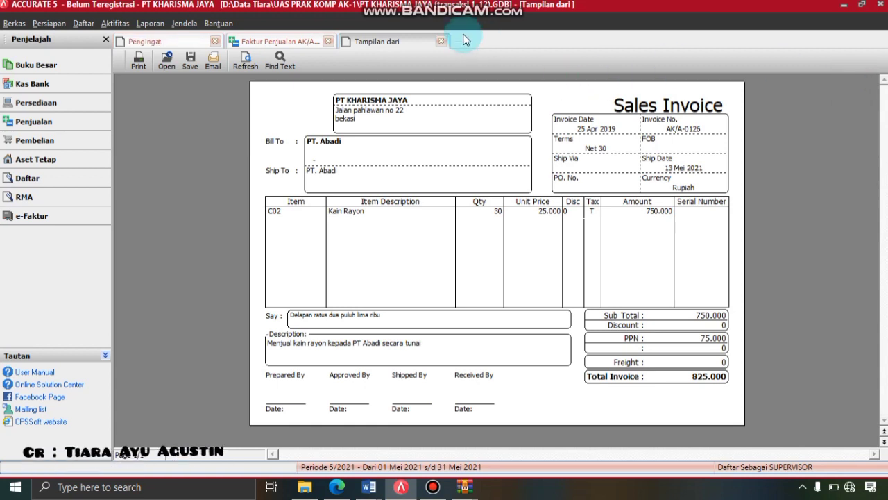
- Close the preview, then save and close sales invoice AK/A-0126
left_click(440, 42)
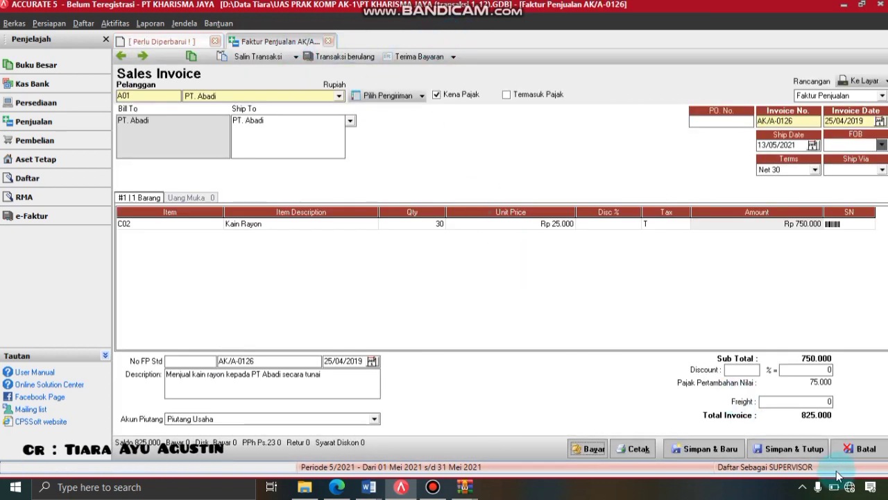
left_click(810, 453)
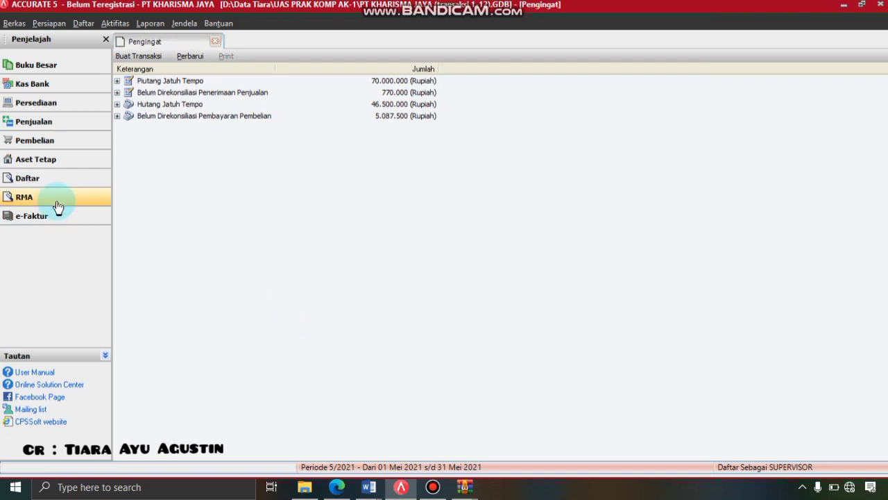
- Start a new Other Deposit into the Bank BRI account
left_click(119, 24)
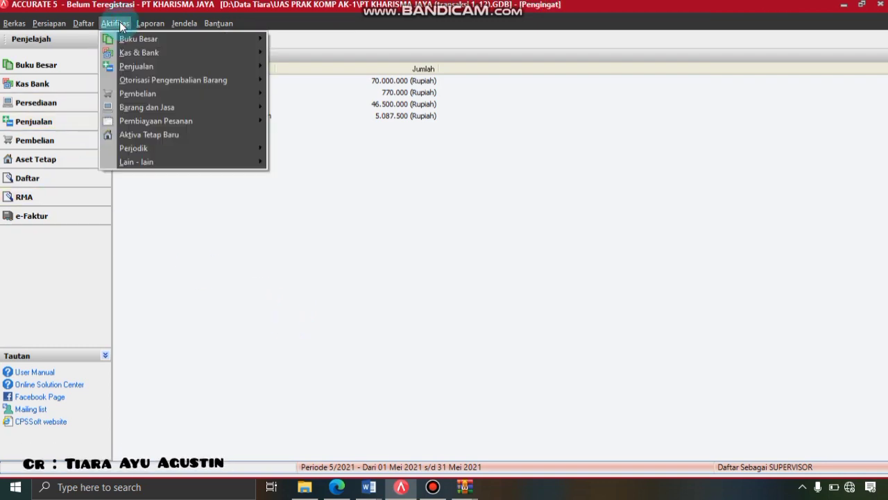
mouse_move(217, 53)
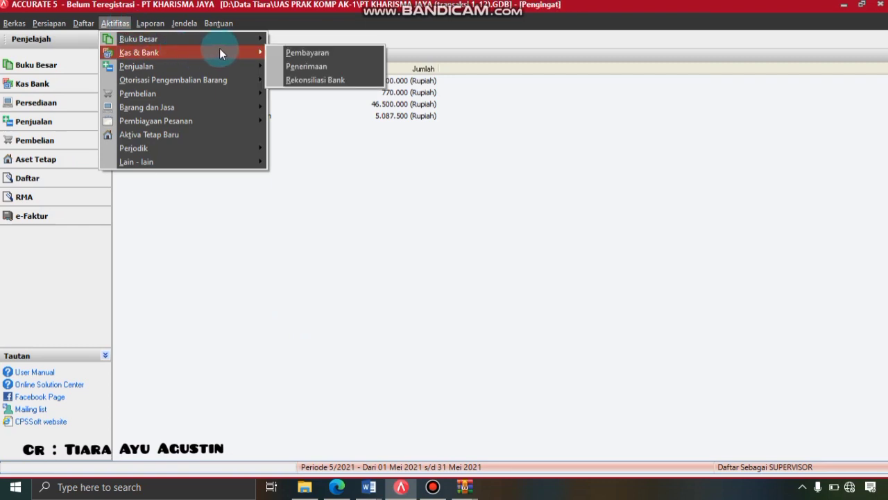
left_click(290, 66)
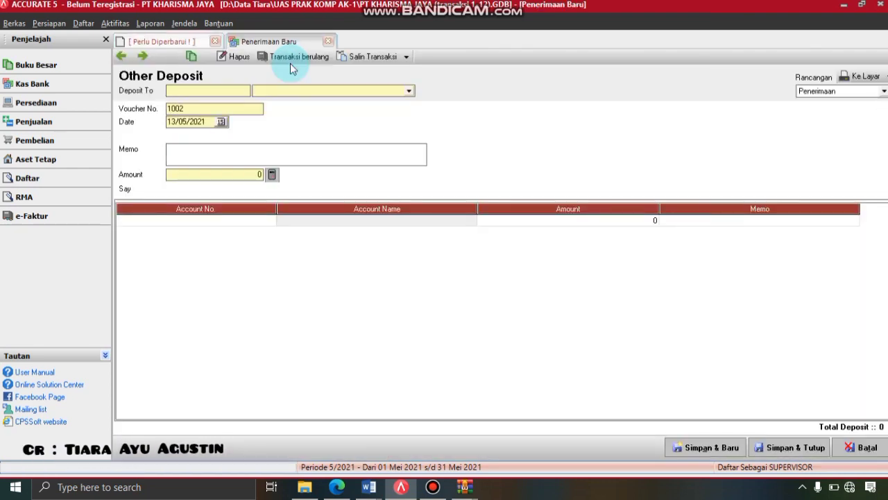
left_click(408, 91)
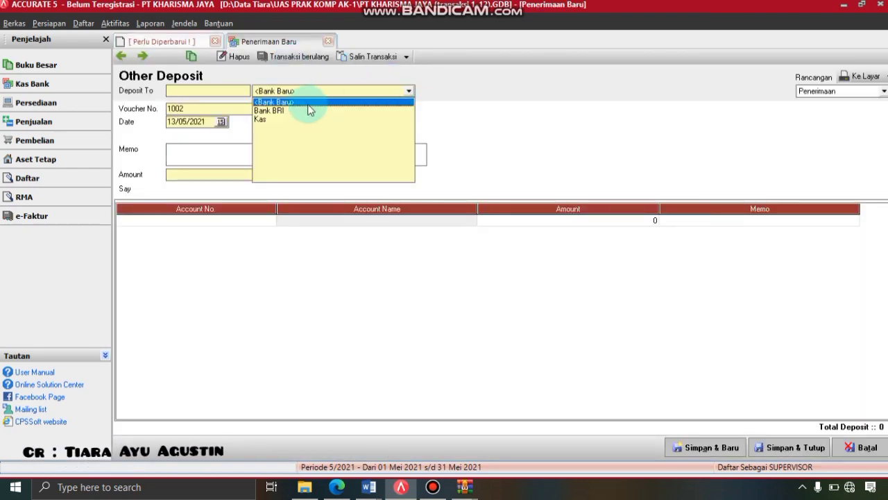
left_click(284, 111)
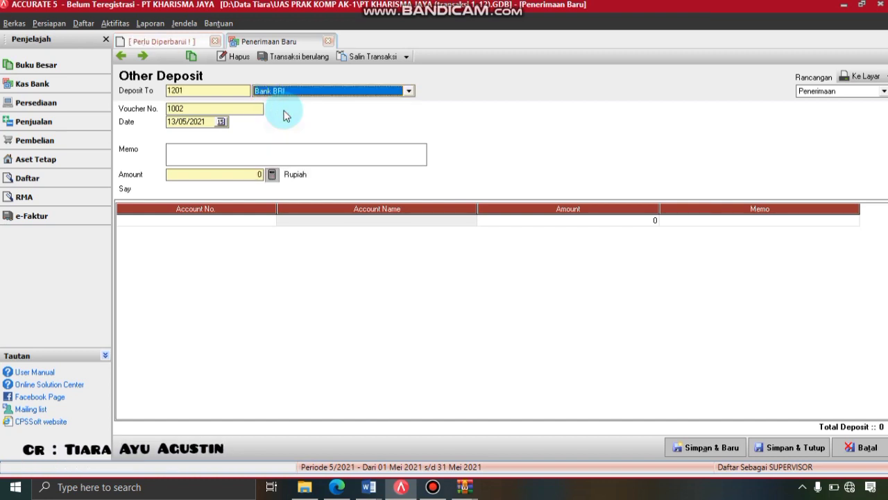
- Date the deposit 27/04/2019 with memo 'Menerima pendapatan jahit dari PT Kusuma'
left_click_drag(209, 120, 164, 125)
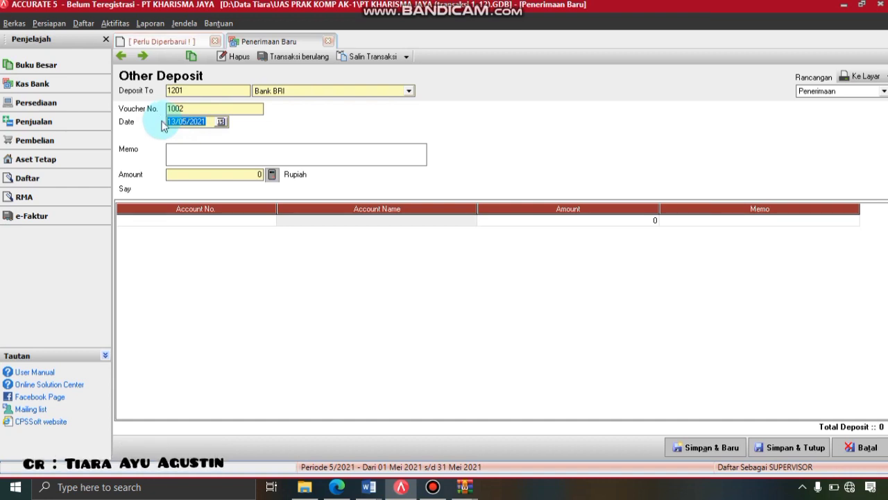
type("27/")
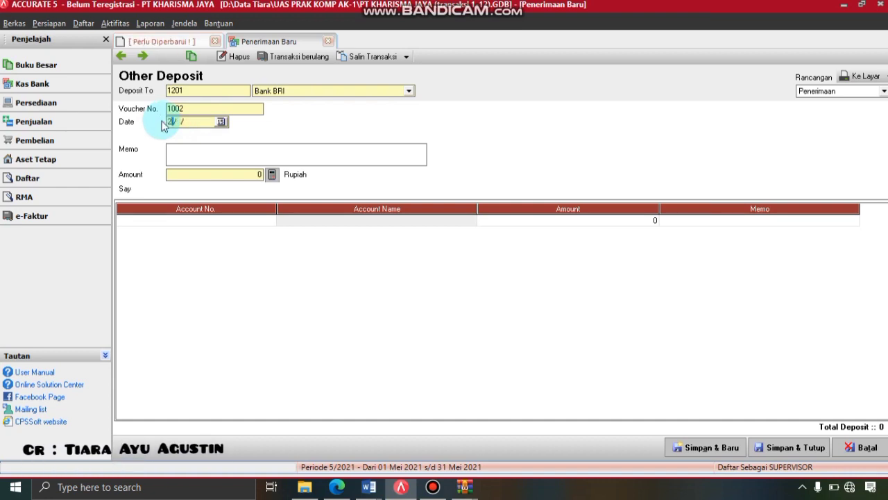
type("04/2")
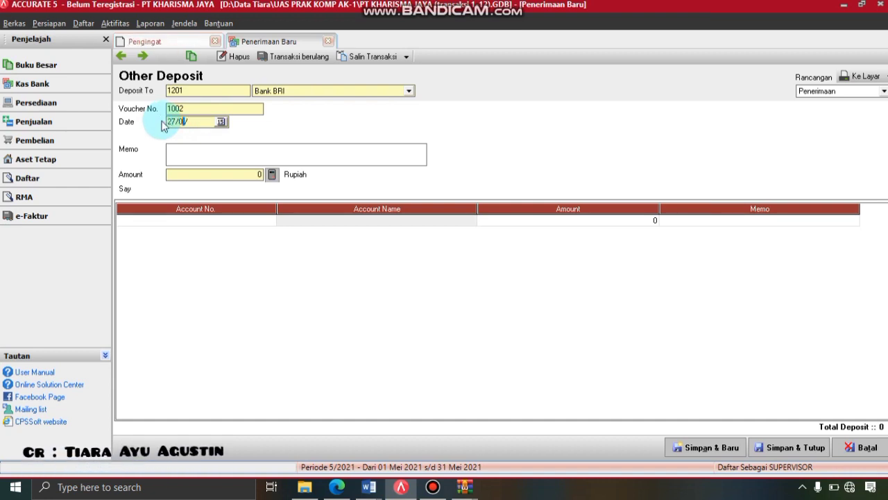
type("019")
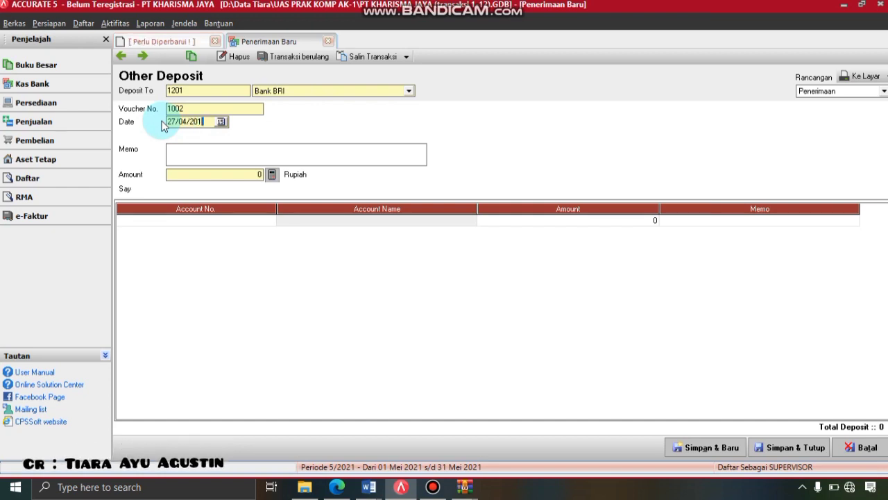
left_click(175, 146)
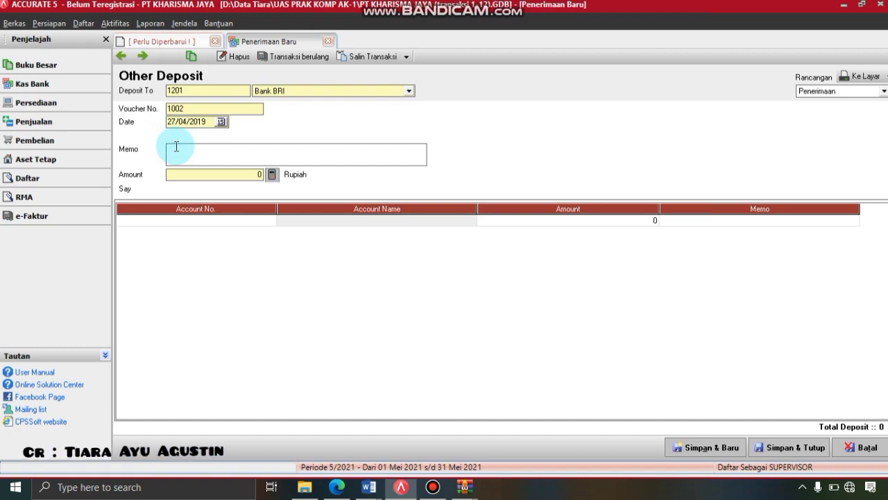
type("Menerima ")
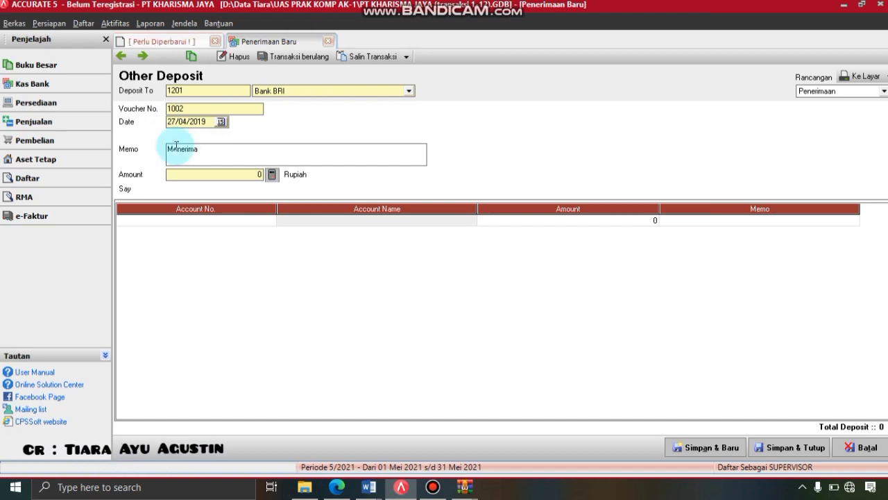
type("pend")
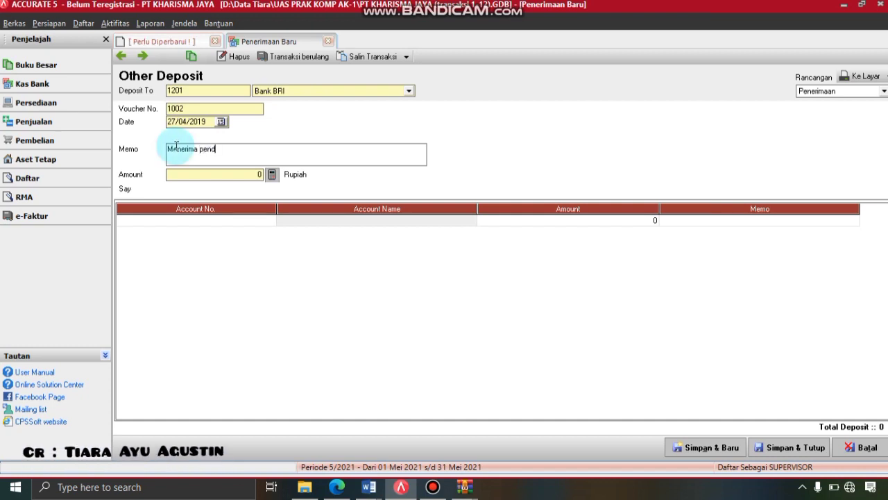
type("apata")
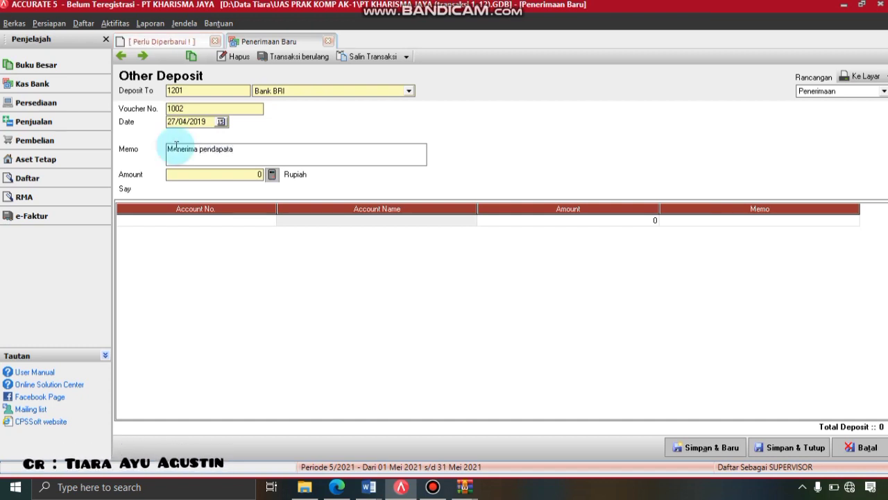
type("n ")
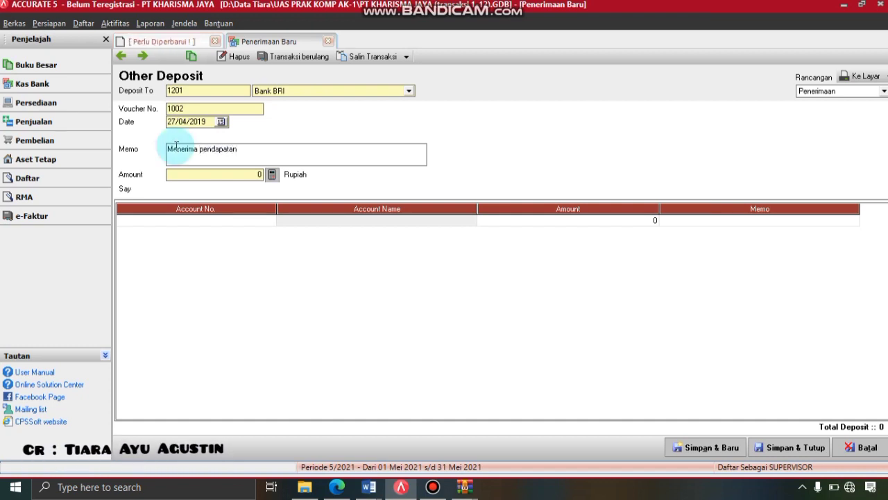
type("jah")
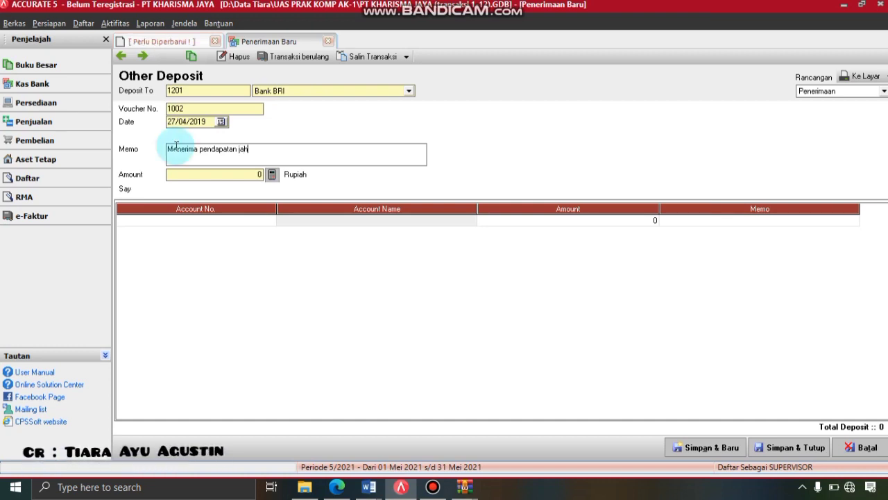
type("it dari ")
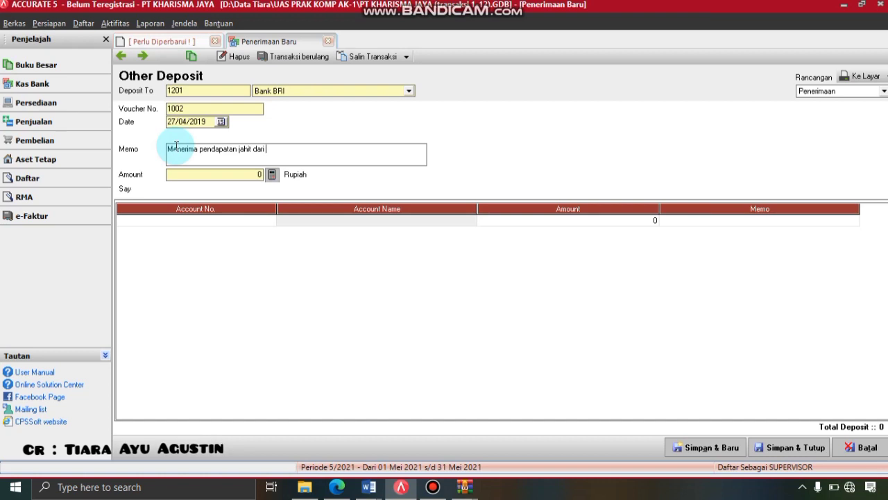
type("PT ")
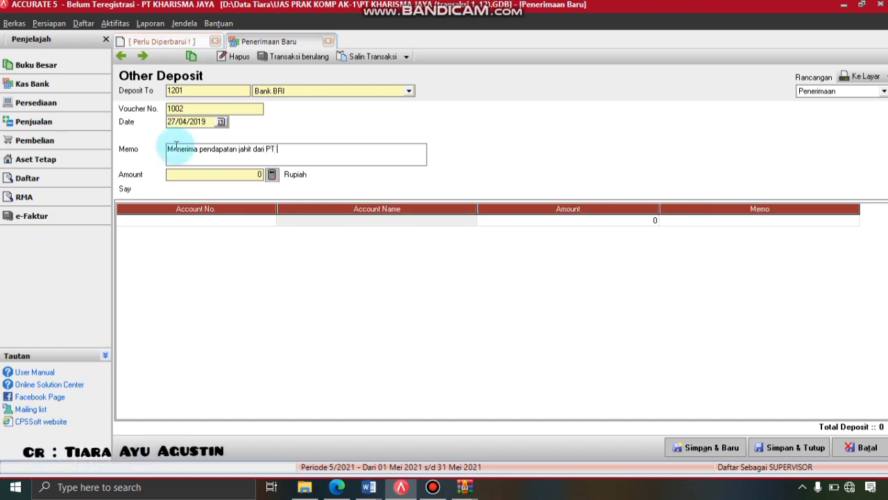
type("Kusuma")
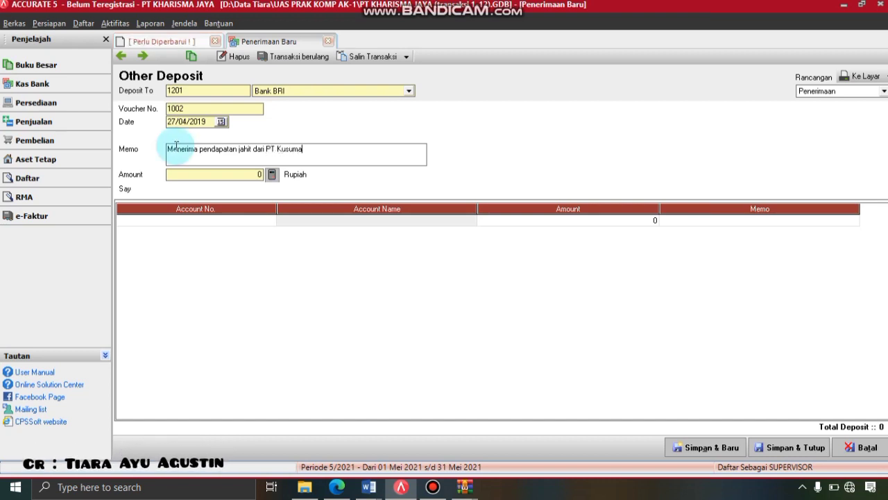
- Add a line for 8101 Pendapatan Jasa Jahit of Rp 5.000.000 and fill the deposit total
left_click(265, 222)
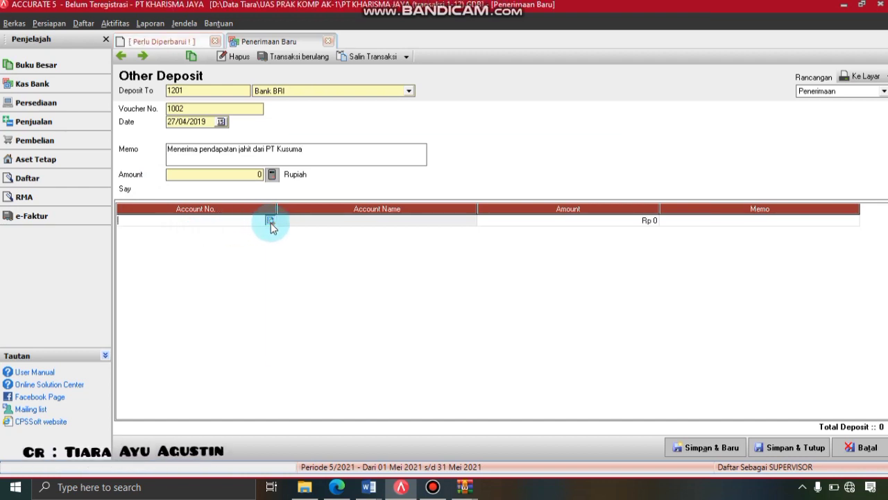
left_click(270, 221)
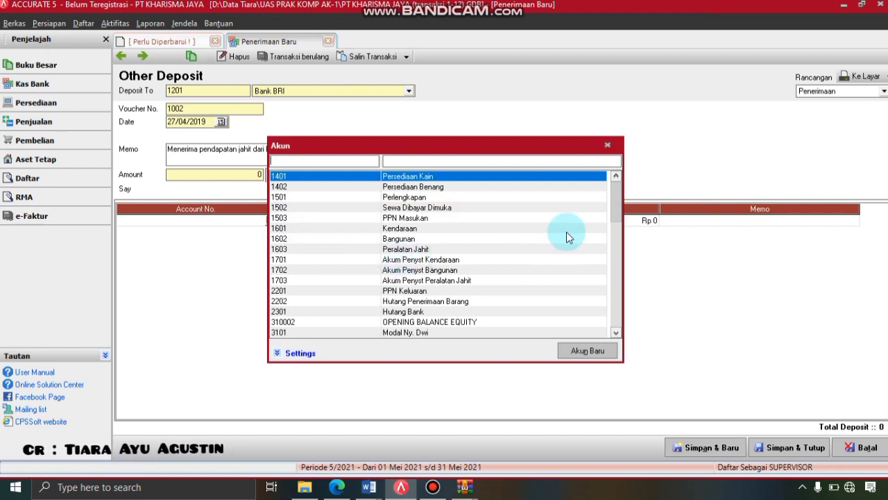
left_click_drag(618, 189, 617, 266)
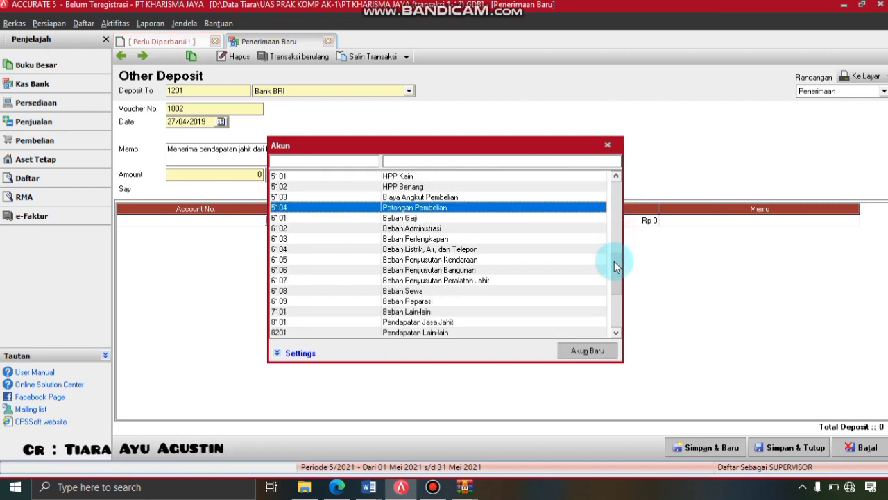
double_click(442, 322)
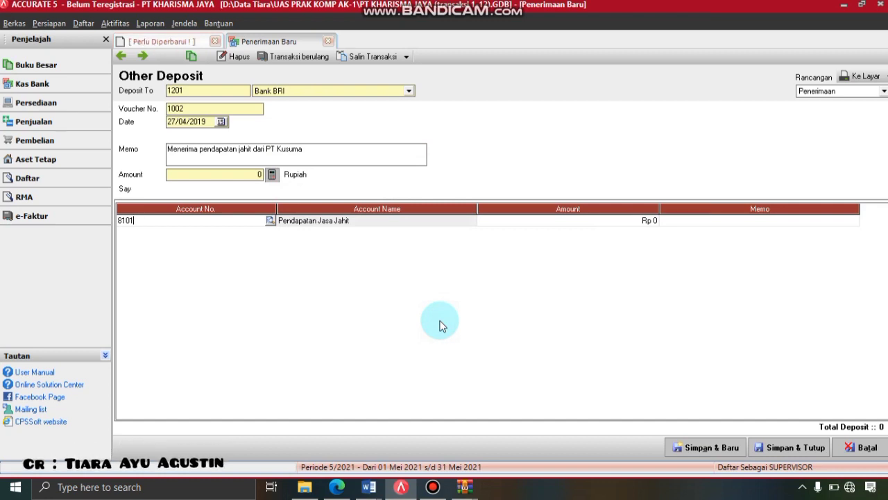
left_click(554, 223)
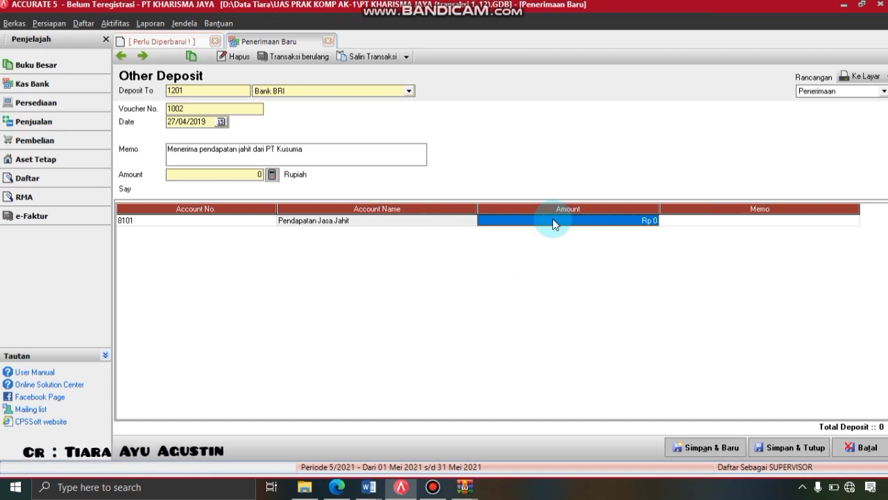
type("5.000.")
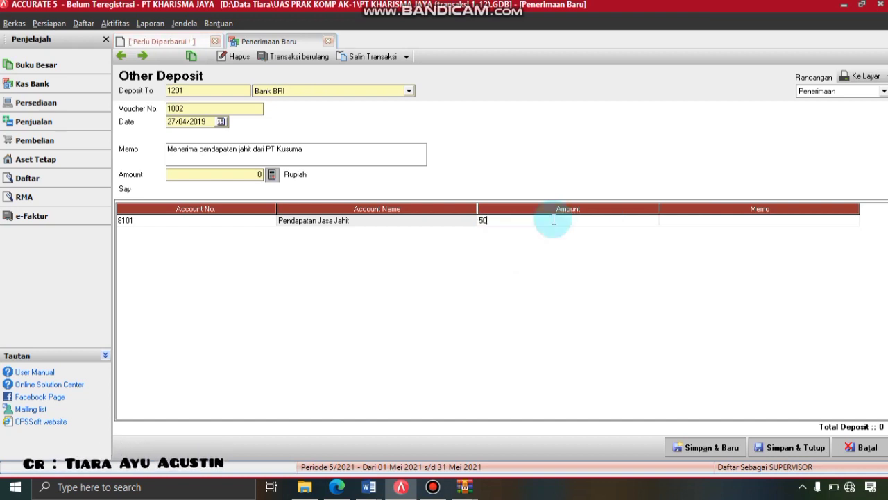
type("00000")
key("Tab")
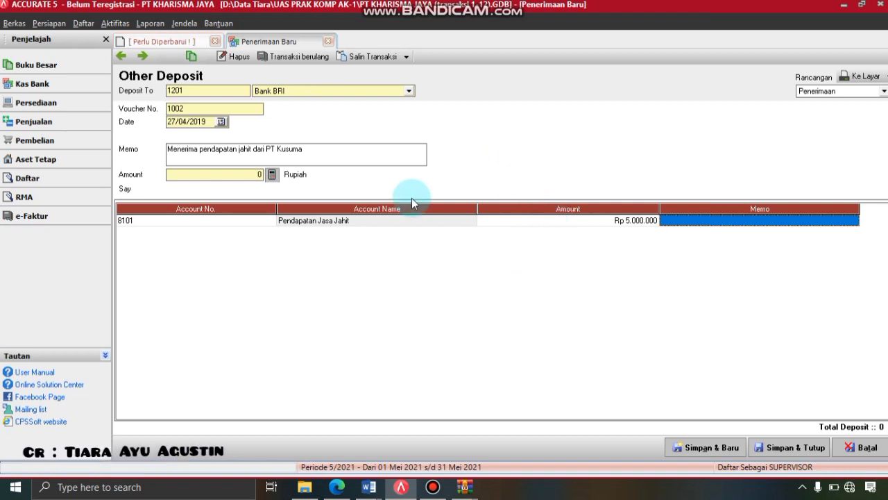
left_click(274, 174)
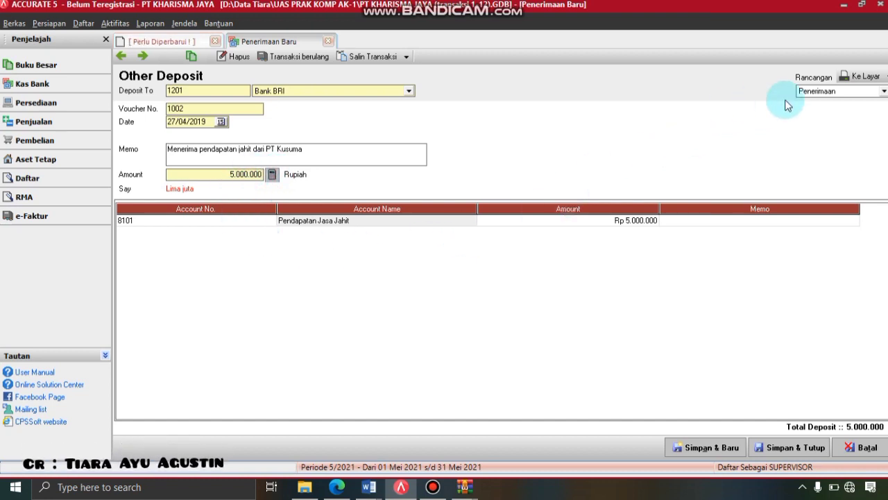
- Preview deposit 1002's printout, then save and close the form
left_click(853, 76)
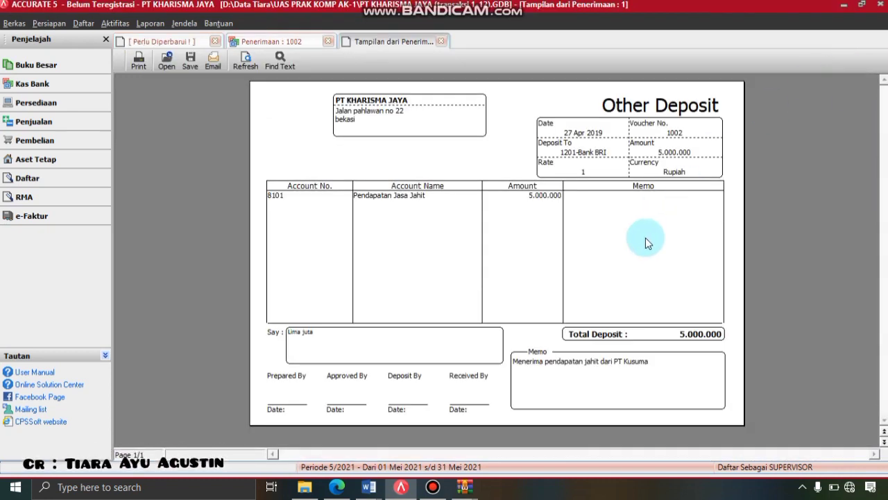
left_click(441, 42)
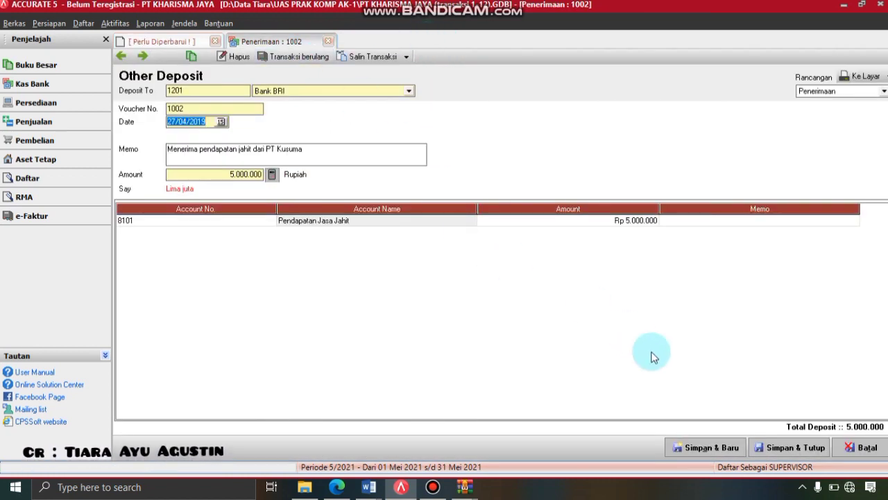
left_click(803, 448)
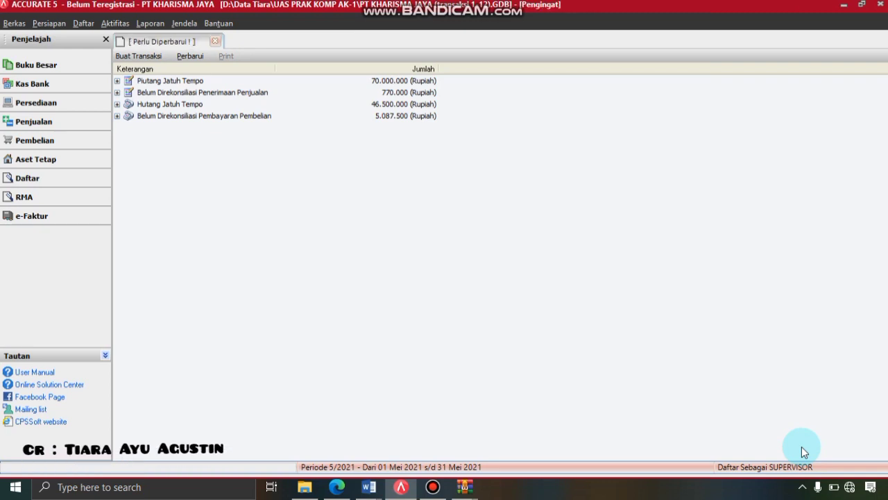
- Start a new Other Payment drawn from the Kas account
left_click(109, 25)
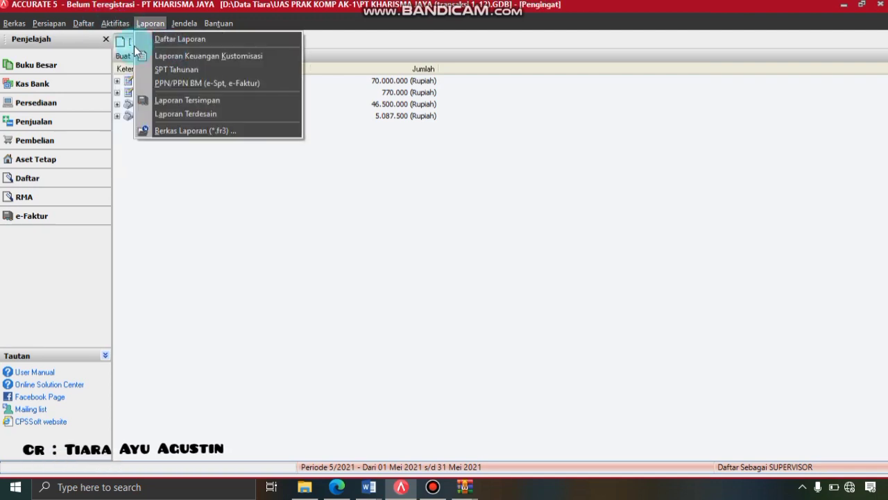
left_click(122, 25)
left_click(118, 24)
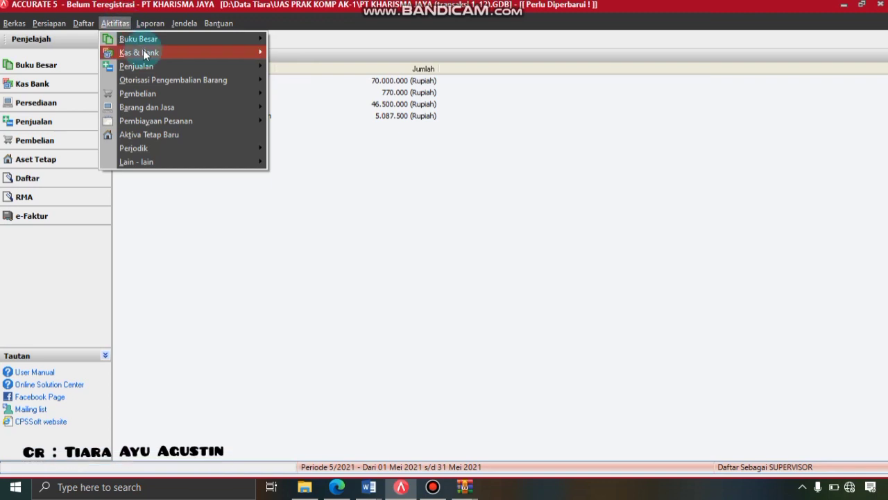
mouse_move(145, 53)
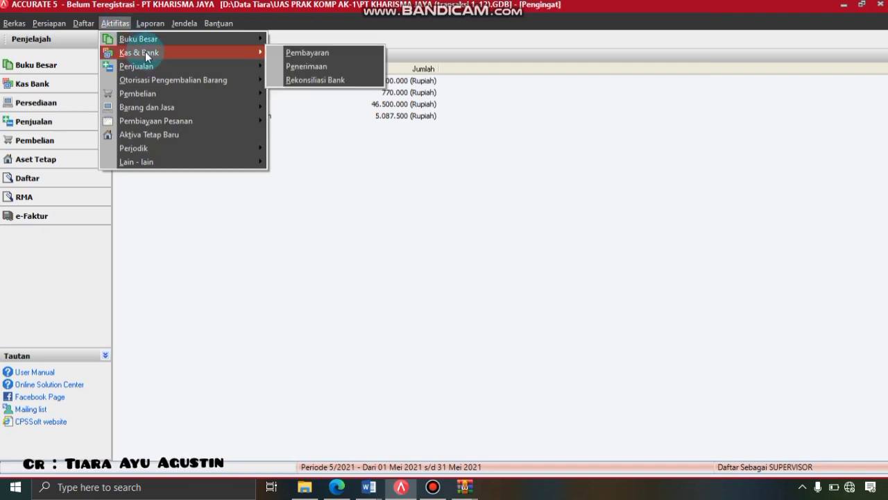
left_click(281, 53)
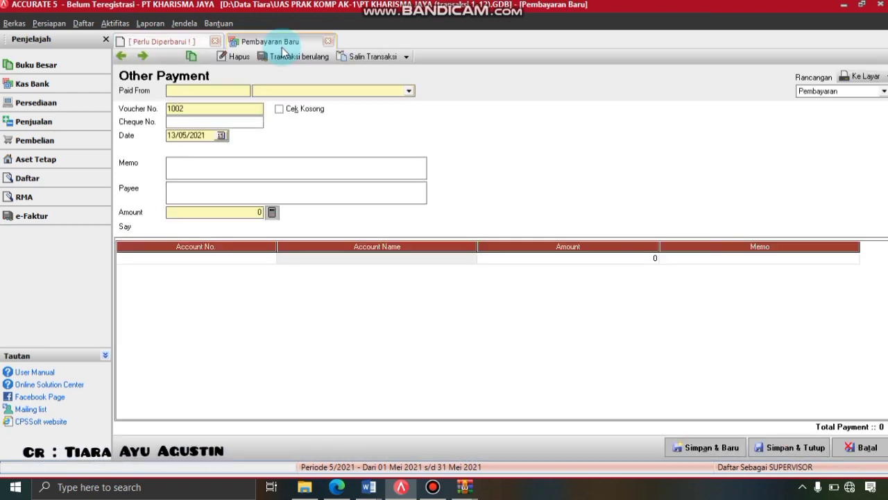
left_click(409, 92)
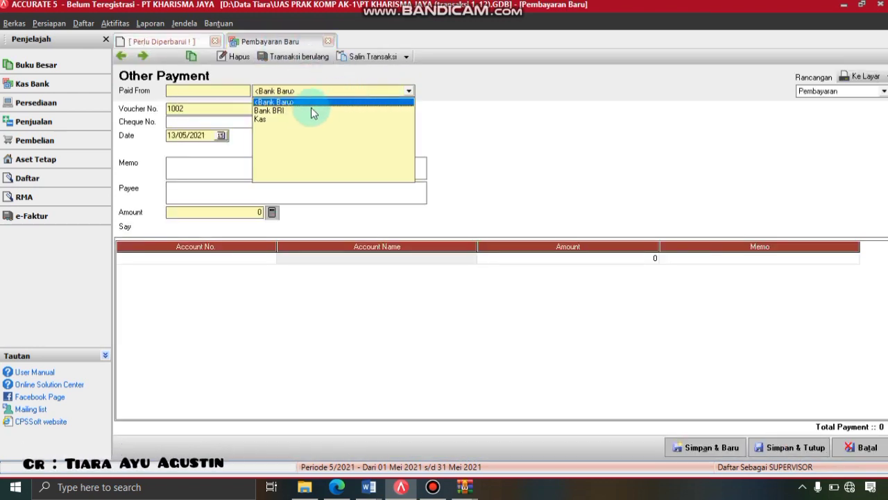
left_click(270, 119)
- Date the payment 30/04/2019 with memo 'Membayar beban listrik, air dan telepon'
left_click_drag(197, 136, 159, 140)
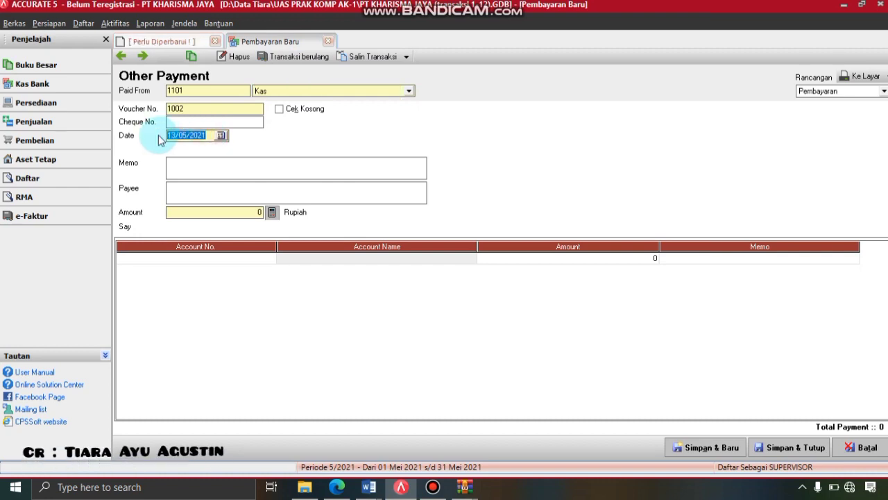
type("30/04/")
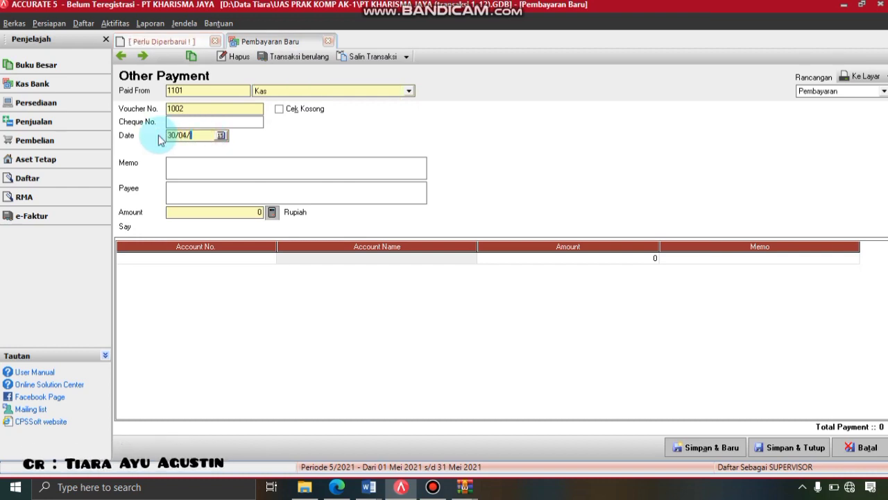
type("2019")
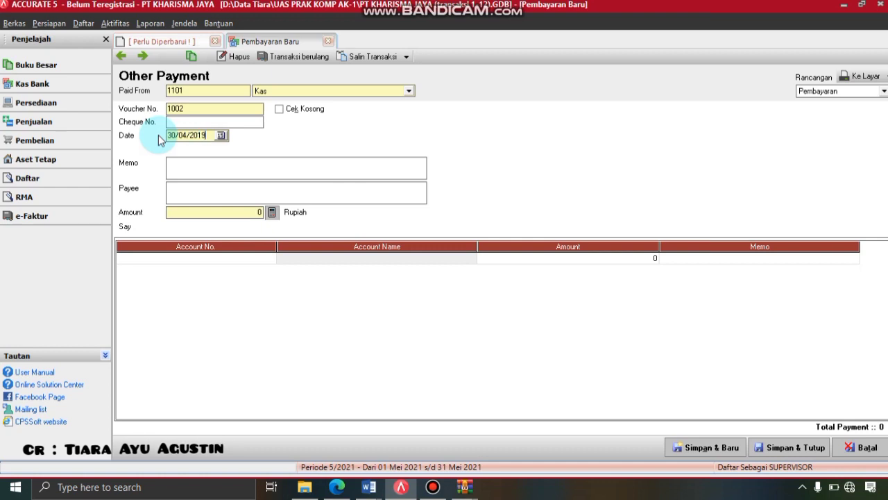
left_click(183, 165)
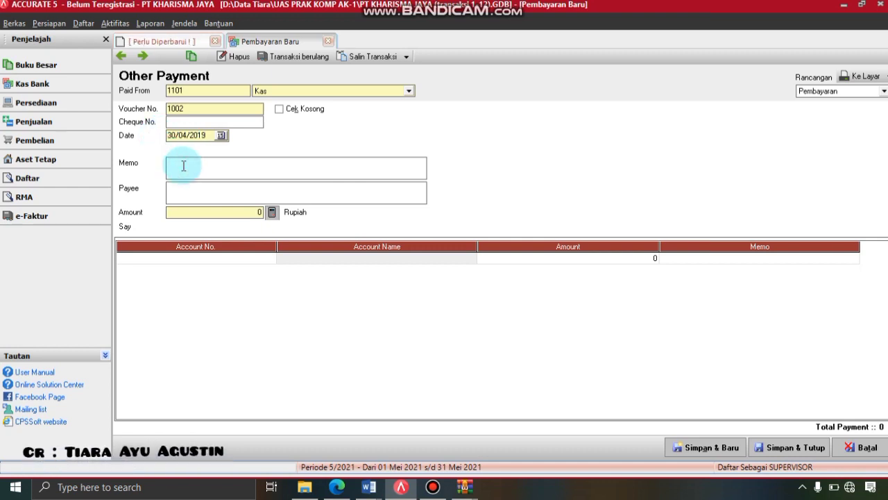
type("Membayar ")
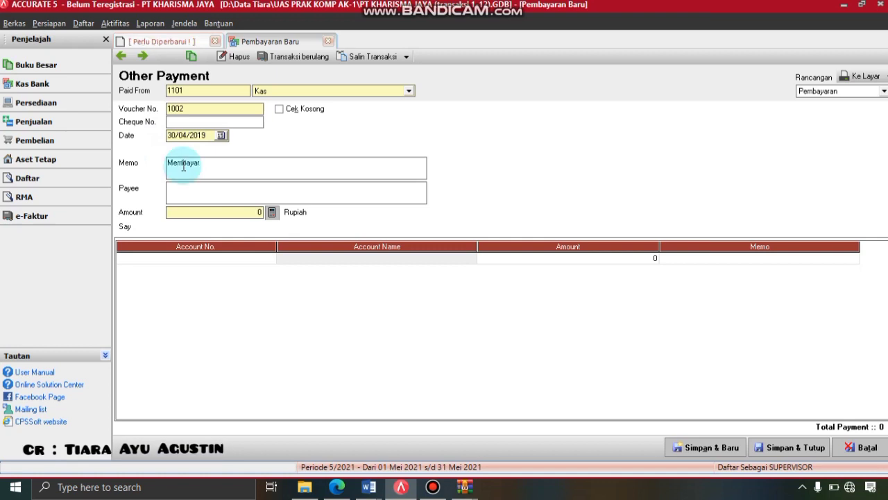
type("be")
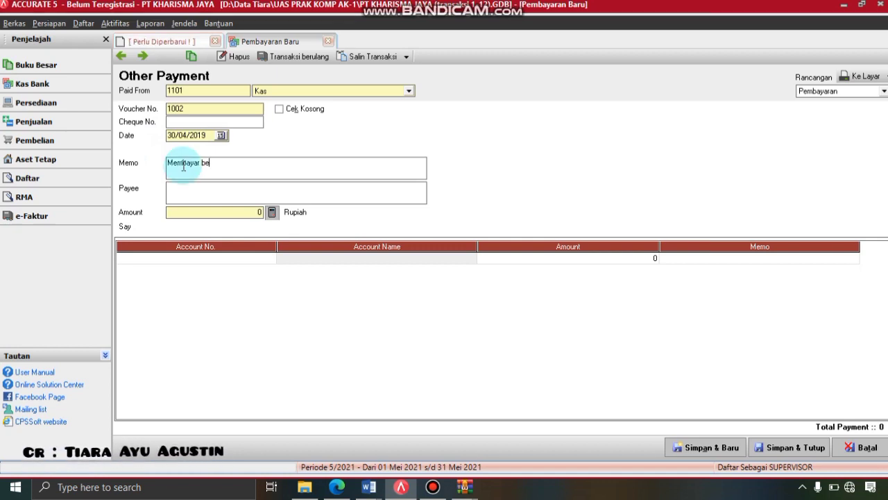
type("ban list")
left_click(184, 167)
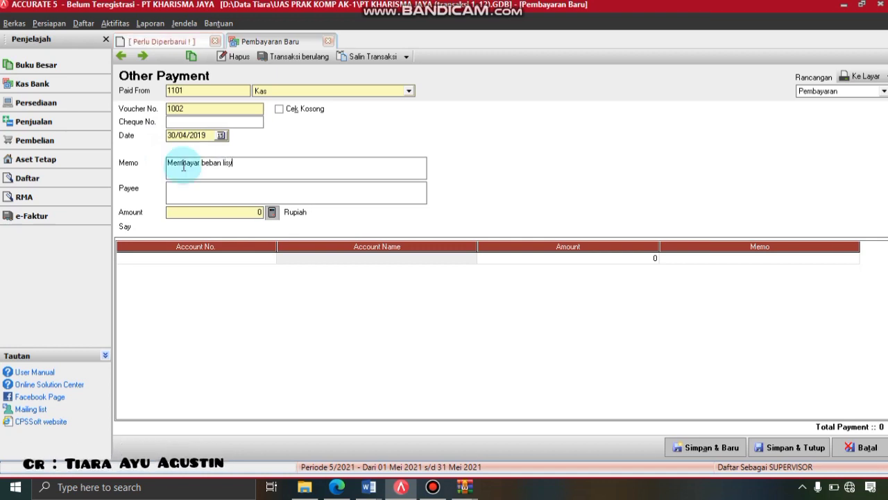
type("istrik, ai")
type("r")
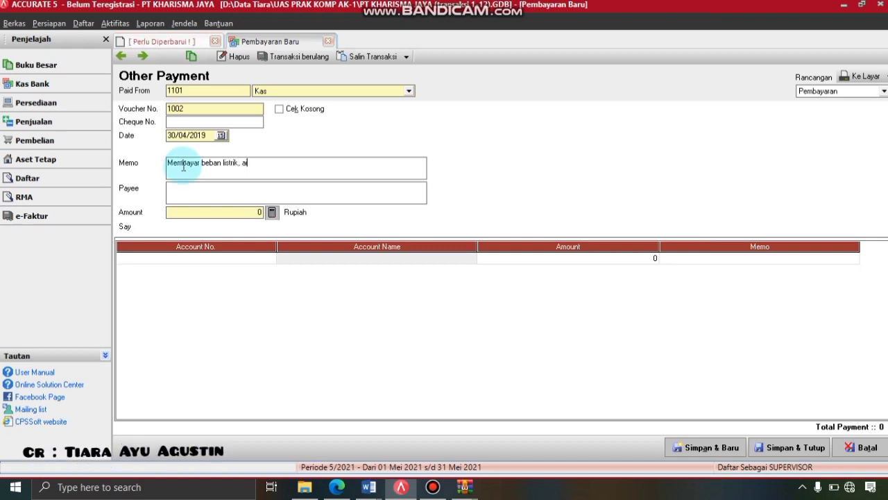
type(" dan ")
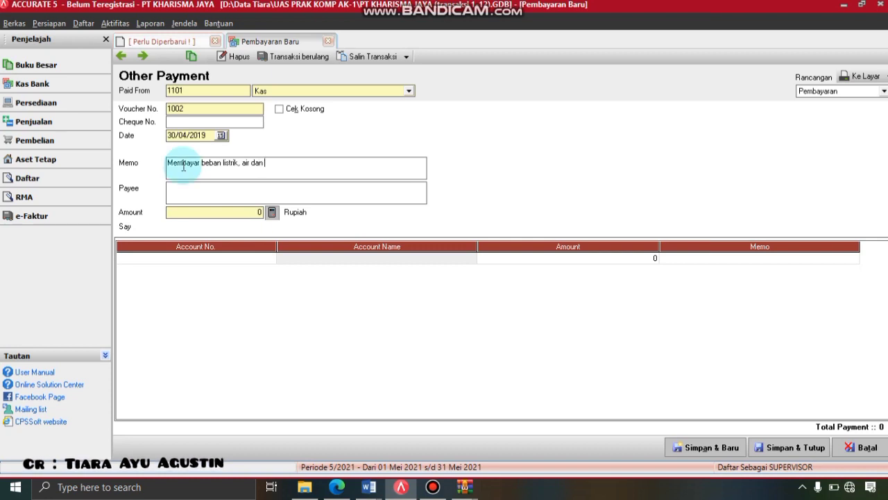
type("telepo")
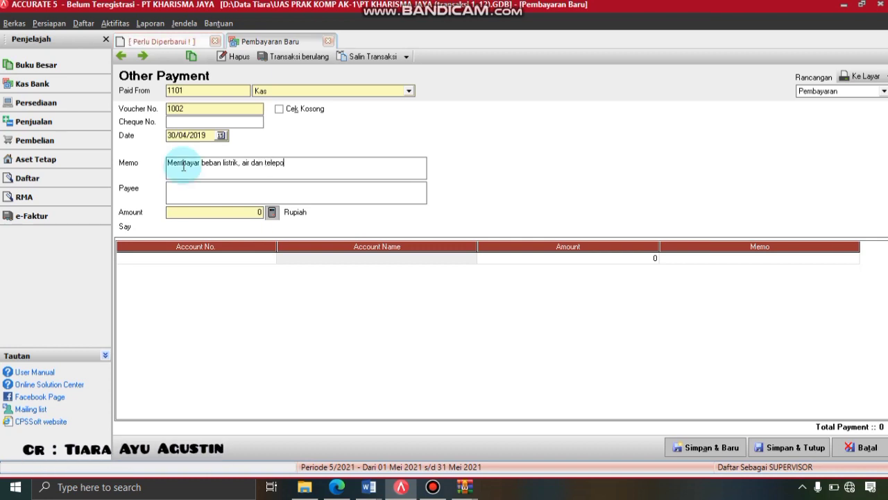
type("n")
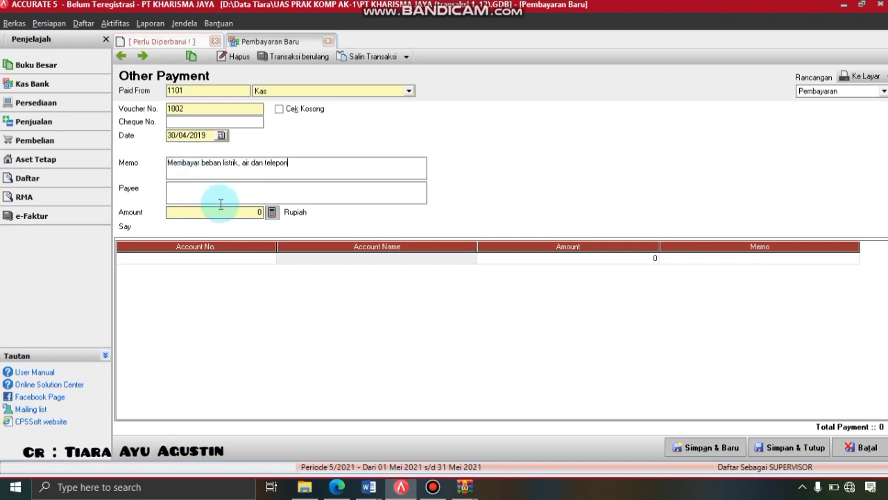
left_click(264, 256)
- Charge 6104 Beban Listrik, Air, dan Telepon Rp 5.000.000, bringing the payment total to 5.000.000
left_click(270, 258)
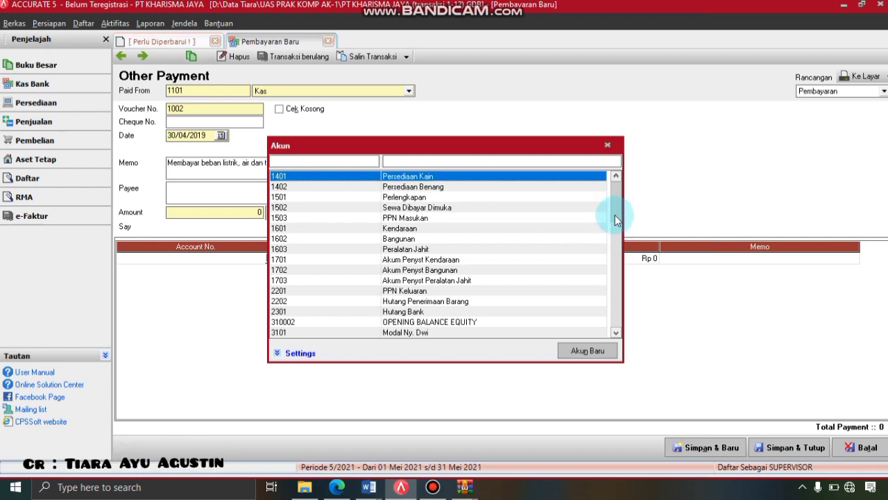
left_click(619, 252)
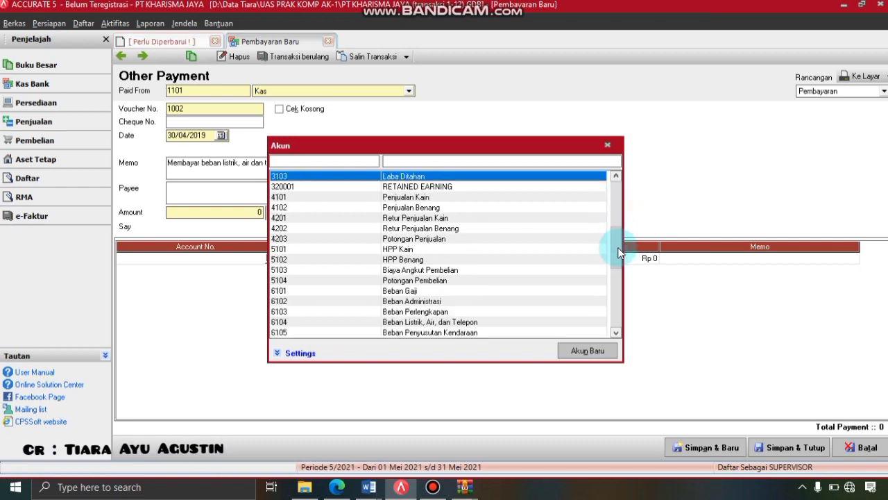
double_click(484, 322)
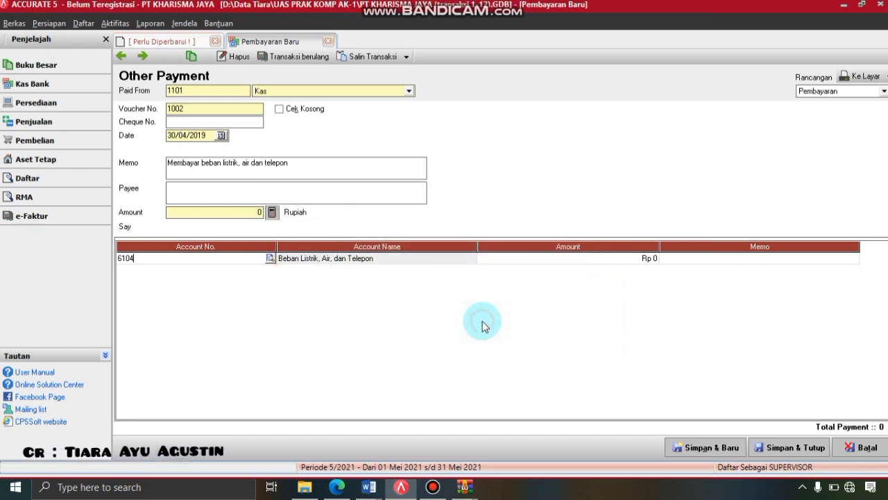
left_click(525, 261)
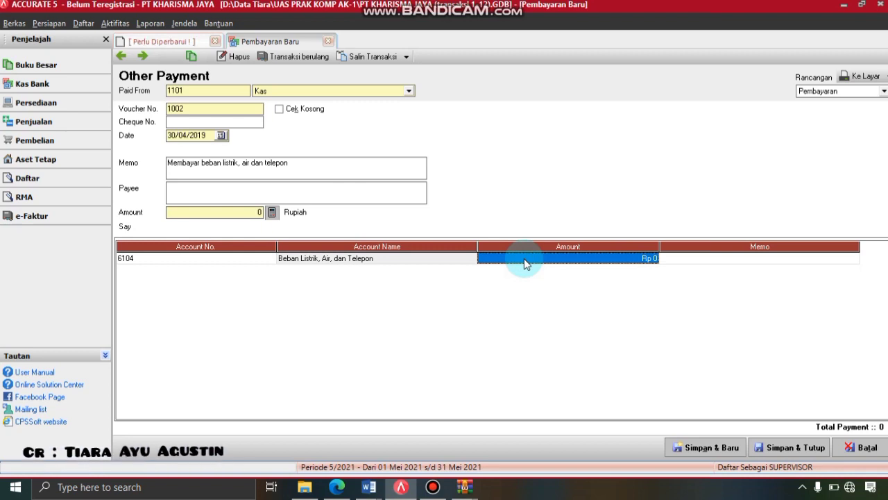
type("5.00")
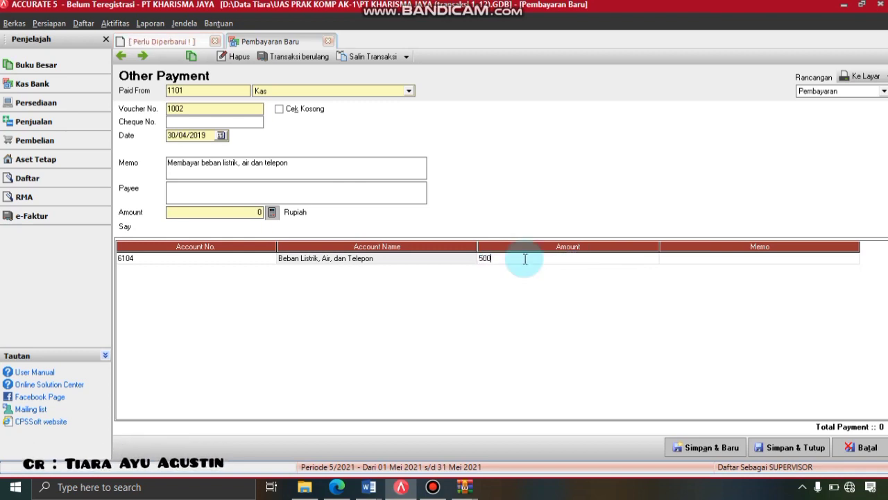
type("0.00000")
key("Tab")
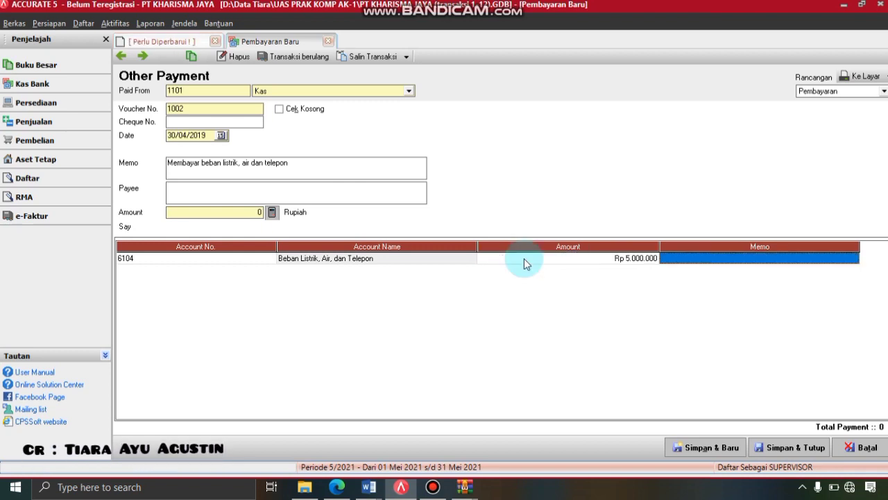
left_click(273, 213)
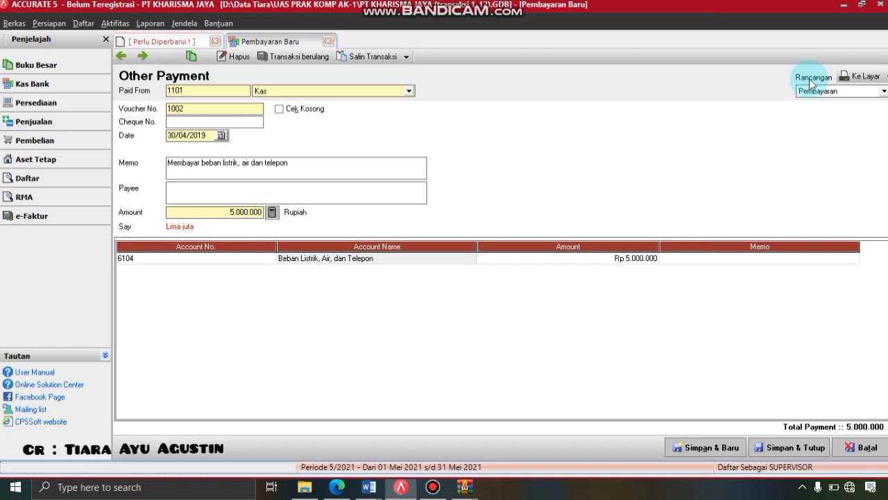
- Preview Other Payment 1002's voucher, then save and close it
left_click(863, 77)
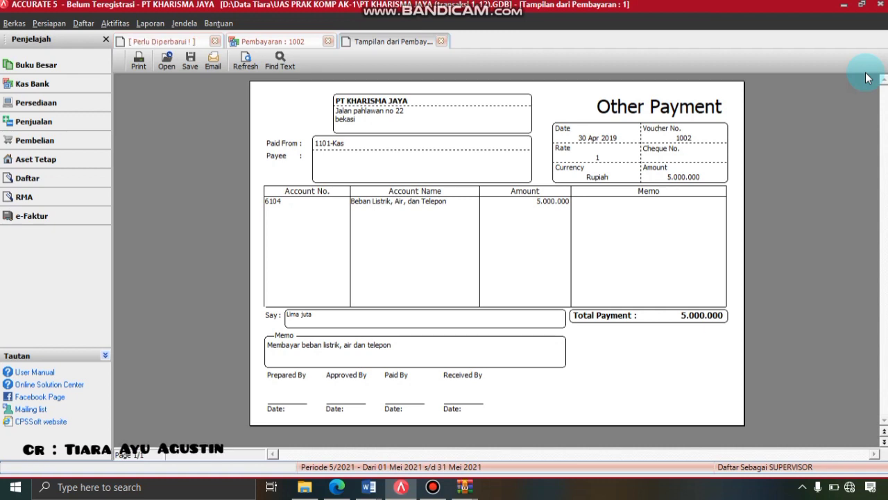
left_click(442, 42)
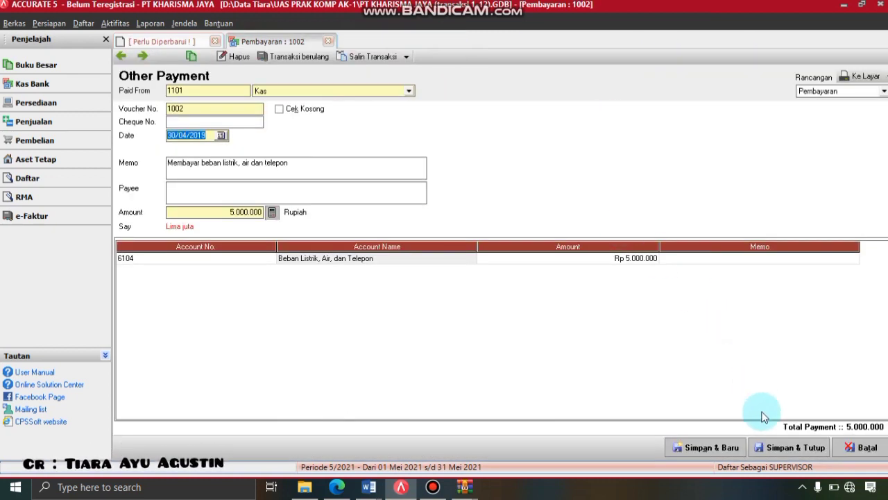
left_click(791, 447)
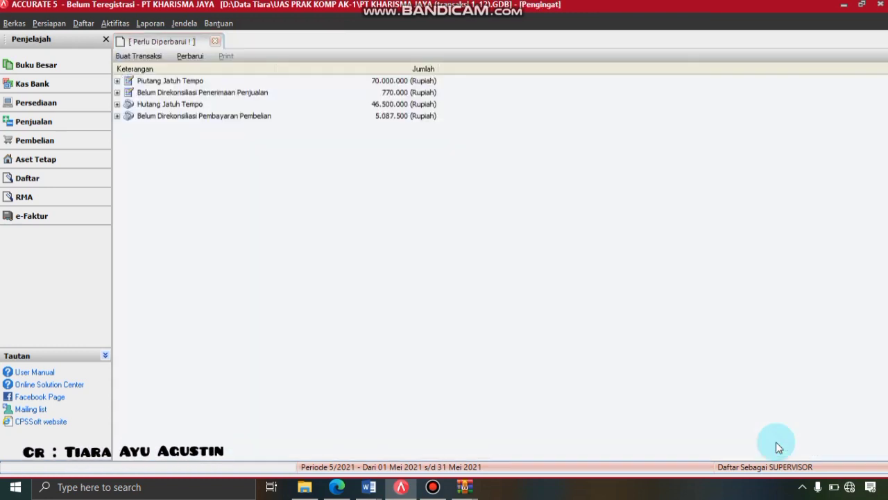
- Stop the Bandicam recording and return to ACCURATE 5's reminders page
left_click(432, 487)
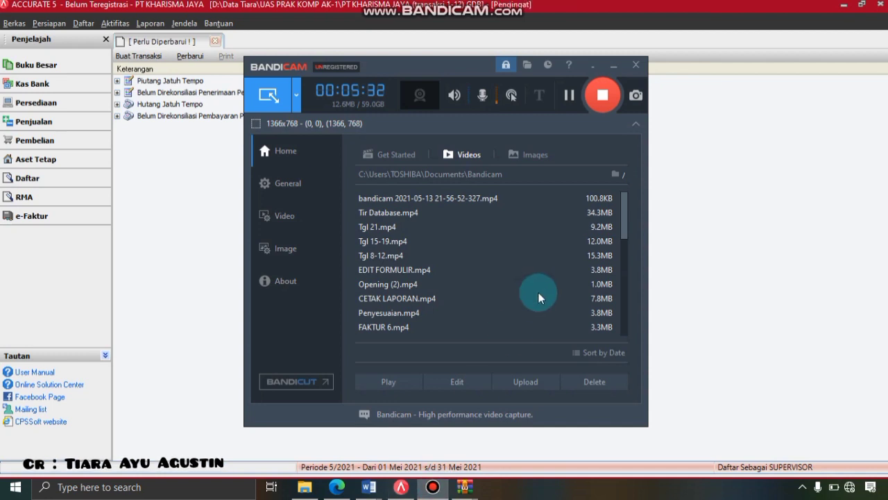
left_click(601, 94)
double_click(715, 117)
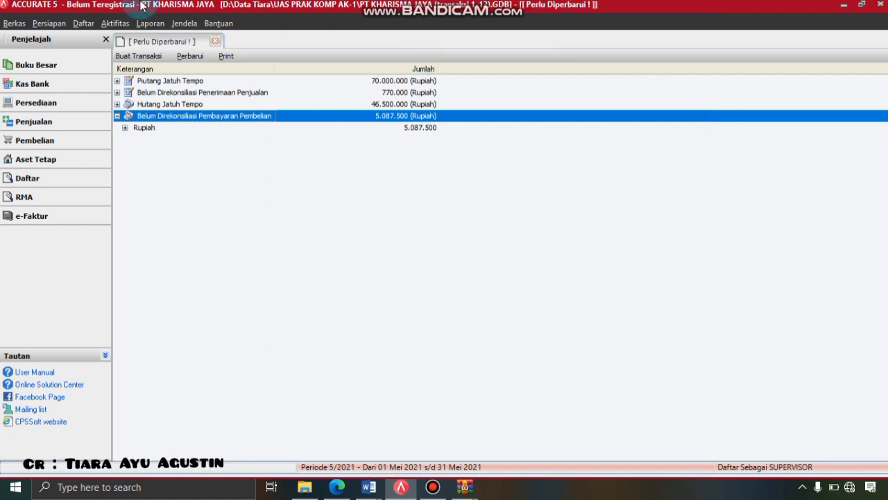
- Open a new general journal voucher (Bukti Jurnal Umum)
left_click(124, 24)
left_click(126, 26)
left_click(150, 24)
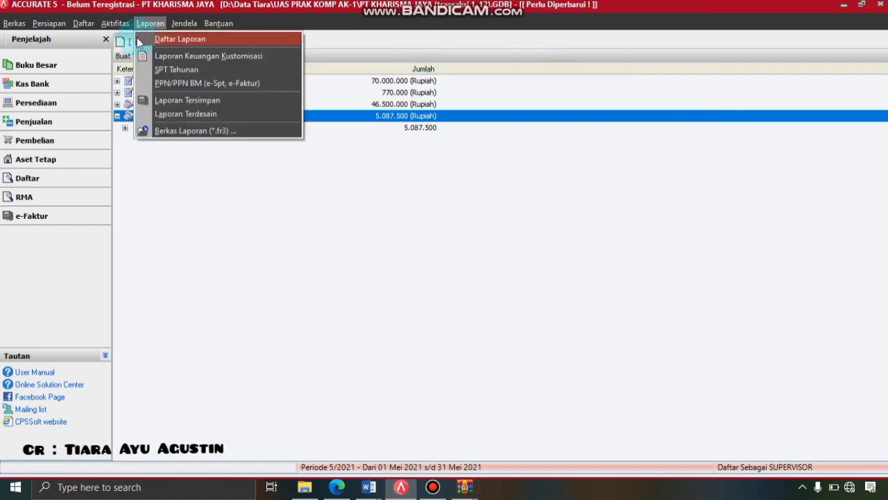
left_click(118, 23)
left_click(120, 25)
left_click(121, 25)
mouse_move(132, 40)
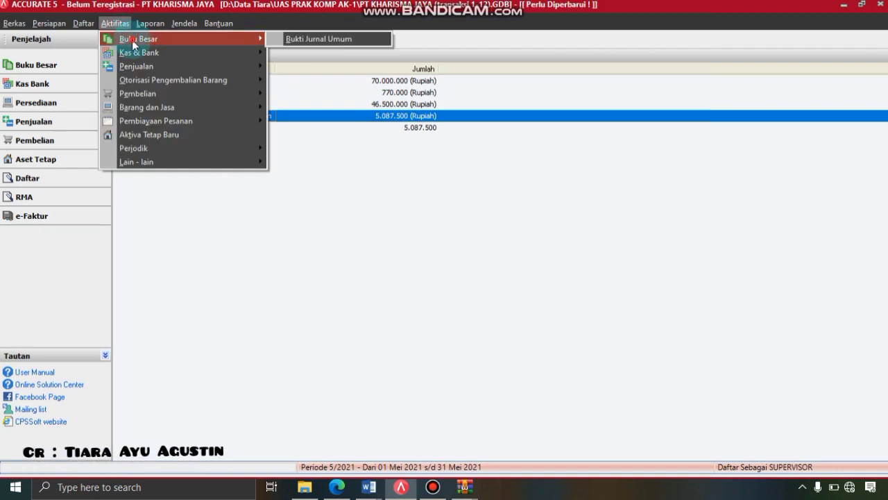
left_click(298, 39)
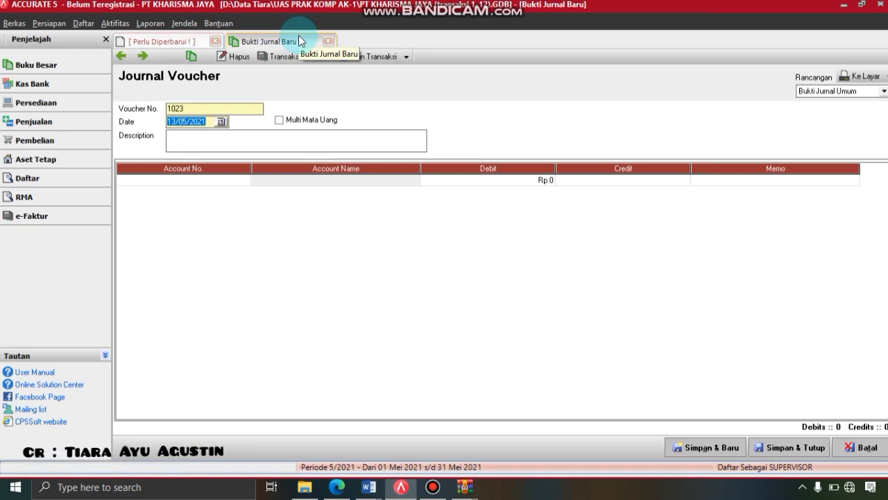
- Date the voucher 30/04/2019 and describe it as 'Penerimaan piutang pendapatan dari PT Kusuma'
type("30/04/2019")
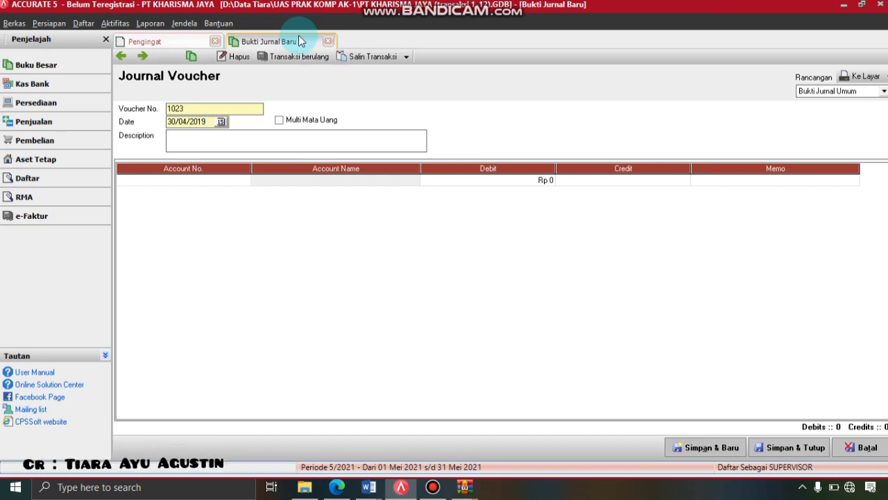
left_click(254, 138)
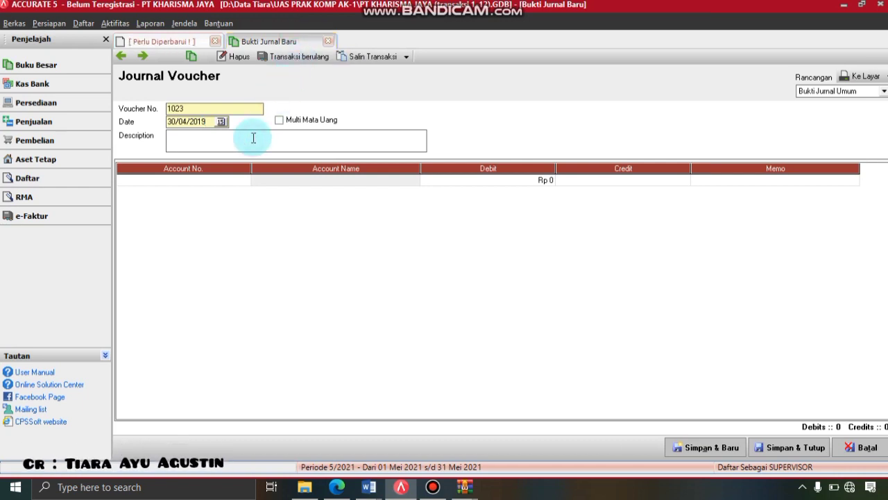
type("Pene")
type("rimaan piutang ")
type("per")
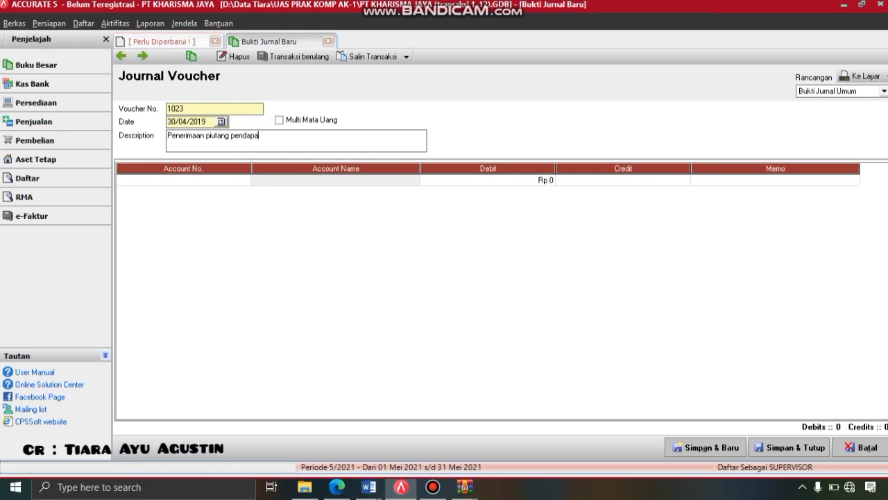
type("dapatan")
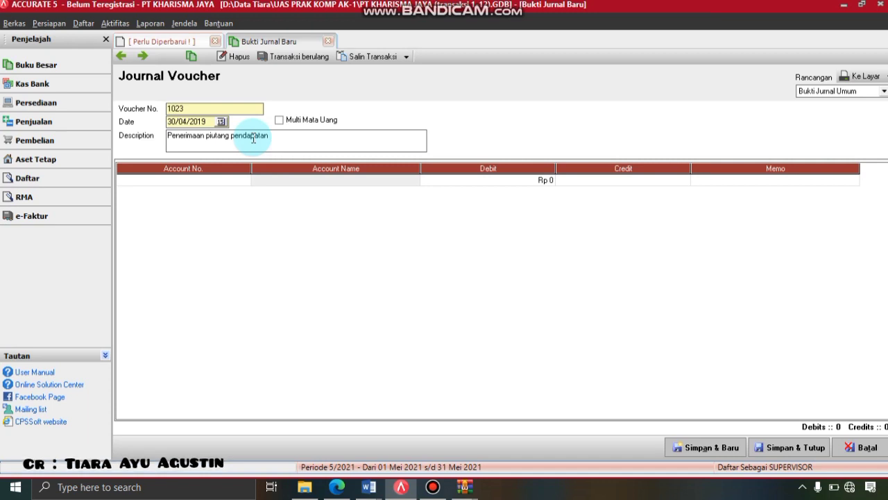
type("dari P")
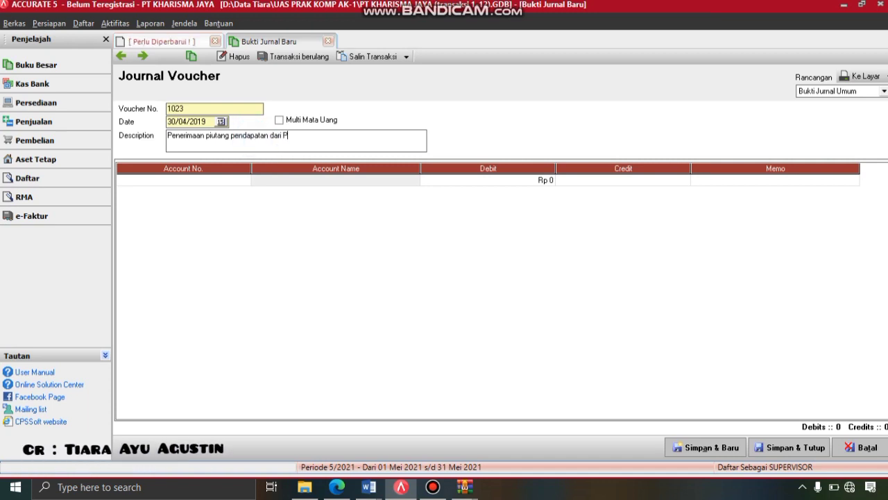
type("RT Kusuma")
- Debit 1301 Piutang Usaha Rp 5.000.000 on the first journal line
left_click(245, 181)
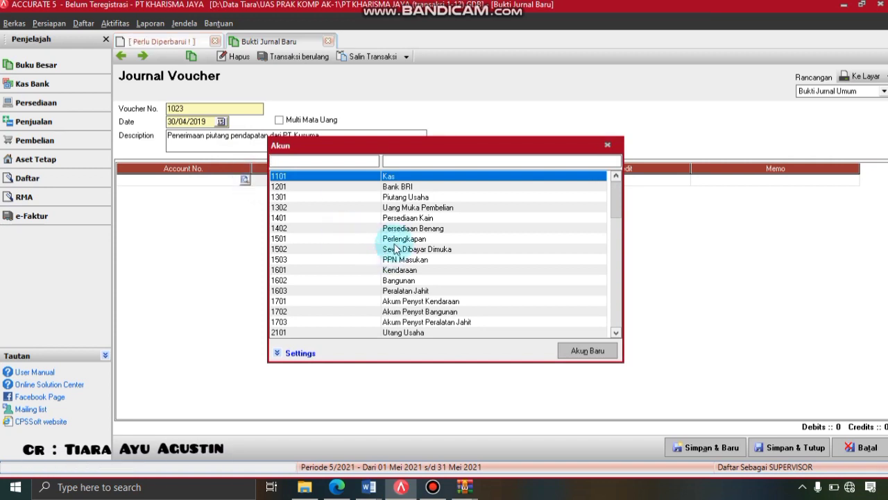
left_click(401, 198)
double_click(401, 198)
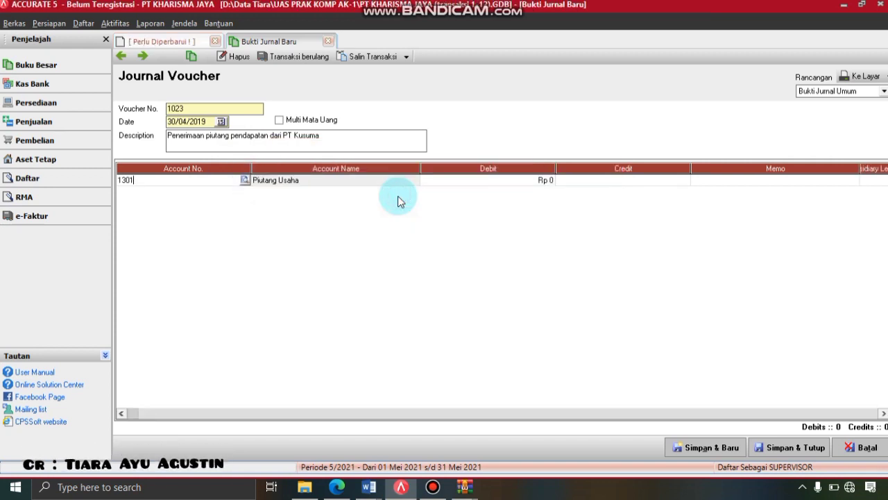
left_click(517, 184)
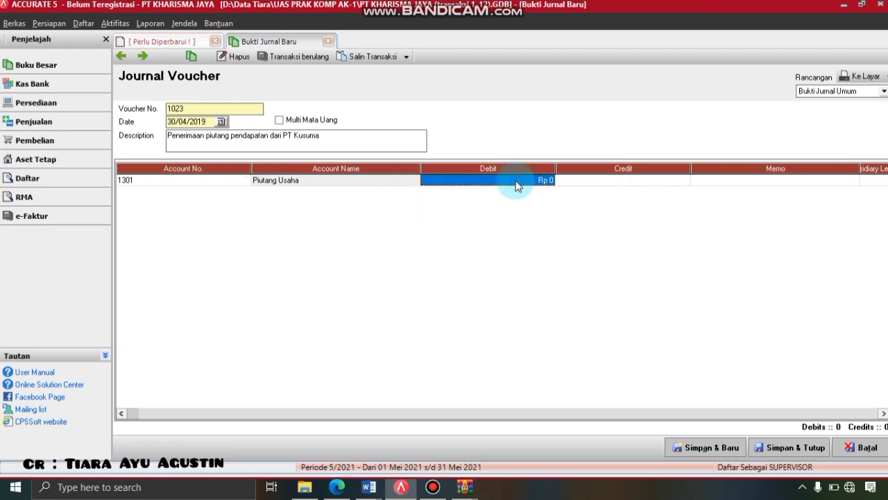
type("5")
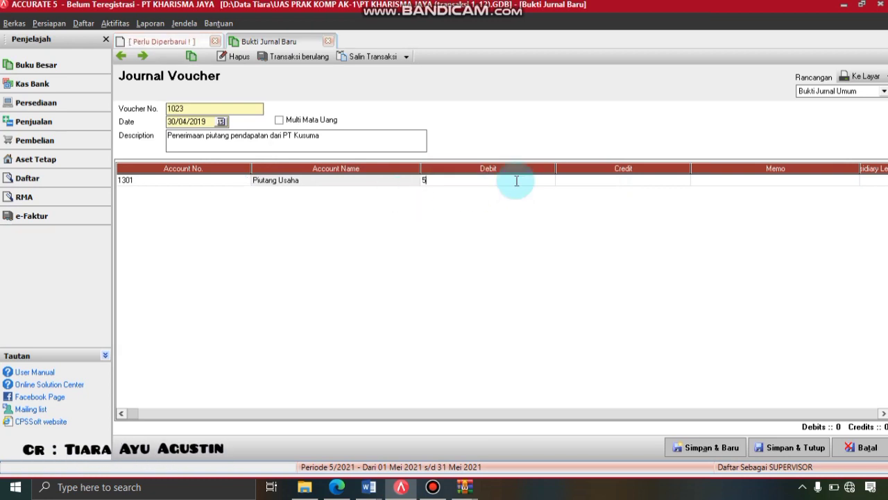
type(".000.000")
key("Tab")
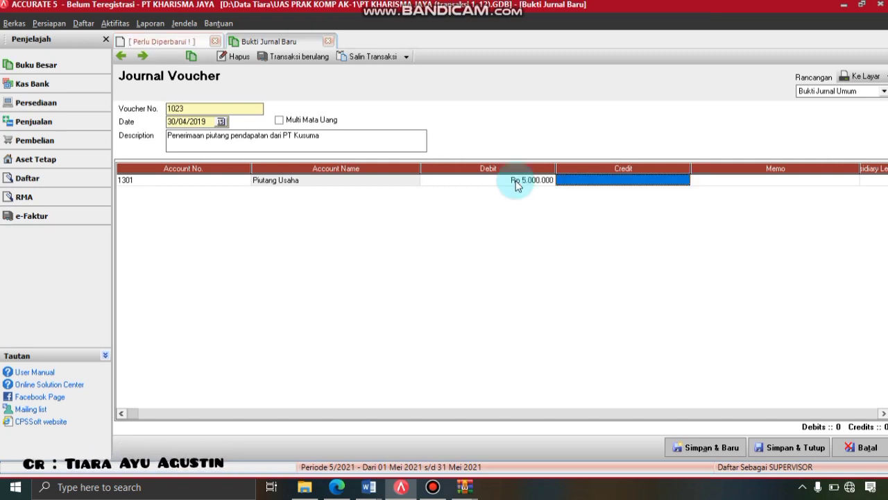
key("Tab")
key("Tab")
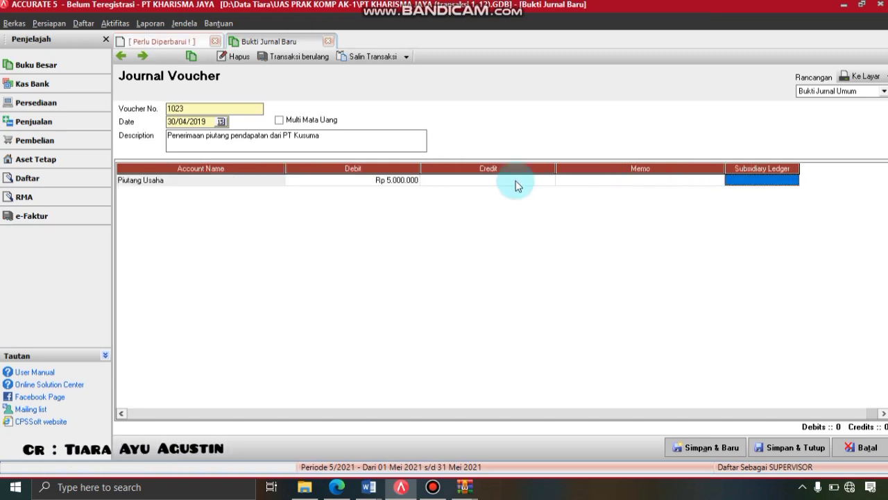
key("Tab")
- Assign customer A03 (PT. Kusuma) as the debit line's subsidiary ledger
left_click(492, 291)
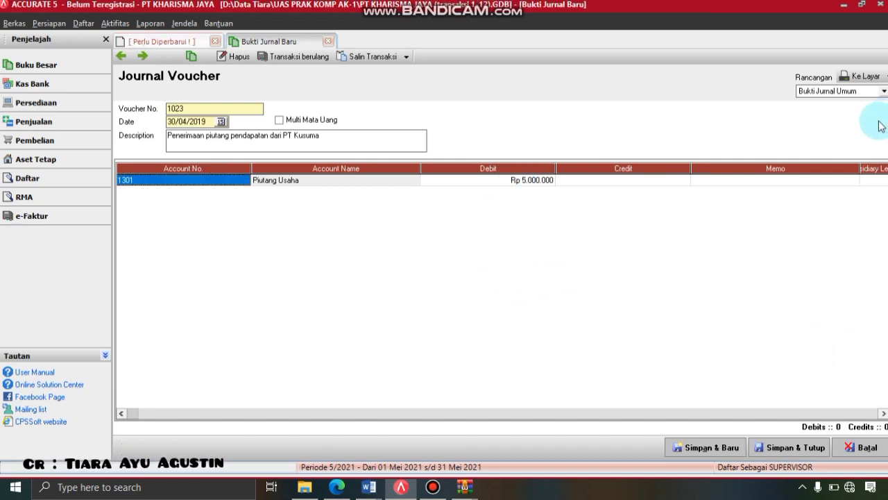
left_click(876, 180)
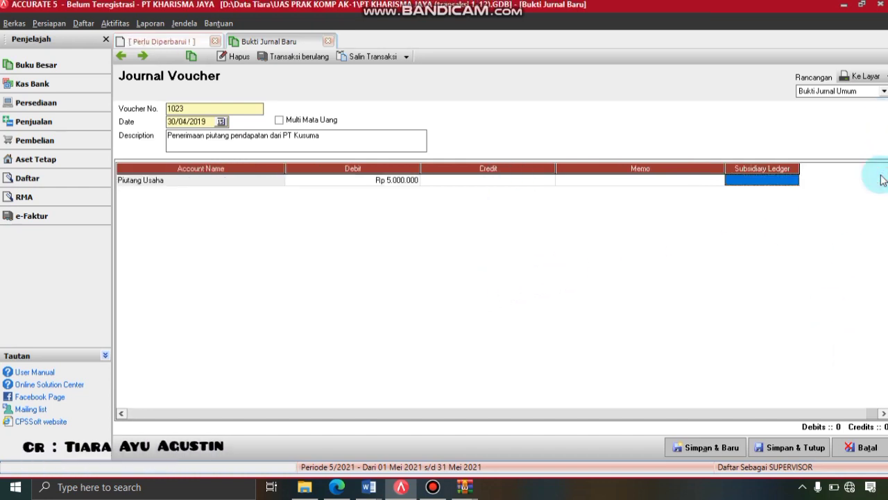
left_click(793, 181)
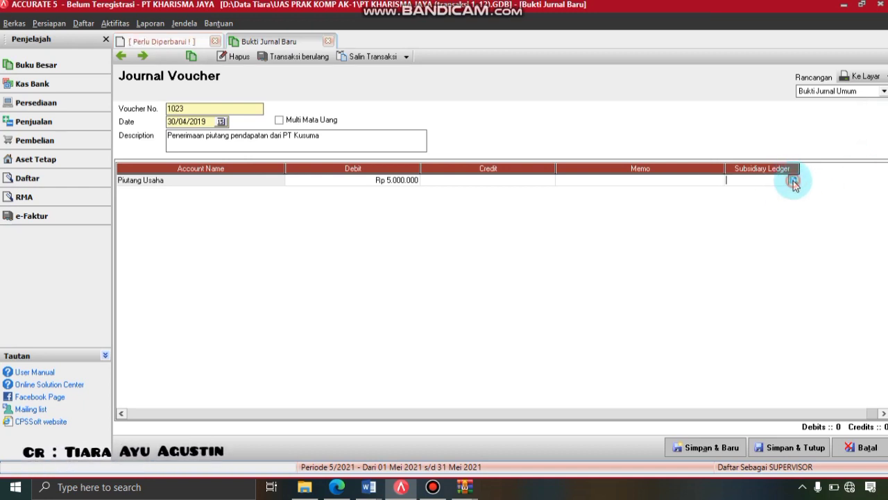
left_click(793, 181)
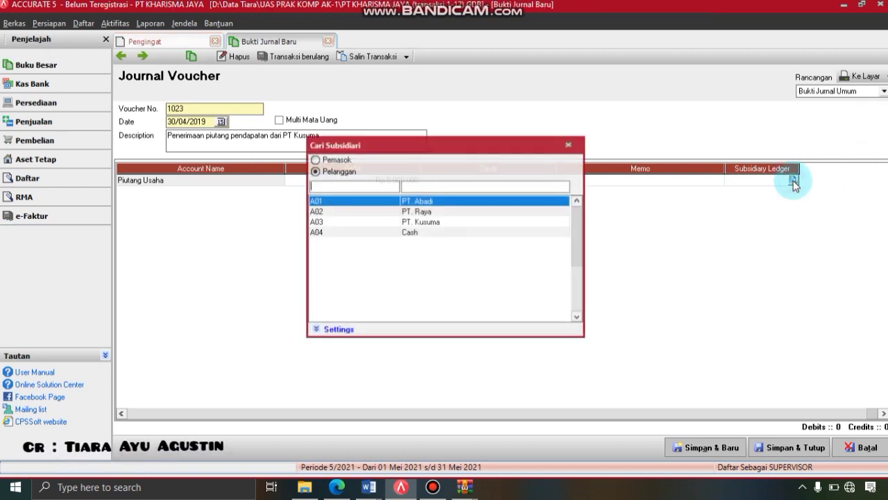
double_click(430, 222)
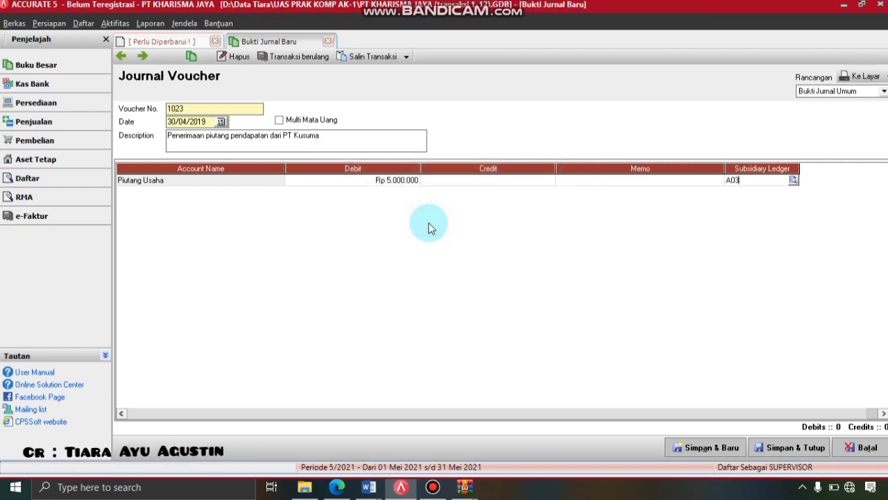
key("Return")
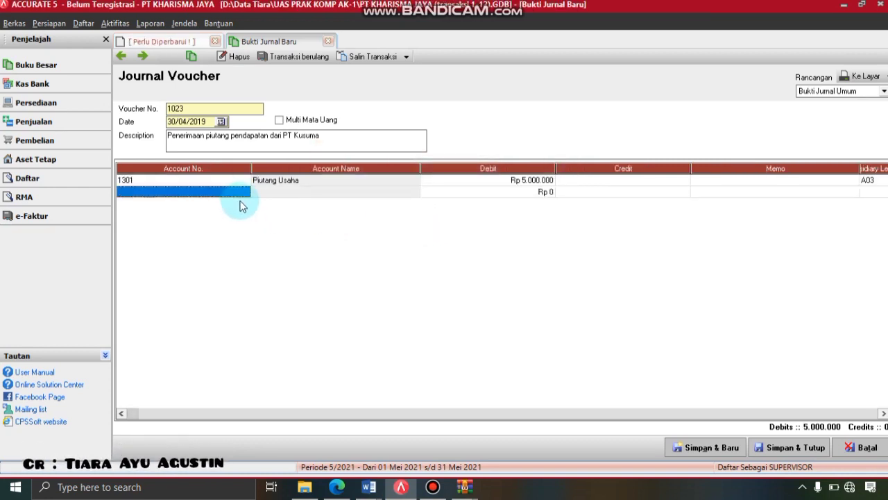
- Add a second row crediting 8101 Pendapatan Jasa Jahit
left_click(247, 195)
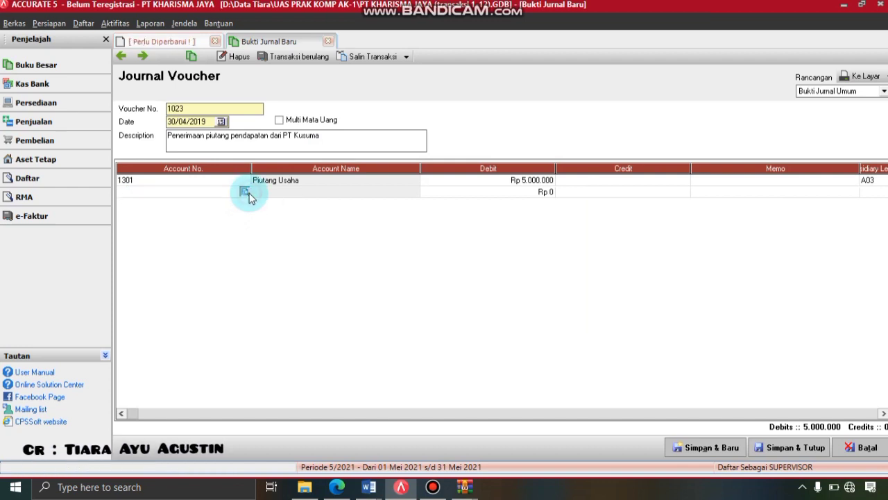
left_click(246, 192)
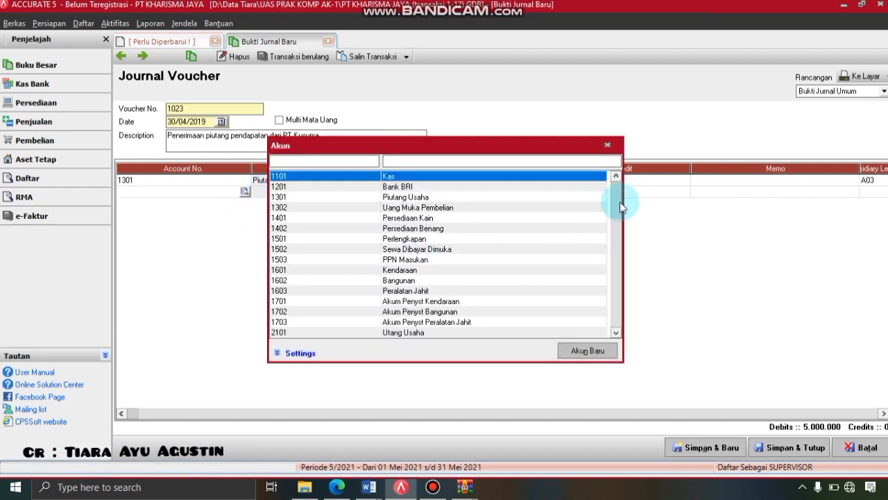
left_click_drag(615, 193, 621, 344)
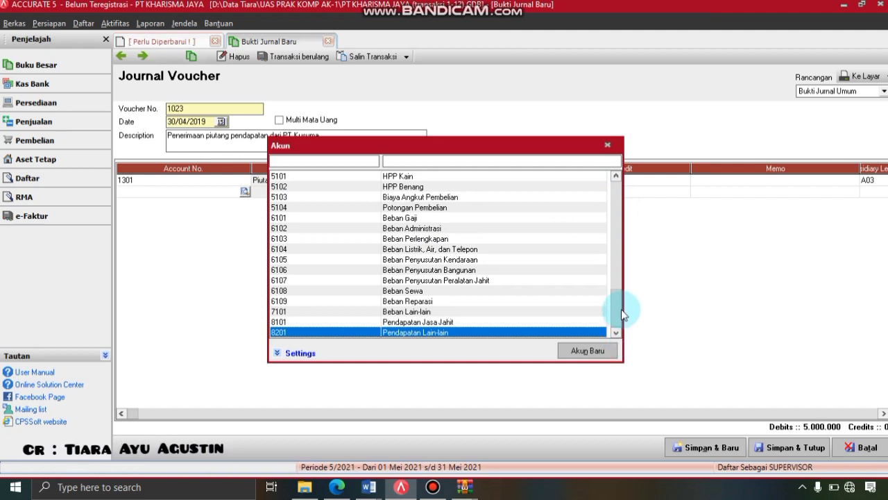
double_click(428, 322)
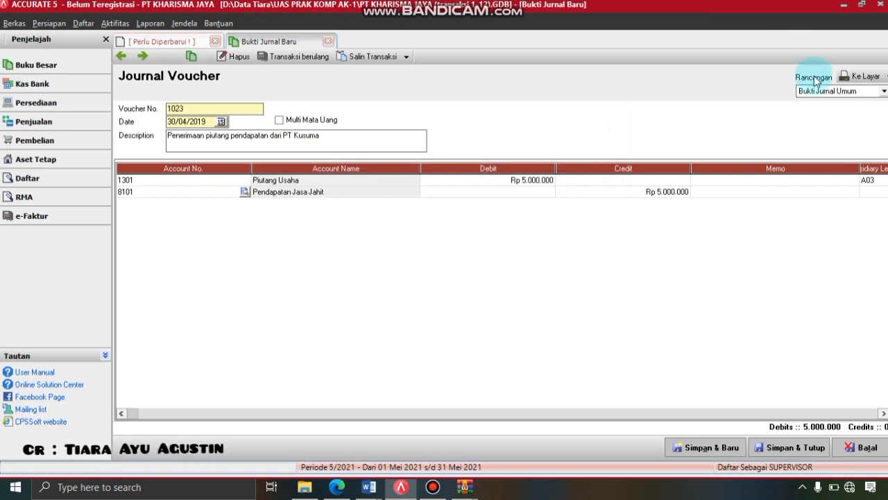
- Preview journal voucher 1023 as a printout, then save and close it
left_click(858, 77)
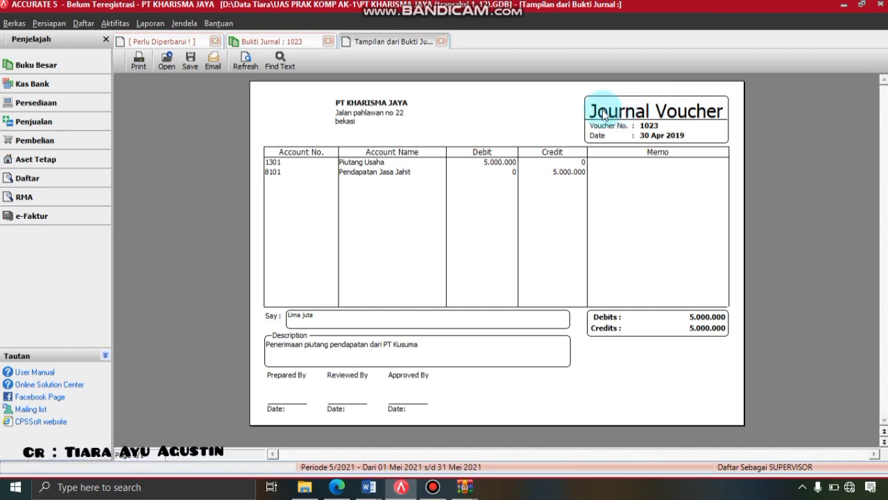
left_click(442, 42)
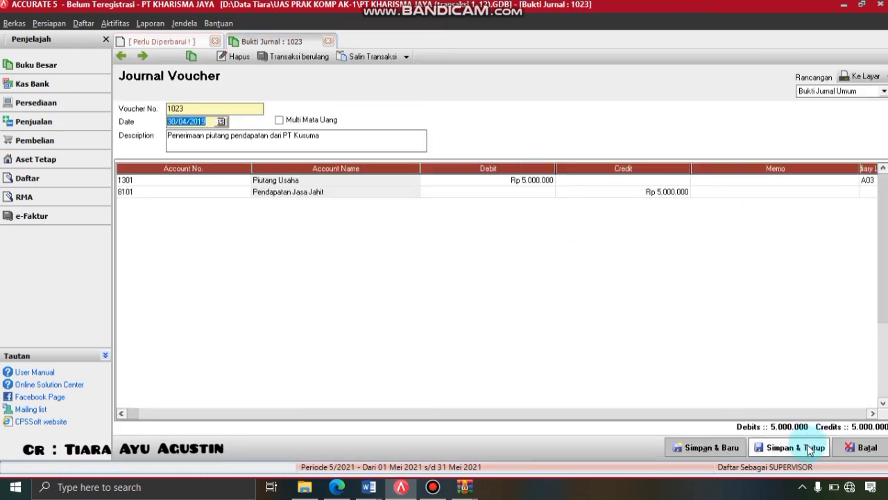
left_click(810, 449)
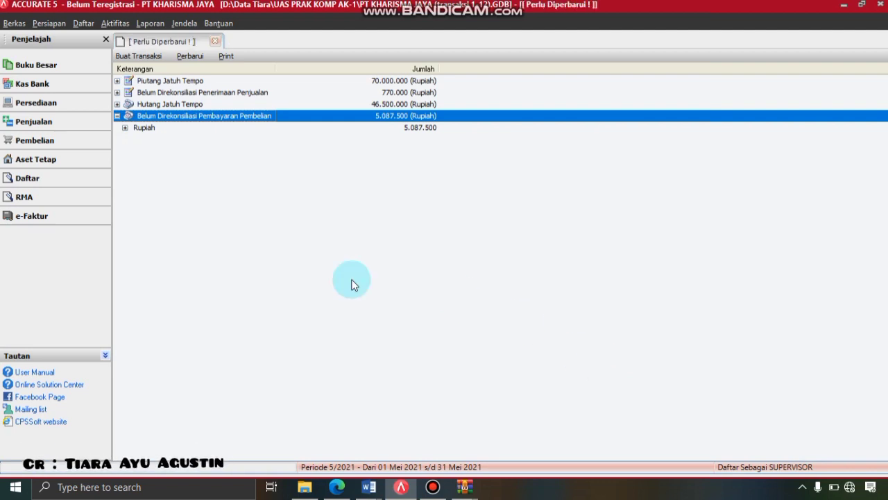
left_click(115, 24)
- Start a new general journal voucher dated 30/04/2019 with description 'Penyesuaian perlengkapa'
mouse_move(127, 37)
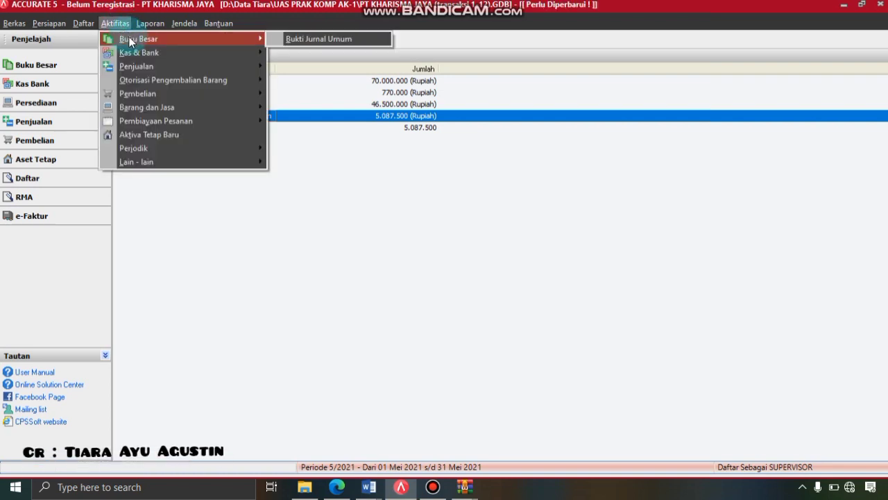
left_click(302, 39)
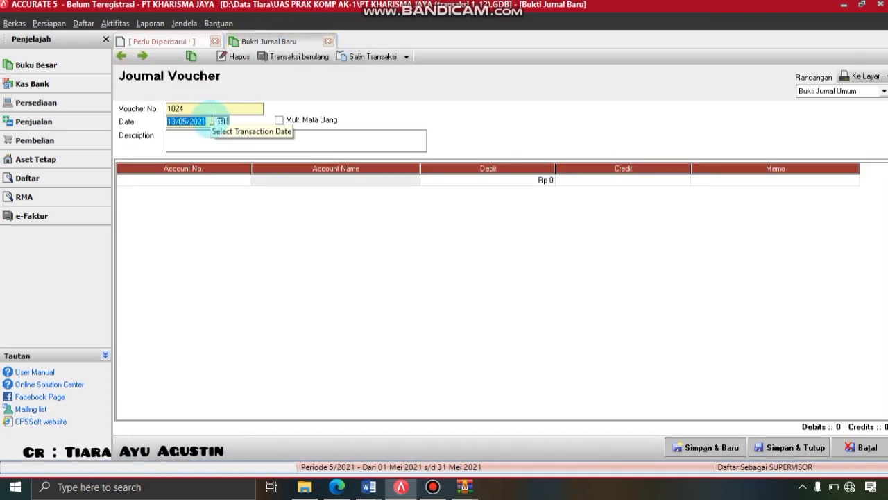
type("30/04/2019")
left_click(206, 143)
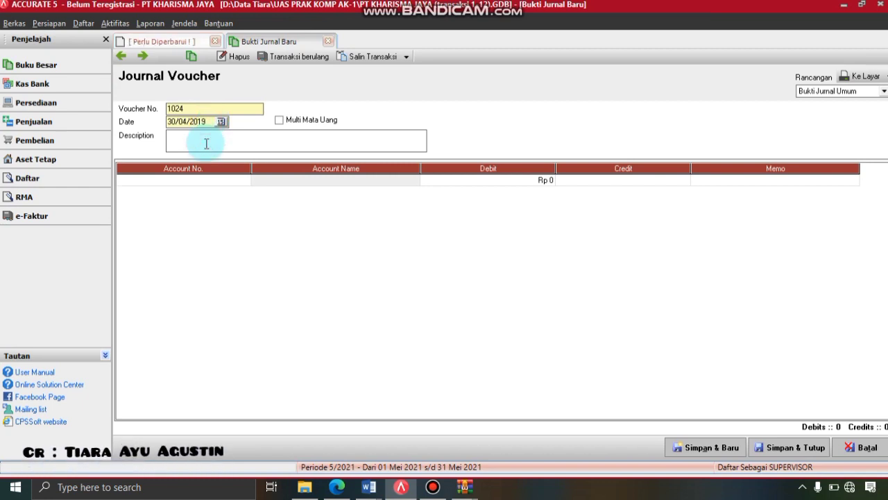
type("Penyesuaian perlengkapan")
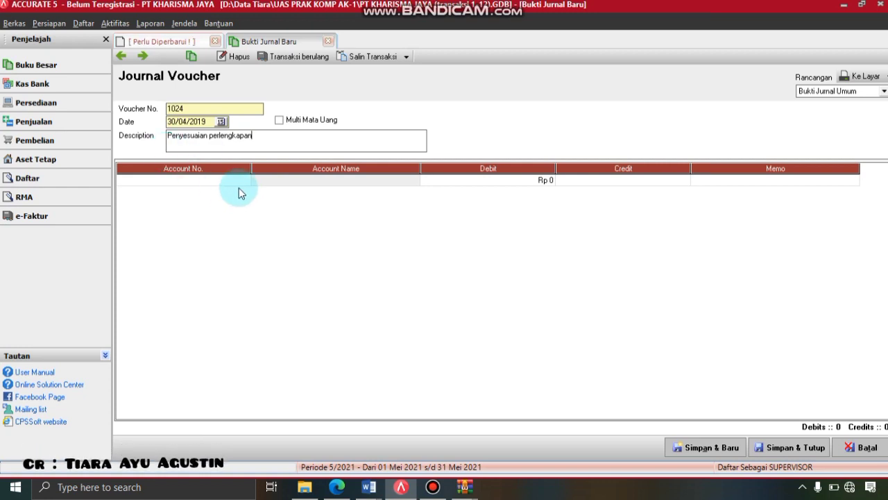
- Debit 6103 Beban Perlengkapan for Rp 3.000.000 on the first row
left_click(245, 180)
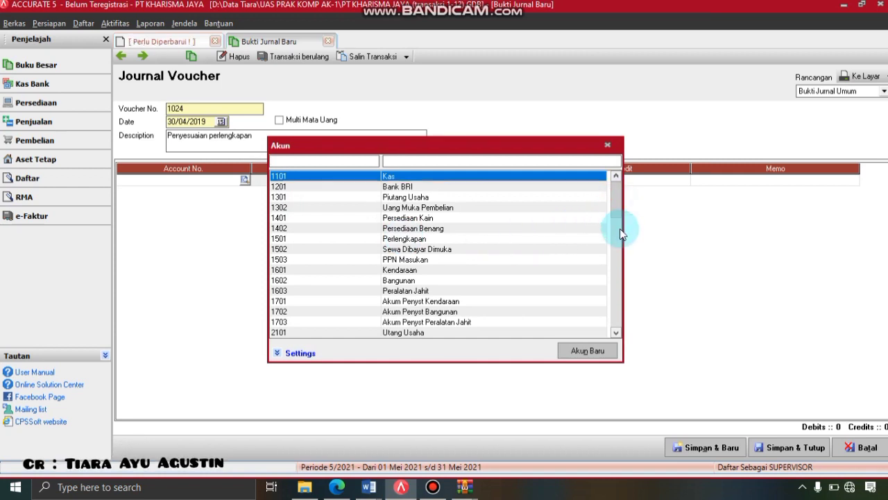
scroll(619, 228, "down", 4)
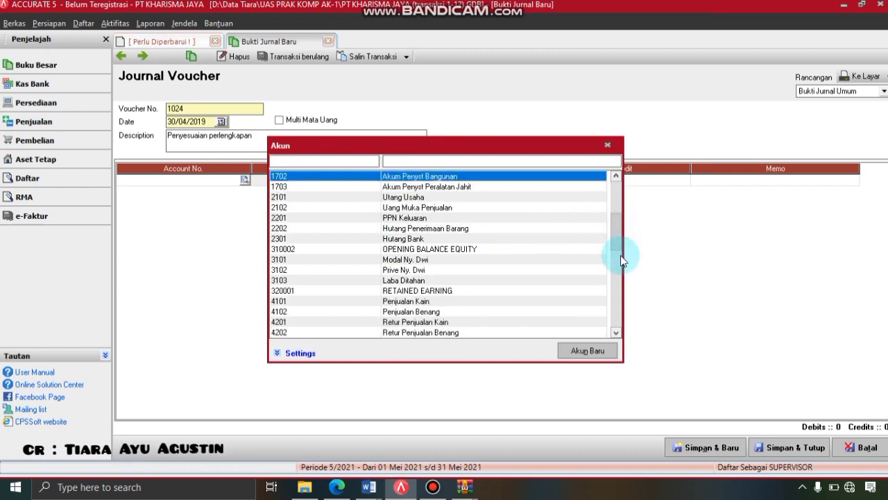
scroll(622, 261, "down", 3)
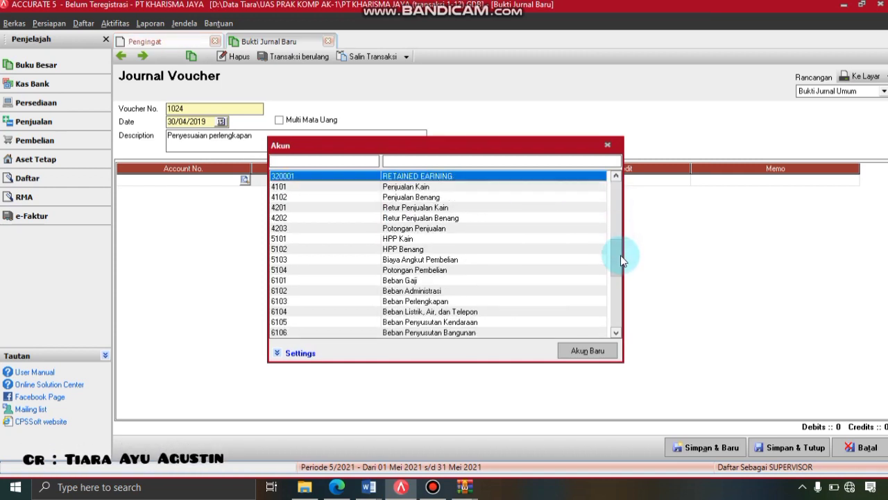
double_click(438, 300)
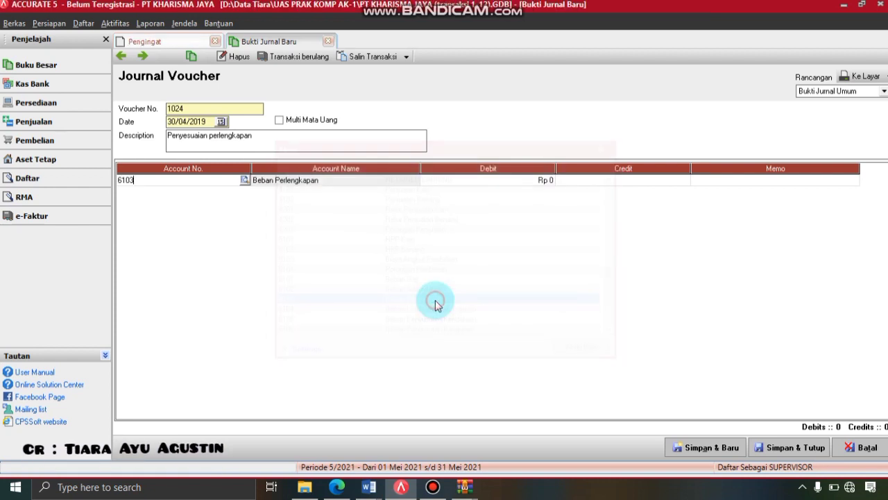
left_click(523, 184)
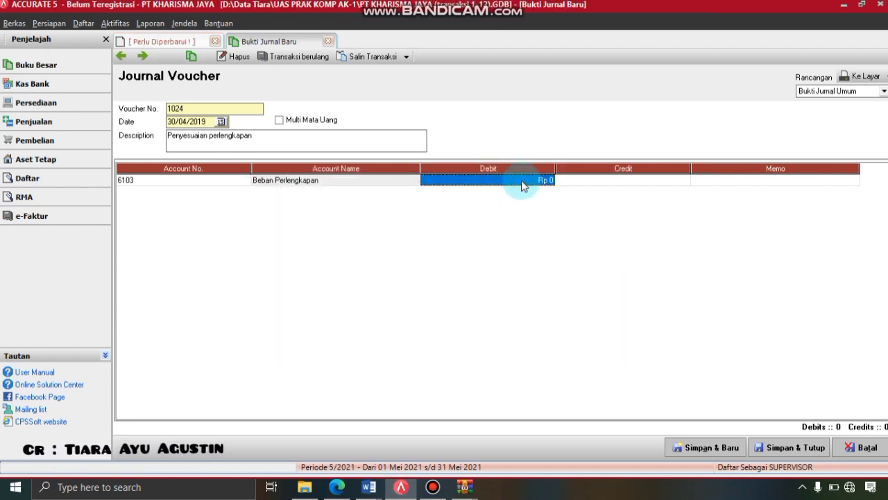
type("3")
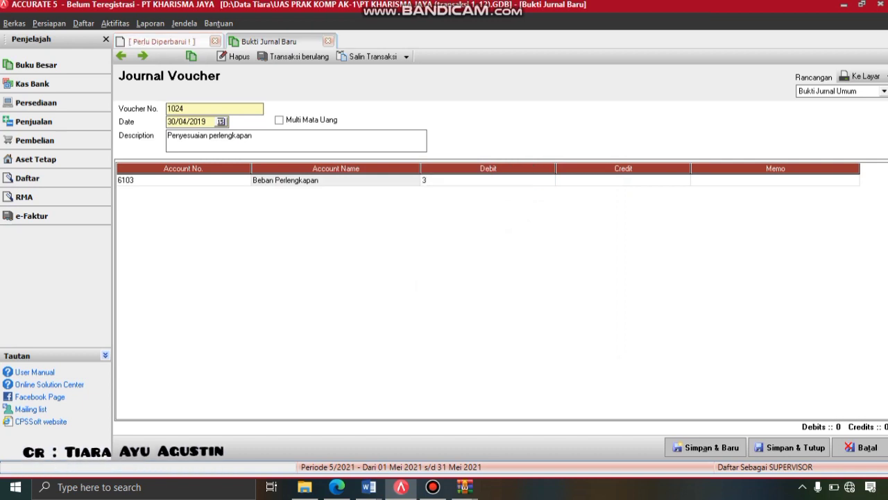
type("000000")
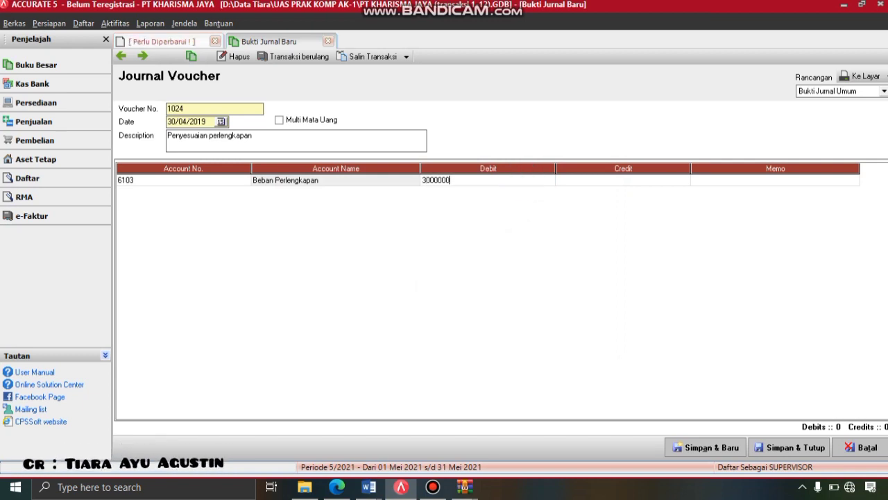
key("Tab")
key("Tab")
key("Tab")
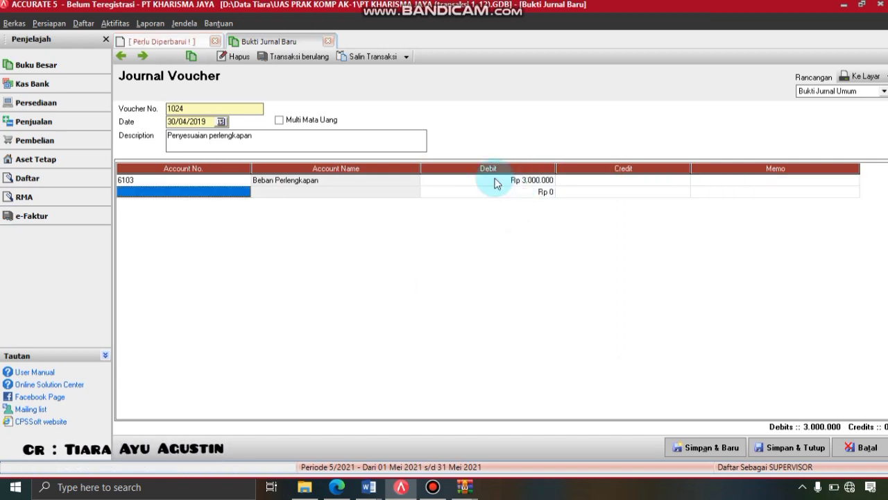
- Credit 1501 Perlengkapan on the second row, then save and preview voucher 1024
left_click(247, 195)
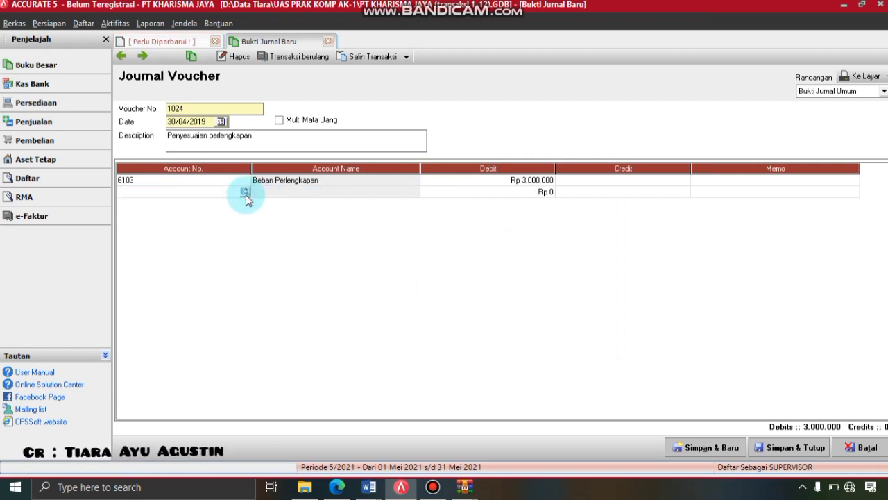
left_click(245, 194)
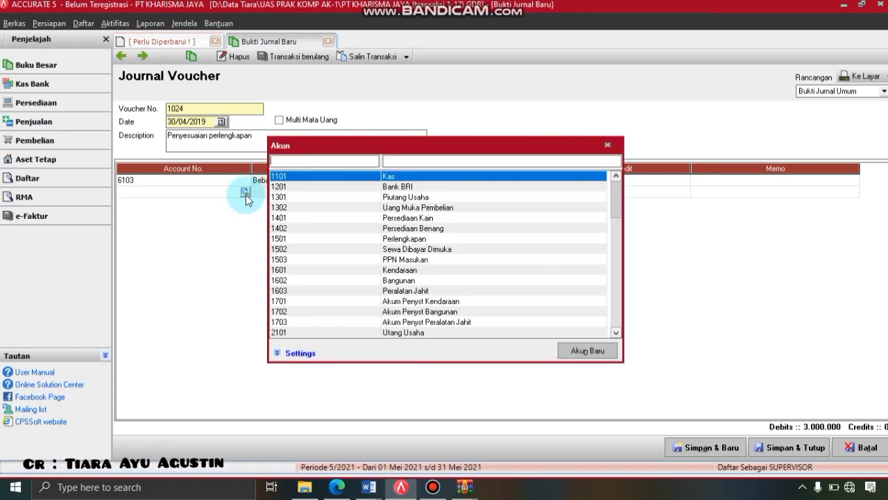
double_click(427, 239)
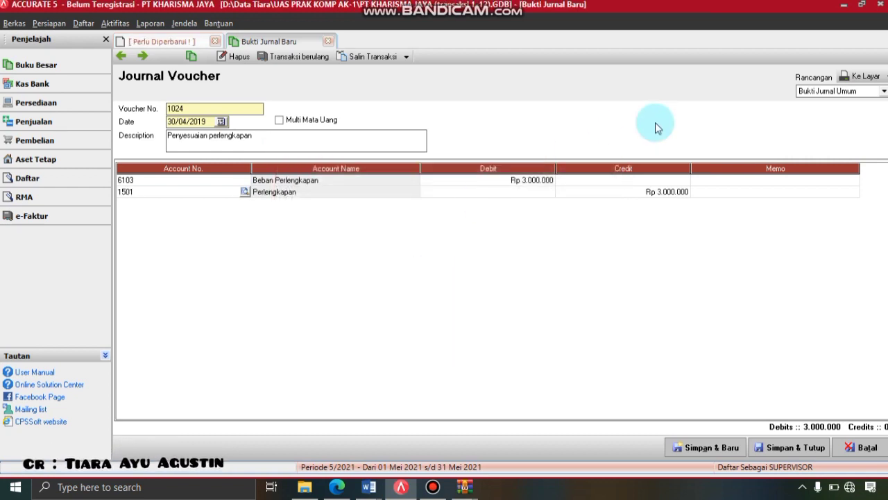
left_click(855, 78)
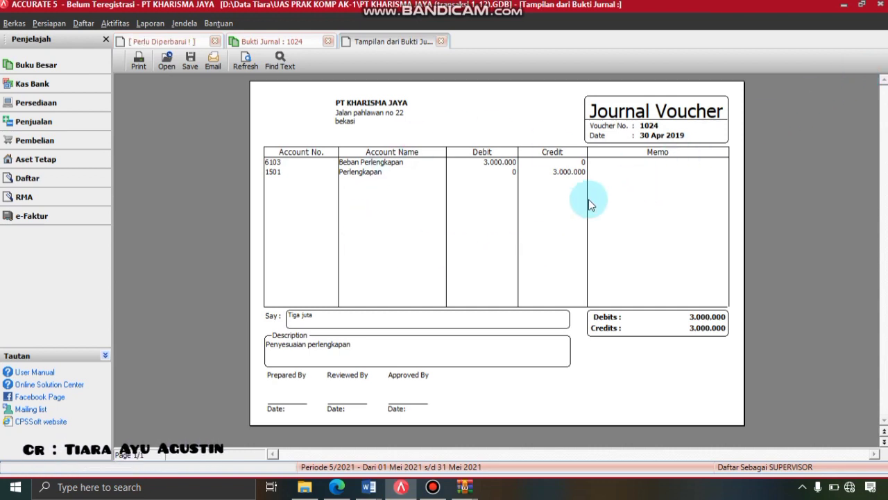
- Close the voucher 1024 preview and save and close the journal voucher
left_click(441, 41)
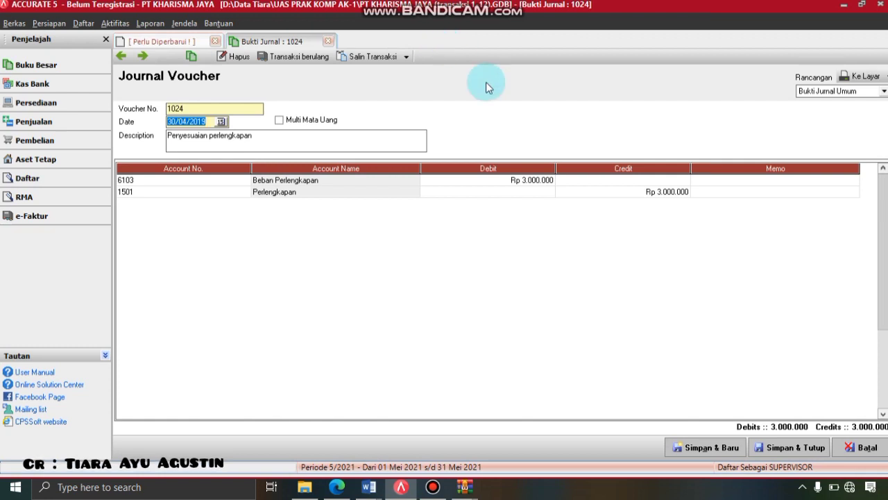
left_click(788, 448)
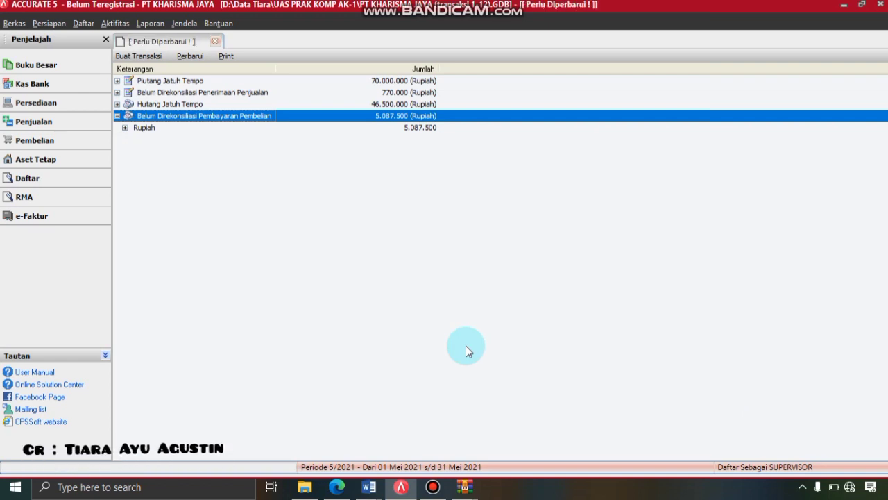
- Start a new general journal voucher dated 30/04/2019 described 'Pengakuan beban sewa'
left_click(117, 25)
mouse_move(139, 40)
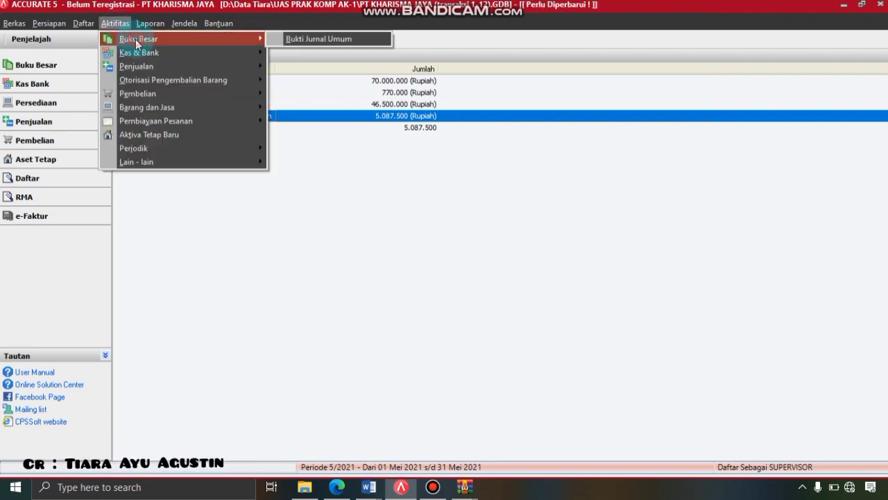
left_click(284, 41)
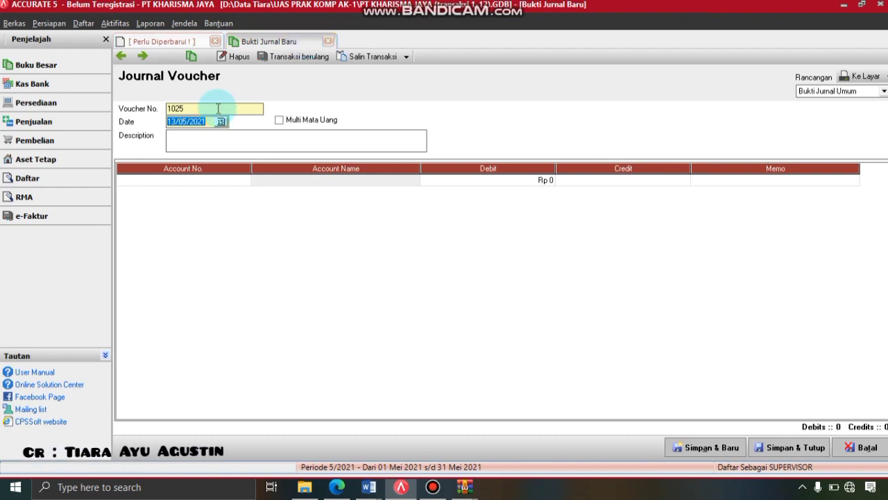
type("30/04/20")
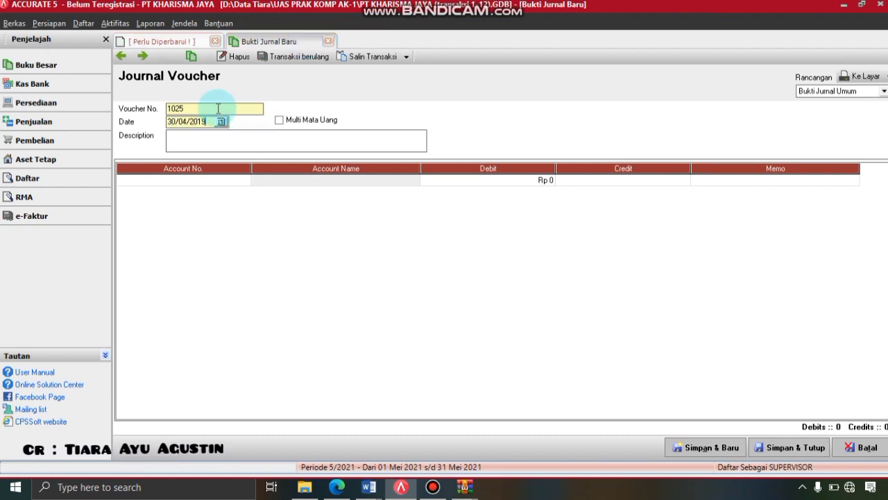
left_click(221, 144)
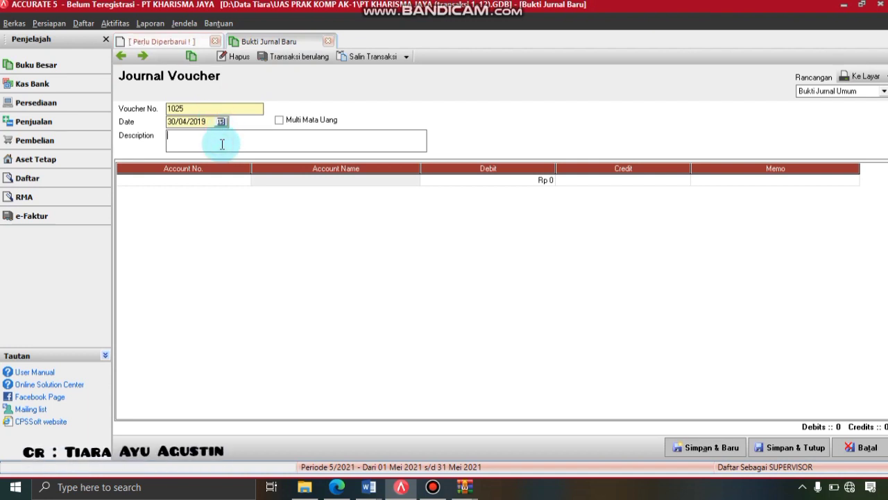
type("Pengakuan ")
type("bbea")
type("n")
key("BackSpace")
key("BackSpace")
type("eban sew")
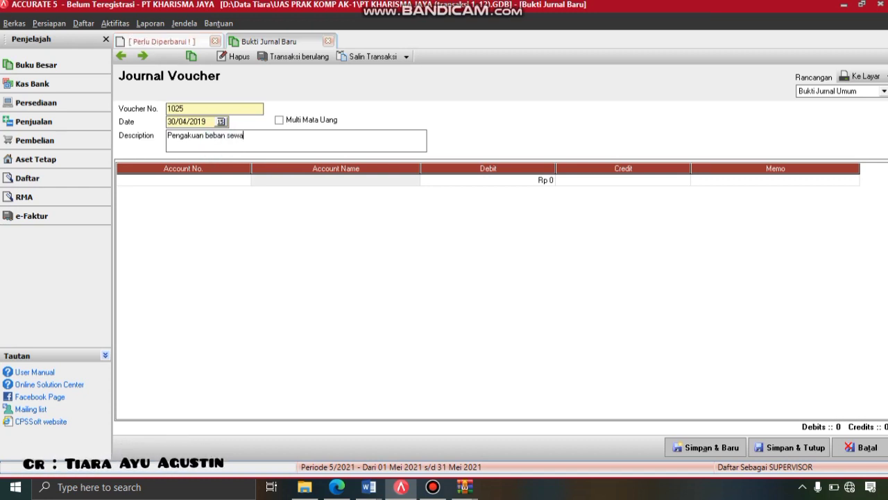
type("a")
- Debit 6108 Beban Sewa for 1.500.000 on the first line
left_click(237, 179)
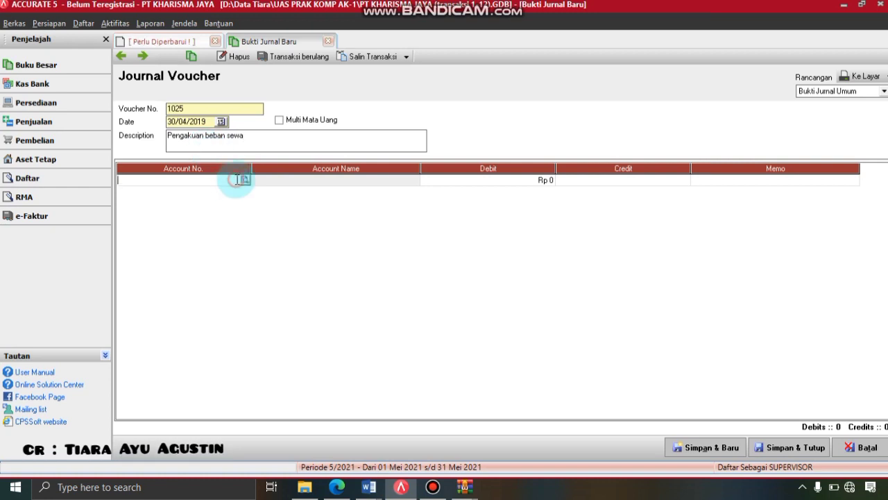
left_click(245, 181)
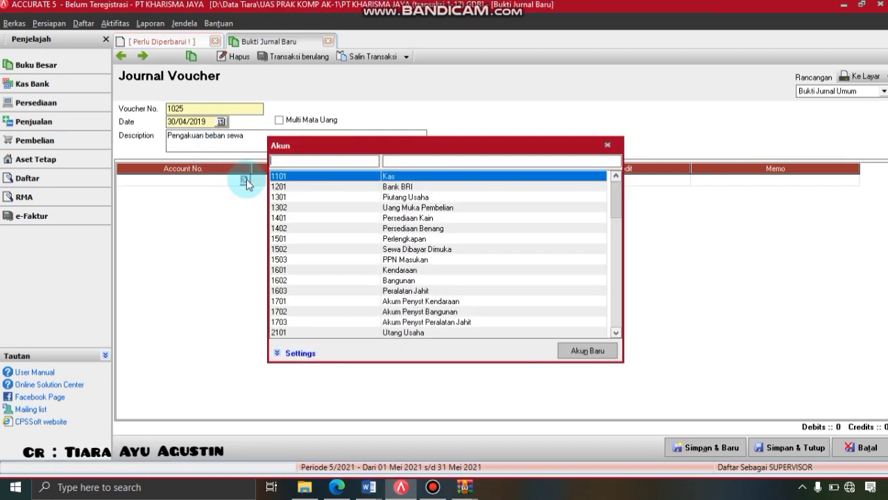
left_click_drag(619, 200, 620, 255)
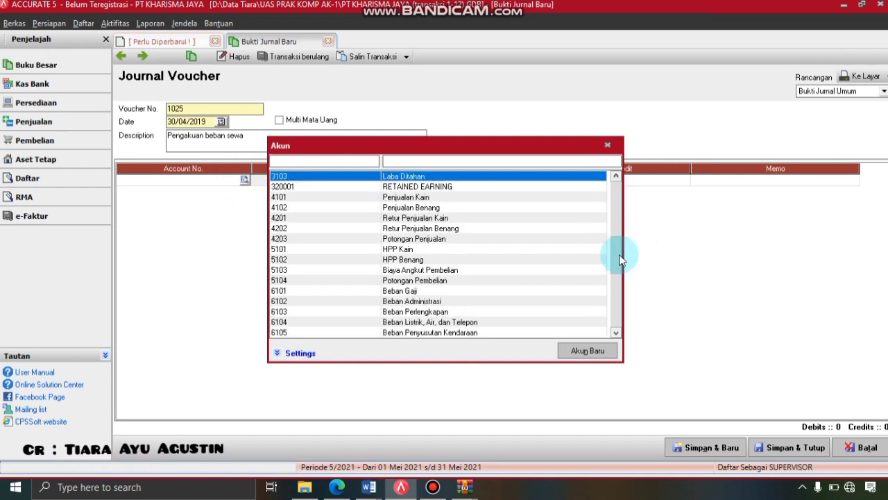
scroll(619, 261, "down", 1)
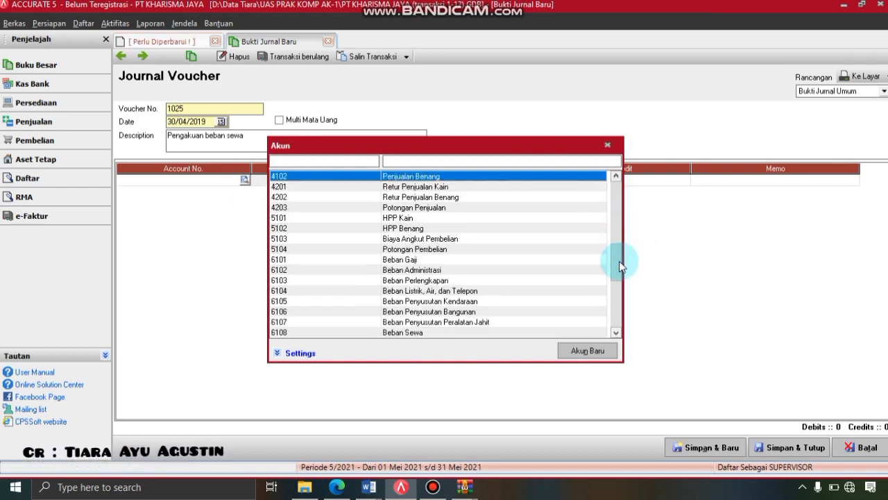
double_click(415, 333)
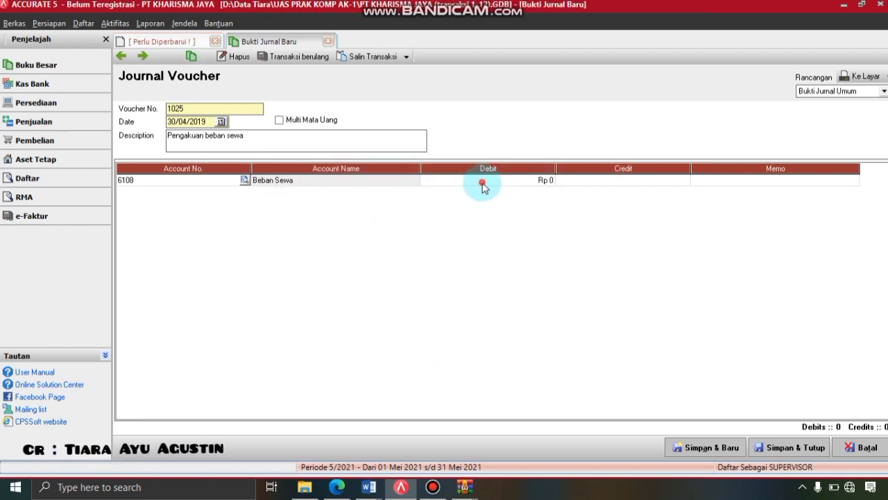
left_click(483, 185)
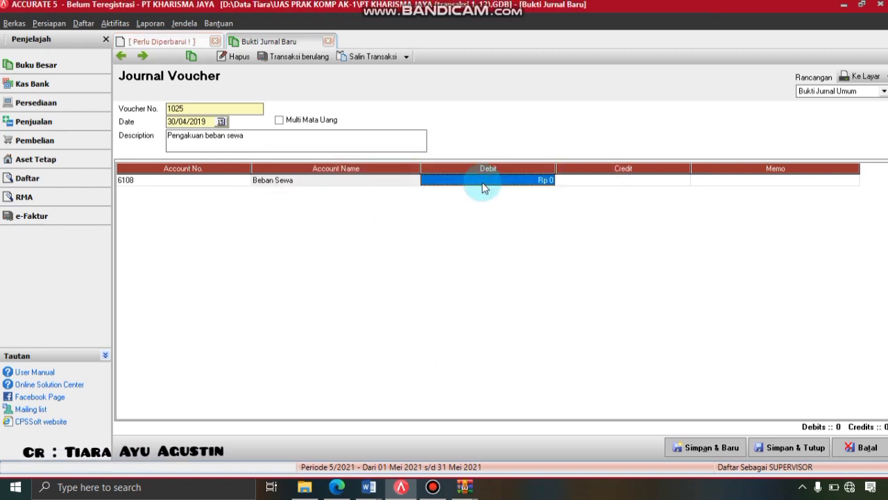
type("1500")
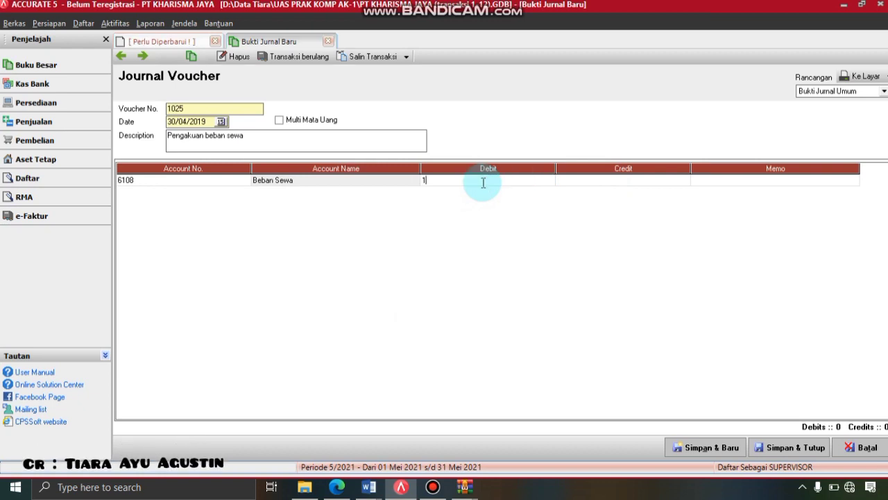
type("00")
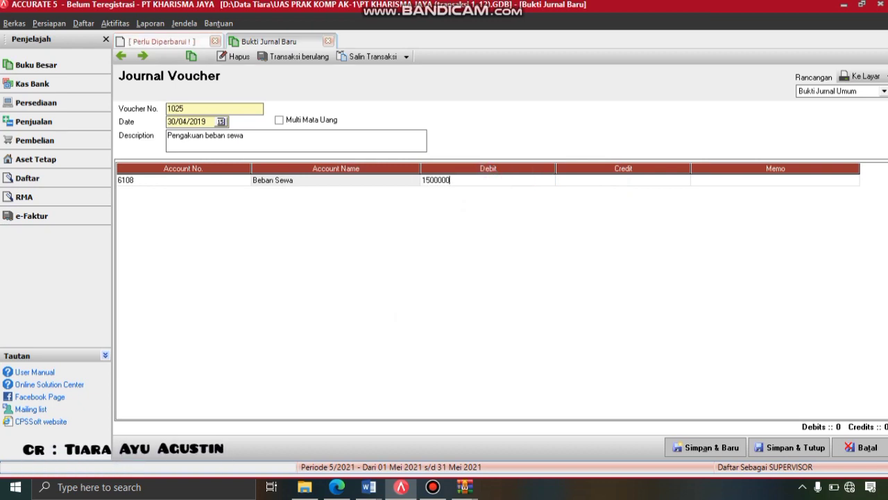
key("Tab")
key("Tab")
key("Tab")
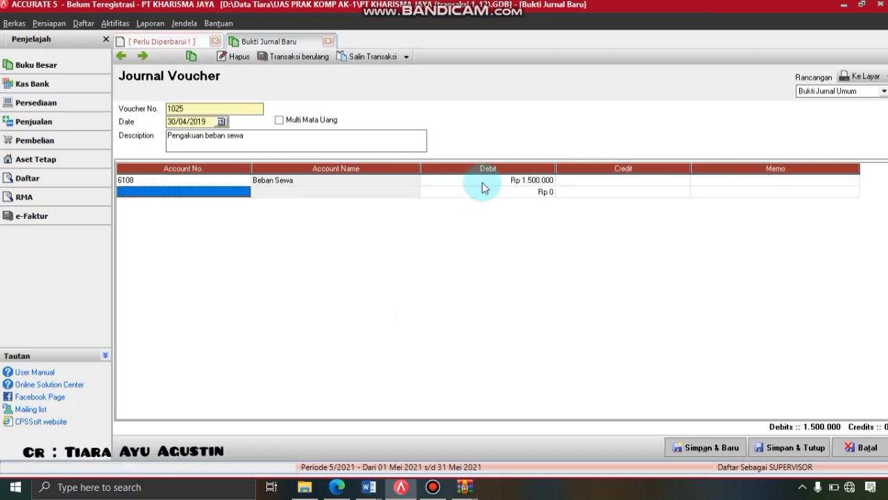
- Credit 1502 Sewa Dibayar Dimuka on the second line, then save and preview voucher 1025
left_click(245, 193)
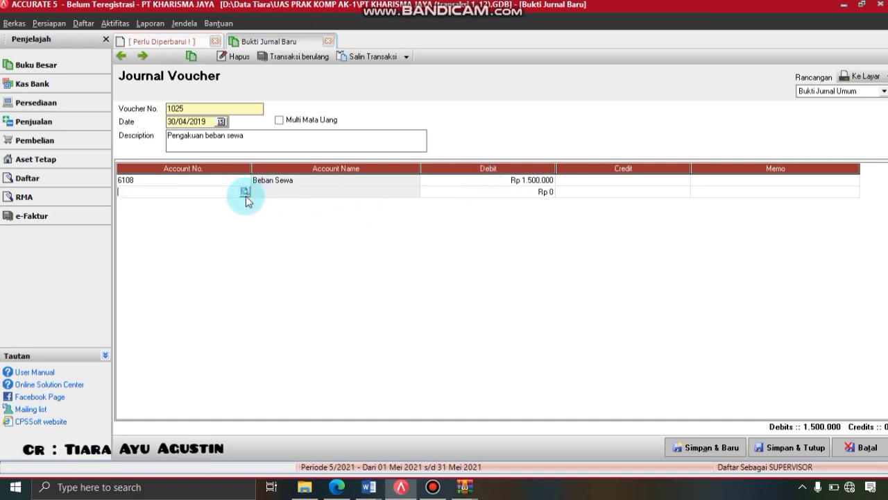
left_click(246, 193)
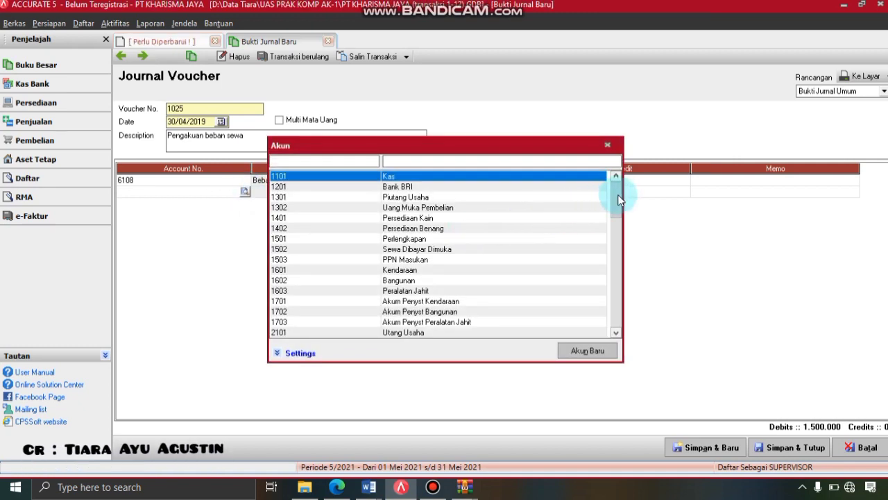
left_click_drag(618, 196, 618, 312)
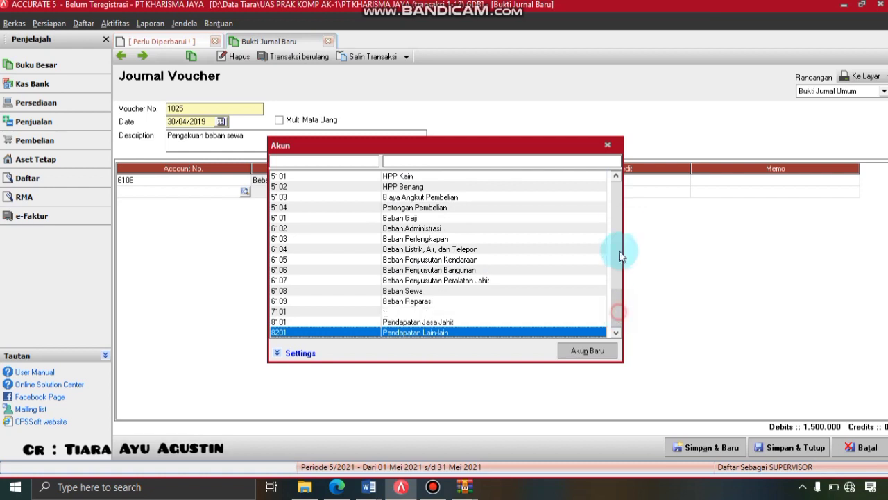
left_click(622, 208)
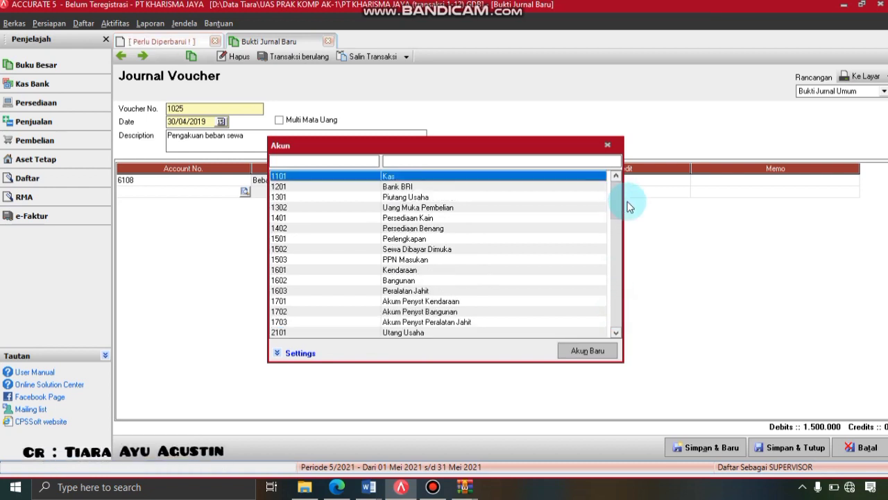
double_click(445, 250)
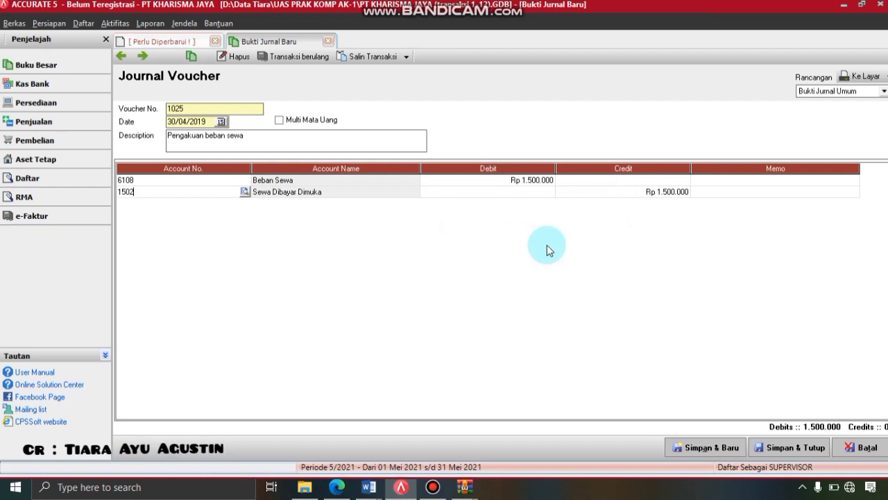
left_click(860, 77)
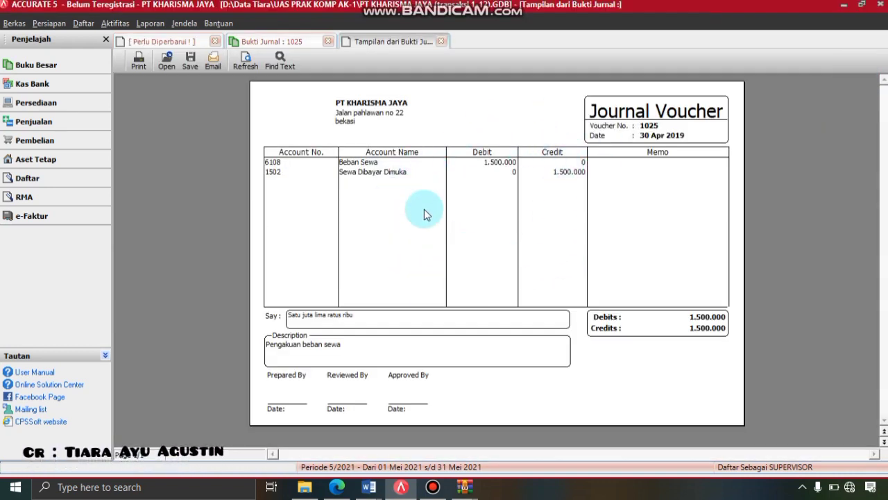
- Close the voucher 1025 preview, save and close it, and bring up Bandicam
left_click(442, 42)
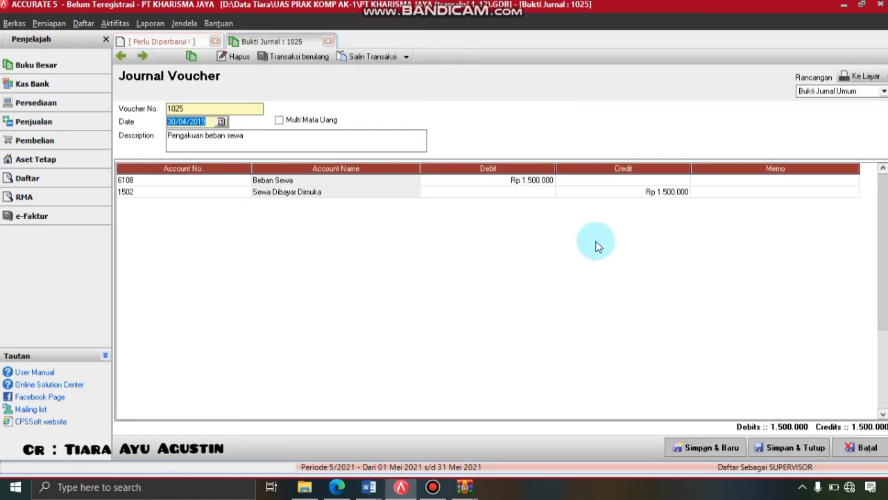
left_click(786, 448)
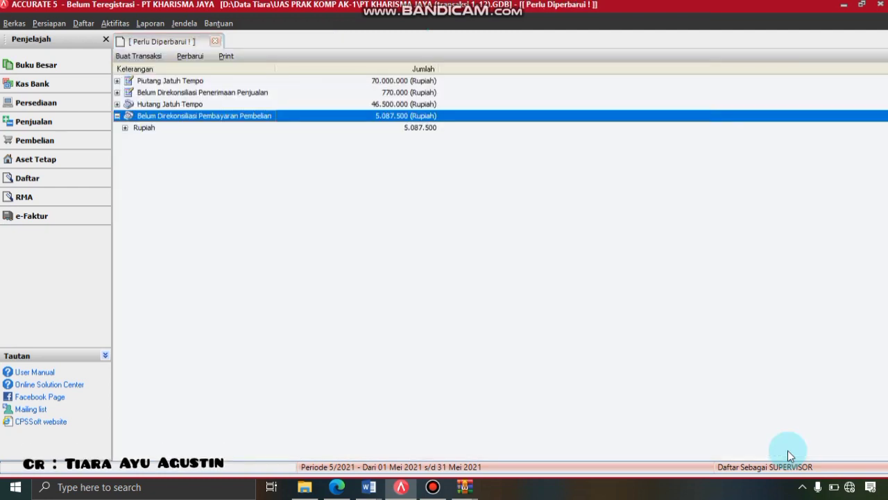
left_click(433, 487)
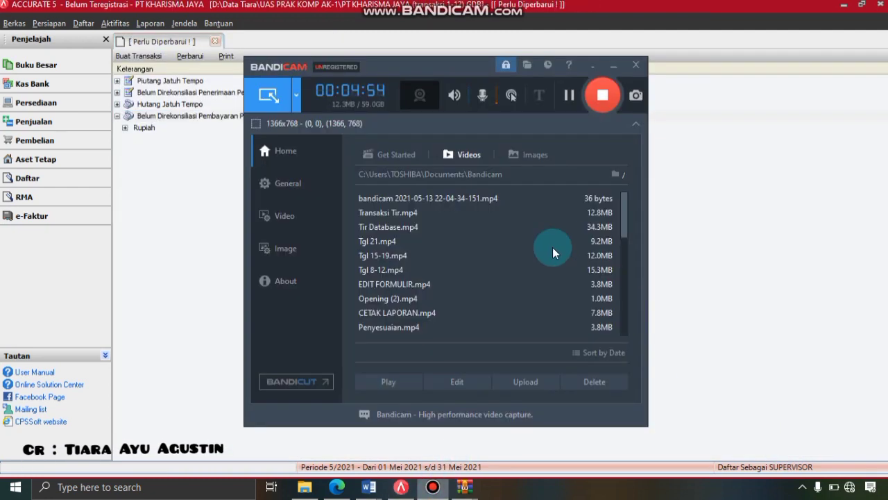
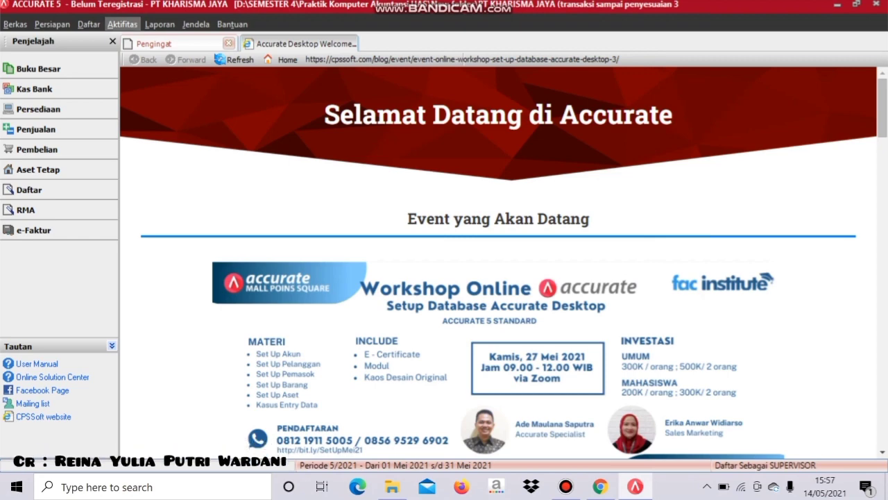
- Start journal voucher 1026 dated 30/04/2019, described 'Penyesuaian Penyusutan Kendaraan'
left_click(39, 69)
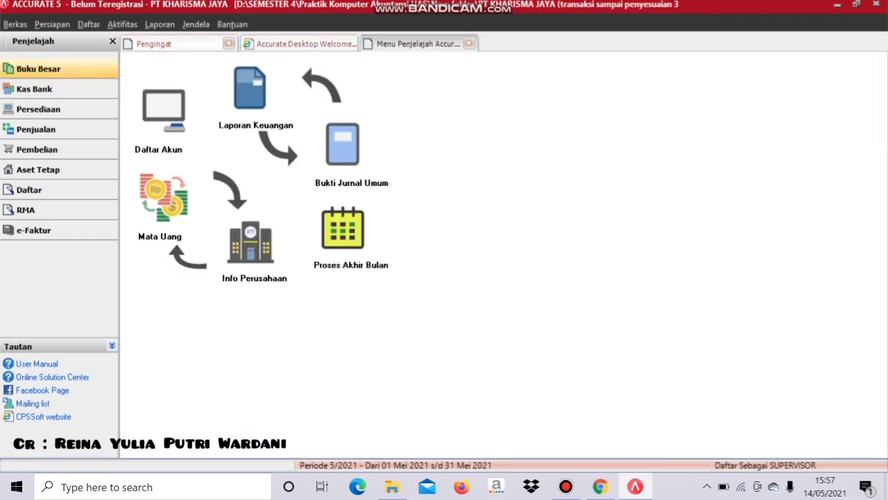
left_click(343, 144)
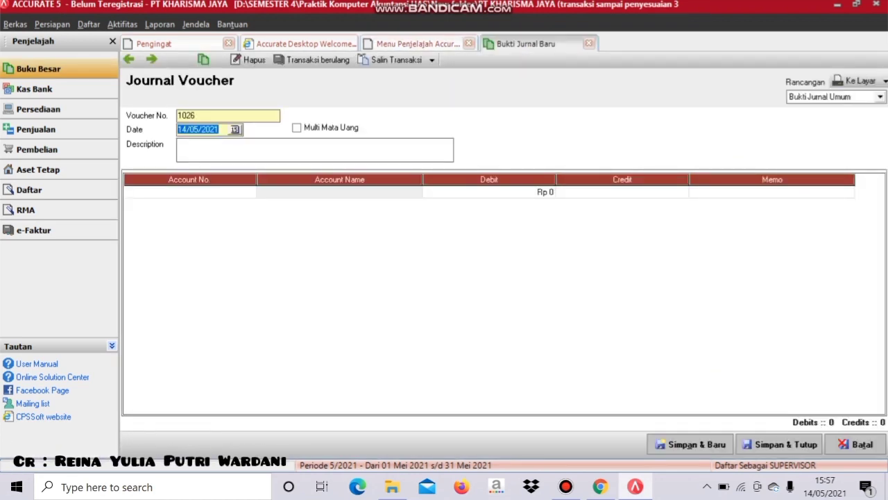
key("BackSpace")
type("30/ /")
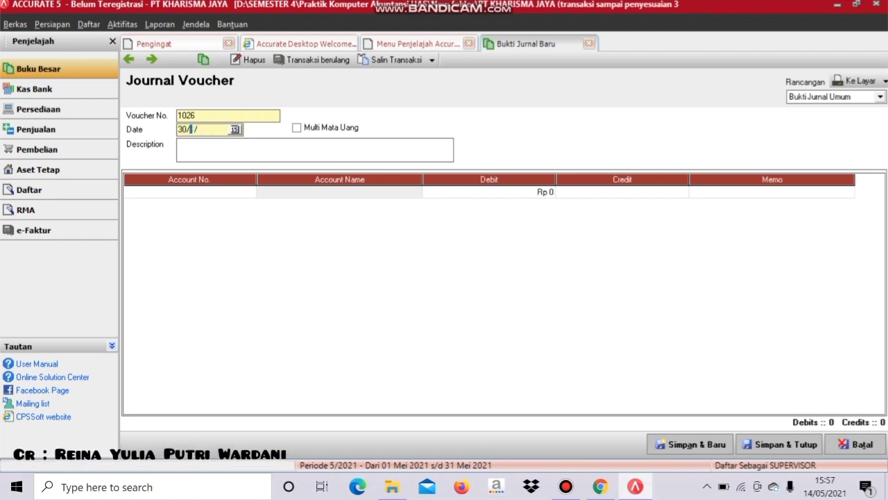
type("0420")
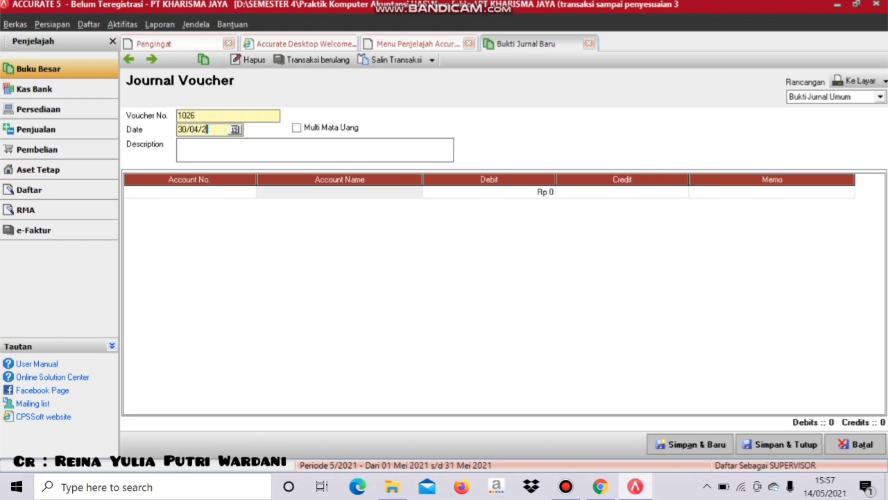
type("19")
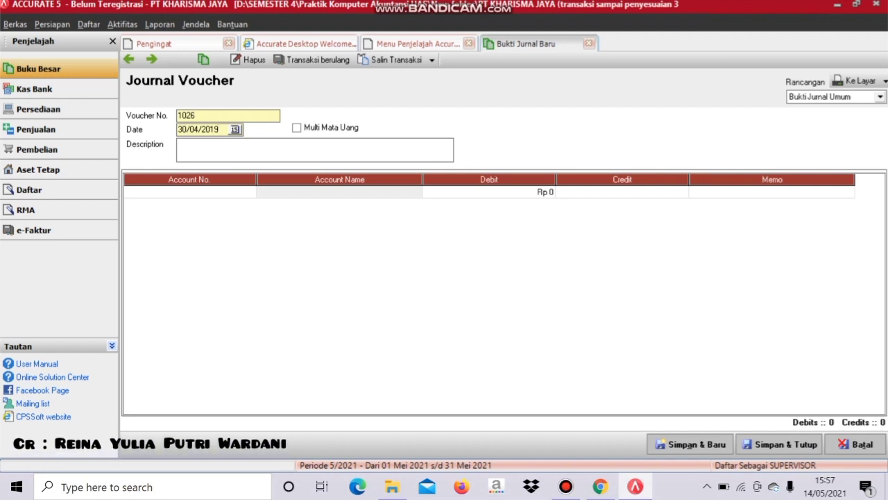
type("Penys")
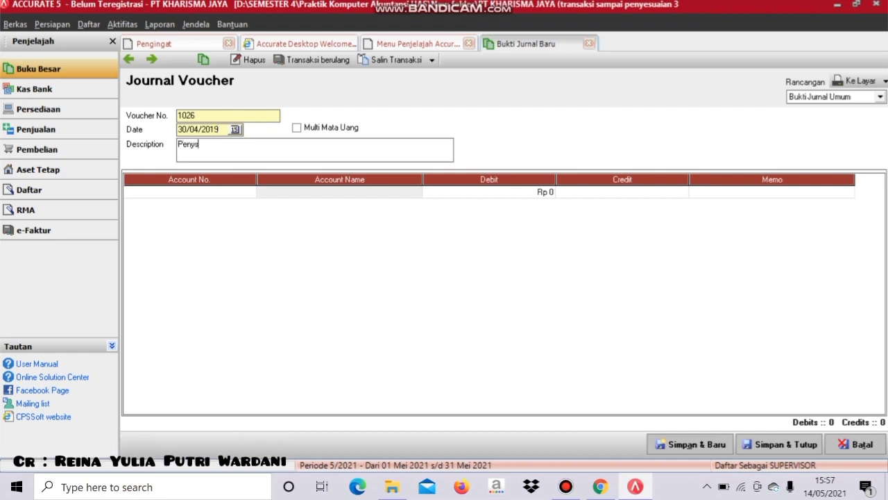
key("BackSpace")
type("esuaian Penyusutan Kendaraan")
- Debit 6105 Beban Penyusutan Kendaraan for 6.666.667 on the first line
left_click(187, 192)
left_click(249, 191)
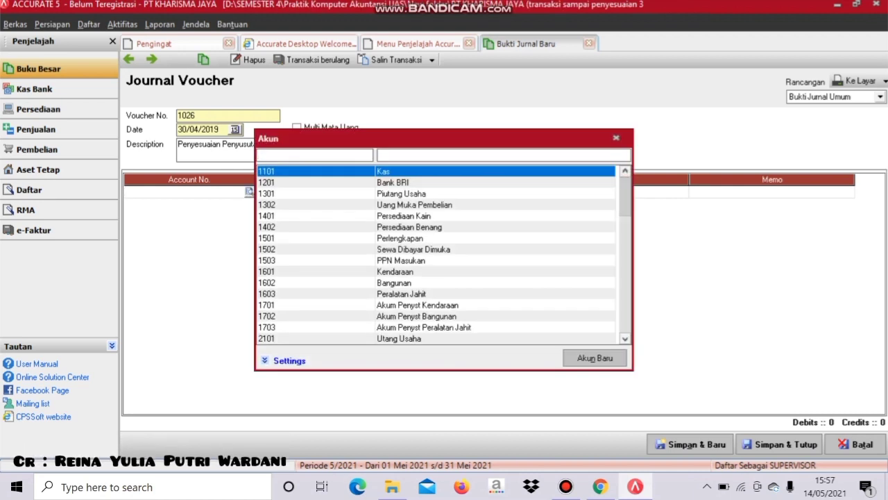
key("Down")
key("Down")
key("Down")
key("Down")
key("Down")
key("Down")
key("Down")
key("Down")
key("Down")
key("Down")
key("Down")
key("Down")
key("Down")
key("Down")
key("Down")
key("Down")
key("Down")
key("Down")
key("Down")
key("Down")
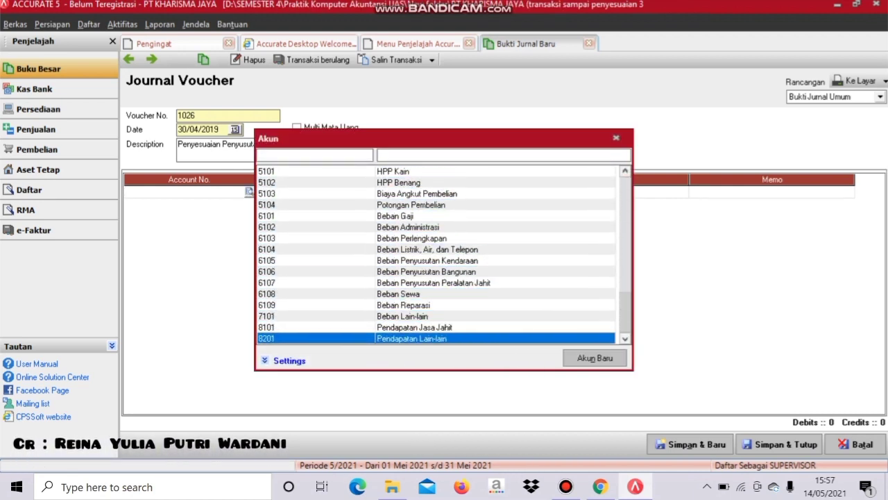
key("Up")
key("Up")
key("Up")
key("Up")
key("Up")
key("Up")
key("Up")
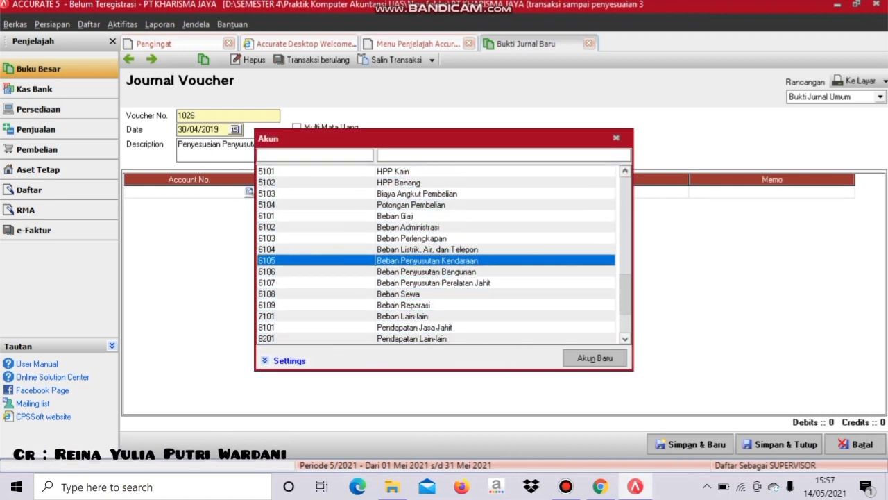
key("Return")
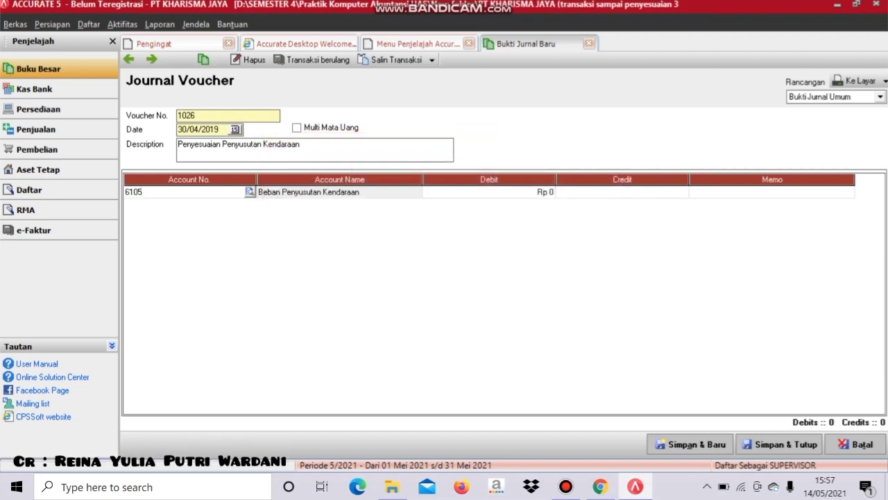
left_click(490, 192)
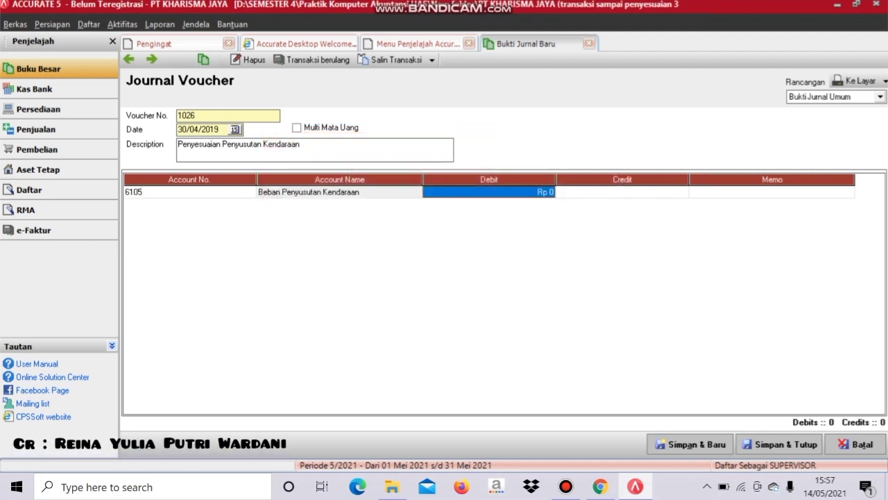
type("66")
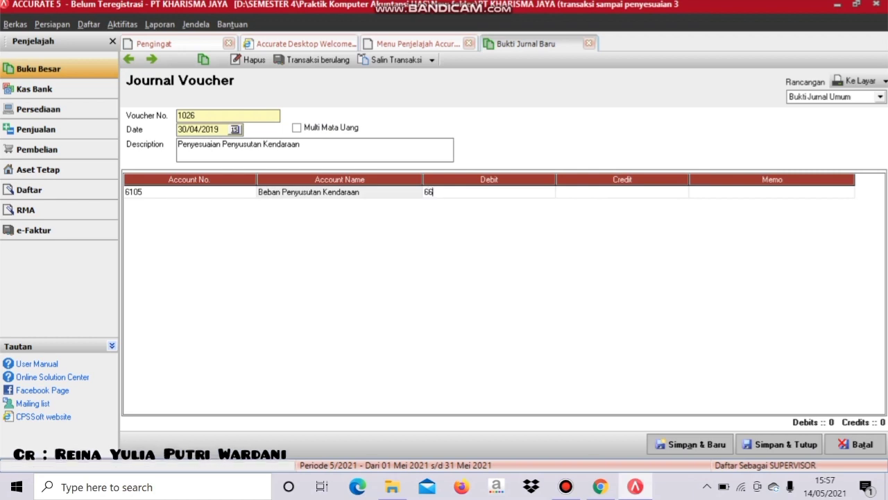
type("666")
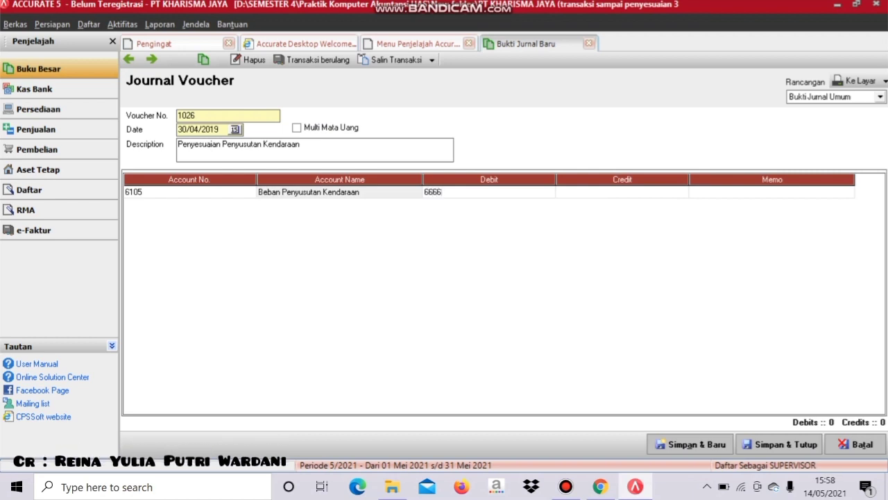
type("67")
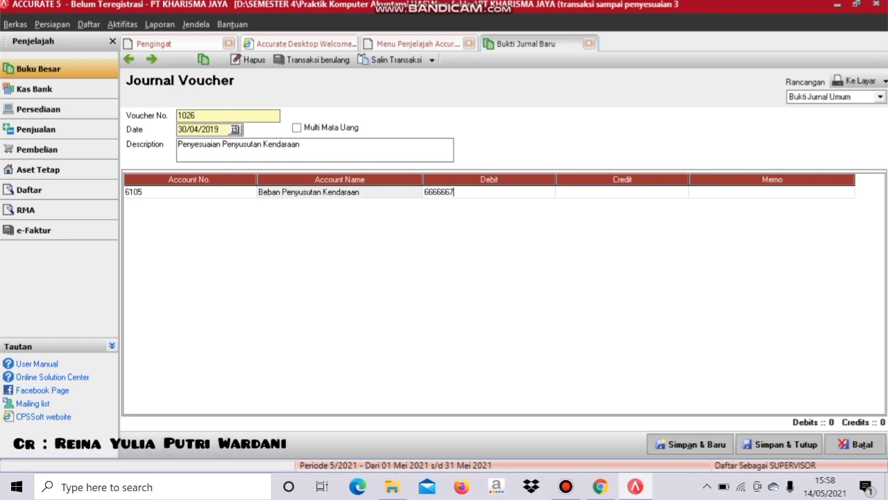
key("Tab")
key("Tab")
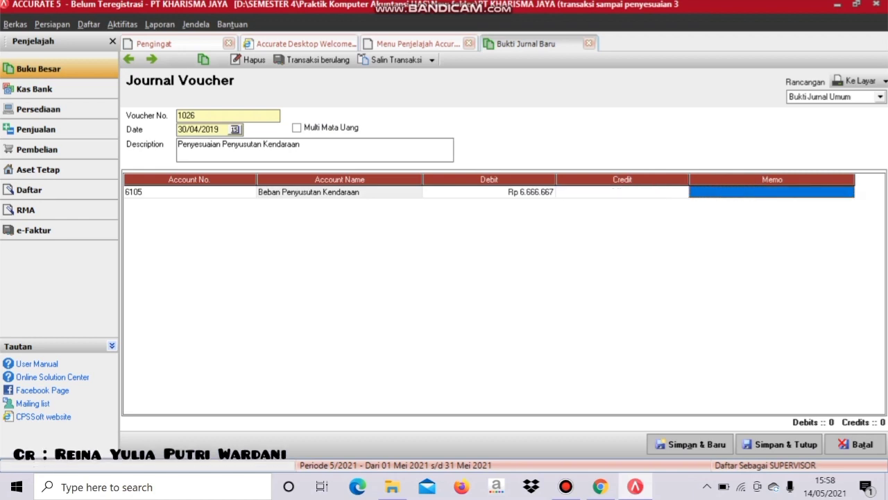
key("Tab")
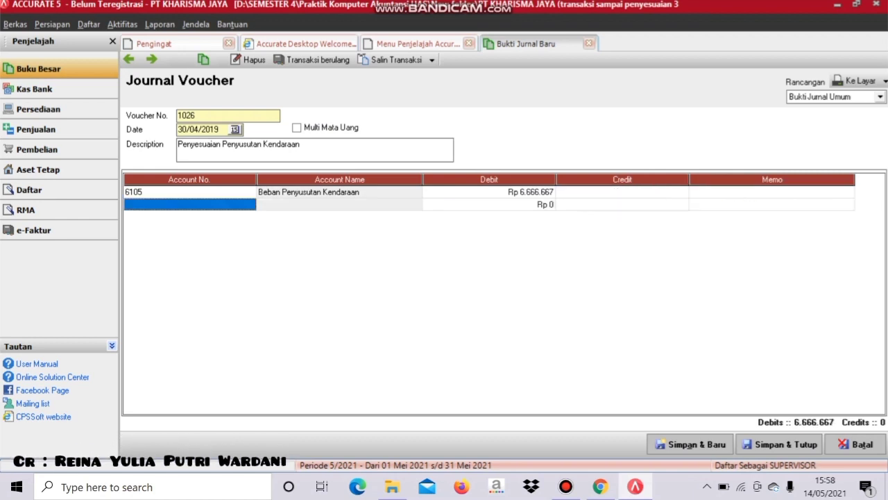
- Credit 1701 Akum Penyst Kendaraan on the second line with the auto-filled 6.666.667
key("Return")
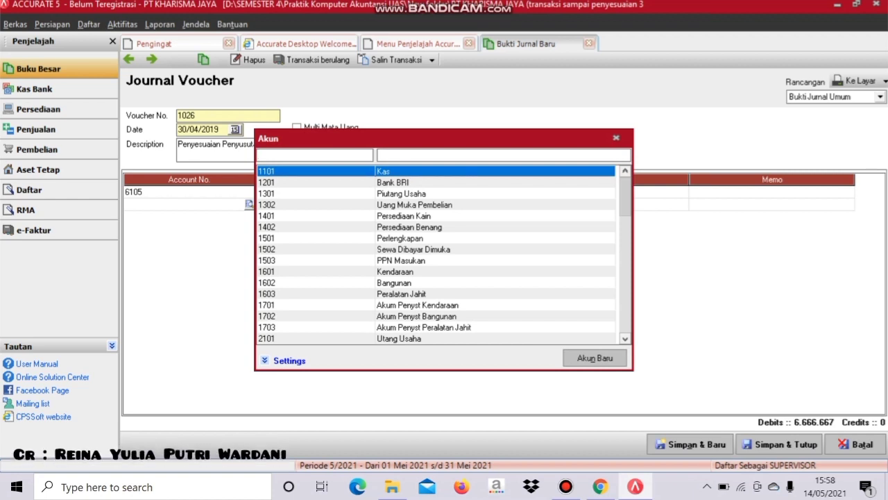
key("5")
key("Down")
key("Down")
key("Down")
key("Down")
key("Down")
key("Down")
key("Down")
key("Down")
key("Down")
key("Down")
key("Down")
key("Down")
key("Down")
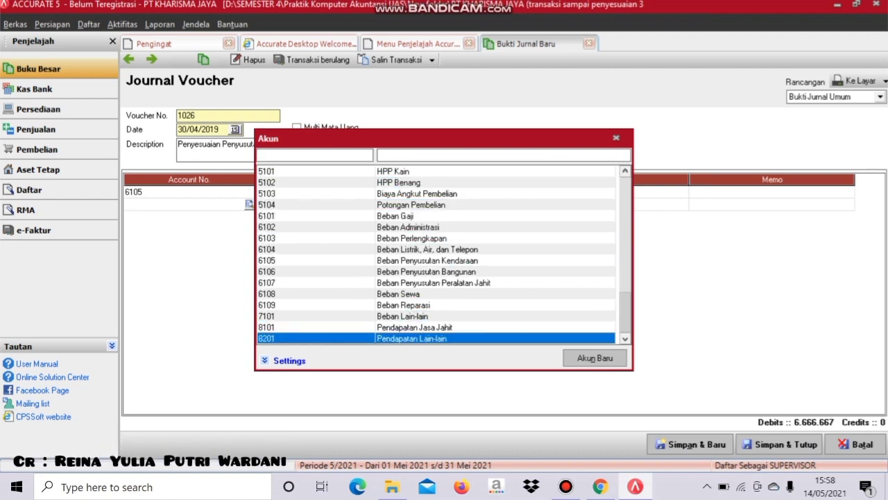
key("Up")
key("Up")
key("Up")
key("Up")
key("Up")
key("Up")
key("Up")
key("Up")
key("Up")
key("Up")
key("Up")
key("Up")
key("Up")
key("Up")
key("Up")
key("Up")
key("Up")
key("Up")
key("Up")
key("Up")
key("Up")
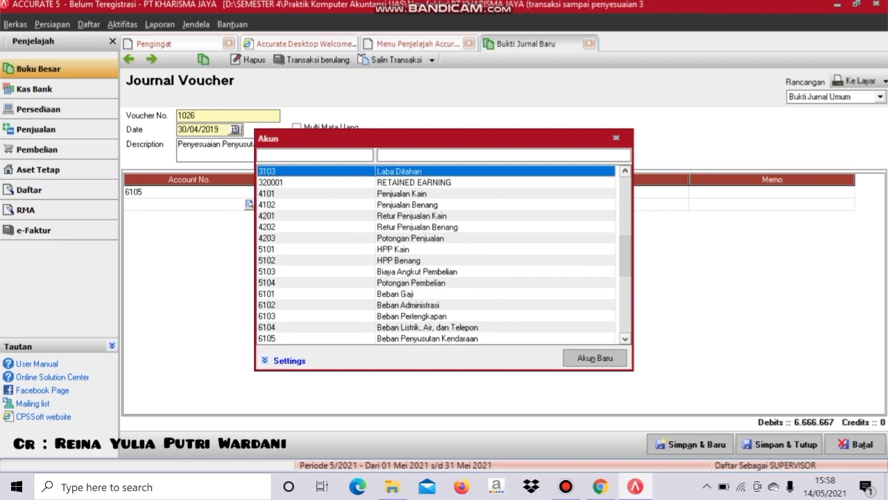
key("Up")
key("Up")
key("Up")
key("Up")
key("Up")
key("Up")
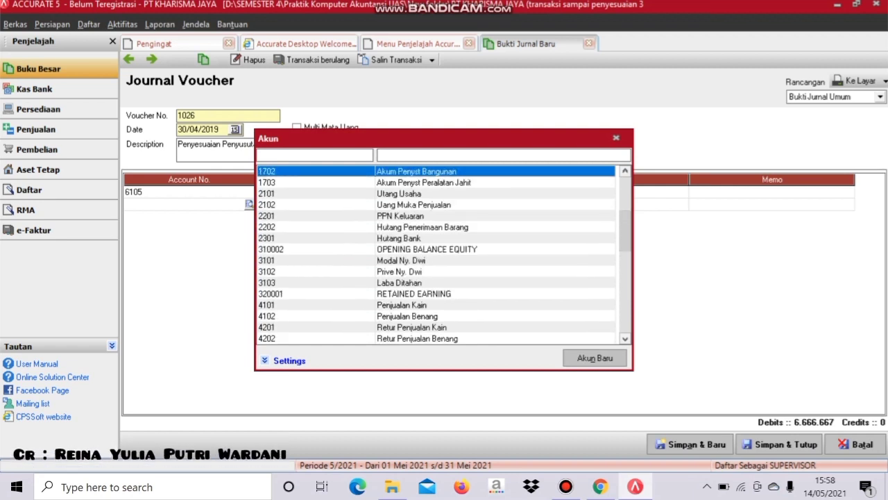
key("Return")
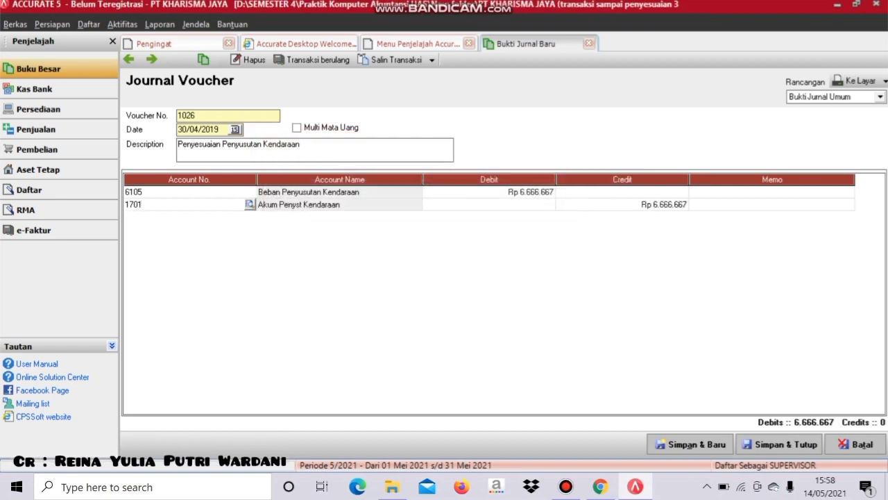
key("Tab")
key("Tab")
key("Tab")
key("Tab")
key("Tab")
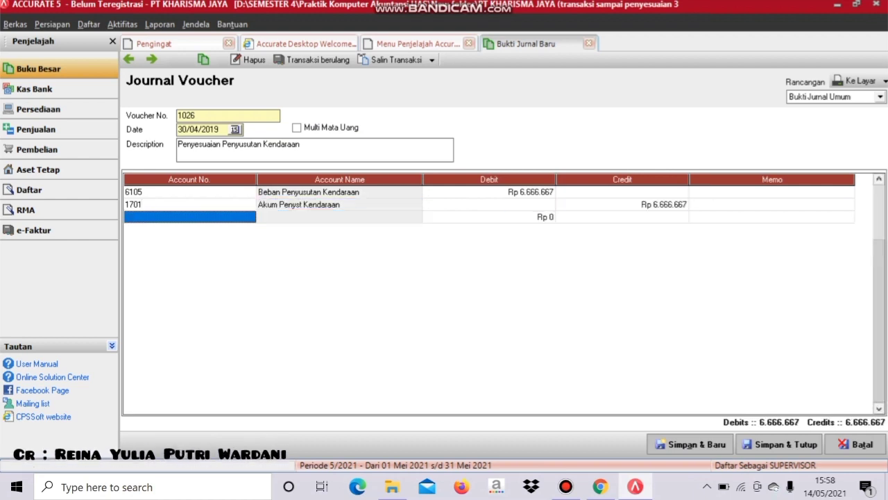
- Delete the empty third row, save and preview voucher 1026, then save and close it
right_click(232, 212)
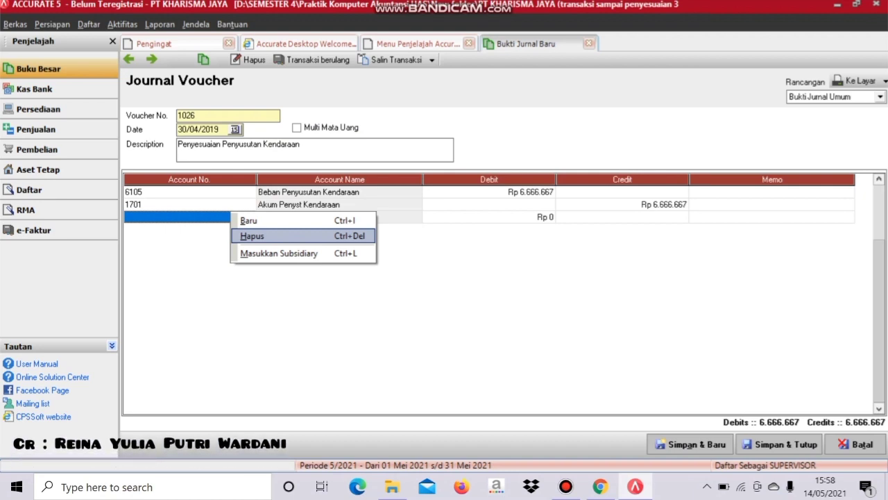
key("Return")
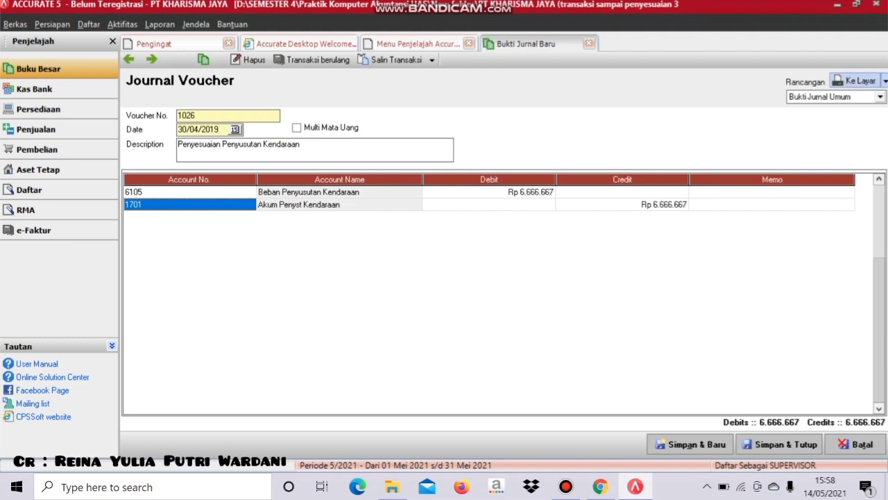
key("alt+n")
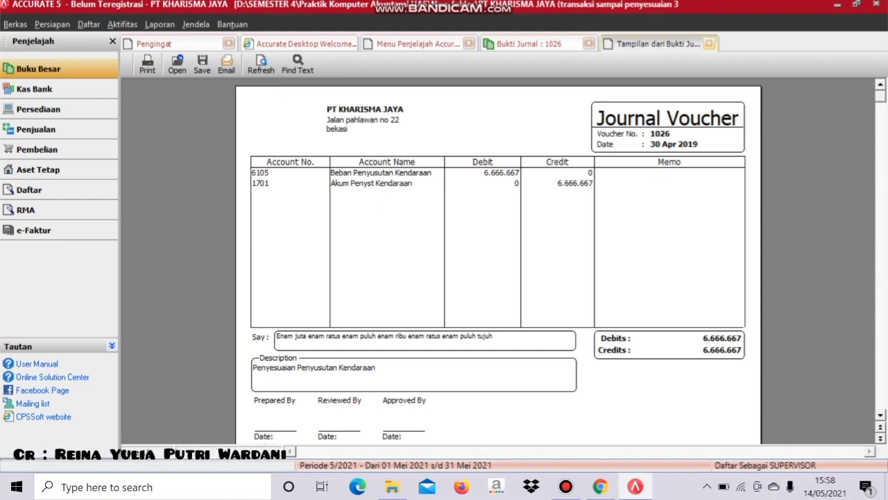
left_click(709, 43)
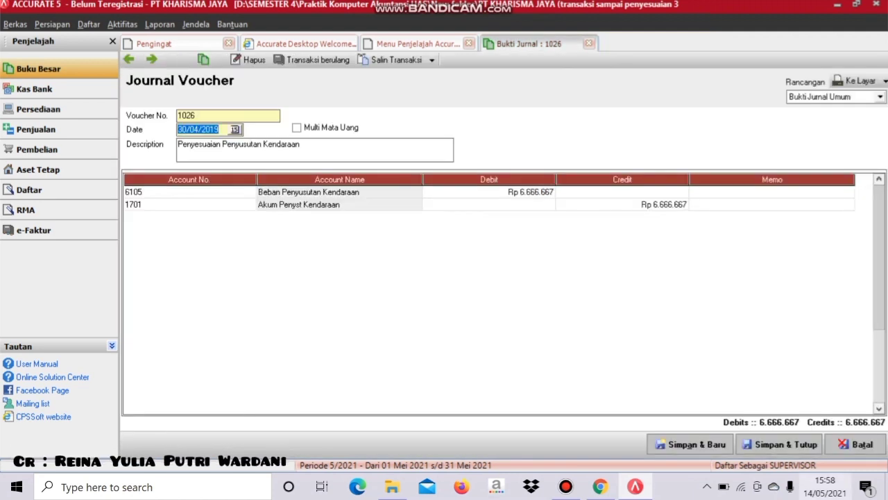
left_click(780, 444)
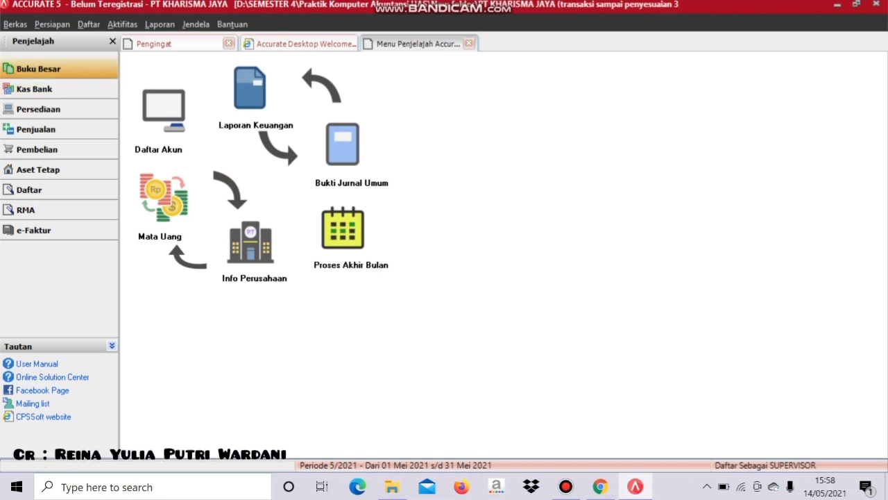
- Start voucher 1027 dated 30/04/2019, described 'Penyesuaian Penyusutan Bangunan'
left_click(343, 144)
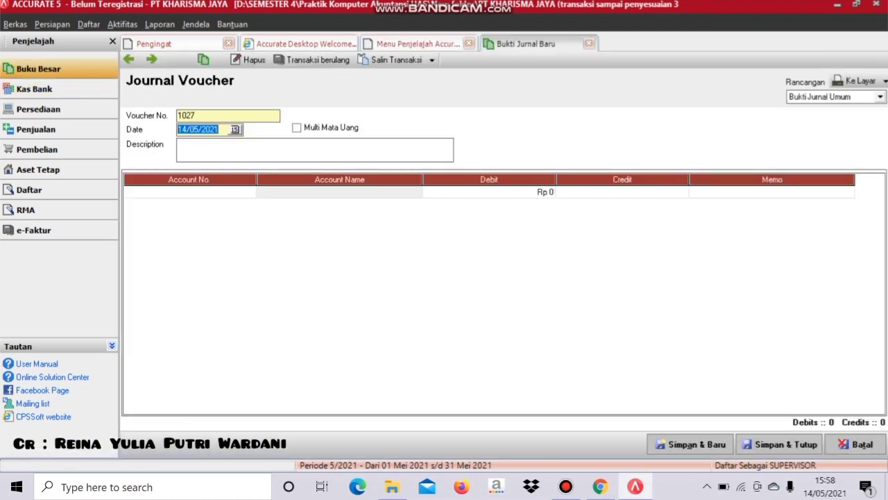
type("300")
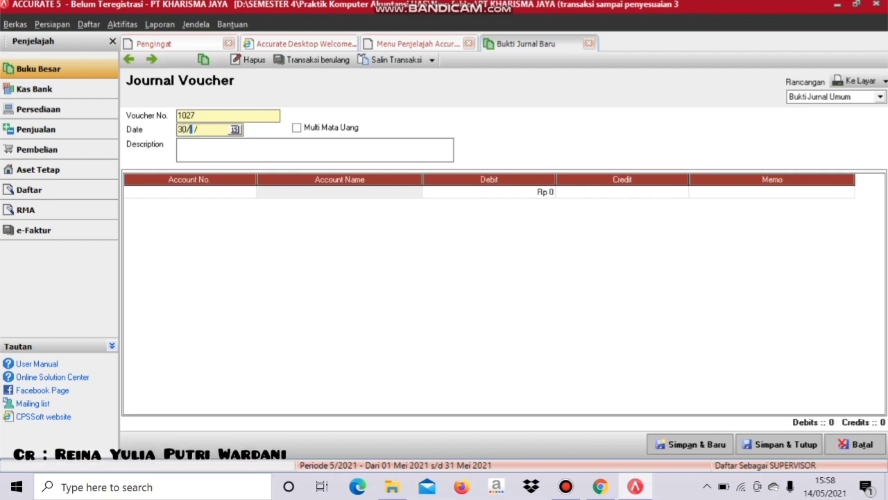
type("42019")
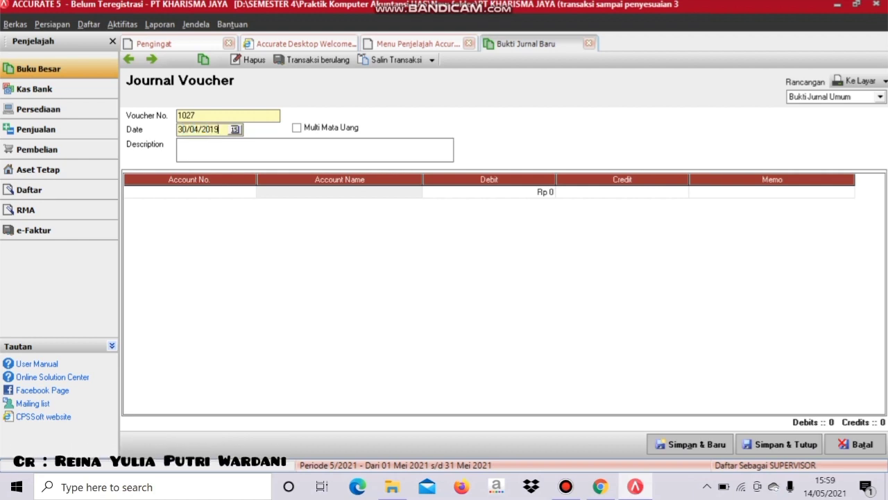
type("P")
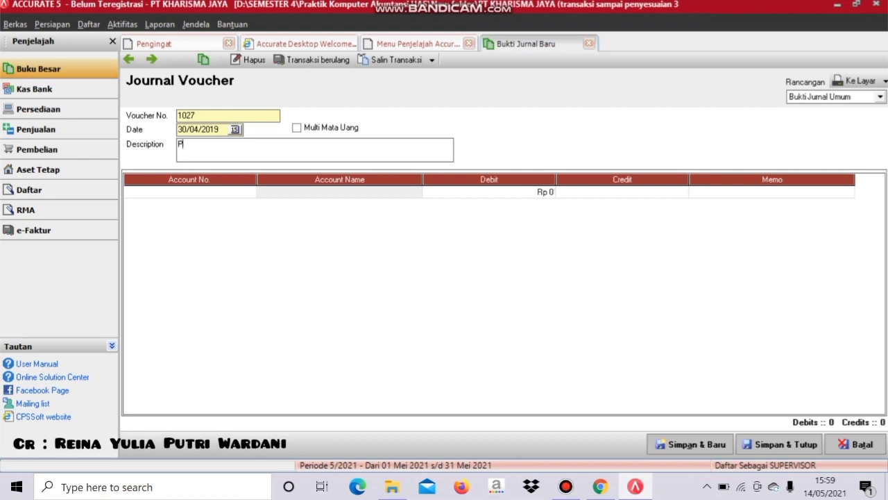
type("enyesuaian ")
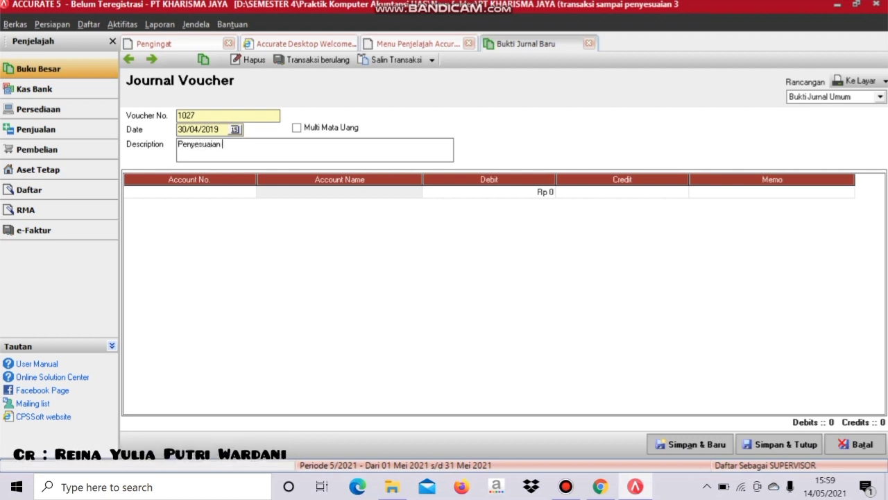
type("Penyusutan")
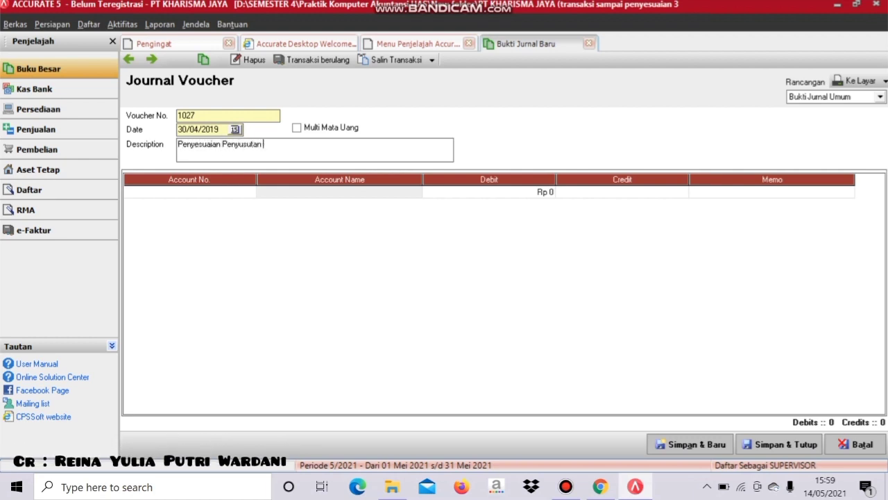
type(" Bangunan")
- Debit 6106 Beban Penyusutan Bangunan for 4.166.667 on the first line
key("Tab")
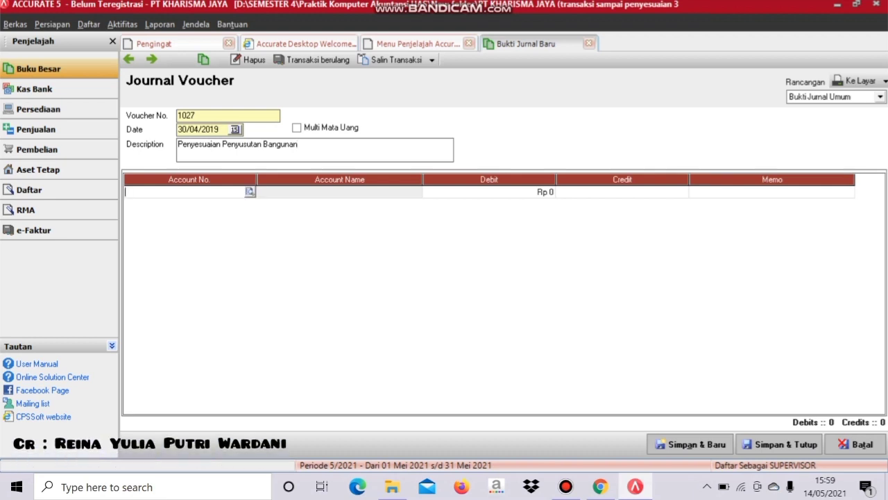
key("Return")
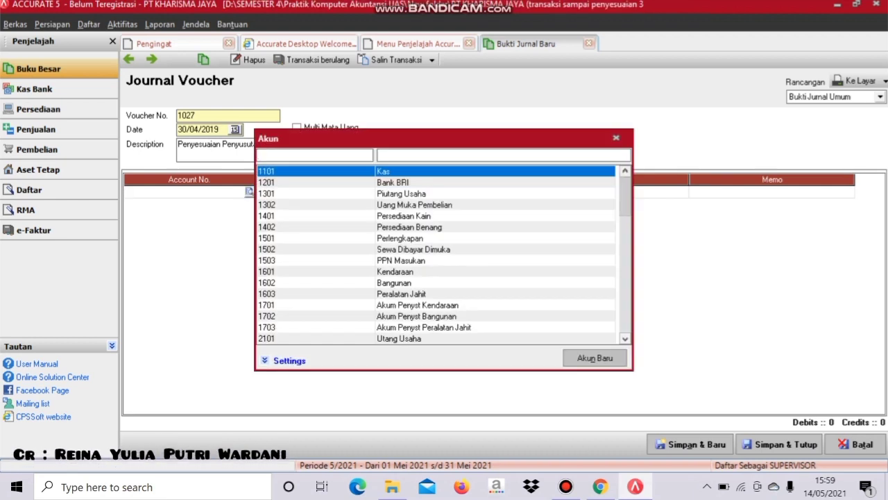
key("Down")
key("Down")
key("Down")
key("Down")
key("Down")
key("Down")
key("Down")
key("Down")
key("Down")
key("Down")
key("Down")
key("Down")
key("Down")
key("Down")
key("Down")
key("Down")
key("Down")
key("Down")
key("Down")
key("Down")
key("Down")
key("Down")
key("Down")
key("Down")
key("Down")
key("Down")
key("Down")
key("Down")
key("Down")
key("Down")
key("Down")
key("Down")
key("Down")
key("Down")
key("Down")
key("Down")
key("Down")
key("Down")
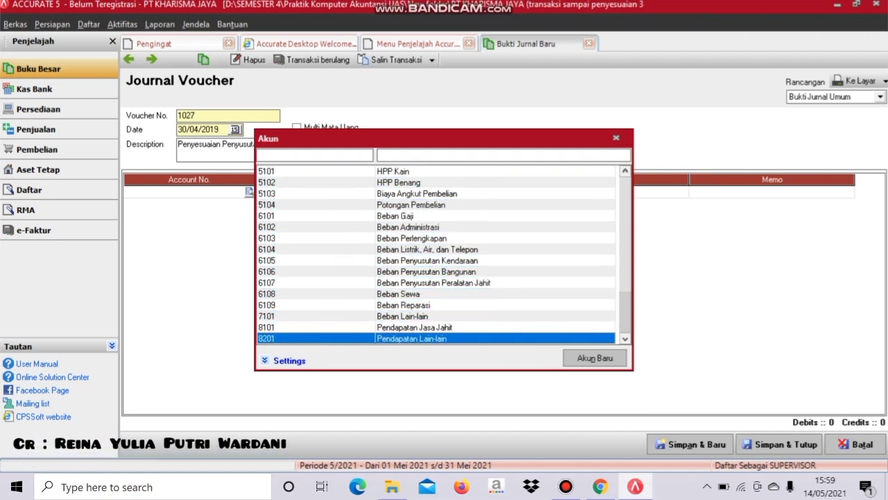
left_click(426, 271)
key("Return")
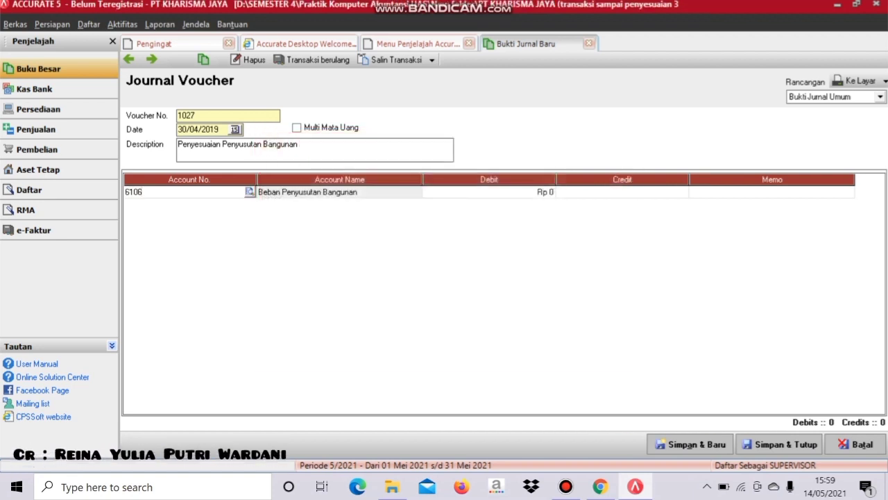
key("Tab")
key("Tab")
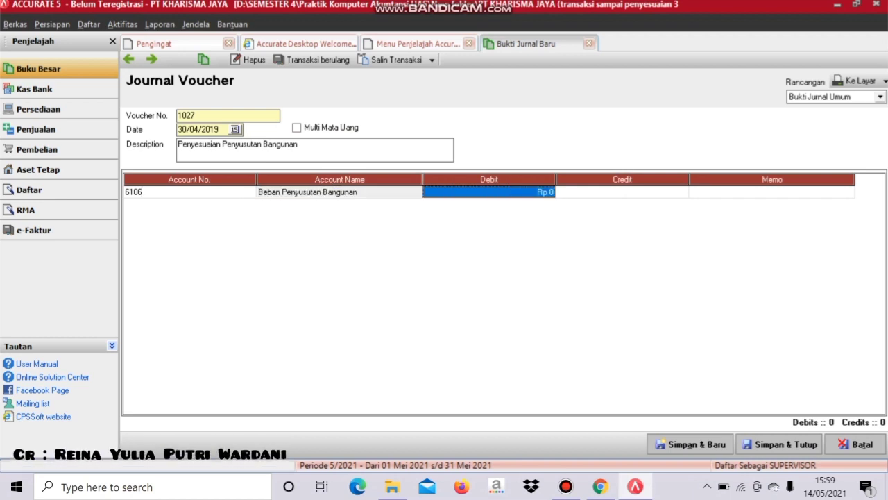
type("4.16")
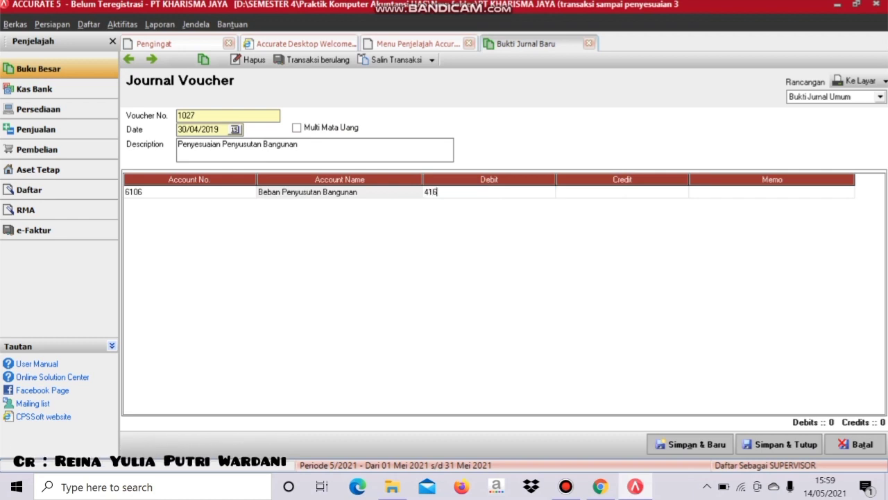
type("6.667")
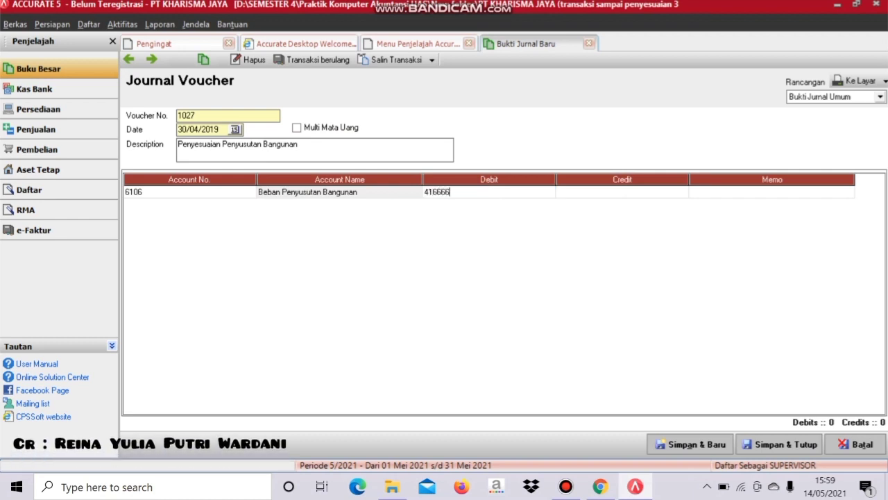
key("Tab")
key("Tab")
key("Tab")
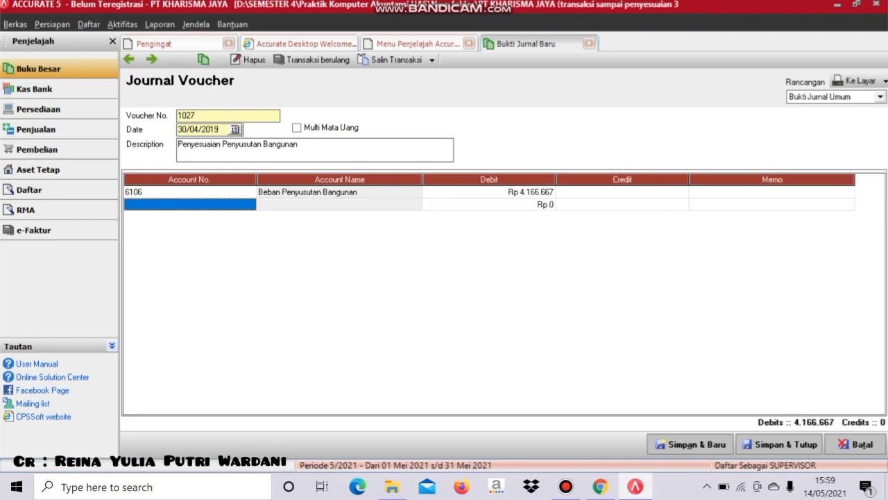
- Credit 1702 Akum Penyst Bangunan on line two and delete the empty third row
left_click(201, 205)
key("ctrl+Return")
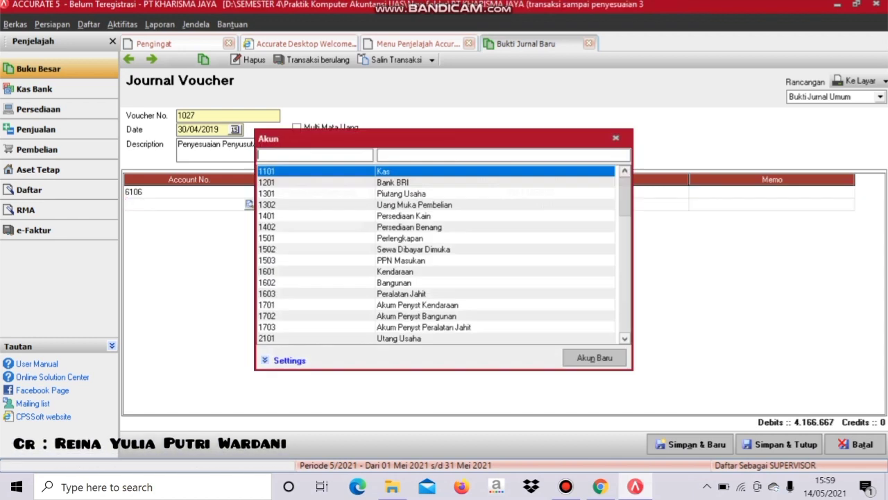
key("Down")
key("Down")
key("Down")
key("Down")
key("Down")
key("Down")
key("Down")
key("Down")
key("Down")
key("Down")
key("Down")
key("Down")
key("Down")
key("Down")
key("Down")
key("Down")
key("Down")
key("Down")
key("Down")
key("Down")
key("Down")
key("Down")
key("Down")
key("Down")
key("Down")
key("Up")
key("Up")
key("Up")
key("Up")
key("Up")
key("Up")
key("Up")
key("Up")
key("Up")
key("Up")
key("Up")
key("Up")
key("Return")
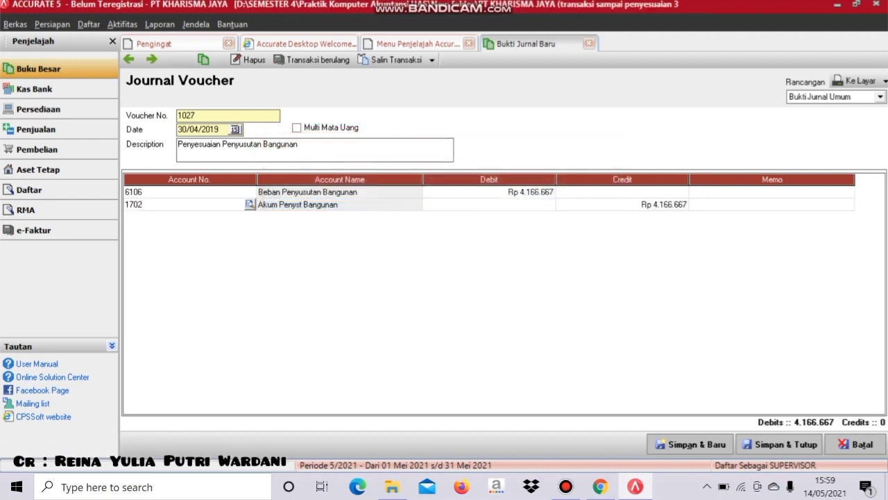
key("Tab")
key("Tab")
key("Tab")
key("Tab")
key("Tab")
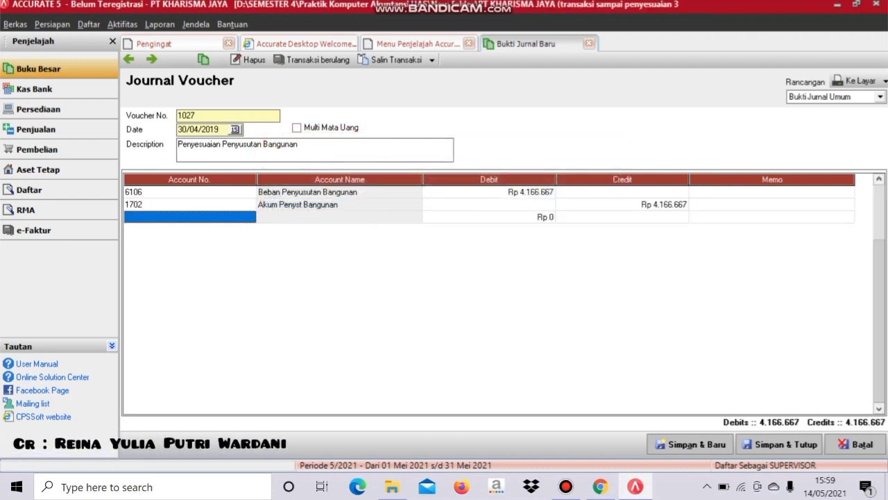
right_click(229, 217)
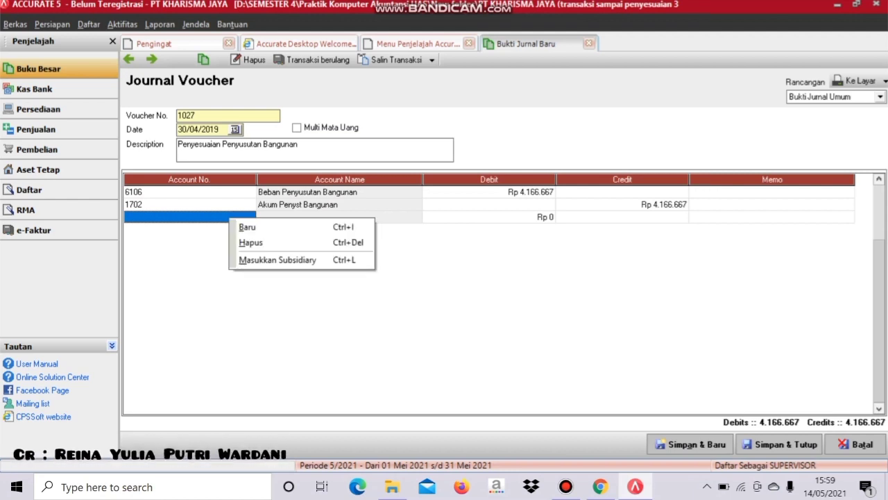
left_click(251, 243)
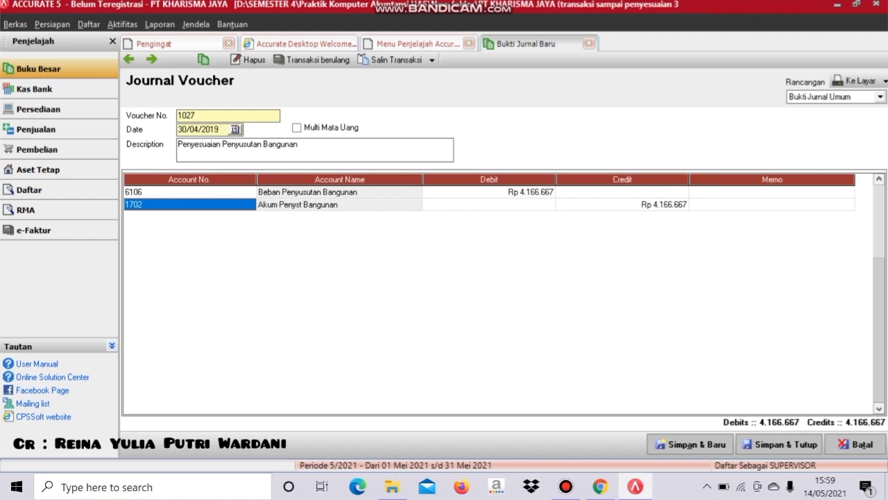
- Preview voucher 1027 on screen, close the preview, then save and close it
left_click(857, 81)
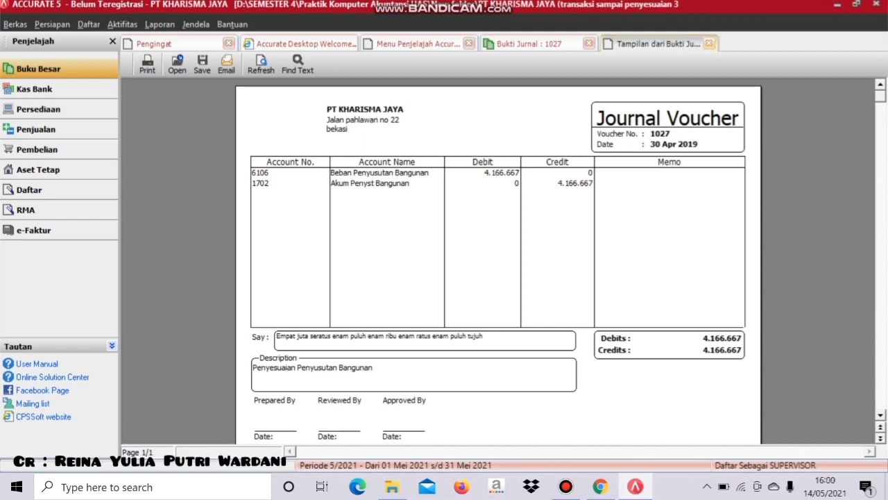
left_click(708, 43)
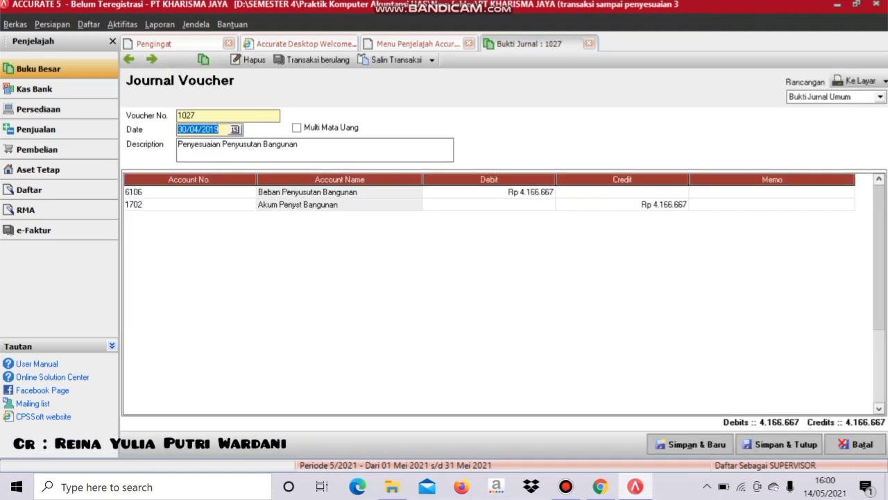
left_click(781, 444)
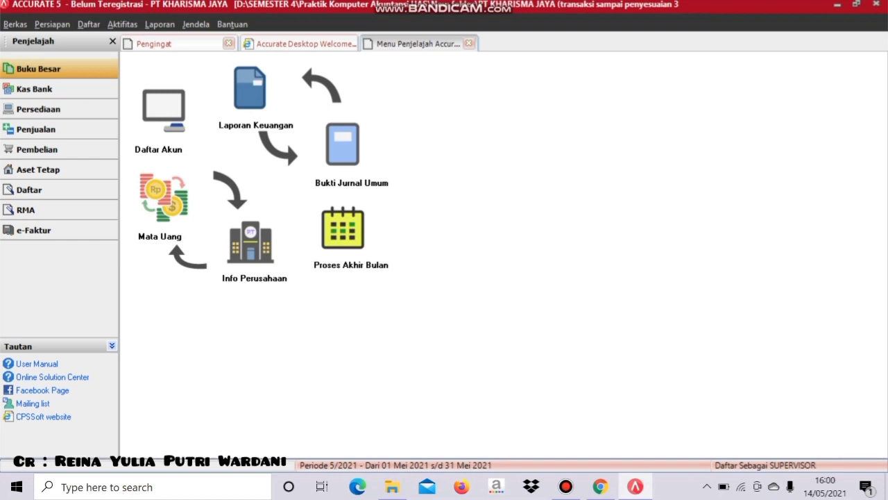
- Start voucher 1028 dated 30/04/2019, described 'Penyesuaian Penyusutan Peralatan Jahit'
left_click(343, 144)
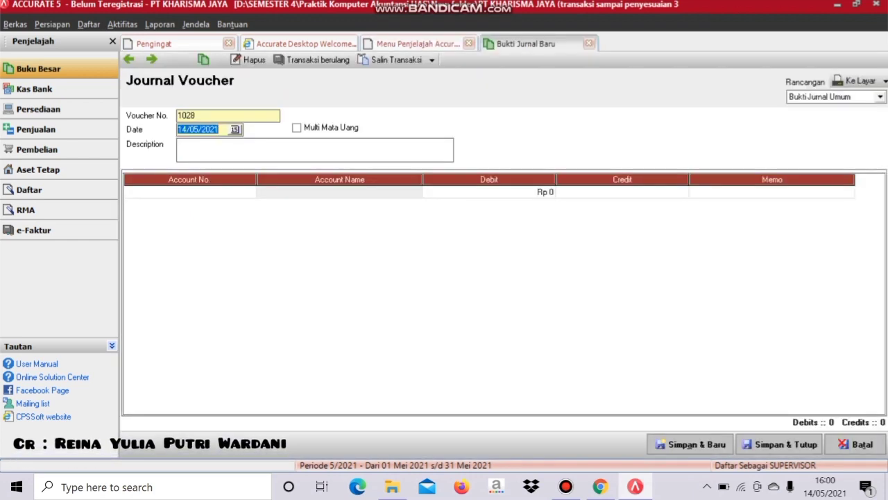
type("30/04/2")
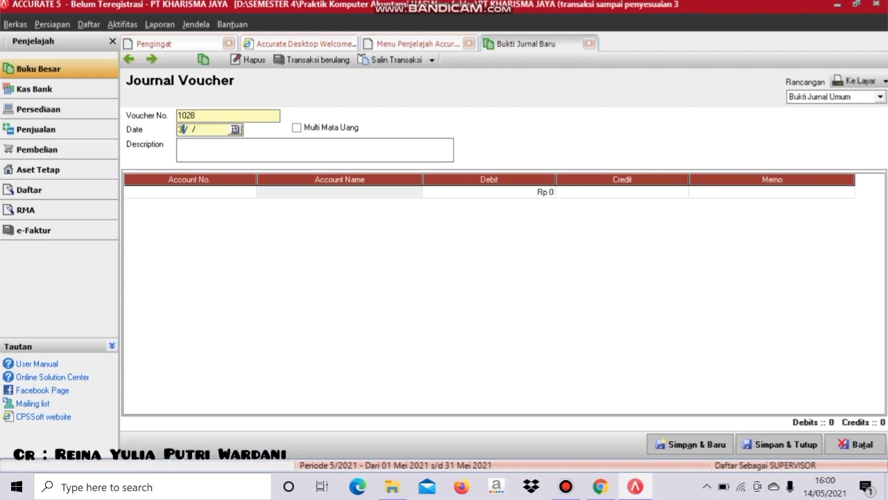
type("019")
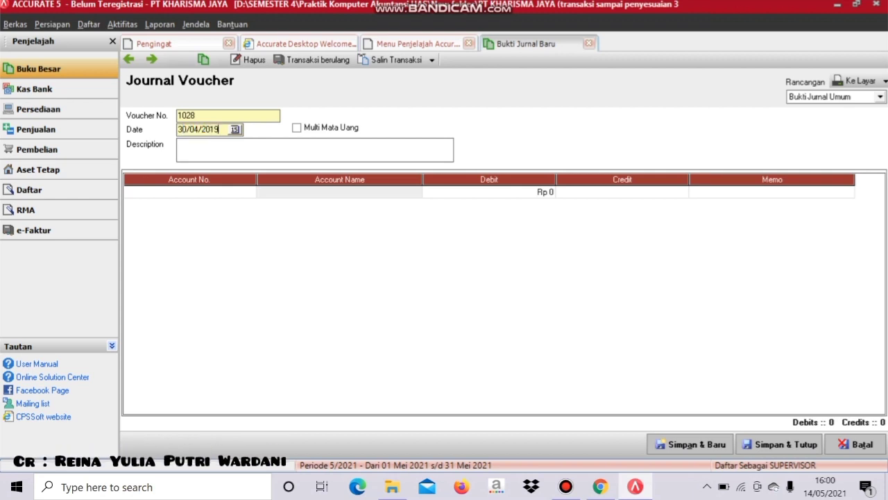
key("Tab")
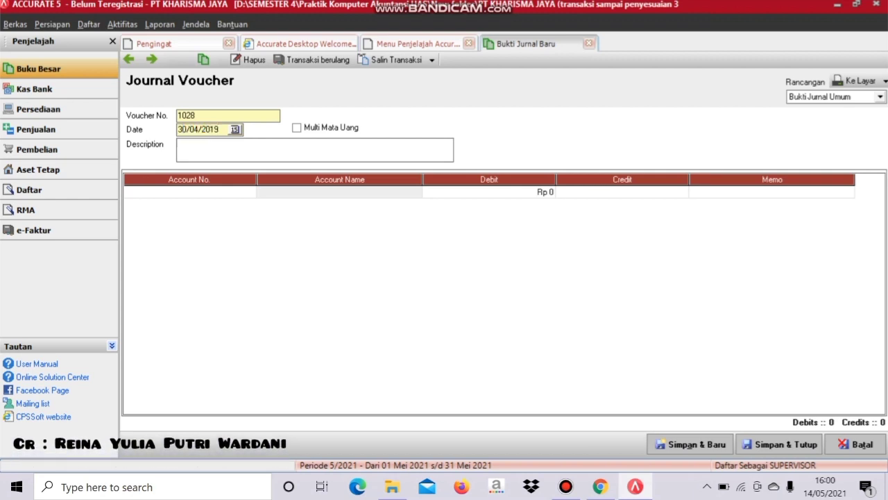
key("Caps_Lock")
type("P")
key("Caps_Lock")
type("enyusutan")
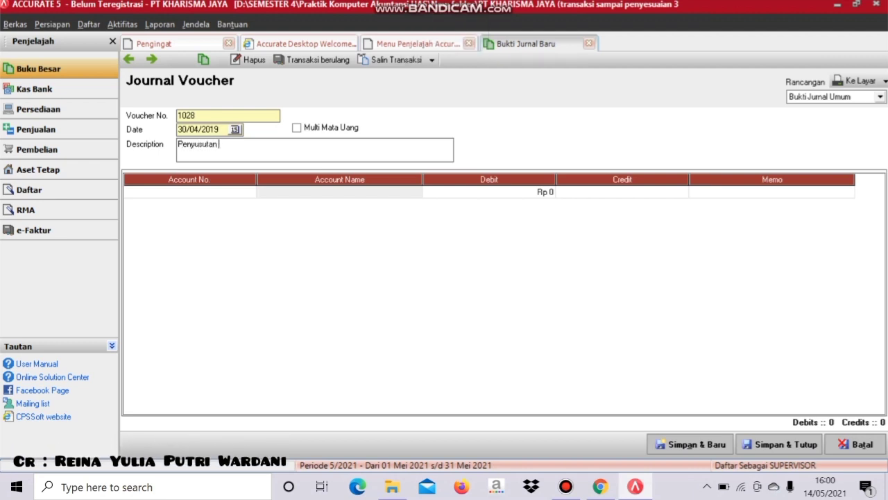
key("BackSpace")
key("BackSpace")
key("BackSpace")
key("BackSpace")
key("BackSpace")
key("BackSpace")
type("es")
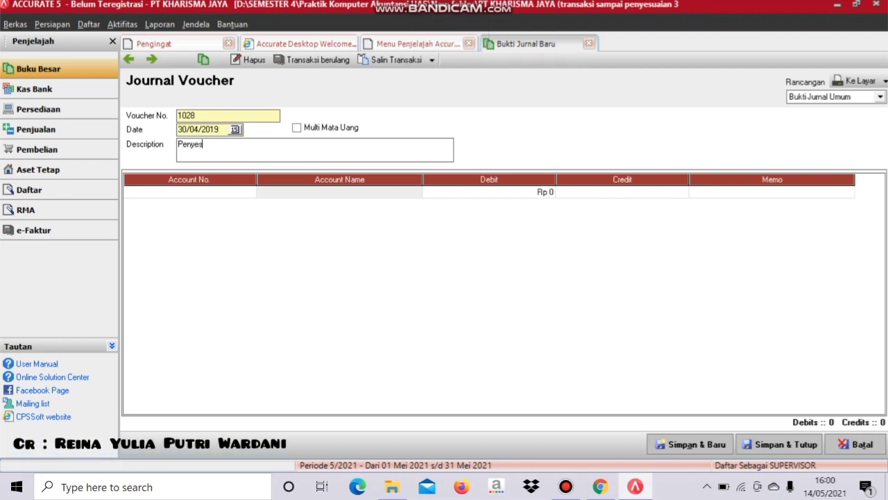
type("uaian Penyu")
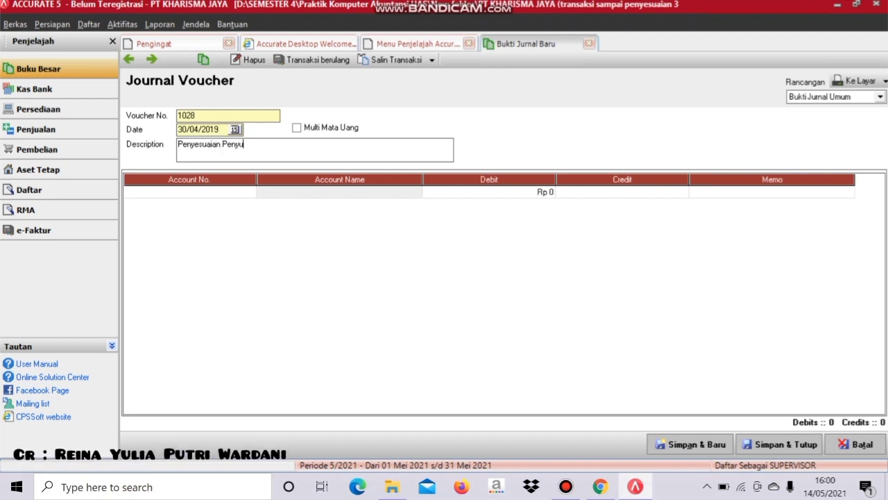
type("sutan Per")
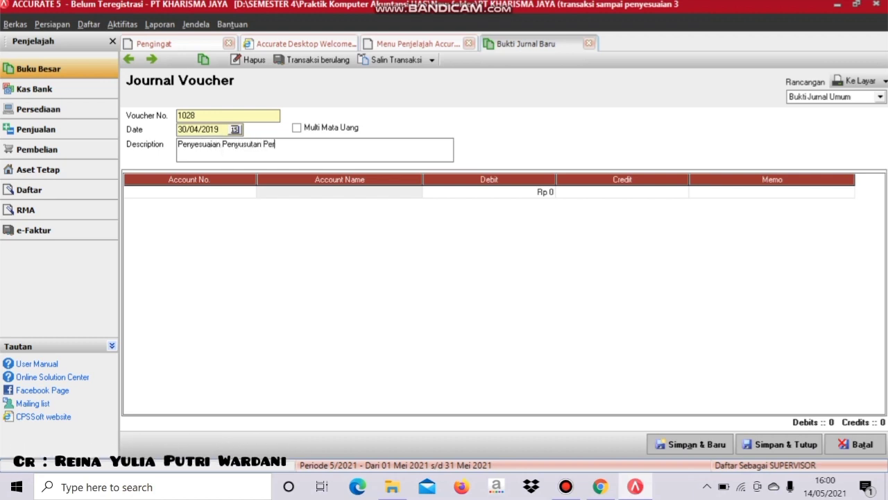
type("alatan Jahit")
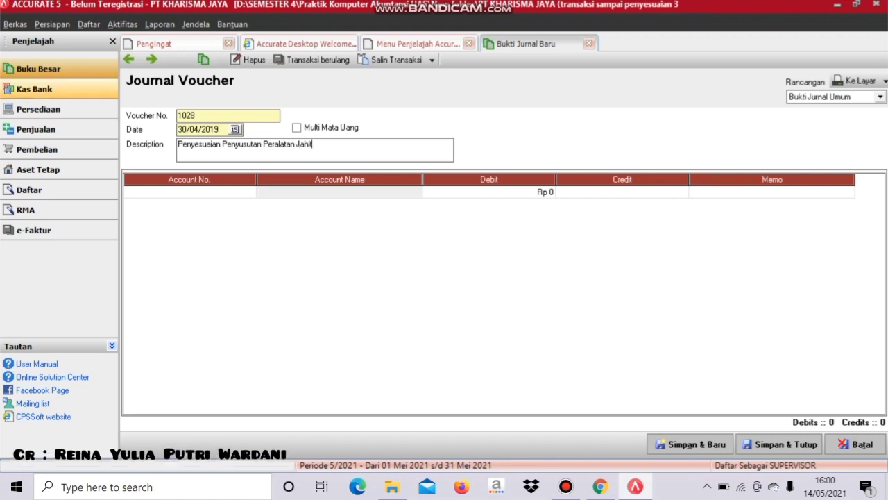
key("Tab")
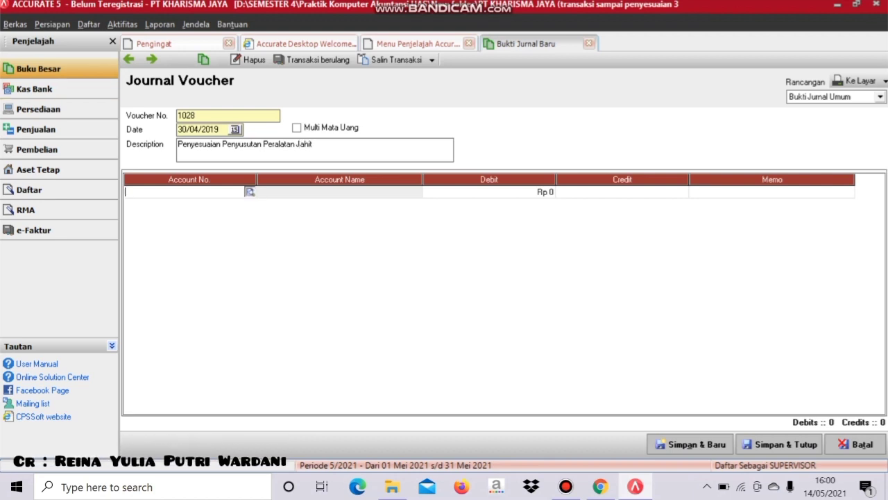
- Debit 6107 Beban Penyusutan Peralatan Jahit for 4.166.667 on the first line
key("F3")
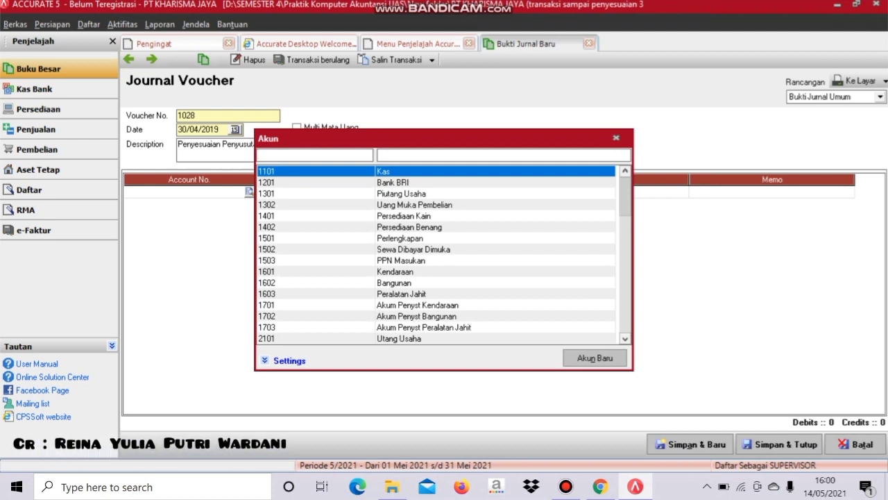
key("Down")
key("Down")
key("Down")
key("Down")
key("Down")
key("Down")
key("Down")
key("Down")
key("Down")
key("Down")
key("Down")
key("Down")
key("Down")
key("Down")
key("Down")
key("Down")
key("Down")
key("Down")
key("Down")
key("Down")
key("Down")
key("Down")
key("Up")
key("Up")
key("Up")
key("Up")
key("Up")
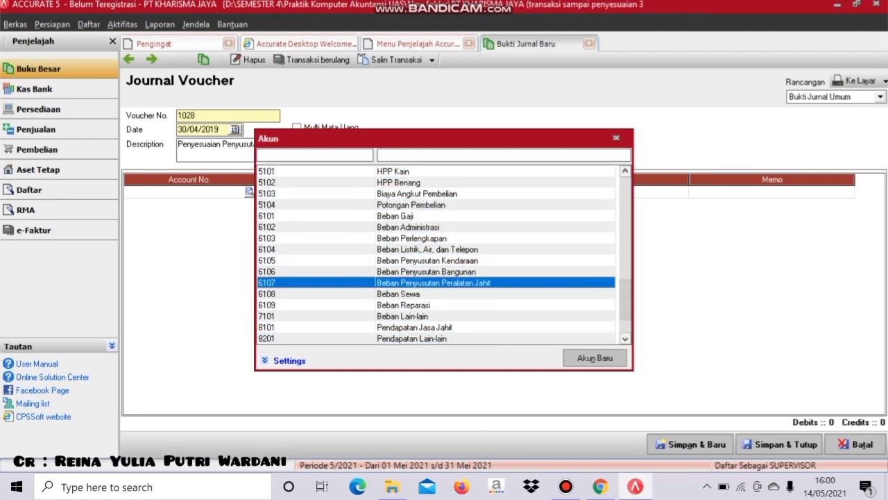
key("Return")
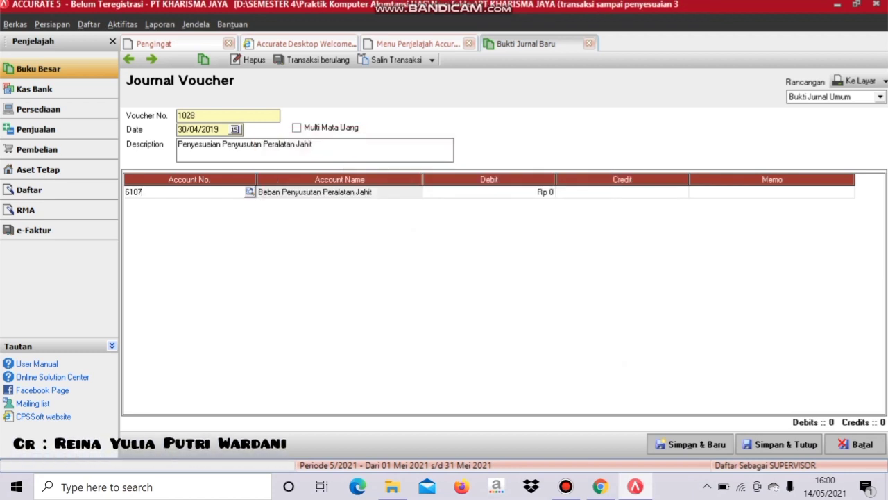
left_click(488, 191)
type("4")
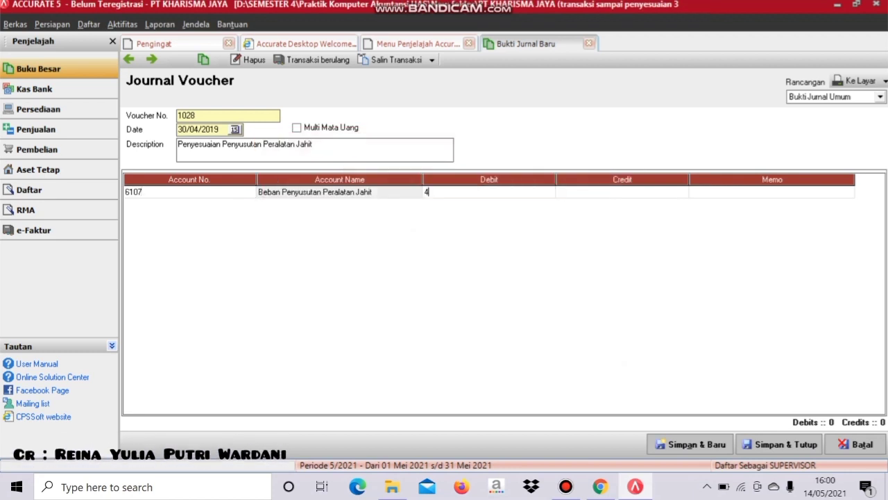
type("1666667")
key("Tab")
key("Tab")
key("Tab")
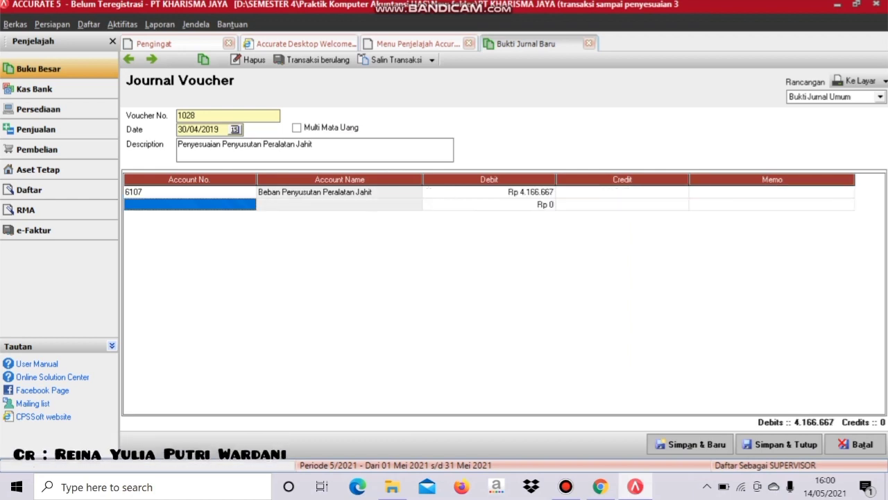
- Credit 1703 Akum Penyst Peralatan Jahit on line two and delete the empty third row
key("shift+F10")
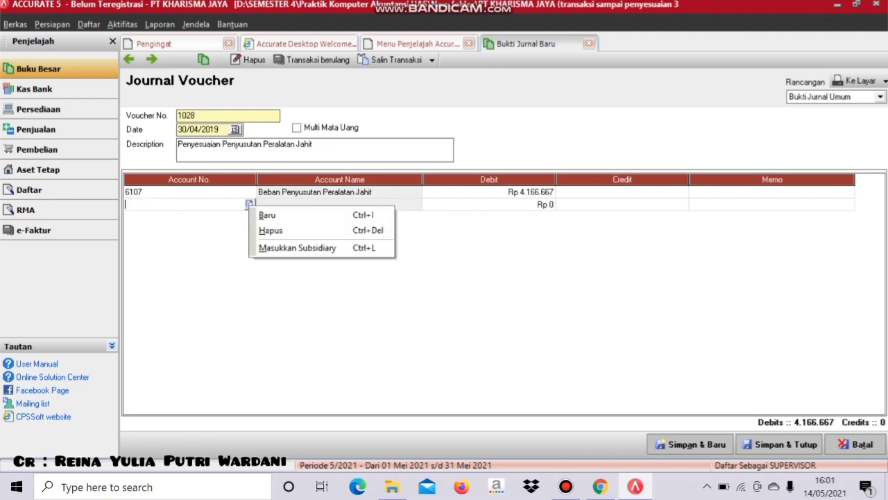
key("Escape")
key("Return")
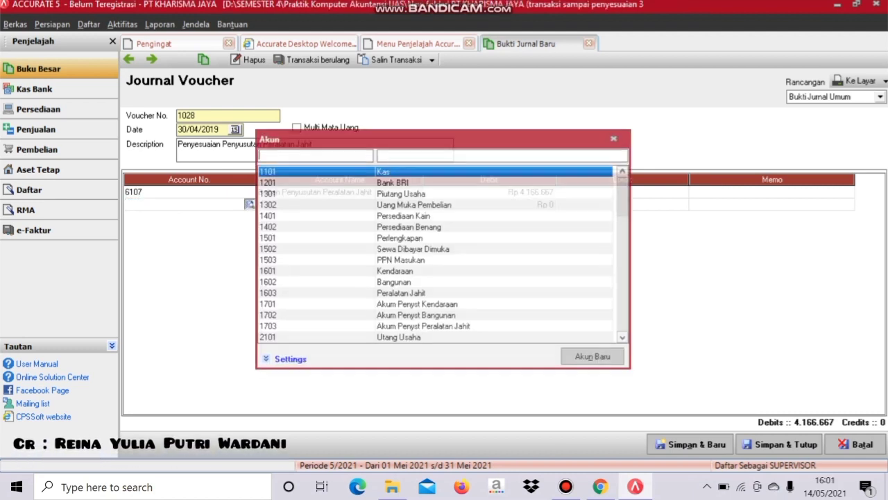
key("Down")
key("Down")
key("Page_Down")
key("Up")
key("Up")
key("Return")
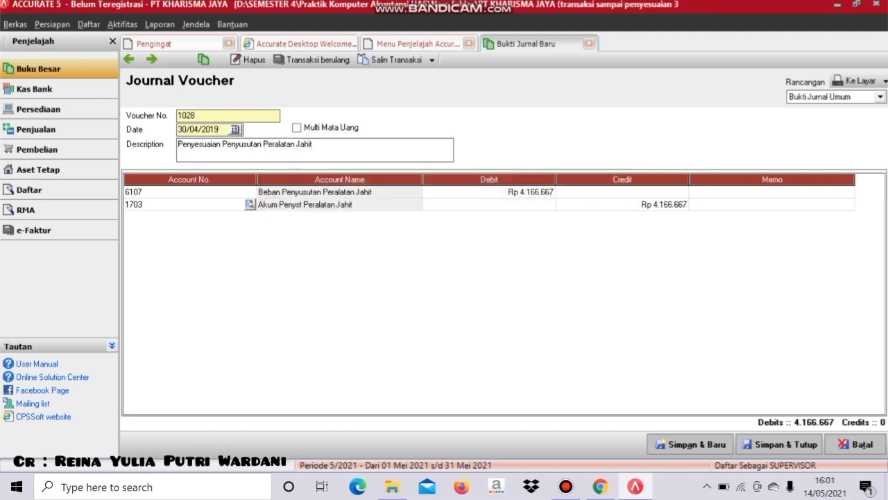
key("Tab")
key("Tab")
key("Tab")
key("Tab")
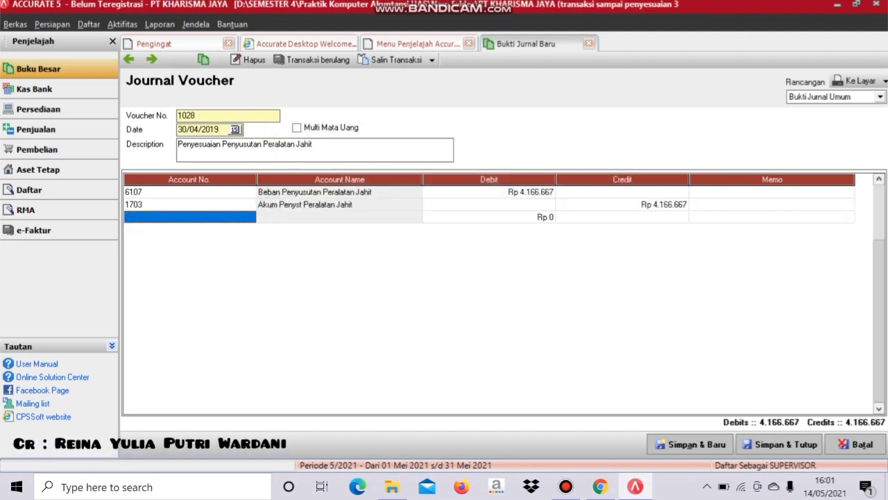
right_click(229, 216)
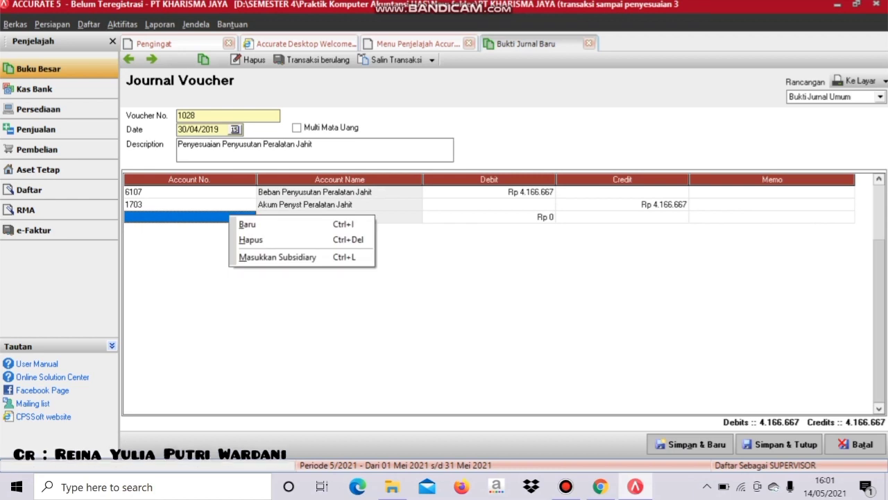
left_click(253, 239)
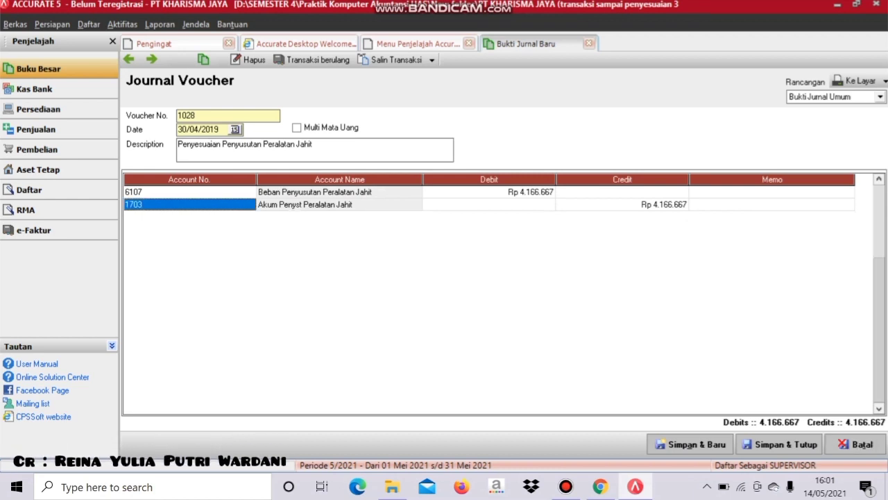
- Save and preview voucher 1028 on screen, close the preview, then save and close it
left_click(855, 81)
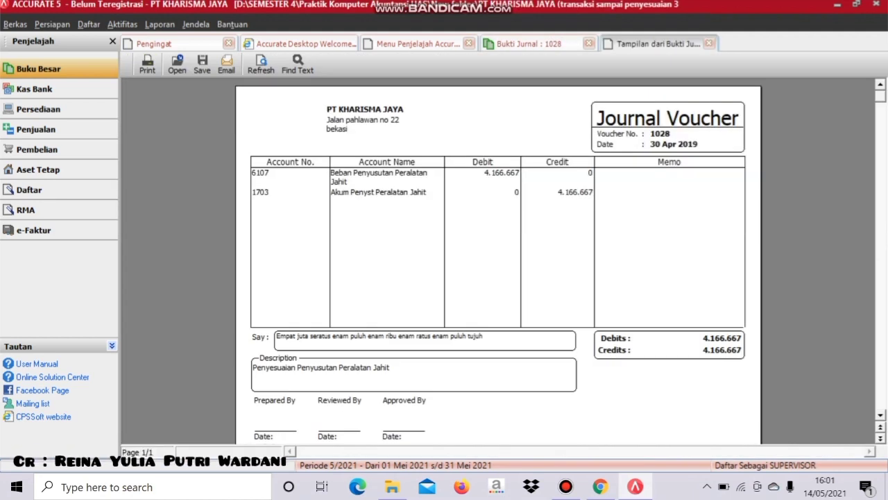
scroll(498, 264, "down", 1)
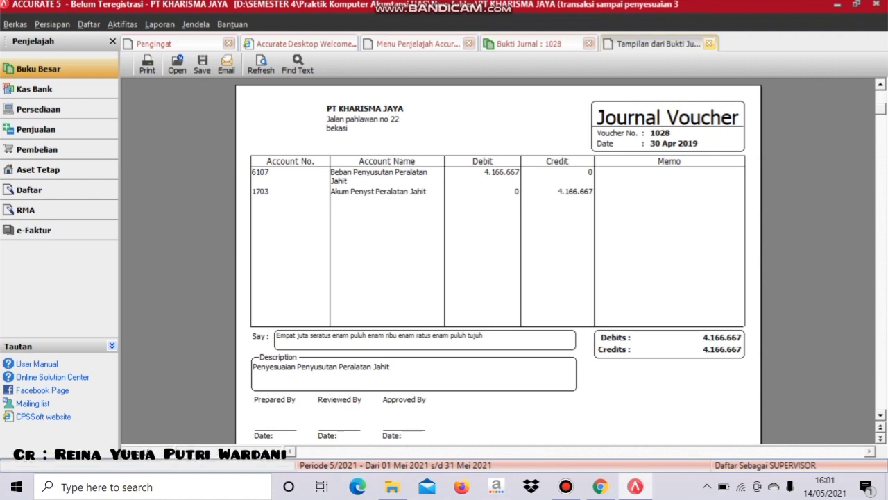
left_click(709, 43)
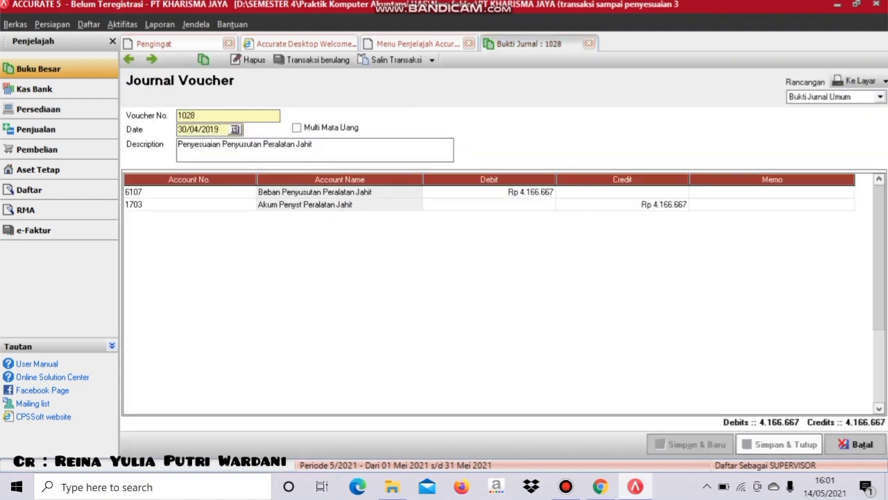
left_click(790, 444)
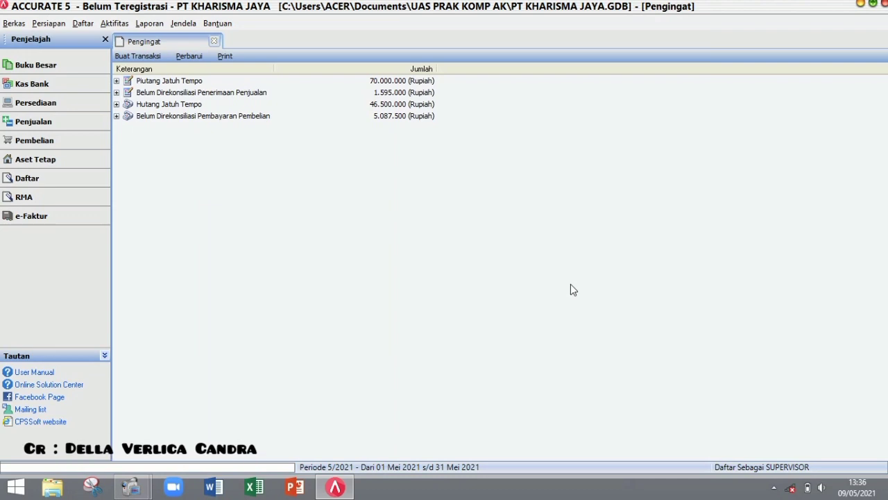
- Run Proses Akhir Bulan for April 2019 and acknowledge the completion message
left_click(114, 24)
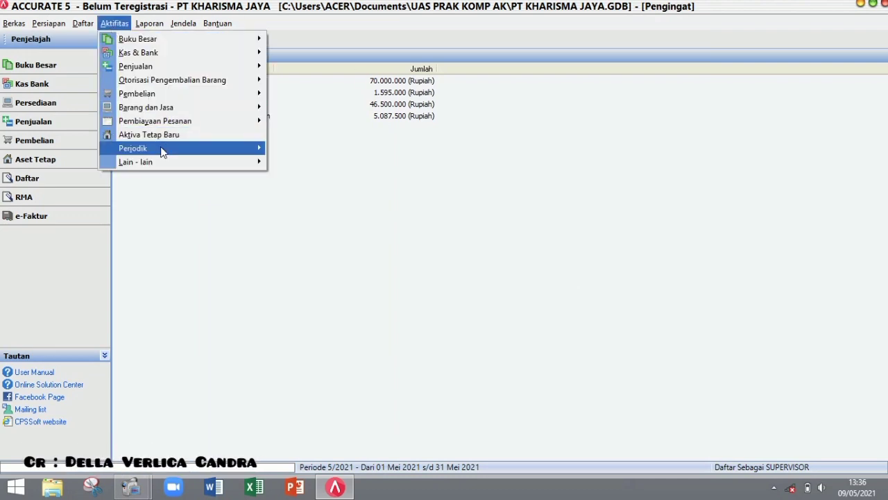
mouse_move(163, 150)
left_click(288, 147)
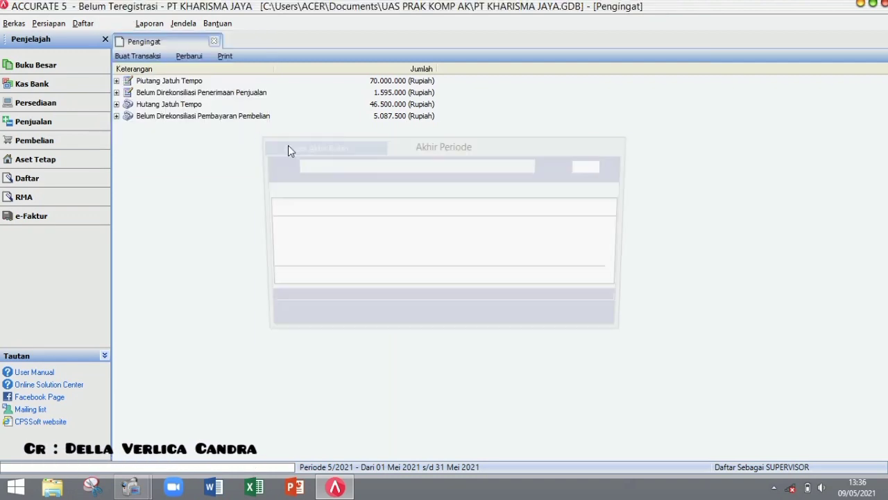
left_click(532, 166)
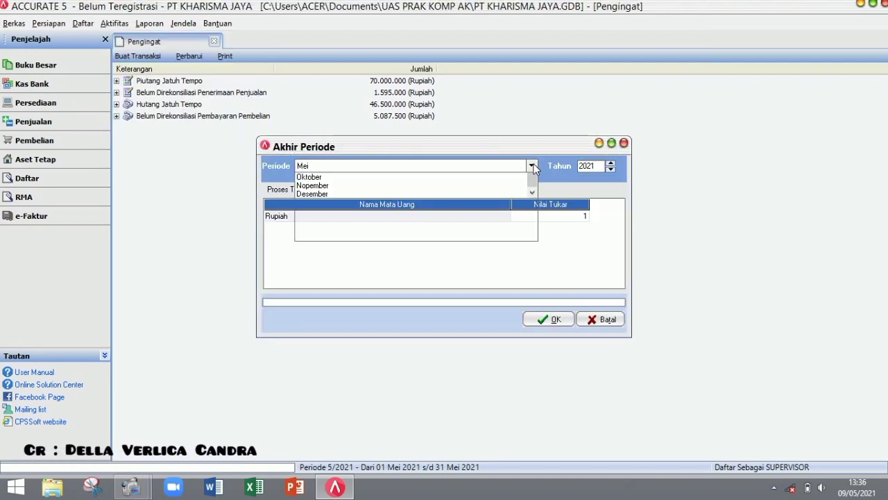
scroll(532, 191, "up", 3)
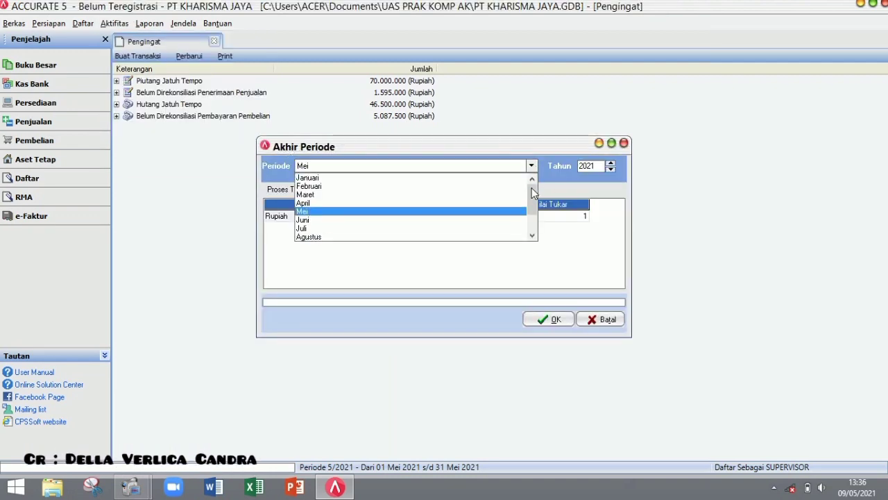
left_click(470, 203)
key("Tab")
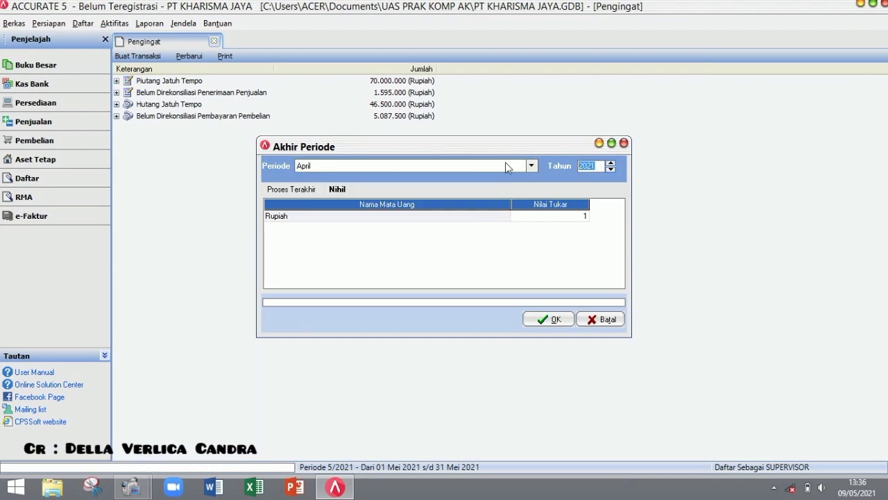
type("2019")
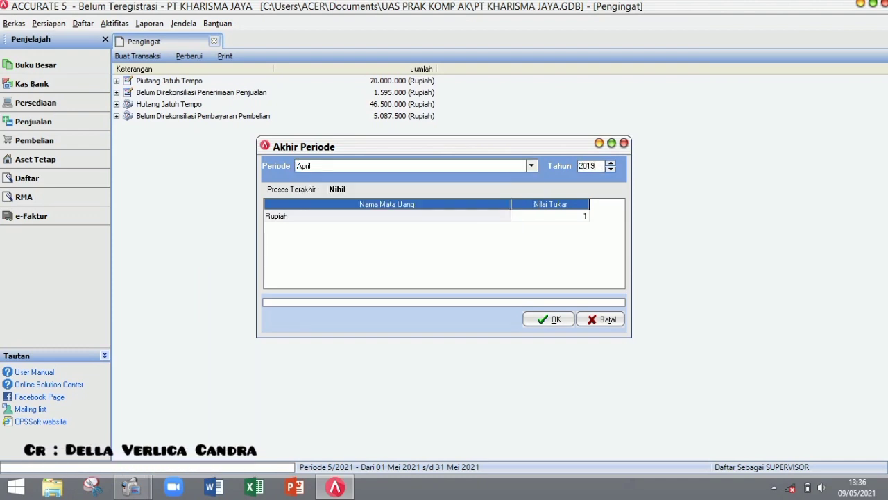
left_click(538, 322)
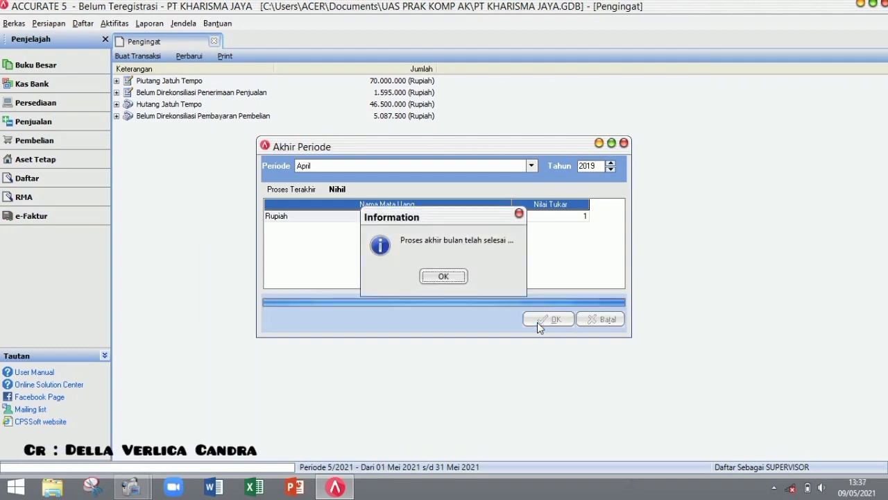
left_click(444, 276)
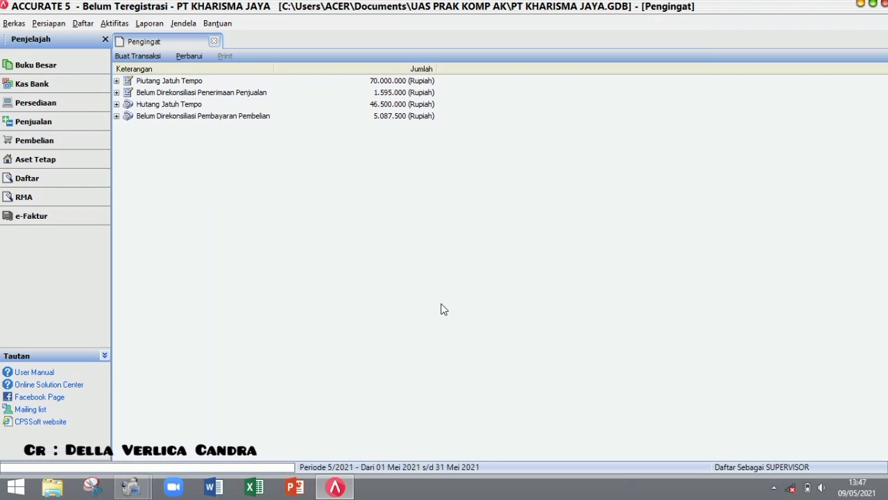
- Open the settings of the Neraca Saldo (Klasik) trial balance from the Buku Besar reports
left_click(150, 23)
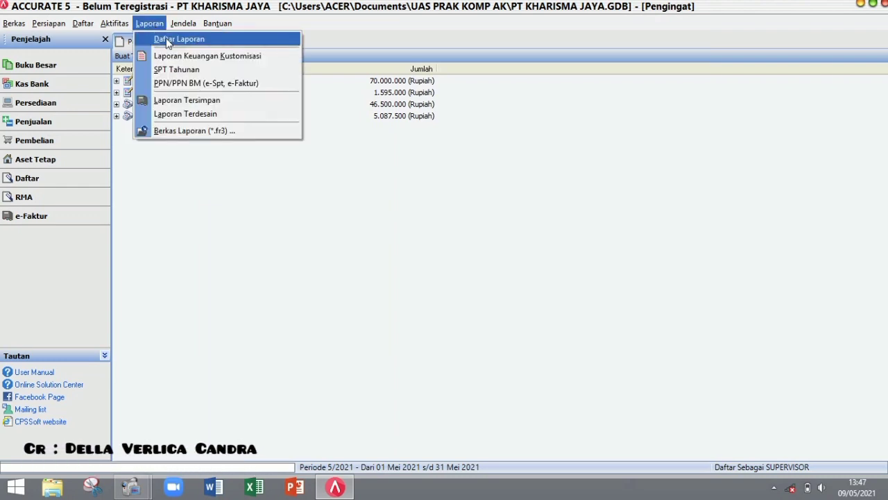
left_click(166, 38)
left_click(147, 104)
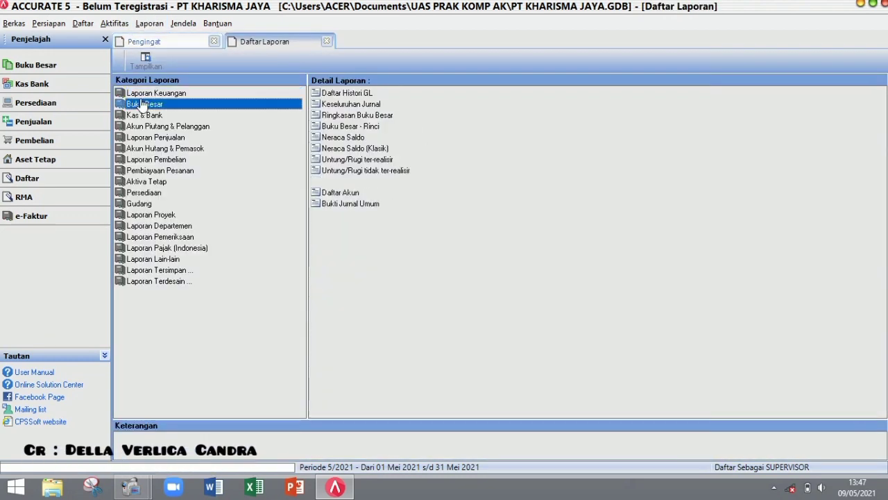
left_click(334, 148)
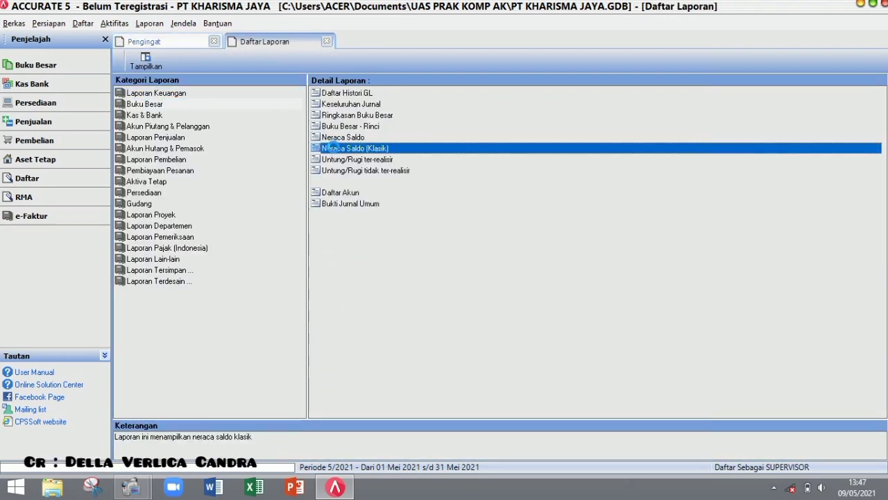
double_click(333, 148)
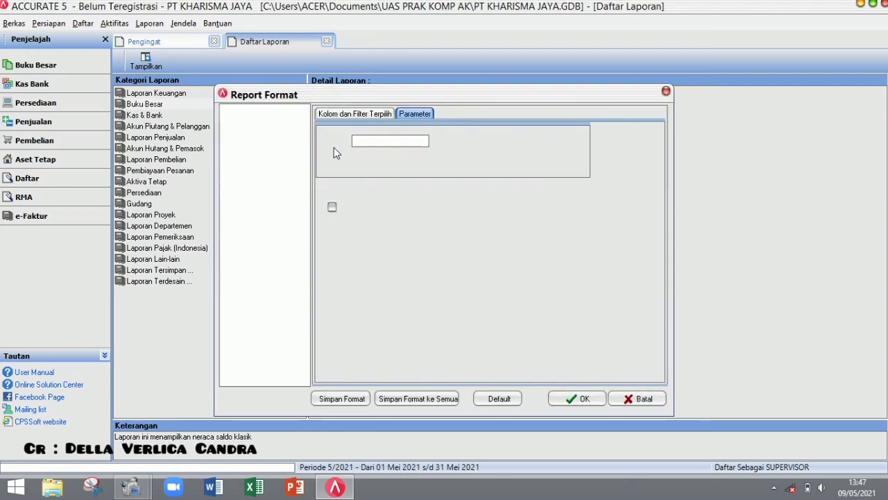
- Run the trial balance as of 30/04/2019 with zero balances, check the 1.088.070.001,00 totals, then close it
left_click_drag(395, 142, 297, 141)
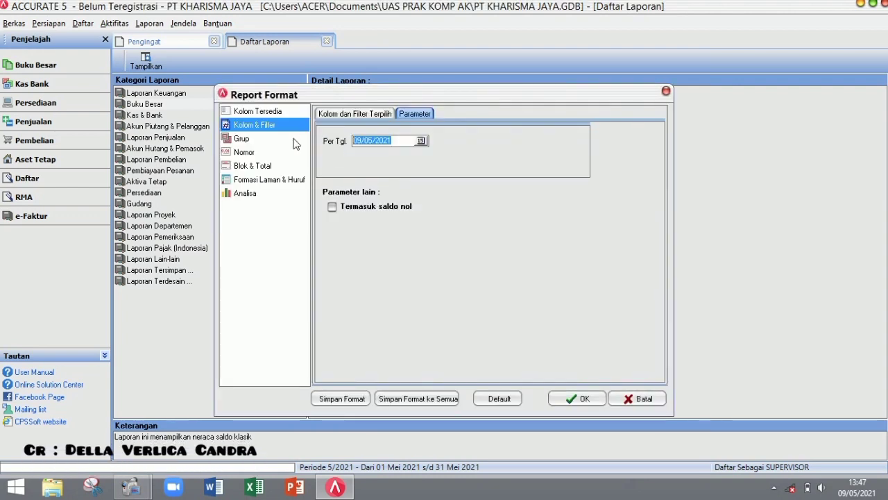
type("30/04/2019")
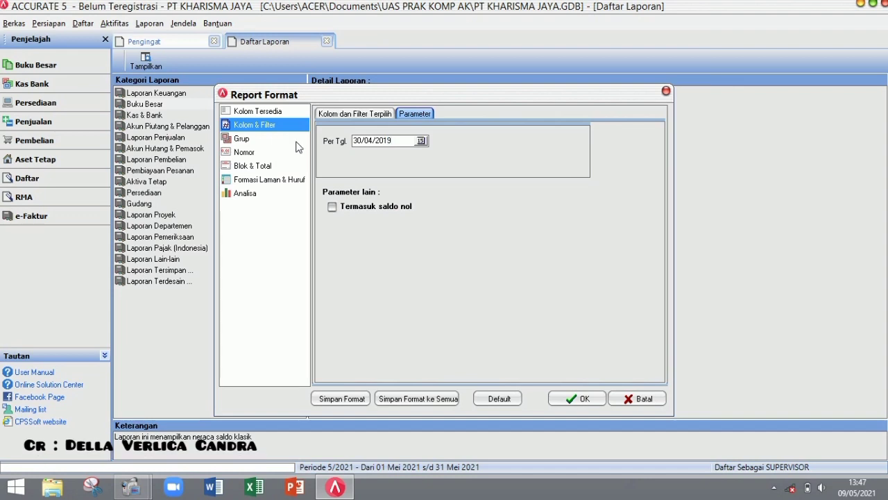
left_click(332, 207)
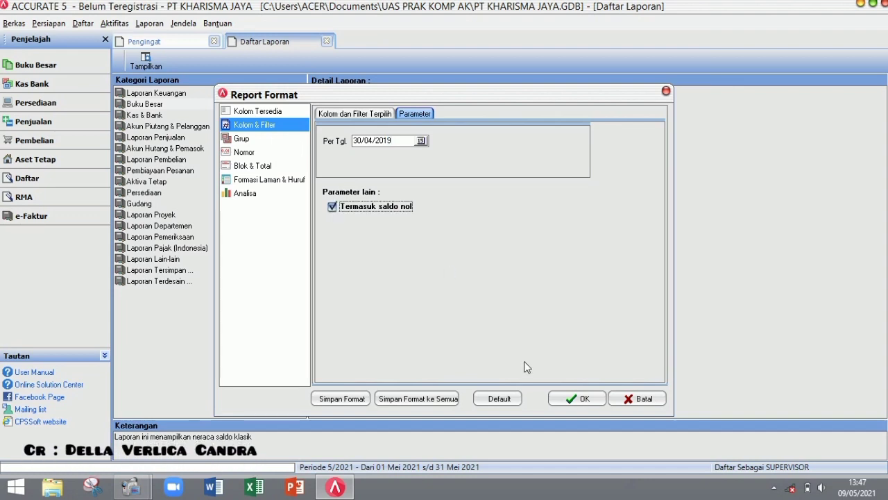
left_click(575, 400)
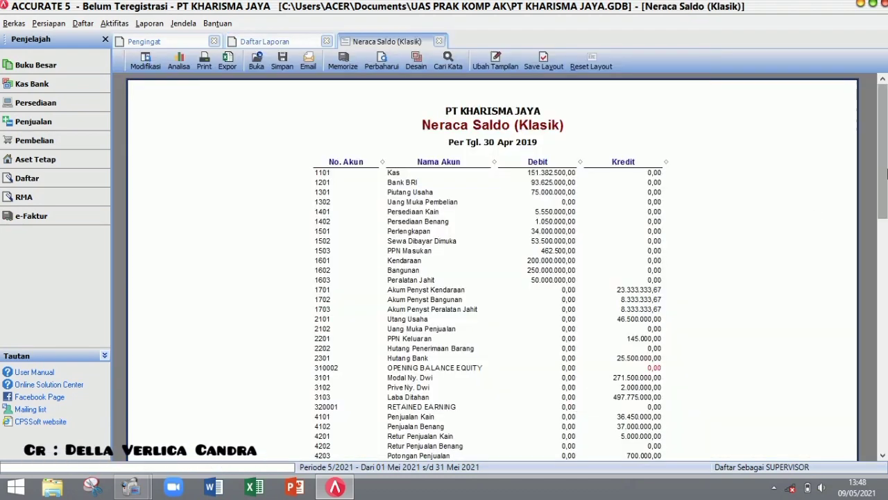
left_click_drag(887, 174, 882, 328)
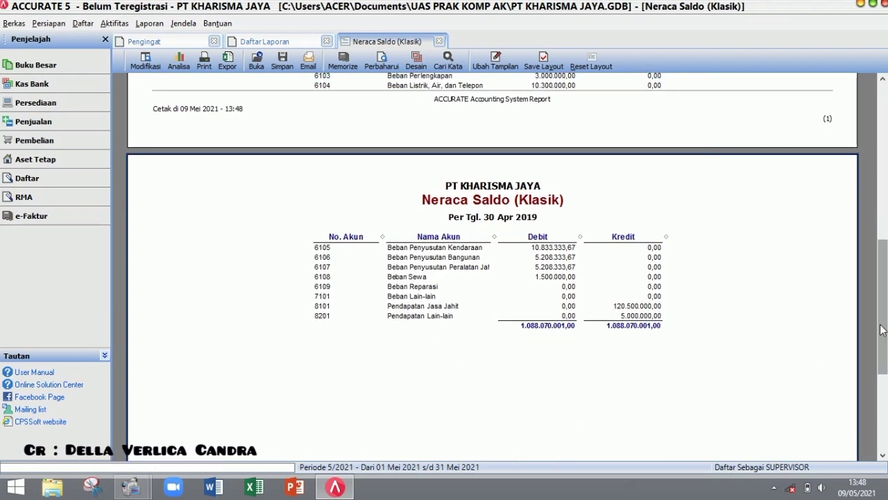
left_click(440, 42)
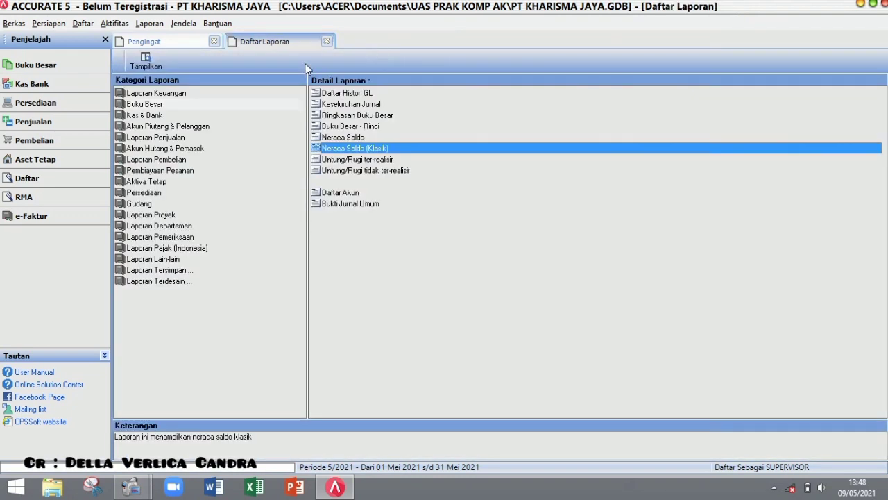
- Open the settings of the Laba/Rugi (Standar) report under Laporan Keuangan
left_click(203, 94)
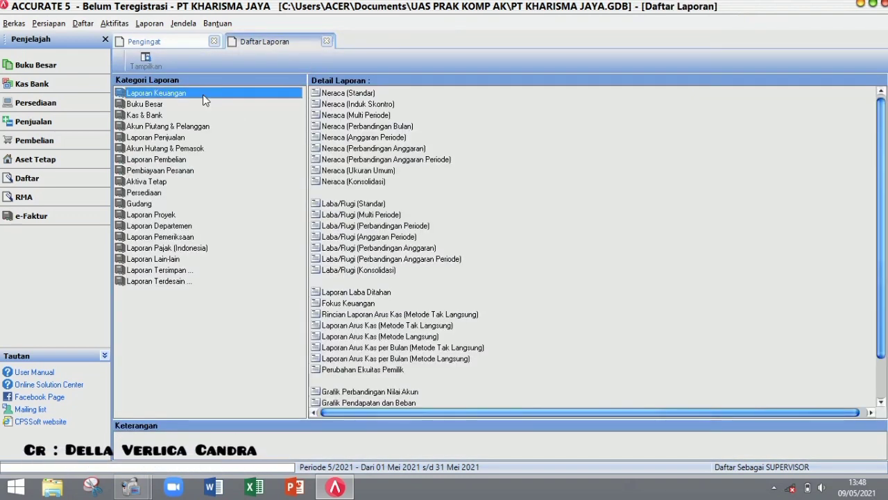
left_click(353, 203)
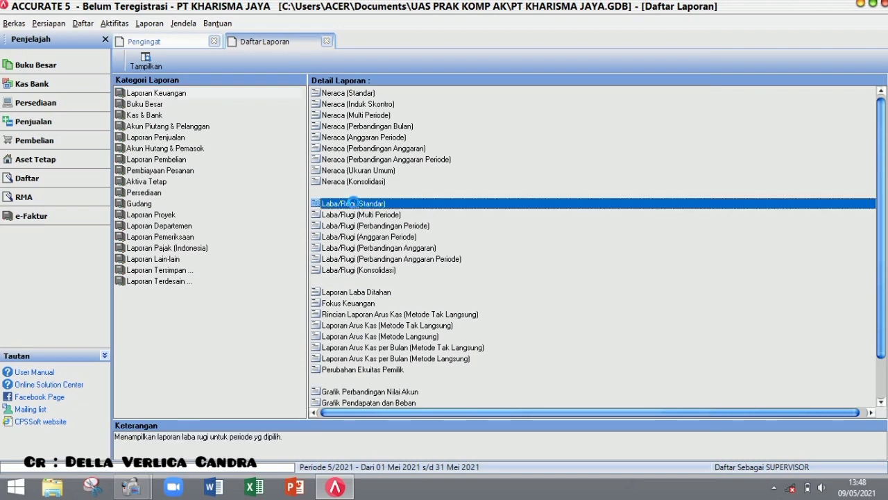
double_click(353, 204)
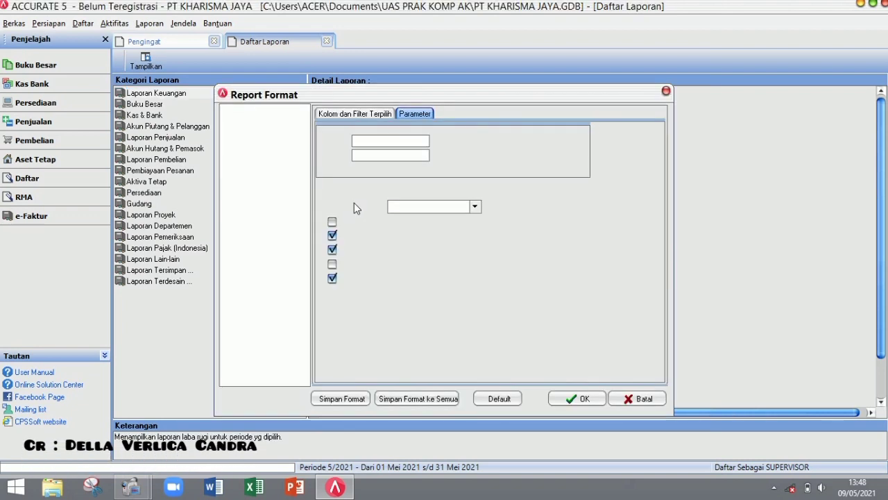
- Run profit and loss for 01/01/2019–30/04/2019, review net profit 31.149.999,00, then close it
double_click(395, 141)
type("01/01/2019")
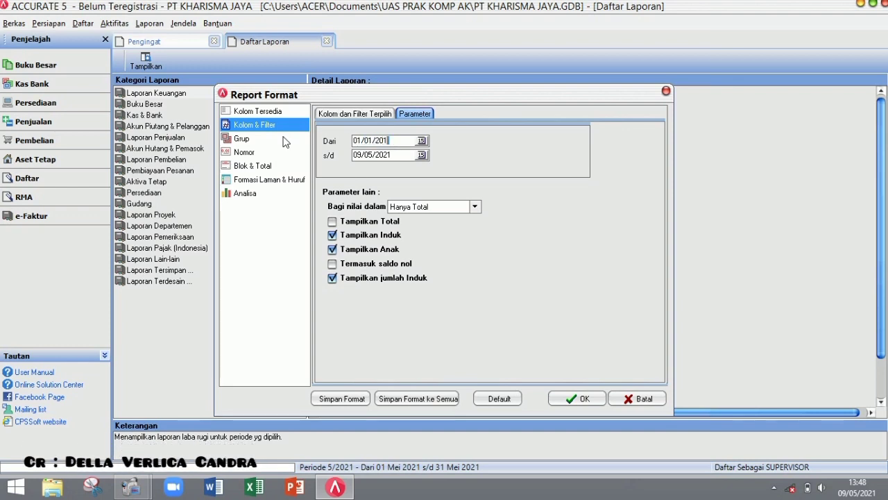
double_click(399, 154)
type("30/04/2019")
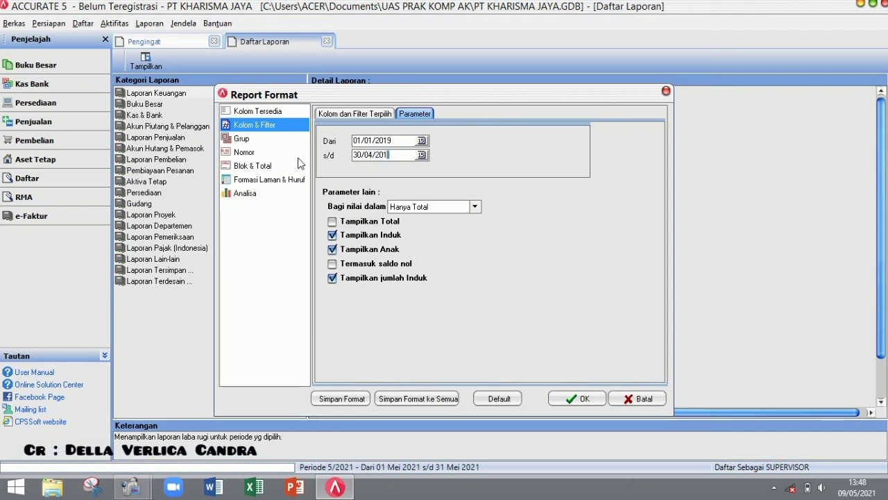
left_click(585, 406)
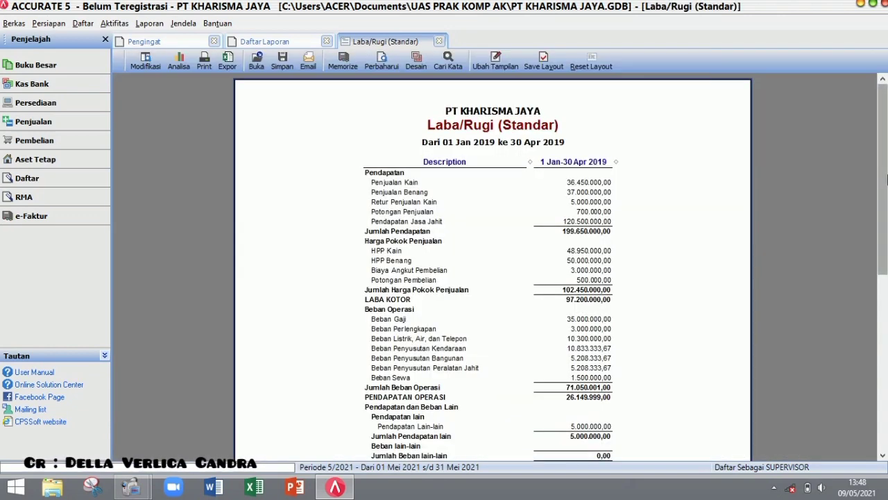
left_click_drag(886, 179, 886, 198)
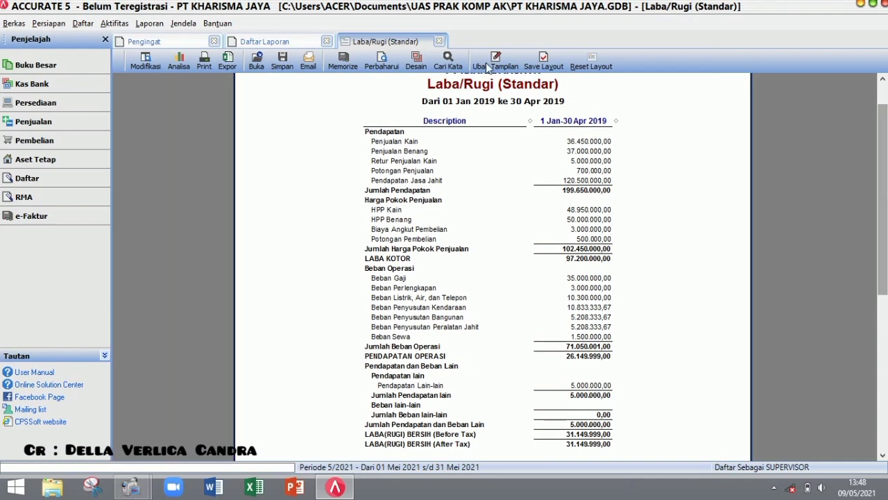
left_click(439, 41)
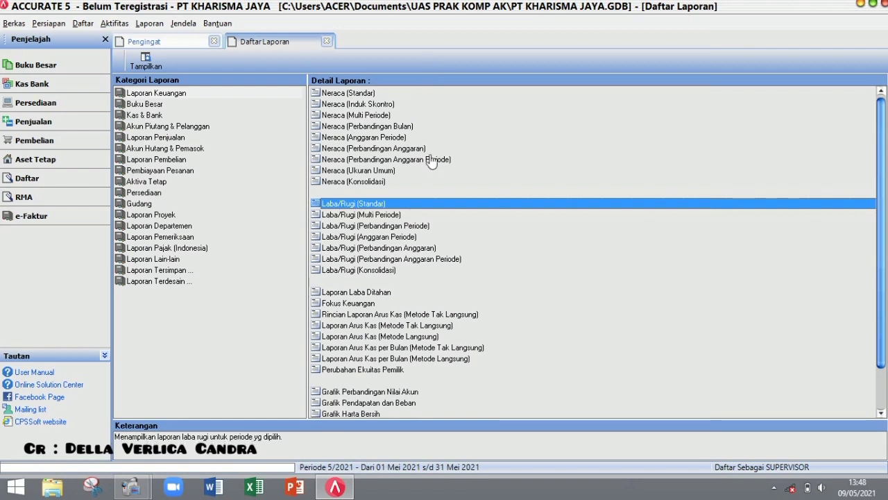
- Run Perubahan Ekuitas Pemilik for 01/01/2019–30/04/2019, review ending equity 802.424.999,00, then close it
double_click(342, 370)
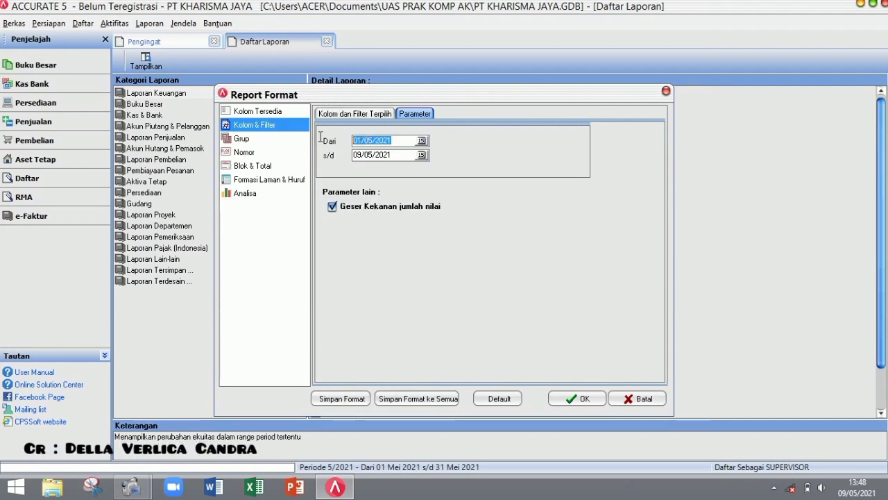
type("01012019")
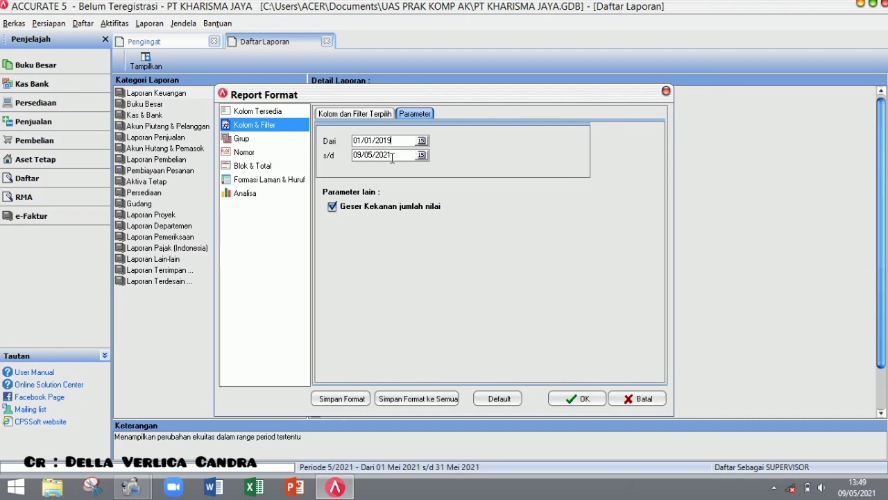
key("Tab")
type("30/04/2019")
left_click(583, 398)
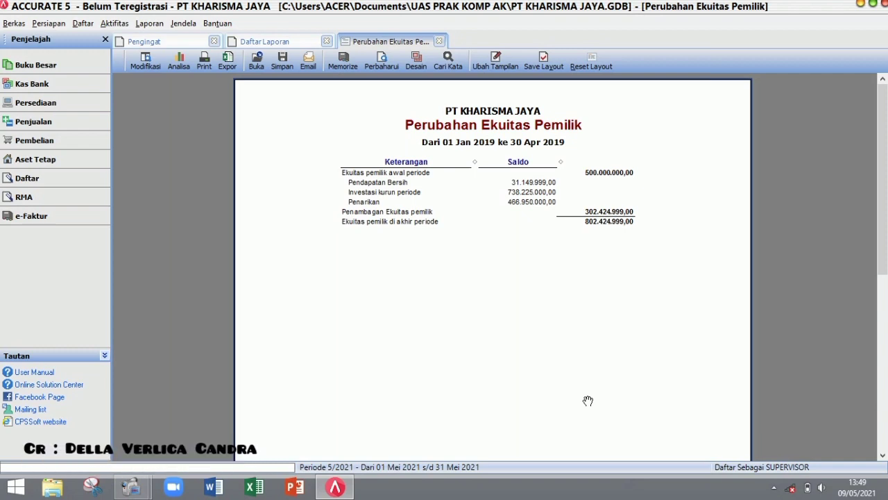
left_click(439, 41)
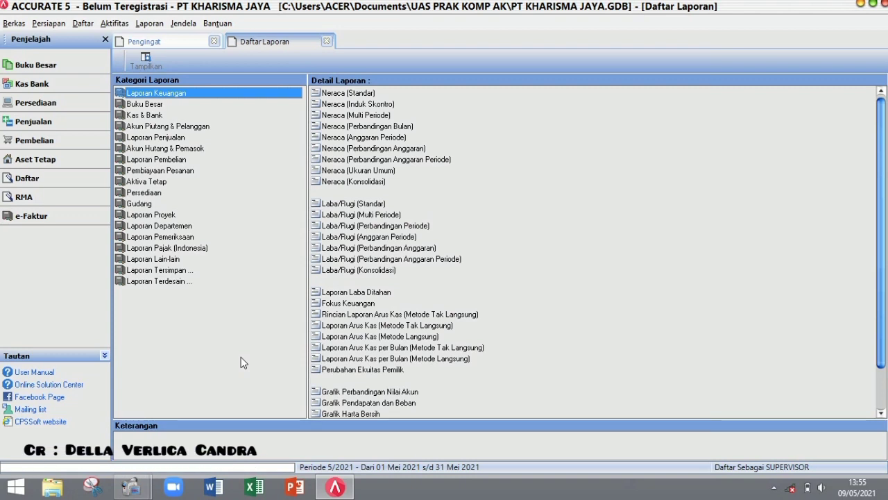
left_click(370, 335)
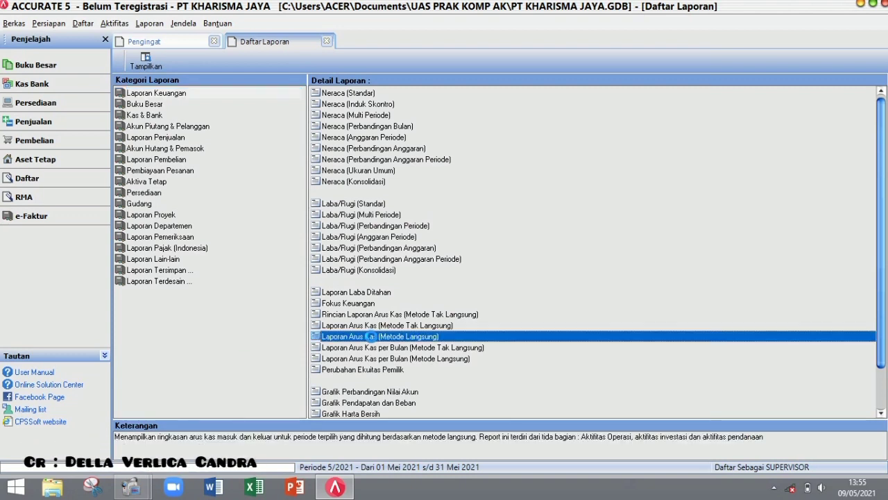
double_click(373, 340)
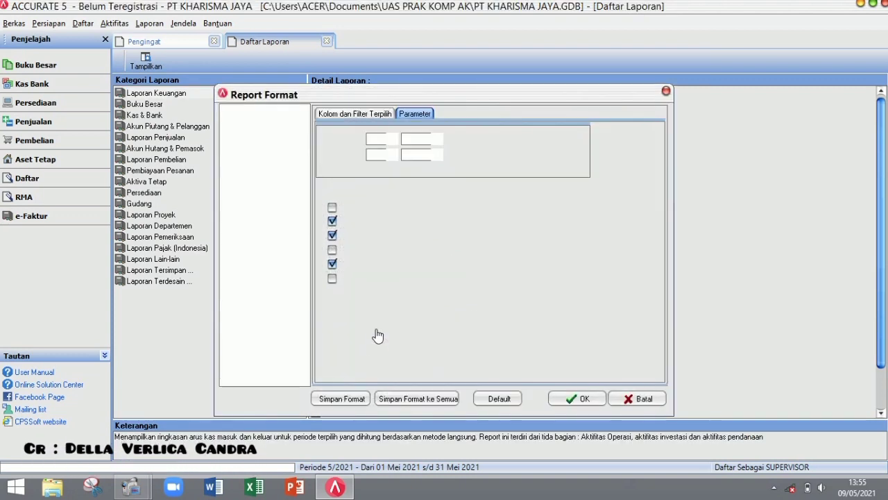
double_click(381, 140)
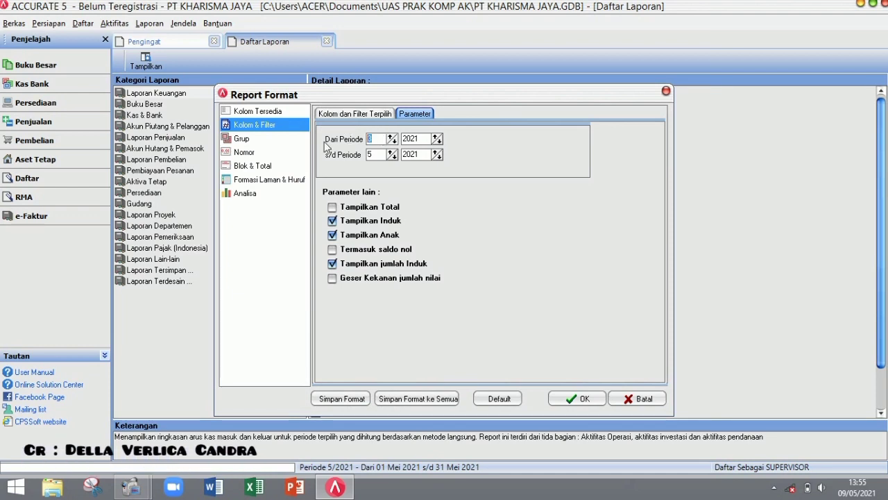
type("1")
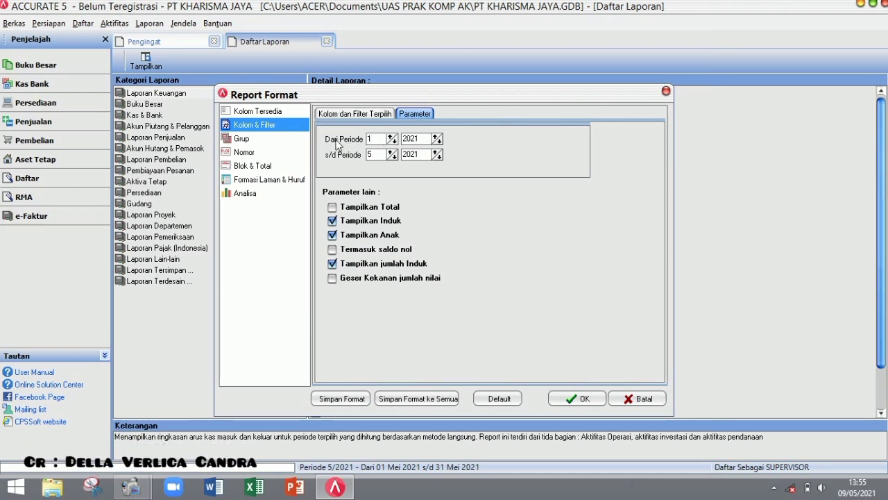
key("BackSpace")
key("BackSpace")
type("19")
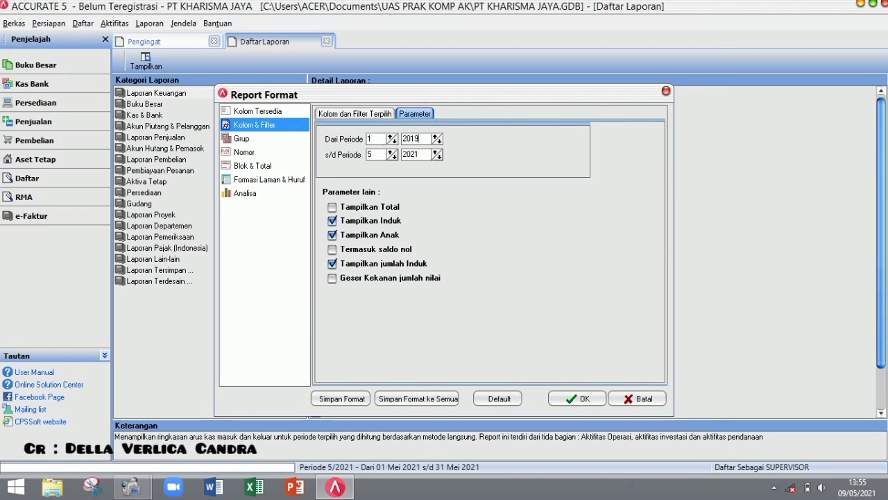
left_click(381, 155)
key("BackSpace")
type("4")
left_click(431, 154)
key("BackSpace")
key("BackSpace")
type("19")
left_click(576, 399)
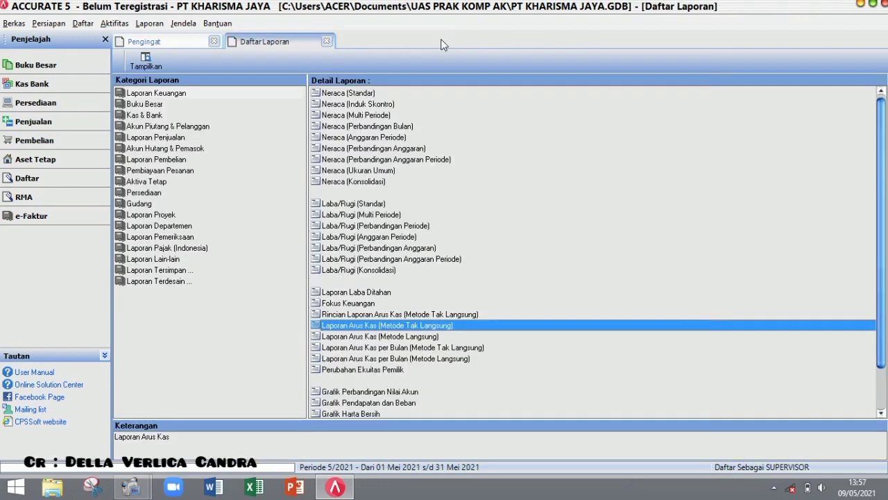
- Set the indirect cash flow report period from 1/2019 to 4/2019
double_click(354, 328)
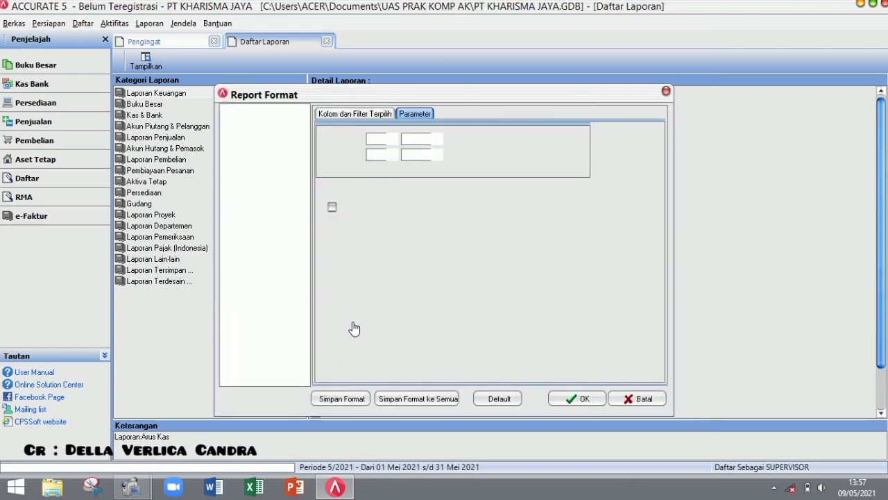
double_click(379, 141)
type("3")
key("BackSpace")
type("1")
left_click(424, 139)
key("BackSpace")
key("BackSpace")
type("19")
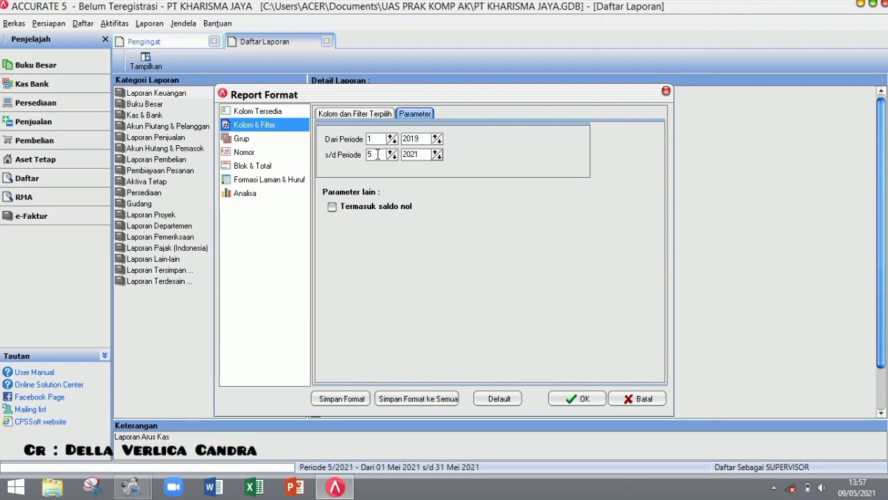
left_click(376, 154)
key("BackSpace")
type("4")
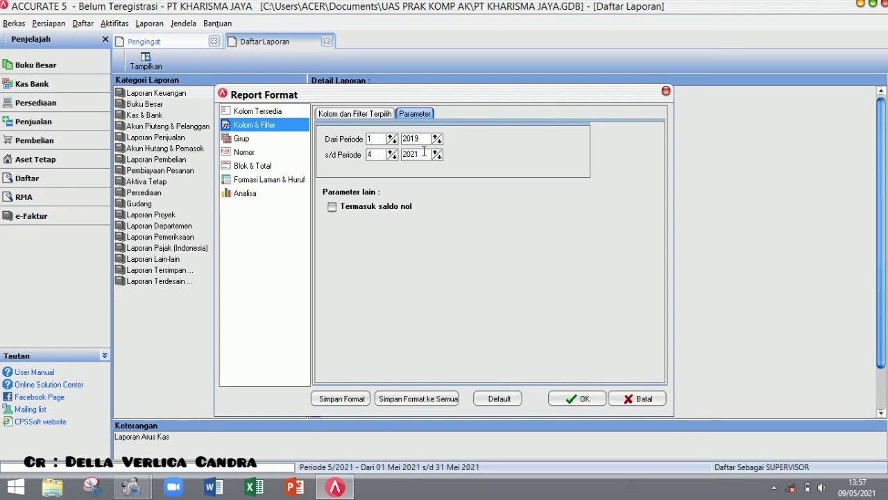
left_click(425, 154)
key("BackSpace")
key("BackSpace")
type("19")
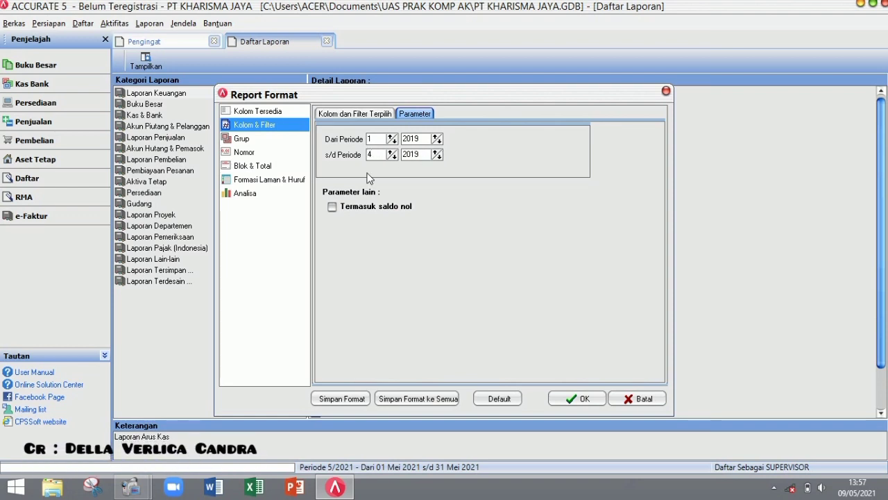
- Include zero balances, generate the report, and scroll to the 245.007.500,00 ending cash
left_click(336, 208)
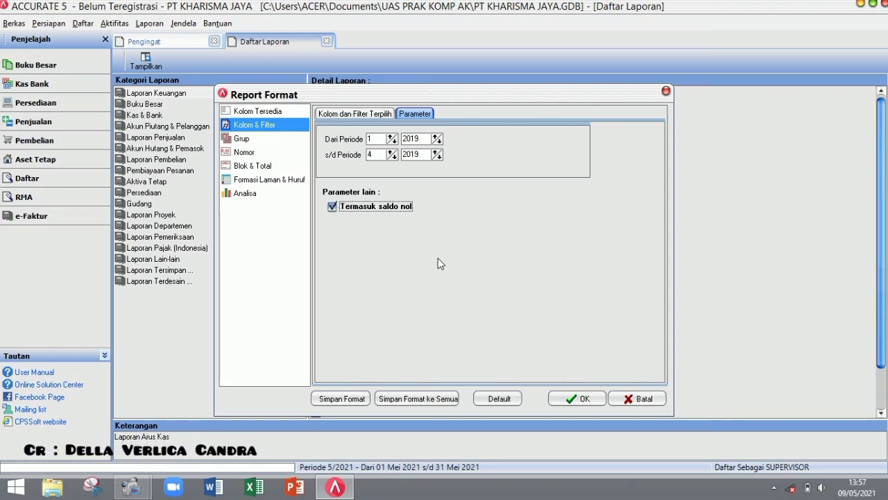
left_click(572, 402)
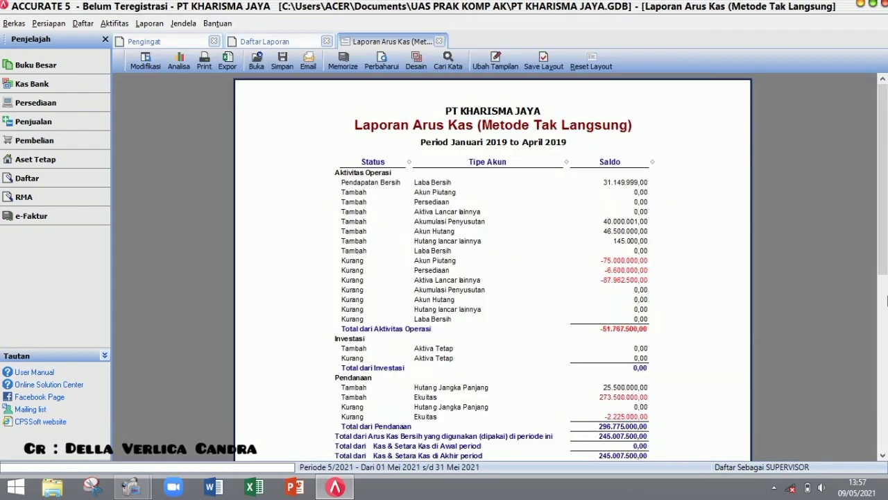
scroll(886, 300, "down", 2)
scroll(887, 279, "down", 1)
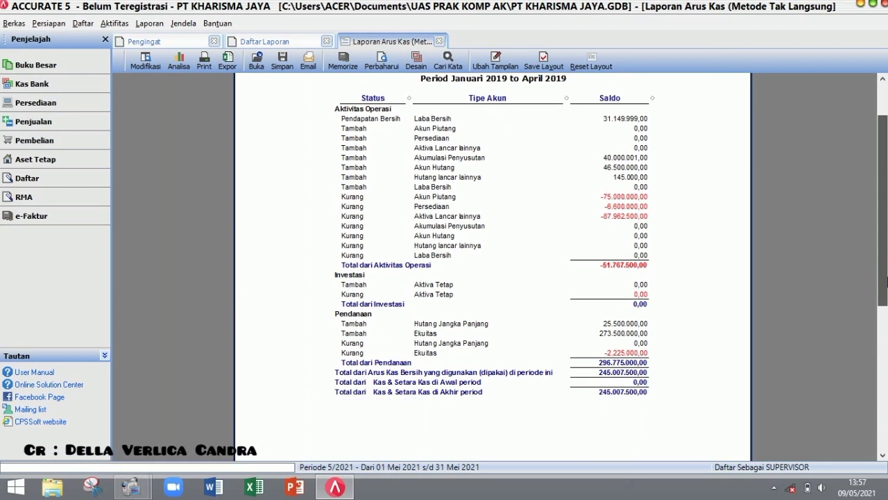